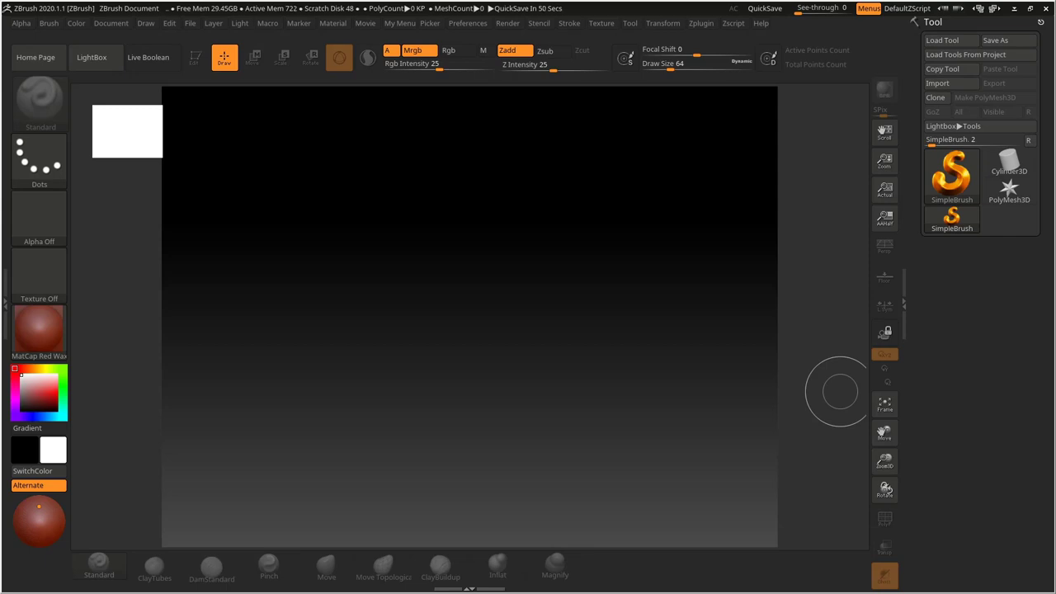
Switch to Photos to examine the Knife.png reference image, and move its window off the ZBrush workspace.
key(alt+Tab)
drag(496, 83, 552, 76)
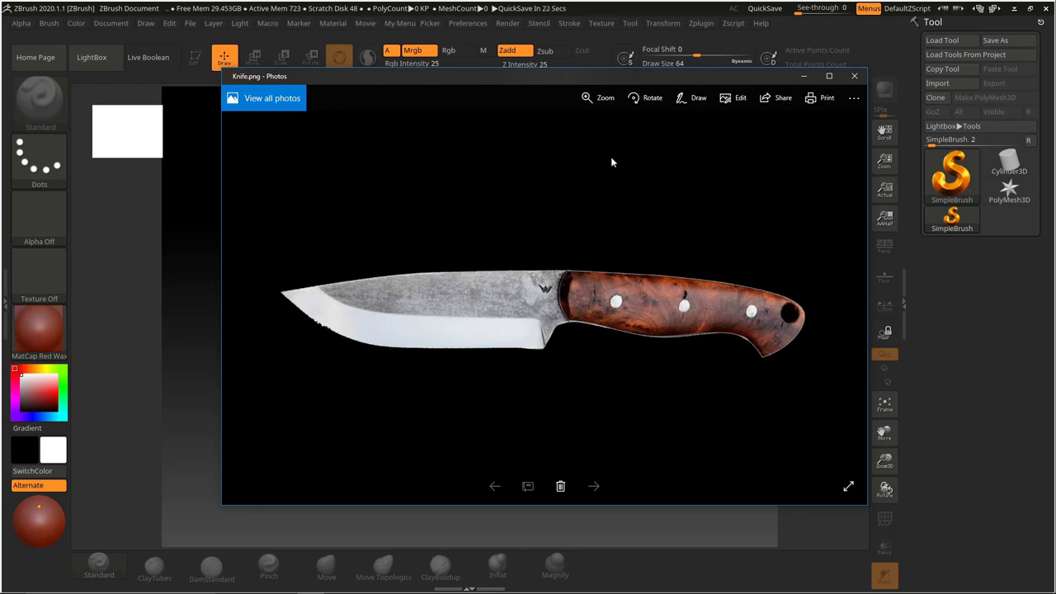
drag(538, 80, 1055, 85)
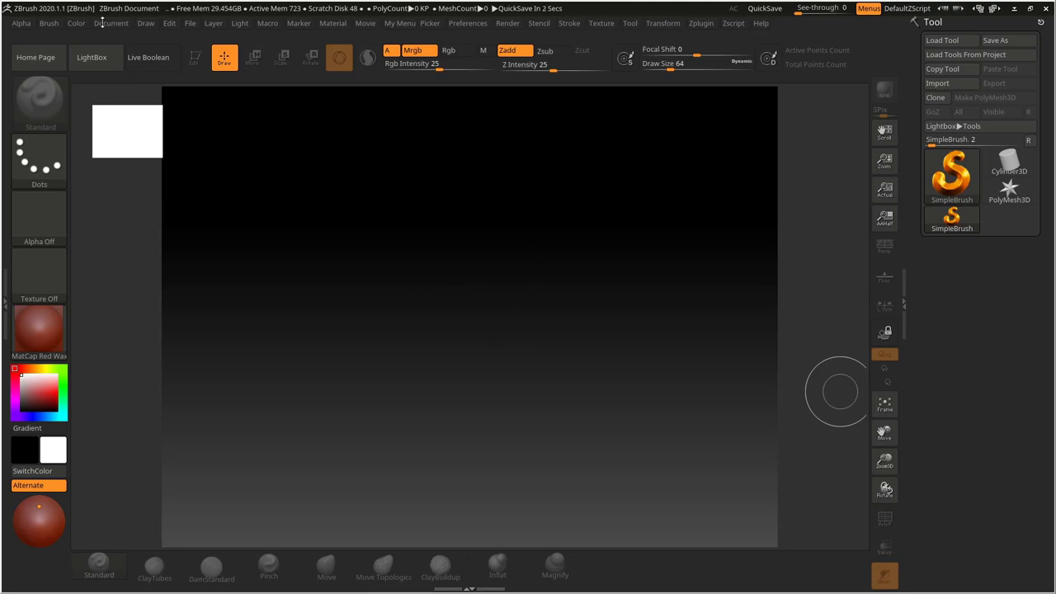
Double the document size so the canvas fills the workspace.
click(114, 23)
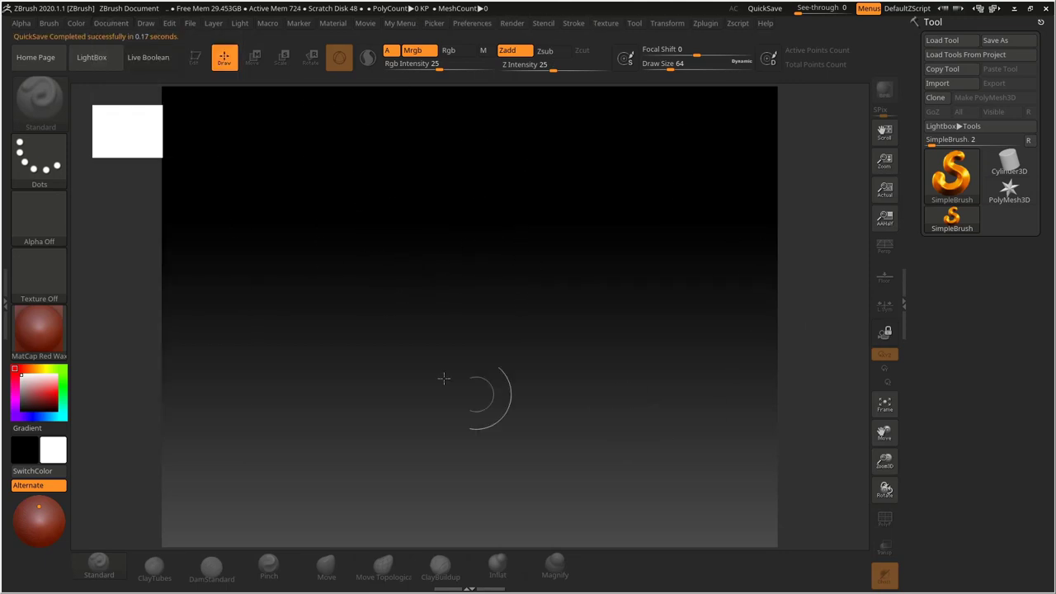
click(120, 25)
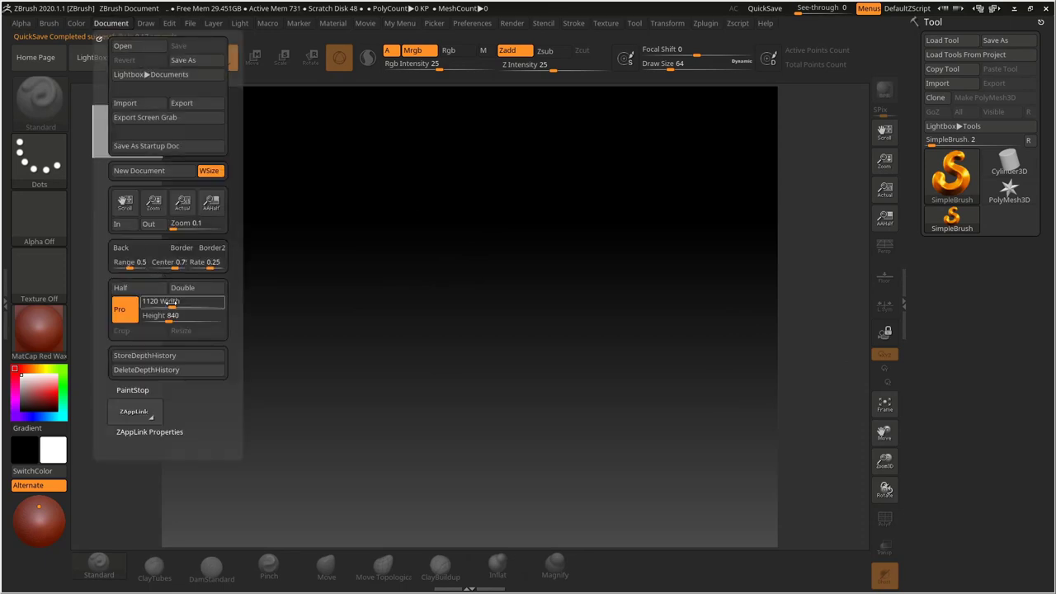
click(189, 293)
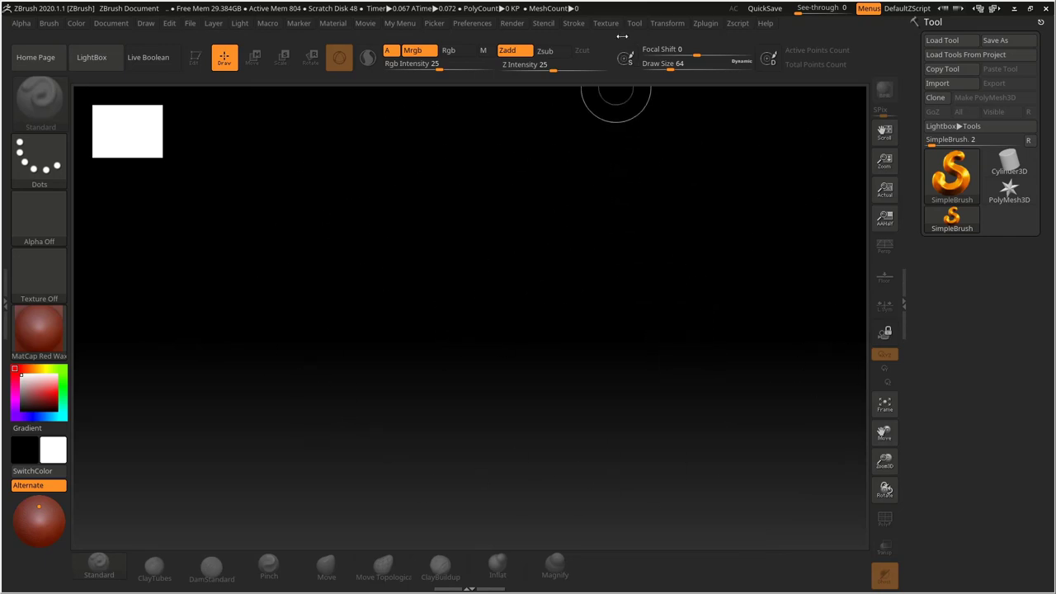
Import the Knife image from the youtube folder on the Desktop as a texture.
click(607, 25)
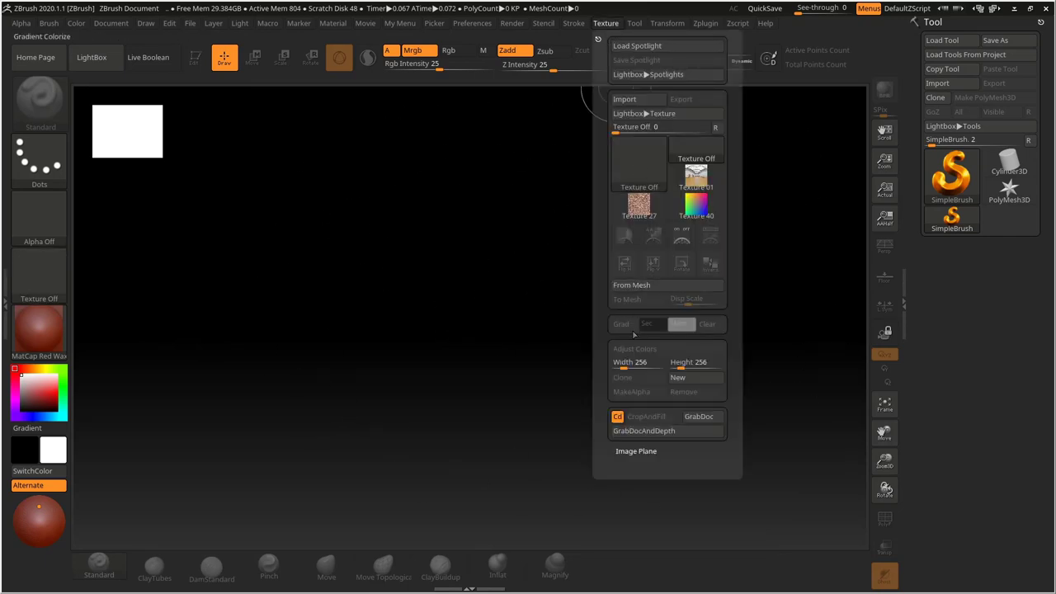
click(696, 150)
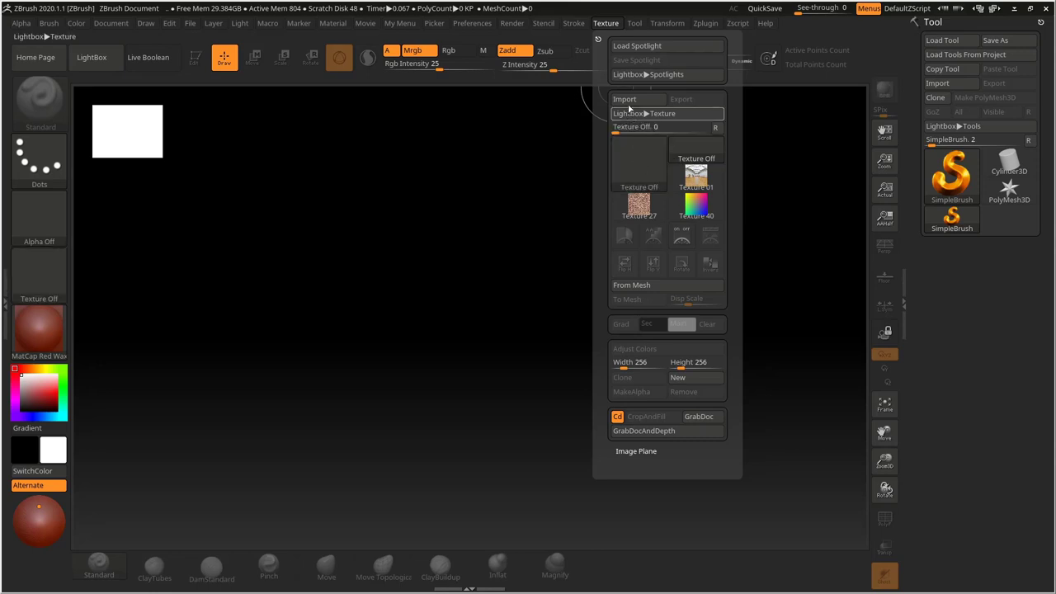
click(625, 99)
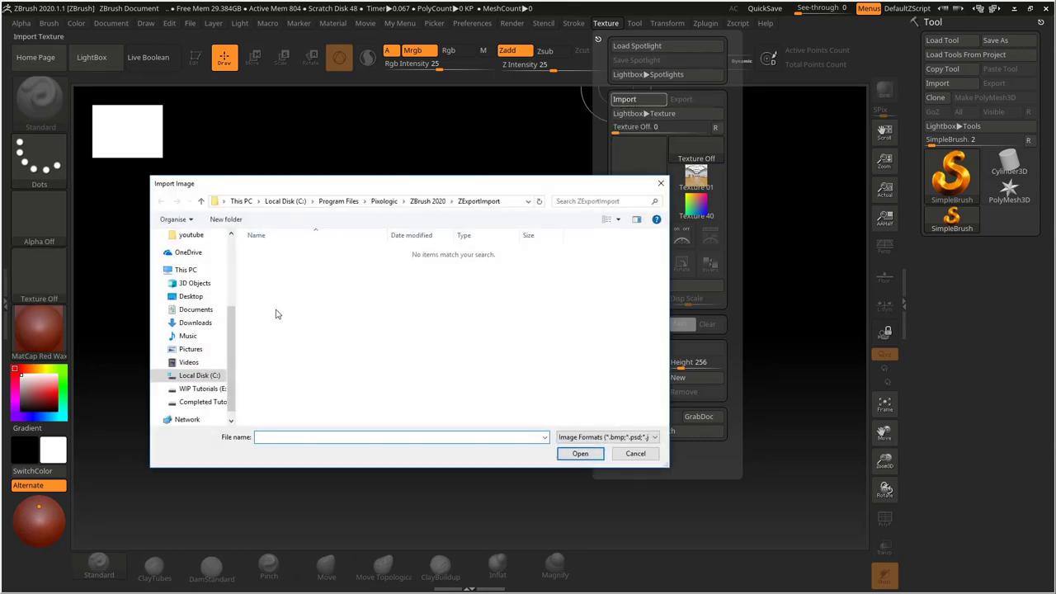
scroll(202, 280, up, 3)
click(194, 259)
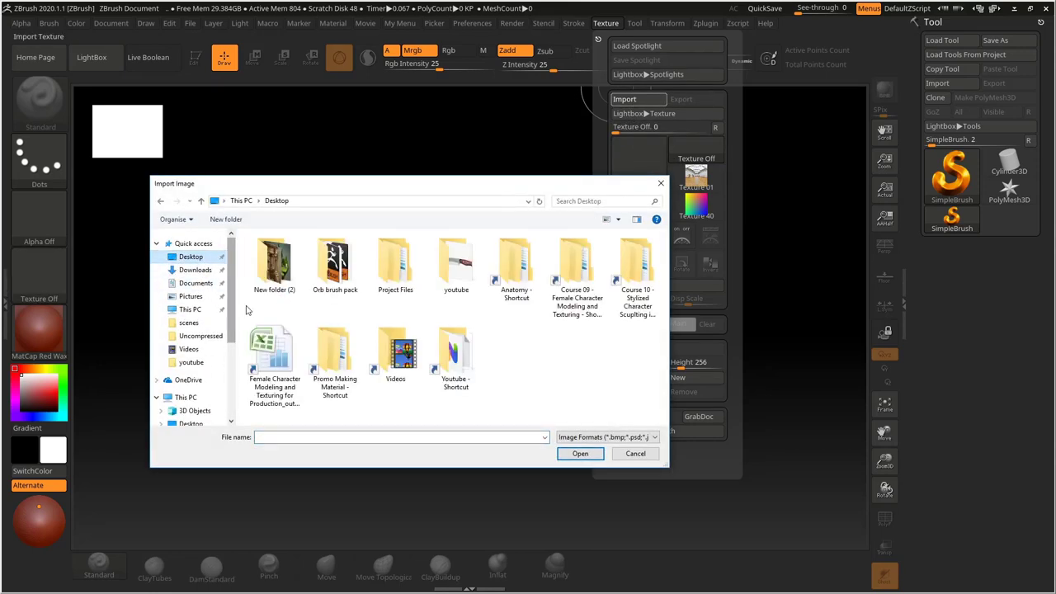
double_click(457, 272)
click(273, 263)
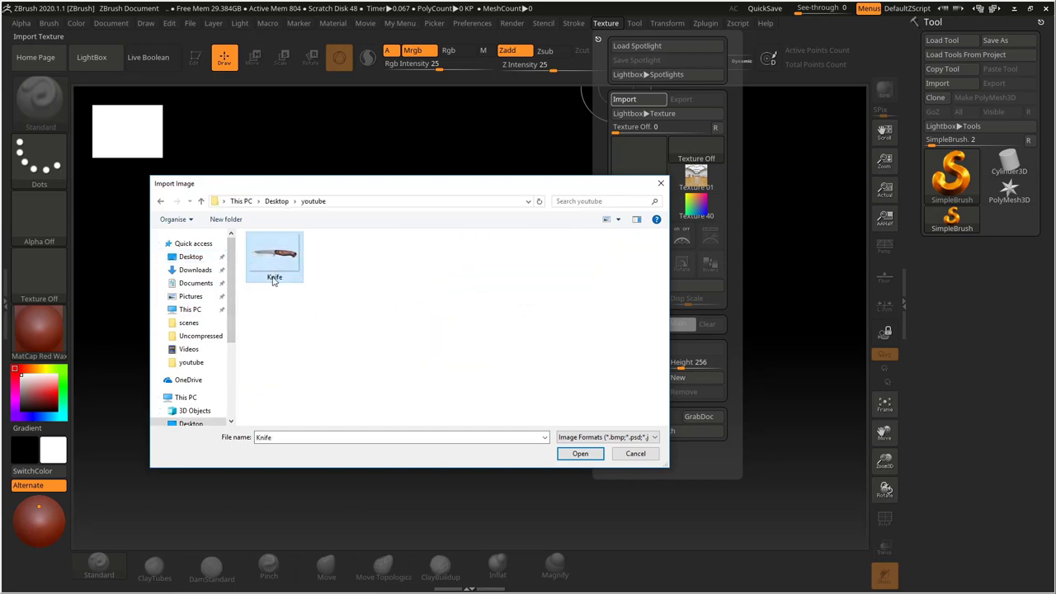
click(581, 454)
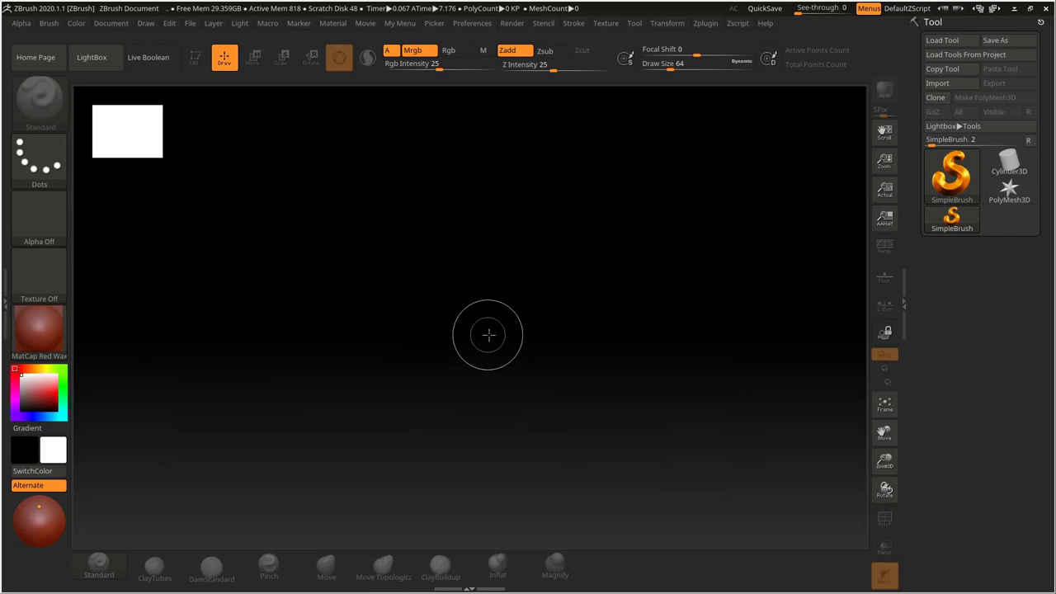
Make the imported Knife image the current texture and add it to Spotlight.
click(605, 23)
click(639, 235)
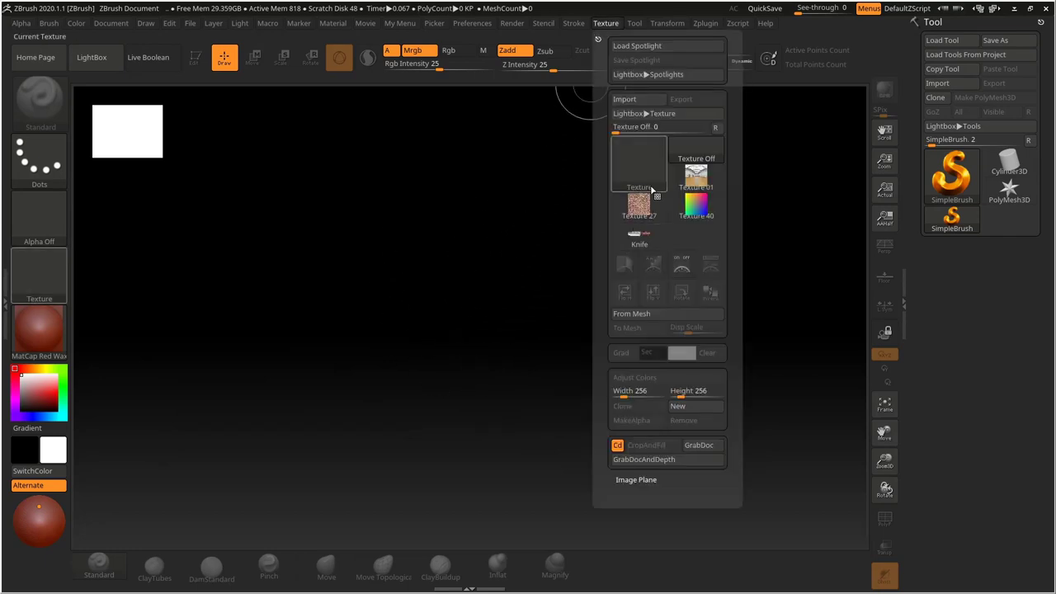
click(637, 239)
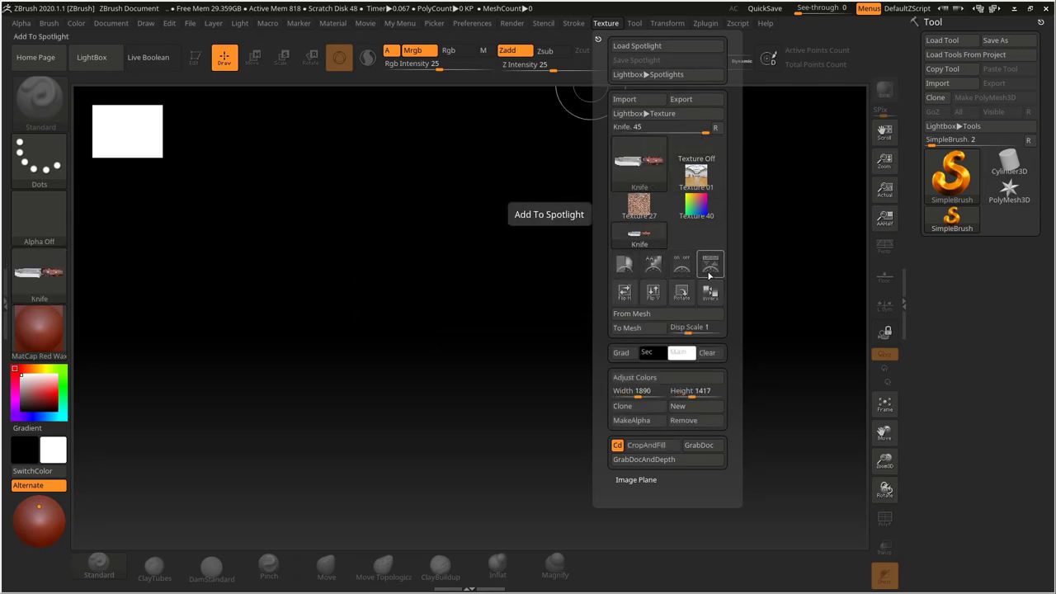
click(710, 274)
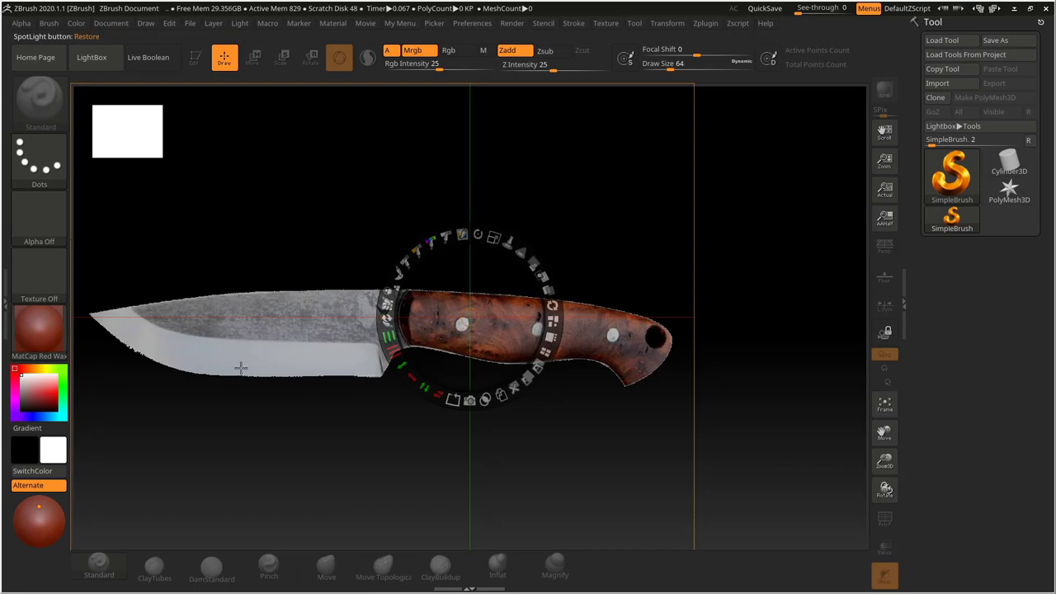
Enlarge the knife image in Spotlight and position it so the whole knife spans the canvas.
drag(224, 367, 286, 338)
drag(431, 337, 439, 313)
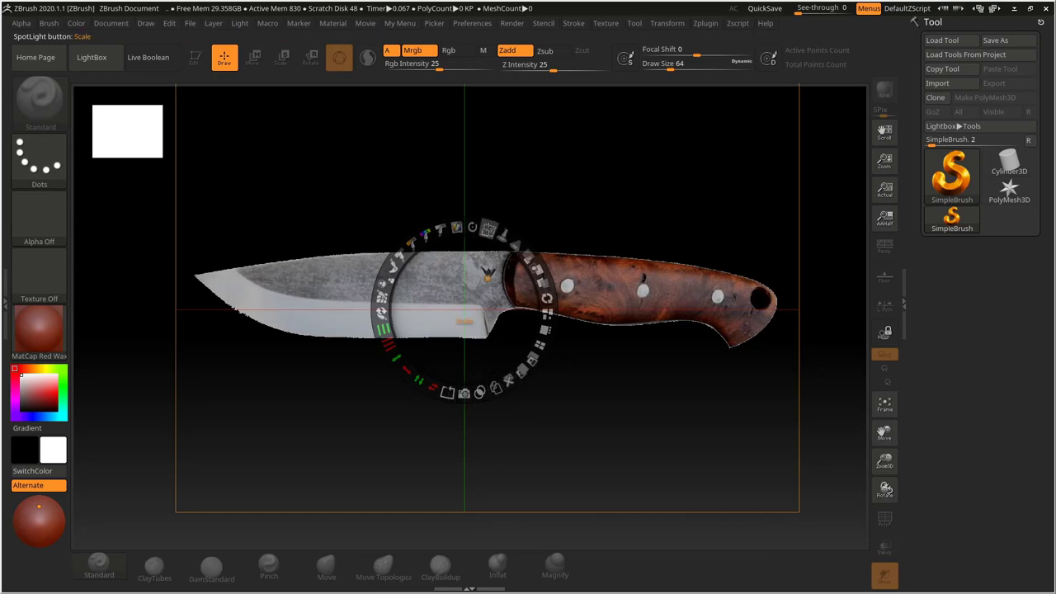
drag(487, 229, 498, 232)
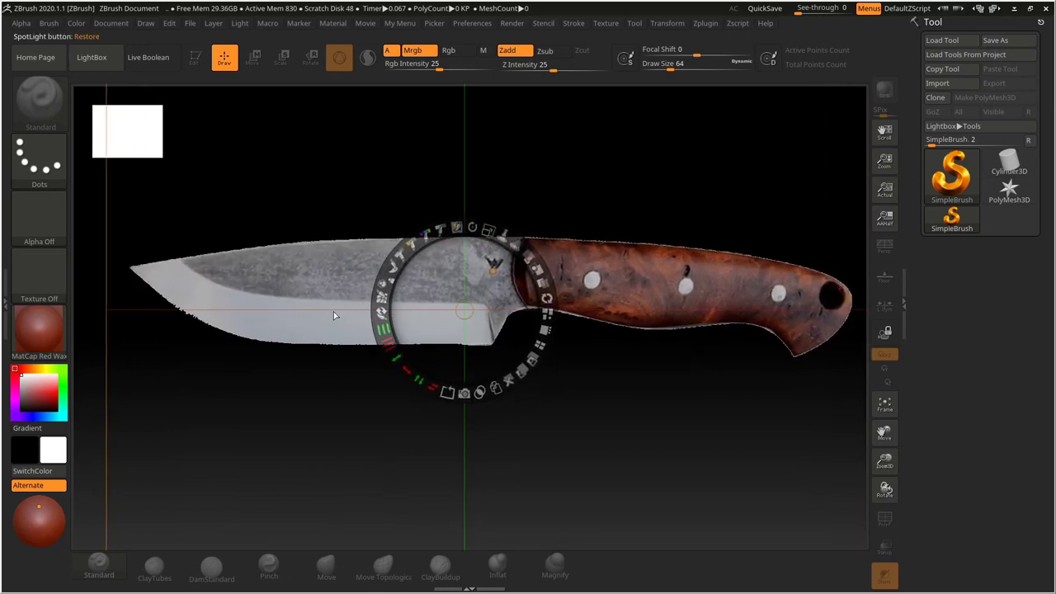
drag(319, 305, 316, 313)
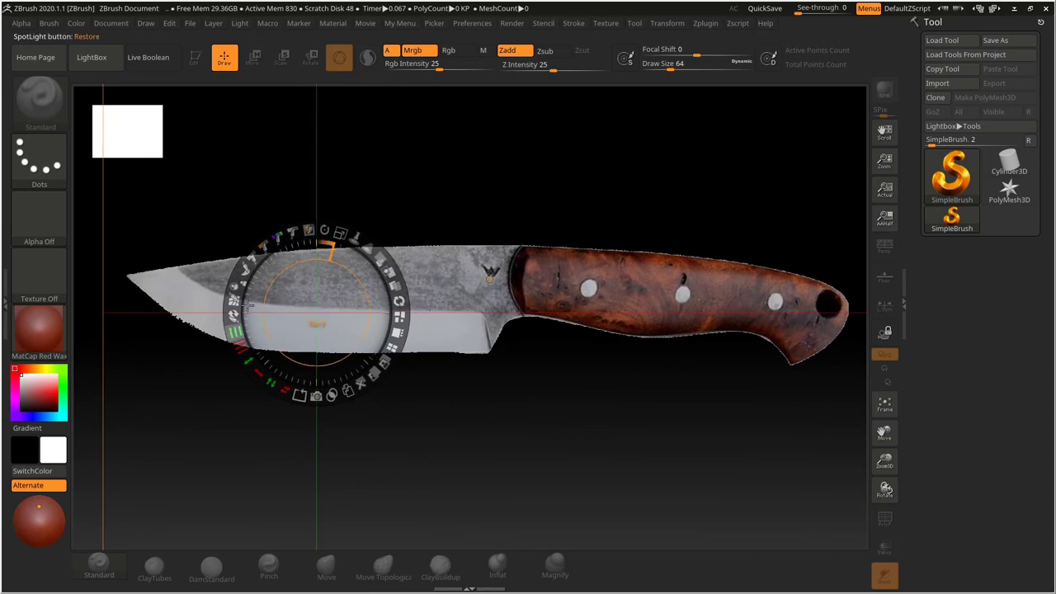
click(532, 356)
drag(555, 336, 532, 335)
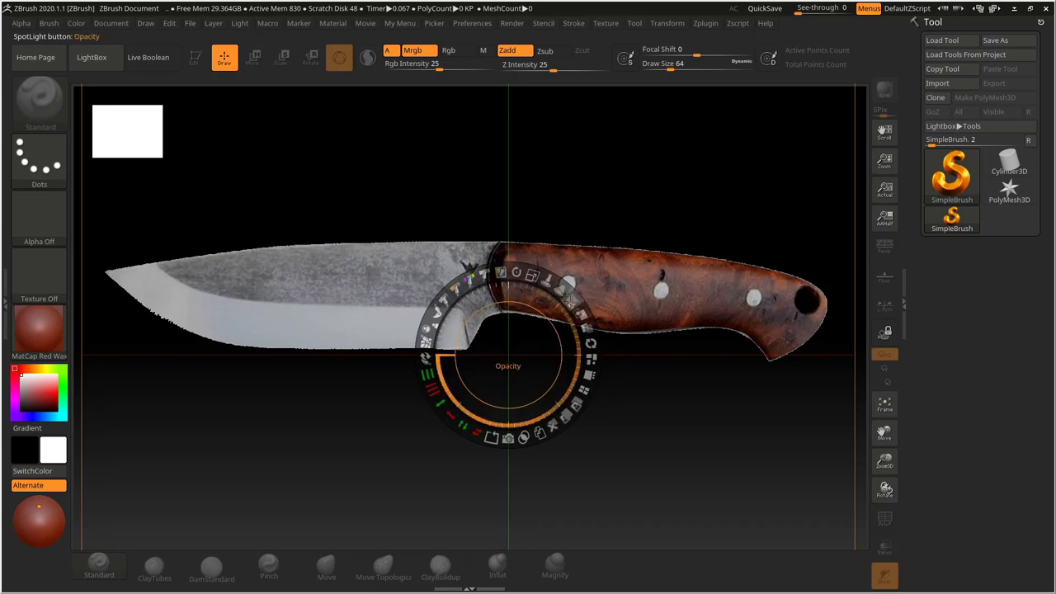
Lower the knife image's opacity in Spotlight and leave Spotlight editing with the reference still displayed.
drag(570, 301, 540, 279)
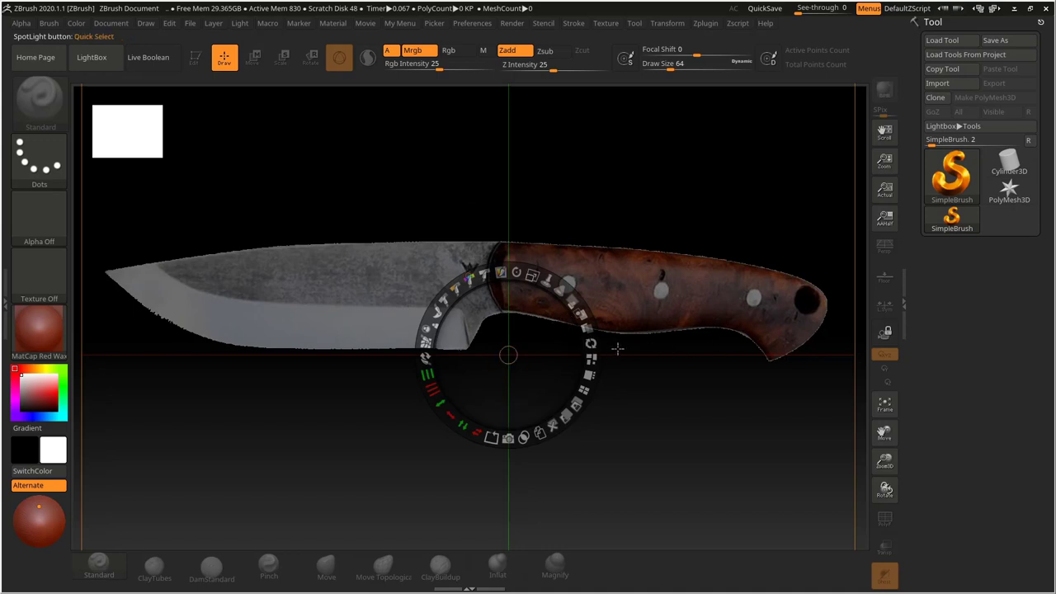
key(z)
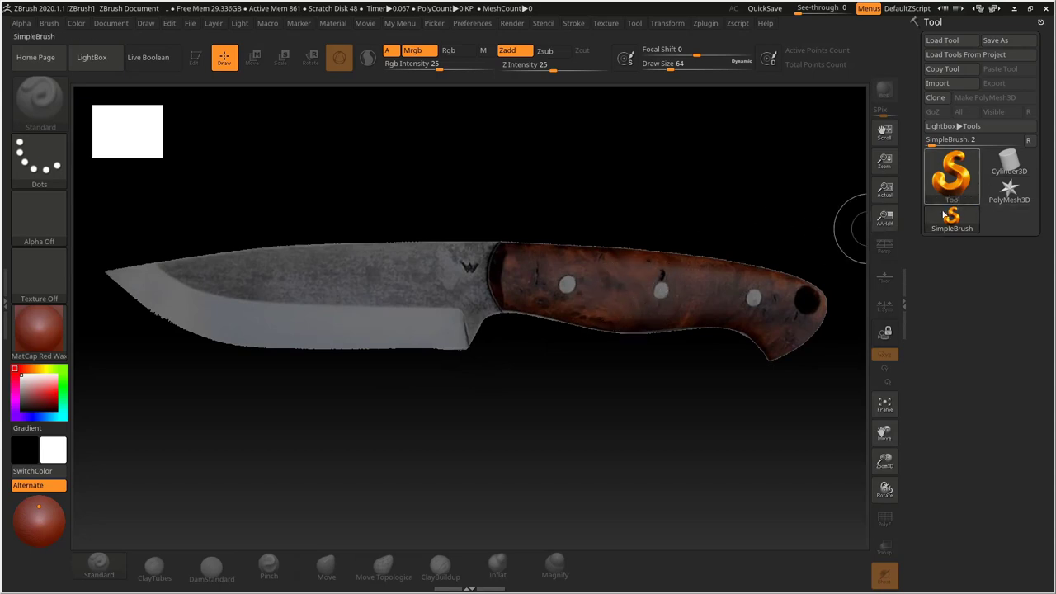
Choose the PolyMesh3D star and draw four copies of it on the canvas over the knife reference.
click(1005, 194)
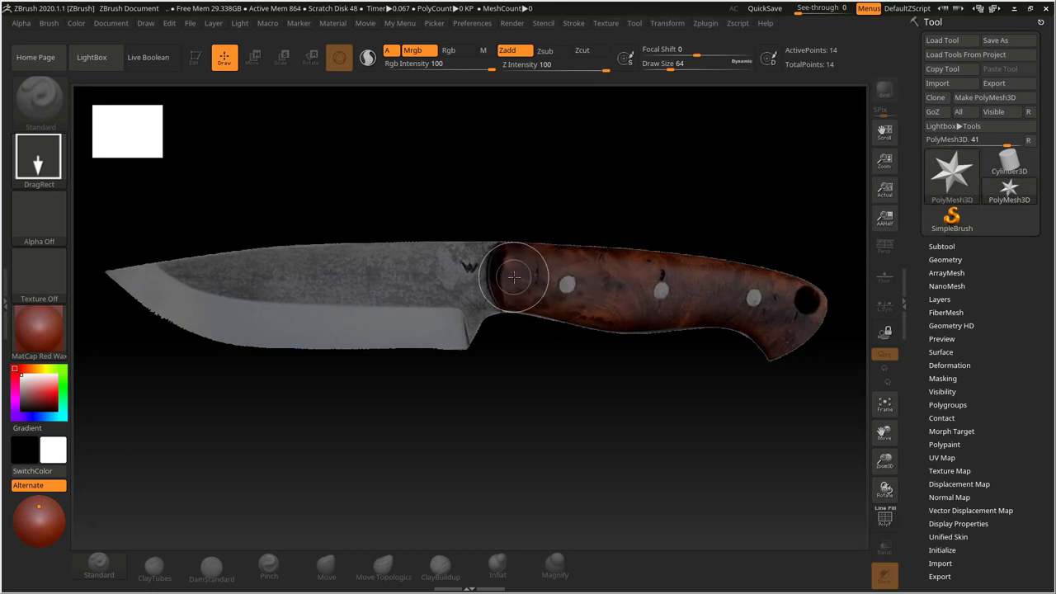
drag(521, 280, 521, 444)
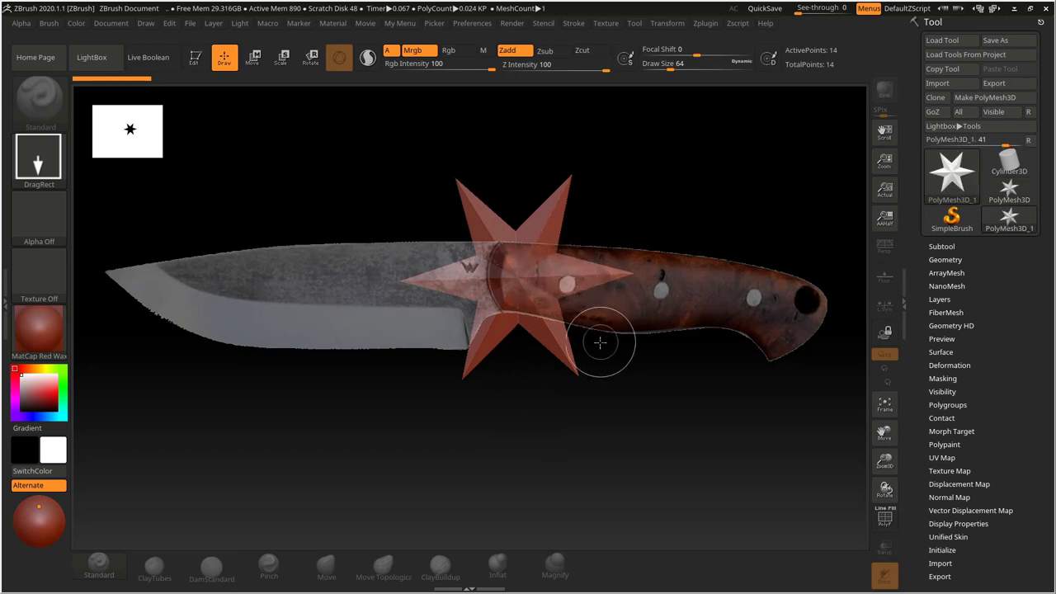
mouse_move(609, 377)
mouse_down()
mouse_move(590, 391)
mouse_move(582, 462)
mouse_up()
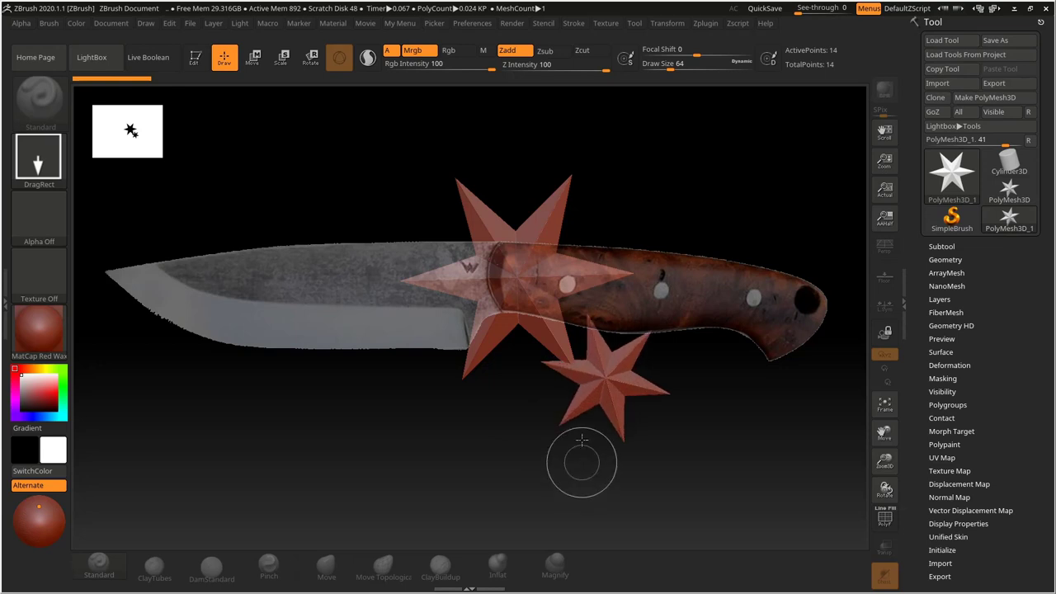
drag(378, 250, 377, 355)
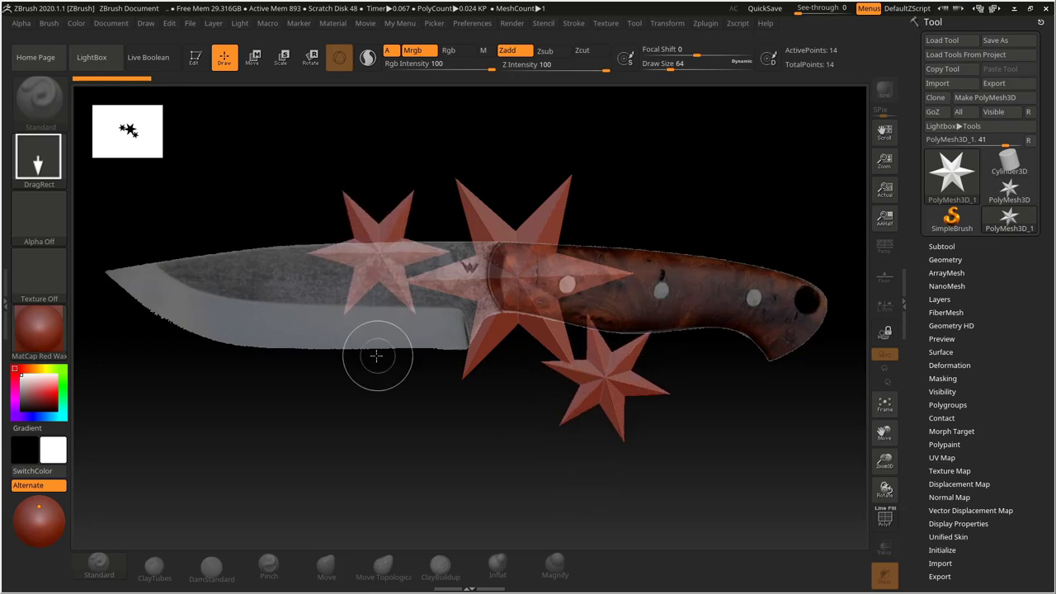
drag(313, 298, 312, 371)
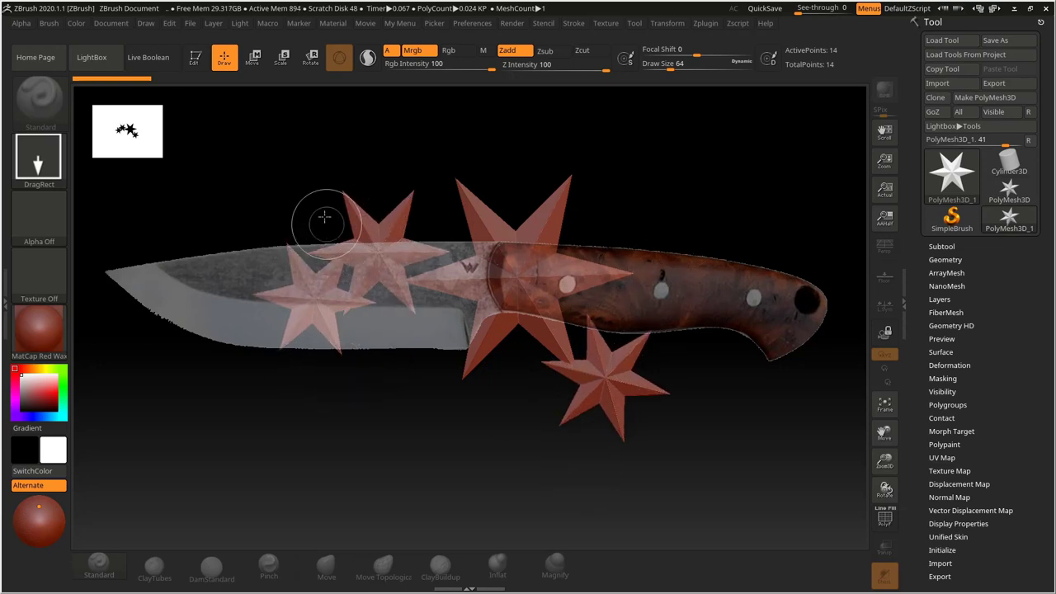
Put the last drawn star into Edit mode and clear the other star copies from the canvas.
click(195, 58)
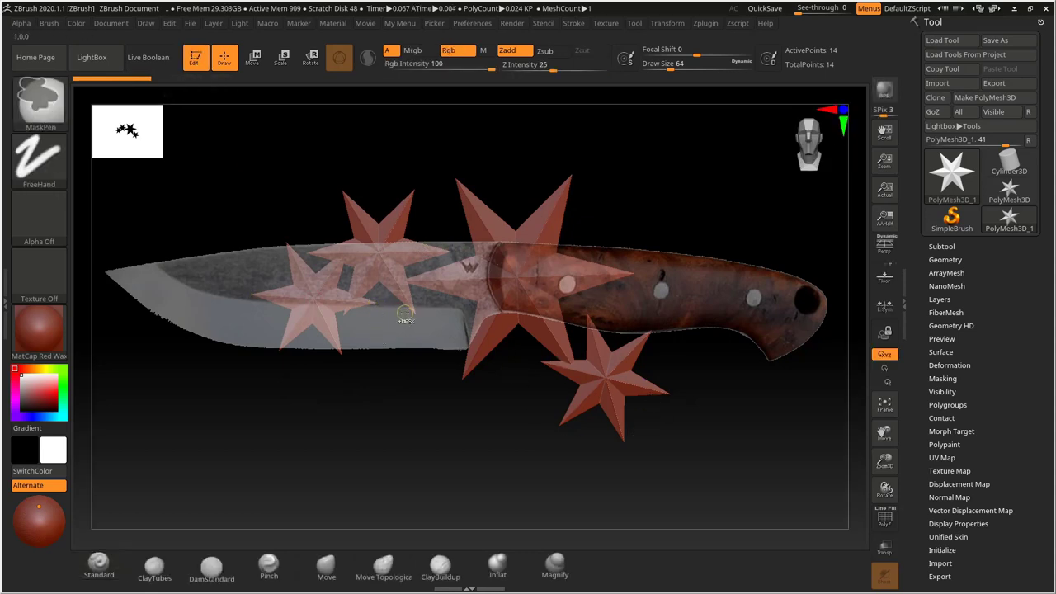
key(ctrl+n)
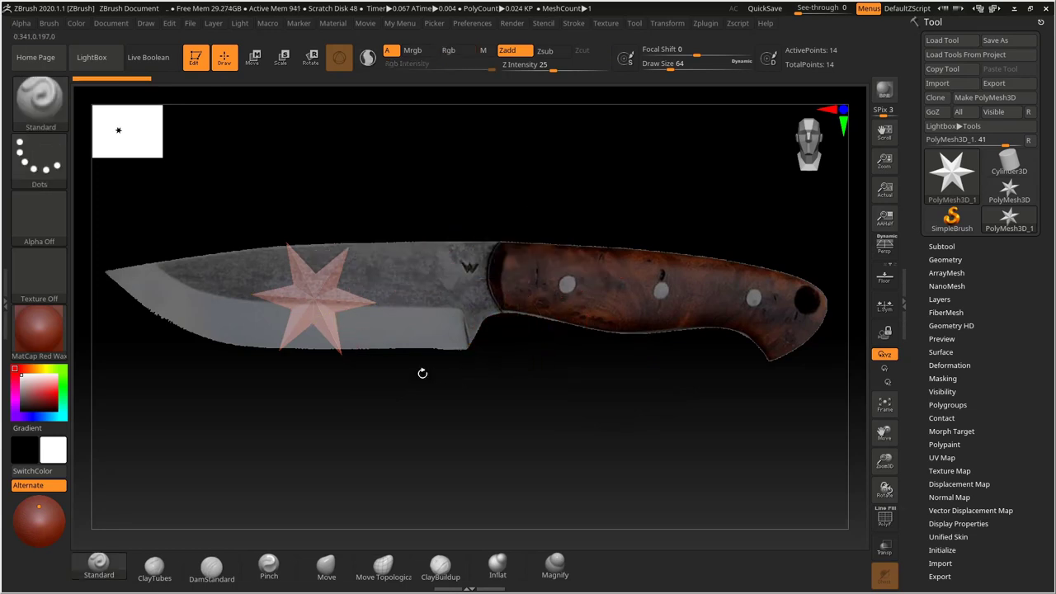
drag(423, 374, 549, 287)
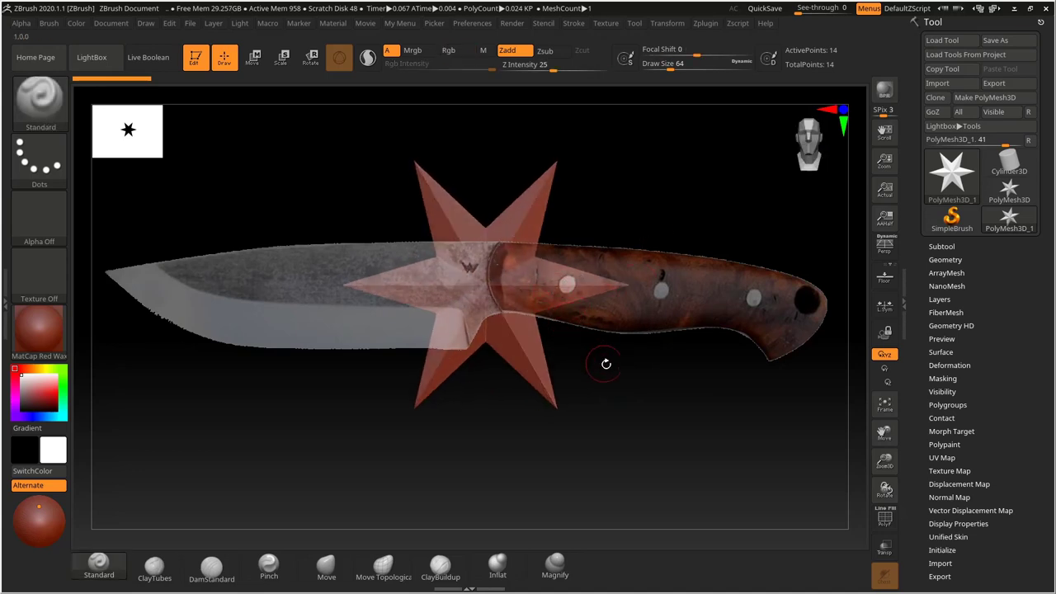
drag(606, 364, 521, 282)
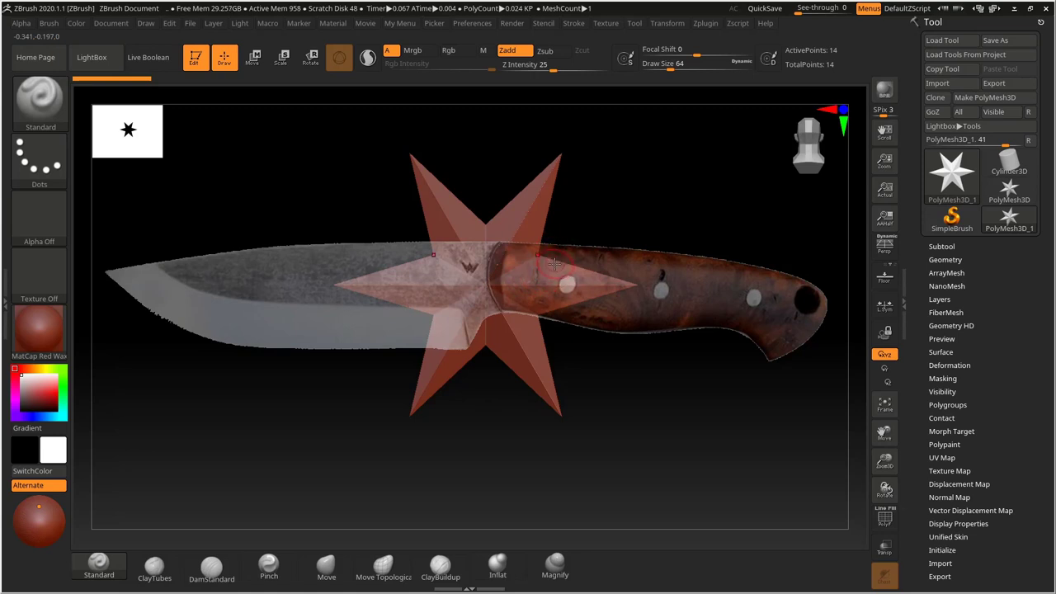
Replace the star mesh with a PolyPlane primitive through the Gizmo's transform types.
drag(610, 208, 566, 220)
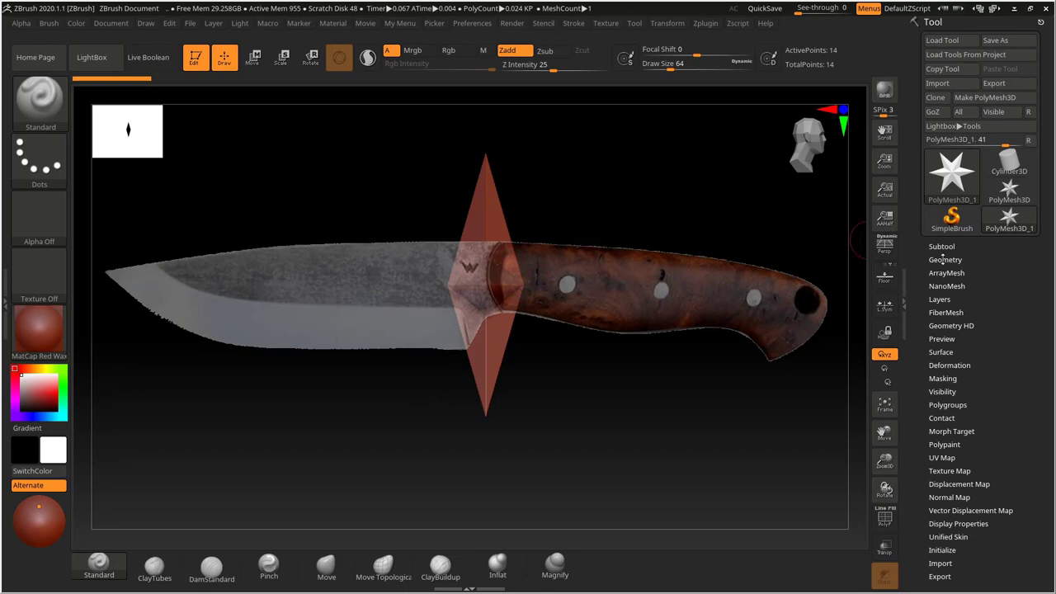
shift+drag(659, 195, 619, 228)
drag(579, 212, 552, 203)
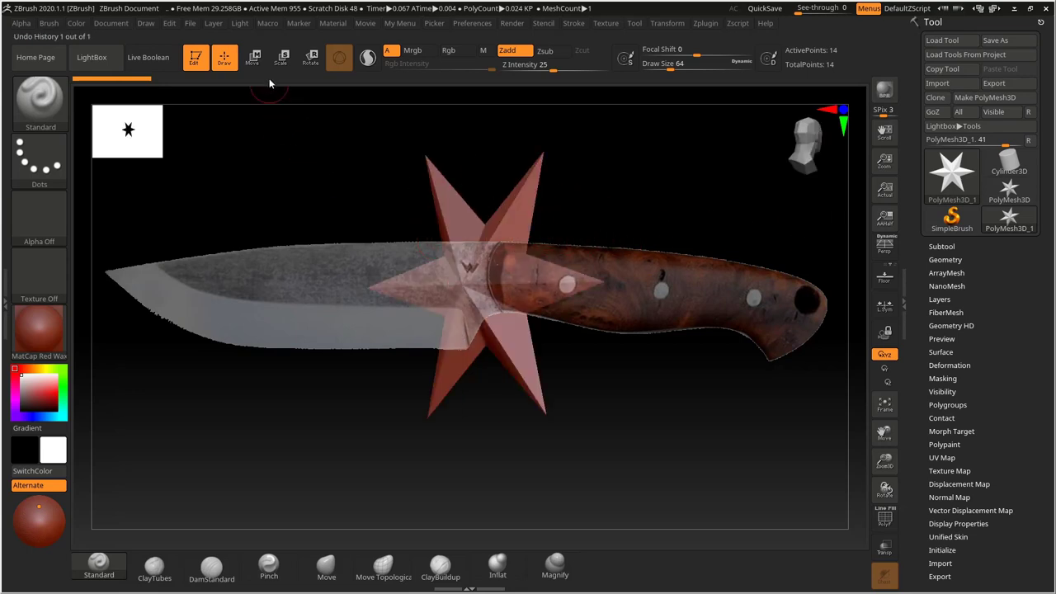
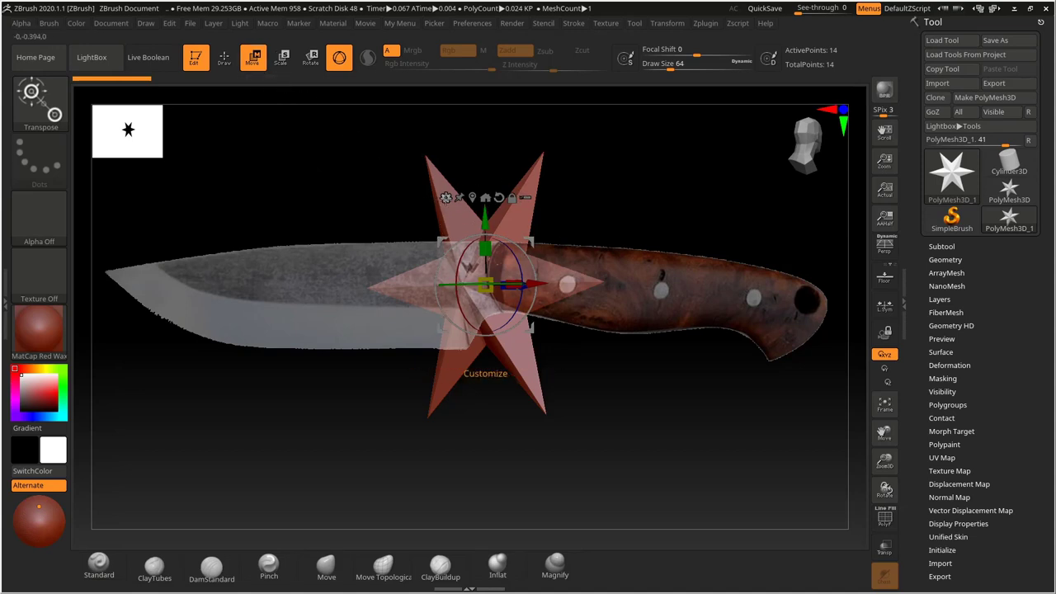
click(446, 199)
click(446, 198)
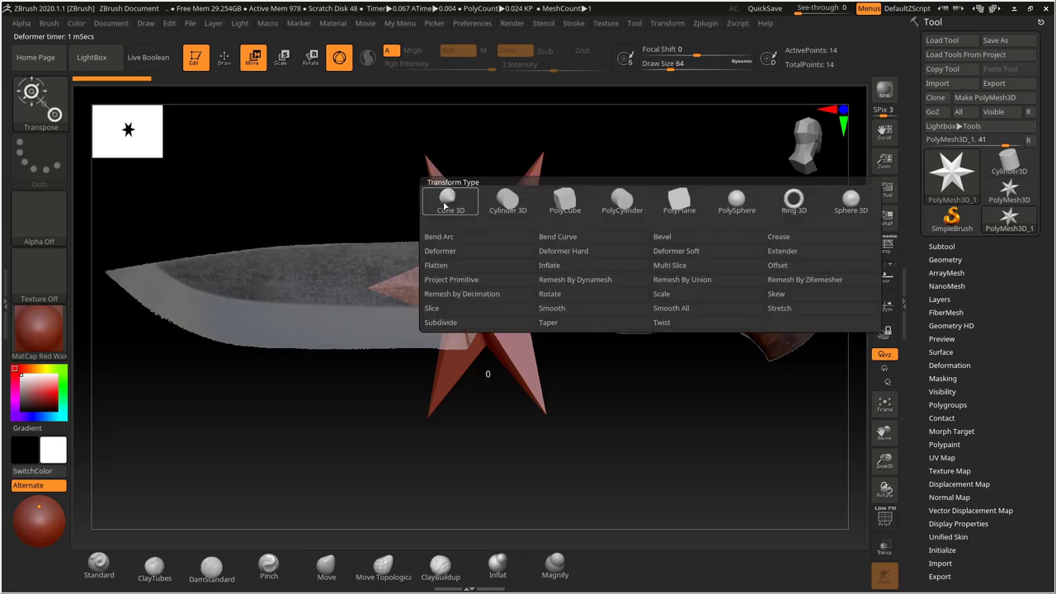
click(677, 202)
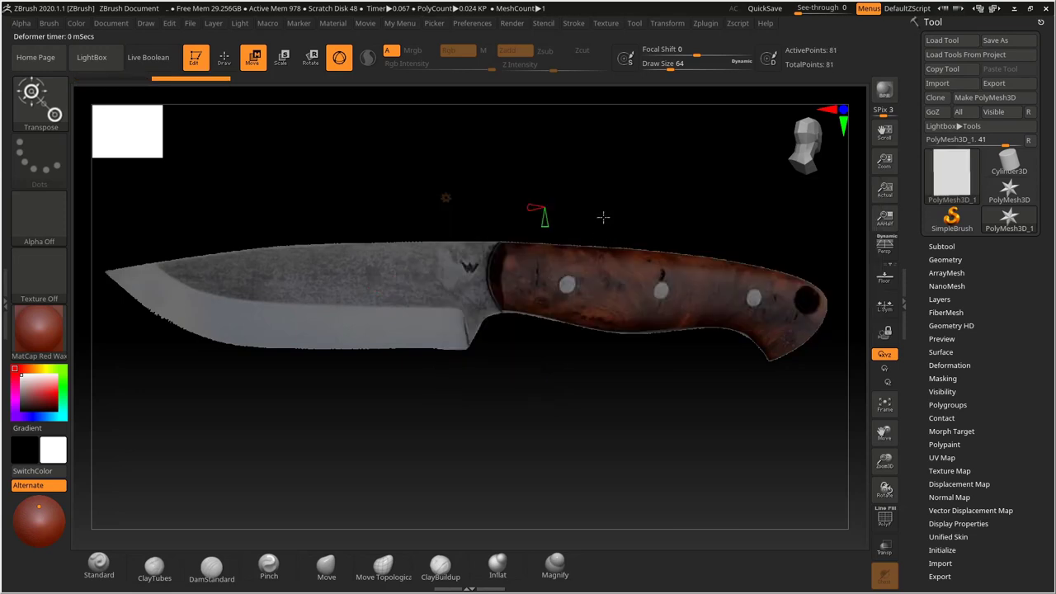
drag(633, 193, 715, 208)
drag(914, 349, 915, 279)
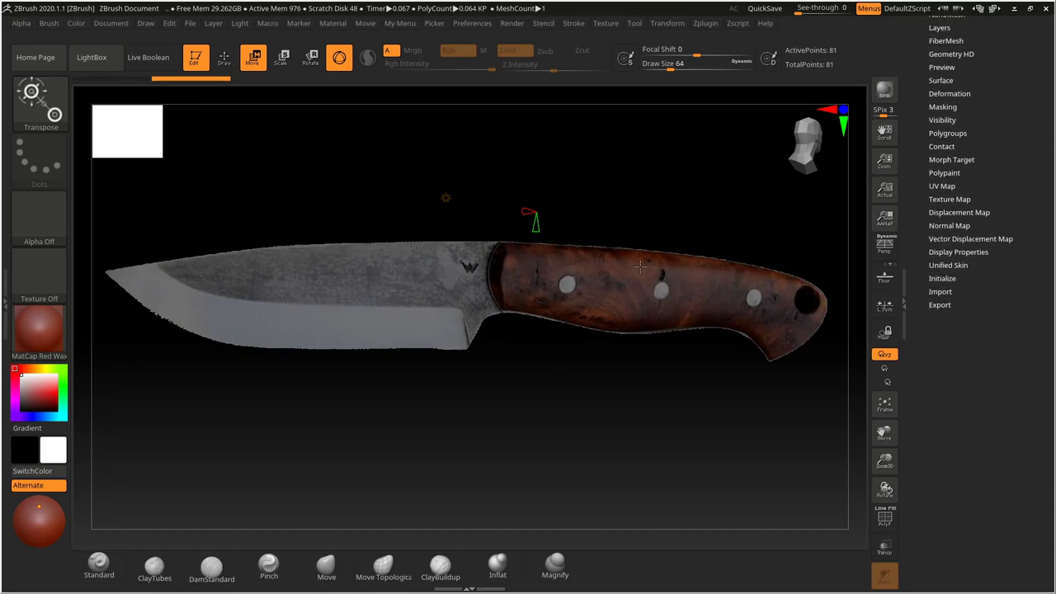
Turn on double-sided display for the plane and bring it face-on over the knife handle.
click(955, 252)
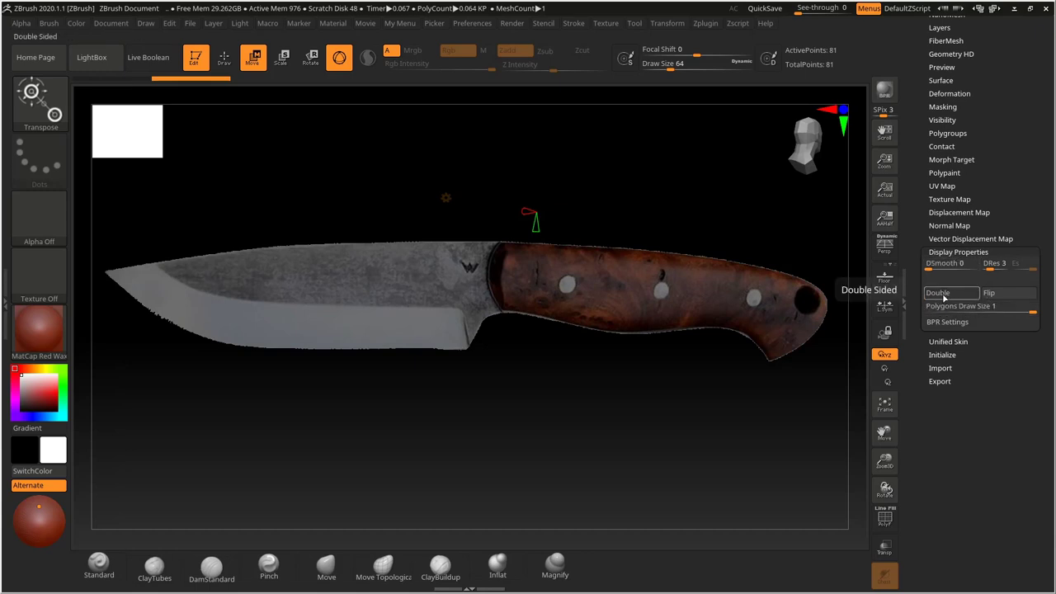
click(948, 294)
drag(607, 214, 481, 300)
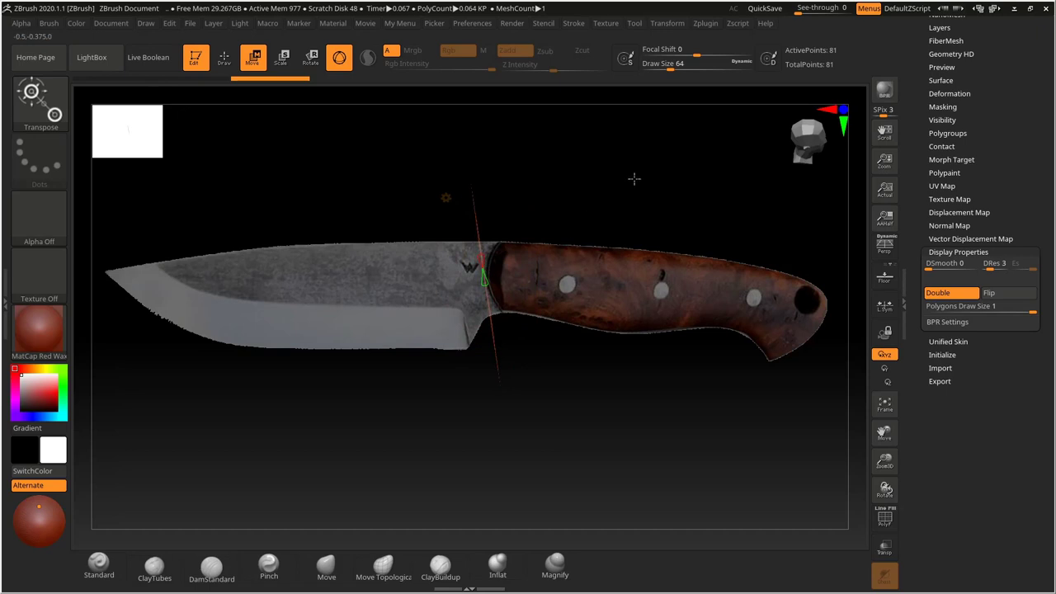
drag(634, 179, 591, 184)
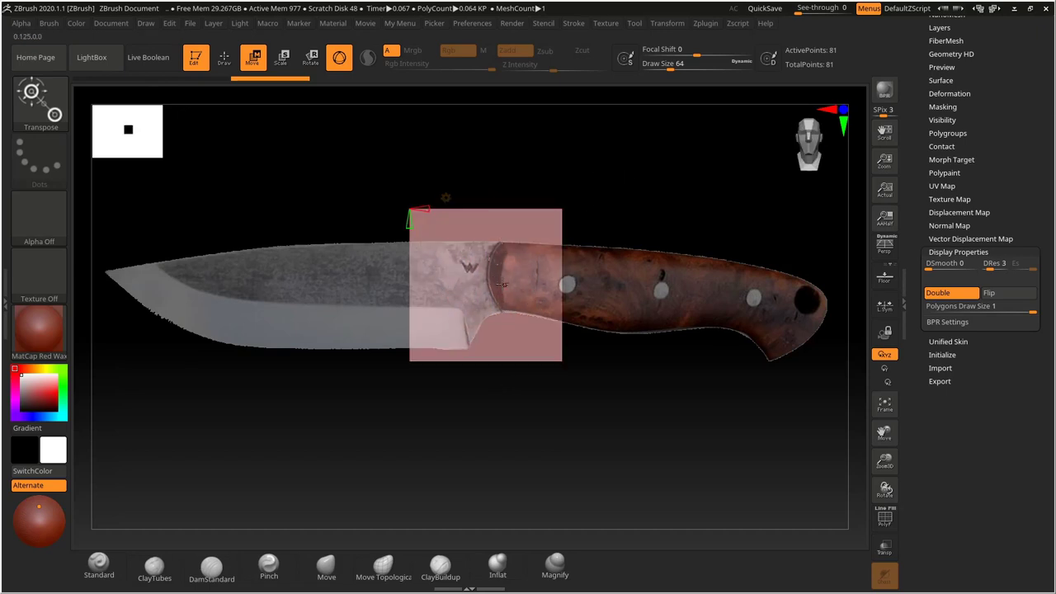
drag(572, 236, 609, 226)
drag(492, 259, 545, 244)
drag(599, 167, 740, 168)
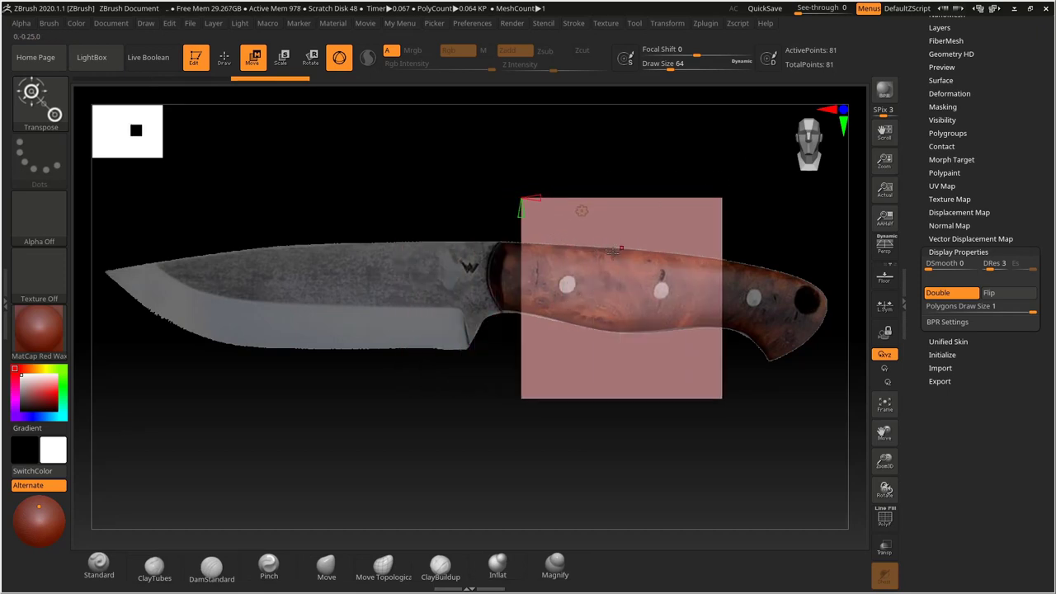
Show the plane's polyframe and reduce the primitive to 4 by 3 divisions.
click(880, 518)
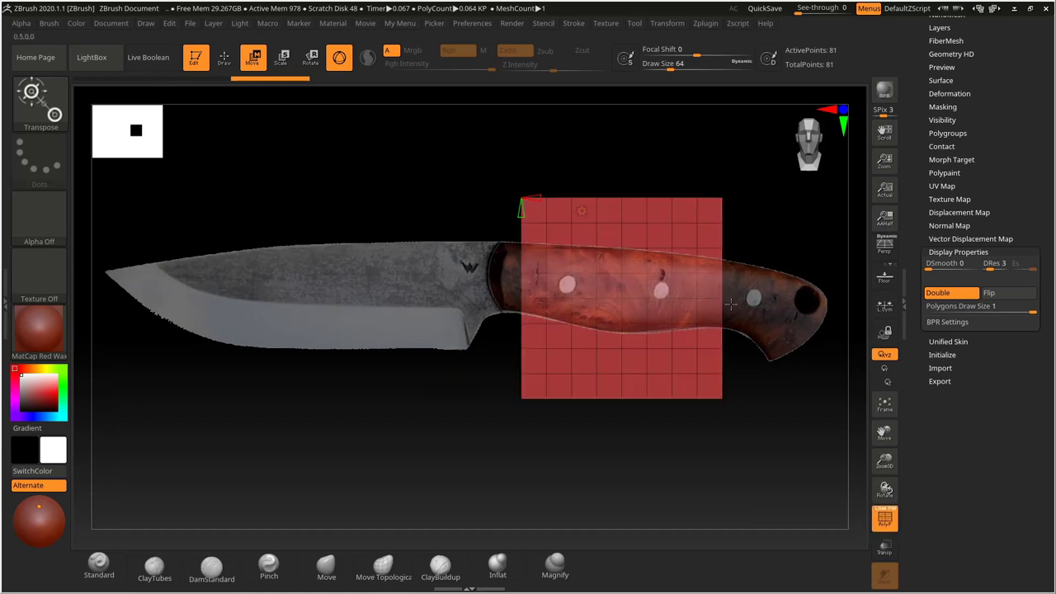
mouse_move(767, 228)
alt+mouse_down()
mouse_move(745, 231)
mouse_move(766, 256)
mouse_move(751, 257)
mouse_move(768, 246)
alt+mouse_up()
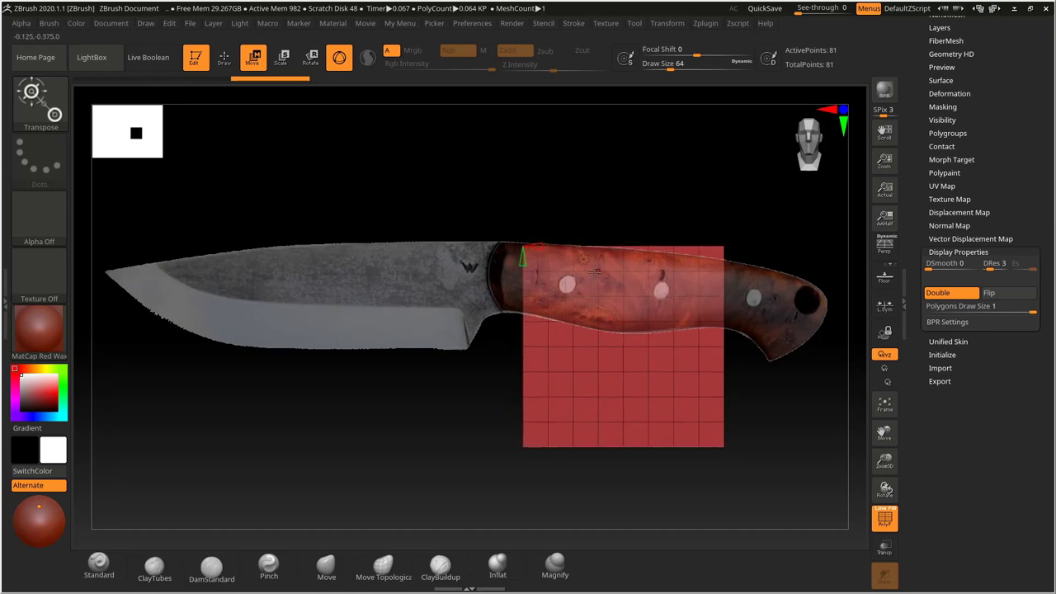
mouse_move(522, 263)
mouse_down()
mouse_move(522, 244)
mouse_move(526, 255)
mouse_up()
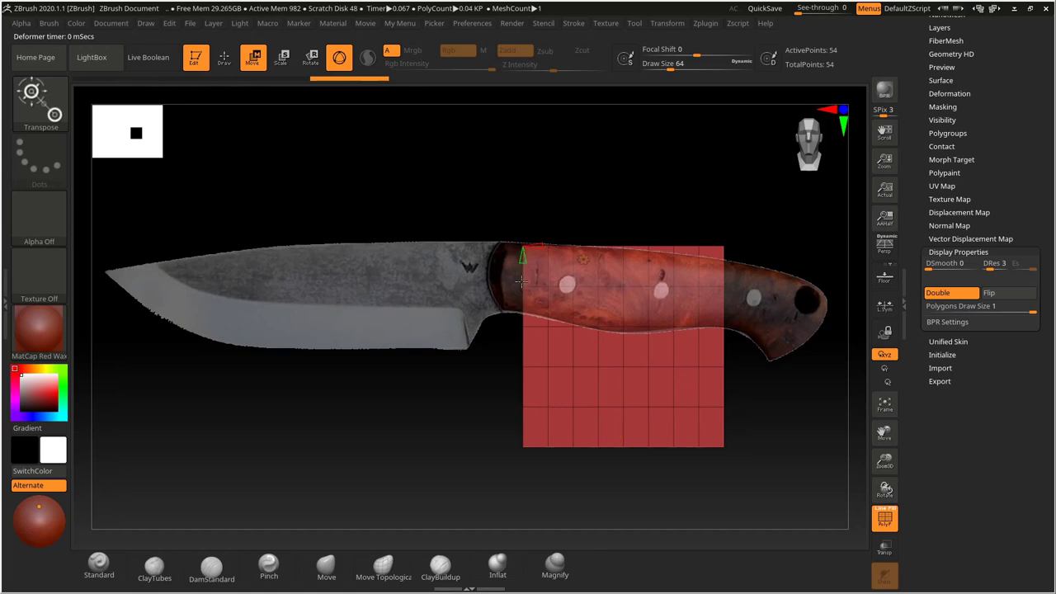
drag(524, 261, 525, 259)
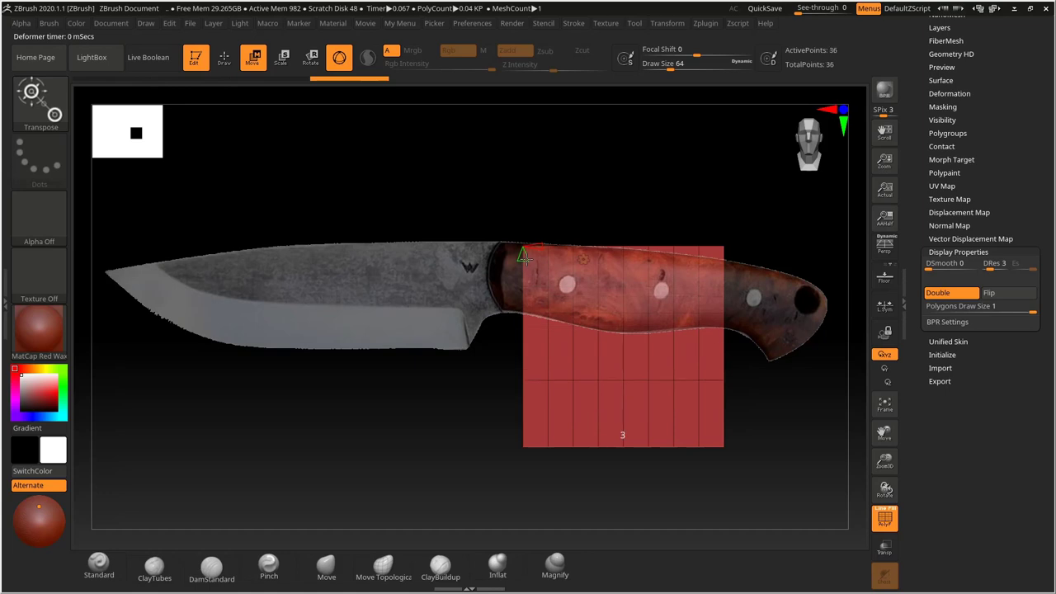
mouse_move(526, 259)
mouse_down()
mouse_move(544, 253)
mouse_move(538, 245)
mouse_up()
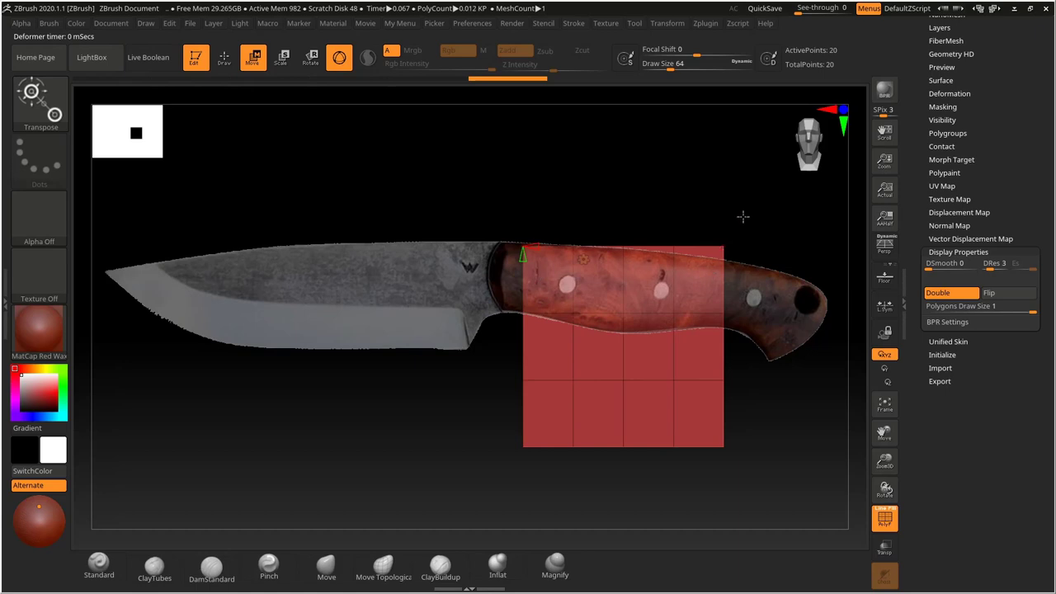
mouse_move(743, 216)
alt+mouse_down()
mouse_move(727, 215)
mouse_move(761, 208)
alt+mouse_up()
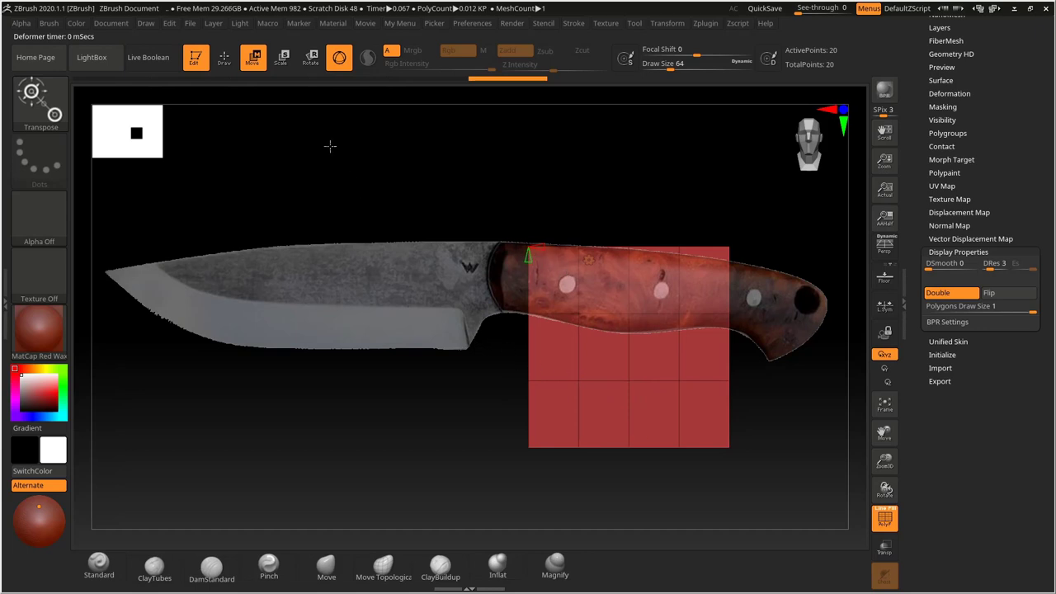
Leave the plane primitive's parameter editing and bring back the standard transform Gizmo.
key(e)
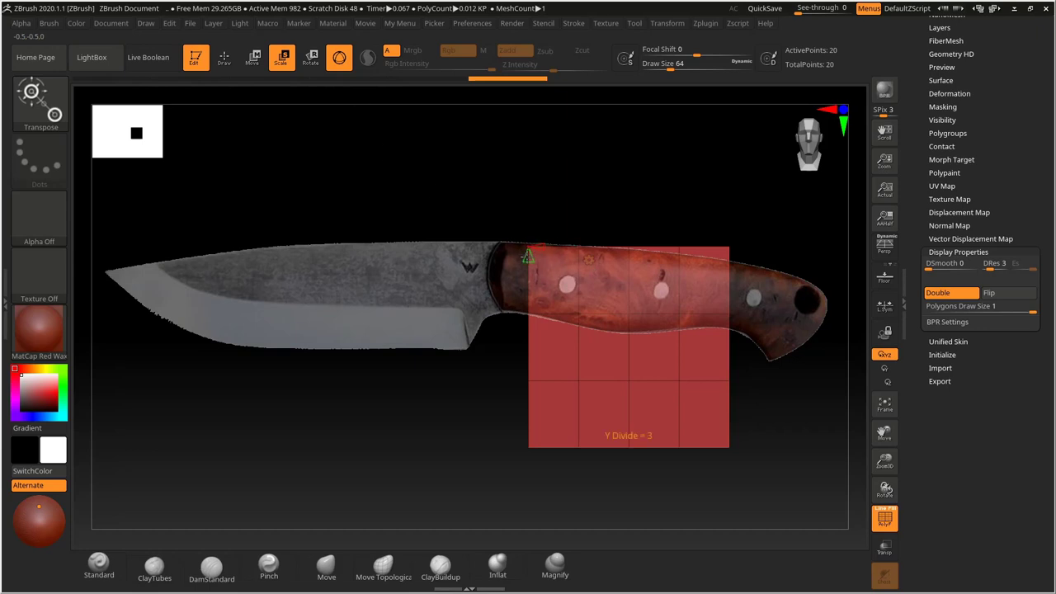
click(527, 256)
mouse_move(561, 206)
mouse_down()
mouse_move(561, 234)
mouse_move(562, 224)
mouse_up()
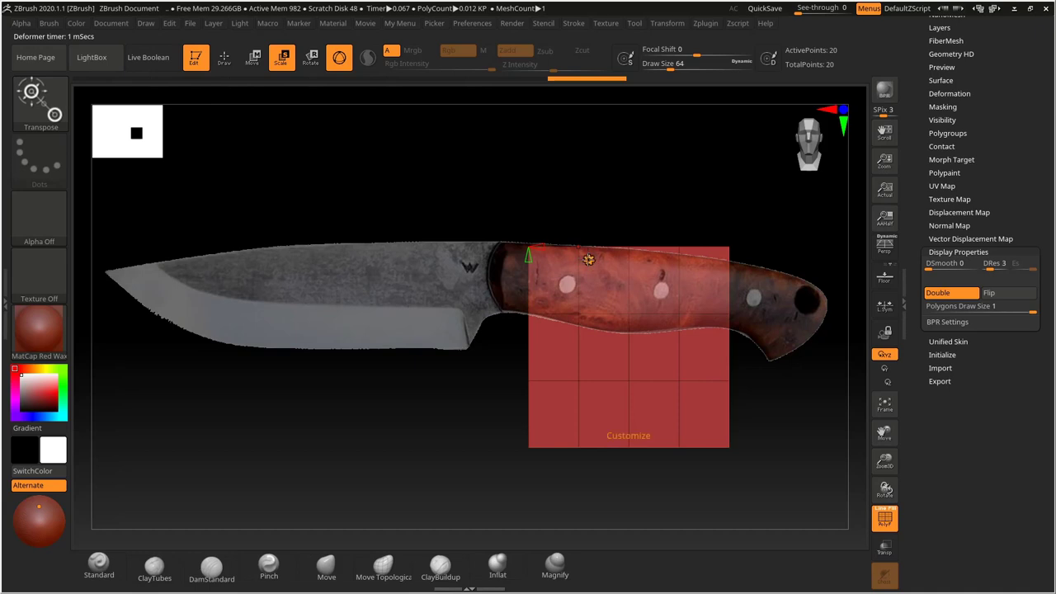
click(588, 260)
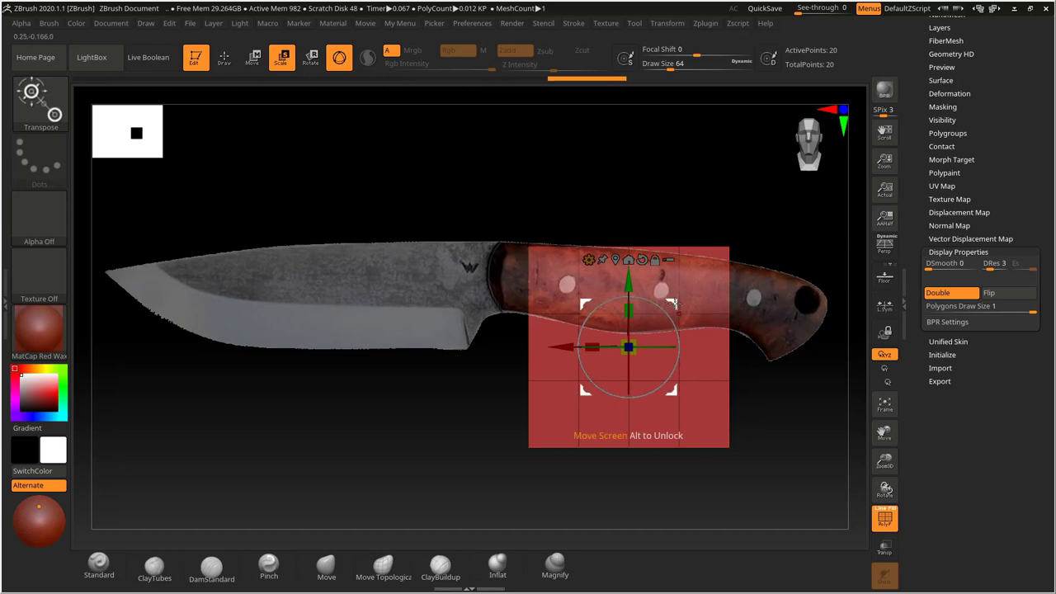
Flatten, reposition, stretch and tilt the plane with the Gizmo until it covers the whole knife handle.
drag(678, 305, 671, 254)
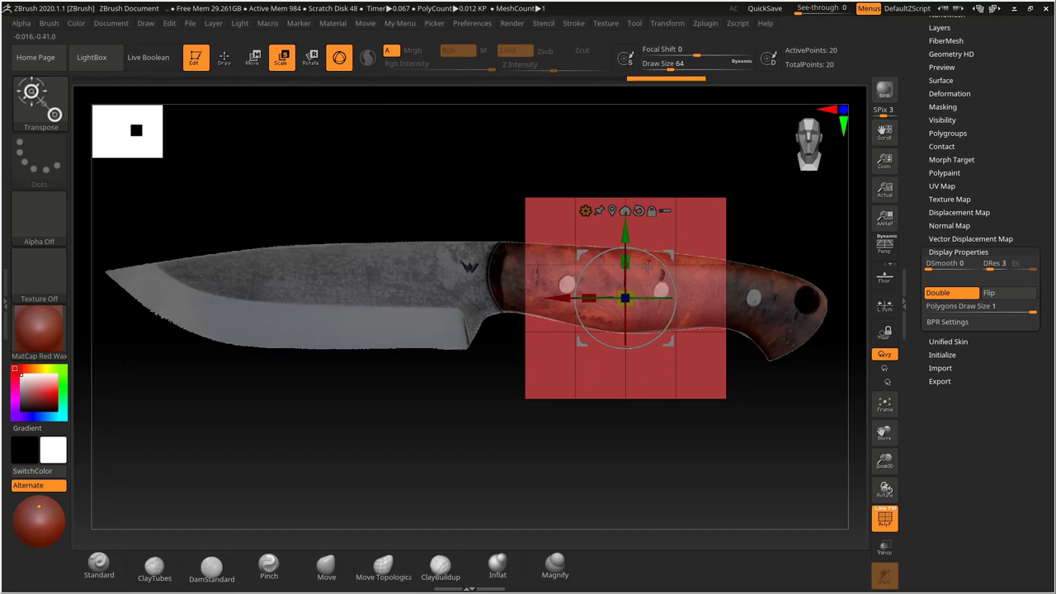
drag(671, 255, 616, 265)
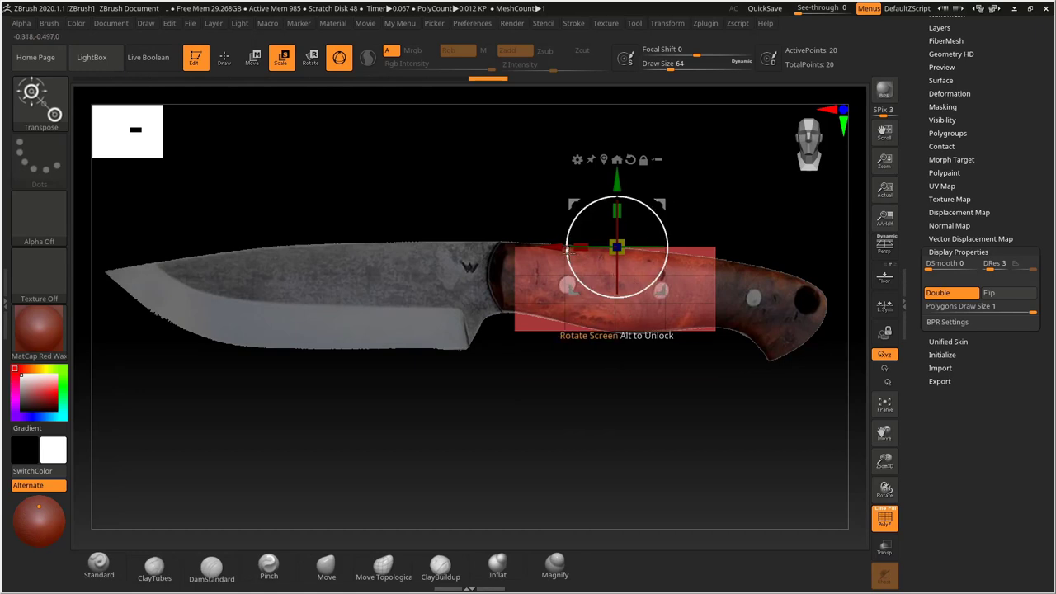
drag(662, 204, 536, 221)
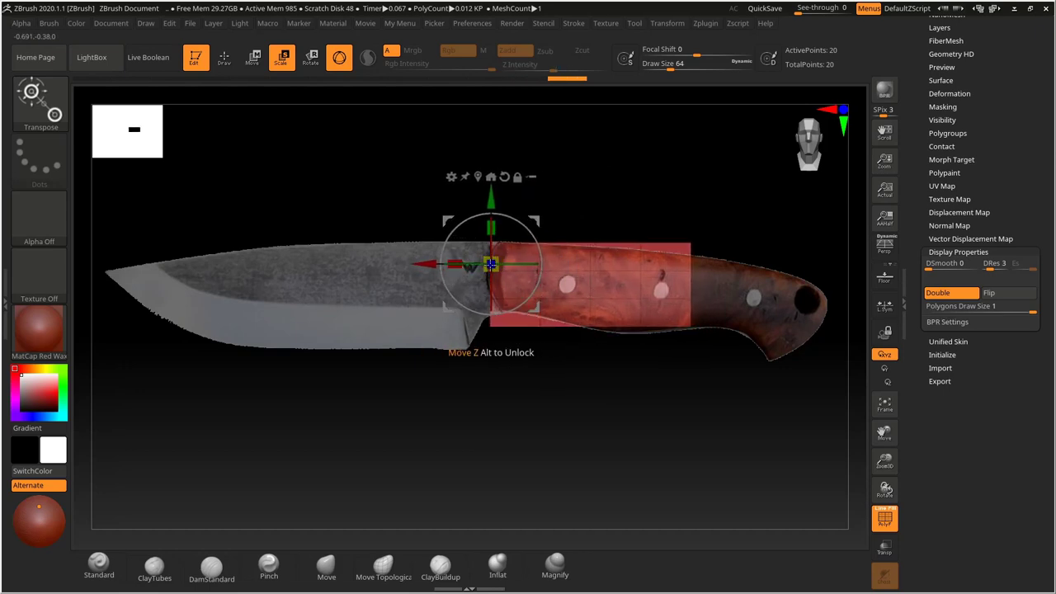
drag(453, 264, 428, 265)
mouse_move(536, 226)
mouse_down()
mouse_move(531, 252)
mouse_move(538, 215)
mouse_up()
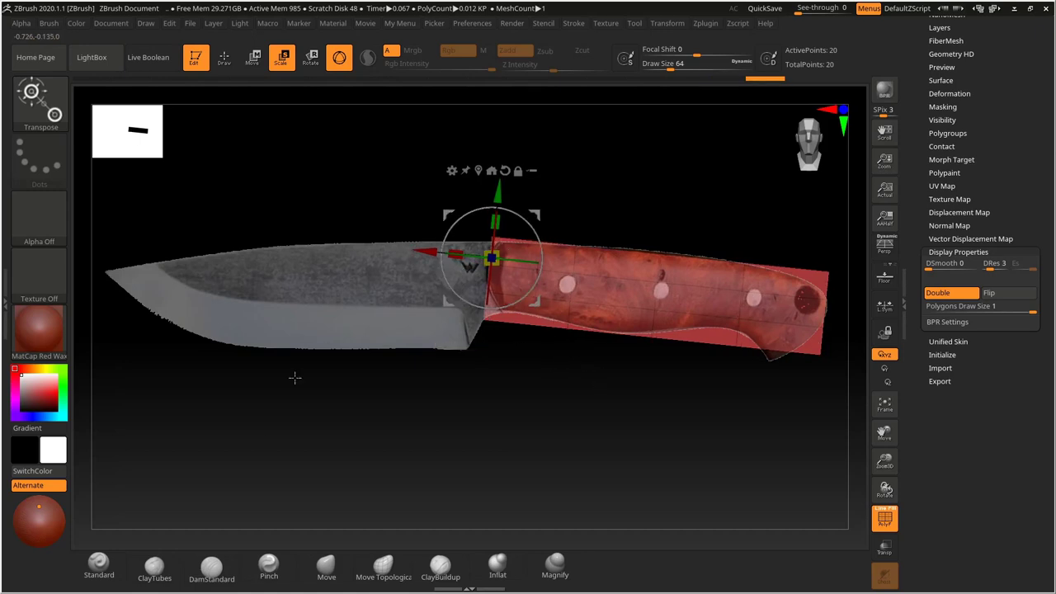
With the Move brush, pull the plane's upper edge and upper rear corner down onto the handle's outline.
click(333, 567)
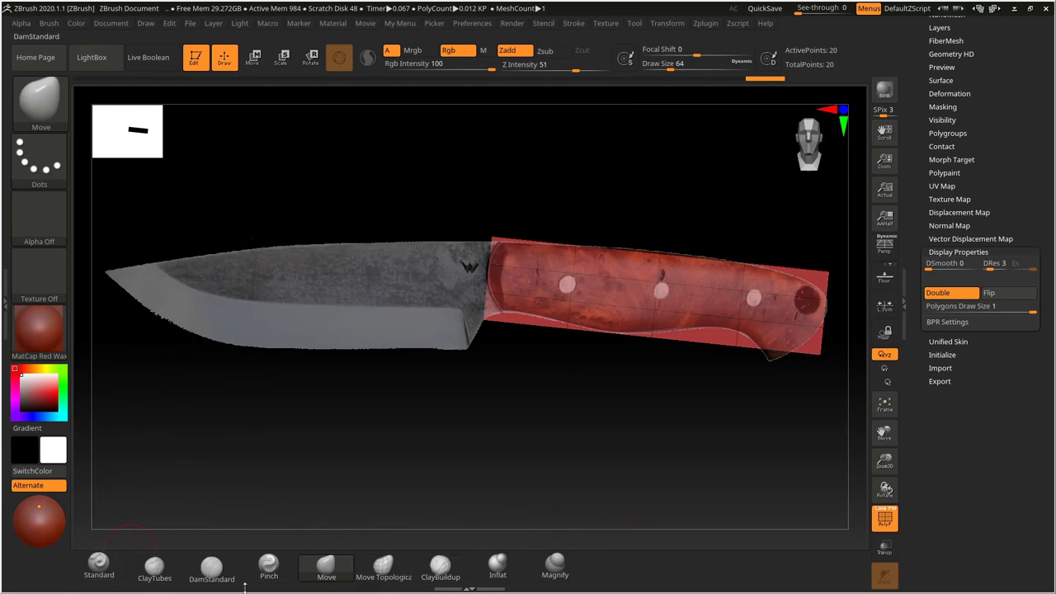
click(39, 101)
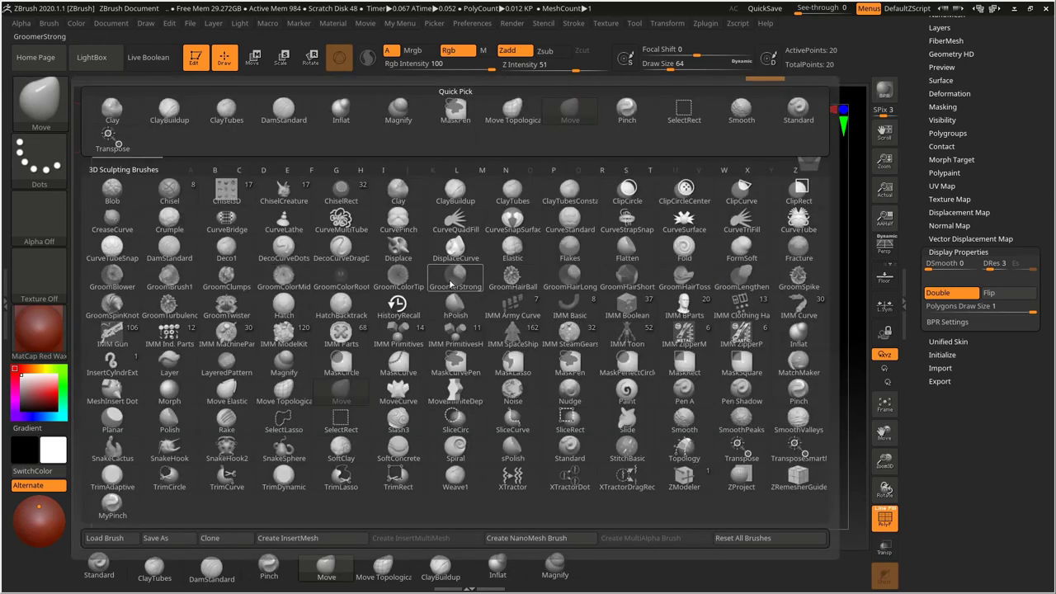
key(m)
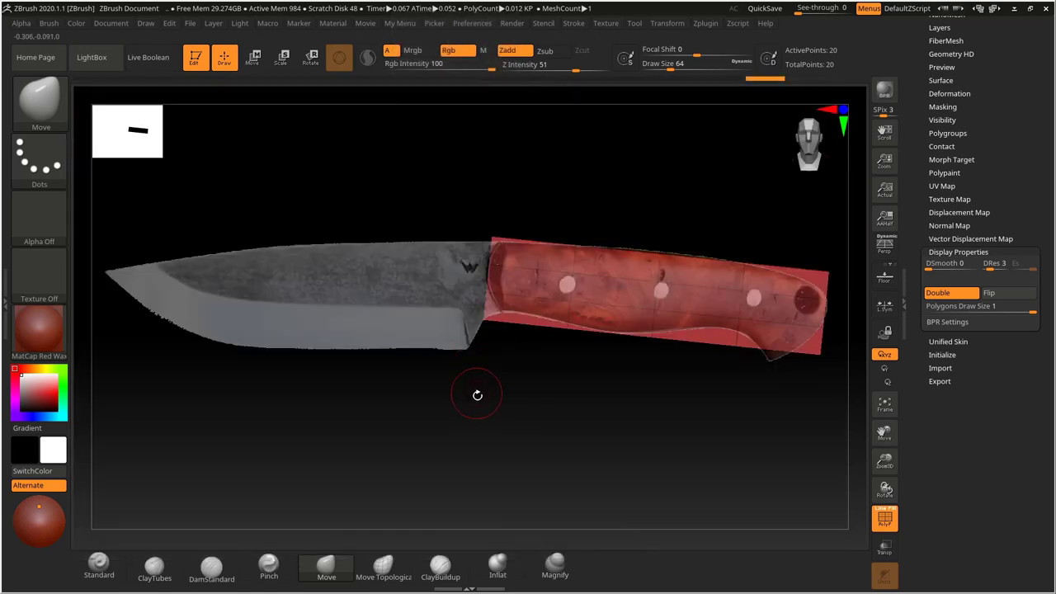
alt+drag(477, 393, 454, 416)
alt+drag(517, 399, 537, 380)
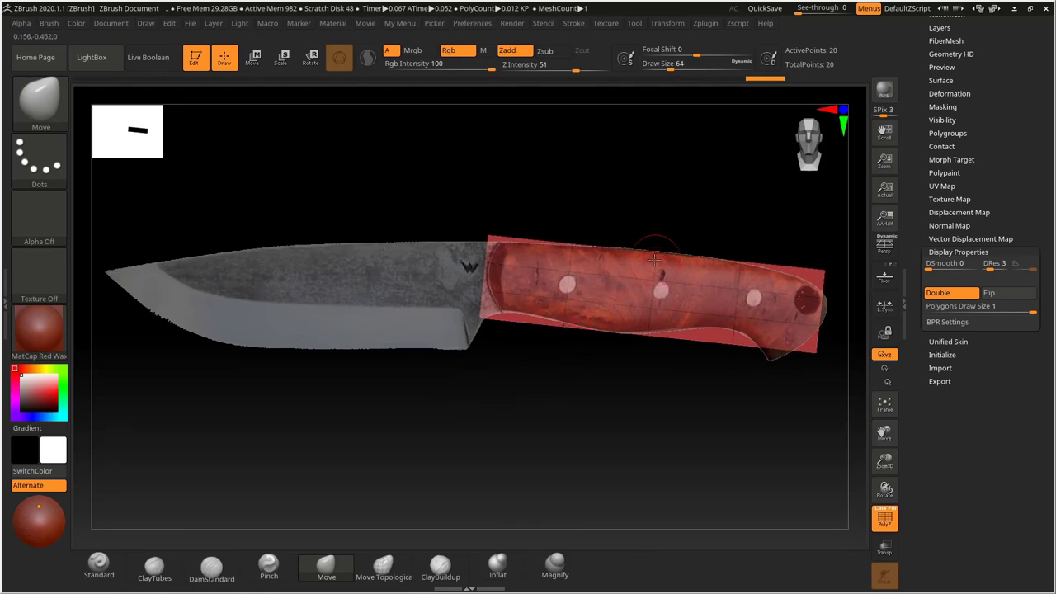
drag(749, 261, 746, 264)
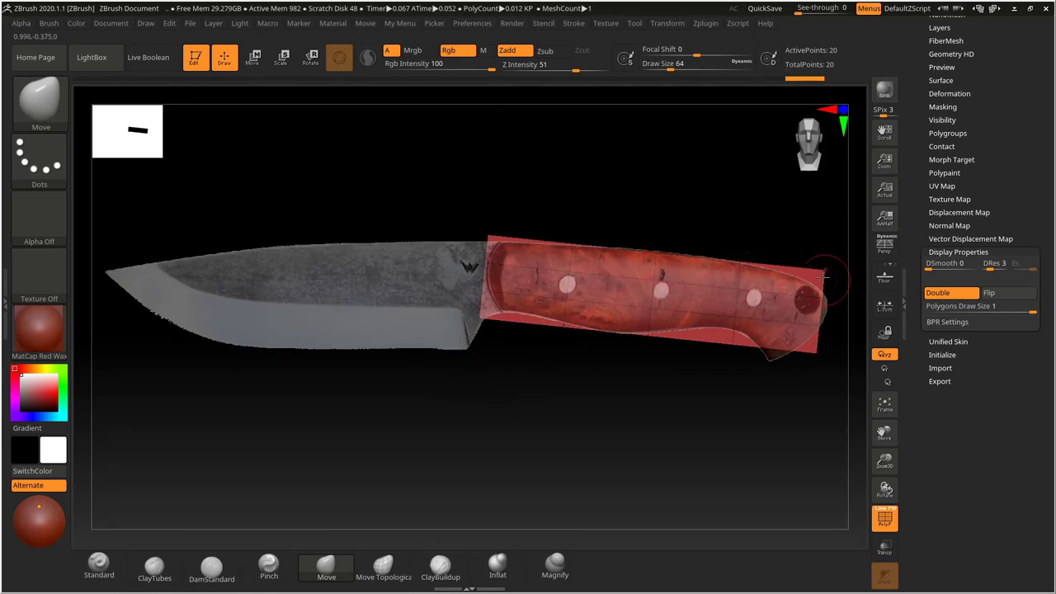
drag(823, 275, 823, 315)
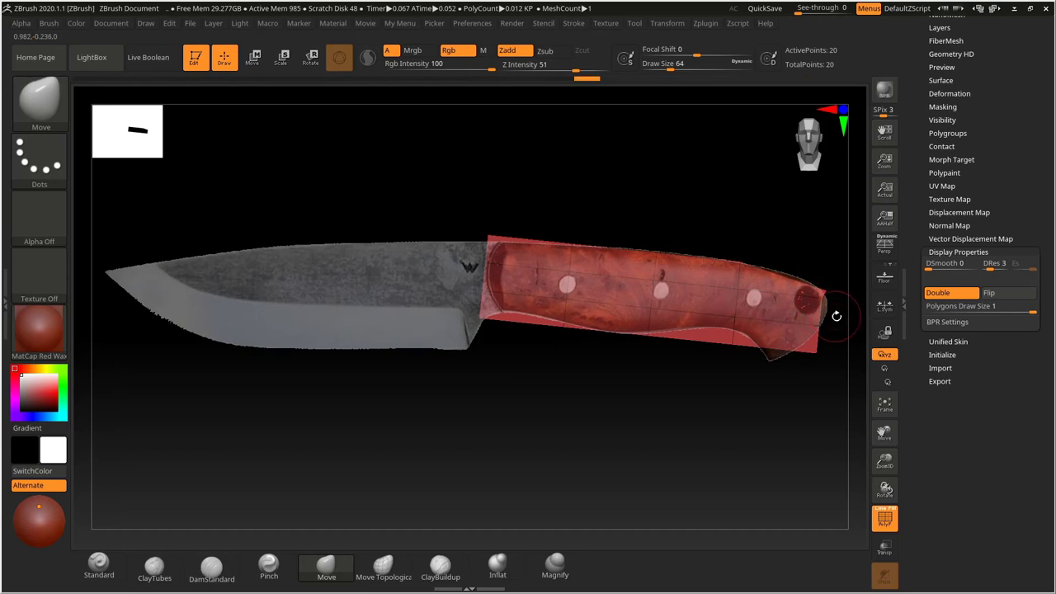
Set the Move brush's draw size to 39 and fit the plane's rear end and lower edge to the handle.
key(s)
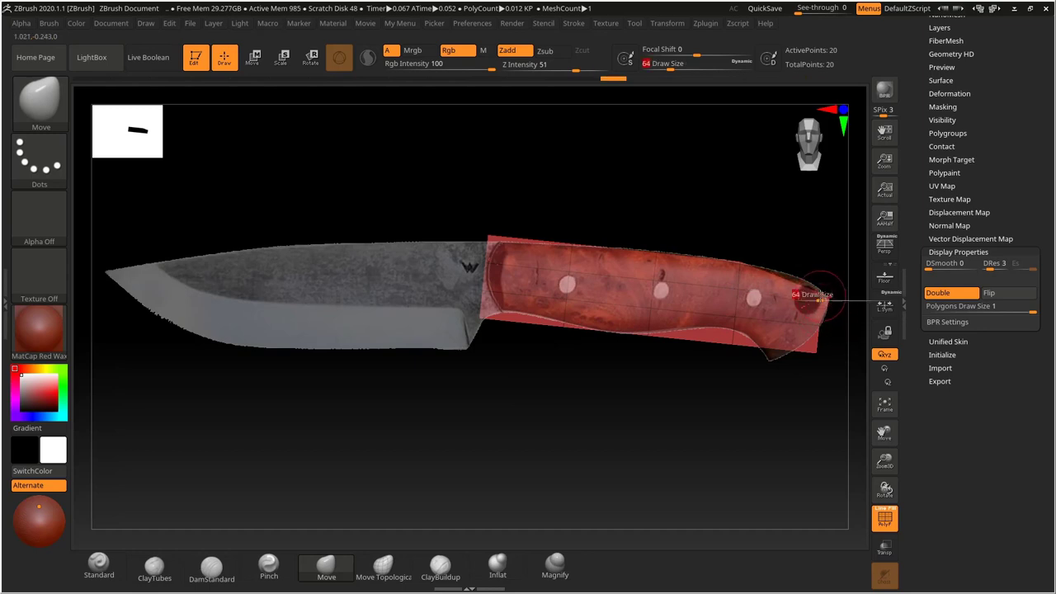
drag(815, 299, 812, 295)
key(s)
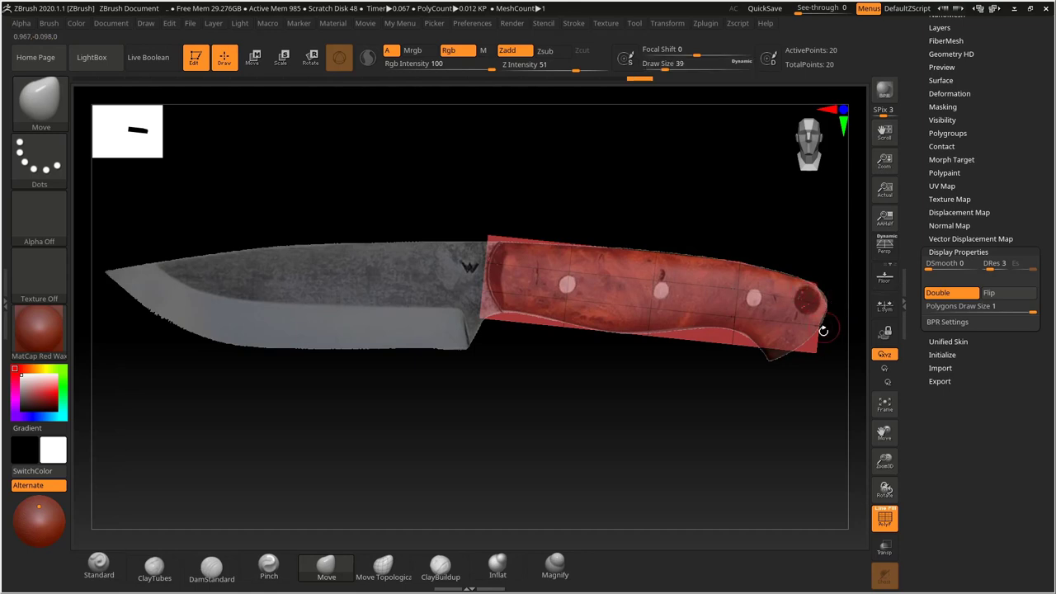
mouse_move(812, 354)
mouse_down()
mouse_move(717, 371)
mouse_move(735, 347)
mouse_move(734, 319)
mouse_up()
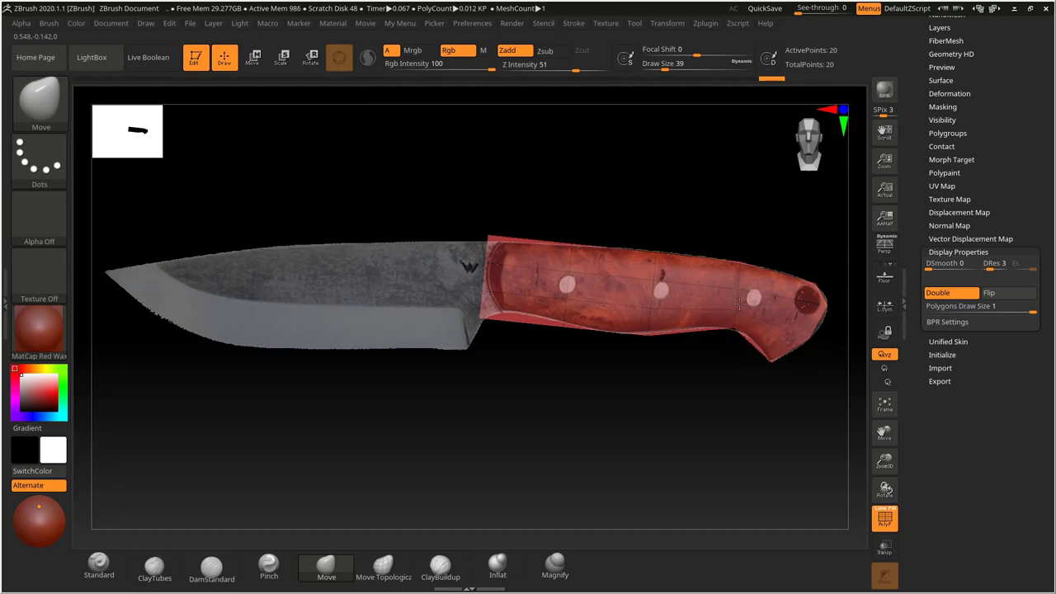
drag(646, 337, 648, 293)
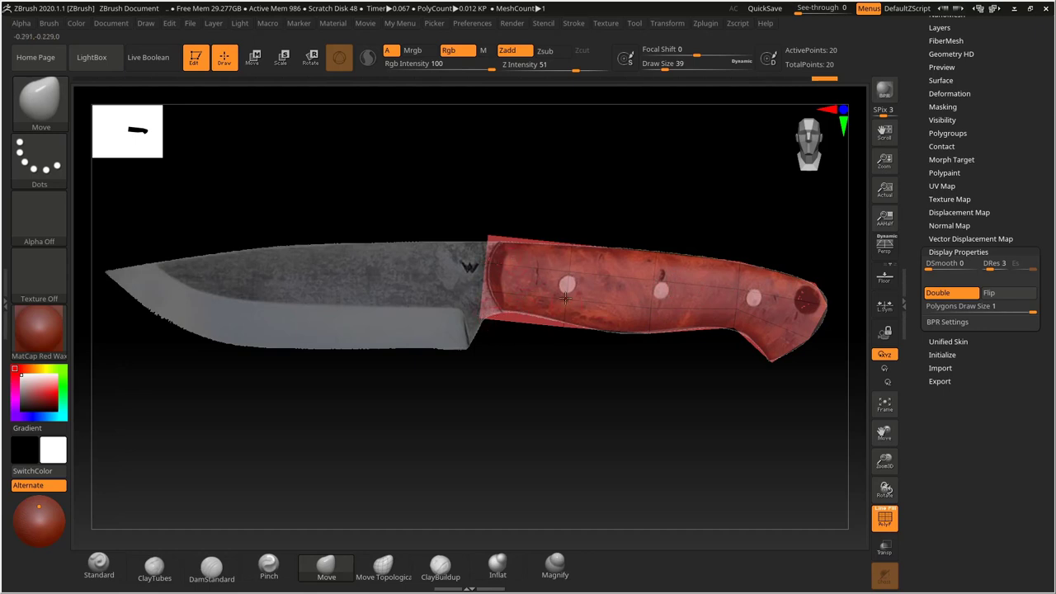
Undo the last Move strokes and fit the plane's blade-side end, butt and lower edge to the handle's outline.
key(ctrl+z)
key(ctrl+z)
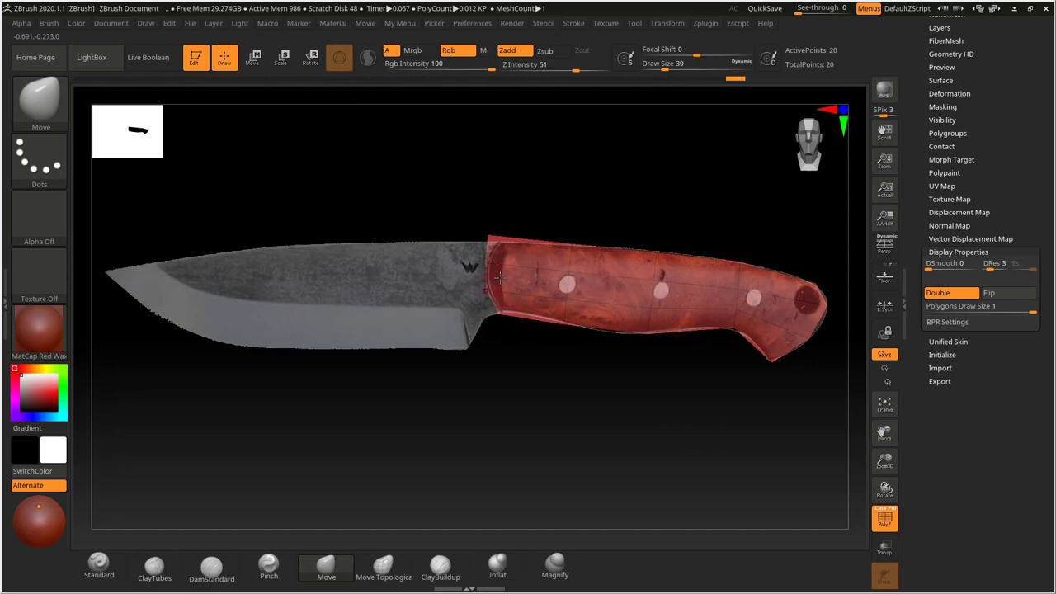
drag(490, 261, 541, 268)
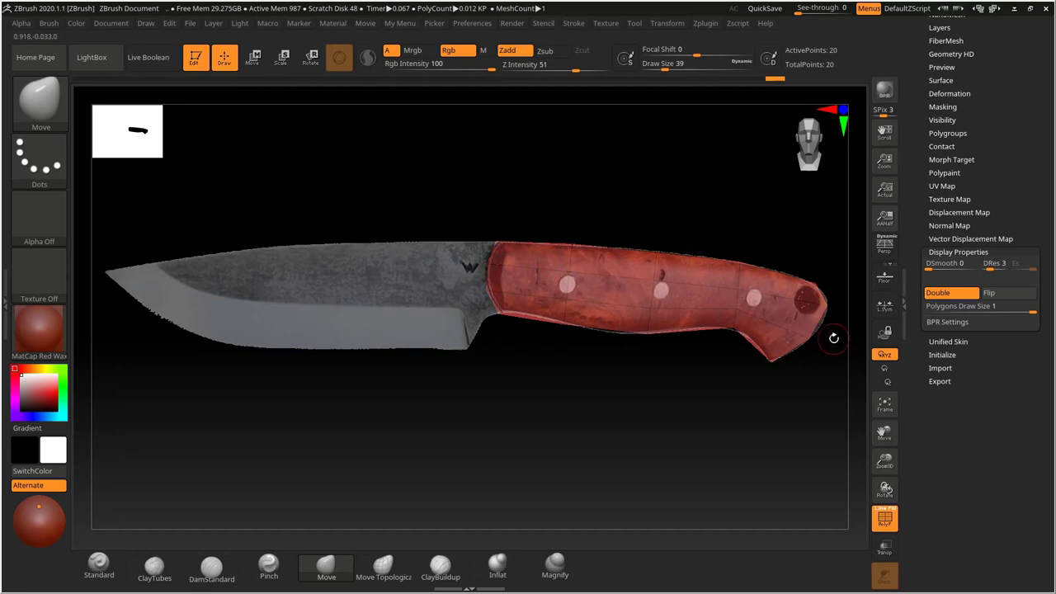
mouse_move(800, 349)
mouse_down()
mouse_move(811, 307)
mouse_move(824, 319)
mouse_up()
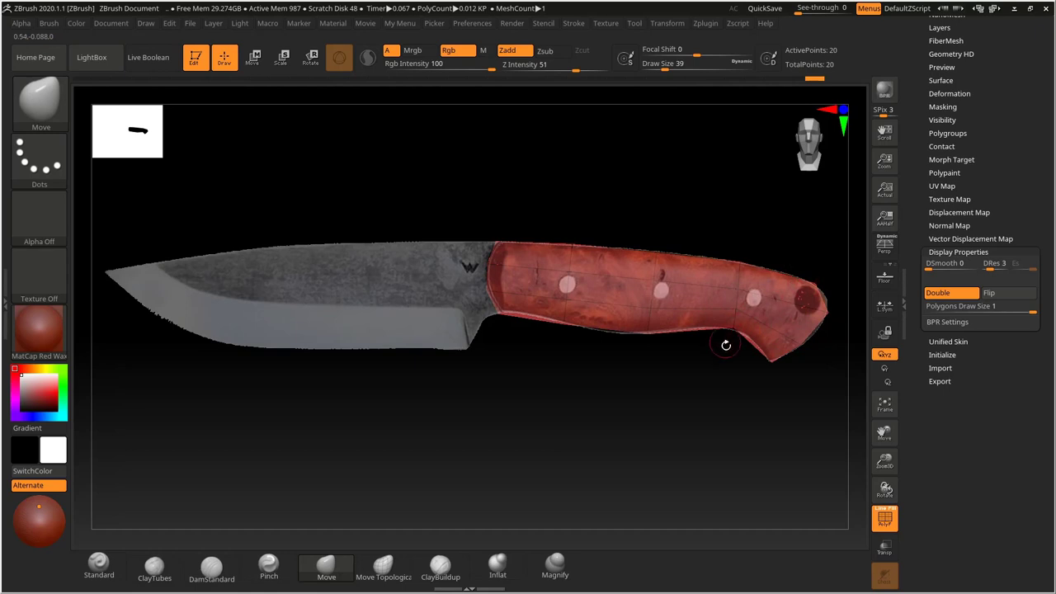
drag(737, 336, 750, 351)
drag(501, 312, 497, 320)
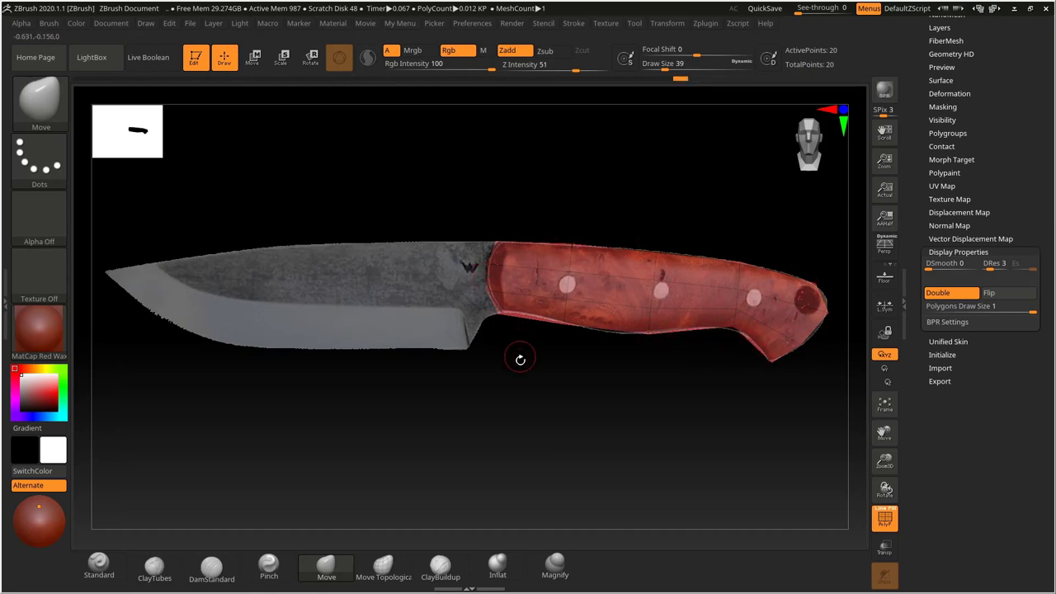
mouse_move(521, 361)
mouse_down()
mouse_move(491, 382)
mouse_move(612, 392)
mouse_move(571, 382)
mouse_up()
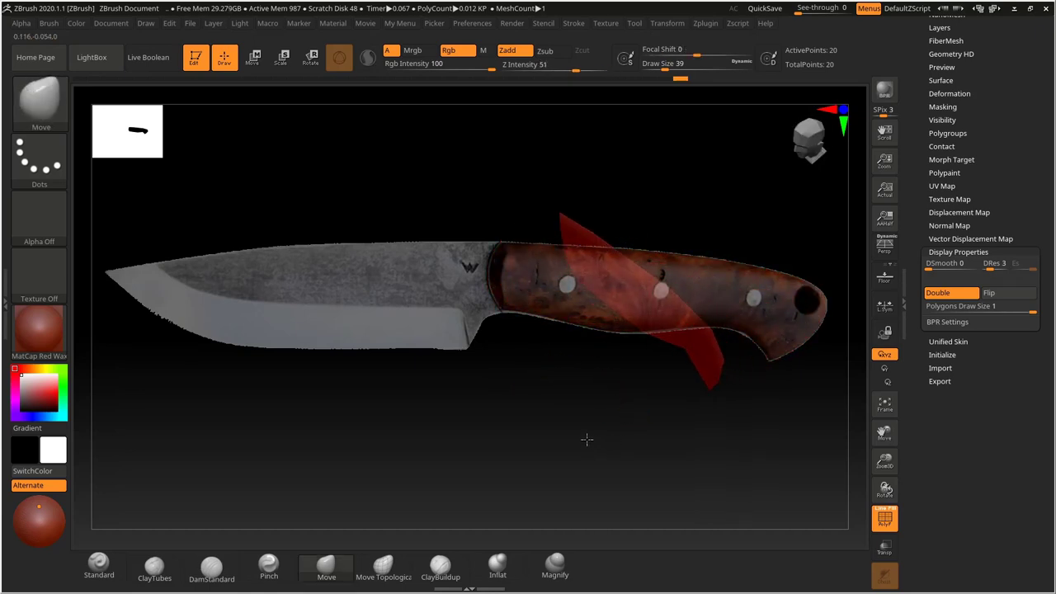
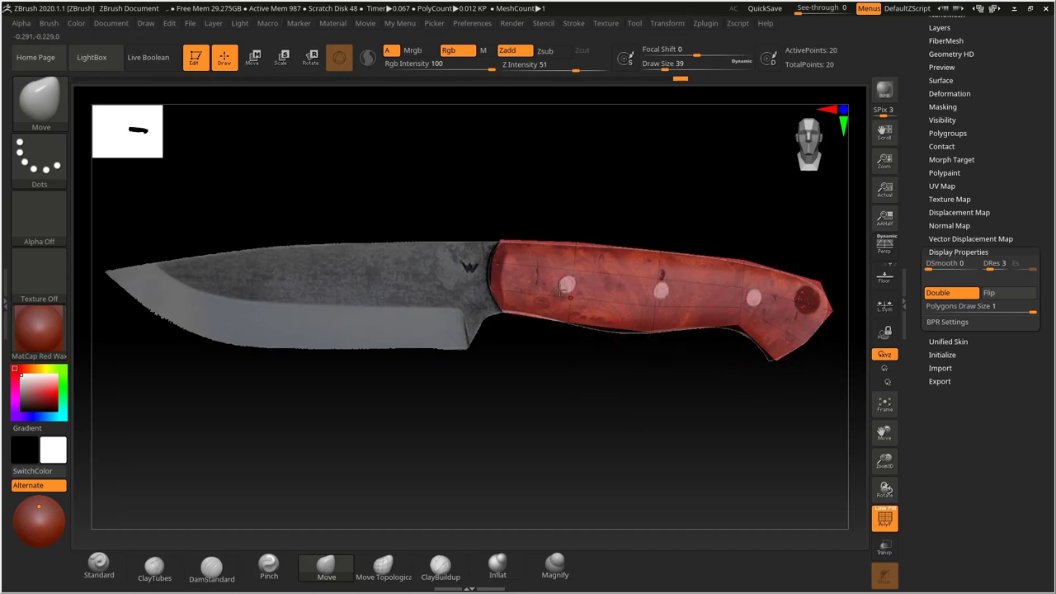
drag(576, 375, 596, 404)
mouse_move(596, 404)
alt+mouse_down()
mouse_move(611, 403)
mouse_move(595, 406)
mouse_move(600, 391)
alt+mouse_up()
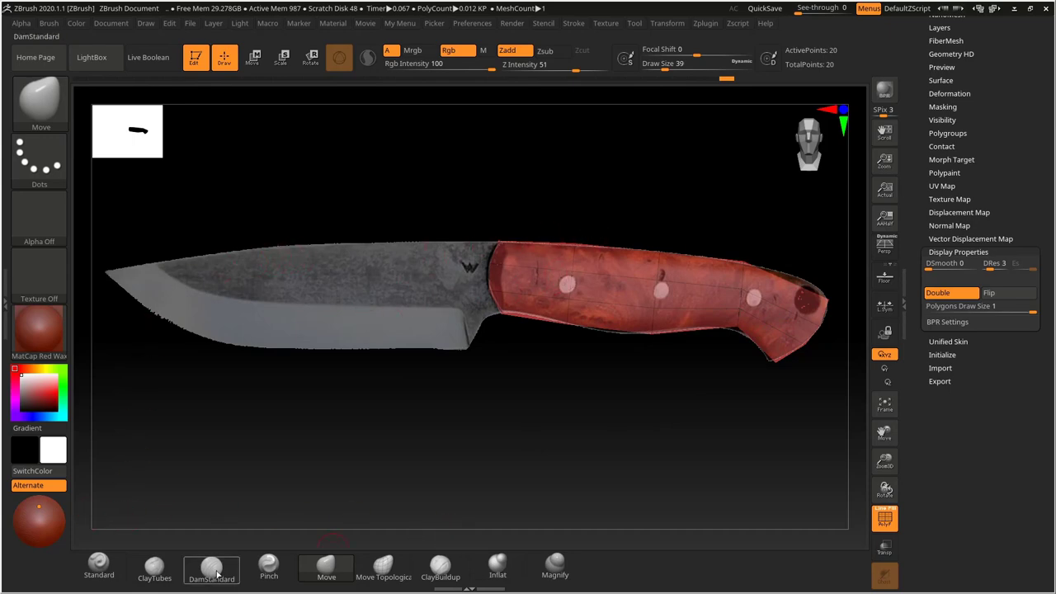
Switch to the ZModeler brush and insert an edge loop across the plane's rear section, near the handle's last rivet.
click(40, 101)
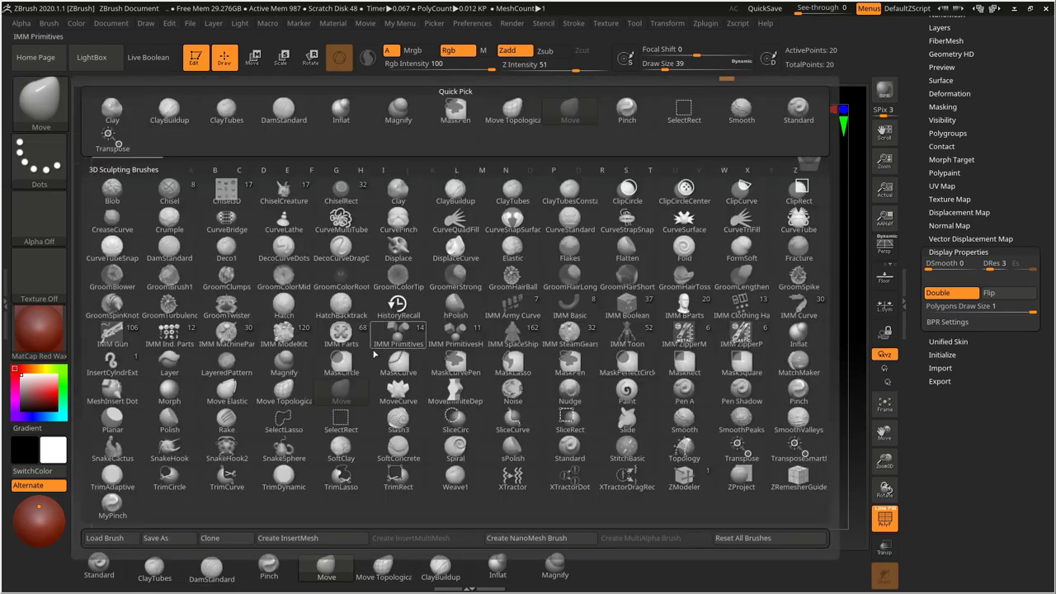
key(z)
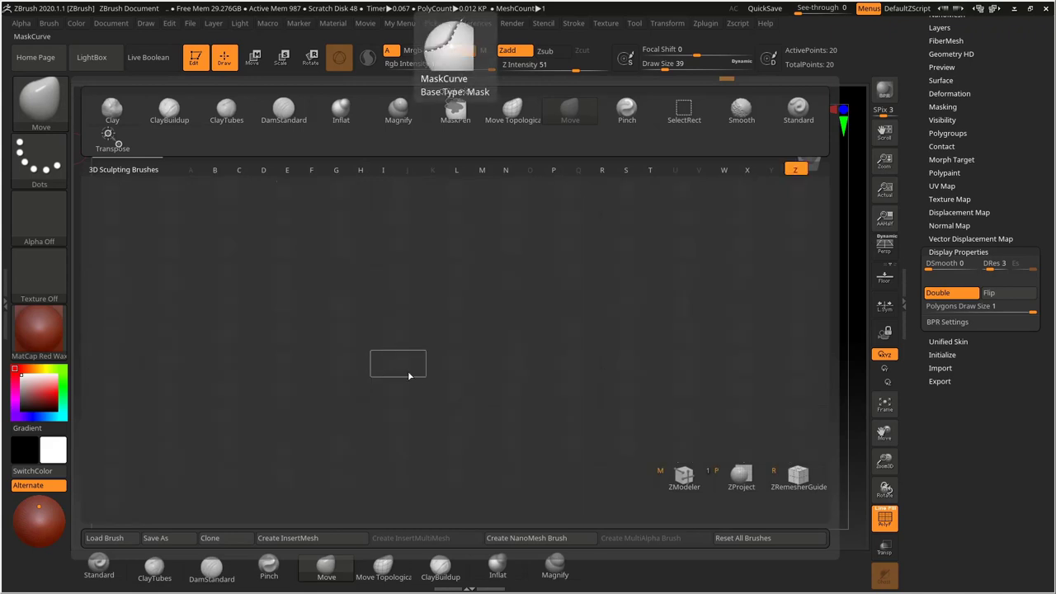
click(679, 485)
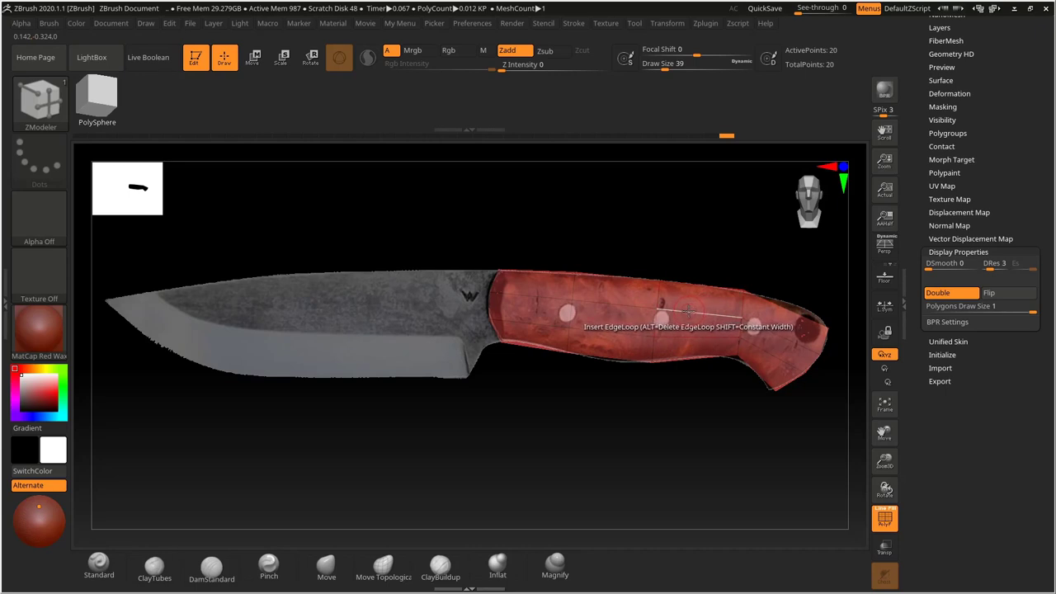
key(space)
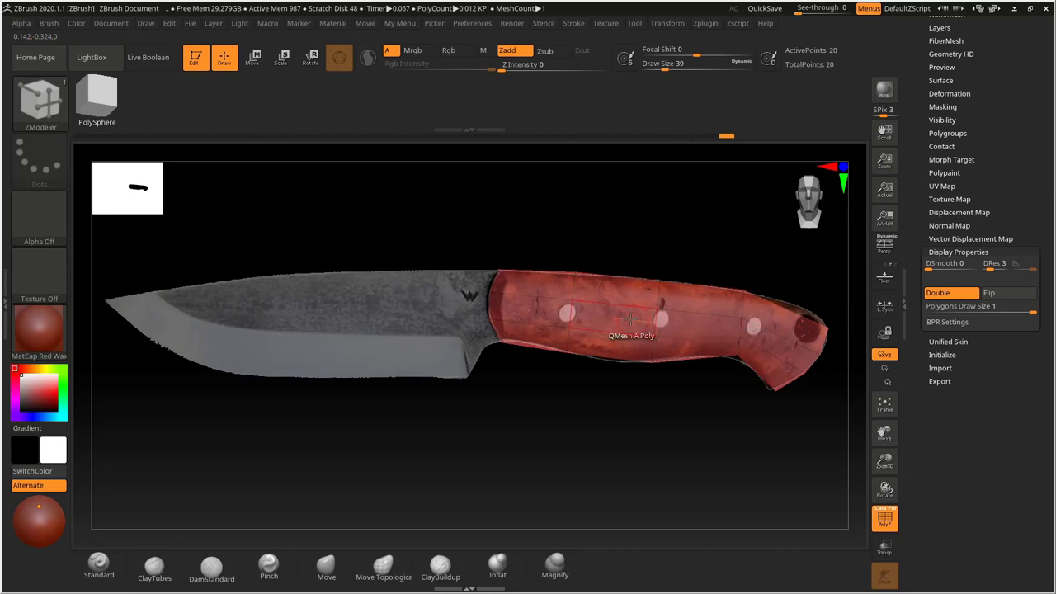
key(space)
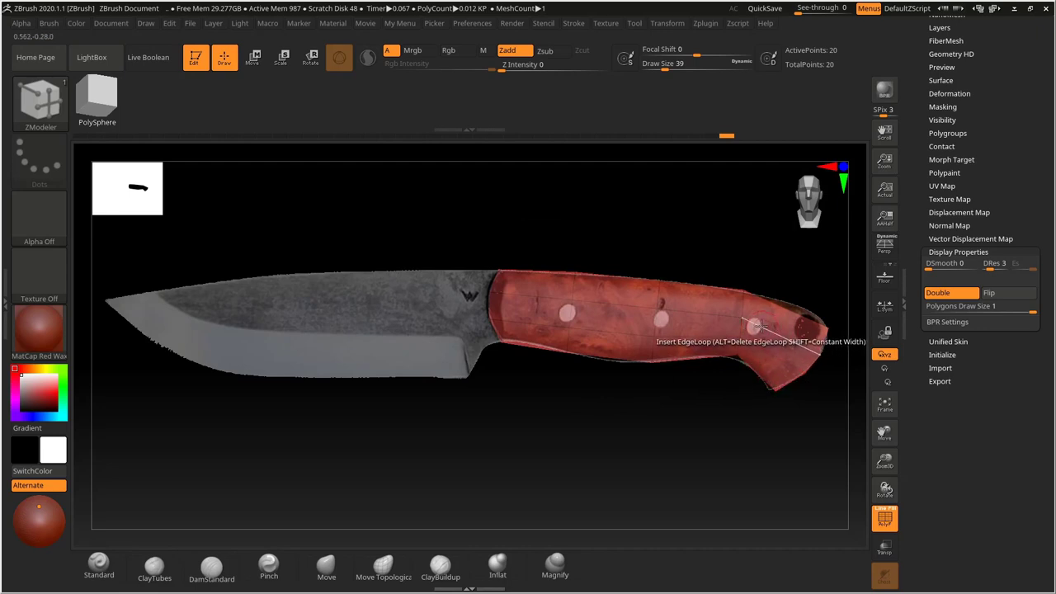
click(755, 327)
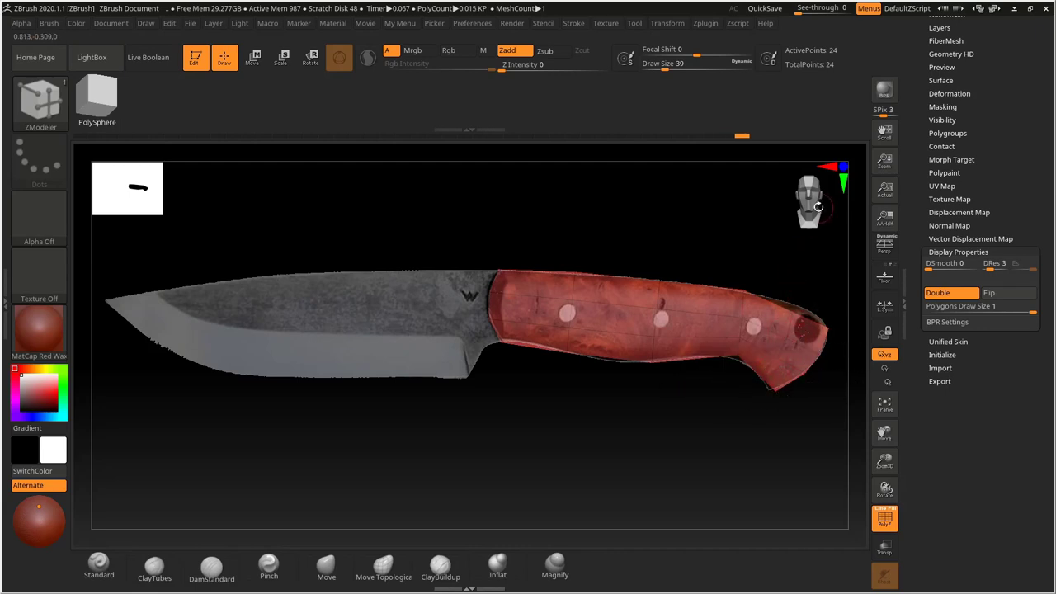
Lower the opacity of the Spotlight reference and insert an edge loop across the plane between the handle's first two rivets.
key(shift+z)
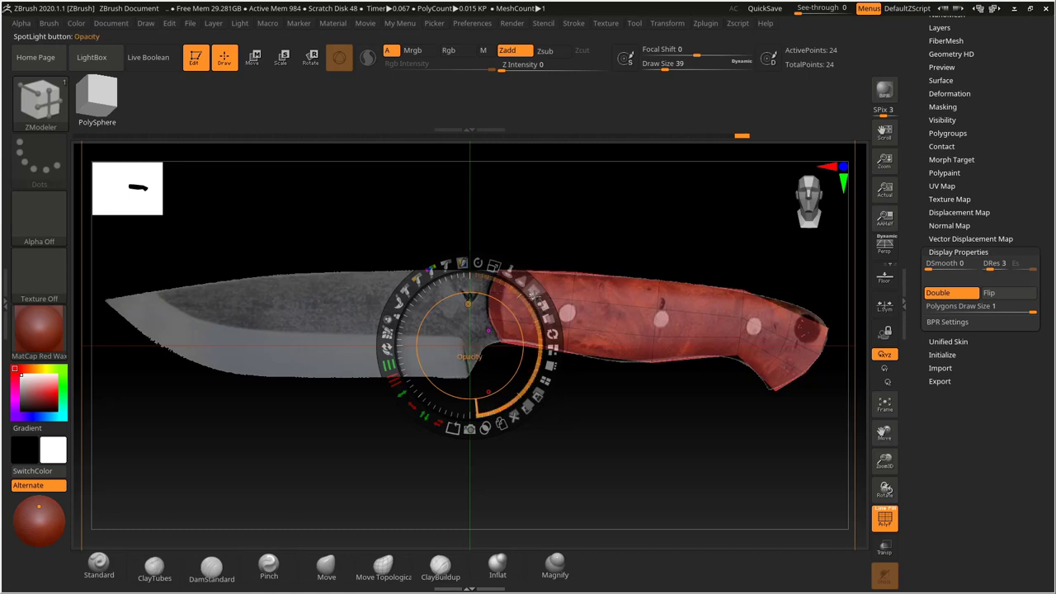
drag(533, 293, 502, 285)
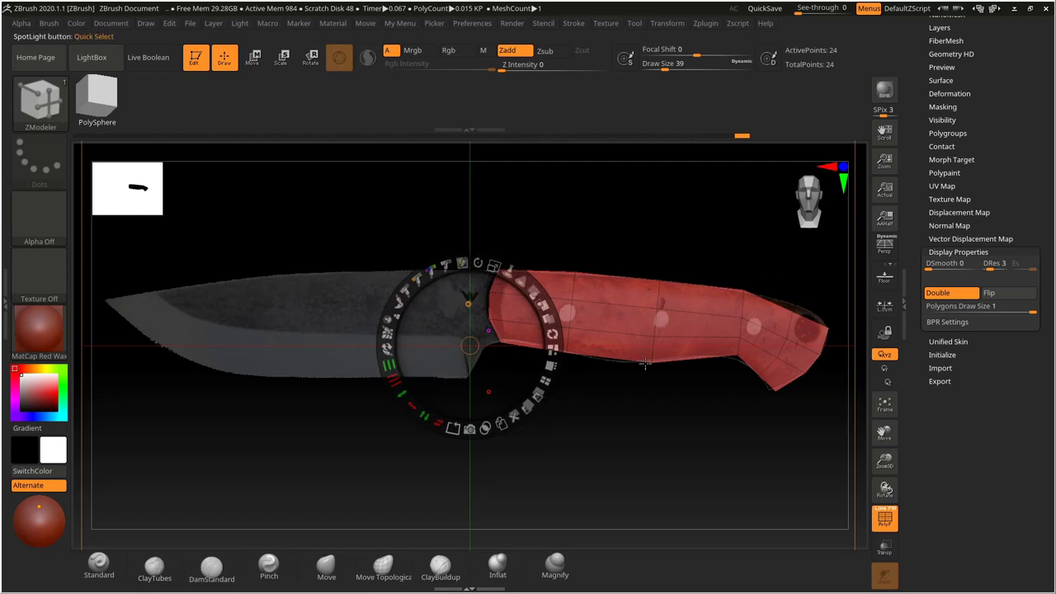
key(z)
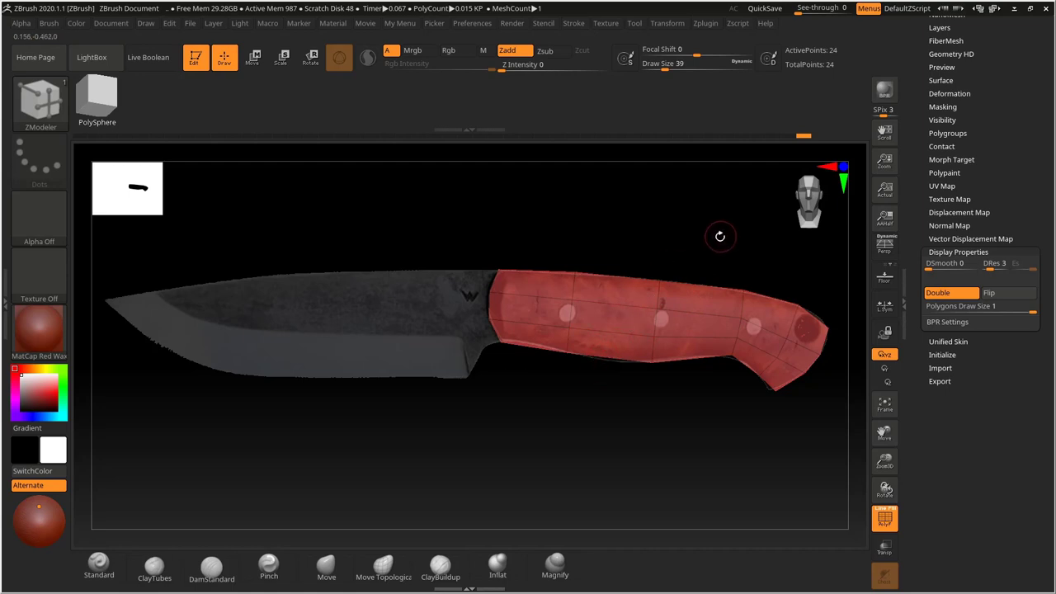
click(610, 331)
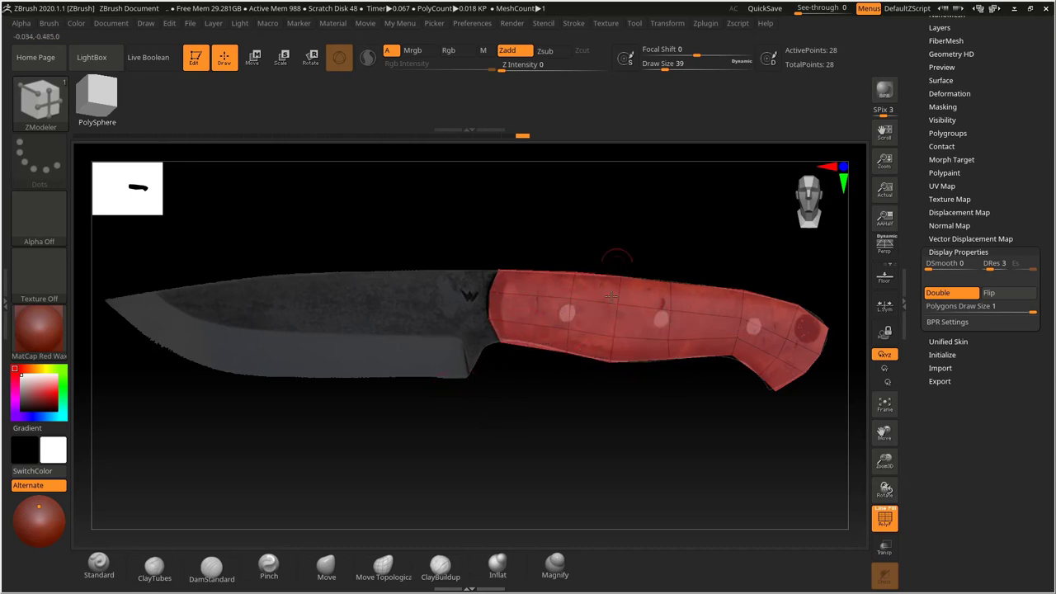
Hide the Spotlight reference and view the handle plane on its own at an angle.
drag(645, 233, 660, 210)
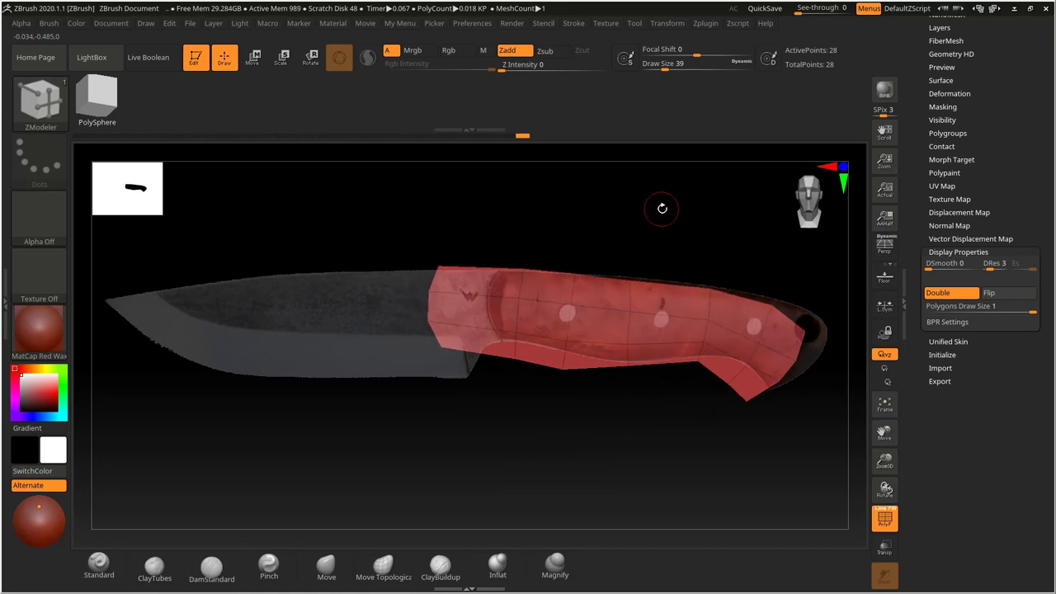
key(shift+z)
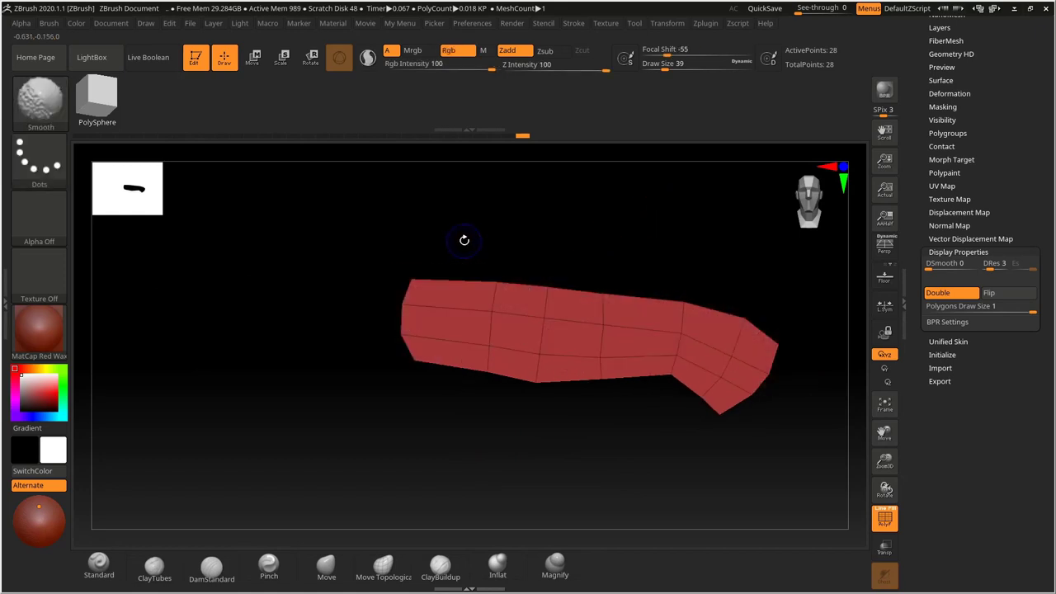
key(shift+z)
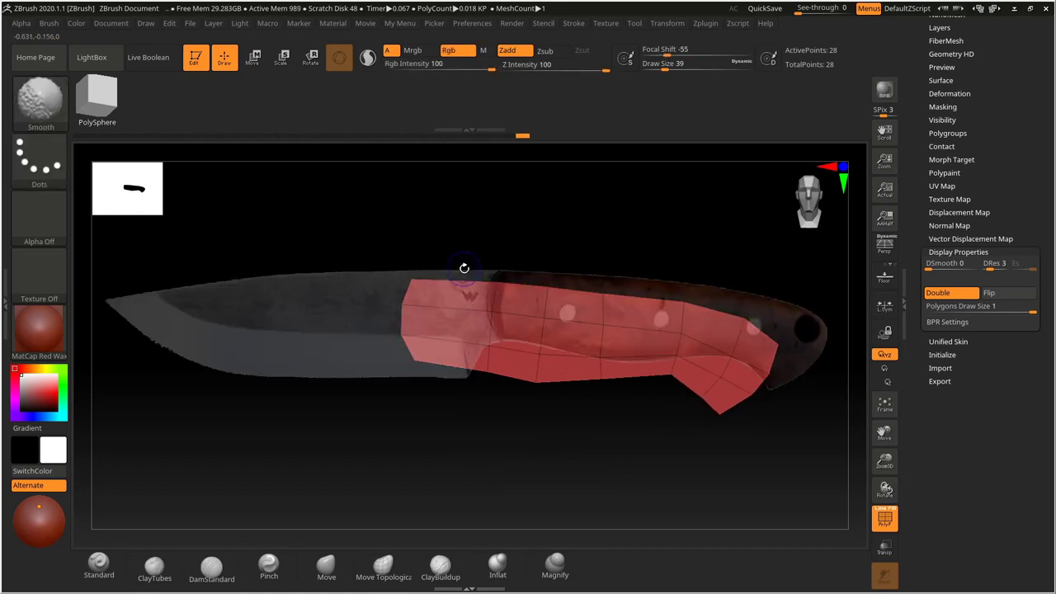
key(shift+z)
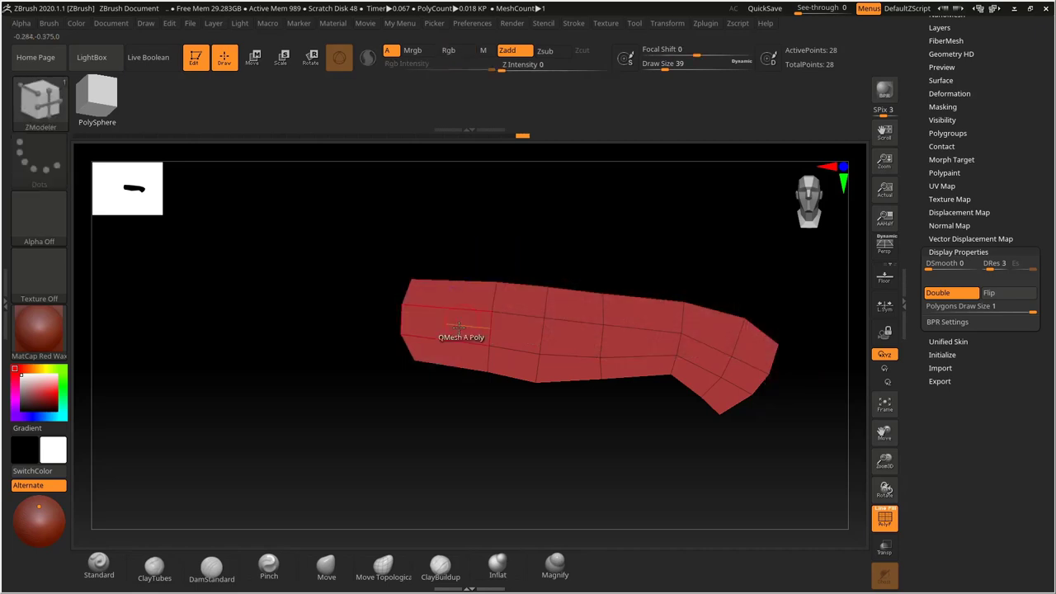
drag(664, 264, 501, 342)
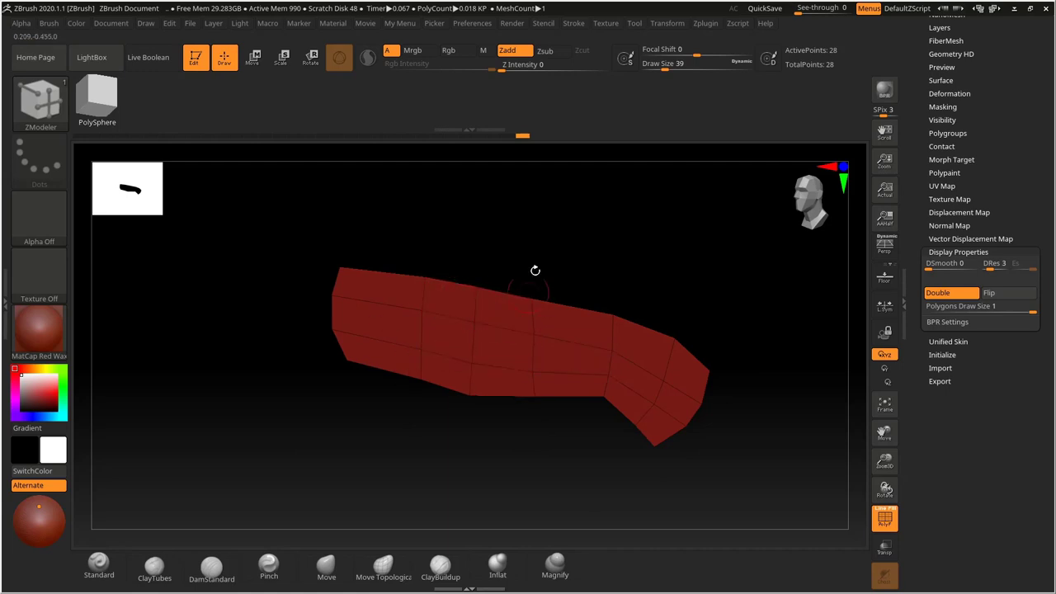
drag(536, 271, 532, 288)
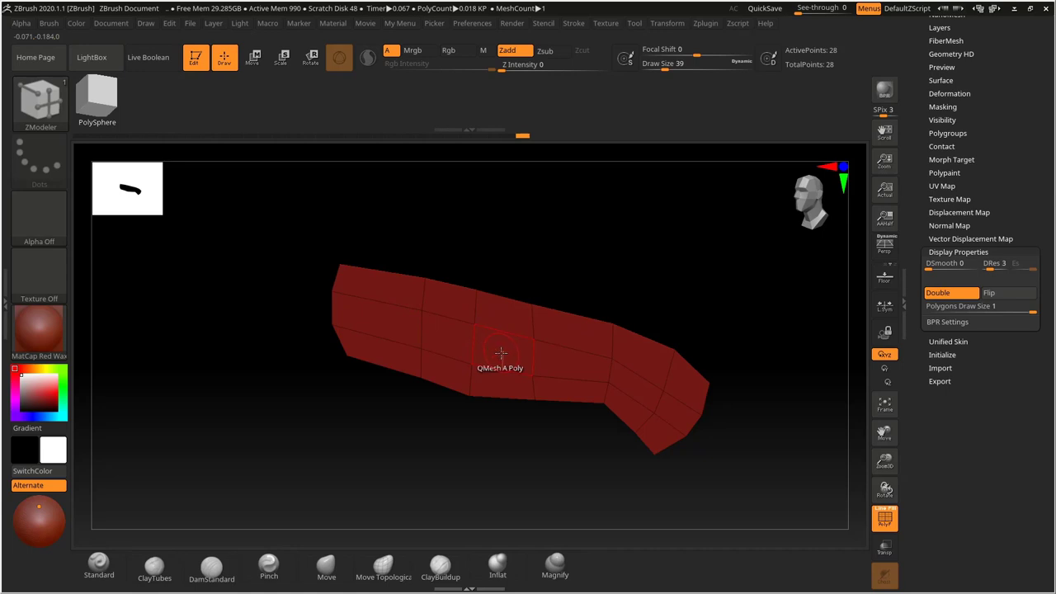
Set ZModeler's polygon action to Extrude, try it on a single polygon of the plane and undo that extrusion.
key(space)
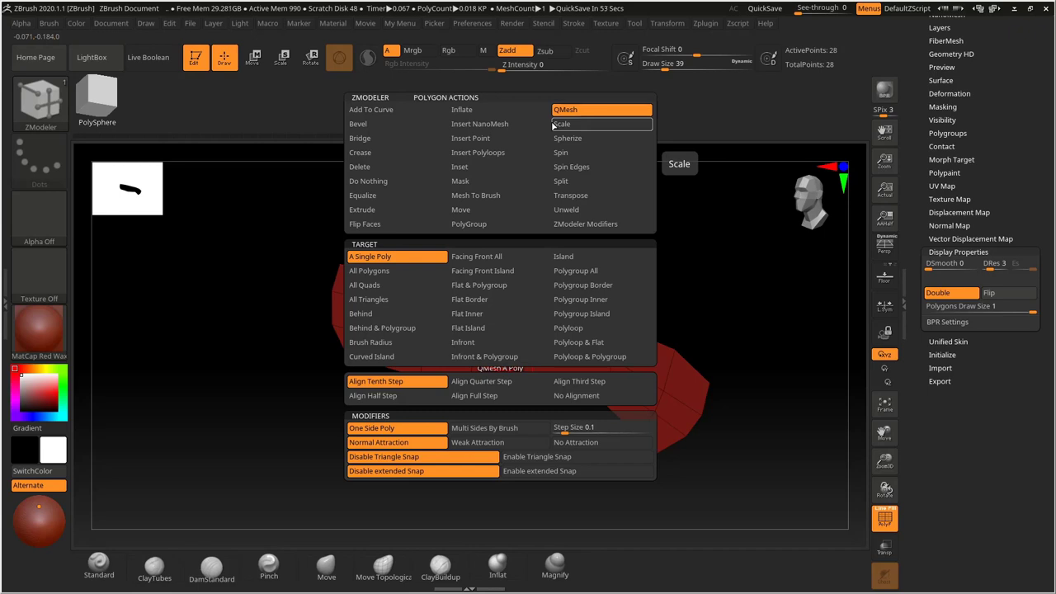
click(376, 212)
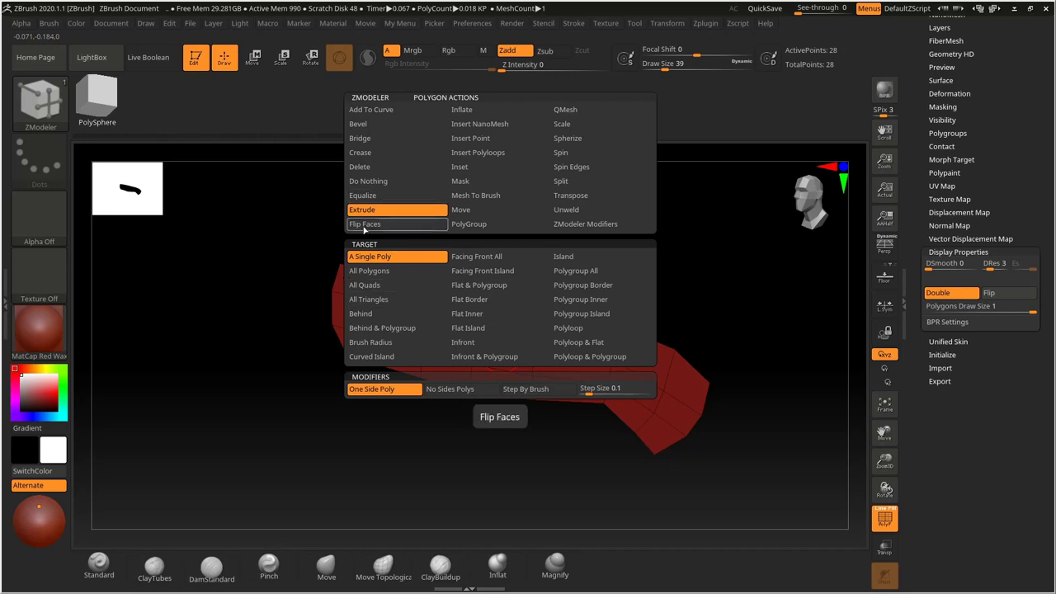
drag(552, 262, 592, 268)
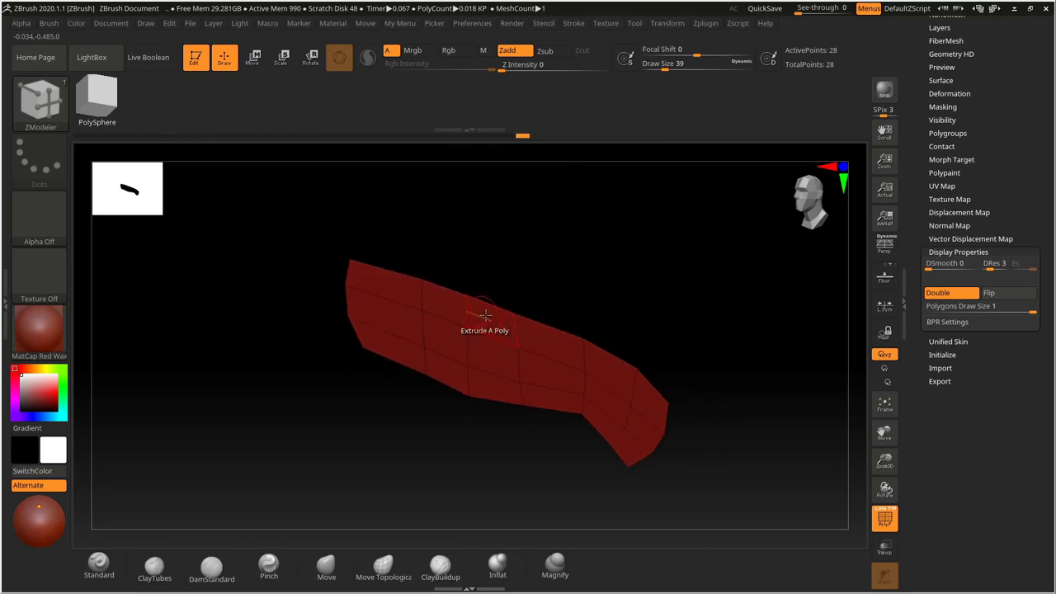
drag(480, 314, 441, 353)
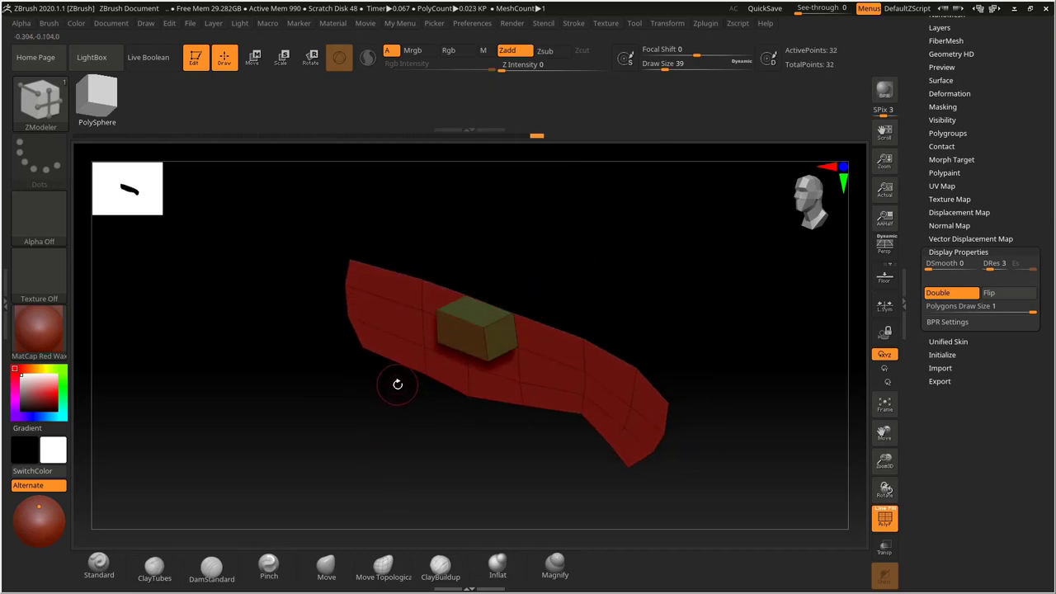
key(ctrl+z)
Set the Extrude target to All Polygons and extrude the whole plane into a thick handle block.
drag(547, 275, 502, 298)
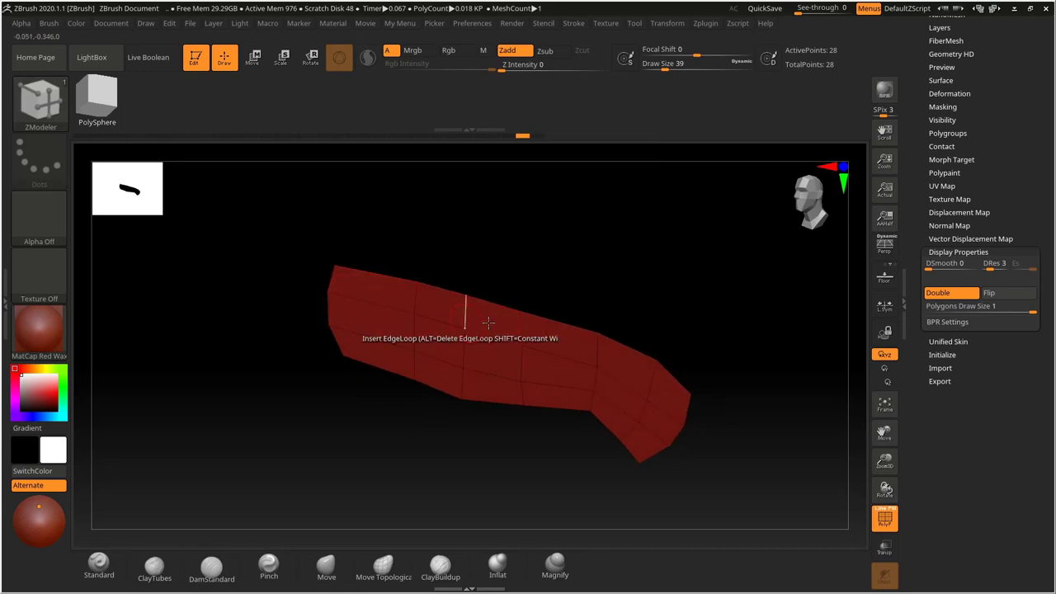
key(space)
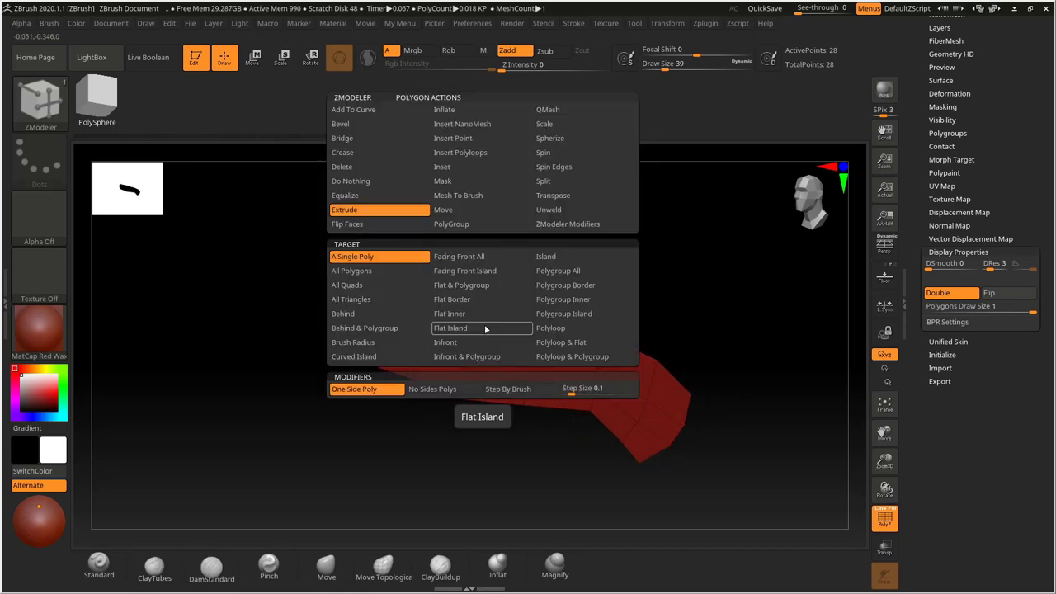
click(351, 272)
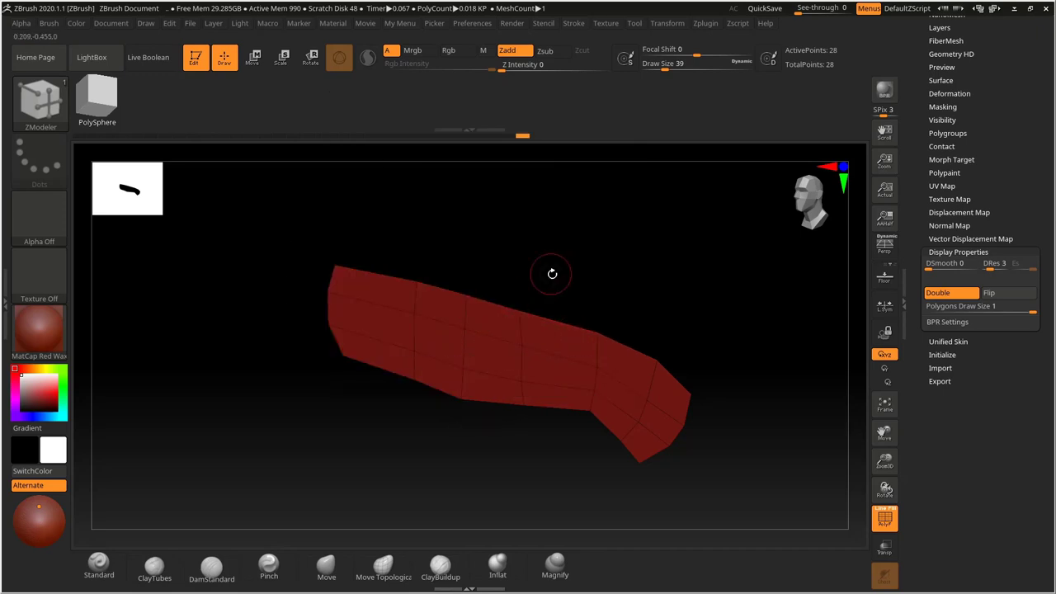
mouse_move(552, 274)
mouse_down()
mouse_move(516, 309)
mouse_move(553, 285)
mouse_up()
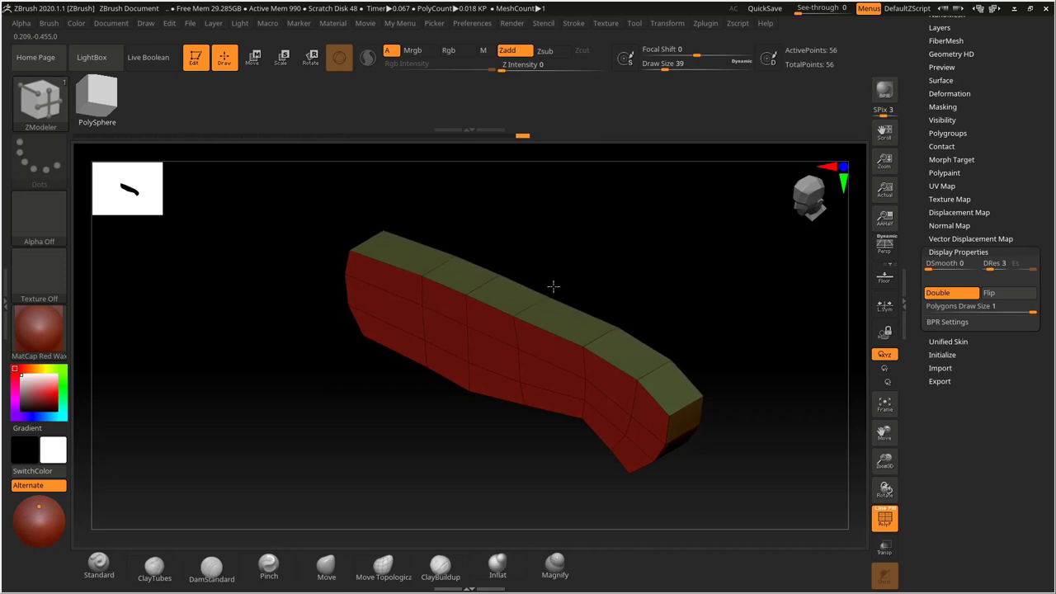
drag(596, 255, 565, 319)
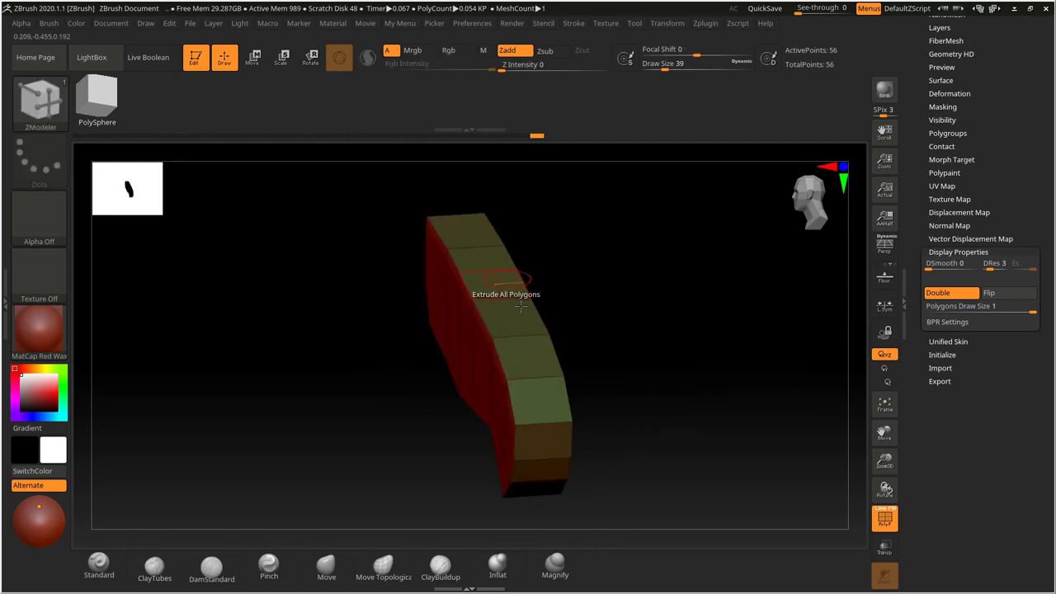
Try to mirror the extruded handle with Mirror And Weld from the Modify Topology options.
drag(587, 284, 726, 256)
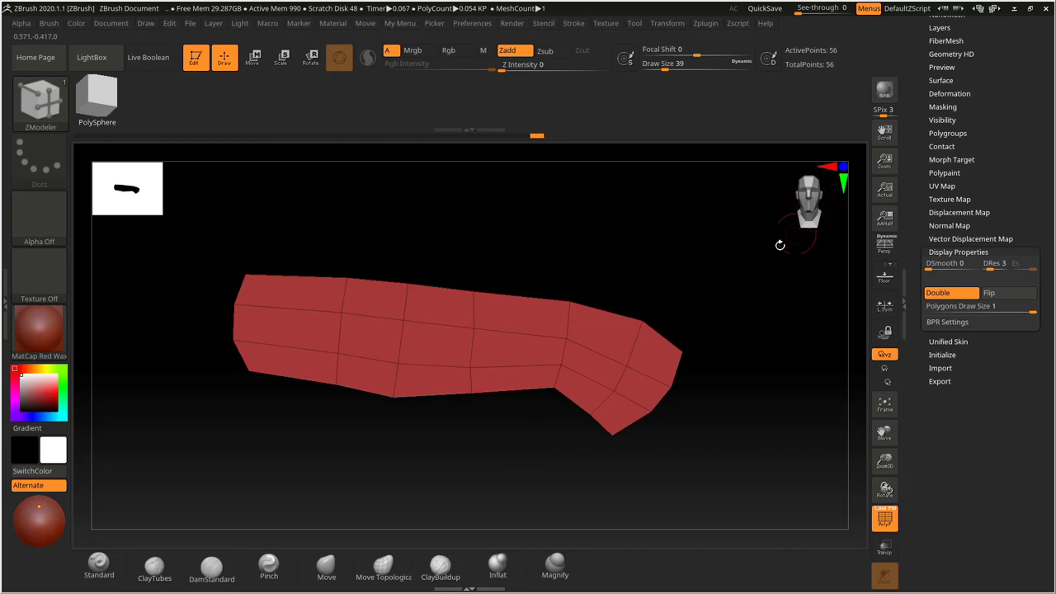
drag(660, 259, 507, 330)
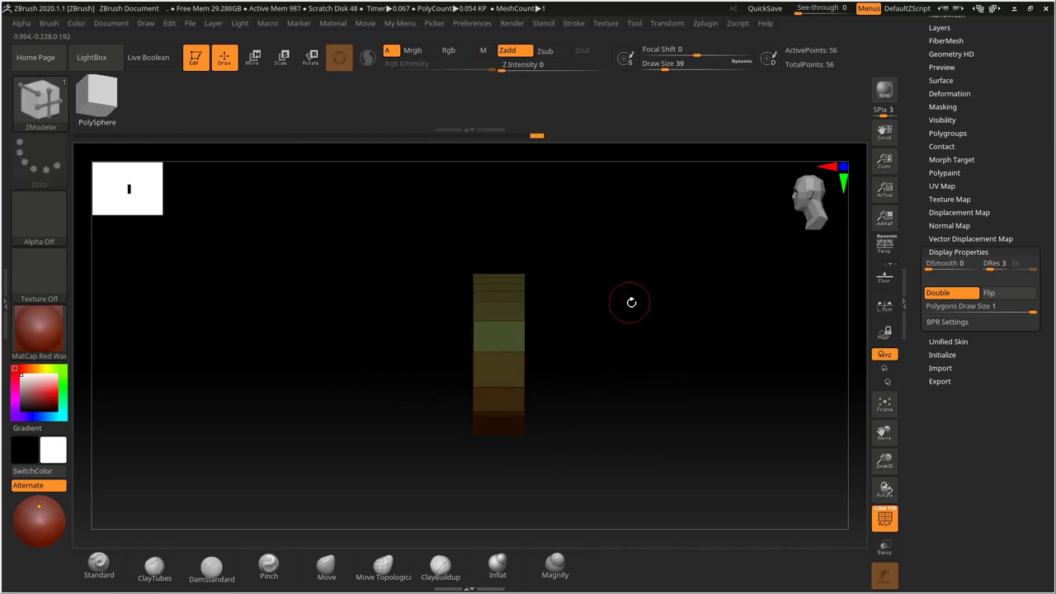
drag(632, 303, 856, 197)
scroll(924, 171, up, 3)
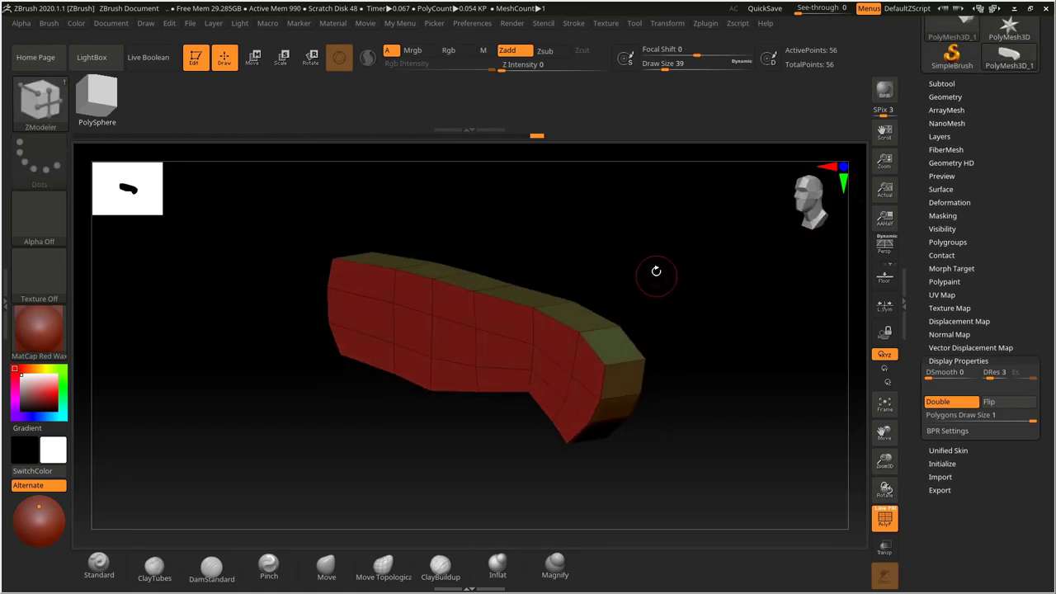
drag(653, 273, 549, 321)
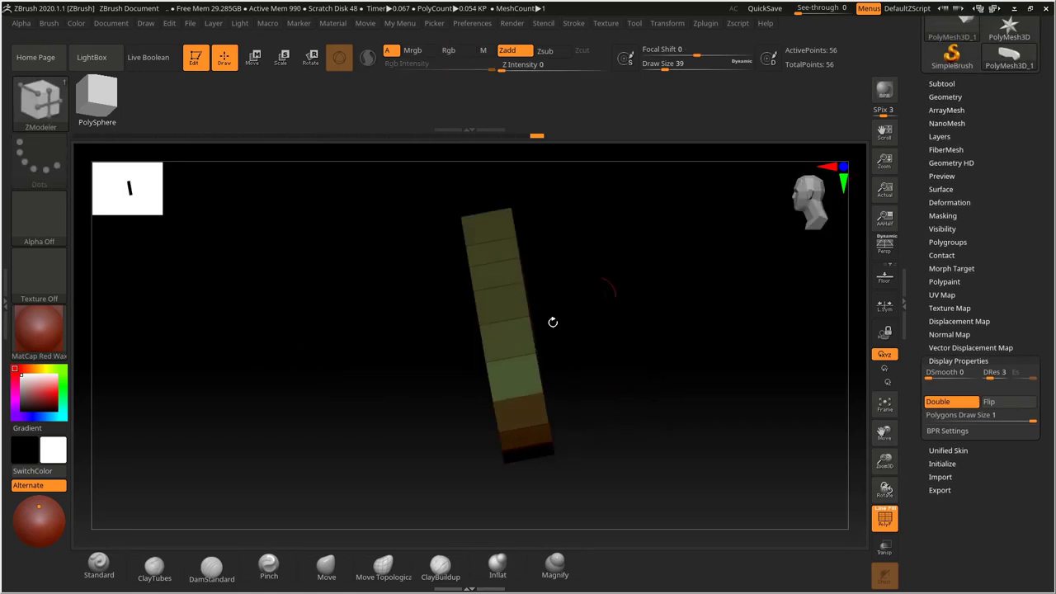
click(946, 94)
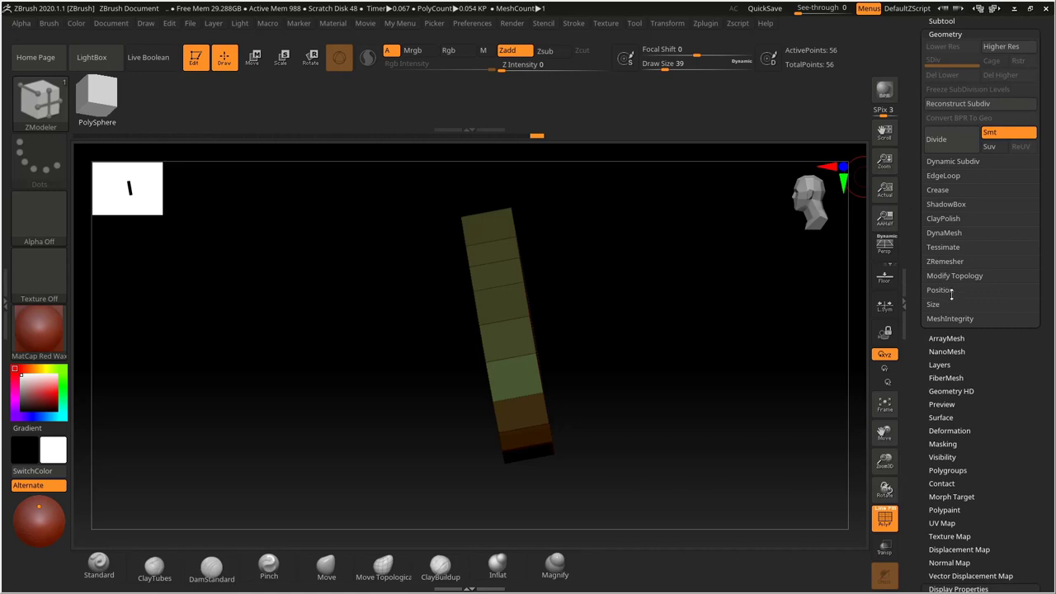
click(958, 277)
drag(646, 305, 578, 283)
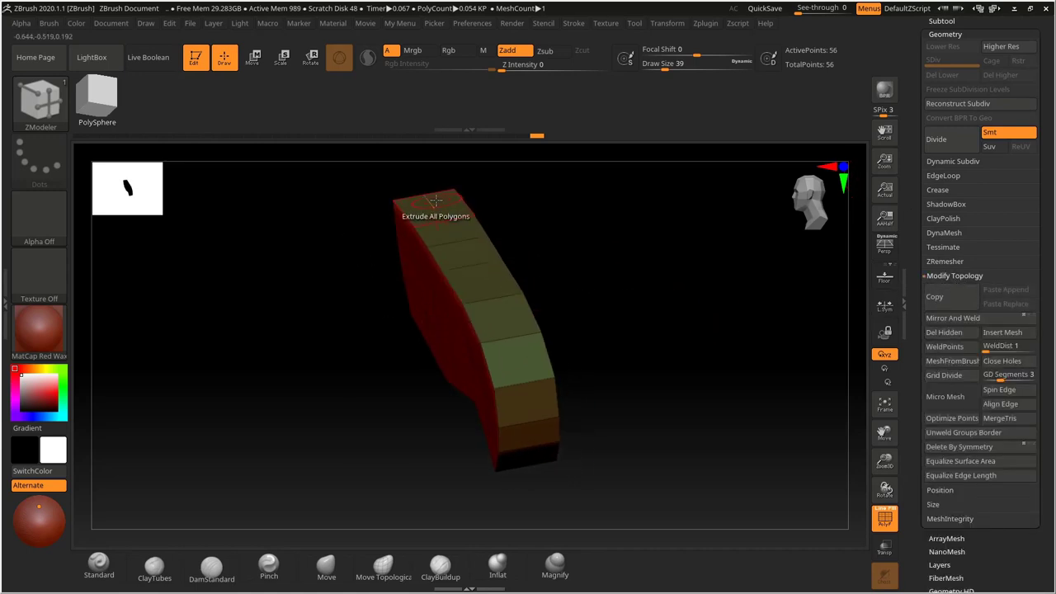
drag(596, 278, 649, 276)
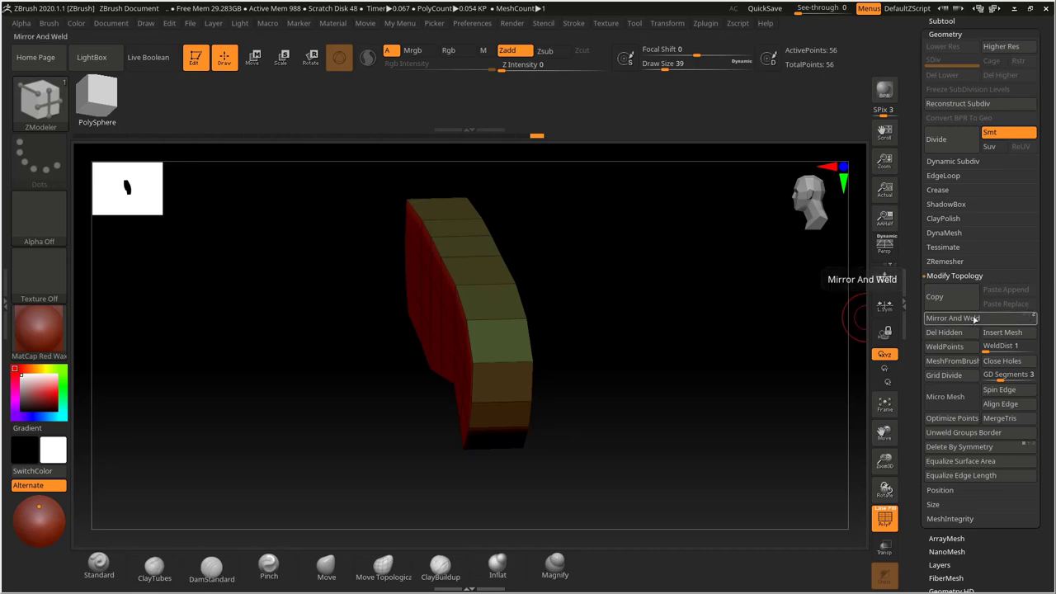
click(926, 320)
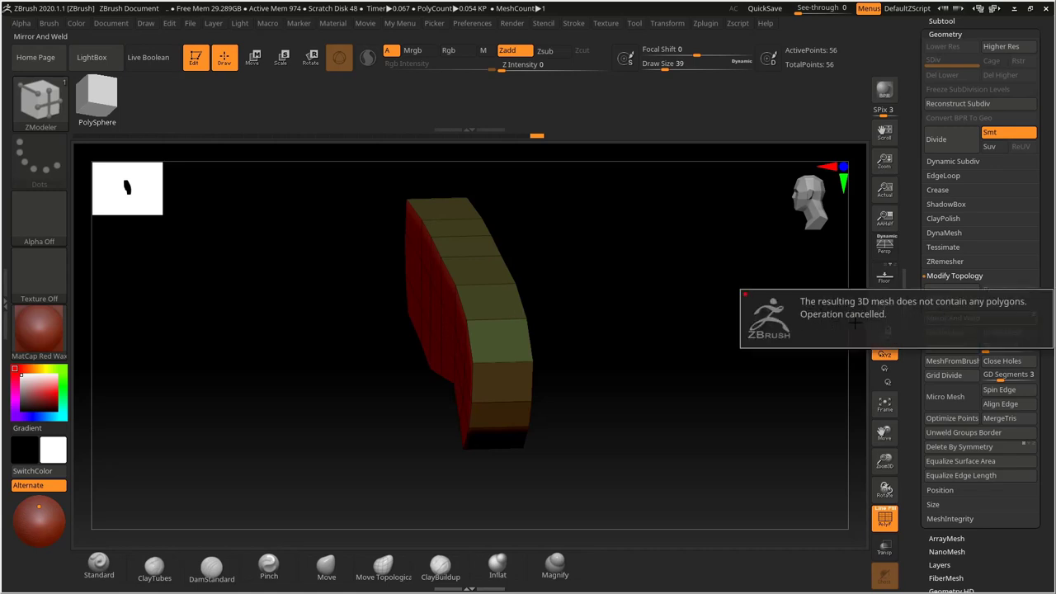
drag(580, 285, 602, 264)
drag(918, 113, 916, 175)
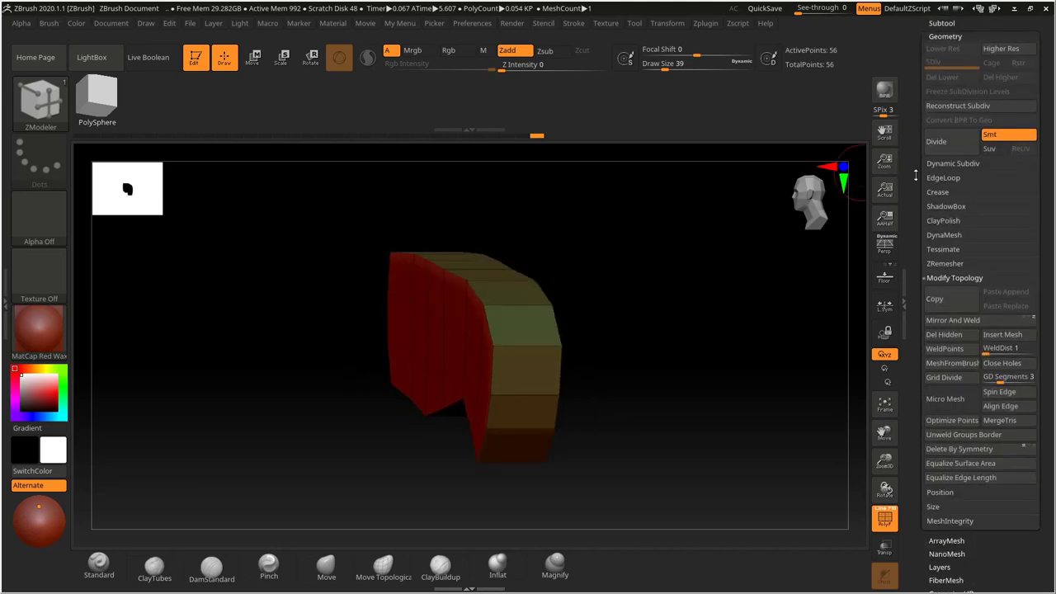
click(946, 328)
drag(575, 267, 462, 307)
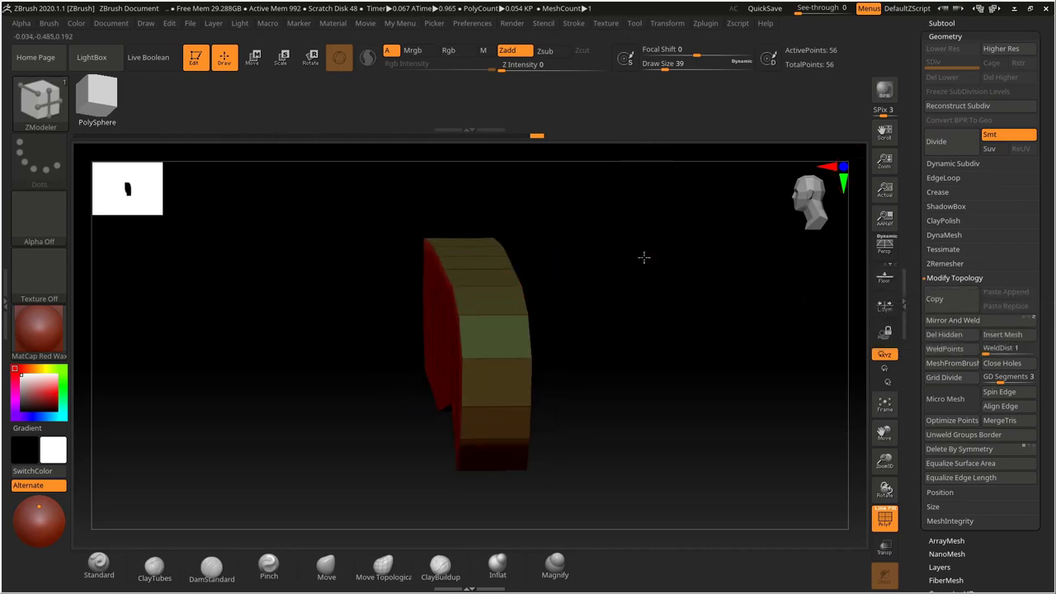
Activate symmetry for the handle block, toggle its X axis, and check the block from its end.
drag(644, 257, 428, 313)
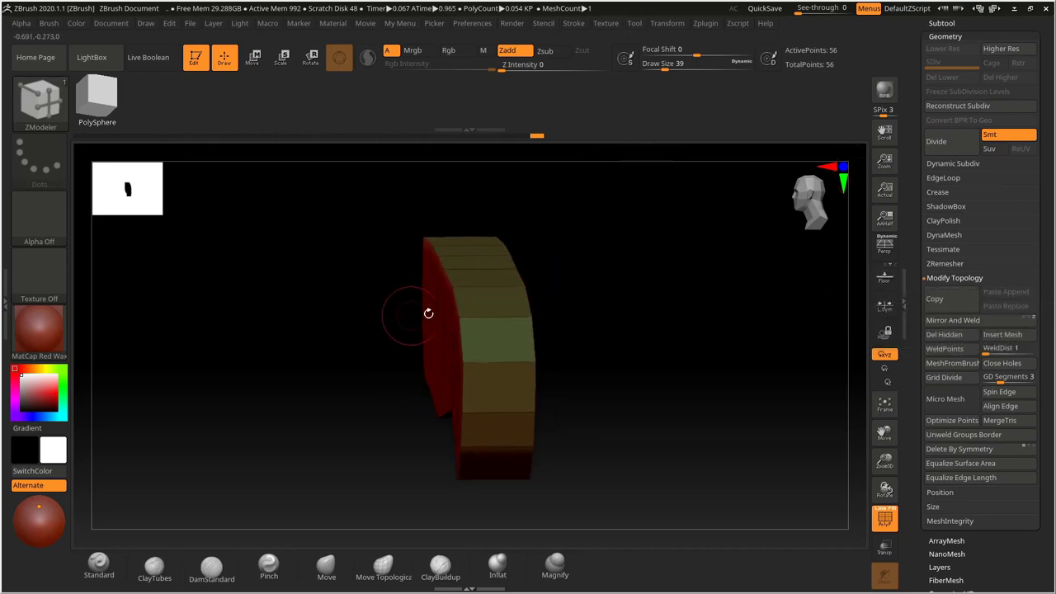
click(668, 23)
click(701, 359)
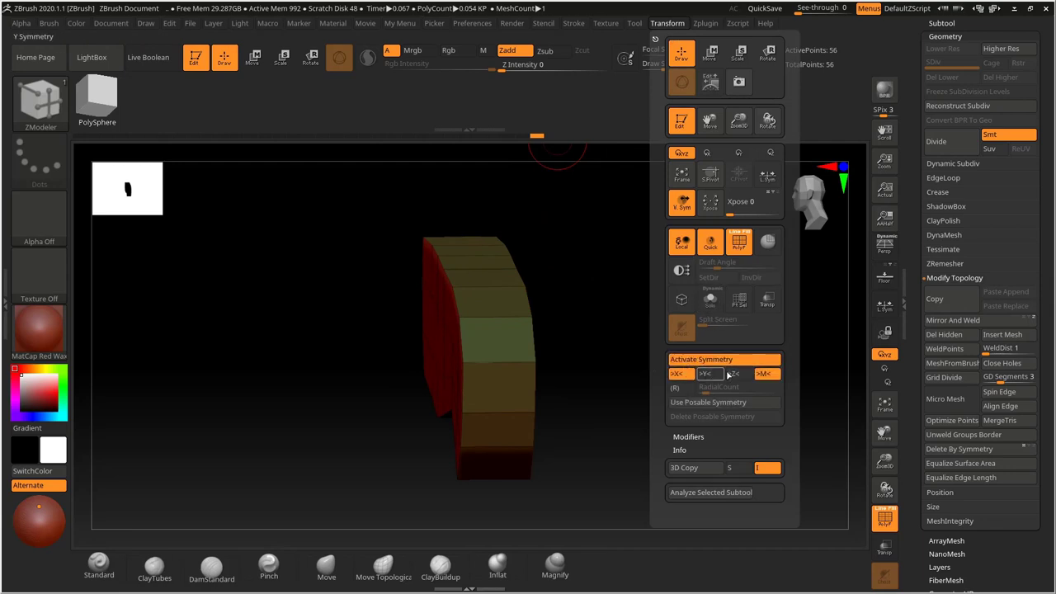
click(675, 376)
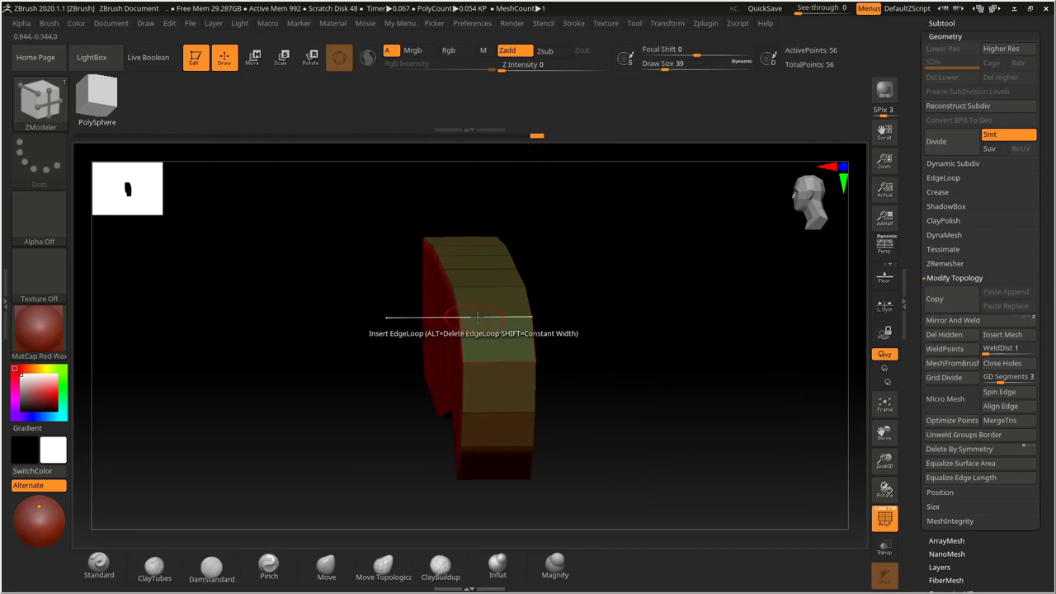
shift+drag(595, 284, 537, 312)
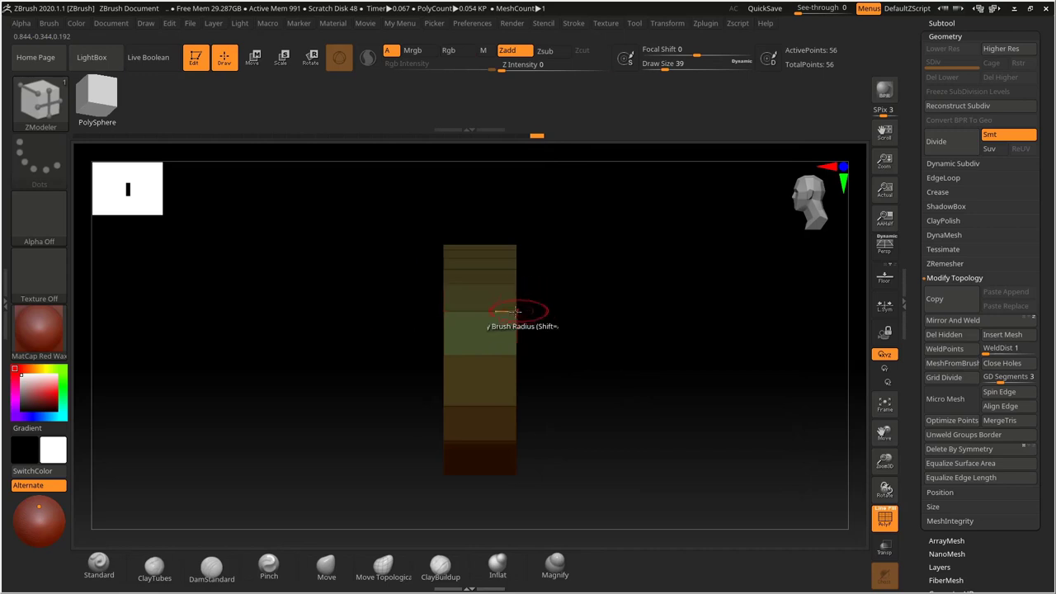
drag(561, 298, 518, 319)
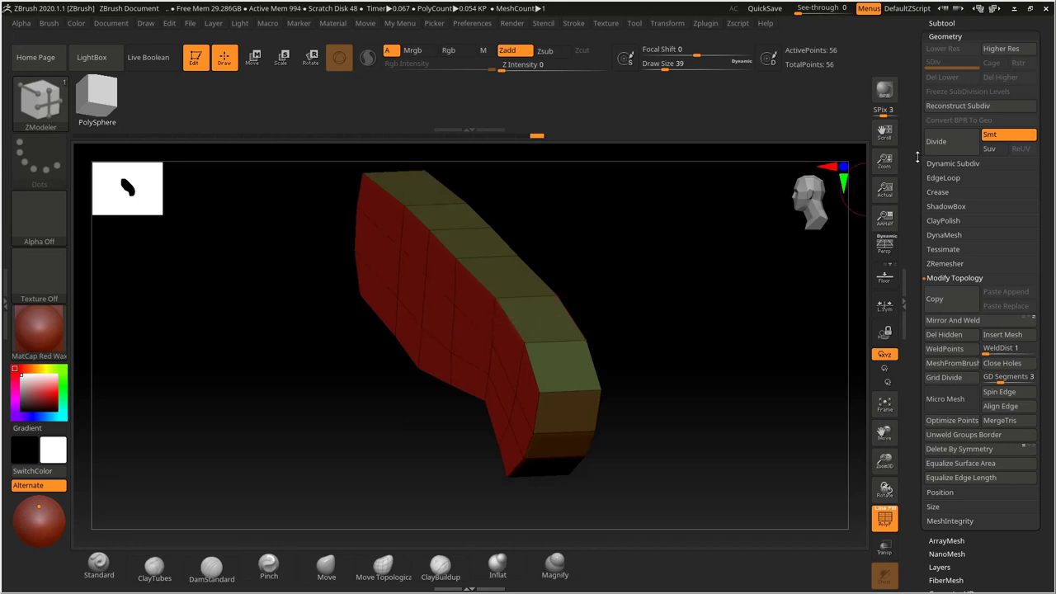
Set the handle block's Z Position to 0 in its Geometry position settings.
scroll(950, 108, up, 3)
click(951, 110)
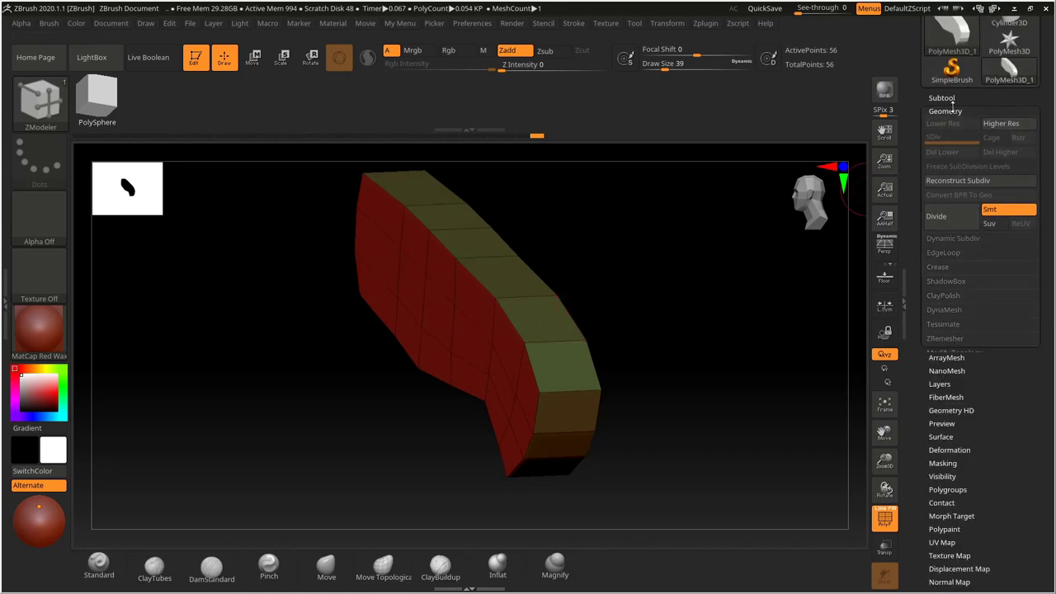
click(952, 110)
drag(912, 192, 912, 164)
scroll(912, 163, down, 2)
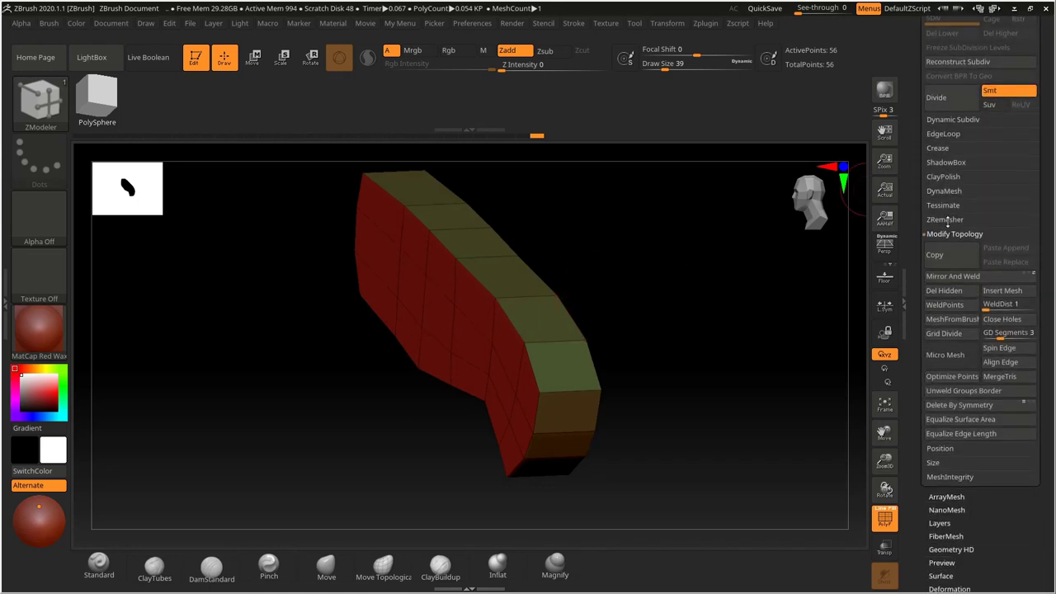
click(954, 234)
click(949, 249)
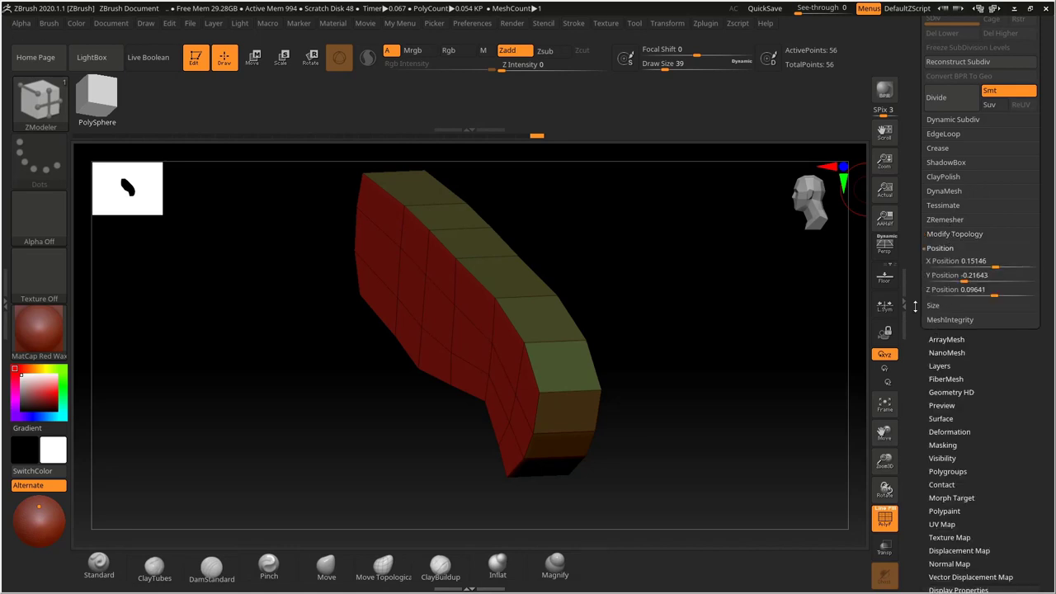
drag(817, 314, 778, 300)
click(964, 291)
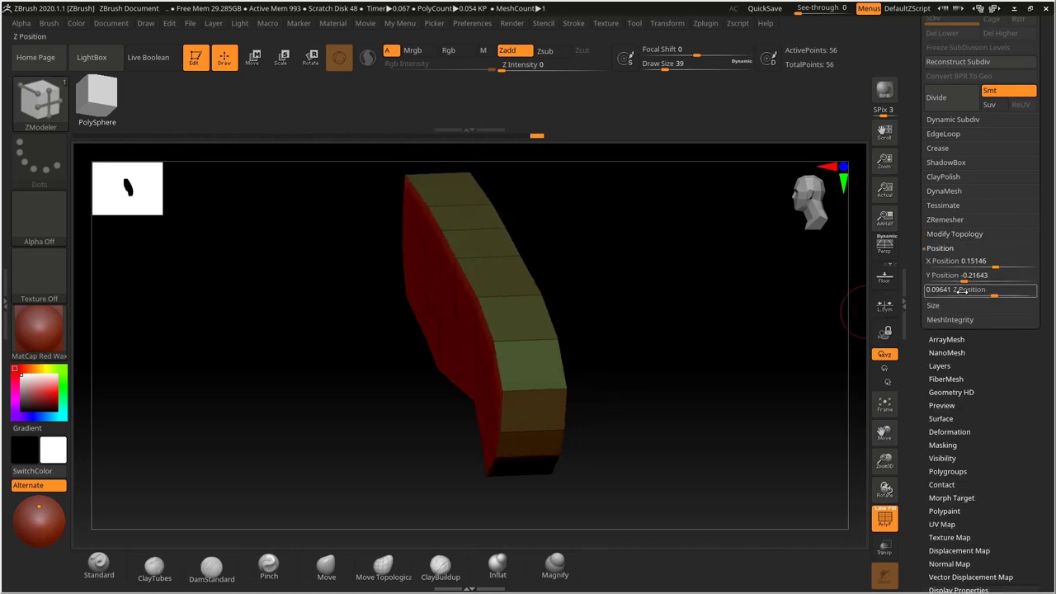
click(938, 290)
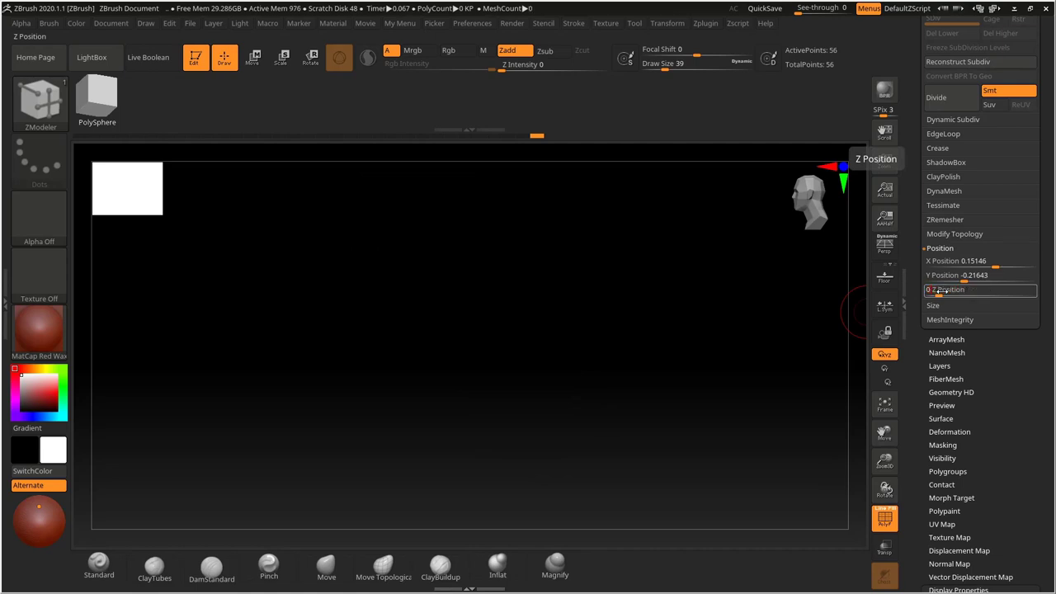
key(Return)
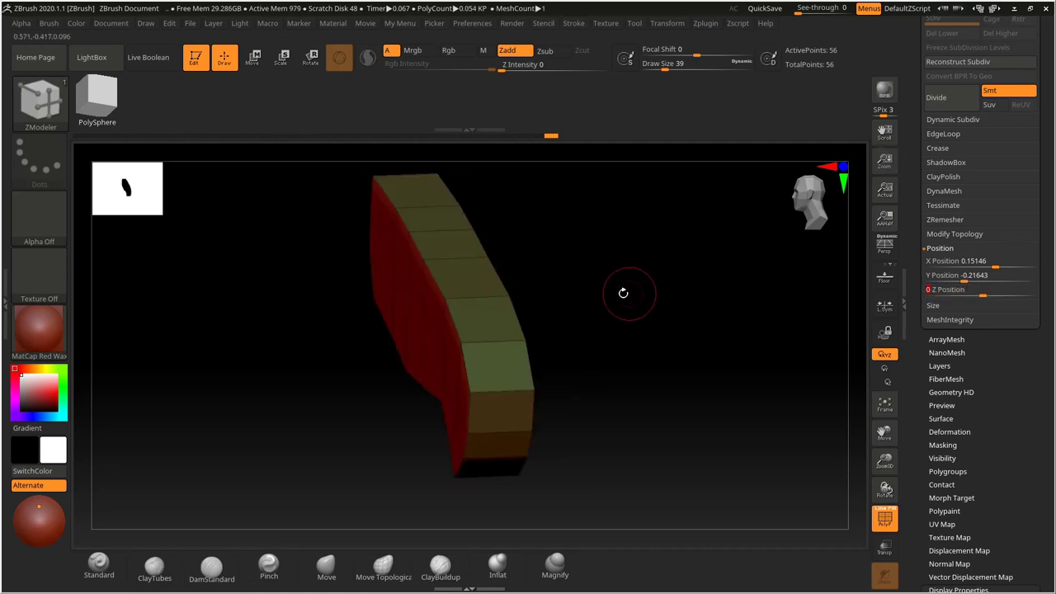
mouse_move(623, 293)
shift+mouse_down()
mouse_move(611, 286)
mouse_move(617, 291)
shift+mouse_up()
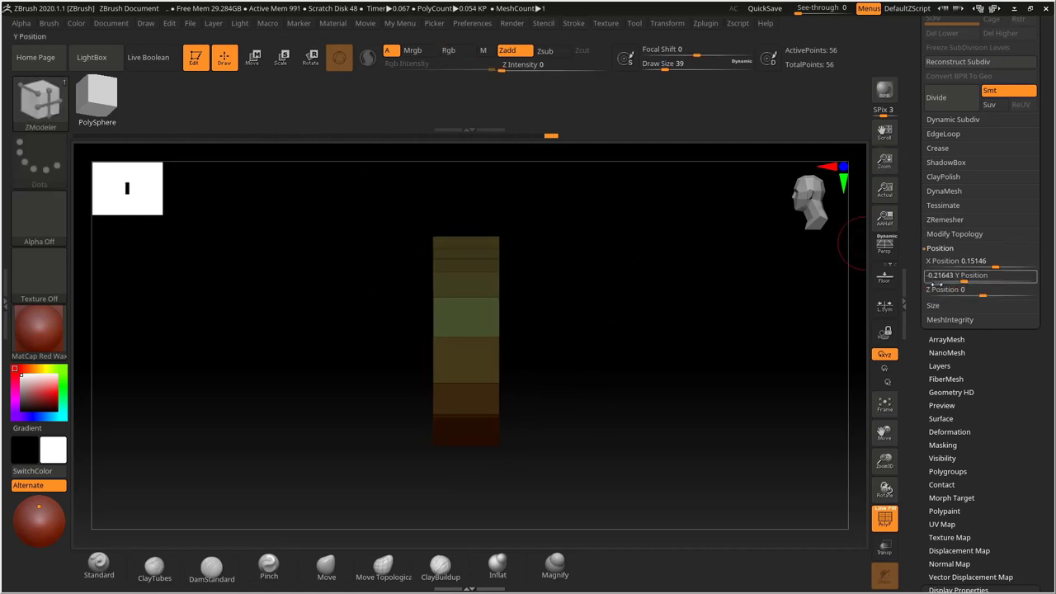
Apply Mirror And Weld along the Z axis to the repositioned handle block.
drag(915, 226, 909, 274)
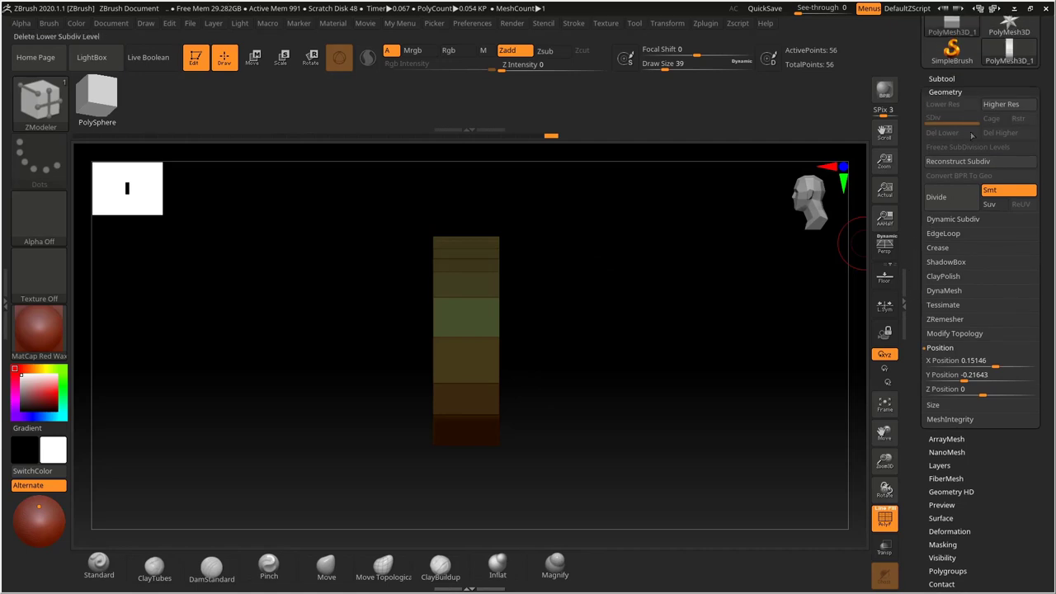
click(955, 334)
drag(922, 343, 925, 324)
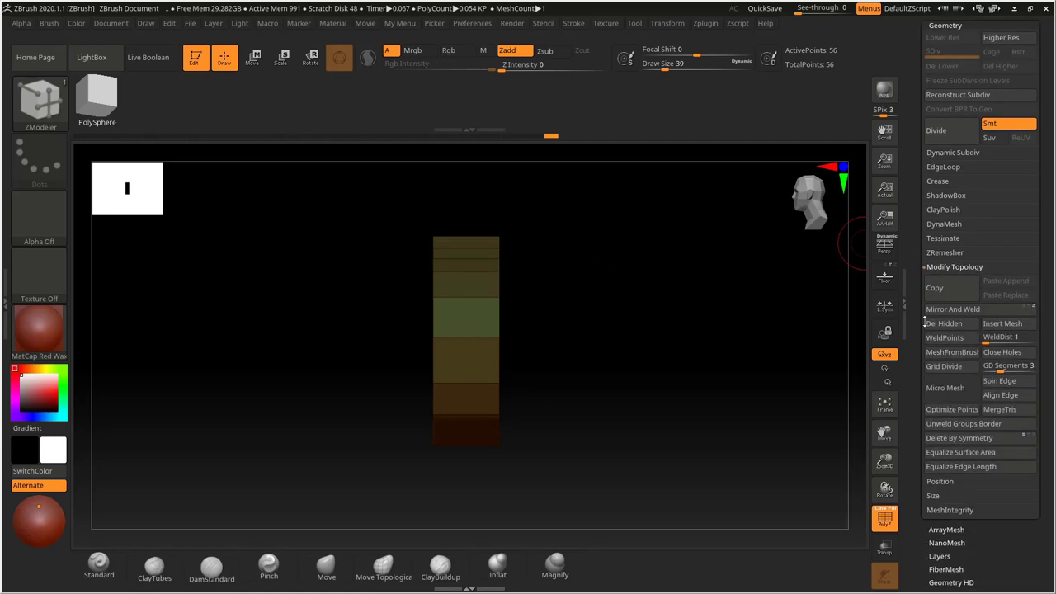
click(949, 310)
drag(721, 321, 561, 281)
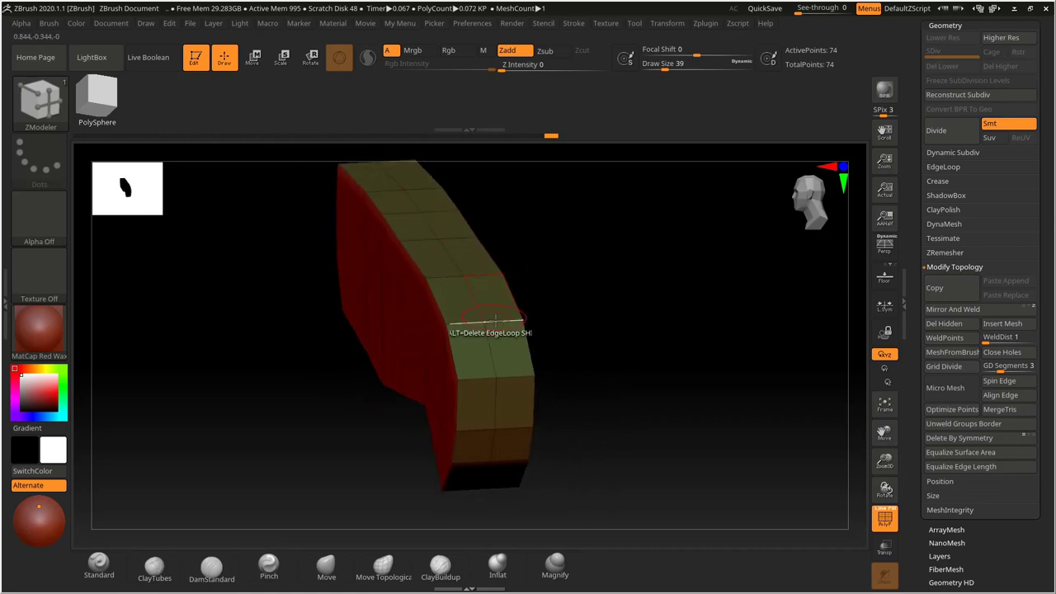
drag(578, 285, 597, 257)
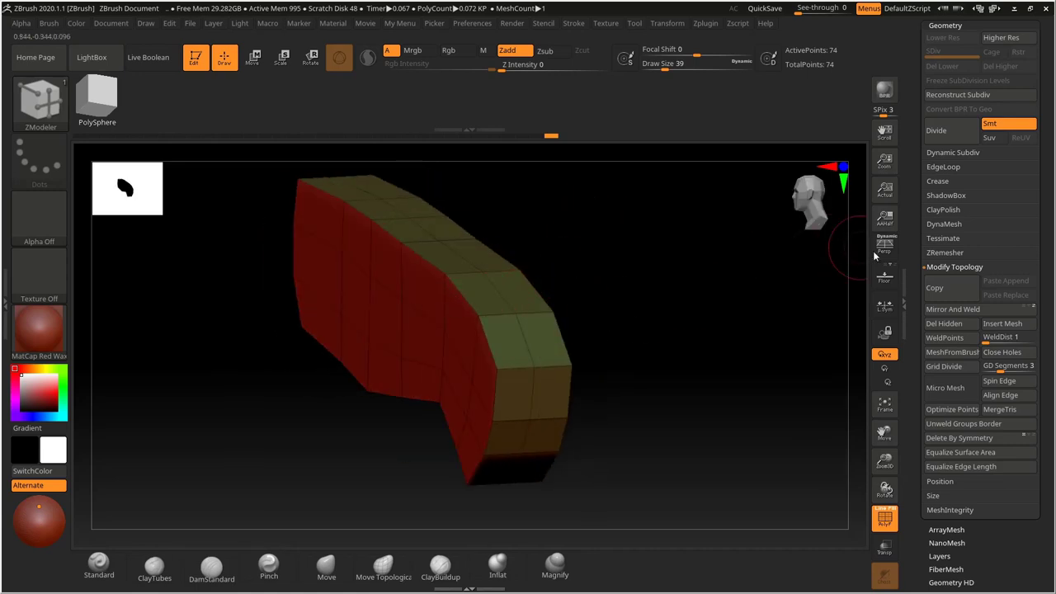
Look at the mirrored handle from its end and reopen its Position values to check the Z Position.
drag(914, 247, 915, 260)
drag(744, 265, 450, 310)
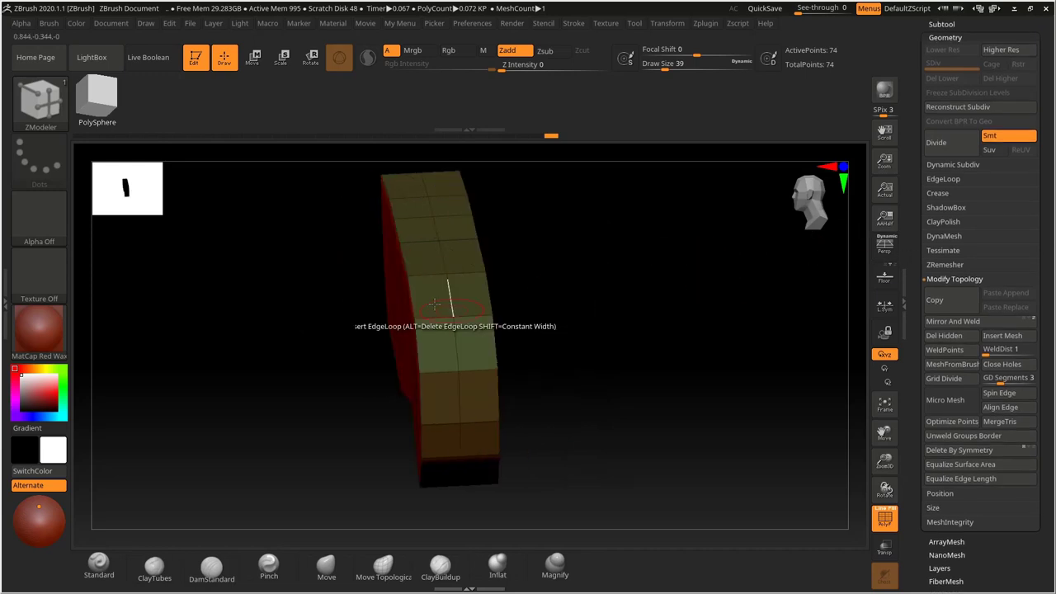
drag(627, 260, 726, 193)
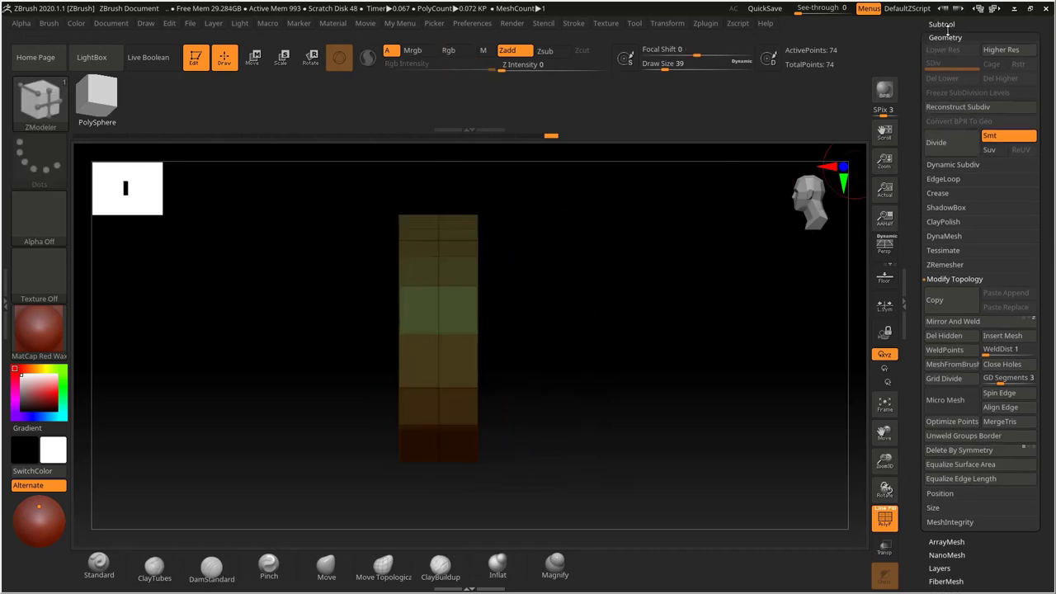
click(946, 37)
click(946, 35)
scroll(953, 174, down, 3)
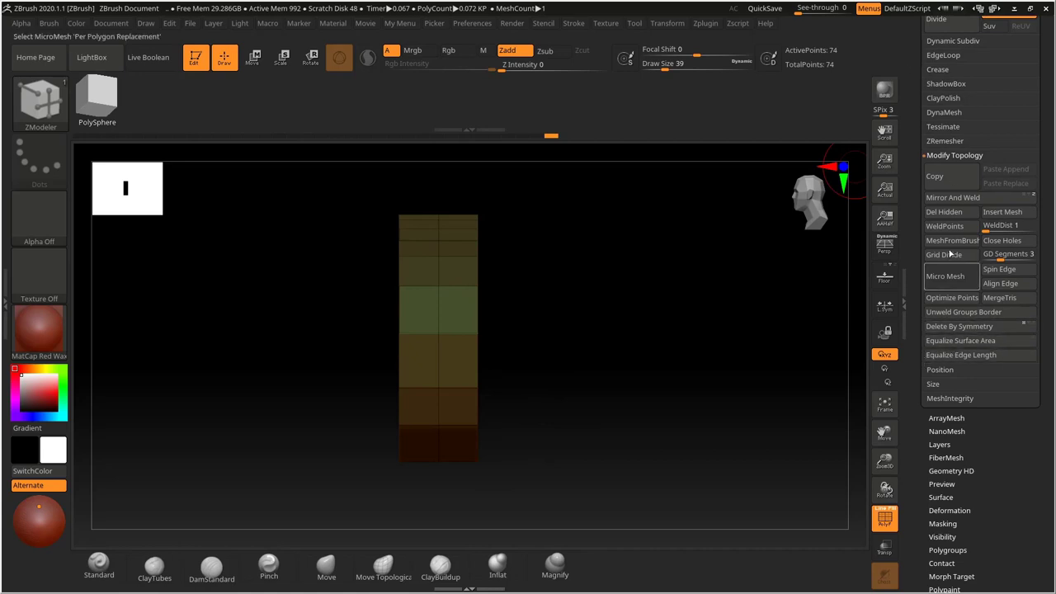
click(933, 152)
click(941, 169)
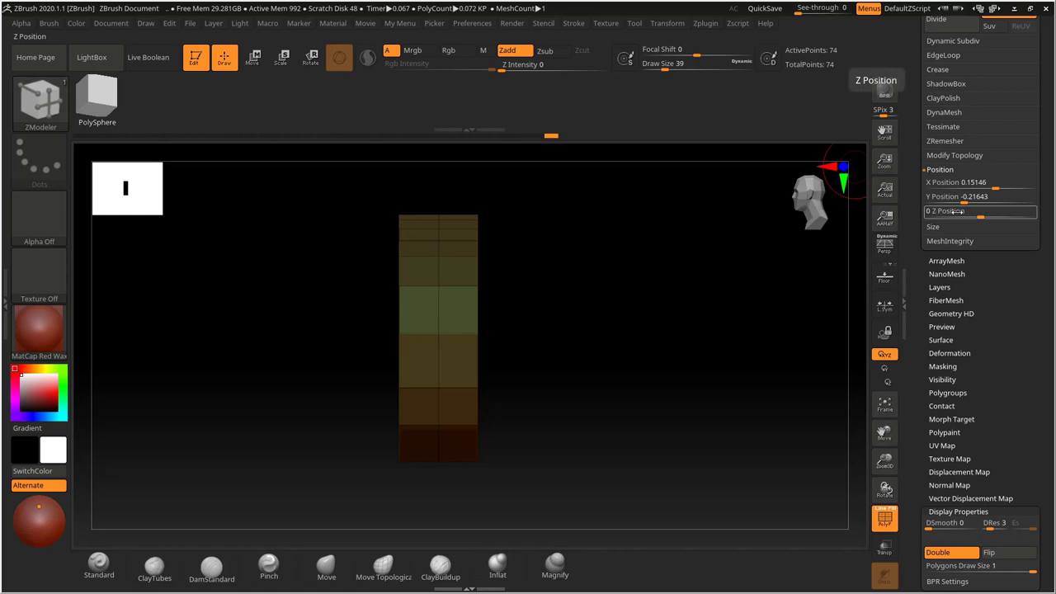
Examine the handle from the side, both ends and at an angle to check its centre edge loop and symmetry.
drag(644, 330, 446, 364)
drag(570, 338, 615, 289)
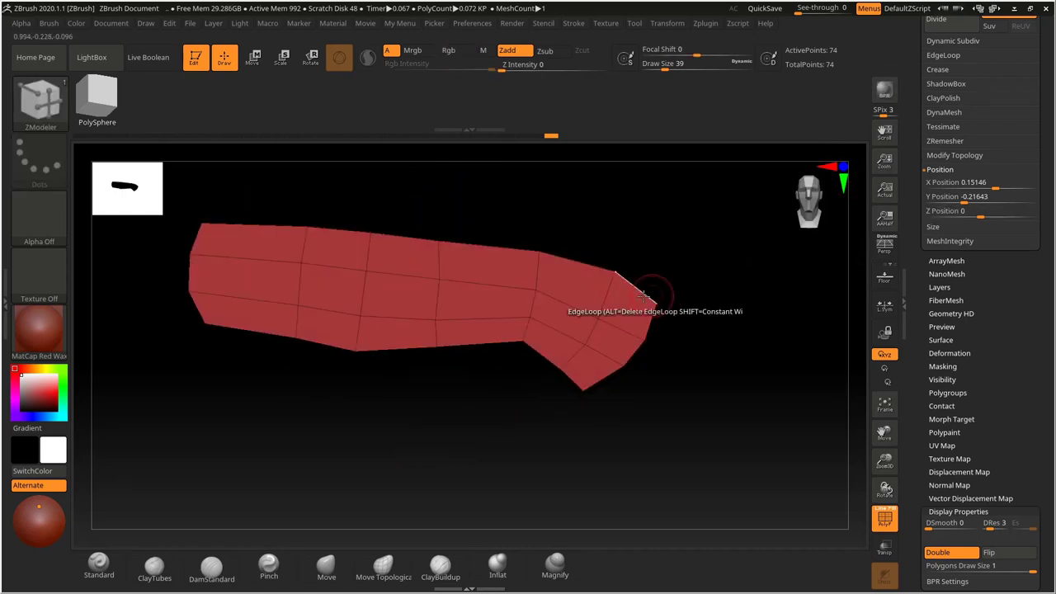
drag(694, 248, 625, 213)
drag(399, 362, 544, 367)
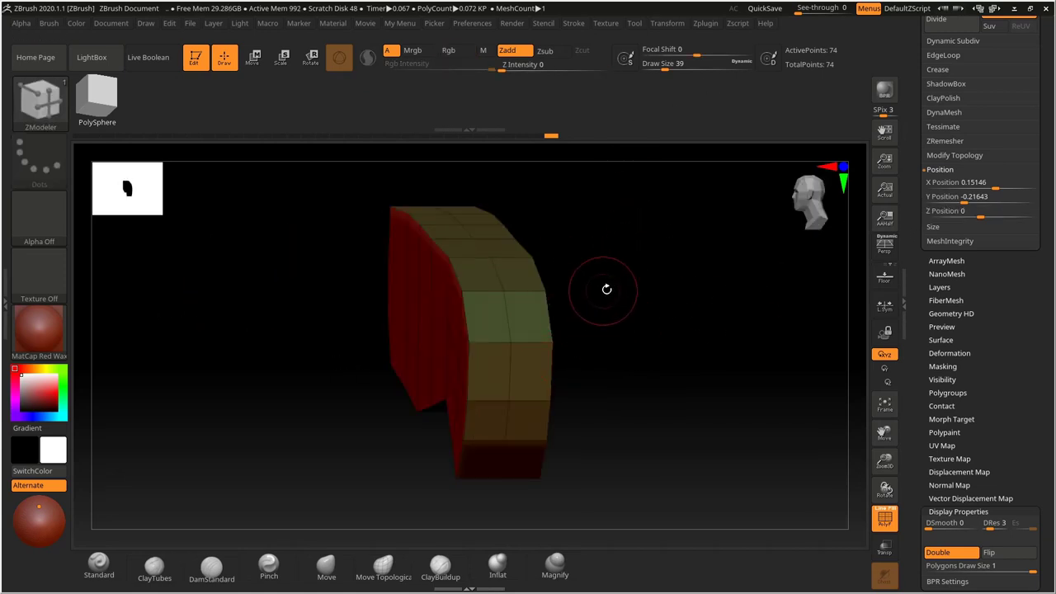
drag(606, 290, 507, 366)
drag(597, 332, 729, 289)
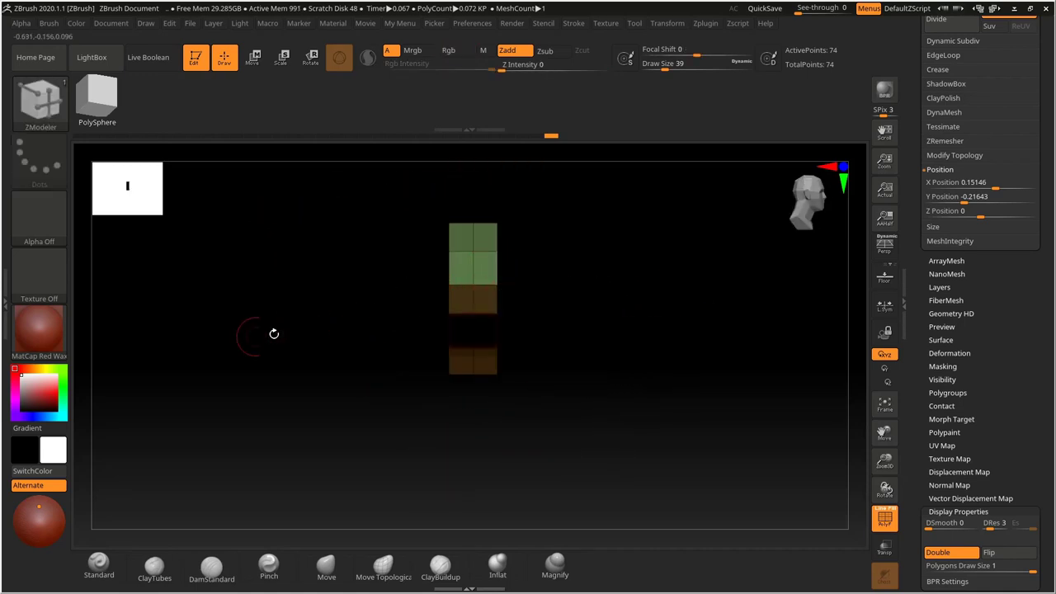
drag(639, 319, 601, 294)
drag(380, 324, 502, 321)
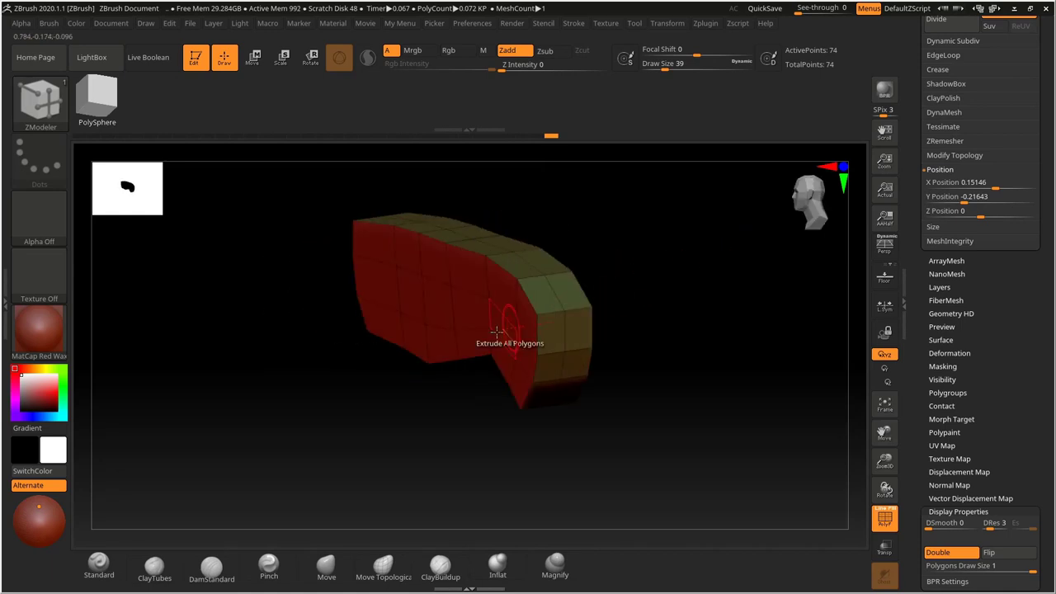
drag(633, 292, 740, 255)
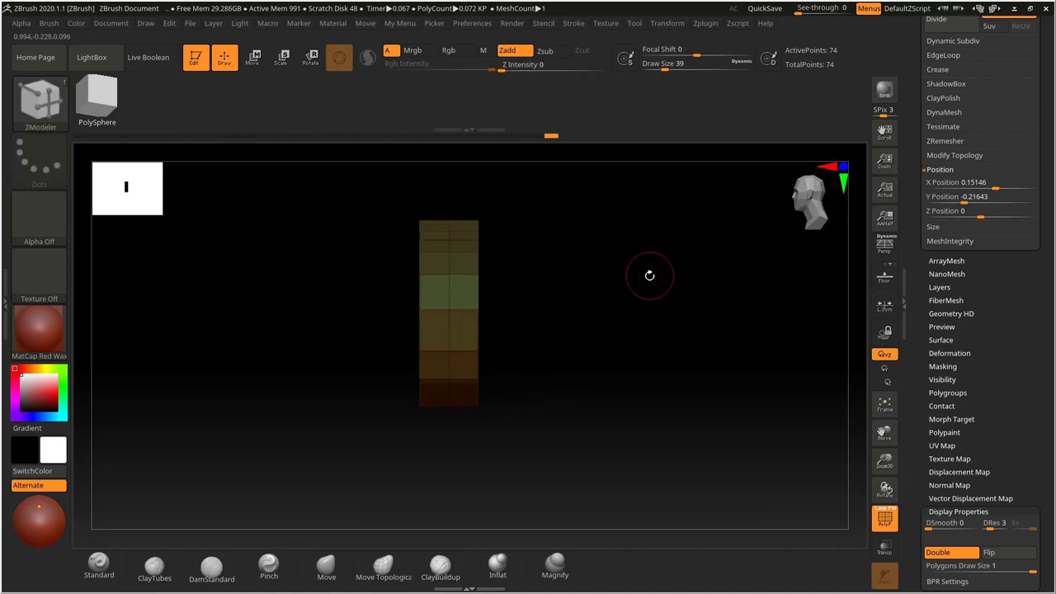
ctrl+right_drag(649, 276, 573, 314)
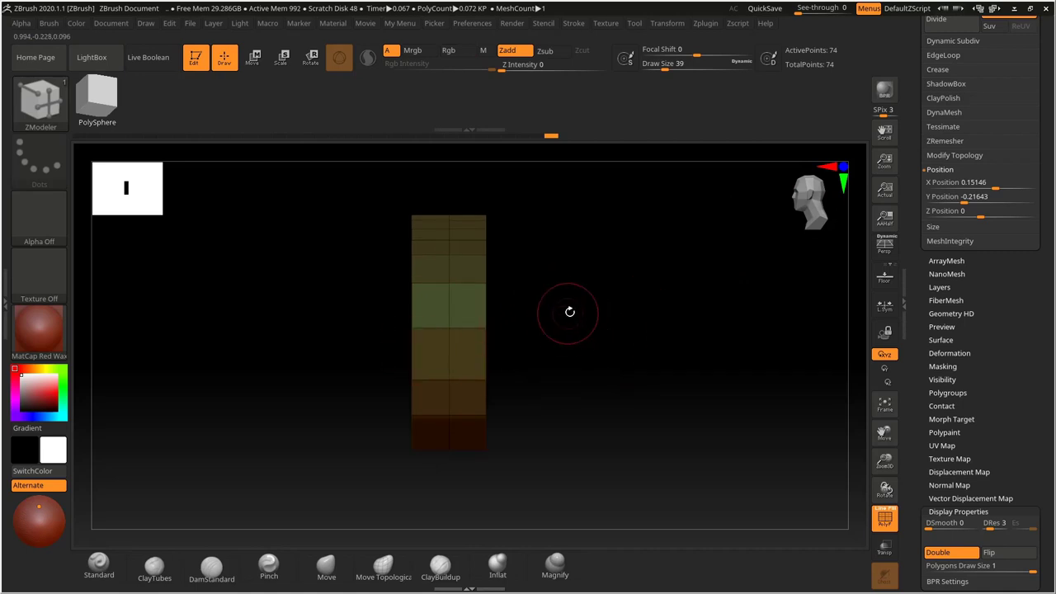
drag(607, 292, 681, 286)
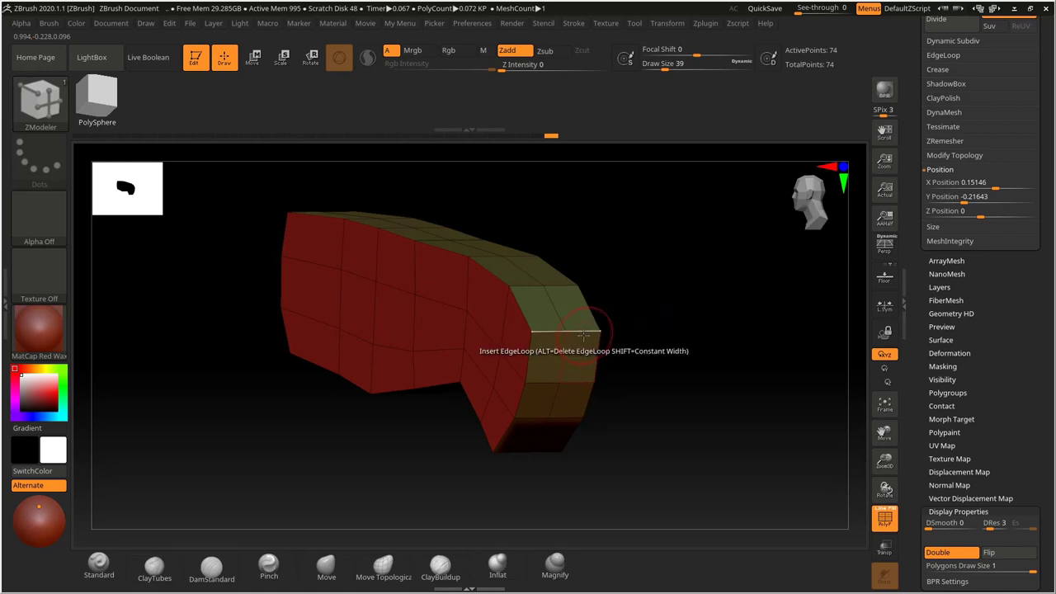
drag(646, 274, 588, 266)
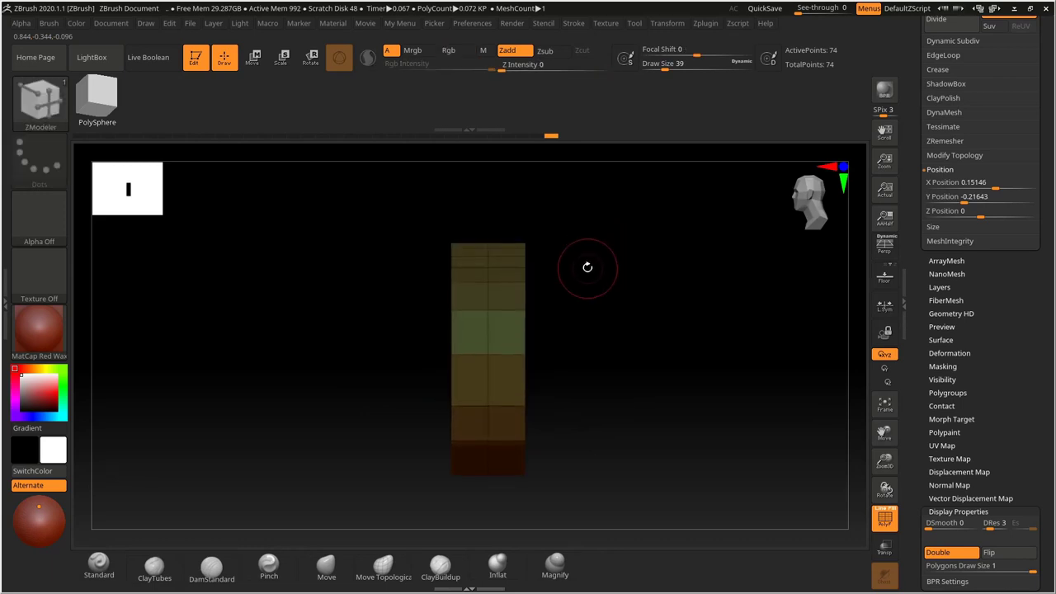
Mask one half of the handle's thickness up to the centre edge loop and invert the mask.
key(ctrl)
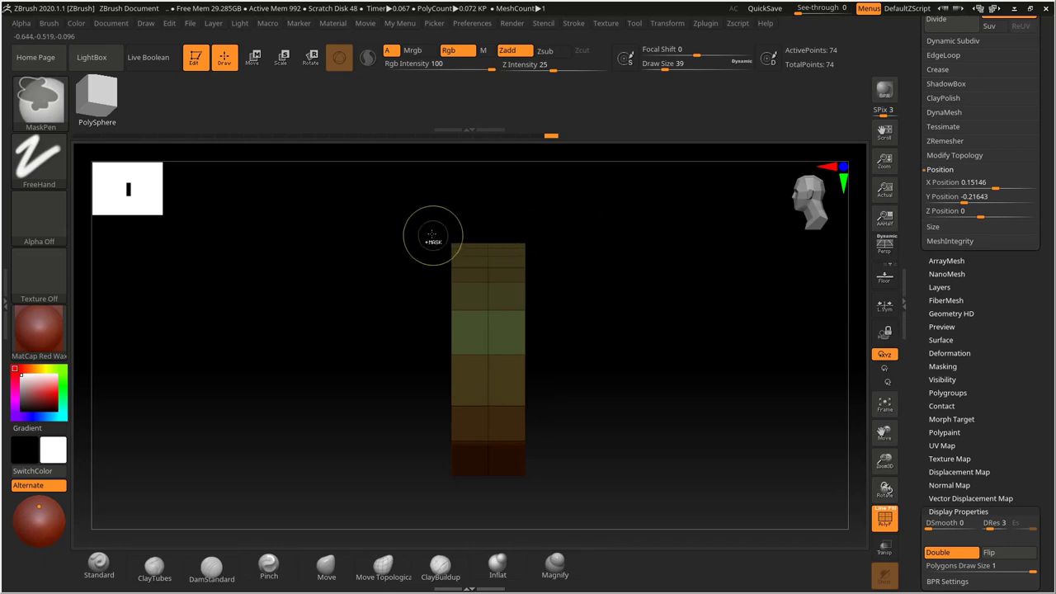
mouse_move(433, 230)
ctrl+mouse_down()
mouse_move(464, 308)
mouse_move(472, 509)
ctrl+mouse_up()
drag(568, 285, 555, 299)
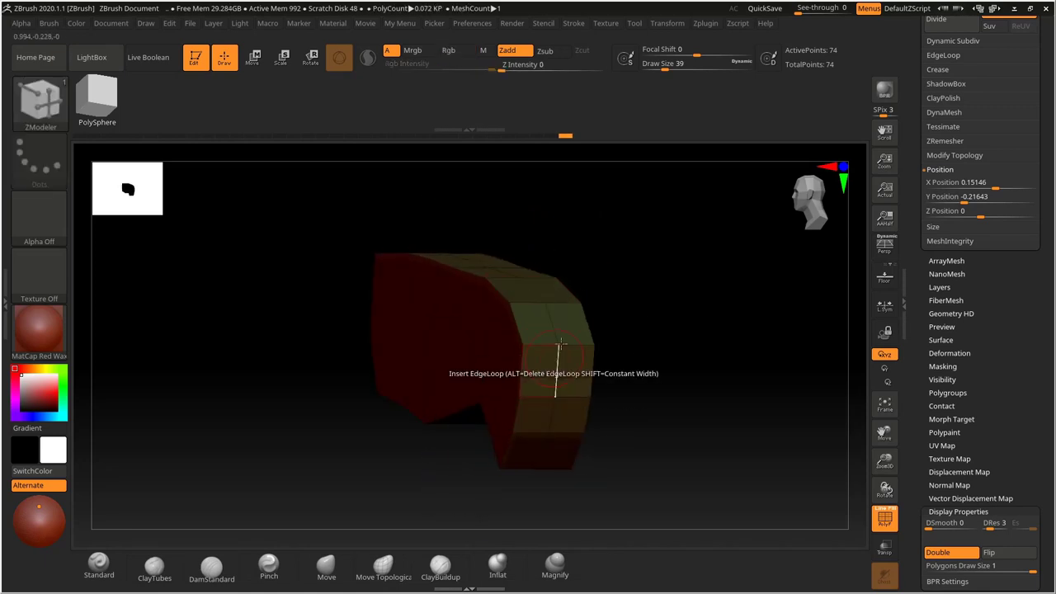
mouse_move(643, 289)
mouse_down()
mouse_move(677, 274)
mouse_move(732, 273)
mouse_move(651, 278)
mouse_move(644, 262)
mouse_move(617, 259)
mouse_up()
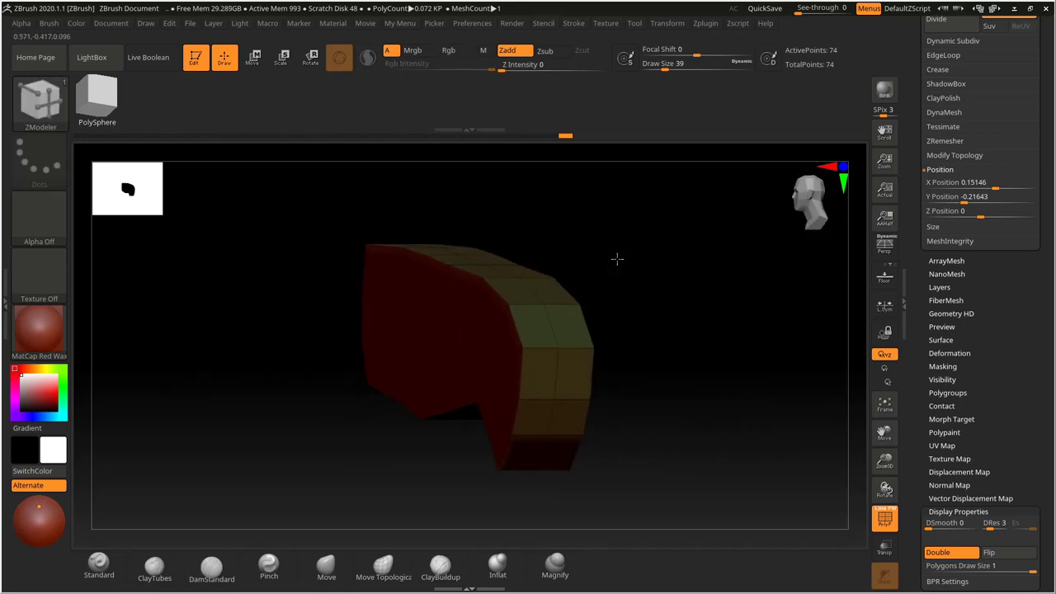
click(676, 229)
drag(679, 243, 628, 249)
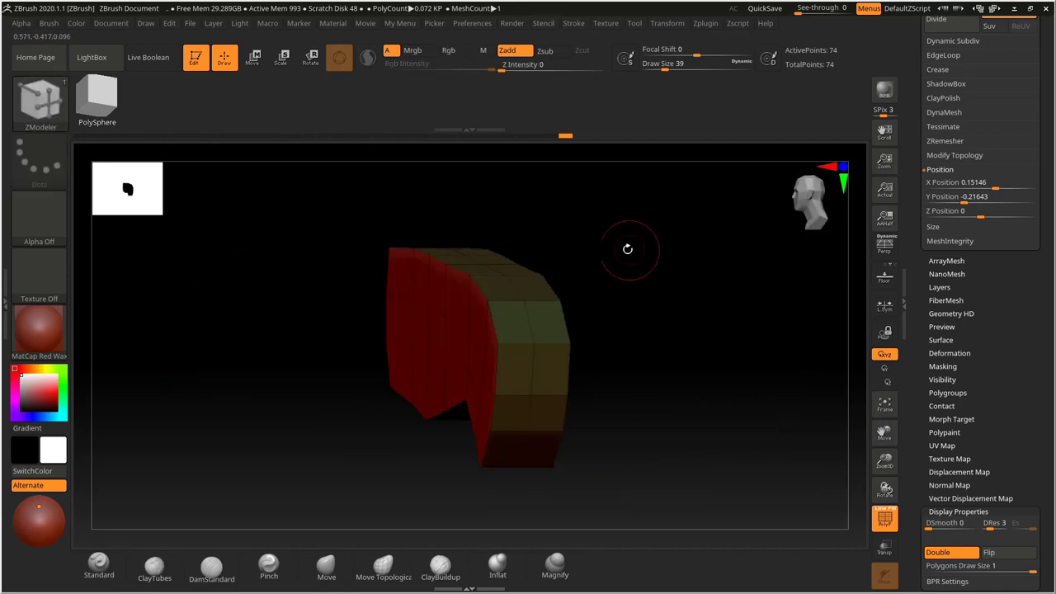
Switch to Scale and reposition the gizmo to the middle of the handle in side view.
click(281, 59)
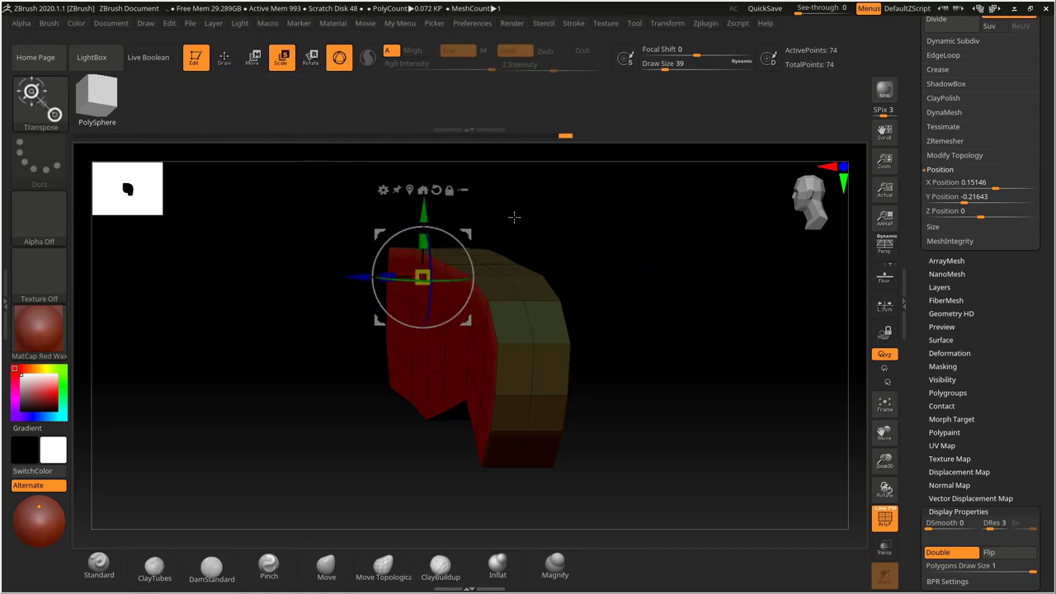
drag(515, 217, 416, 236)
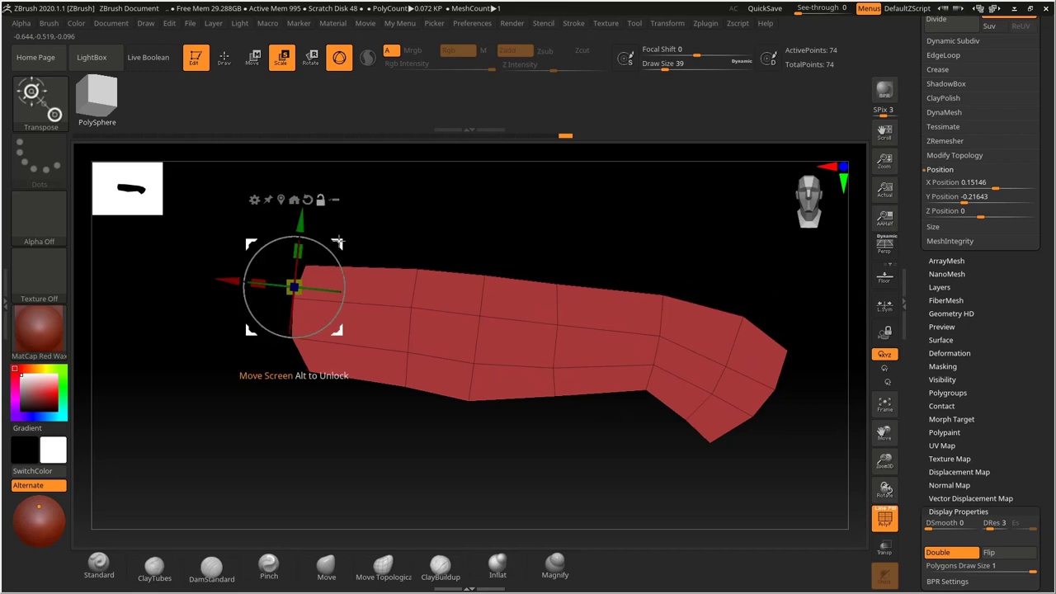
alt+drag(294, 287, 502, 336)
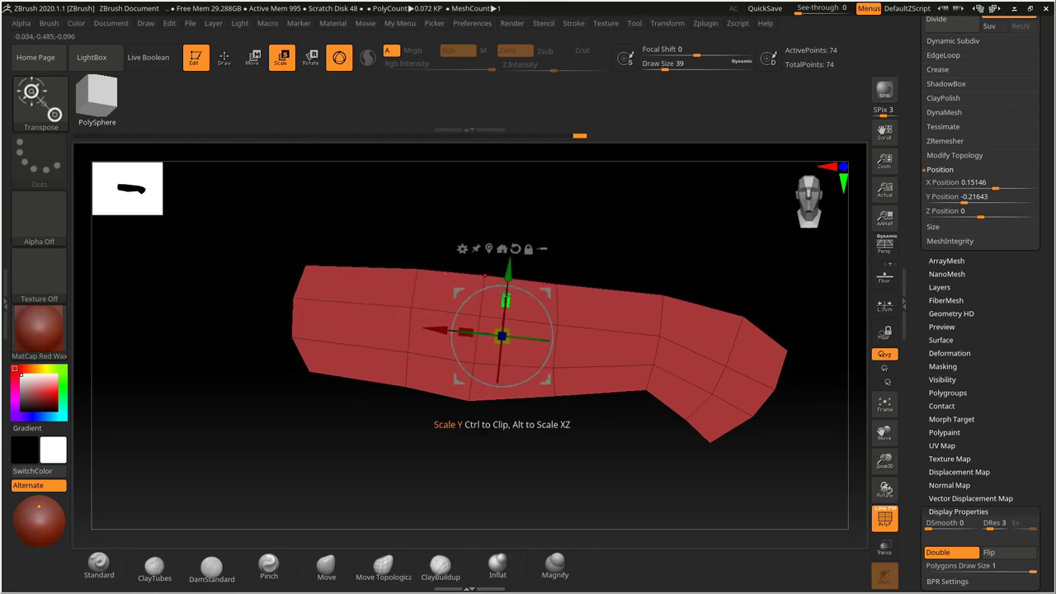
Scale down the unmasked half of the handle vertically to taper its side face, checking the taper from the end and at angles.
drag(505, 299, 503, 324)
drag(578, 236, 513, 259)
drag(581, 234, 401, 232)
drag(533, 223, 417, 253)
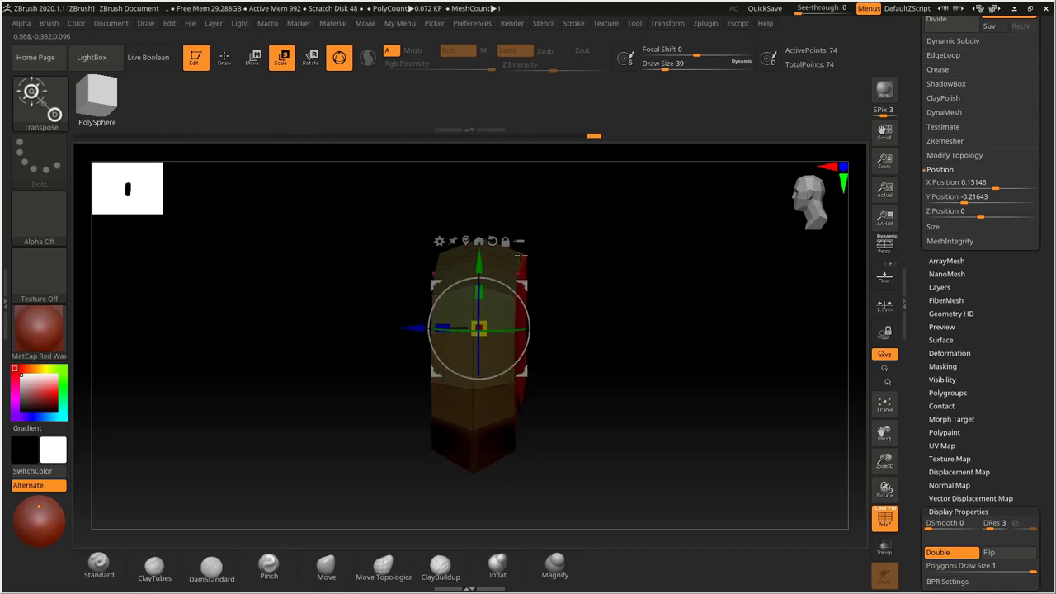
drag(594, 321, 549, 306)
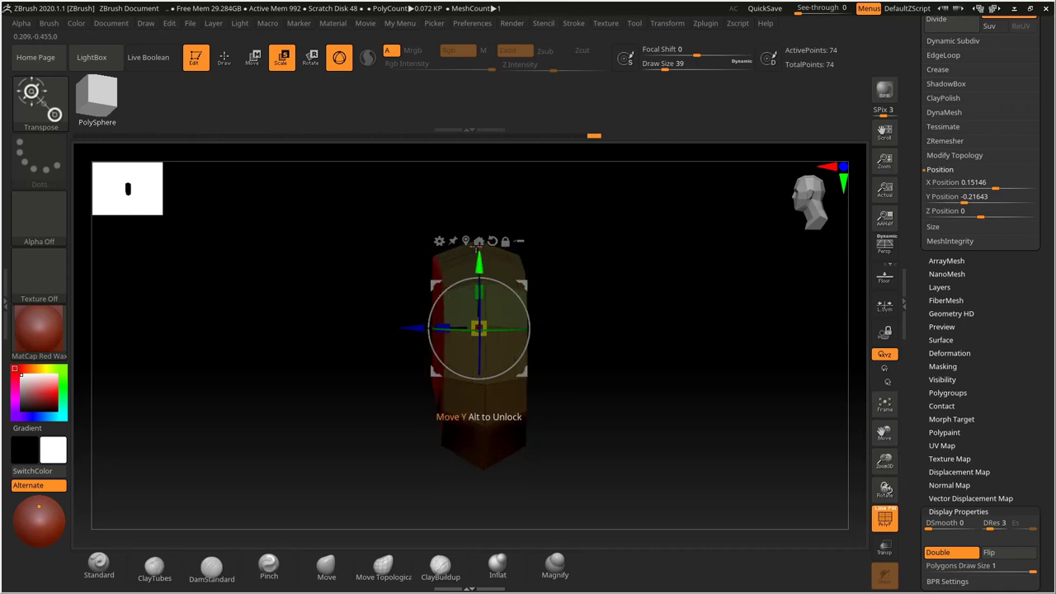
drag(519, 234, 472, 302)
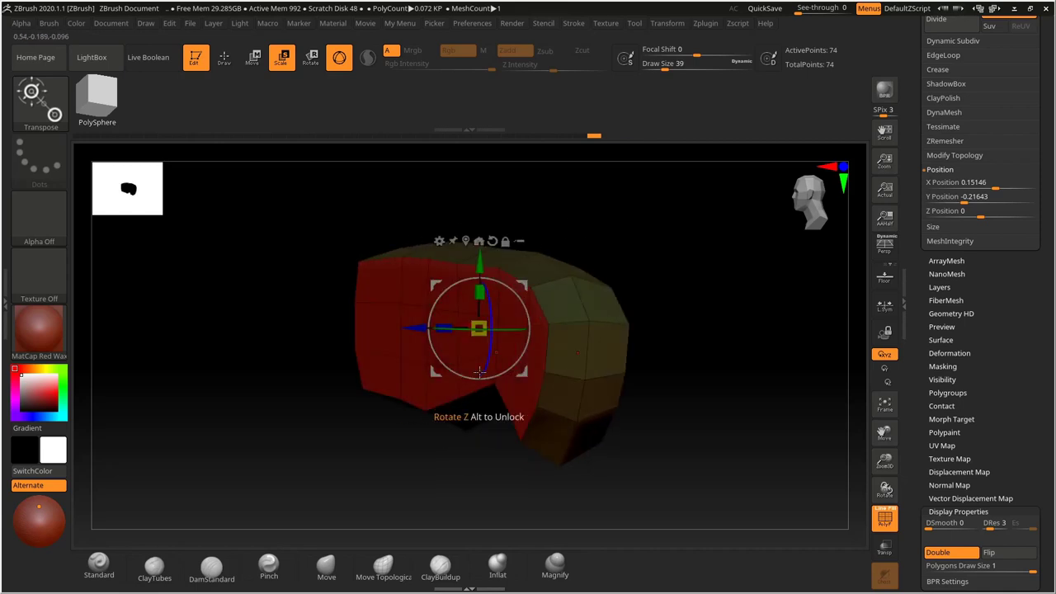
drag(618, 223, 603, 222)
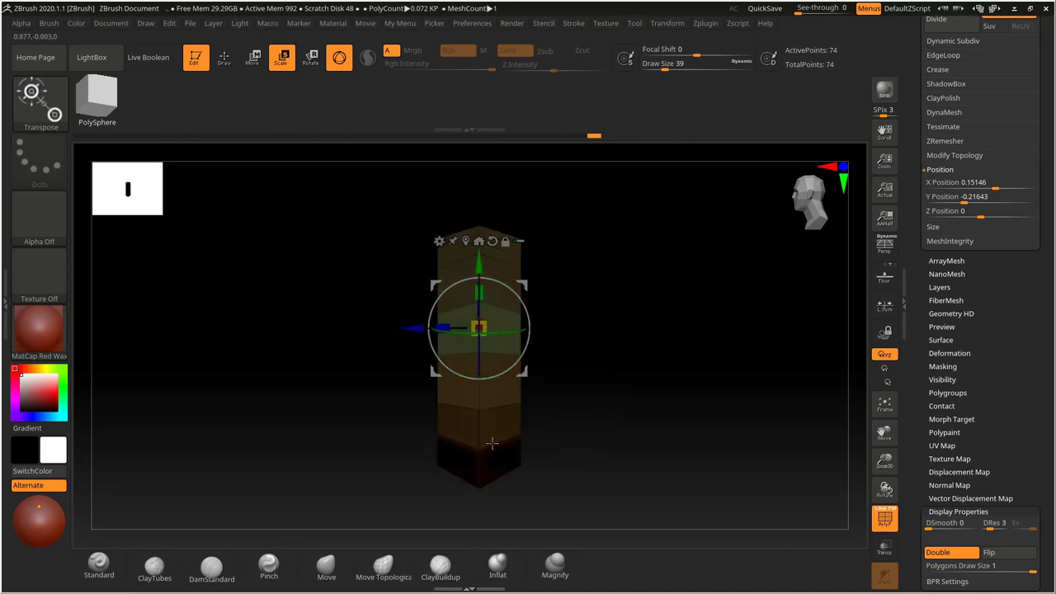
drag(602, 306, 608, 250)
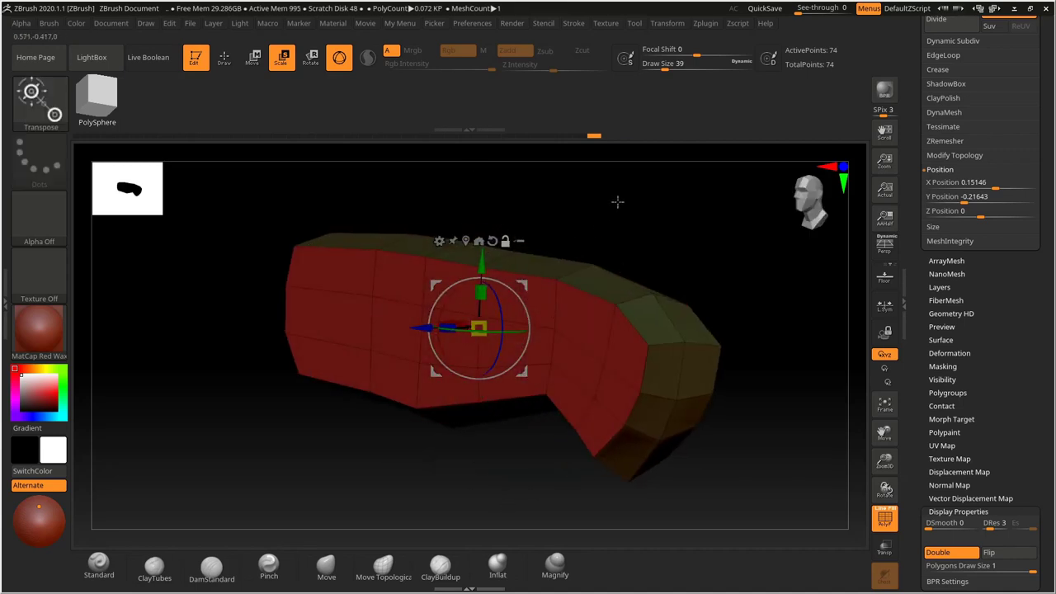
drag(619, 201, 562, 190)
Choose the Move brush and lower the document background's gradient Range for a uniform grey backdrop.
alt+drag(642, 251, 631, 241)
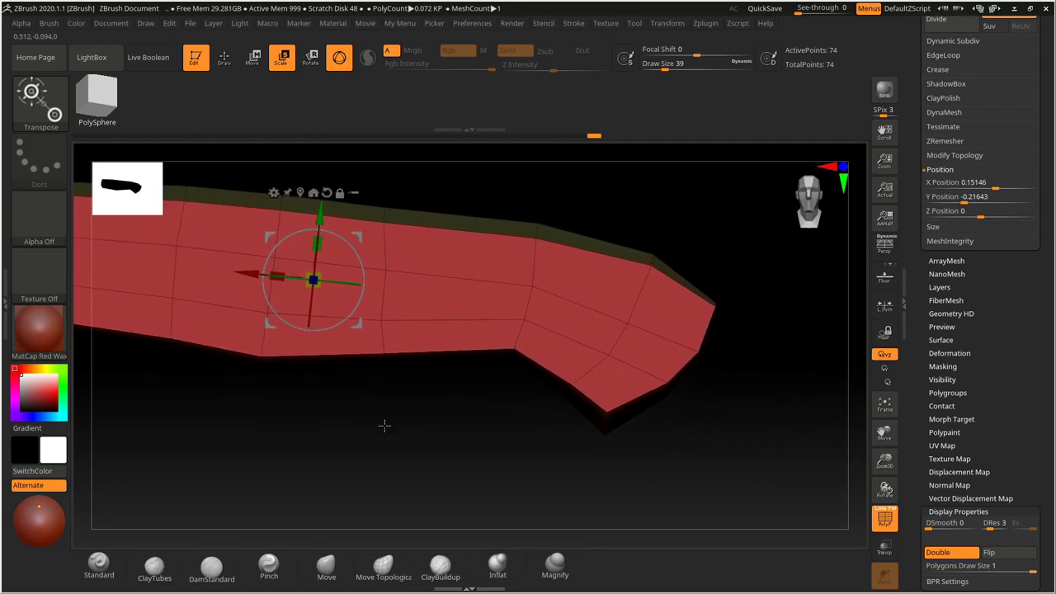
click(326, 565)
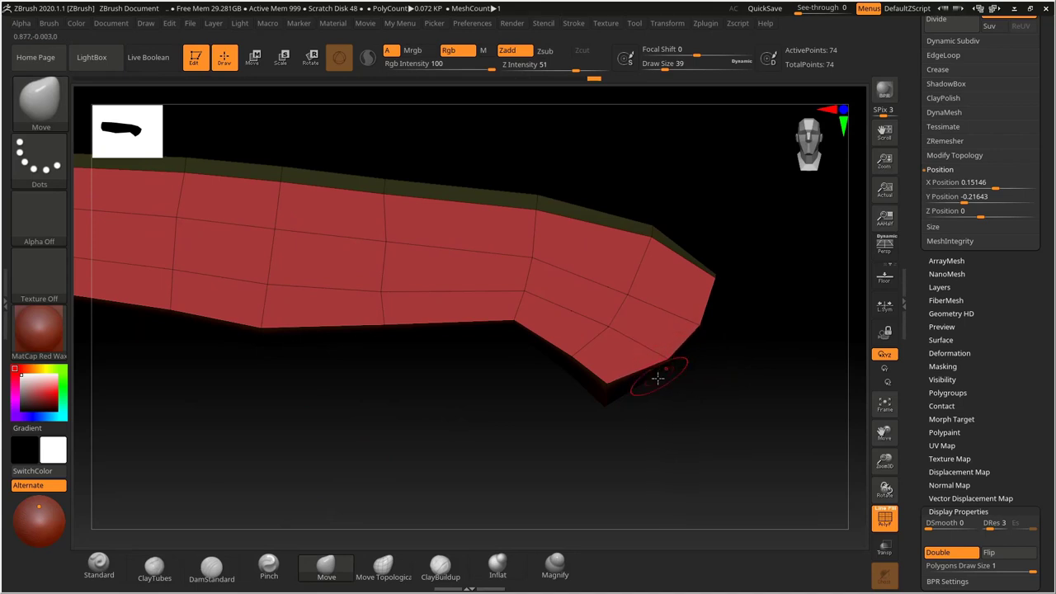
drag(744, 248, 602, 229)
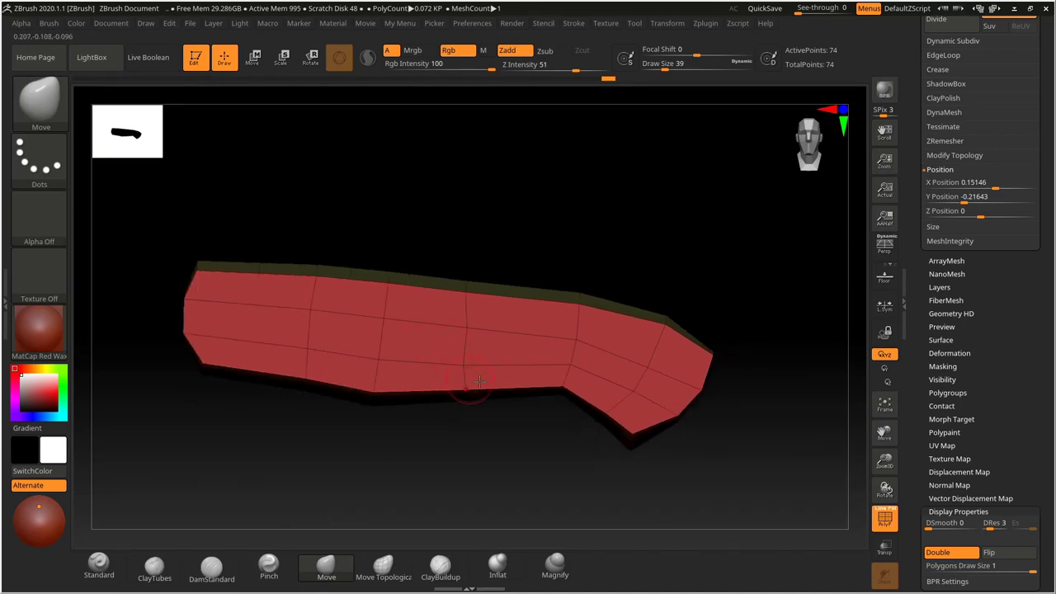
click(111, 22)
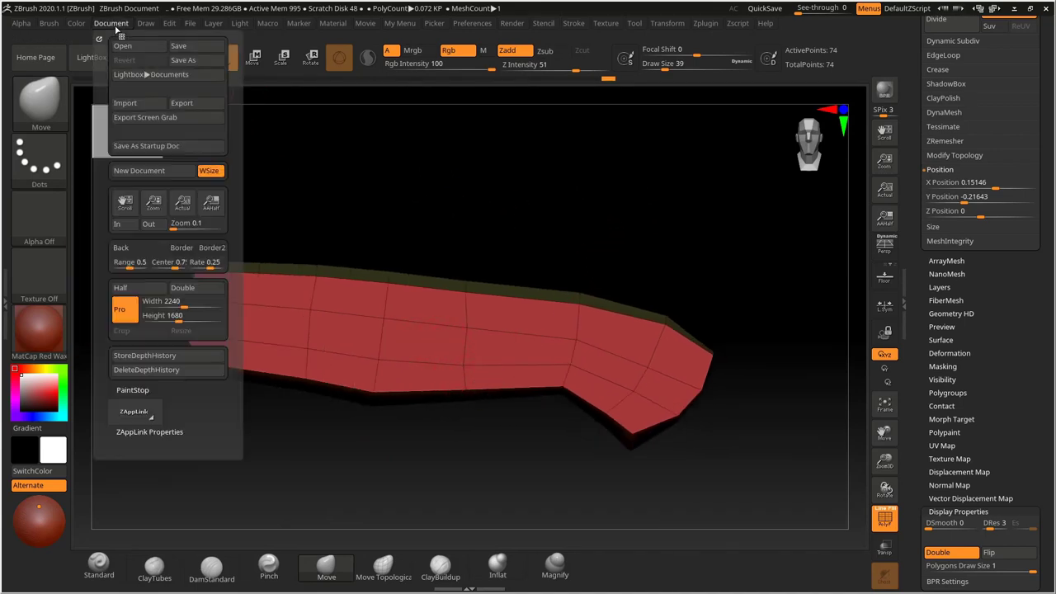
drag(130, 265, 119, 264)
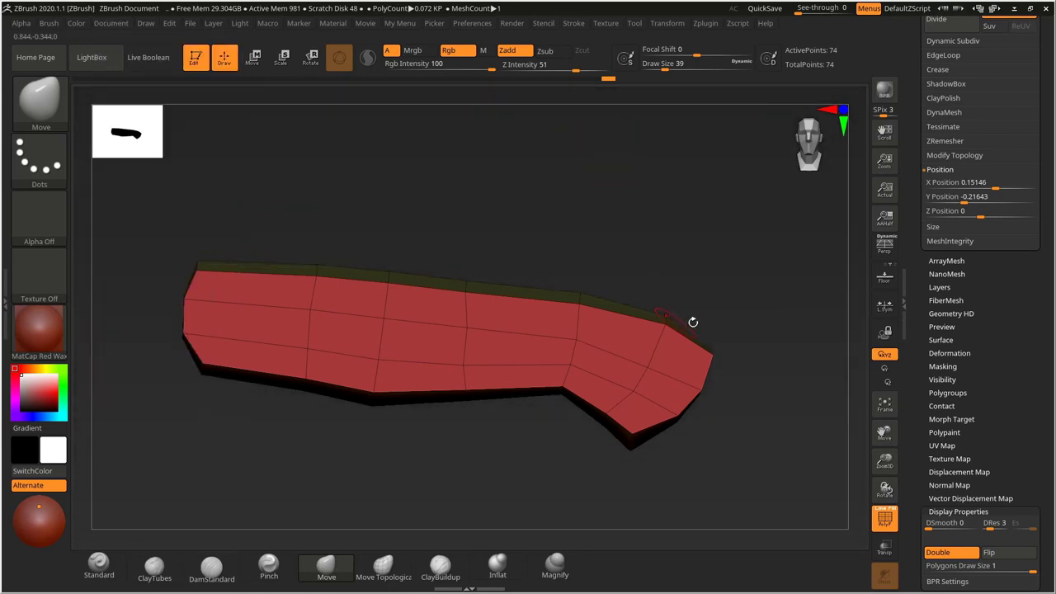
Pull the lower vertices of the side face at the handle's curved end outward with the Move brush to even the bevel.
alt+drag(685, 258, 719, 272)
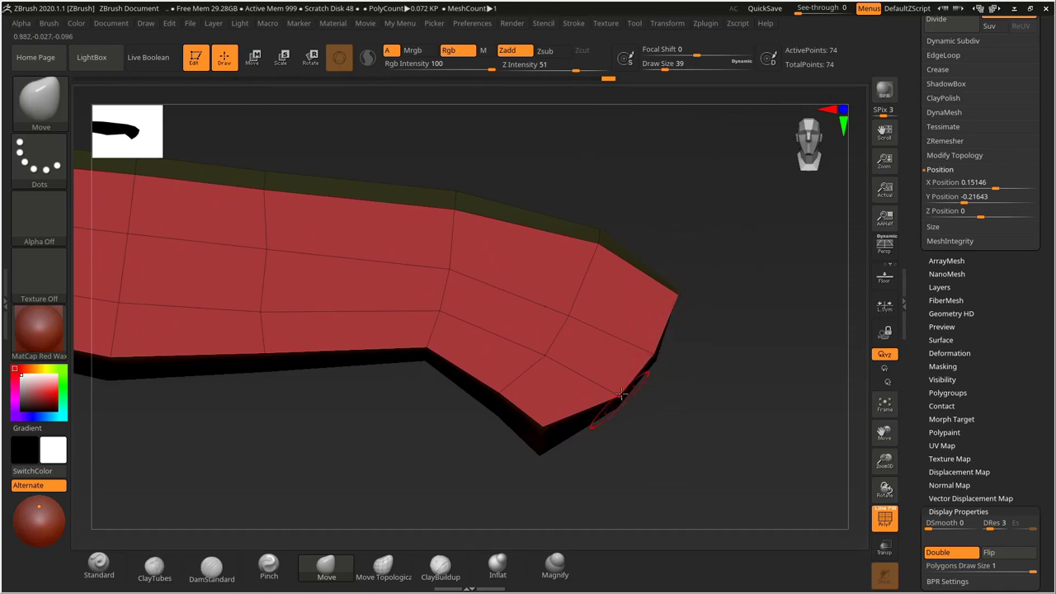
mouse_move(588, 447)
alt+mouse_down()
mouse_move(616, 429)
mouse_move(575, 428)
alt+mouse_up()
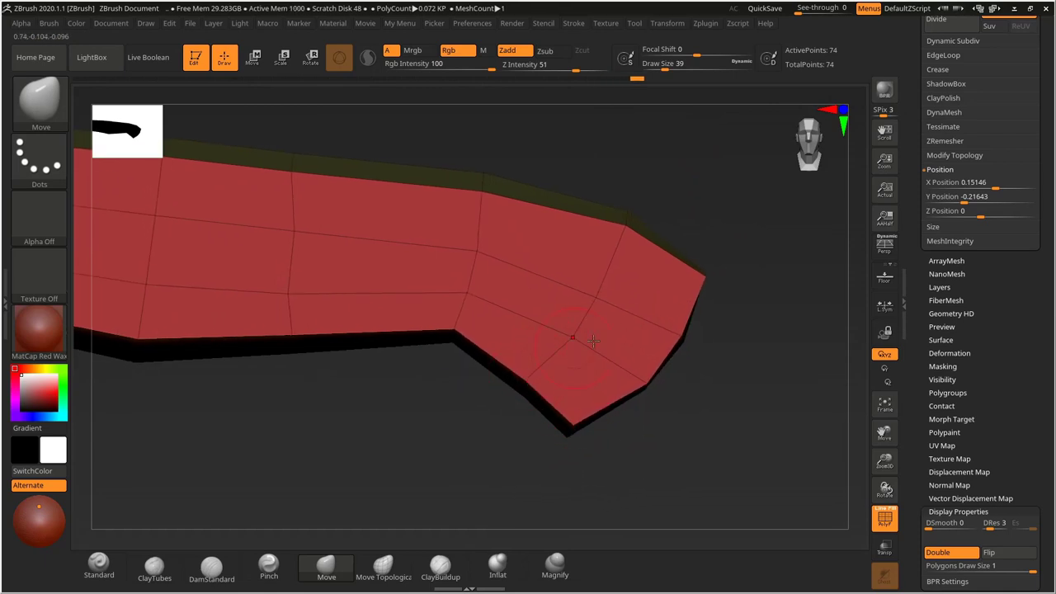
mouse_move(688, 249)
alt+mouse_down()
mouse_move(716, 250)
mouse_move(660, 224)
mouse_move(703, 235)
alt+mouse_up()
right_drag(593, 315, 625, 226)
alt+drag(624, 226, 694, 286)
Pull the side face's two middle vertices at the handle's straight end inward and reduce the Draw Size to 31.
alt+drag(405, 163, 562, 182)
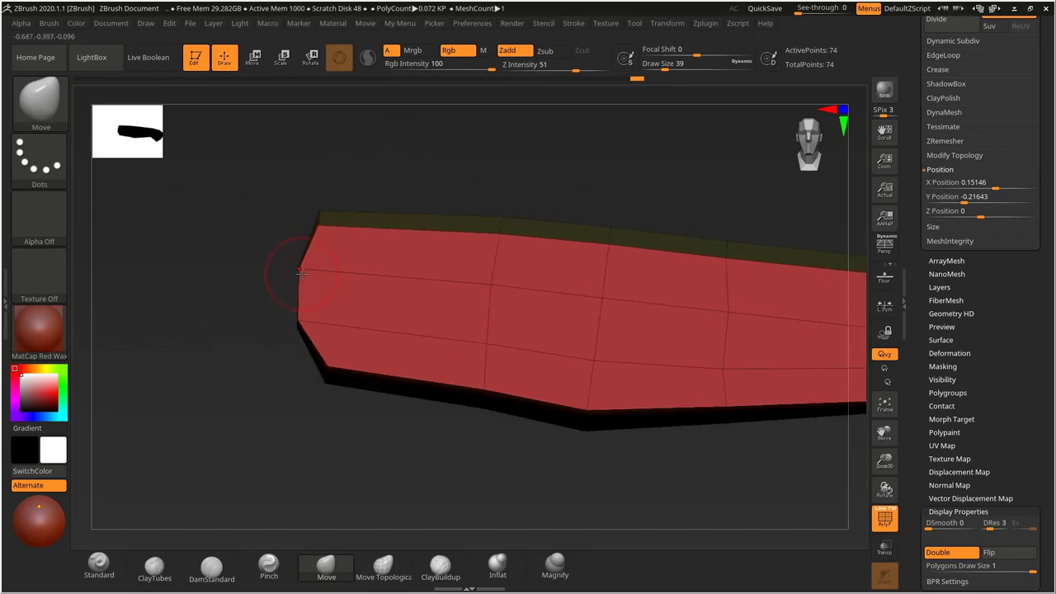
drag(302, 274, 337, 277)
drag(297, 325, 335, 328)
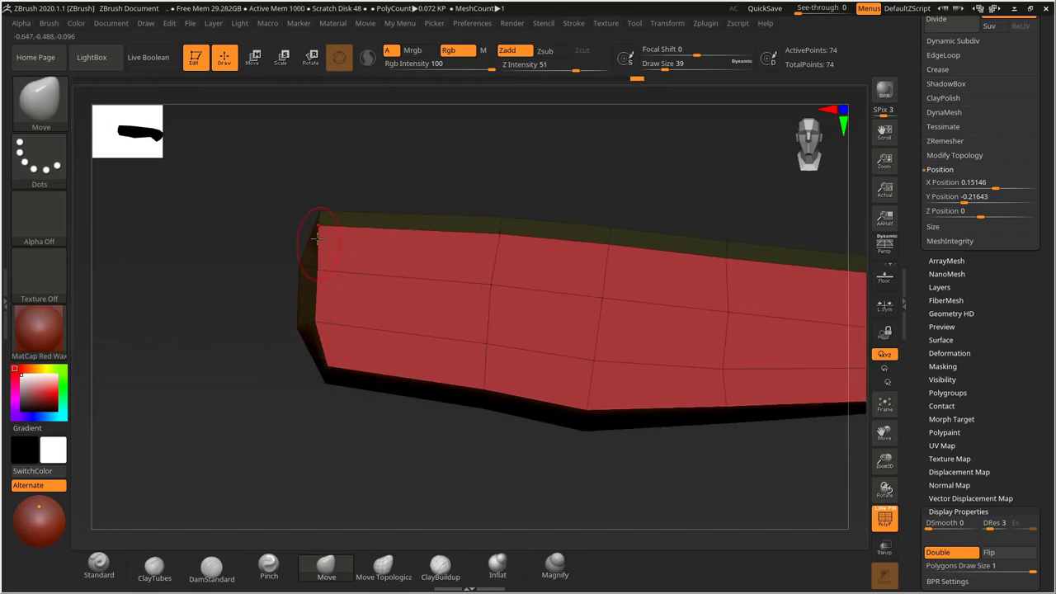
key(s)
drag(317, 238, 315, 238)
drag(419, 174, 271, 433)
drag(491, 265, 521, 229)
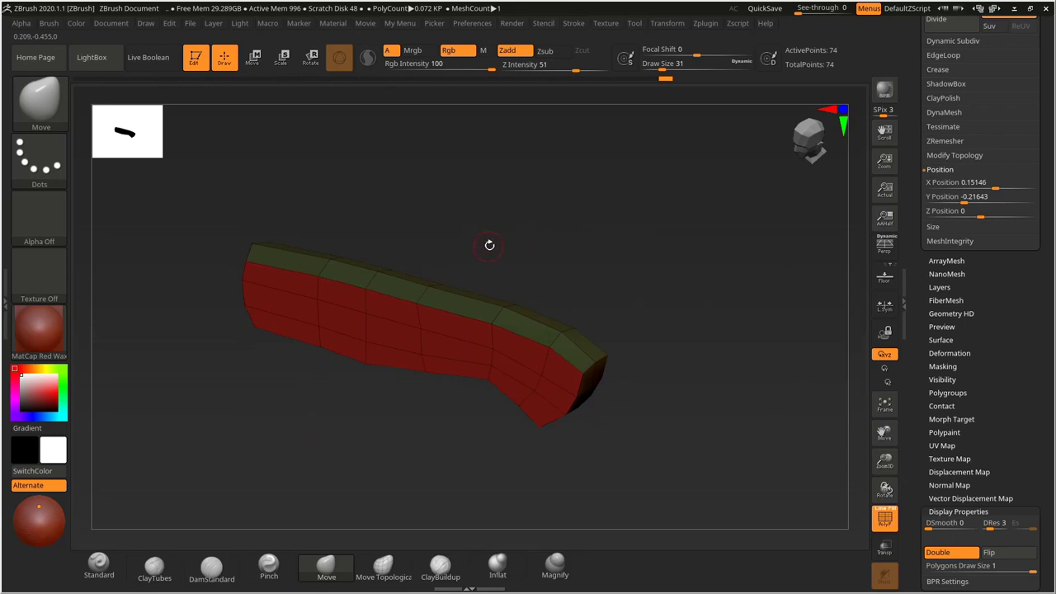
Turn on Dynamic Subdiv for the handle, choosing to always auto-activate it.
scroll(925, 277, up, 3)
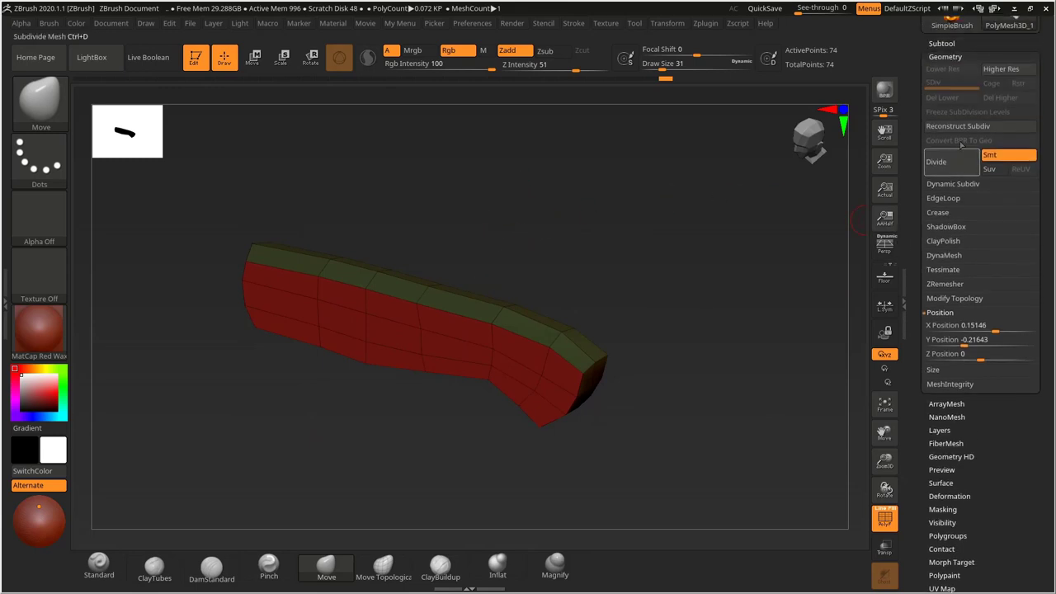
click(949, 184)
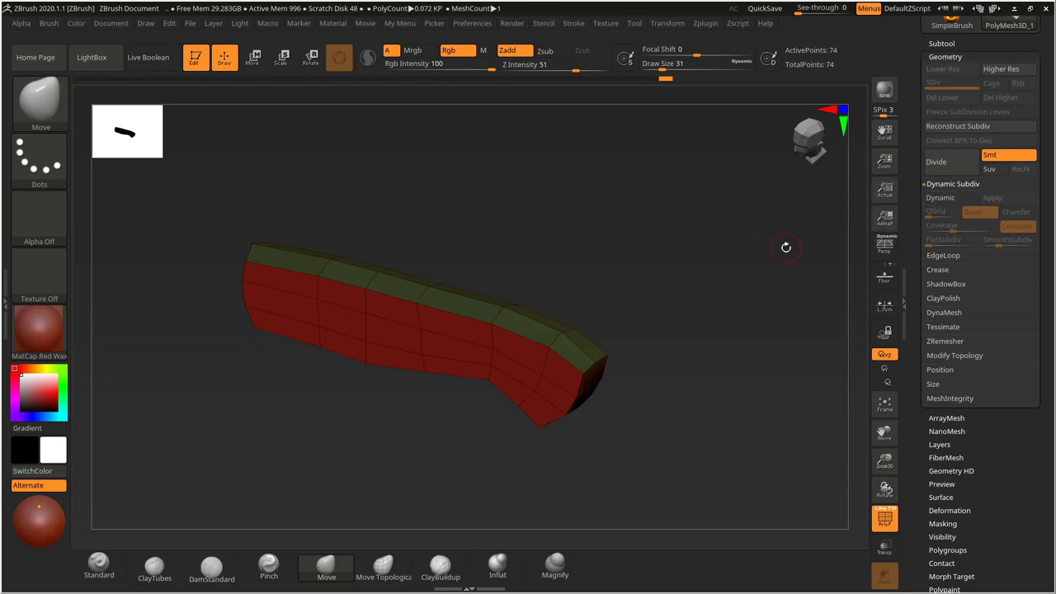
key(d)
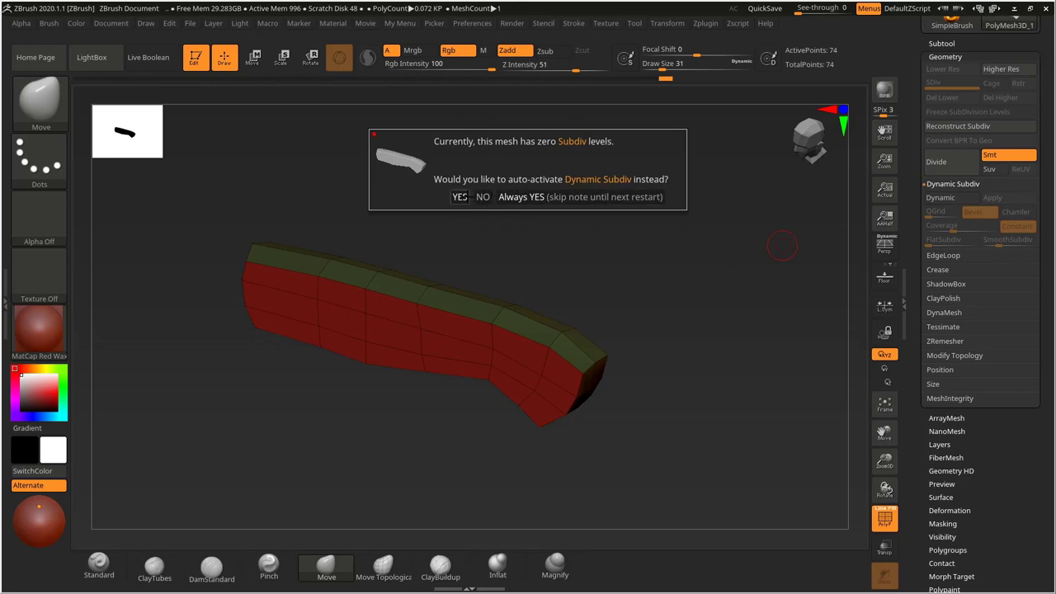
click(522, 196)
Examine the smoothed handle from the side and at several angles to judge its shape and edges.
drag(521, 230, 463, 282)
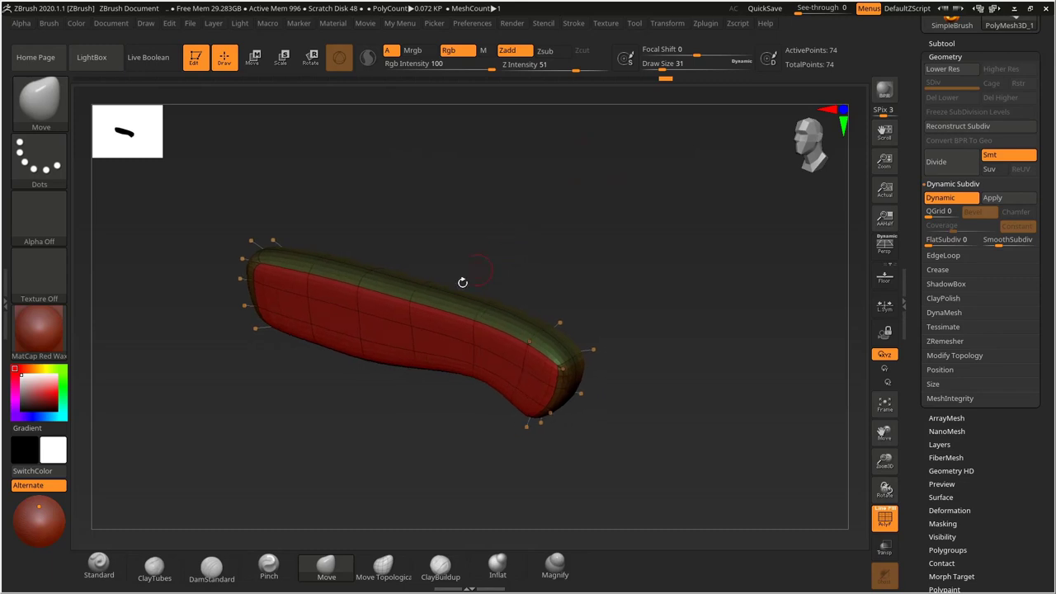
drag(546, 224, 411, 312)
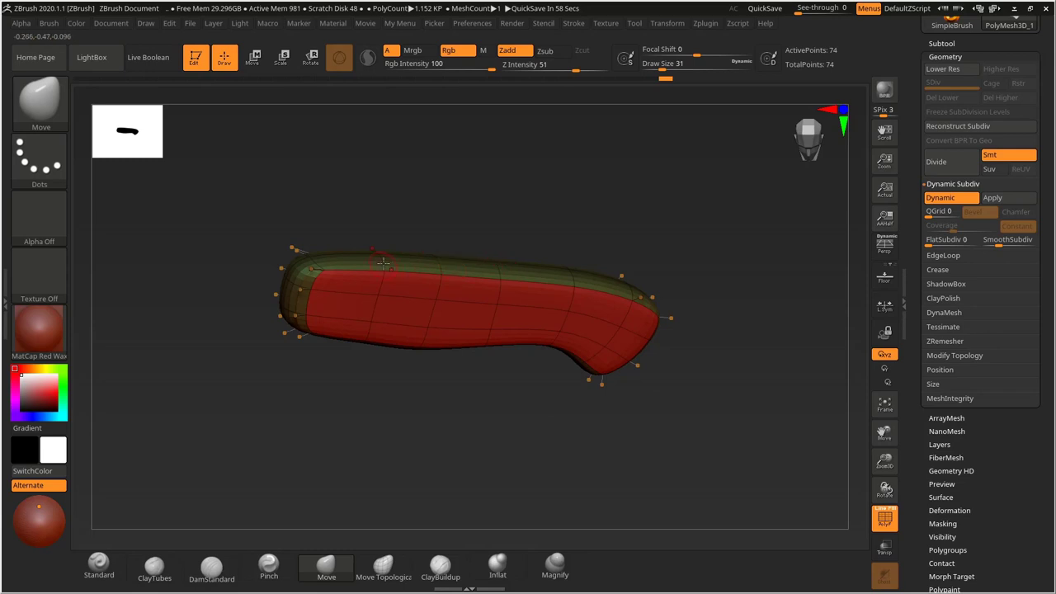
drag(541, 279, 523, 247)
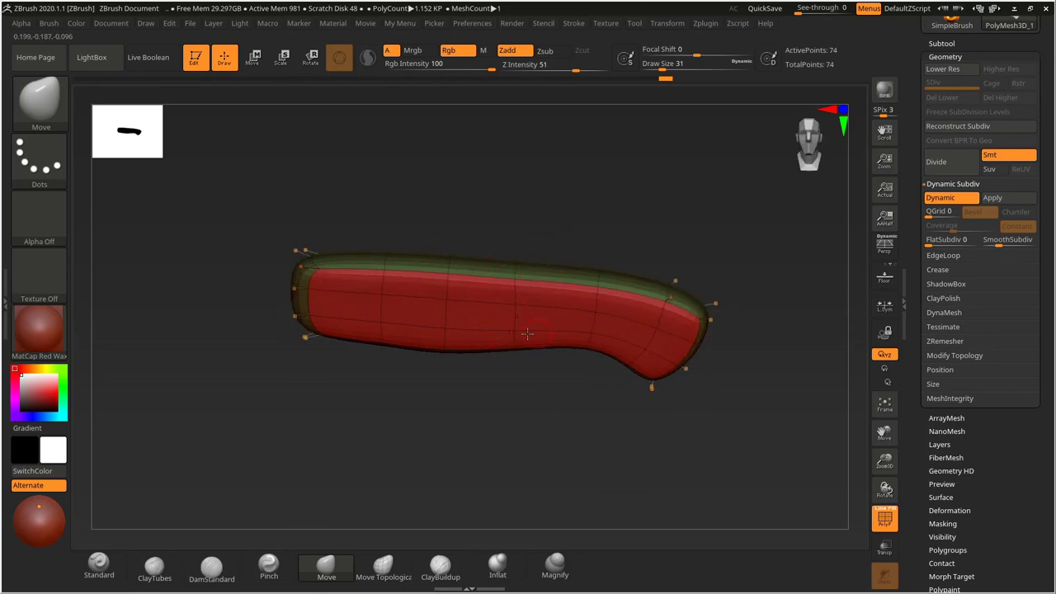
drag(596, 294, 509, 295)
drag(511, 223, 561, 213)
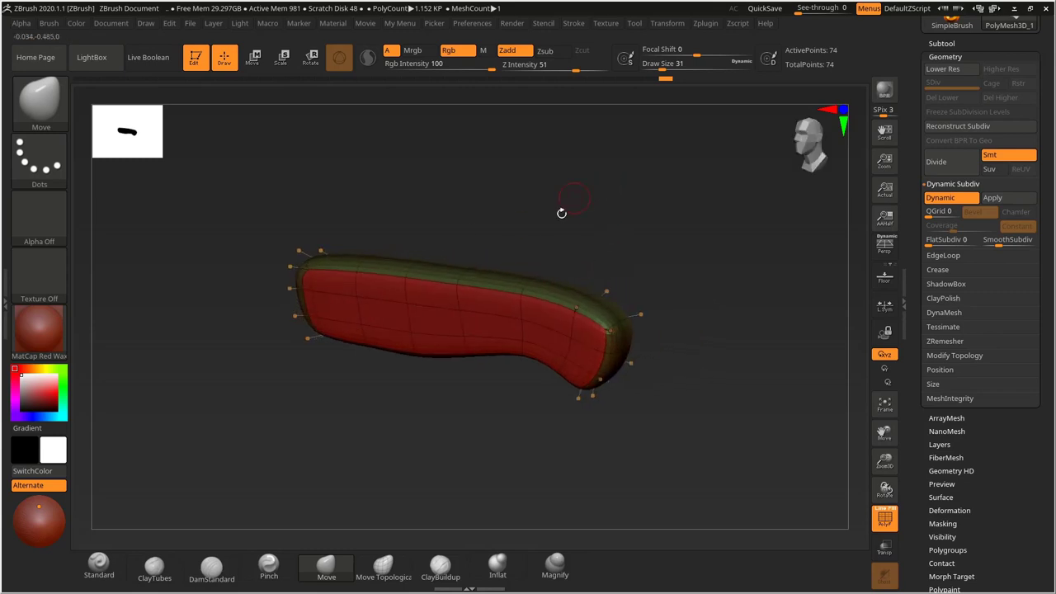
drag(741, 218, 724, 224)
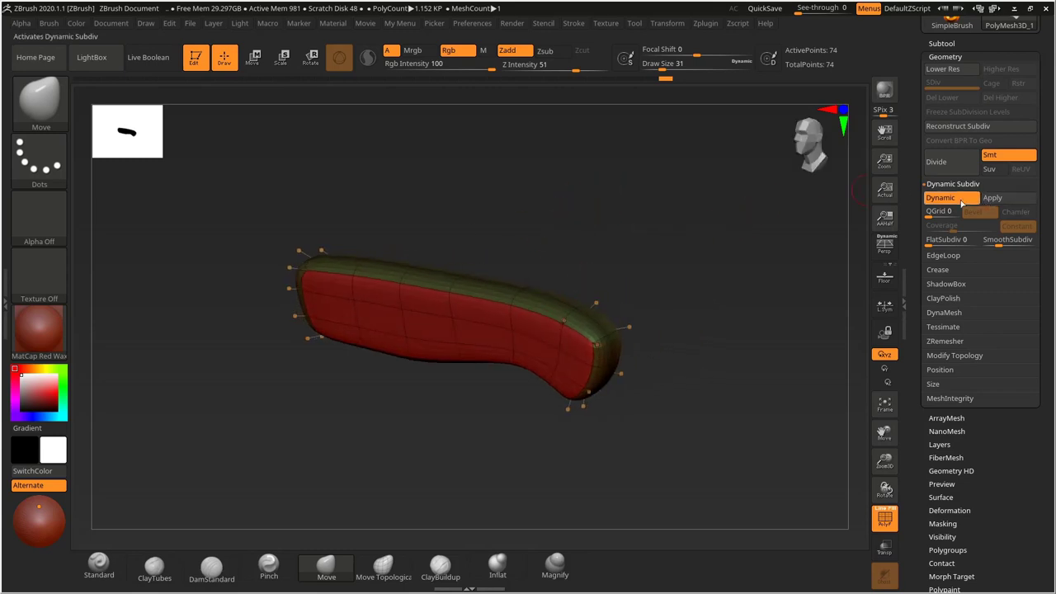
drag(633, 249, 623, 254)
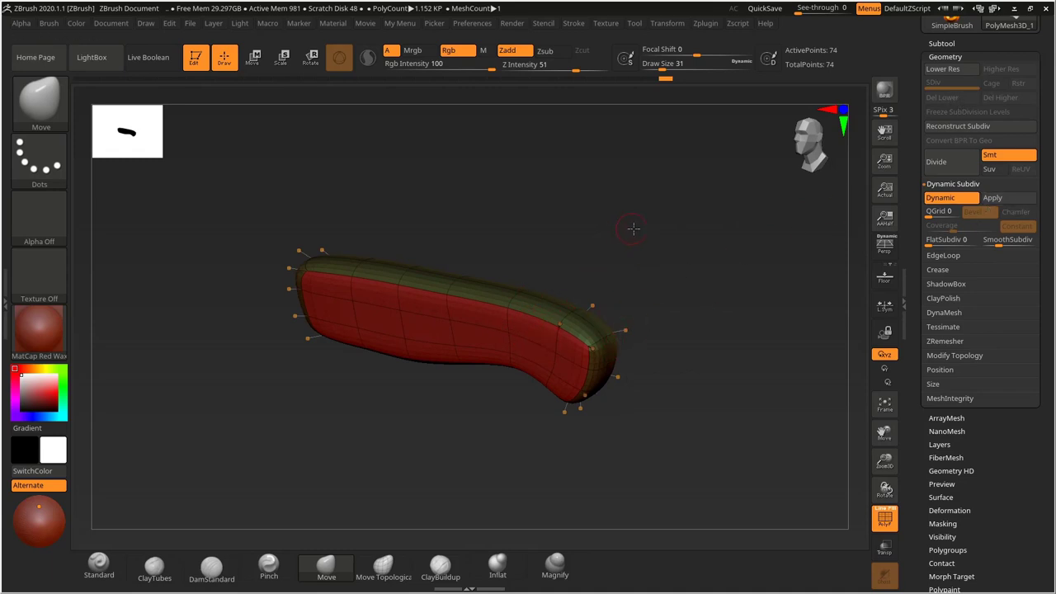
drag(633, 229, 576, 229)
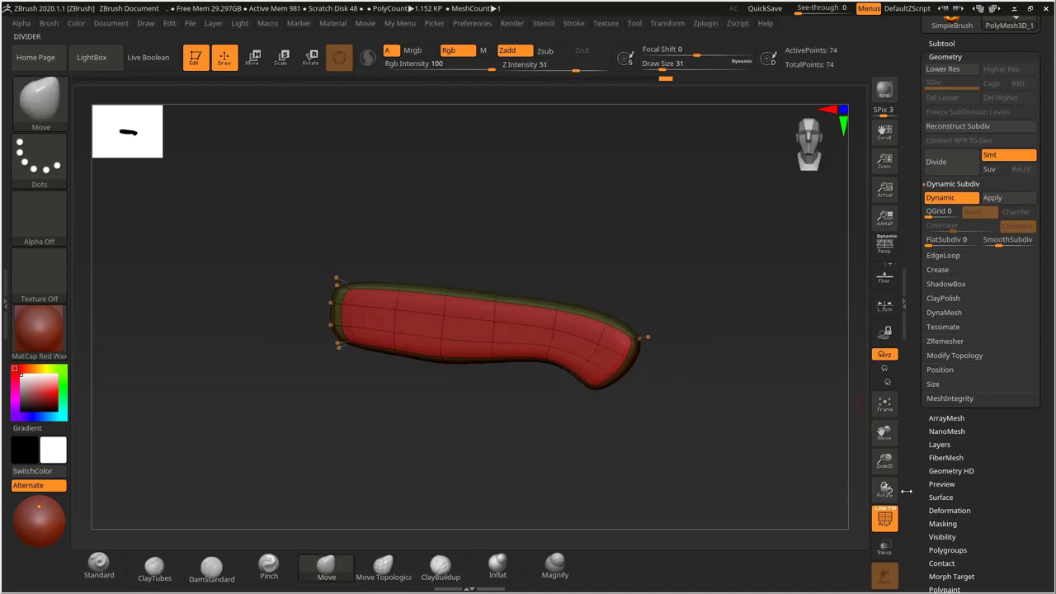
Hide the polyframe and switch the material to BasicMaterial to inspect the smoothed handle's surface.
click(885, 518)
drag(700, 264, 614, 310)
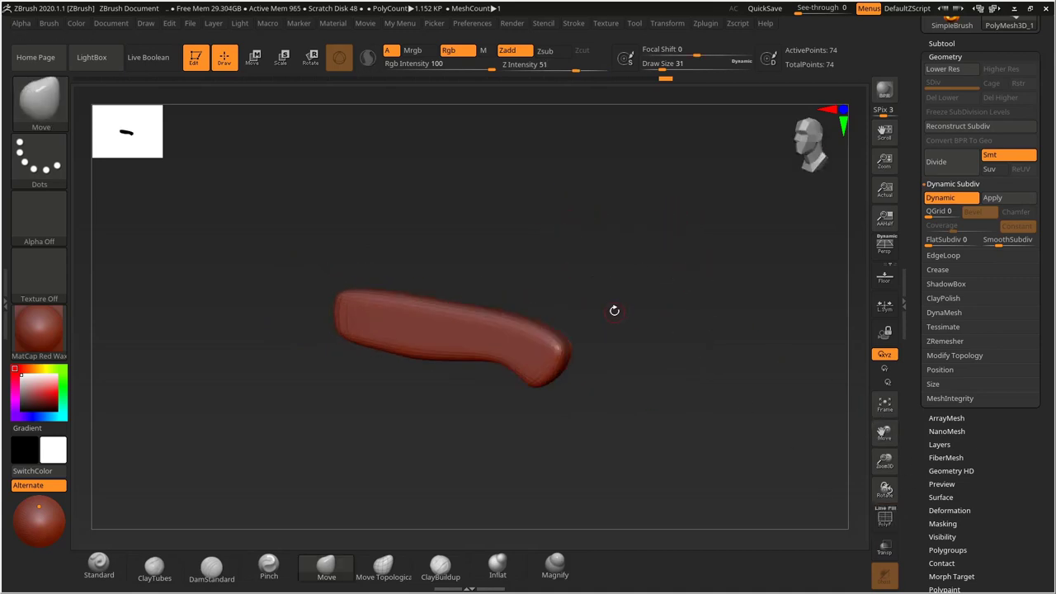
click(46, 332)
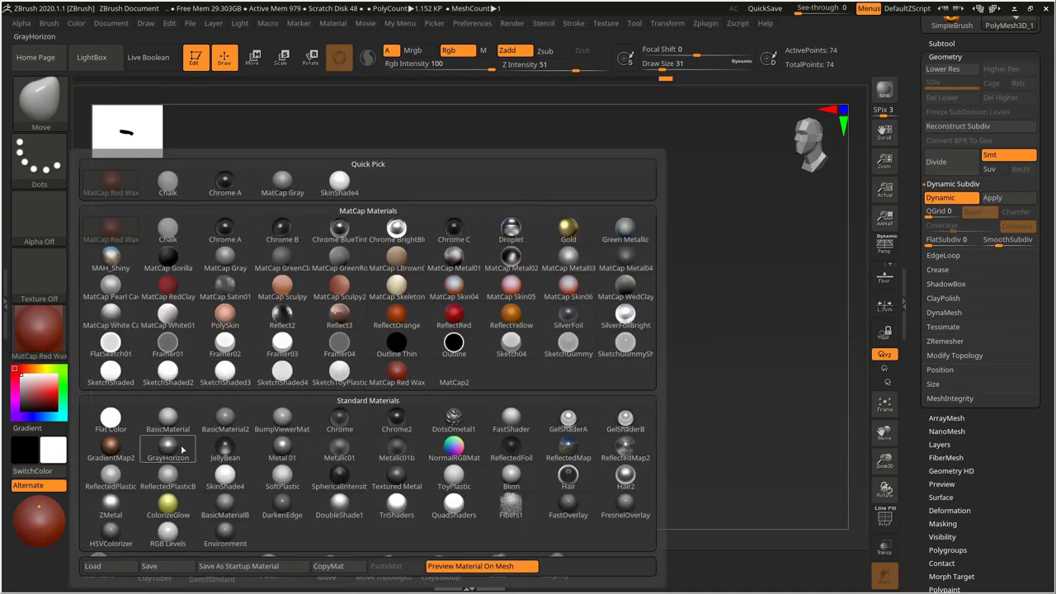
click(169, 419)
mouse_move(677, 255)
mouse_down()
mouse_move(655, 253)
mouse_move(672, 249)
mouse_move(669, 238)
mouse_up()
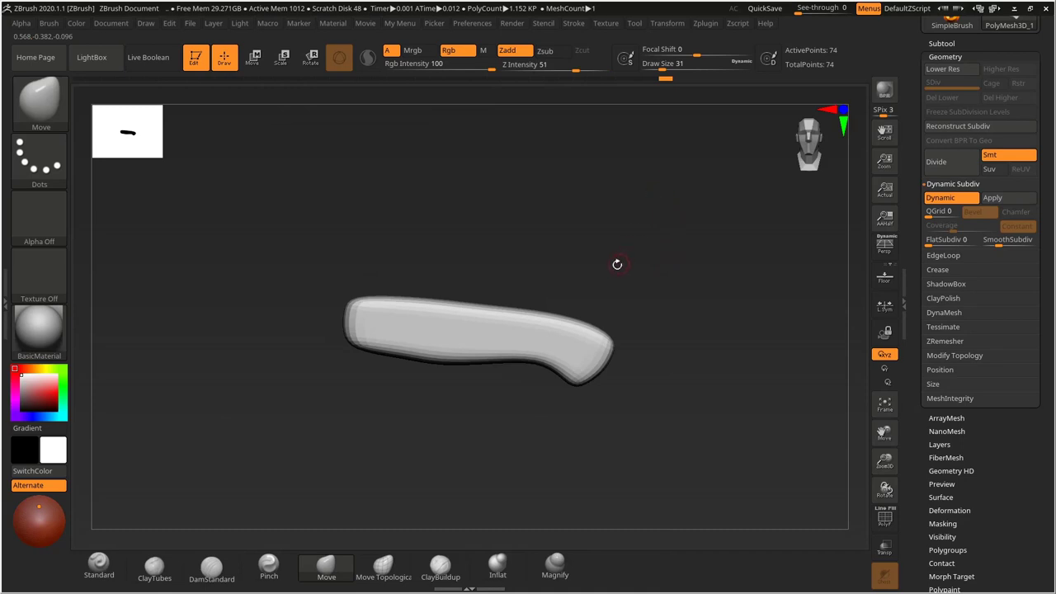
drag(601, 301, 609, 250)
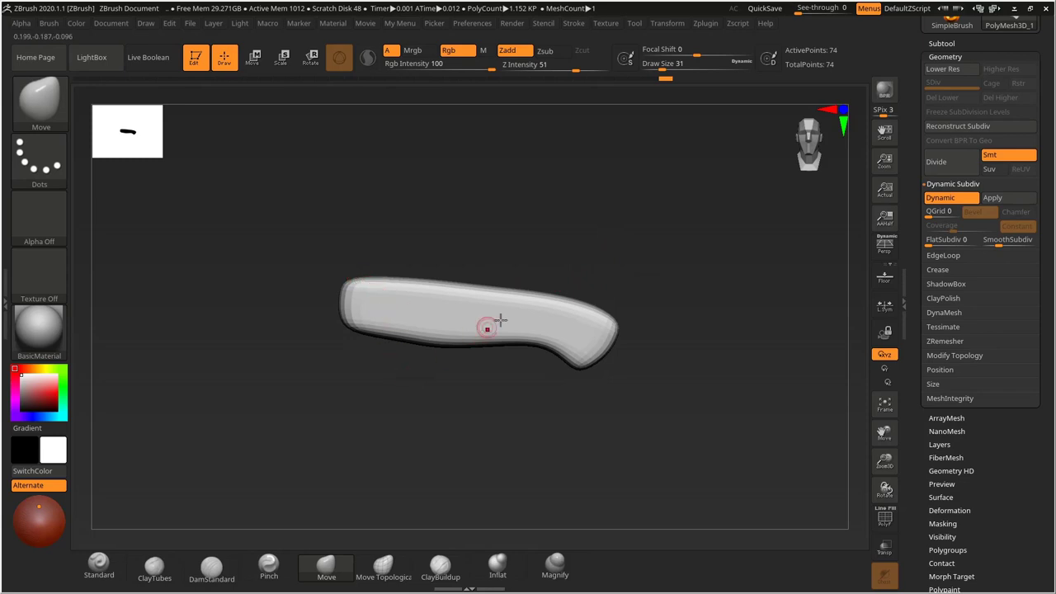
drag(583, 255, 590, 306)
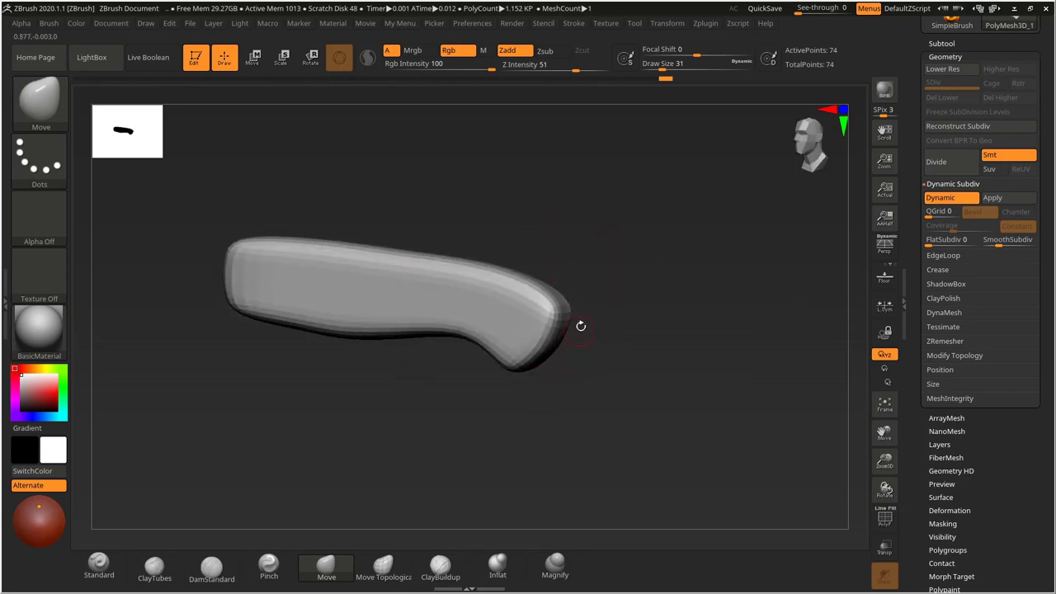
alt+drag(595, 275, 566, 264)
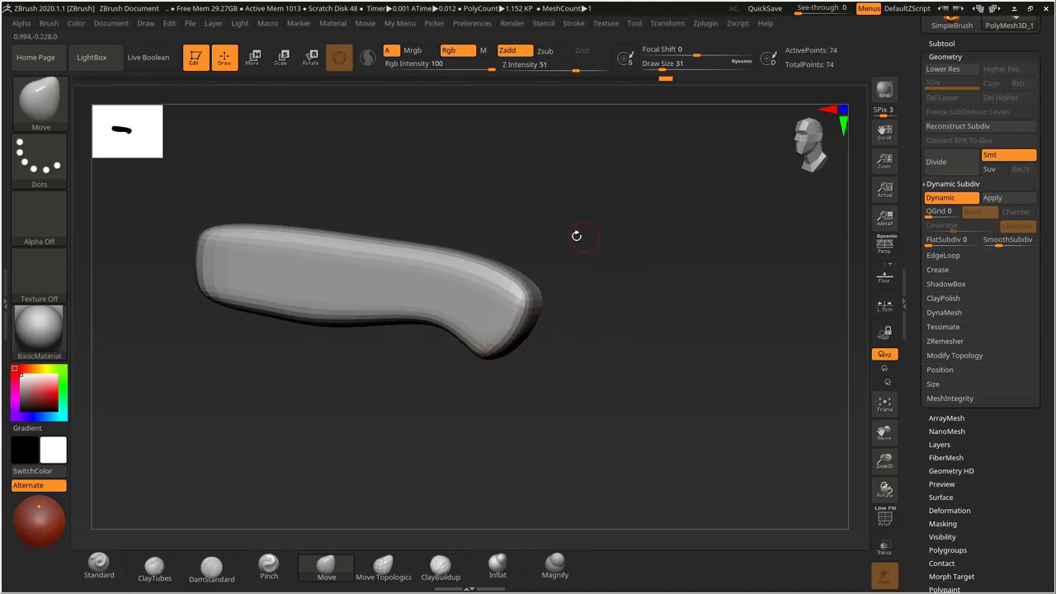
drag(577, 236, 353, 241)
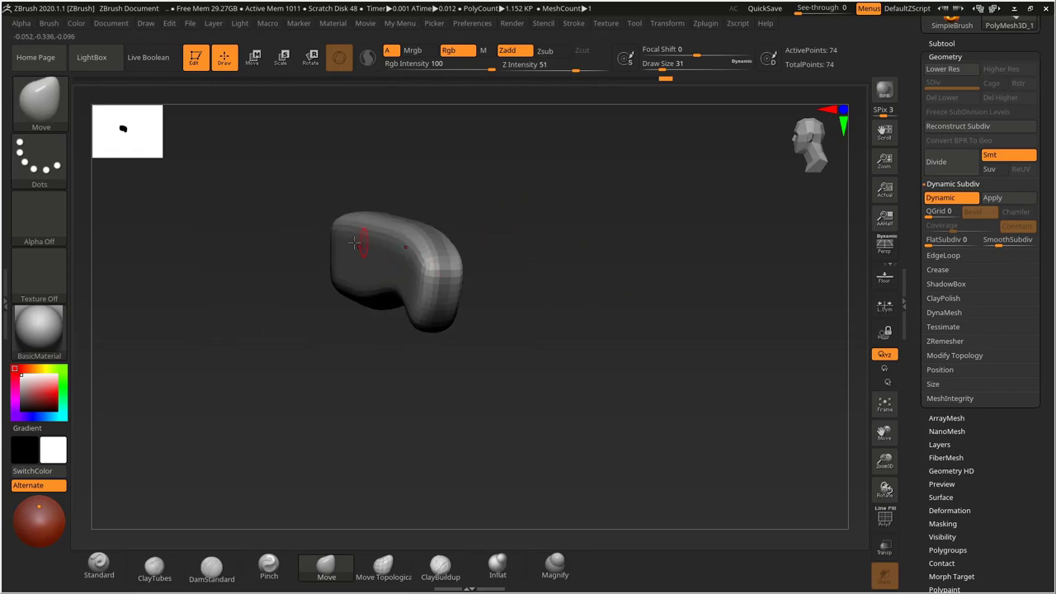
mouse_move(557, 195)
mouse_down()
mouse_move(608, 182)
mouse_move(561, 189)
mouse_up()
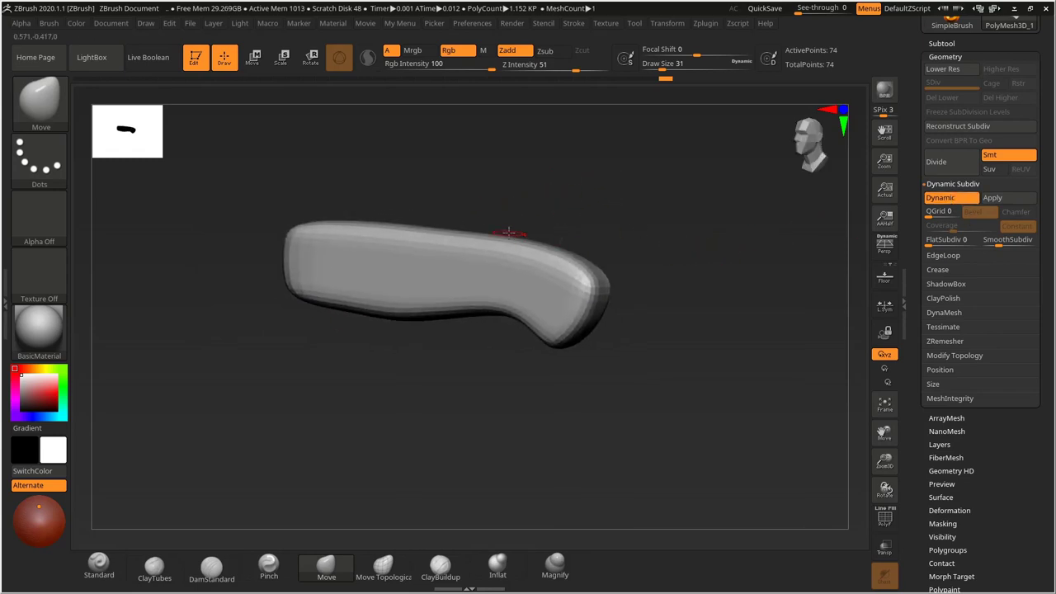
Turn off Dynamic Subdiv and show the polyframe again on the low-poly handle in side view.
key(shift)
key(shift+d)
mouse_move(563, 196)
mouse_down()
mouse_move(549, 200)
mouse_move(612, 196)
mouse_move(698, 354)
mouse_up()
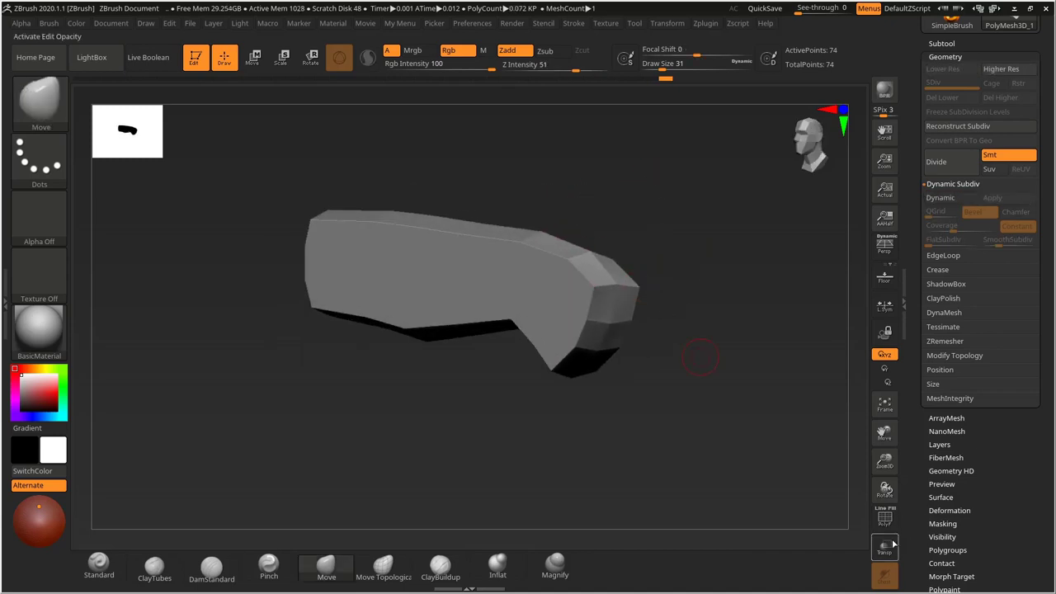
click(885, 516)
drag(648, 213, 613, 213)
key(ctrl)
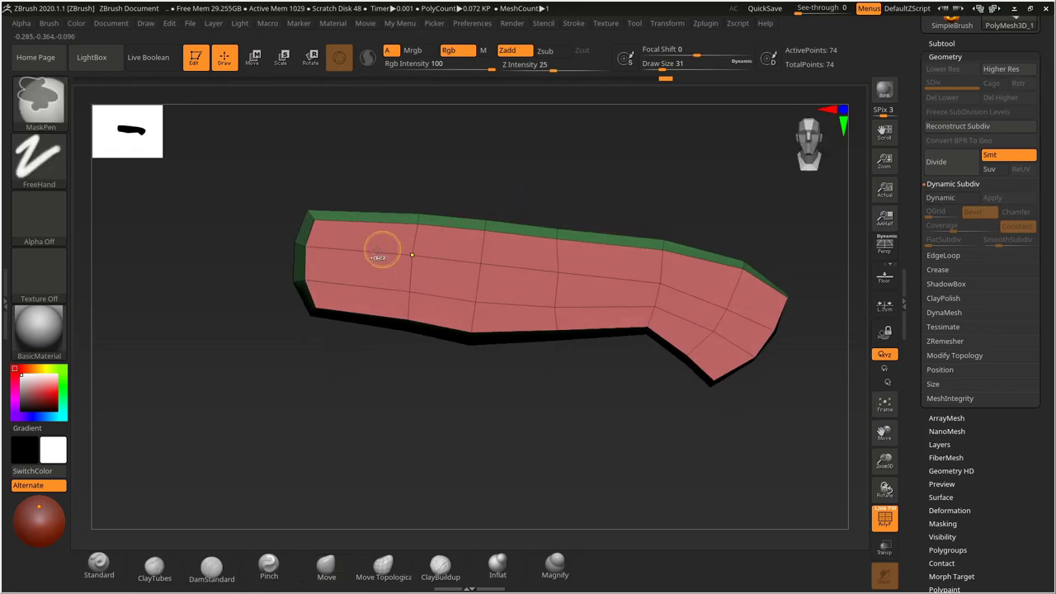
mouse_move(273, 240)
ctrl+mouse_down()
mouse_move(317, 265)
mouse_move(328, 293)
mouse_move(325, 272)
ctrl+mouse_up()
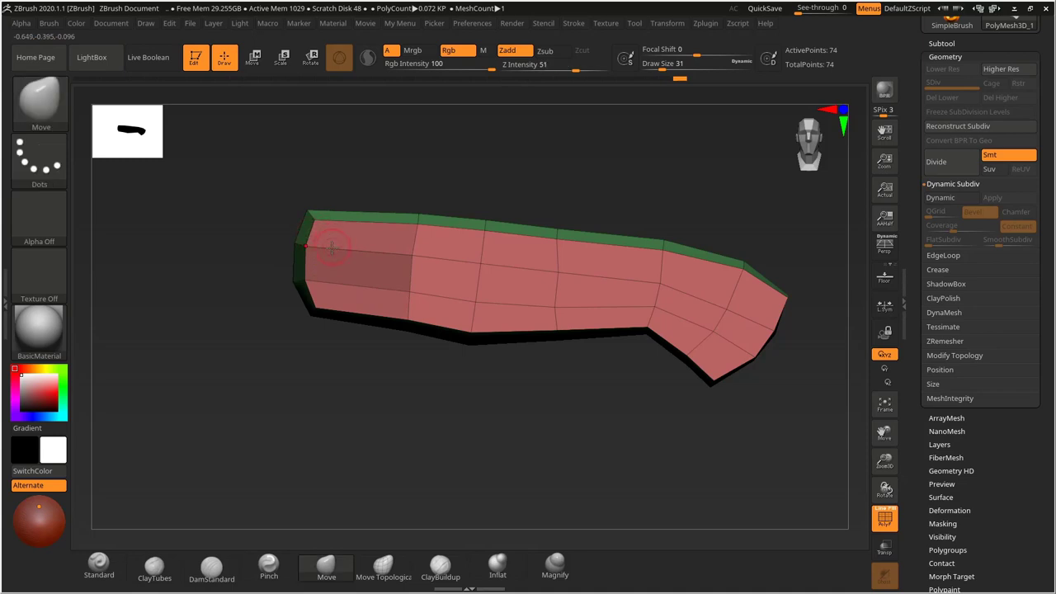
key(ctrl)
ctrl+drag(375, 241, 434, 297)
key(ctrl)
ctrl+drag(237, 327, 276, 411)
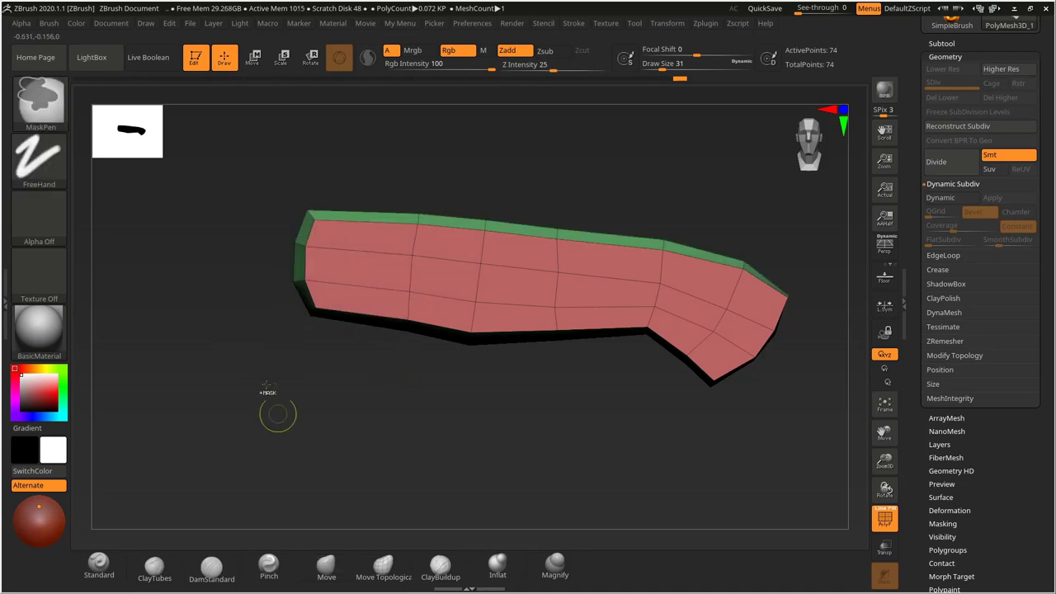
Mask the middle band of the handle's side faces with the Lasso stroke, and invert the mask so only that band is editable.
ctrl+click(59, 175)
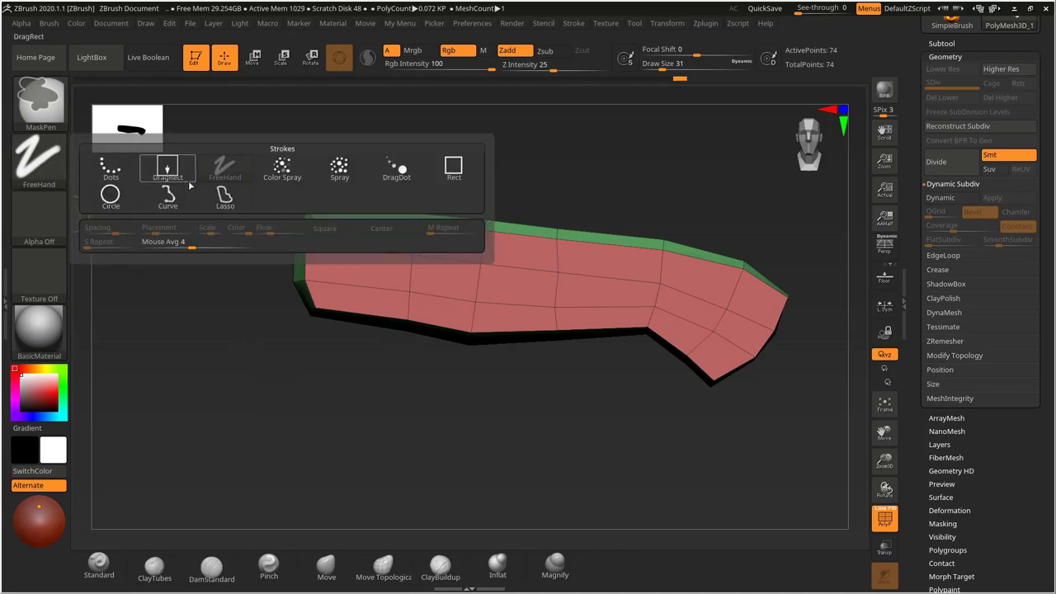
ctrl+click(225, 198)
mouse_move(293, 240)
ctrl+mouse_down()
mouse_move(284, 285)
mouse_move(654, 318)
mouse_move(717, 360)
mouse_move(776, 330)
mouse_move(751, 272)
mouse_move(688, 262)
ctrl+mouse_up()
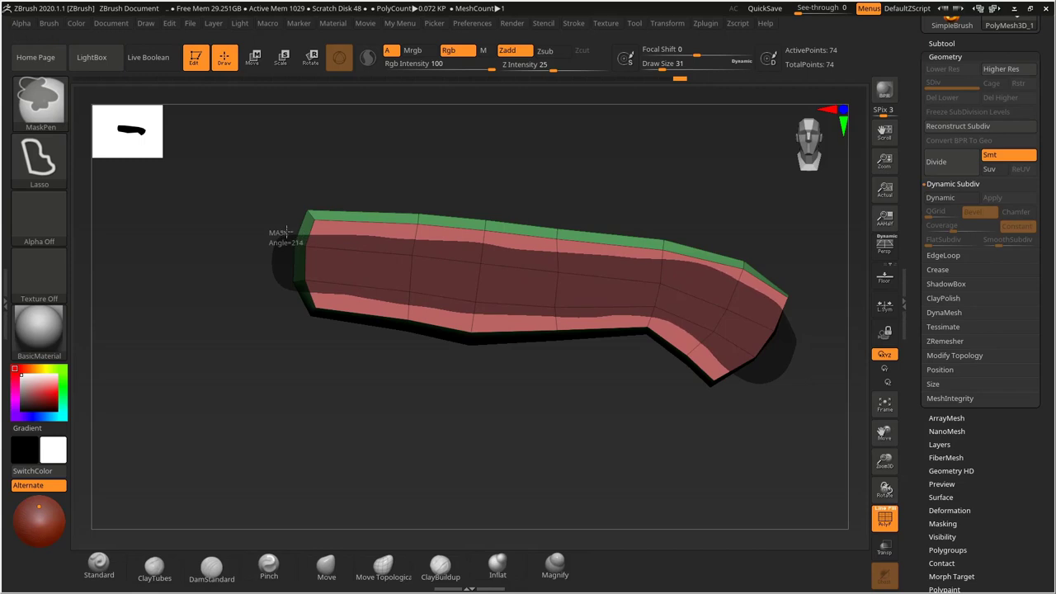
ctrl+drag(285, 235, 306, 245)
mouse_move(583, 167)
mouse_down()
mouse_move(537, 170)
mouse_move(502, 189)
mouse_move(536, 166)
mouse_up()
key(ctrl)
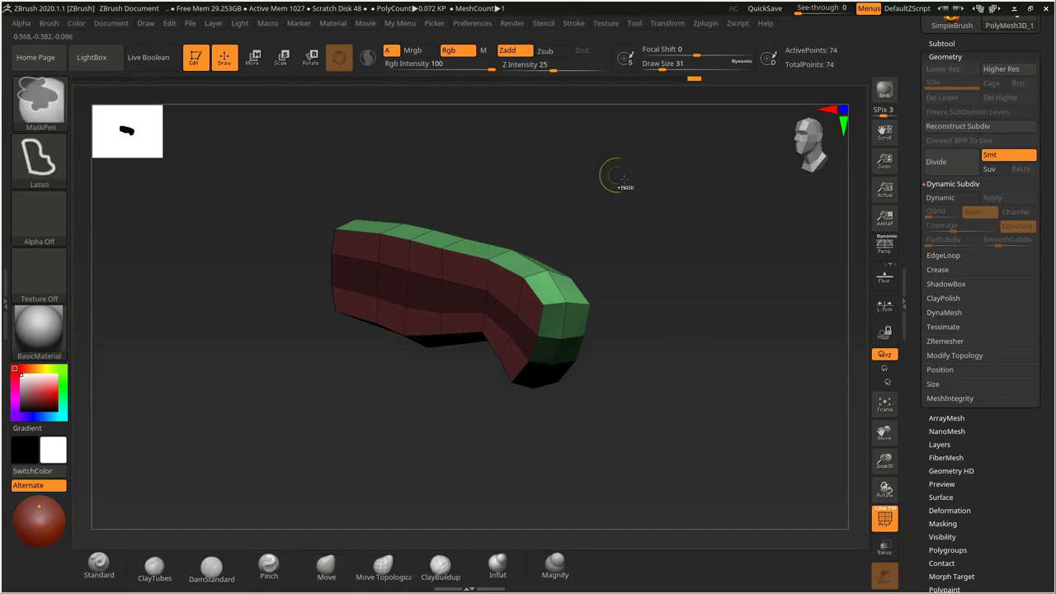
ctrl+click(710, 217)
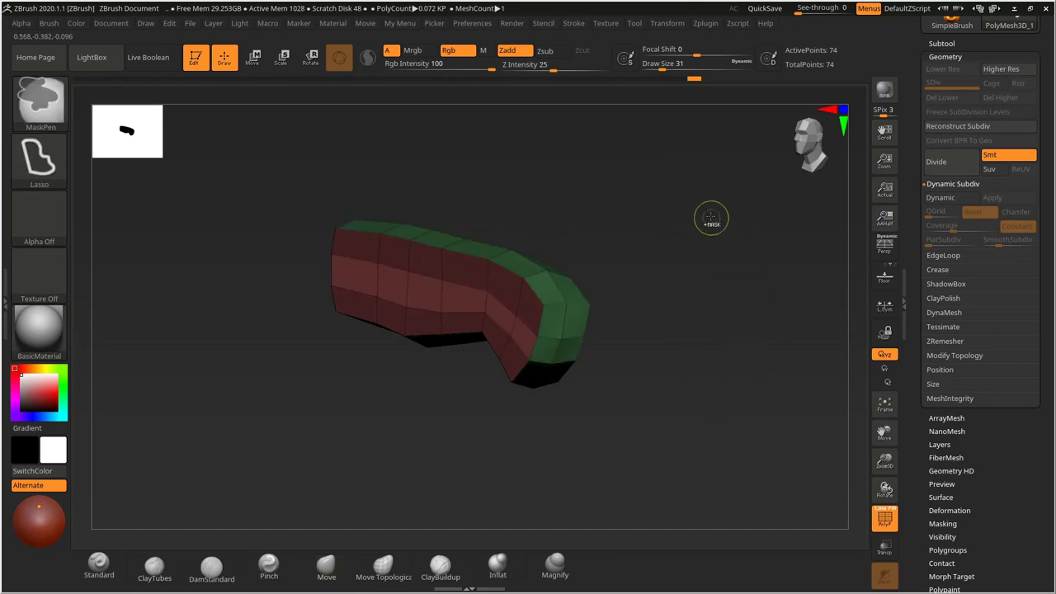
Scale the unmasked middle band outward across the handle's thickness to bulge both sides, and return to Draw mode.
mouse_move(575, 210)
mouse_down()
mouse_move(568, 214)
mouse_move(584, 227)
mouse_up()
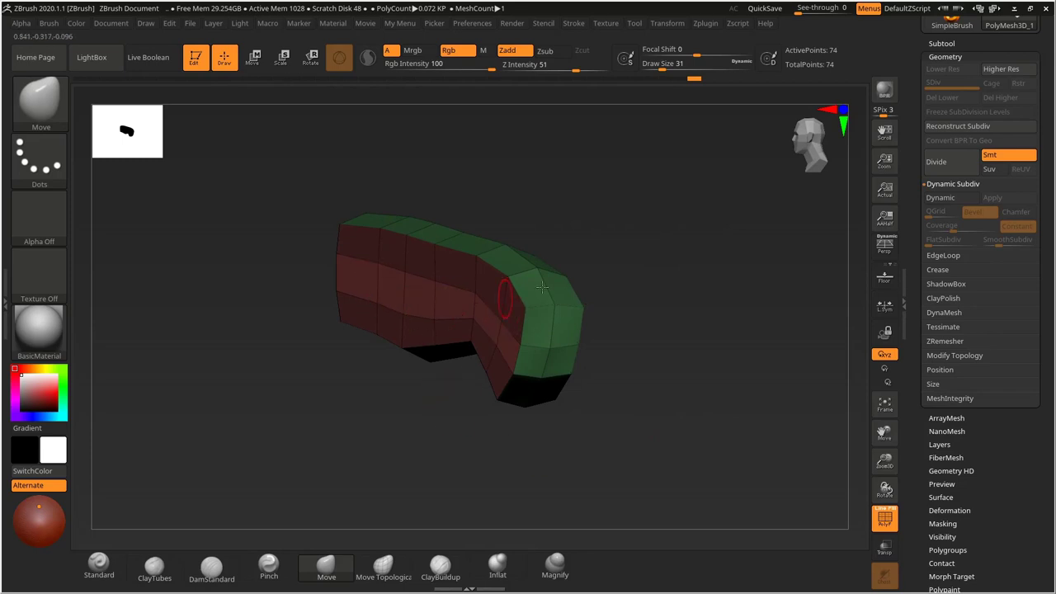
drag(660, 247, 611, 227)
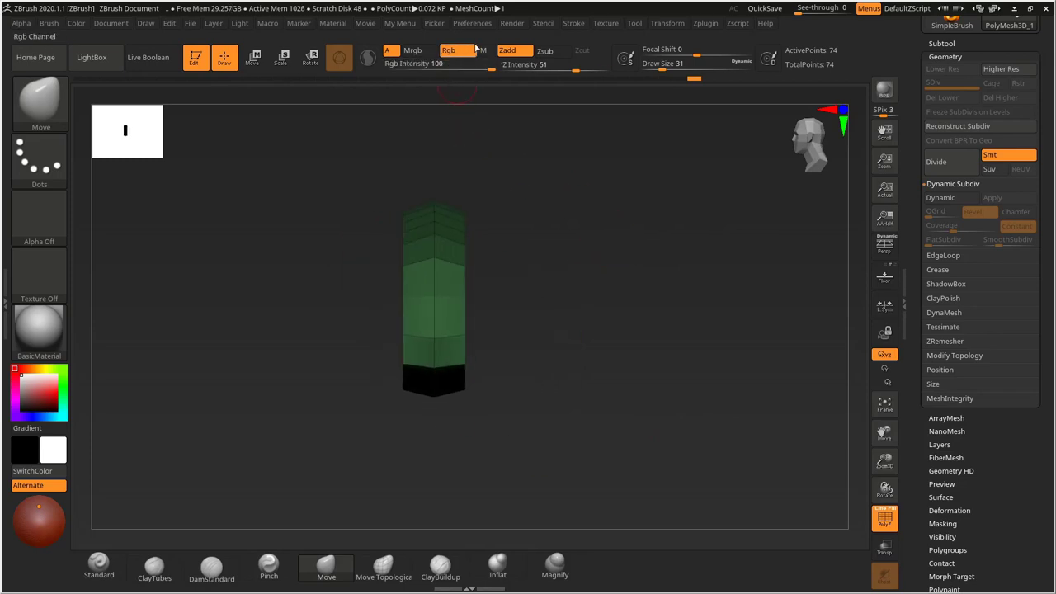
click(282, 57)
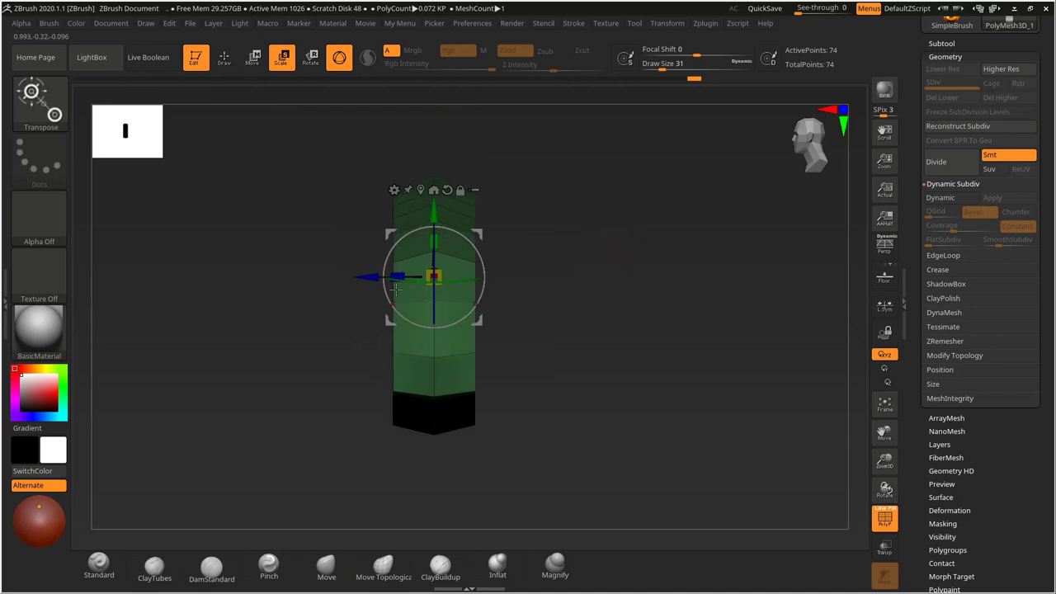
drag(359, 277, 332, 301)
drag(592, 249, 605, 298)
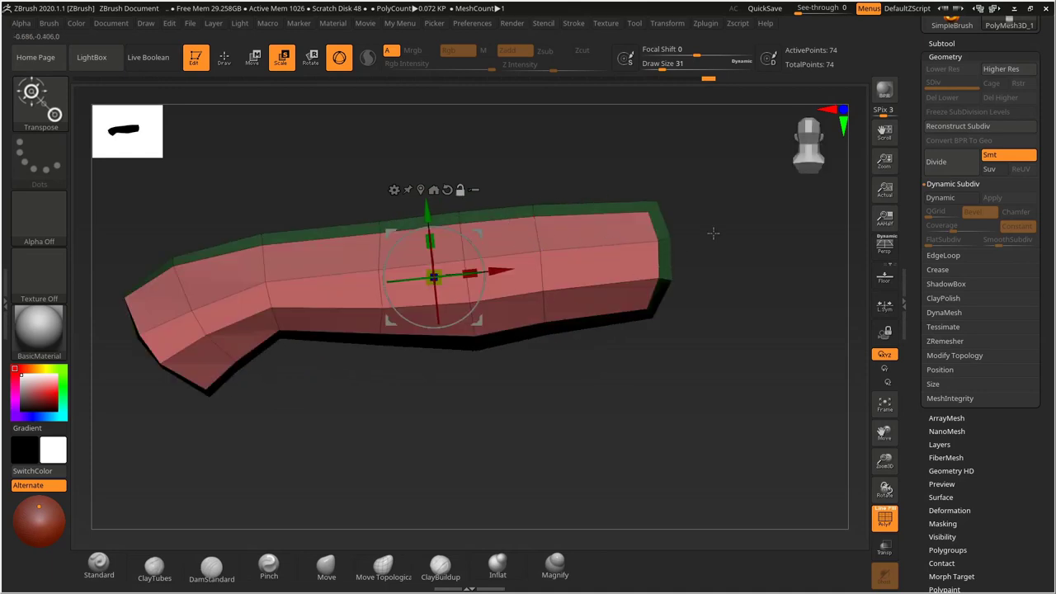
shift+drag(714, 234, 635, 196)
drag(565, 205, 678, 189)
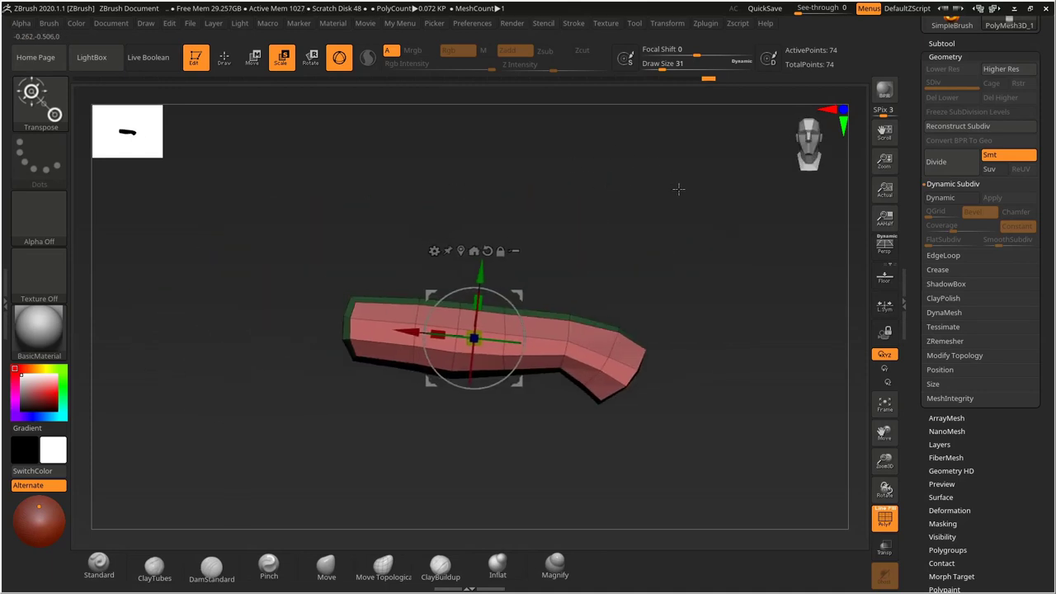
mouse_move(618, 229)
alt+mouse_down()
mouse_move(585, 224)
mouse_move(615, 231)
alt+mouse_up()
mouse_move(677, 247)
alt+mouse_down()
mouse_move(642, 219)
mouse_move(662, 203)
mouse_move(635, 203)
mouse_move(587, 243)
mouse_move(561, 245)
mouse_move(641, 215)
mouse_move(617, 282)
mouse_move(668, 224)
mouse_move(688, 238)
mouse_move(677, 249)
mouse_move(689, 225)
alt+mouse_up()
key(q)
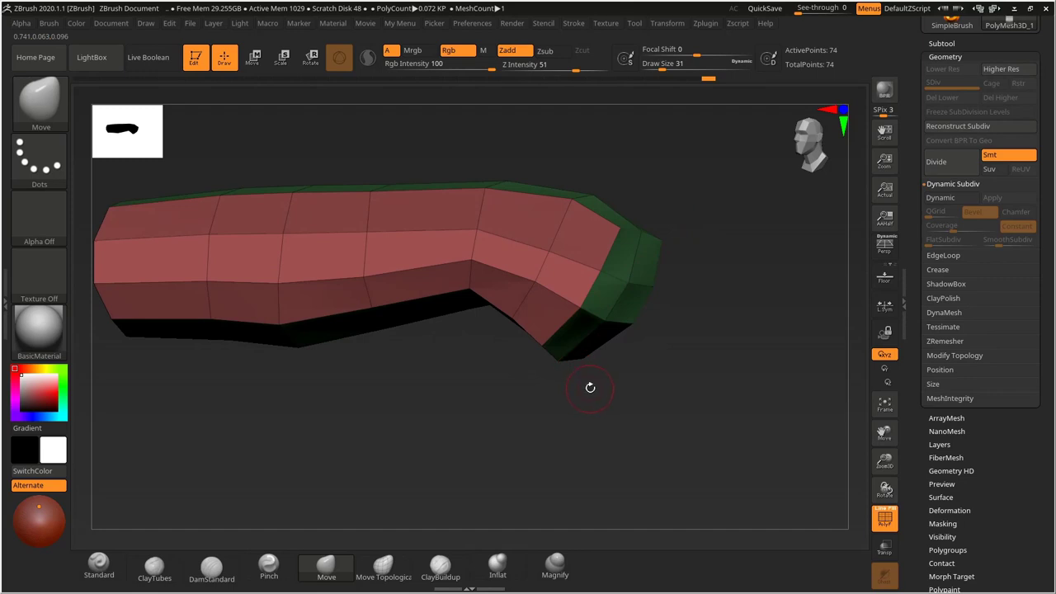
Turn on Dynamic Subdiv to preview the bulged handle smoothed.
drag(590, 387, 657, 205)
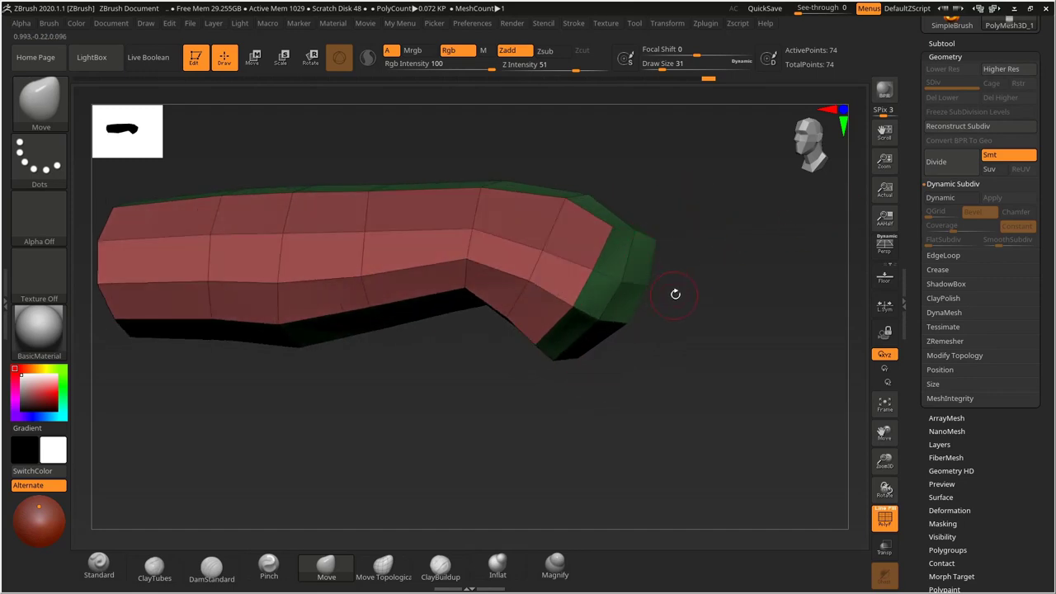
key(d)
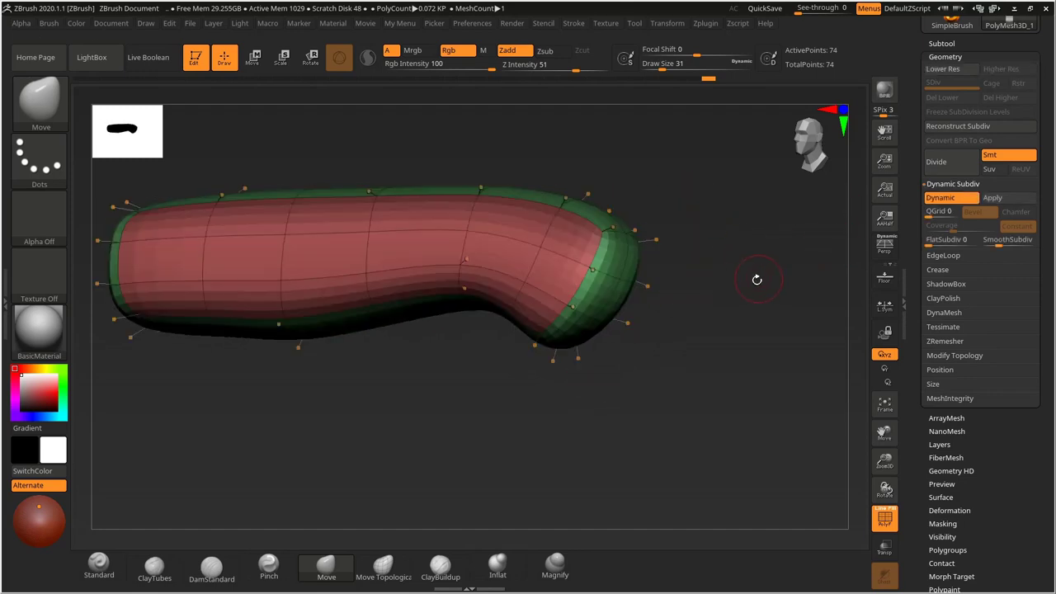
mouse_move(740, 268)
mouse_down()
mouse_move(719, 308)
mouse_move(707, 280)
mouse_move(720, 264)
mouse_move(715, 250)
mouse_move(688, 242)
mouse_move(684, 226)
mouse_move(747, 248)
mouse_up()
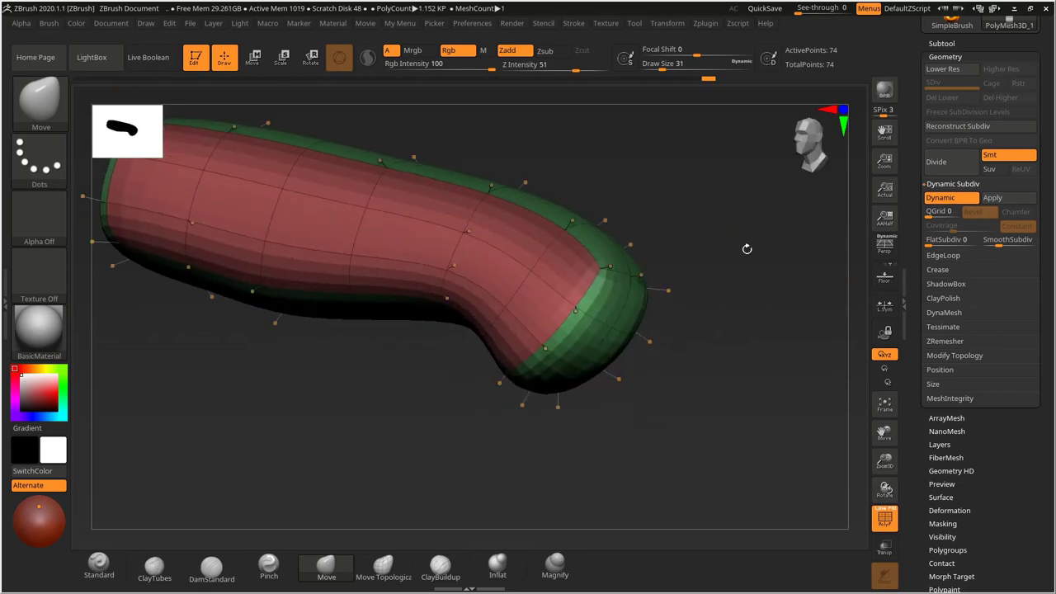
Crease the handle's hard edges with a crease tolerance of 45, checking them from several angles.
click(937, 270)
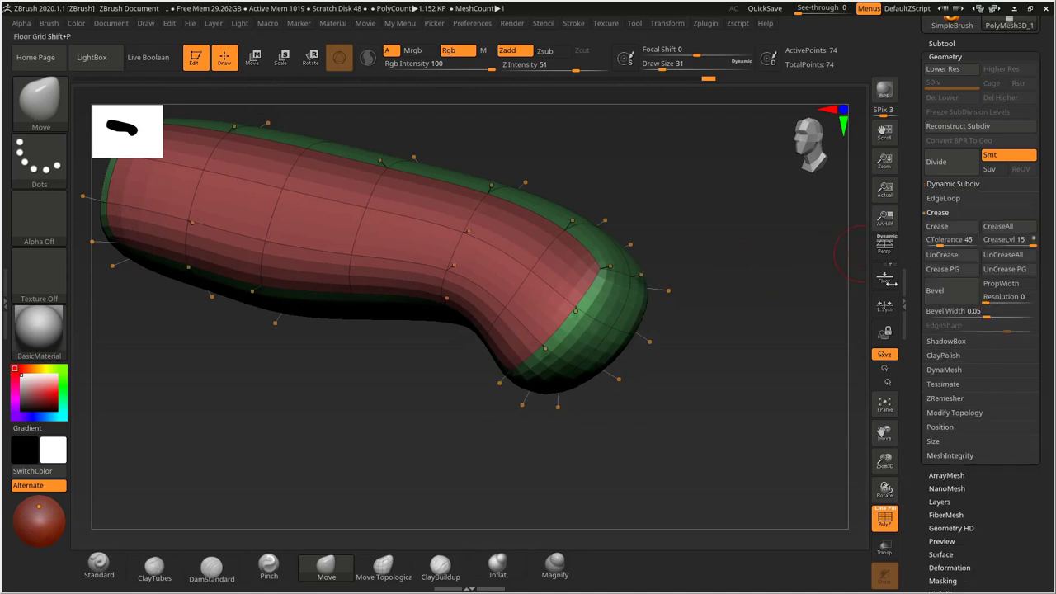
drag(789, 286, 760, 272)
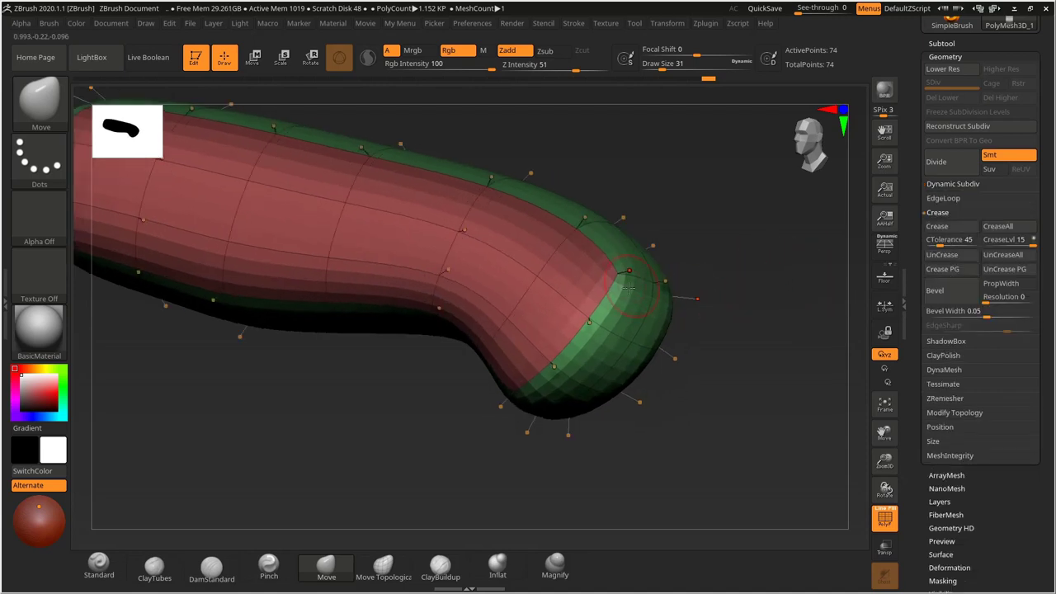
alt+drag(722, 227, 781, 263)
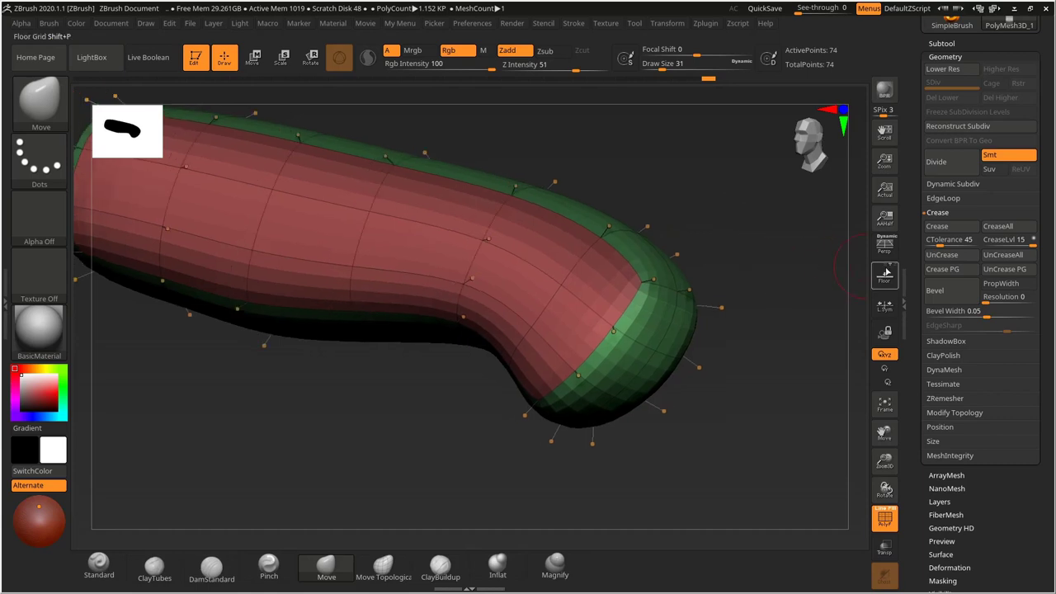
click(943, 232)
drag(745, 220, 518, 269)
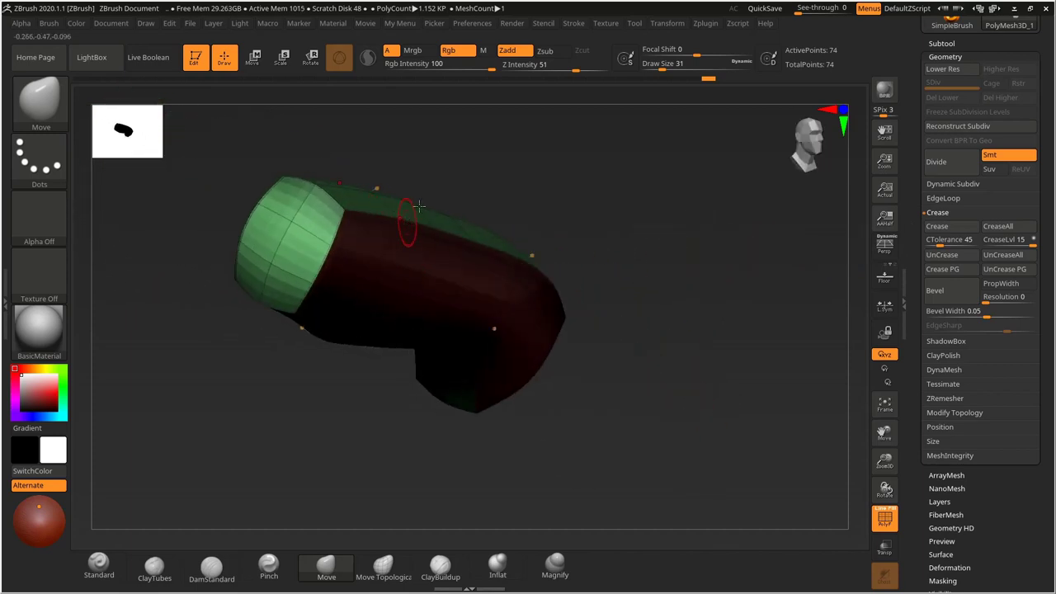
drag(419, 205, 509, 218)
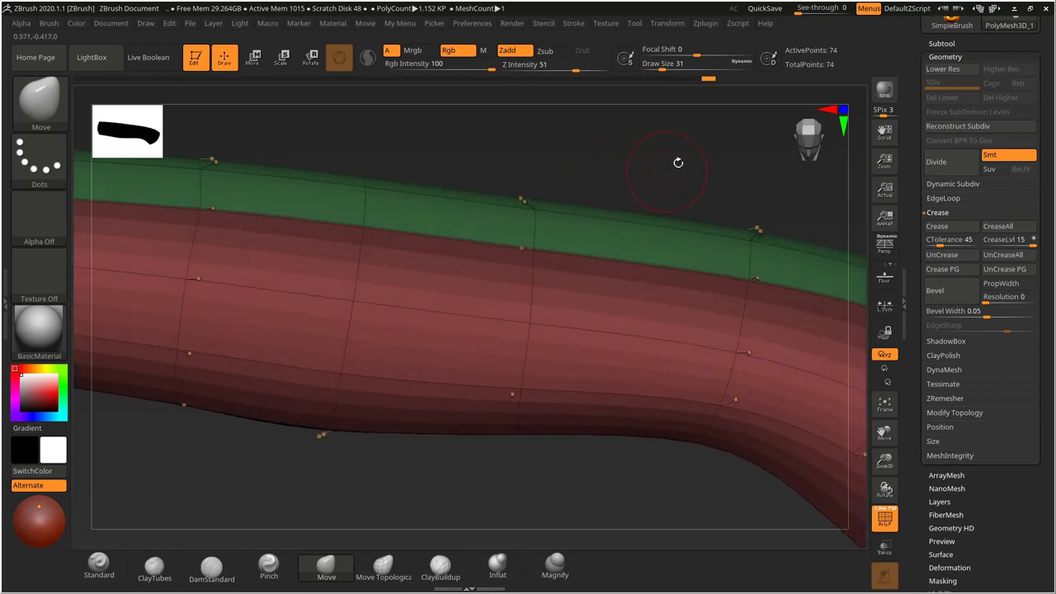
drag(678, 162, 652, 186)
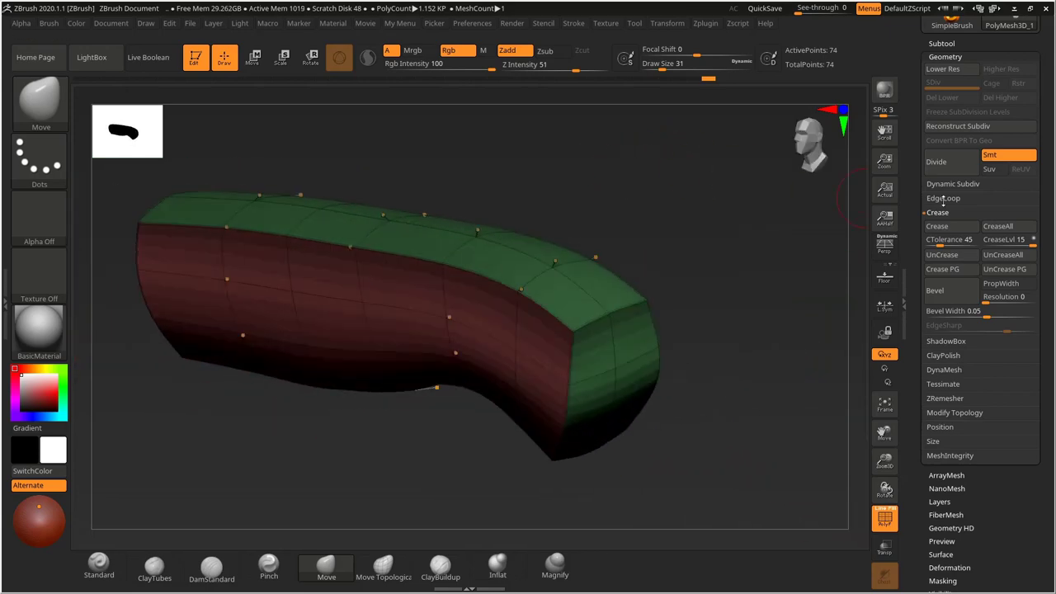
Examine the creased edges at the handle's curved end up close, hiding the polyframe to judge the surface.
click(953, 183)
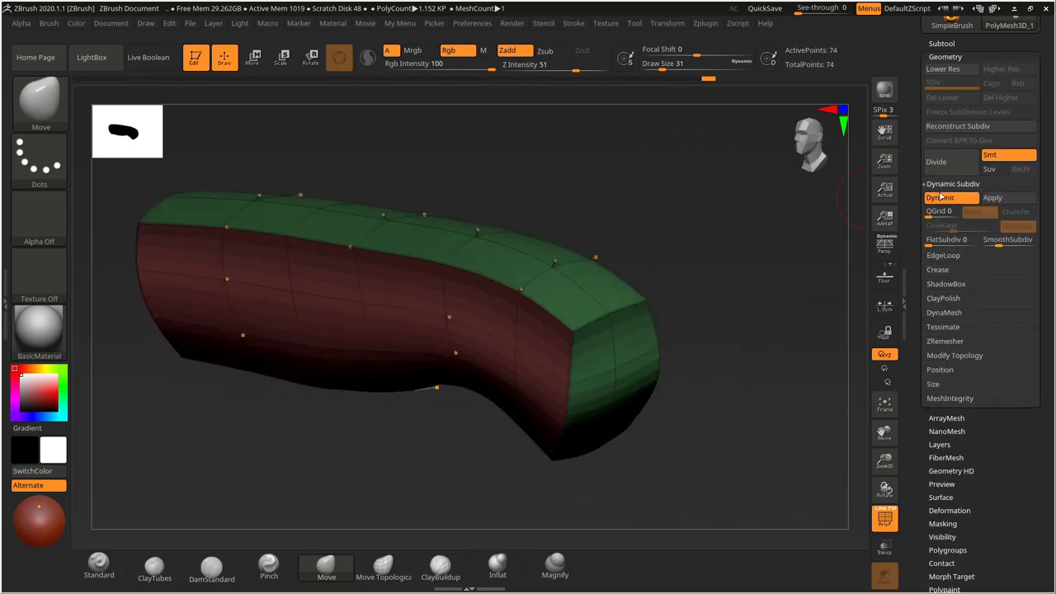
click(954, 184)
mouse_move(647, 246)
mouse_down()
mouse_move(632, 206)
mouse_move(684, 217)
mouse_move(528, 201)
mouse_move(566, 285)
mouse_move(614, 283)
mouse_up()
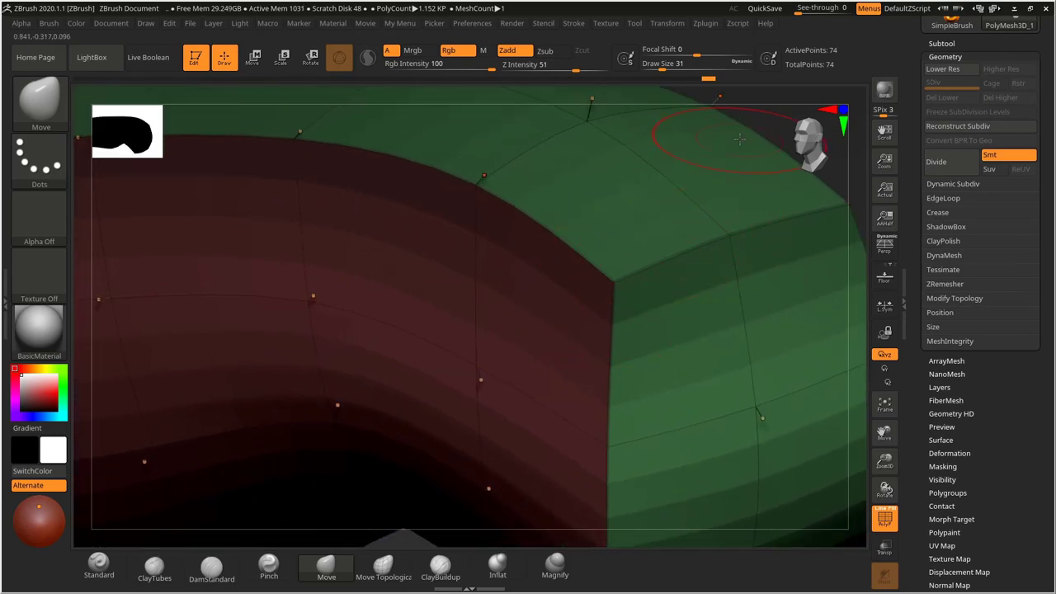
alt+drag(763, 120, 629, 184)
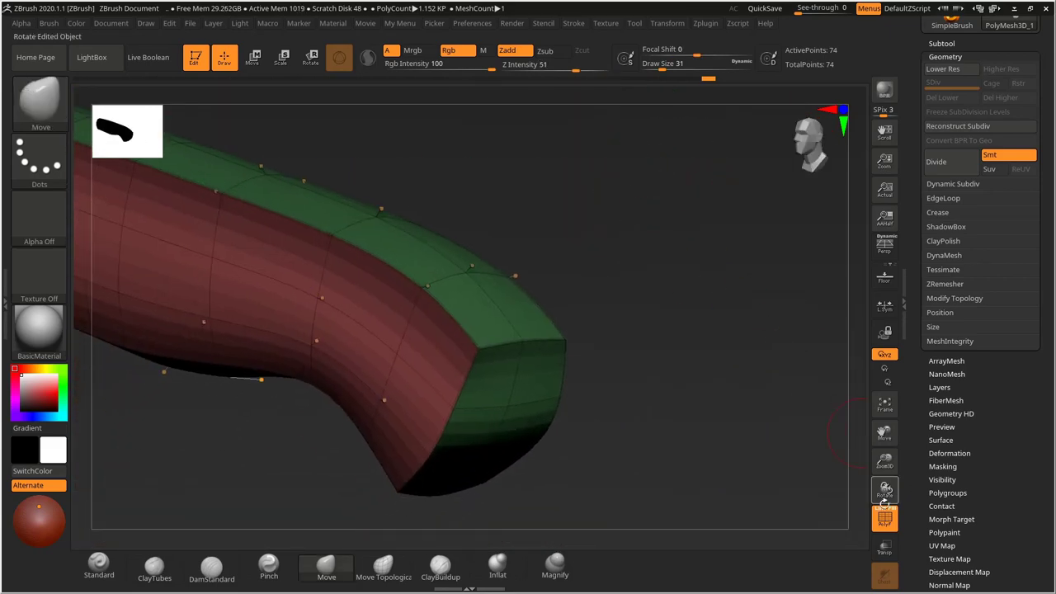
click(884, 518)
drag(613, 274, 649, 243)
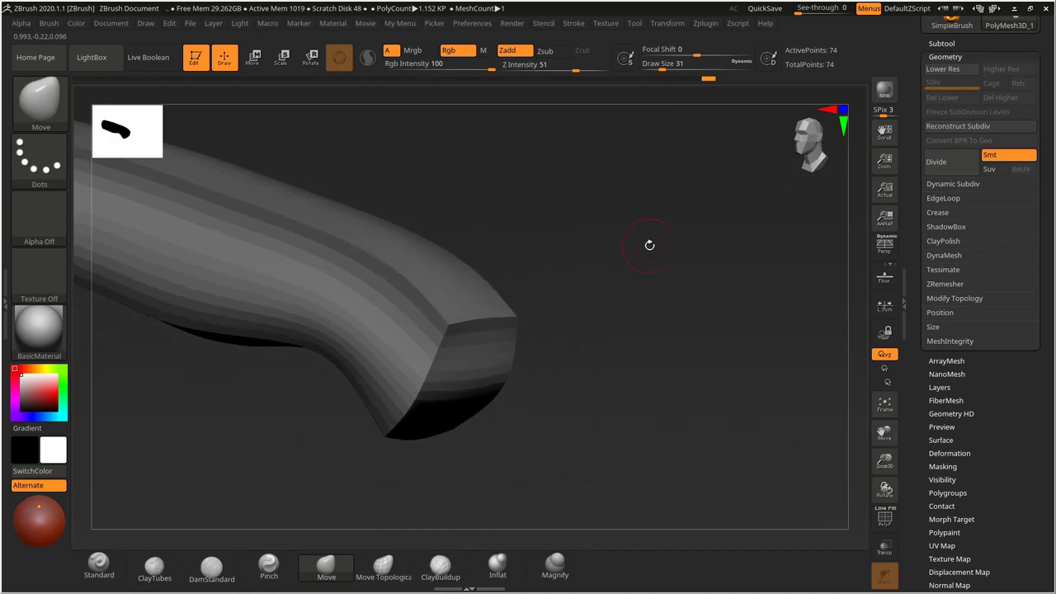
Set the Dynamic Subdiv SmoothSubdiv level to 3 for a finer handle surface.
click(953, 185)
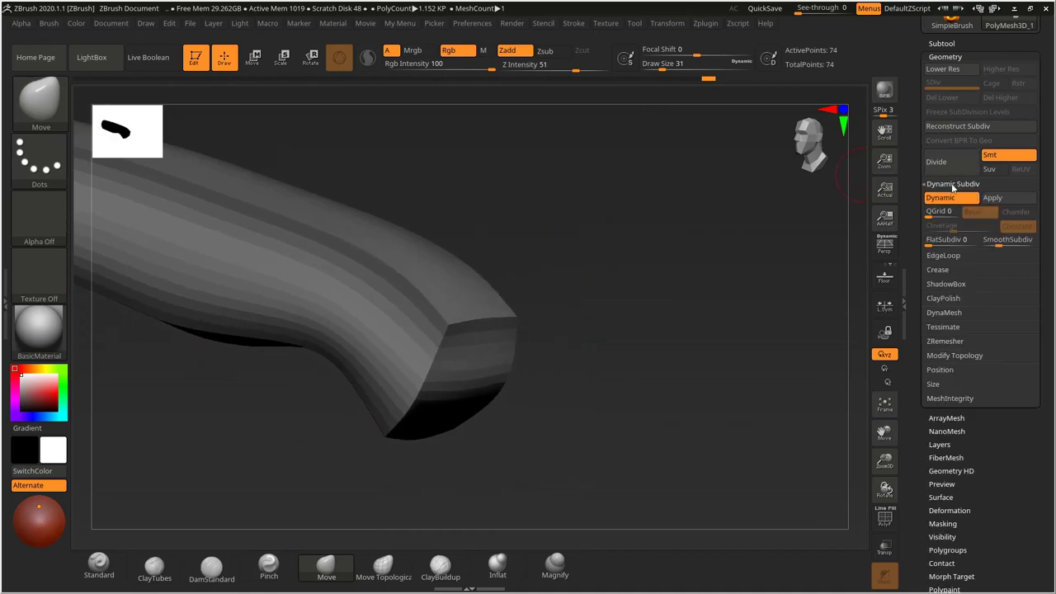
click(998, 242)
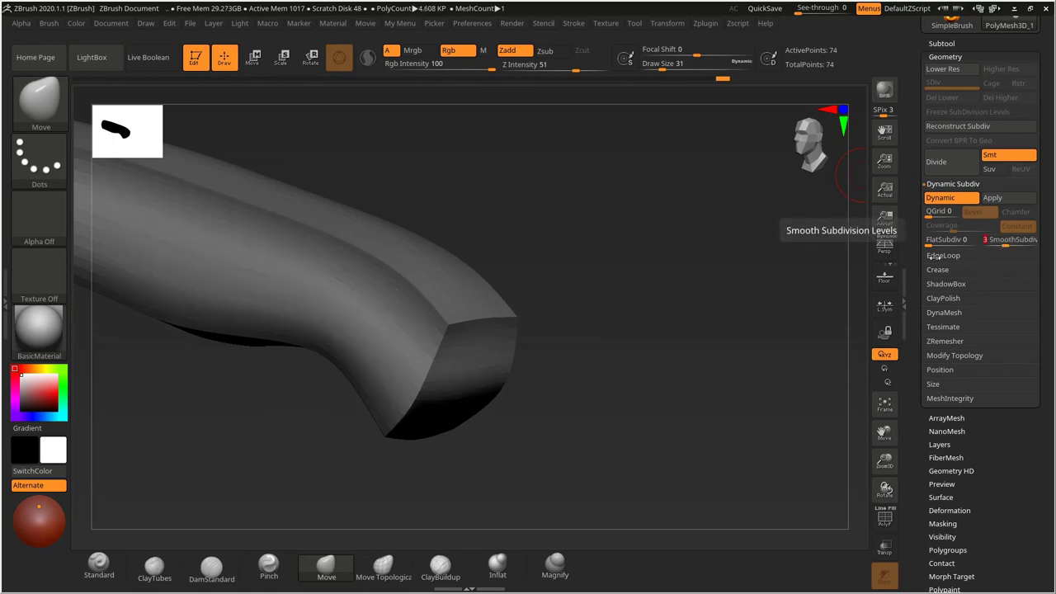
alt+drag(569, 245, 617, 274)
drag(551, 193, 604, 200)
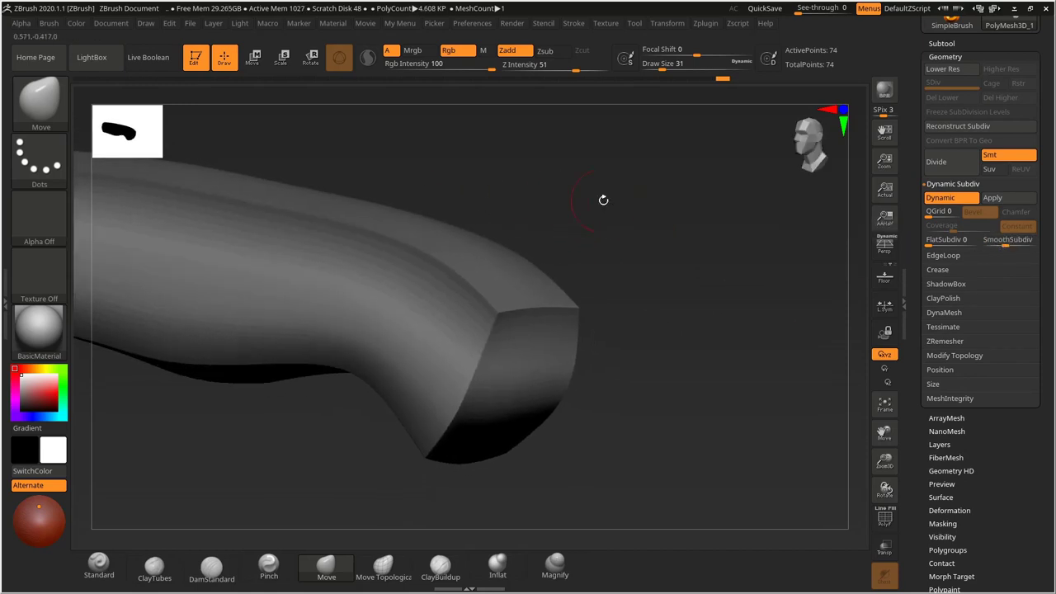
Show the polyframe again and set the handle's crease level to 1 to soften the creased edges.
click(939, 269)
drag(682, 300, 530, 328)
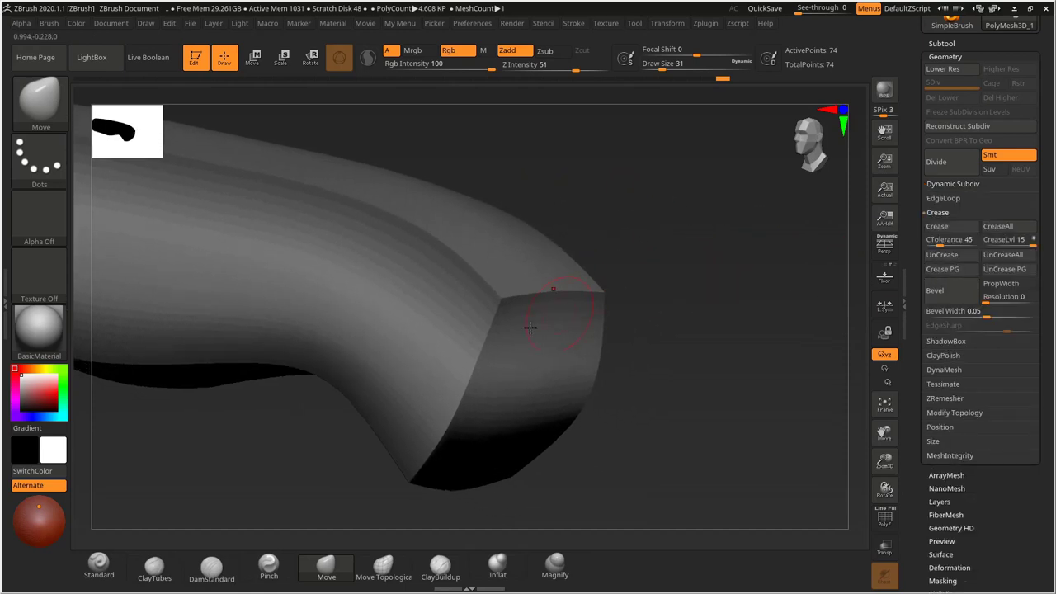
click(884, 518)
drag(688, 311, 750, 283)
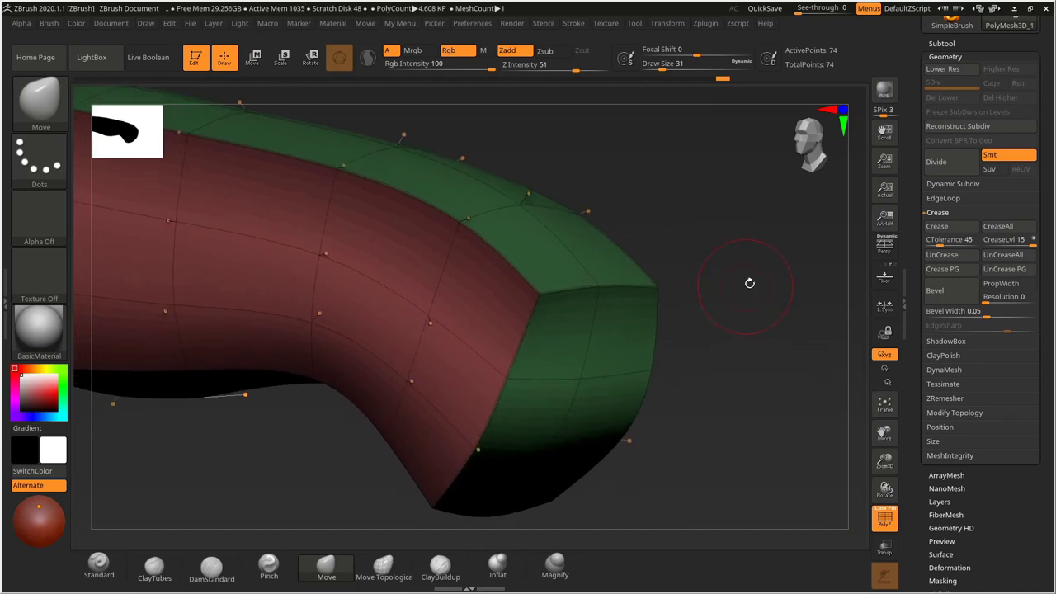
click(1005, 240)
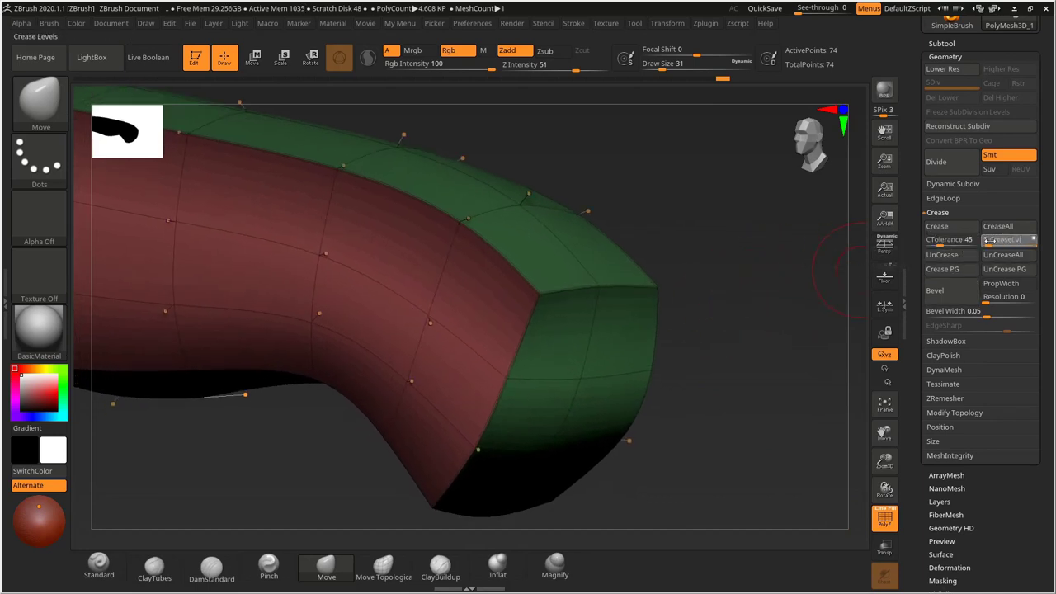
drag(988, 239, 985, 239)
drag(713, 262, 809, 257)
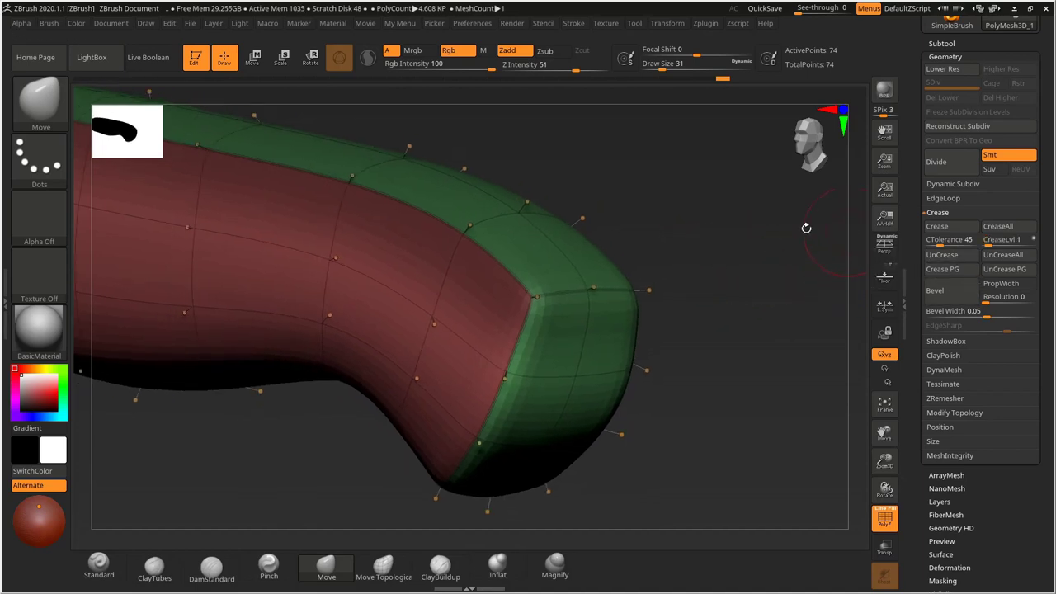
Hide the polyframe and inspect the softened handle edges from several angles.
drag(688, 255, 667, 278)
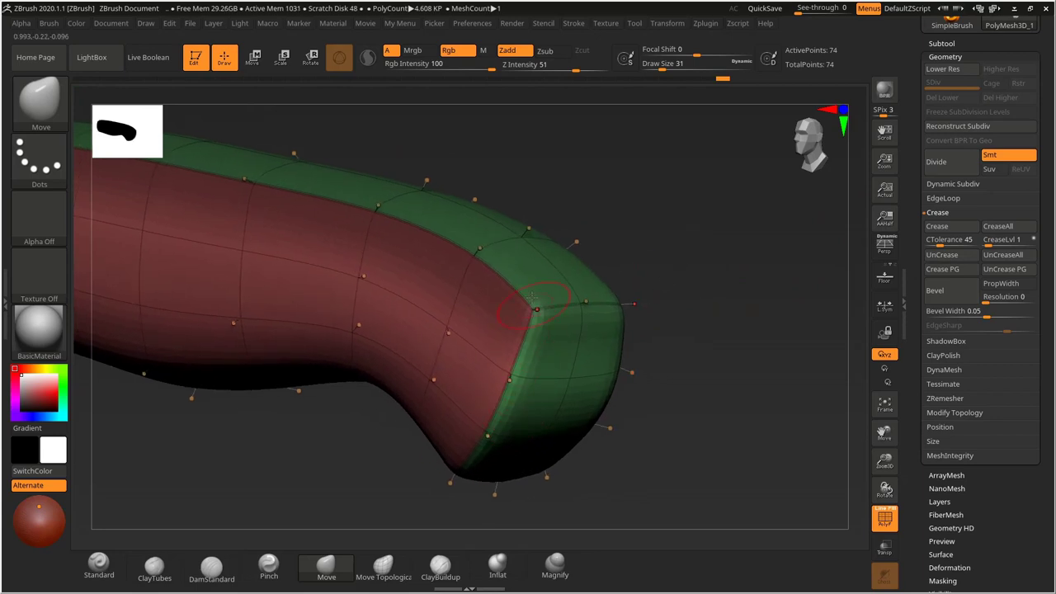
click(884, 517)
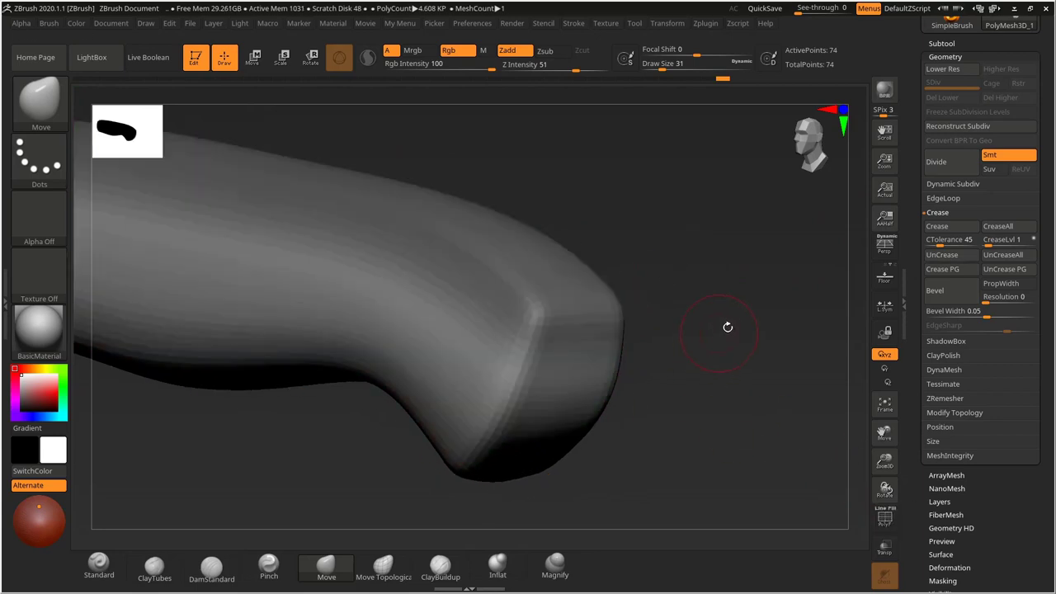
drag(728, 328, 512, 421)
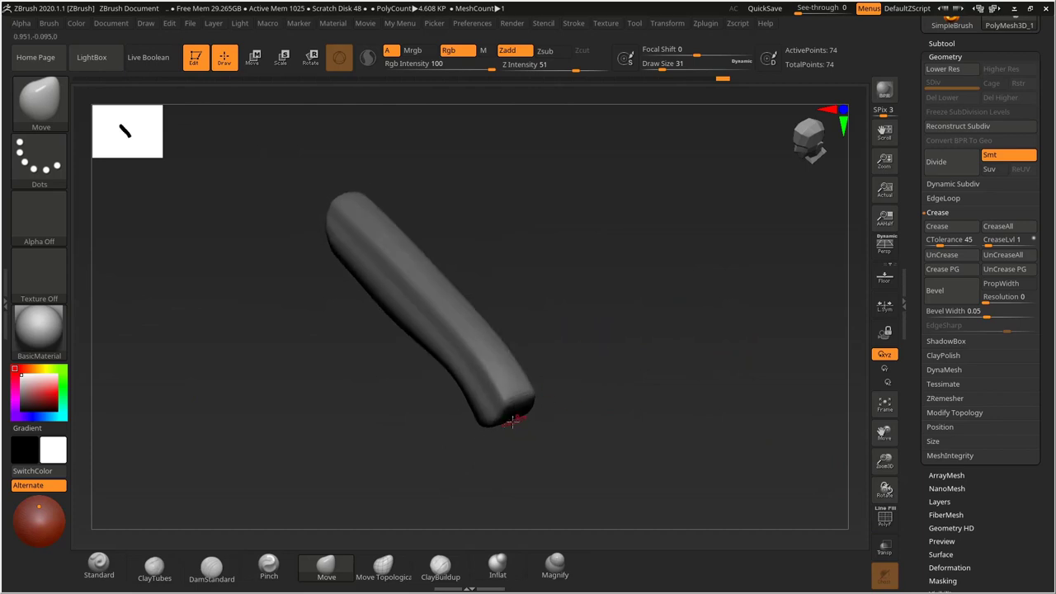
Try removing all creases from the handle, and undo it.
drag(561, 316, 548, 397)
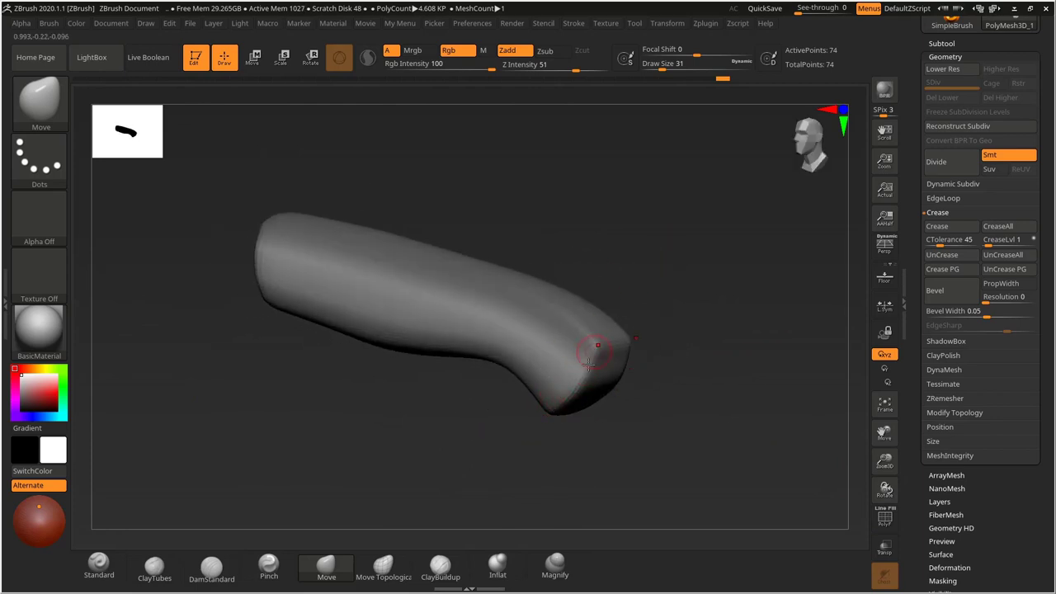
click(1004, 255)
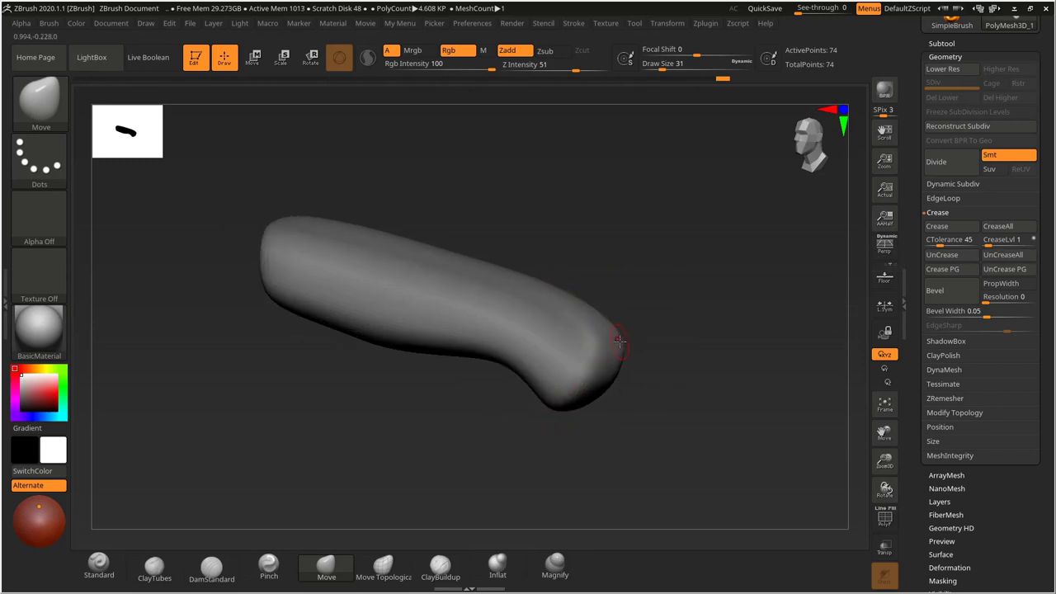
key(ctrl+z)
drag(703, 290, 844, 242)
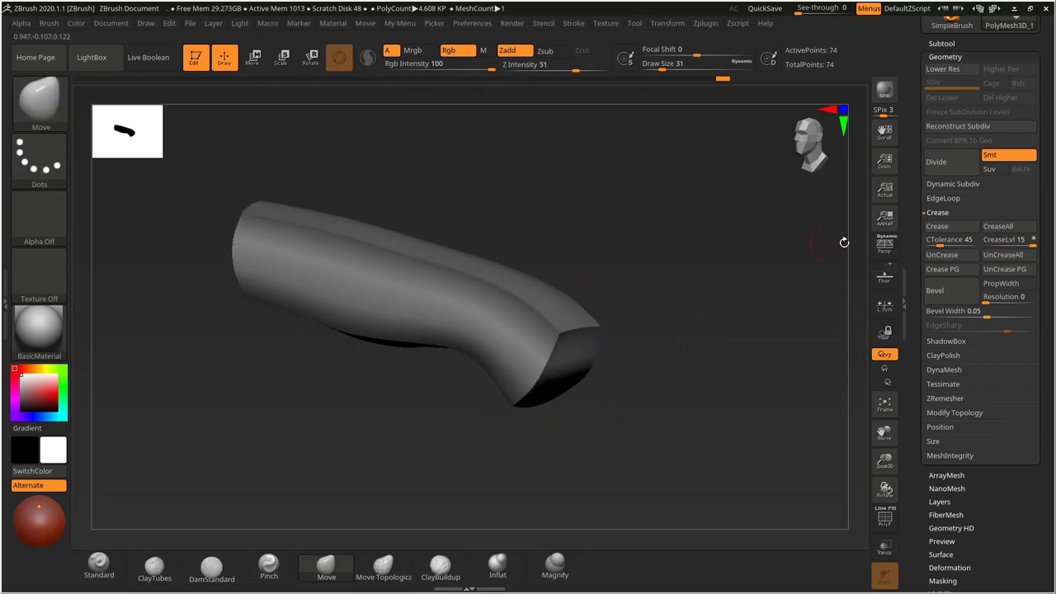
Set the handle's crease level to 2 to tighten its creased edges.
click(939, 212)
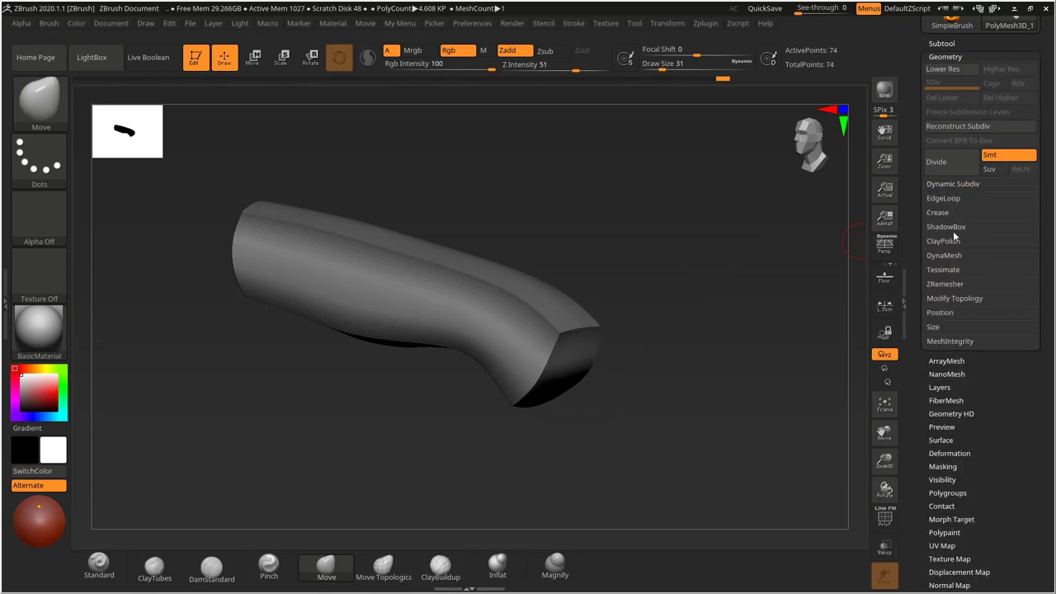
click(950, 214)
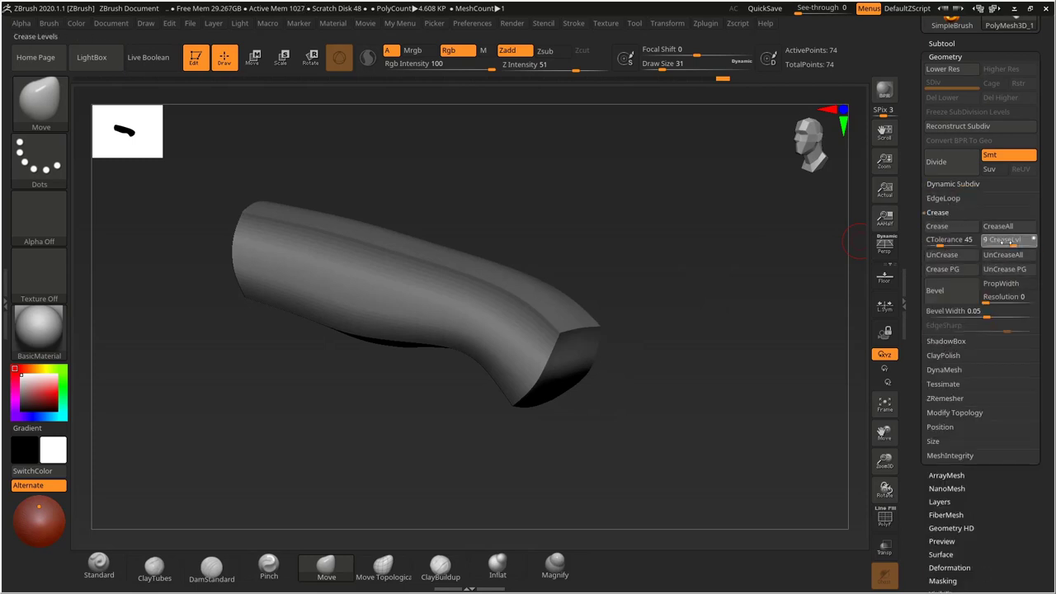
drag(989, 244, 988, 243)
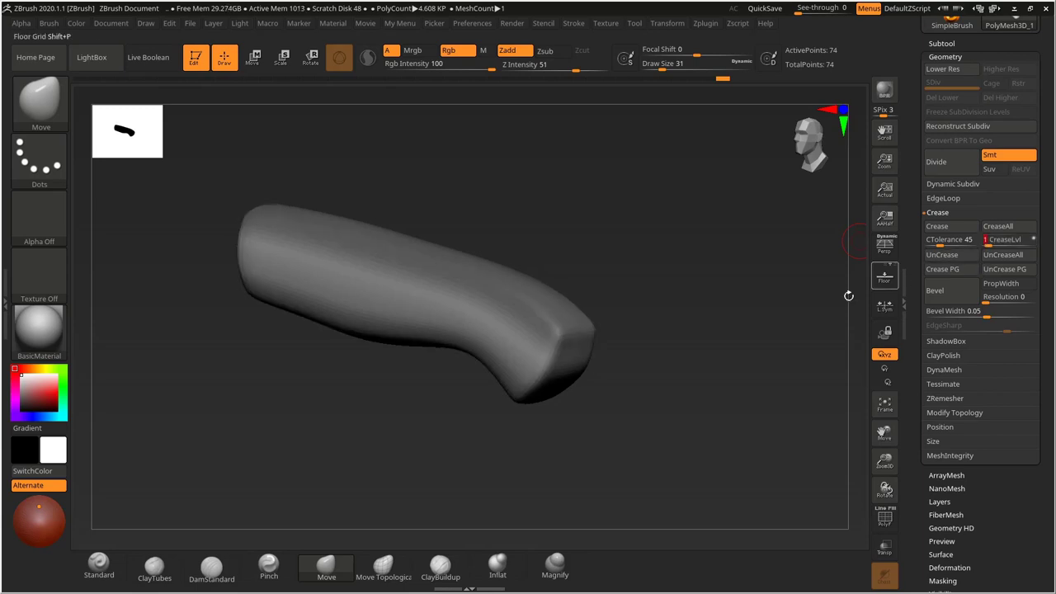
mouse_move(634, 271)
alt+mouse_down()
mouse_move(603, 261)
mouse_move(627, 281)
alt+mouse_up()
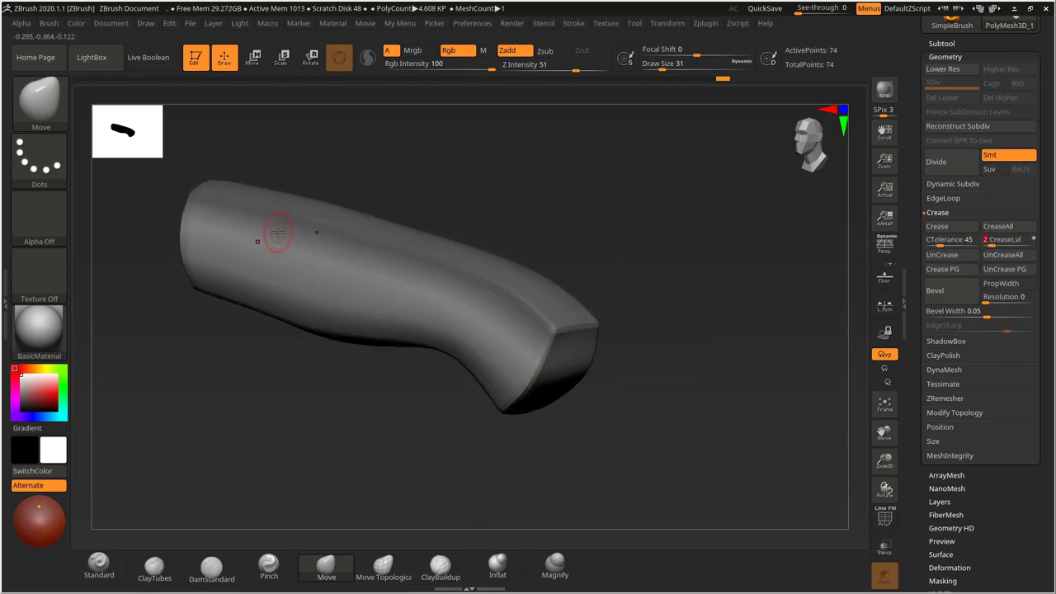
drag(541, 406, 515, 345)
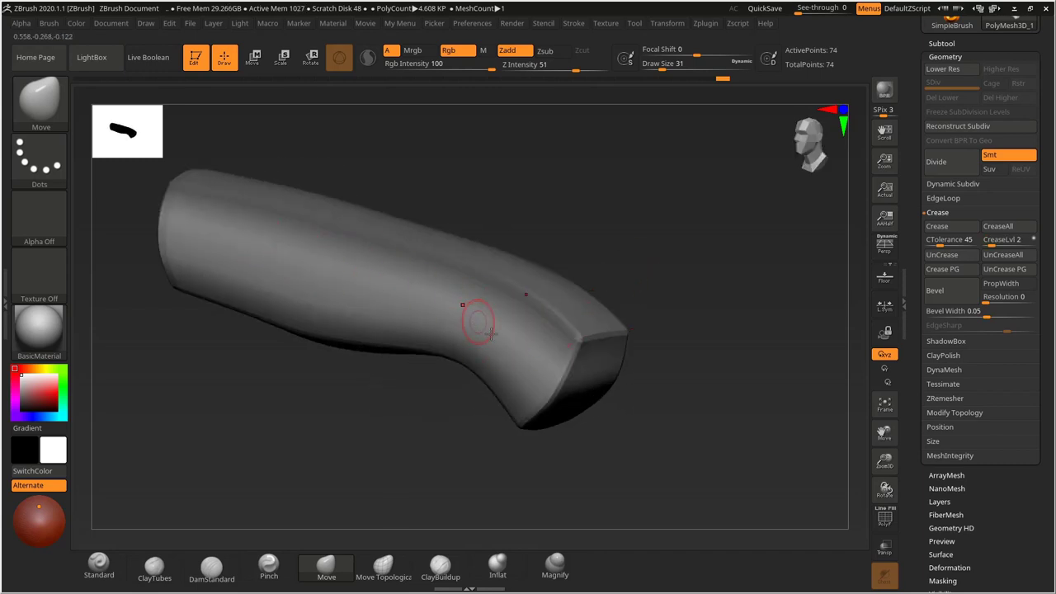
Raise the Dynamic Subdiv SmoothSubdiv level to 4 and check the handle's smoother surface.
click(954, 184)
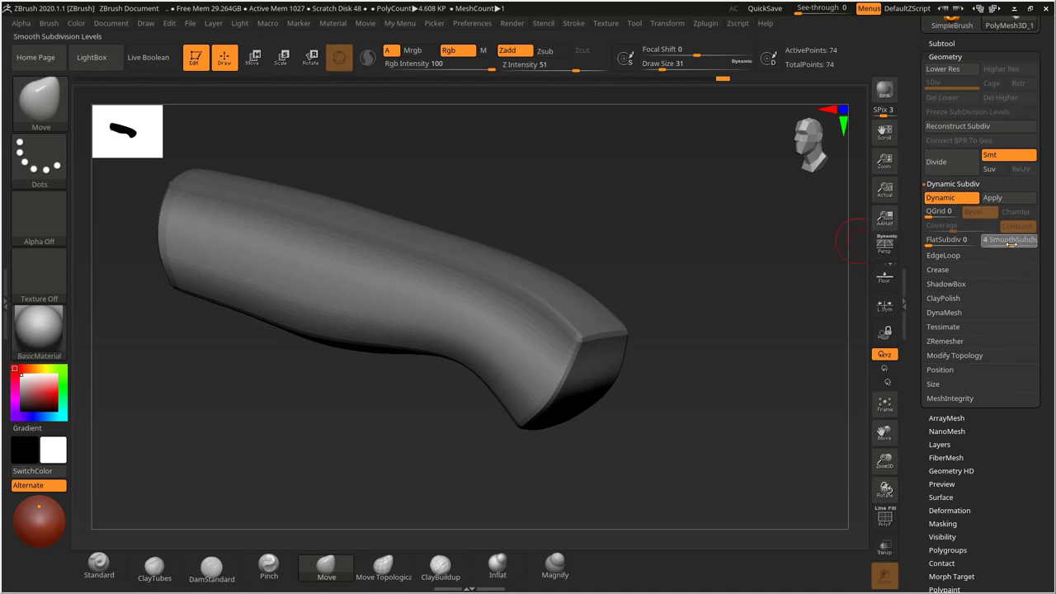
drag(1011, 240, 1011, 241)
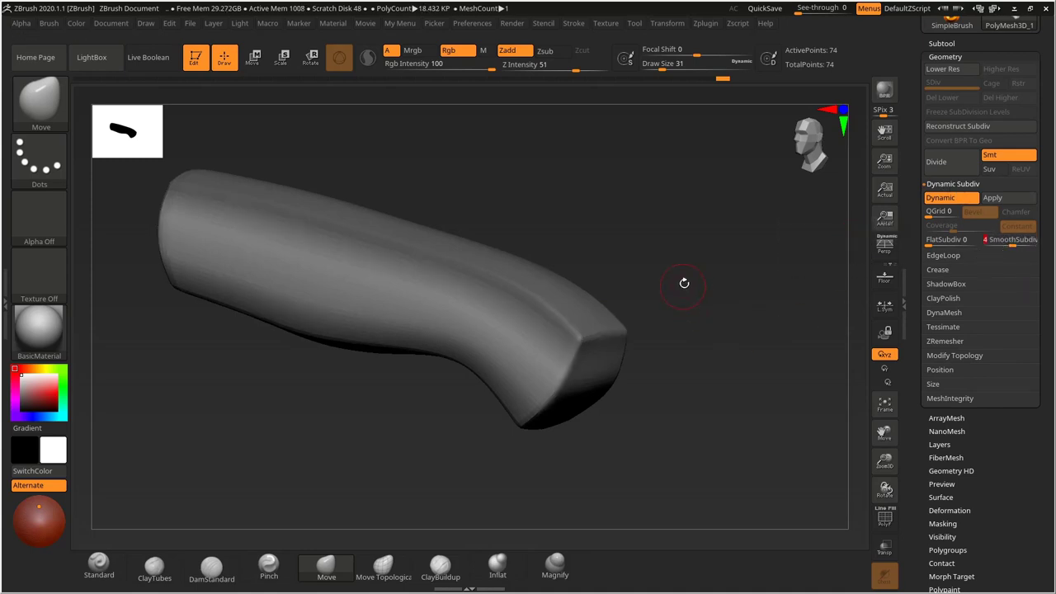
mouse_move(684, 283)
mouse_down()
mouse_move(618, 252)
mouse_move(688, 267)
mouse_move(661, 255)
mouse_move(616, 255)
mouse_move(620, 231)
mouse_move(626, 238)
mouse_move(401, 264)
mouse_move(596, 217)
mouse_move(669, 227)
mouse_move(680, 249)
mouse_move(568, 214)
mouse_move(608, 236)
mouse_move(512, 385)
mouse_up()
key(ctrl)
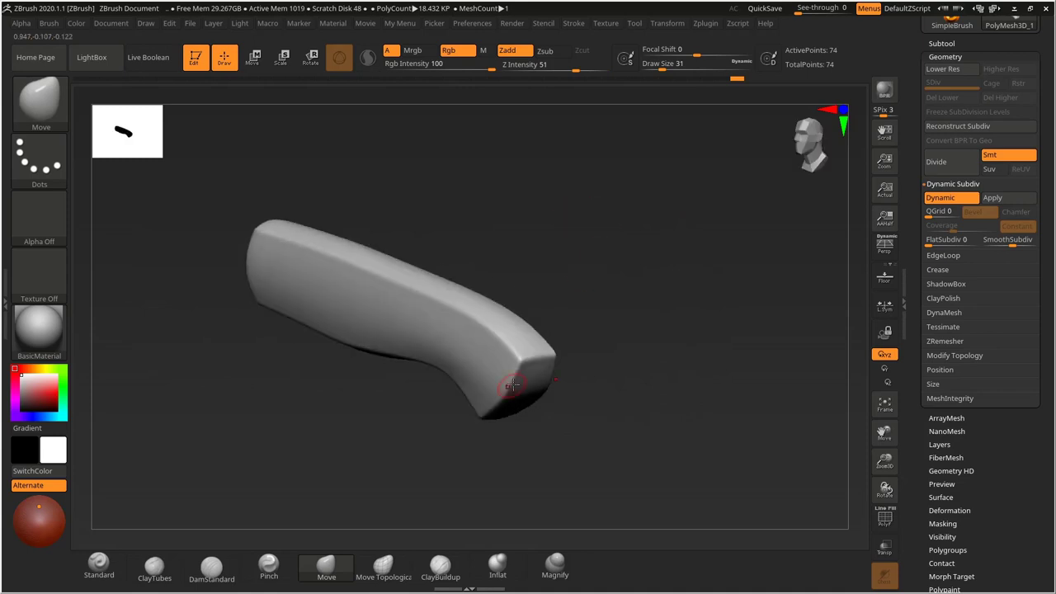
drag(625, 278, 599, 261)
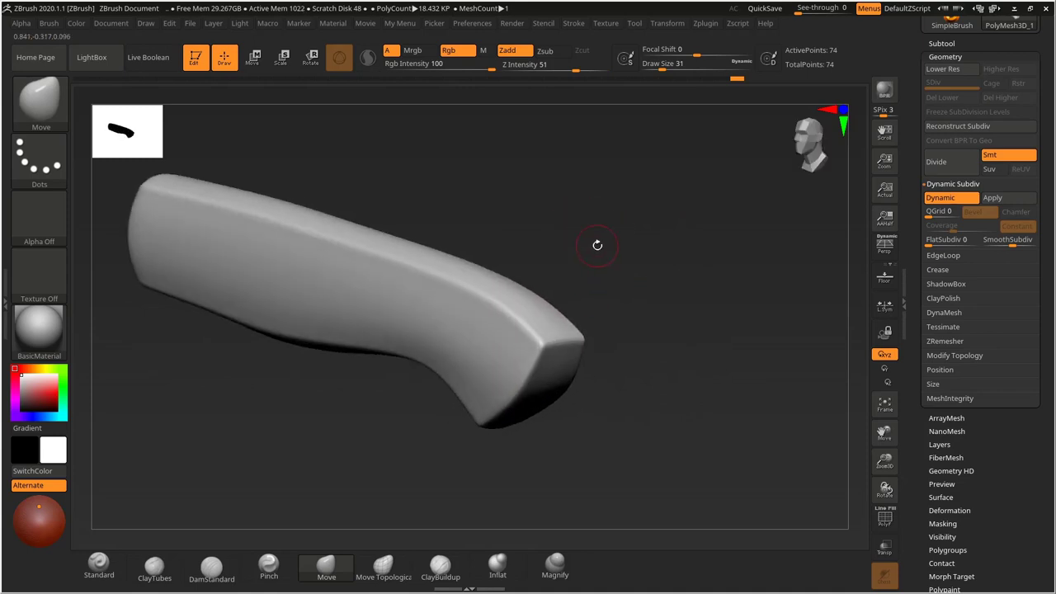
Check the Knife.png reference photo in Photos, and compare the creased curved end of the handle with it up close.
drag(1055, 94, 385, 97)
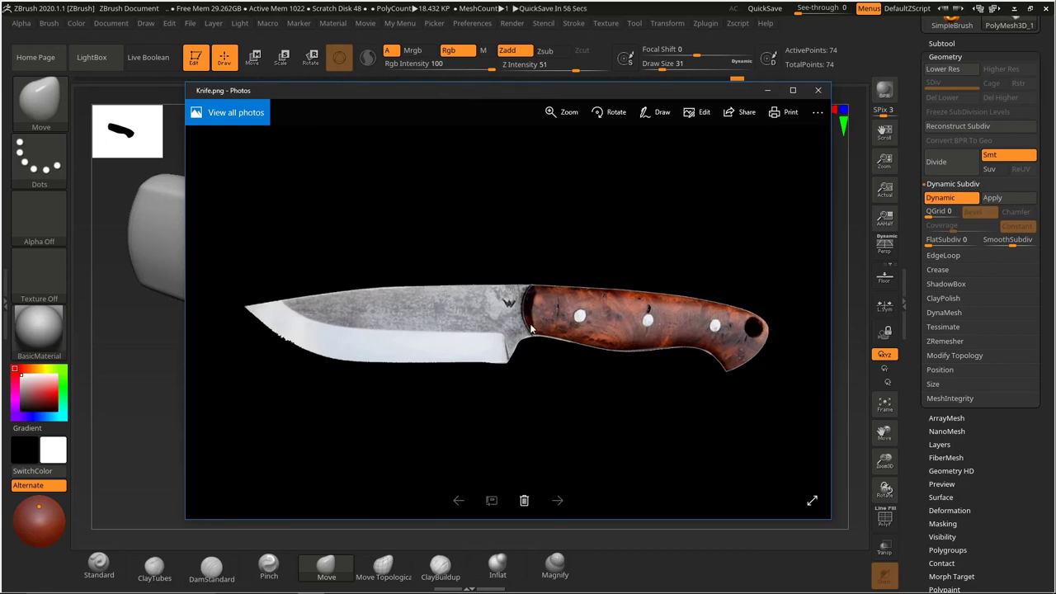
click(769, 90)
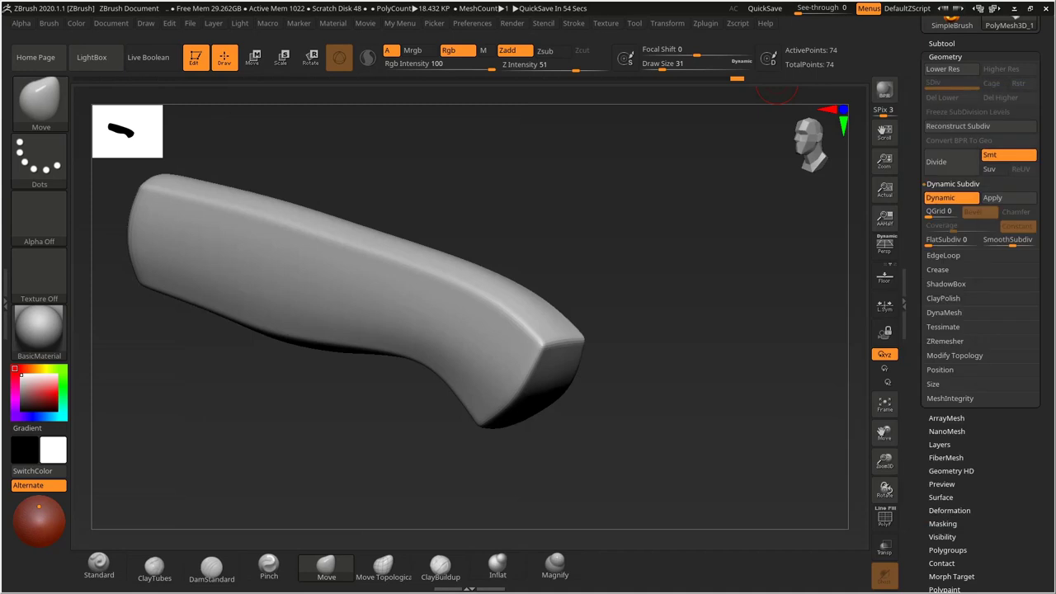
drag(696, 279, 717, 239)
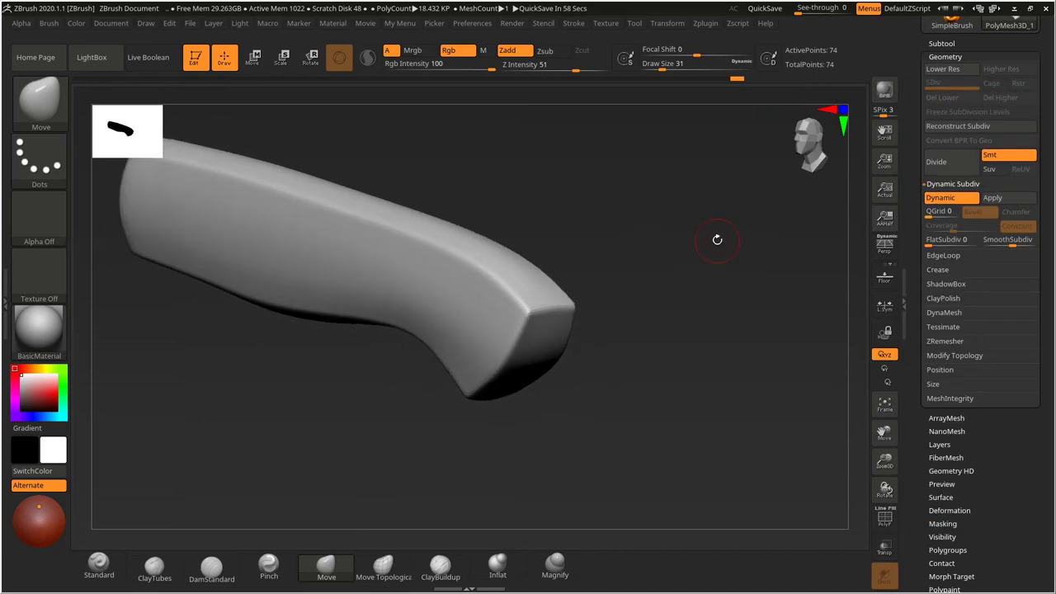
alt+drag(642, 305, 574, 314)
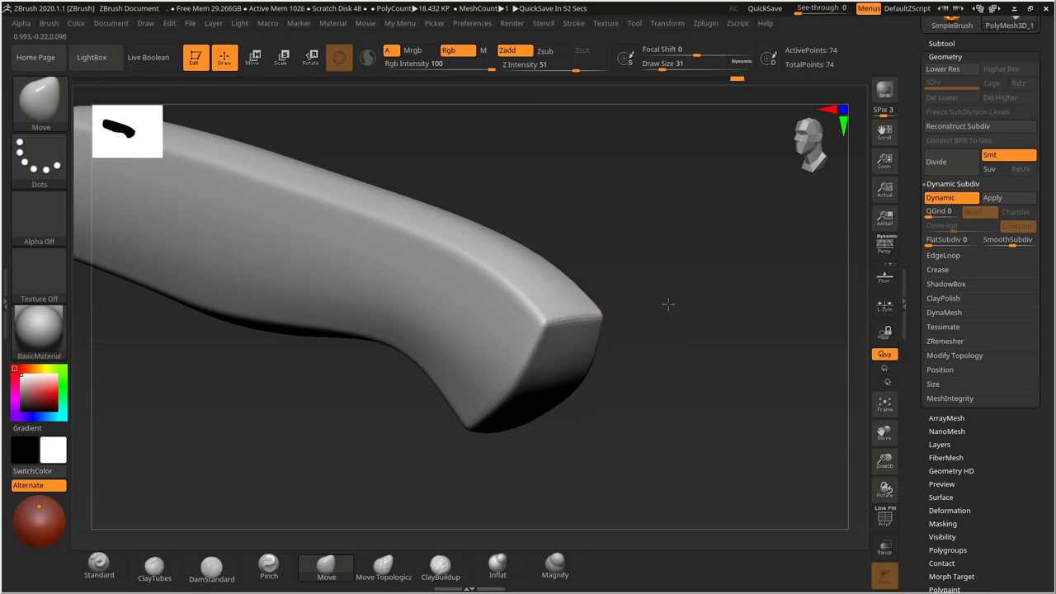
drag(668, 304, 581, 306)
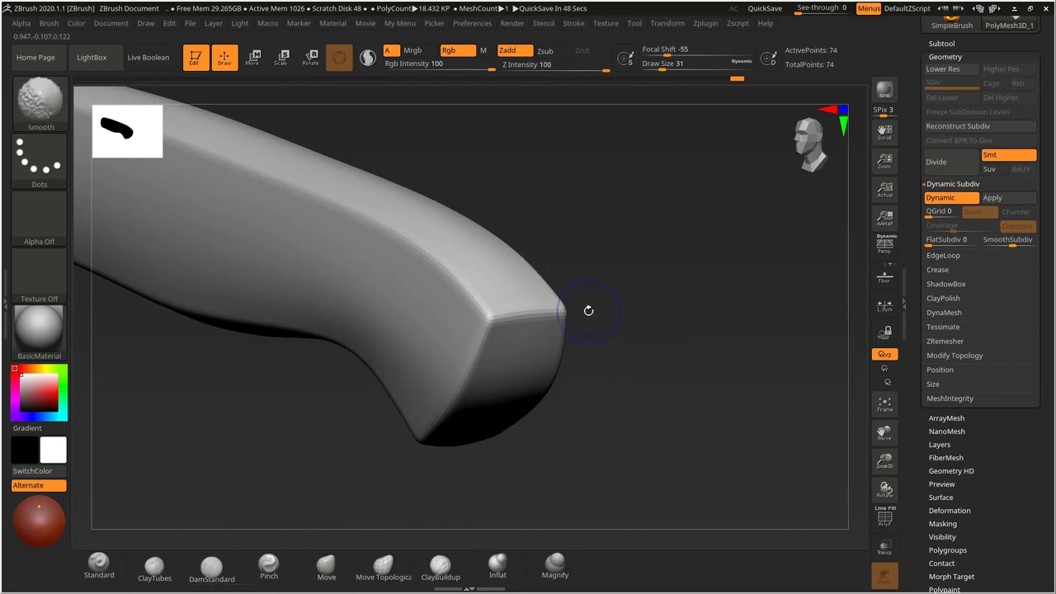
Show the polyframe and uncrease the edge across the top of the handle's curved end with ZModeler's Crease action targeting Edge.
click(885, 517)
drag(611, 302, 676, 254)
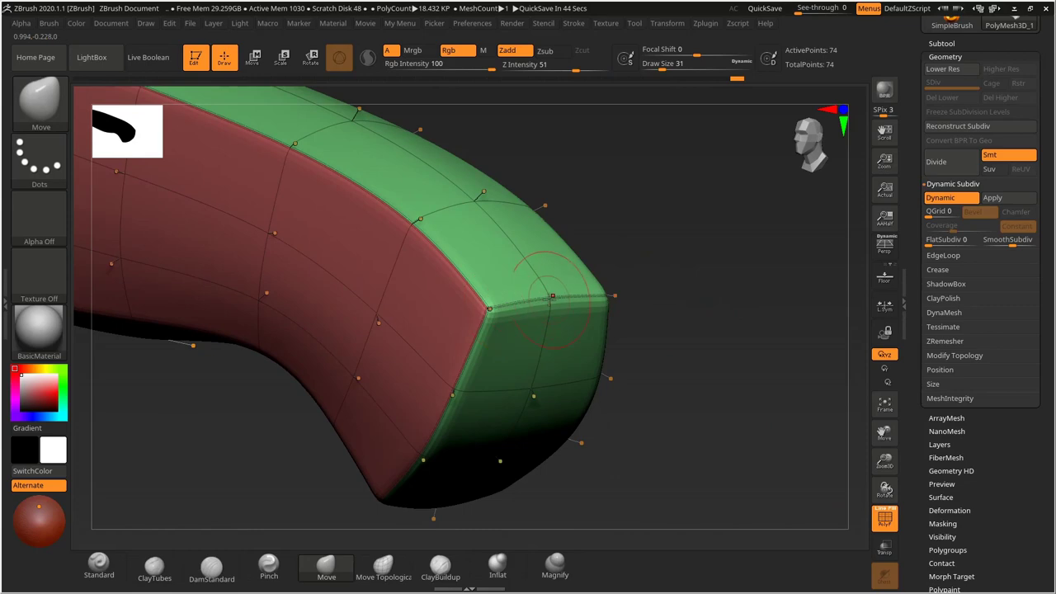
click(53, 111)
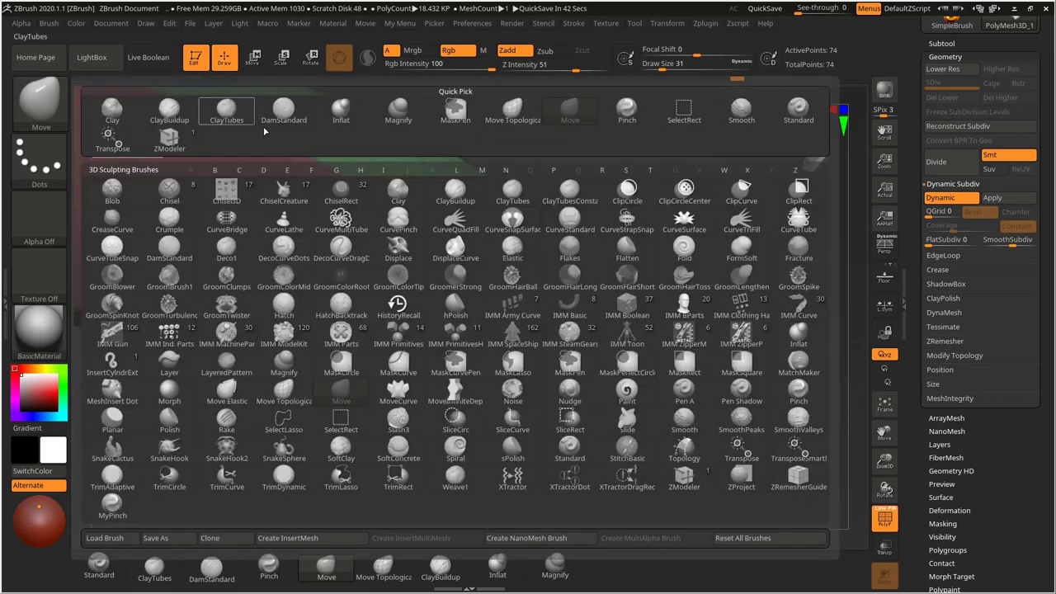
click(169, 141)
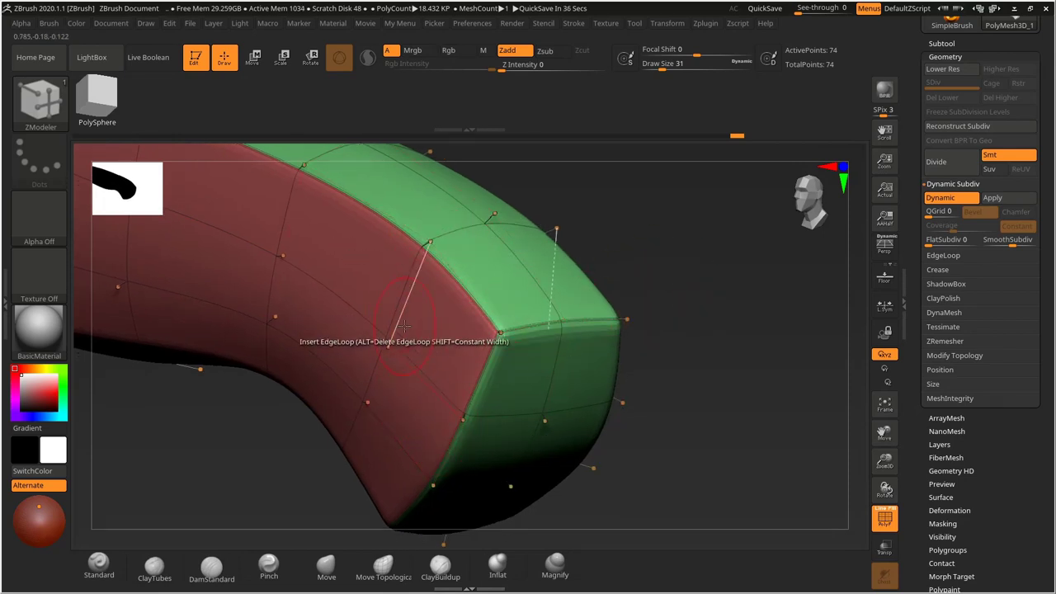
key(space)
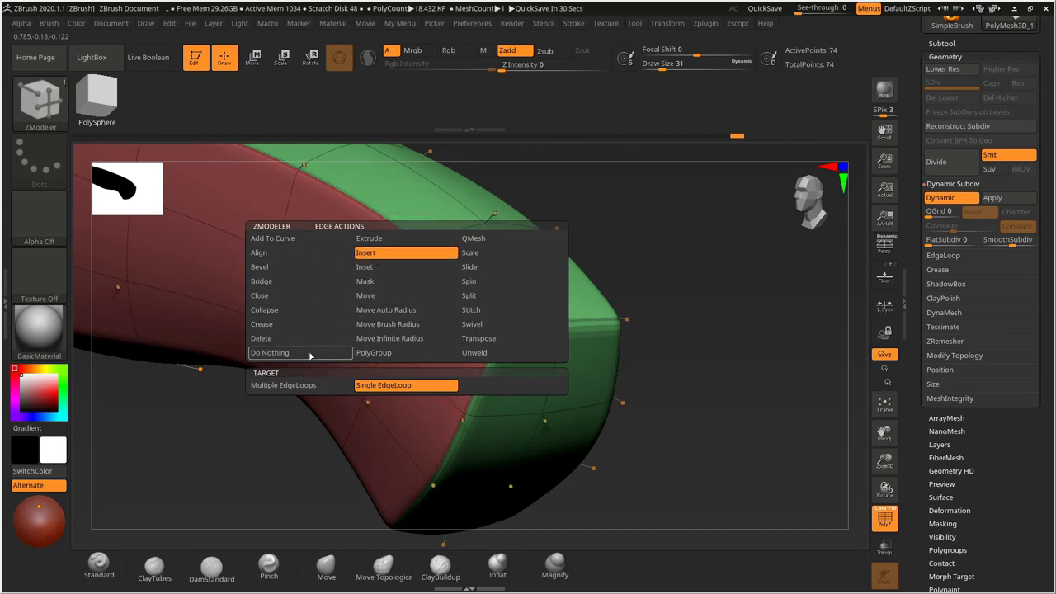
click(271, 325)
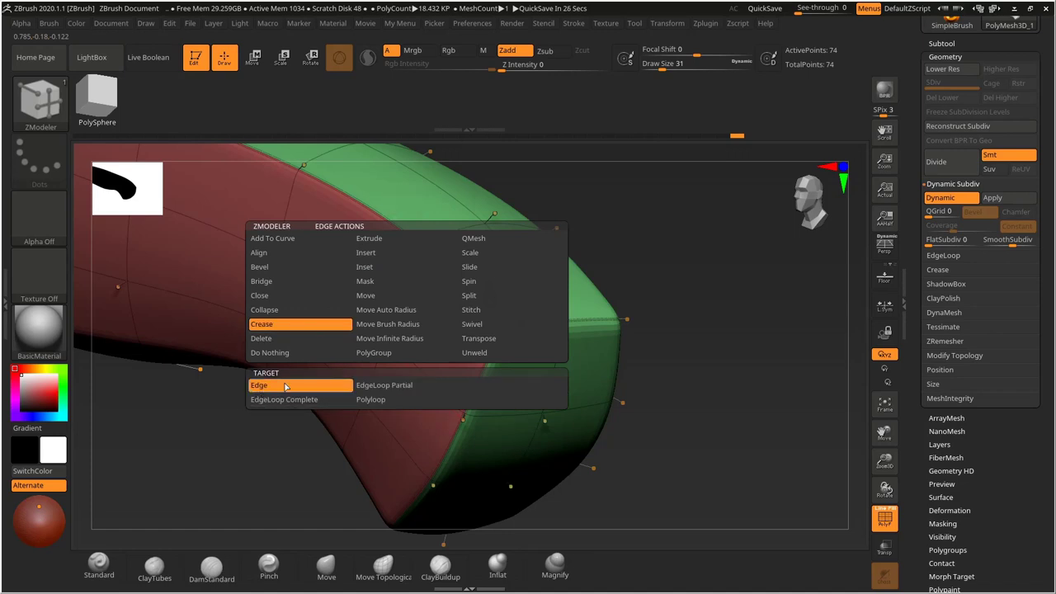
drag(678, 325, 690, 292)
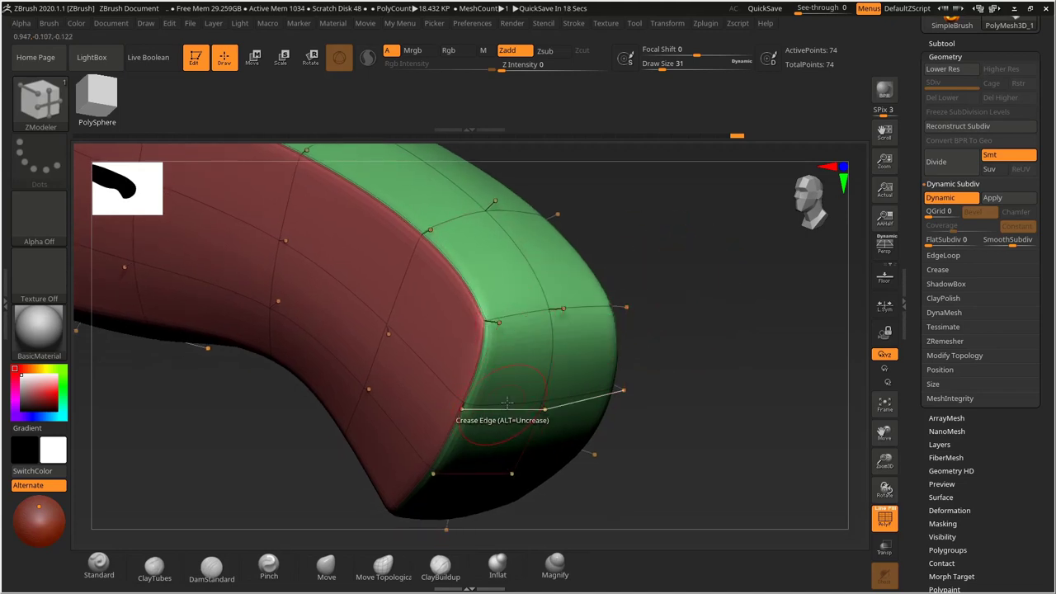
drag(632, 301, 547, 406)
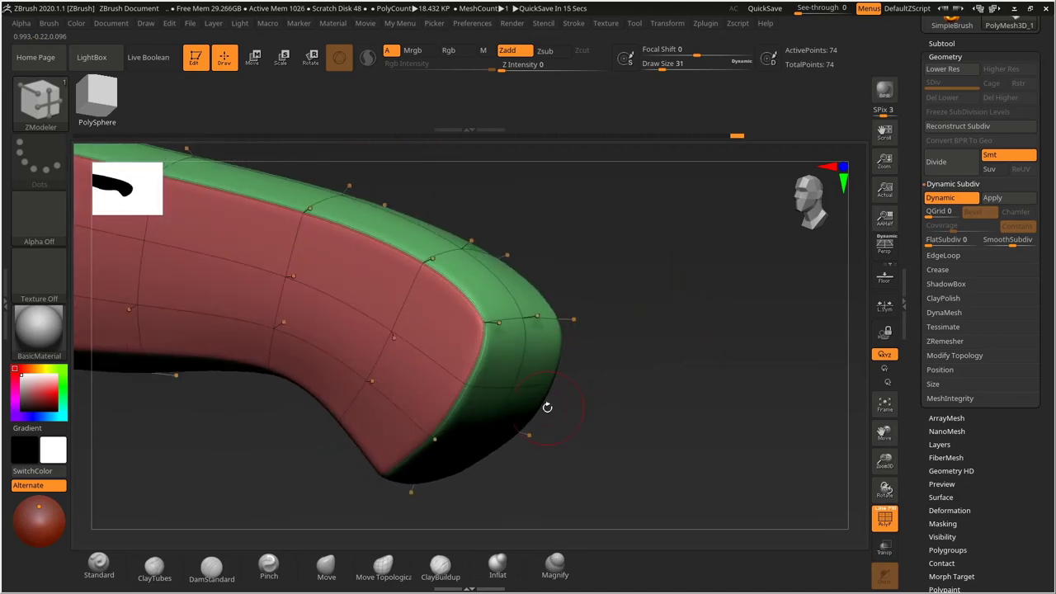
Examine the handle's polyframe and remaining creases from the side and along its underside.
drag(628, 313, 611, 346)
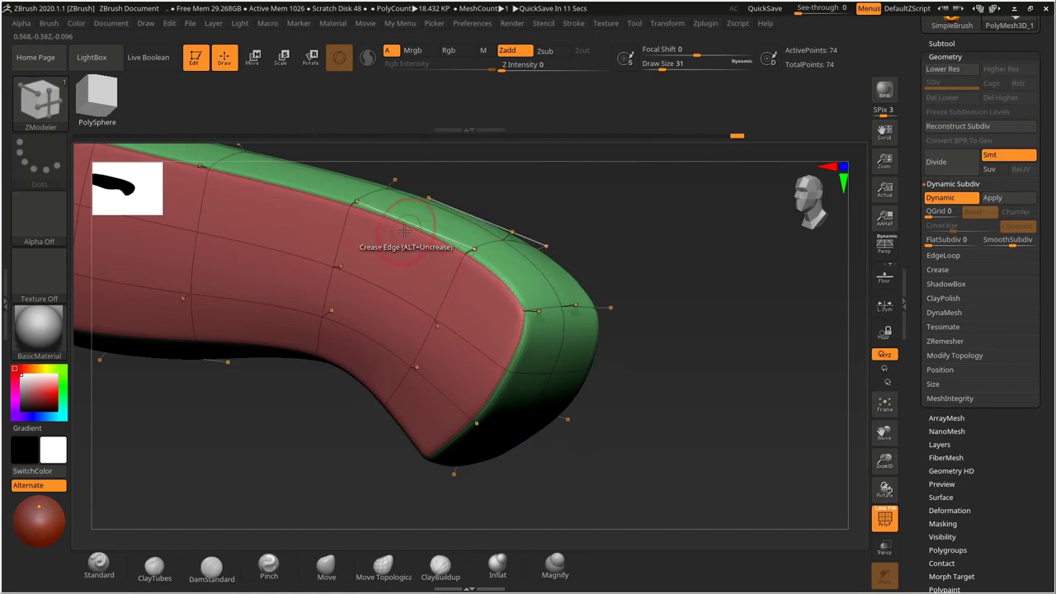
drag(658, 278, 692, 231)
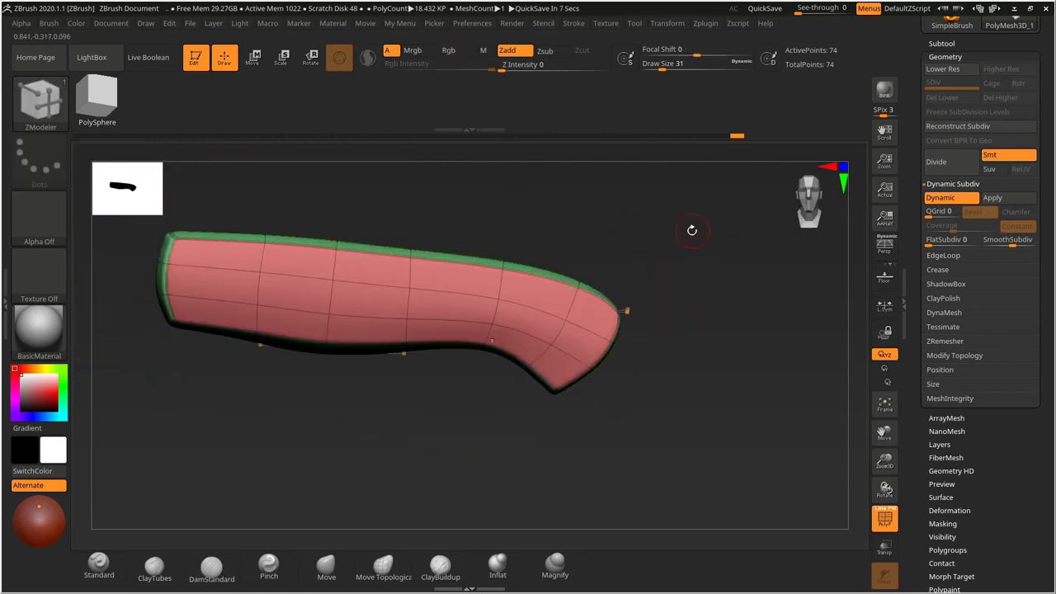
alt+drag(602, 251, 702, 237)
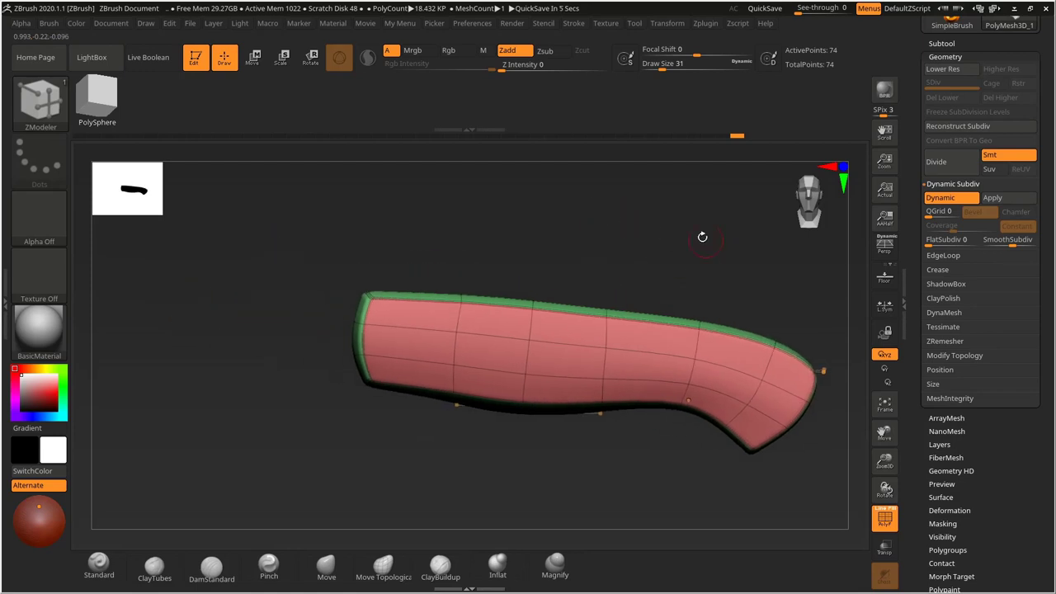
mouse_move(635, 232)
mouse_down()
mouse_move(620, 224)
mouse_move(627, 231)
mouse_move(624, 192)
mouse_move(632, 219)
mouse_move(643, 217)
mouse_move(647, 194)
mouse_move(635, 237)
mouse_up()
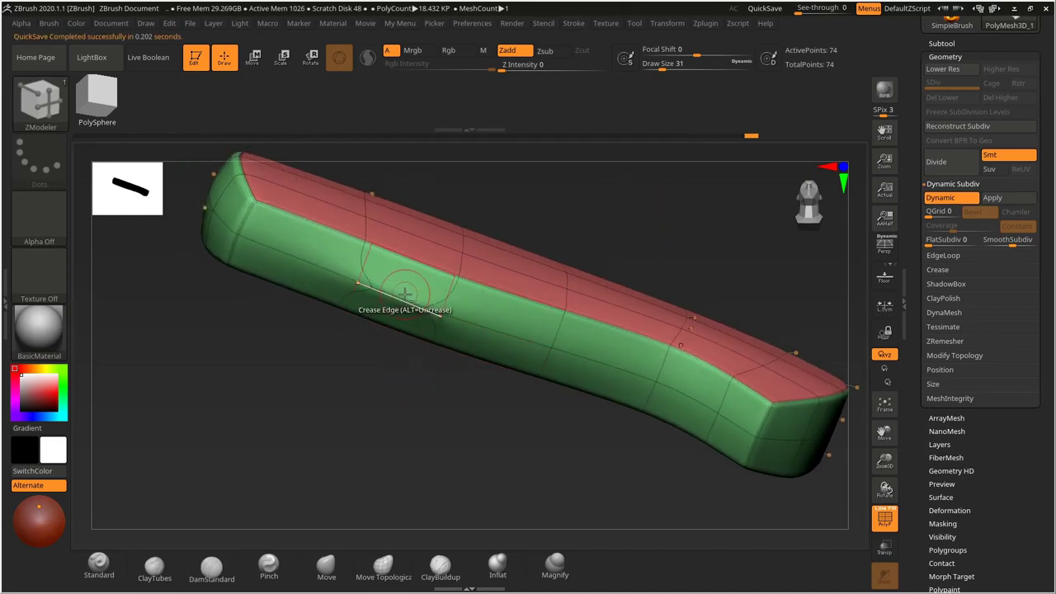
drag(610, 227, 389, 330)
Hide the polyframe and inspect the smoothed handle's shape from several angles.
click(892, 526)
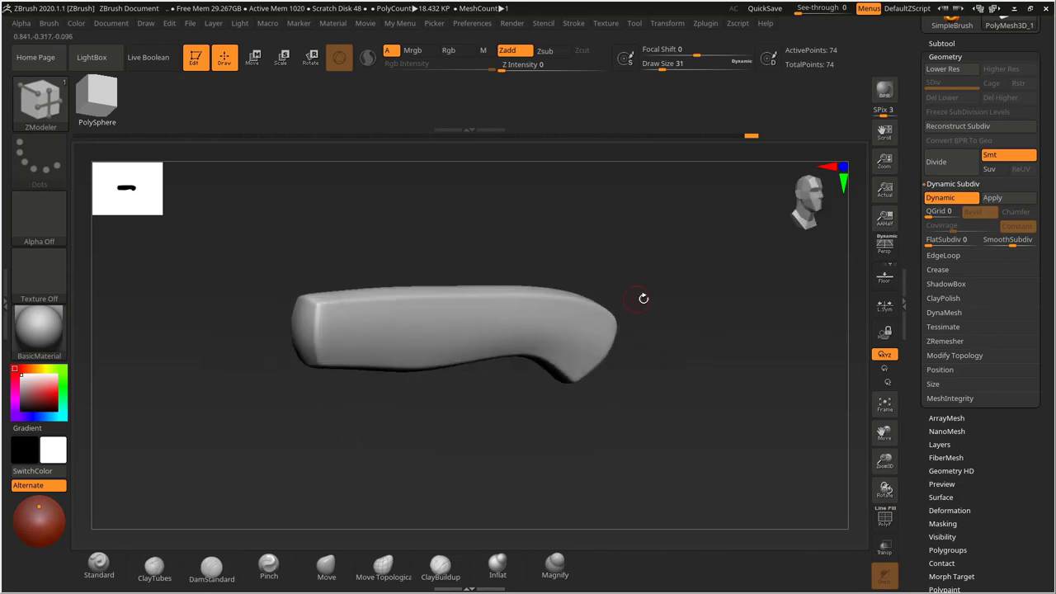
drag(641, 297, 523, 330)
drag(660, 416, 449, 358)
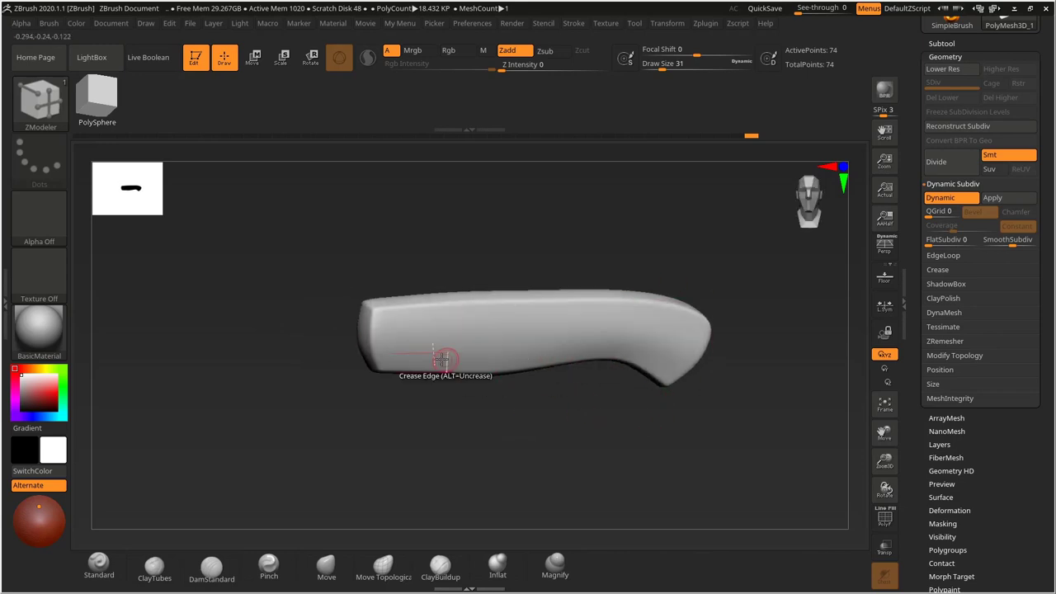
drag(654, 234, 670, 229)
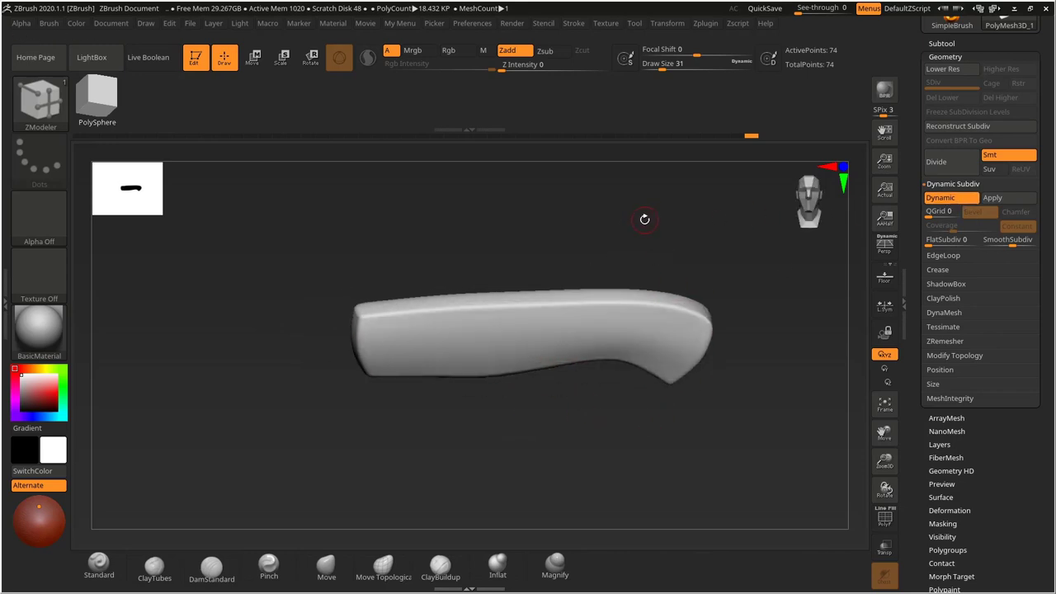
drag(738, 238, 710, 284)
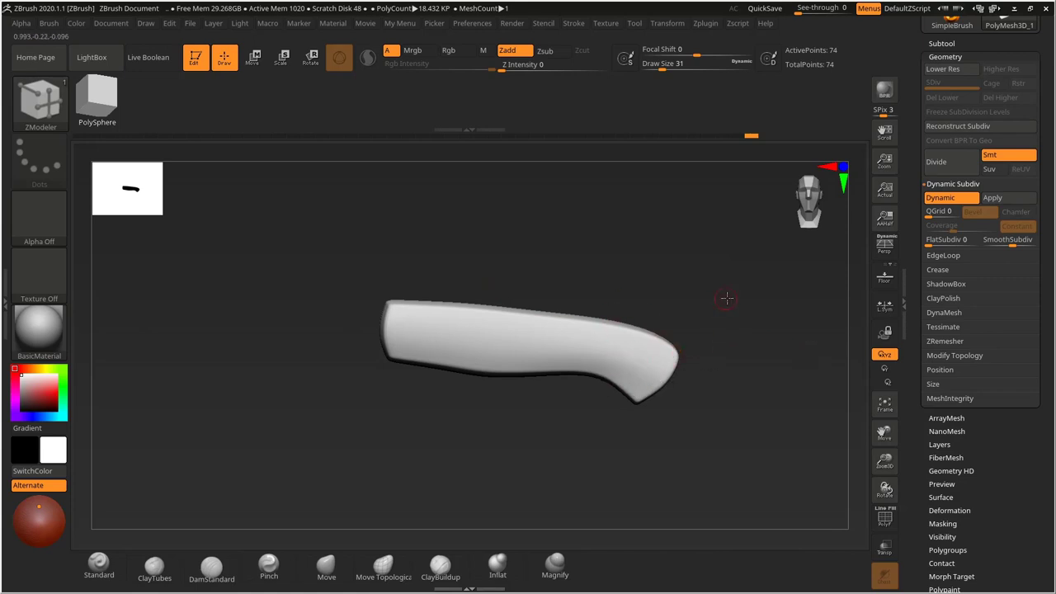
drag(727, 298, 635, 305)
Show the Spotlight knife reference and line the handle up with it in side view.
drag(717, 295, 636, 298)
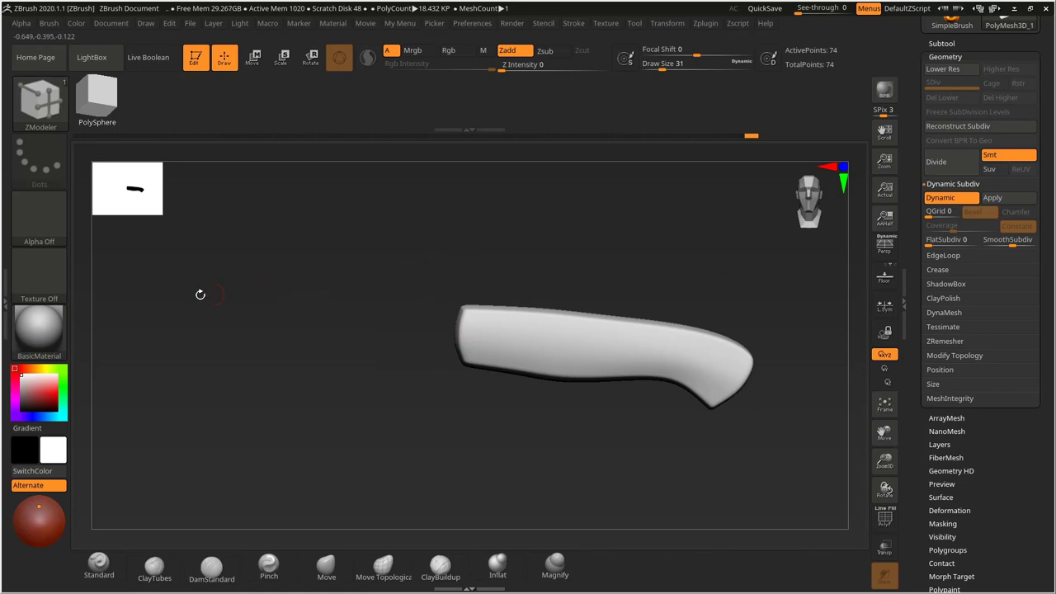
key(shift)
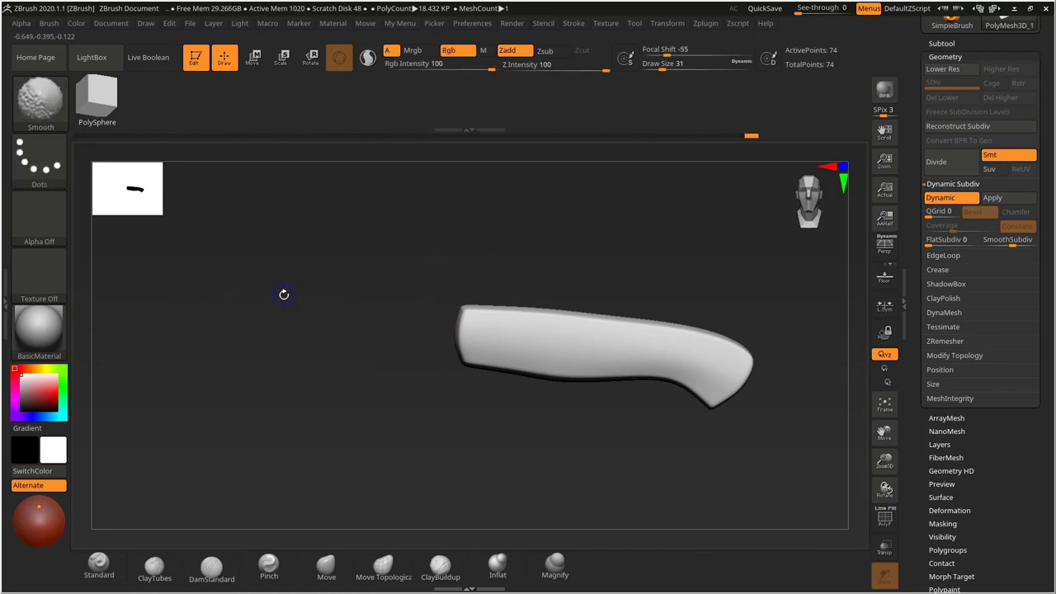
key(shift+z)
mouse_move(465, 198)
alt+mouse_down()
mouse_move(497, 210)
mouse_move(509, 201)
alt+mouse_up()
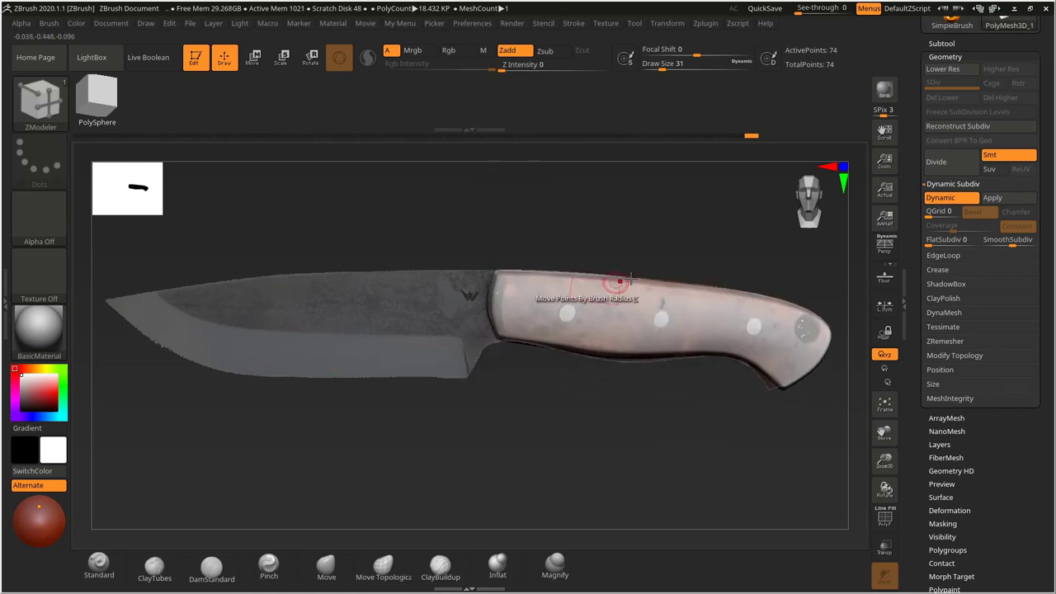
Append a Plane3D to the handle tool as a new subtool.
scroll(950, 132, up, 3)
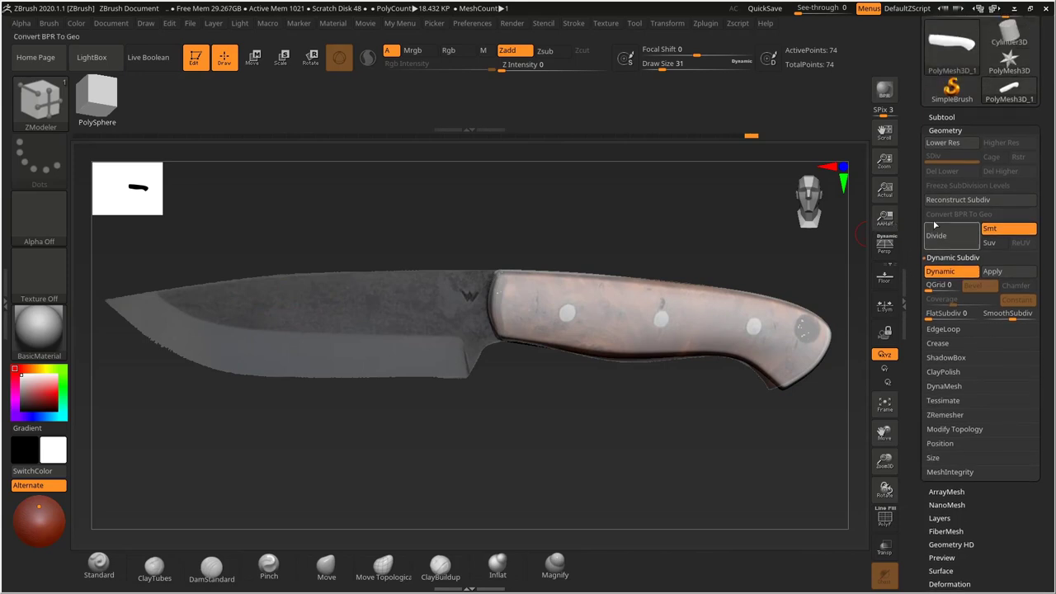
click(942, 117)
scroll(950, 174, down, 3)
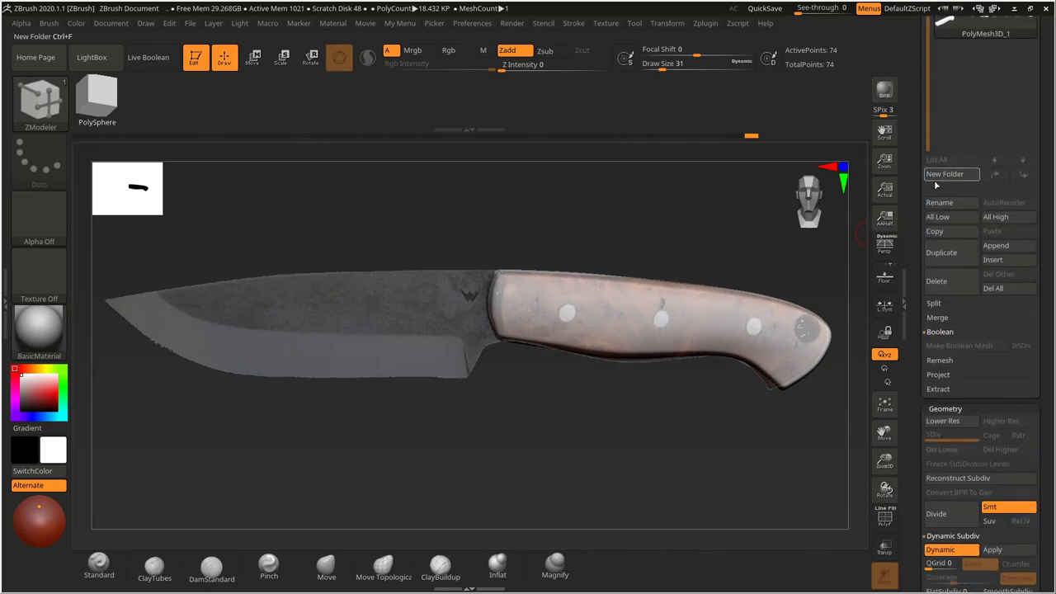
click(996, 247)
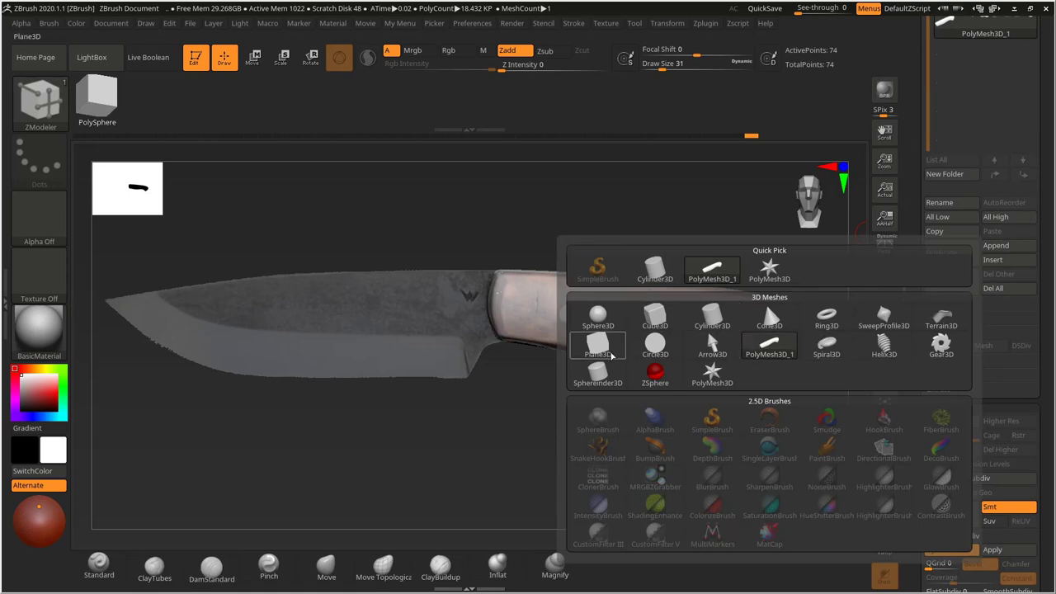
click(603, 352)
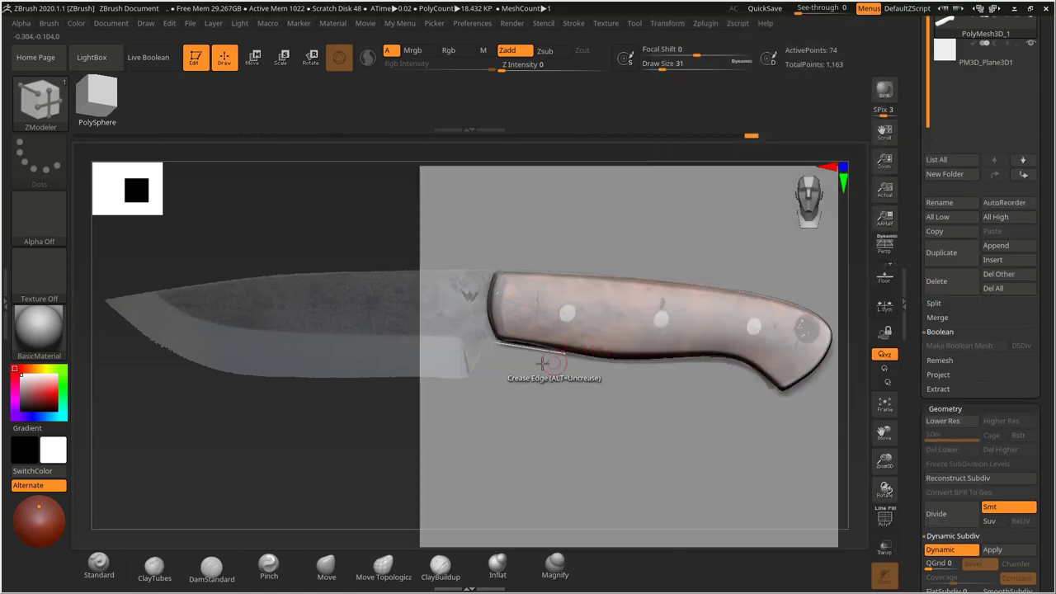
alt+drag(339, 426, 256, 441)
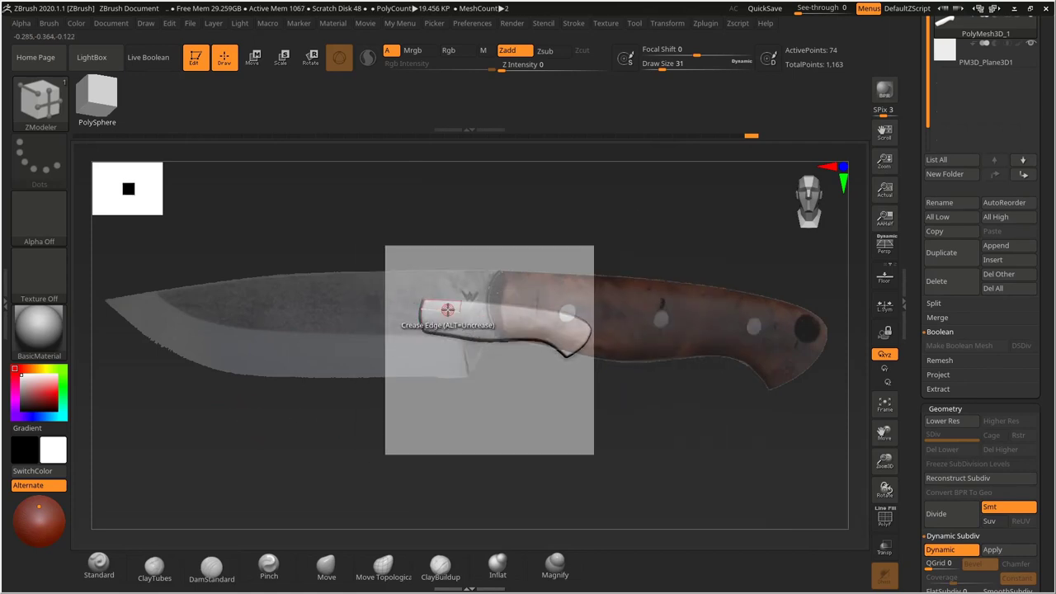
click(253, 65)
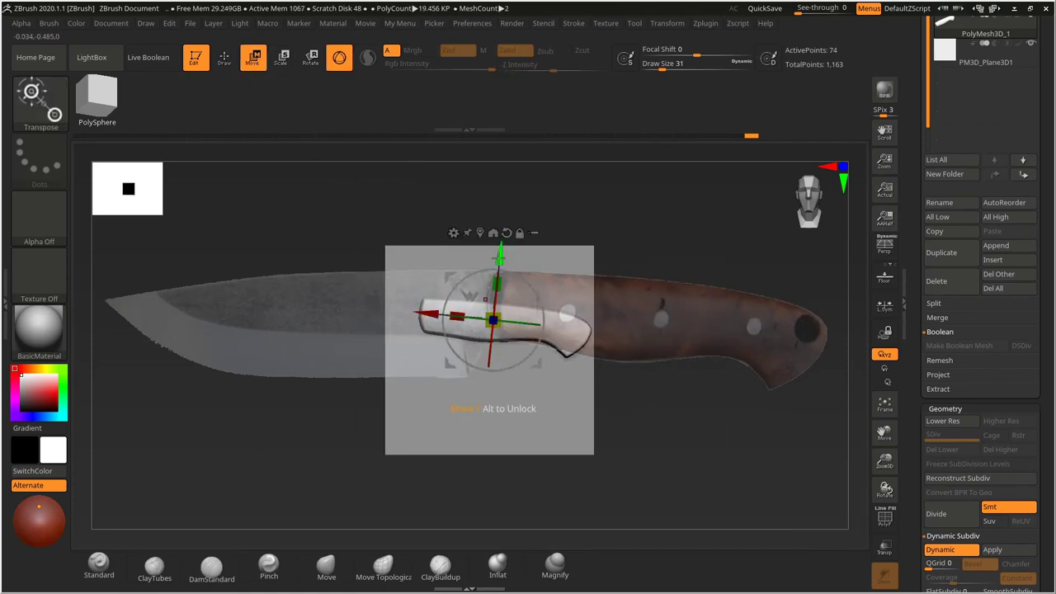
click(454, 233)
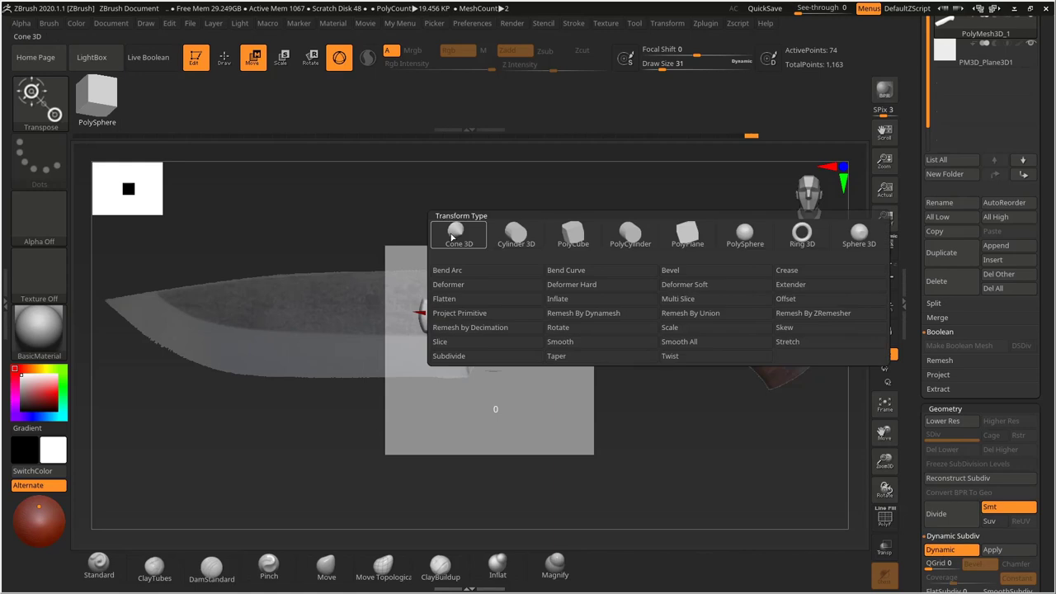
click(687, 240)
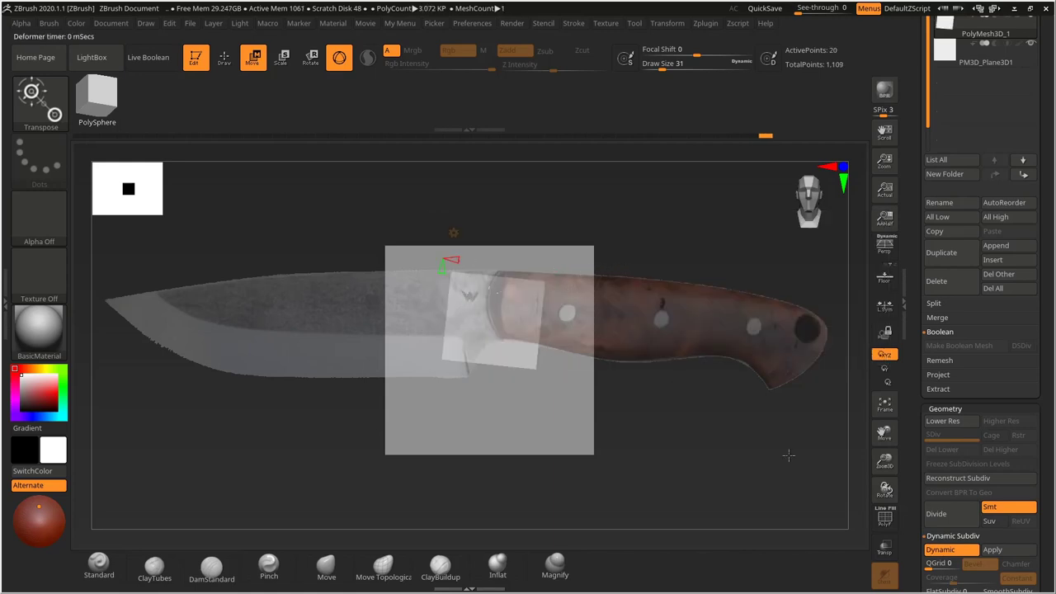
click(885, 518)
drag(679, 239, 705, 226)
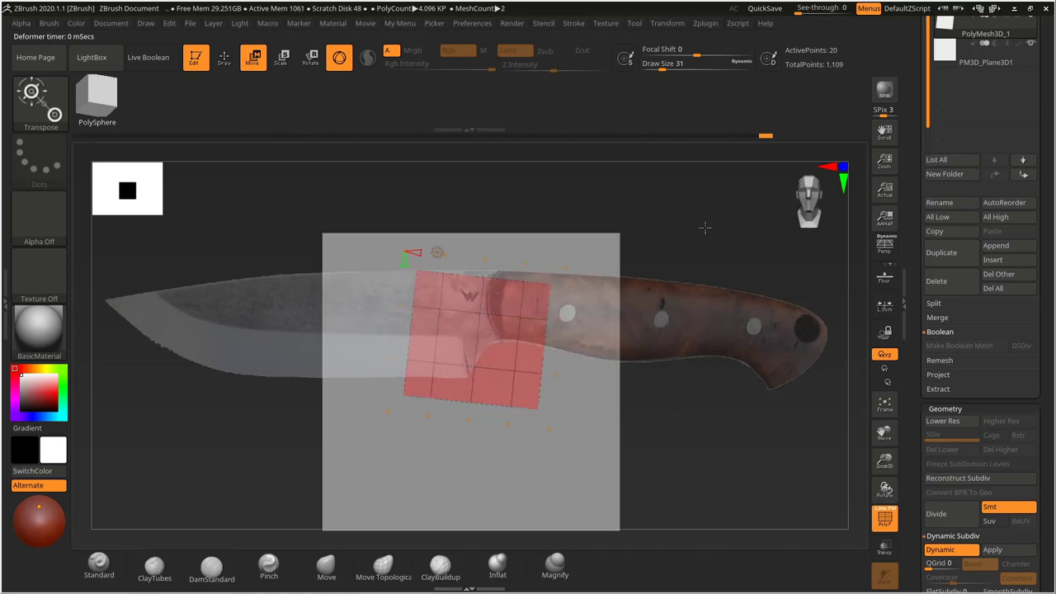
click(812, 216)
drag(916, 401, 918, 311)
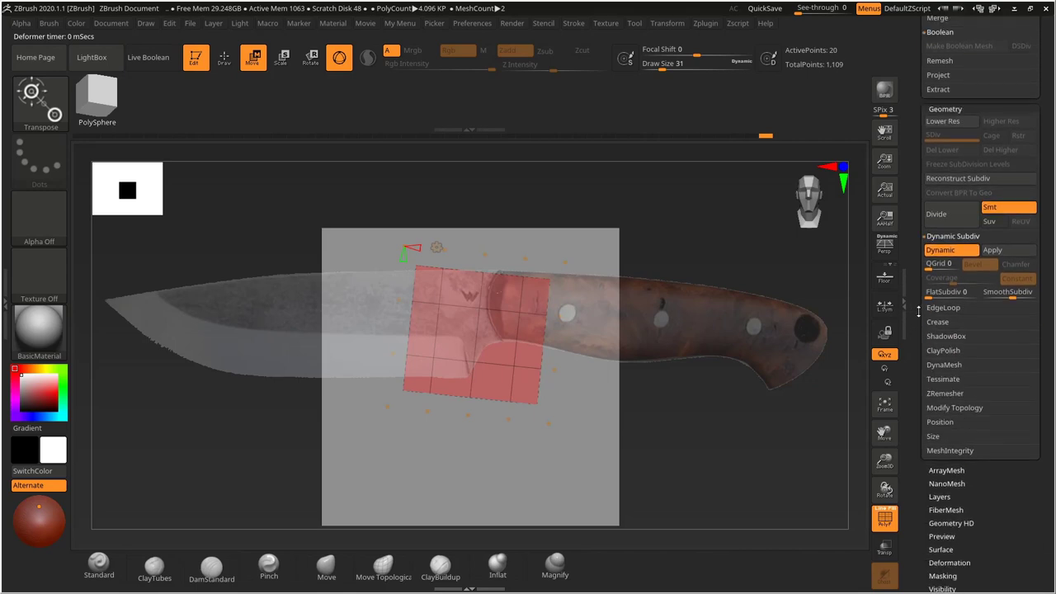
click(948, 253)
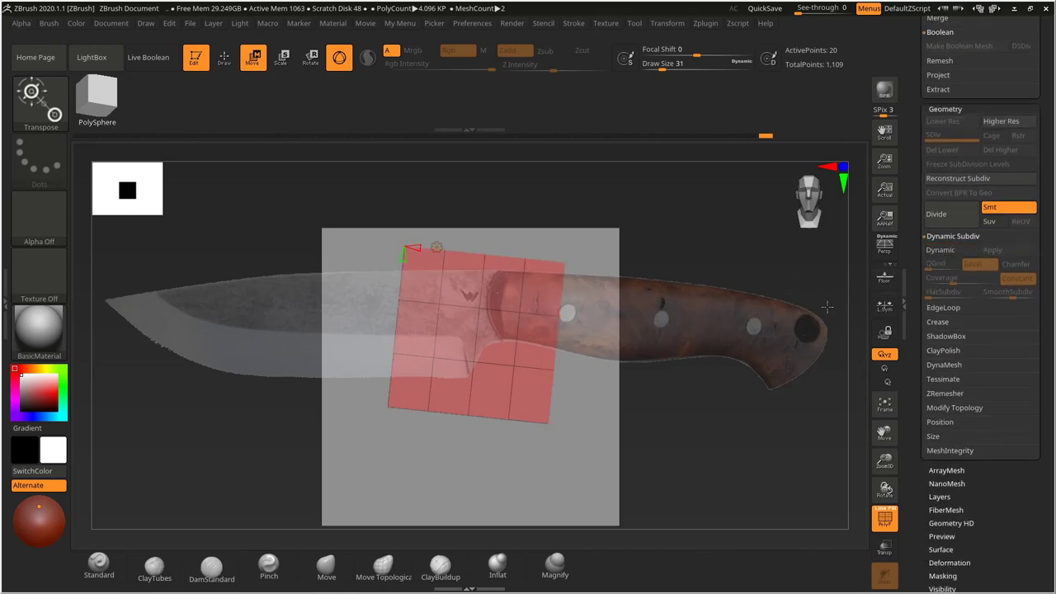
shift+drag(731, 246, 727, 247)
key(ctrl+z)
key(ctrl+z)
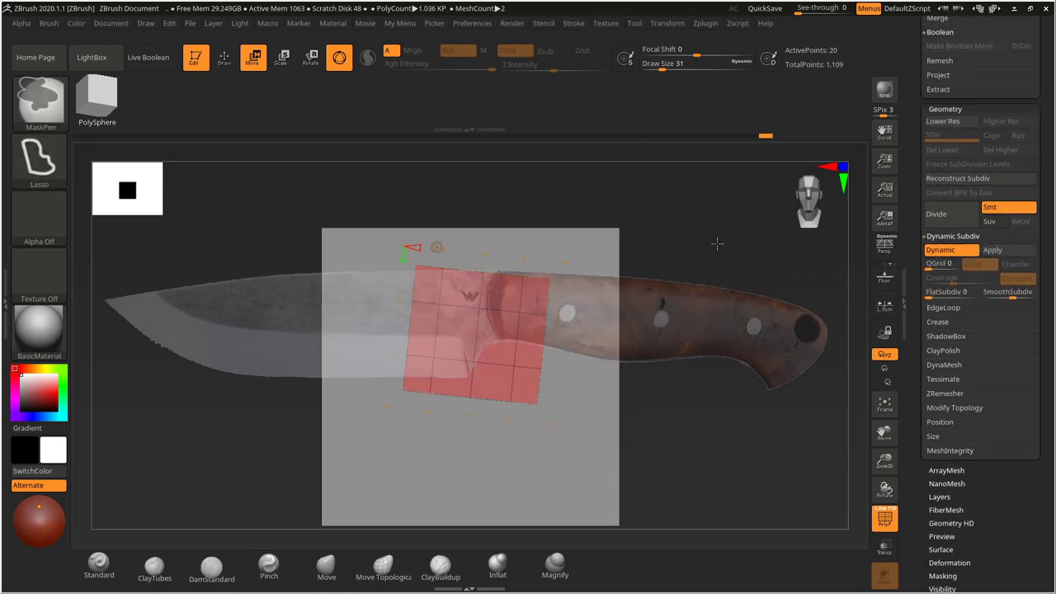
key(ctrl+z)
key(ctrl+z)
key(ctrl+z)
key(ctrl+z)
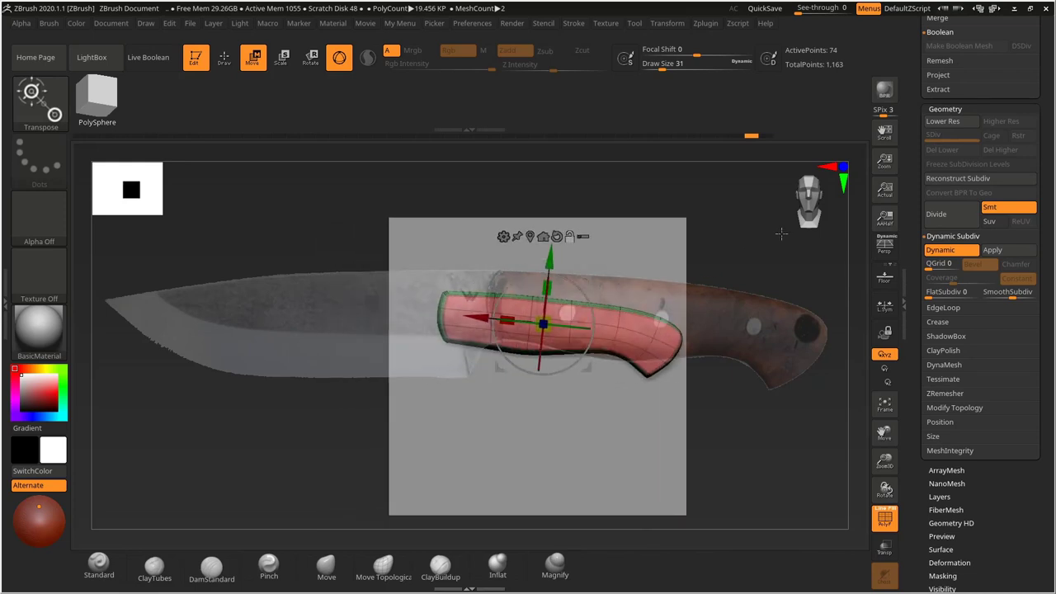
key(ctrl+z)
key(ctrl+z)
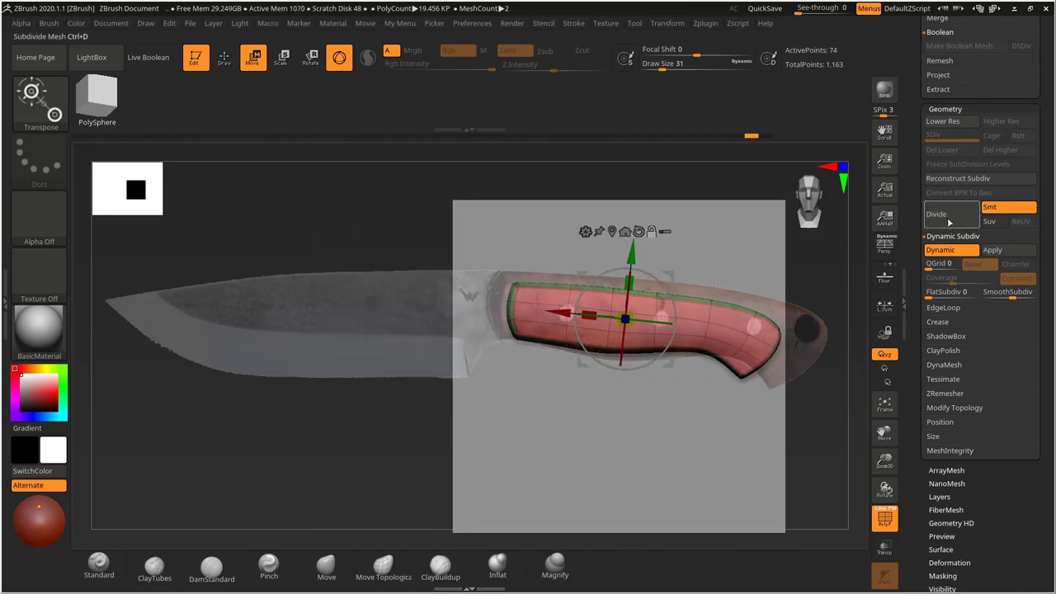
Select the plane subtool and replace its dense mesh with a low-poly PolyPlane from the gizmo's transform types.
scroll(911, 271, up, 3)
scroll(911, 270, up, 10)
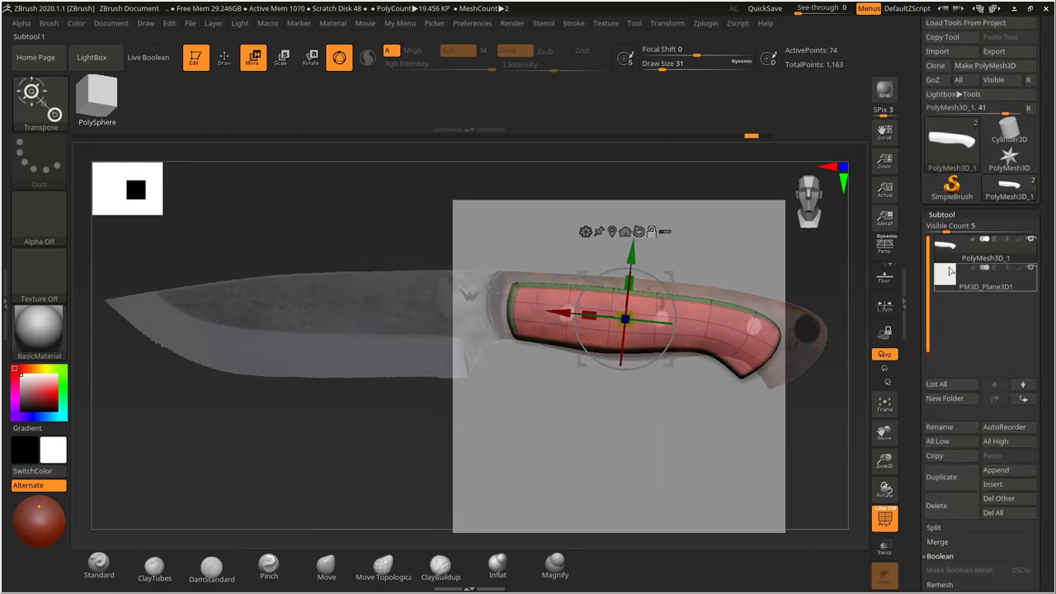
click(937, 289)
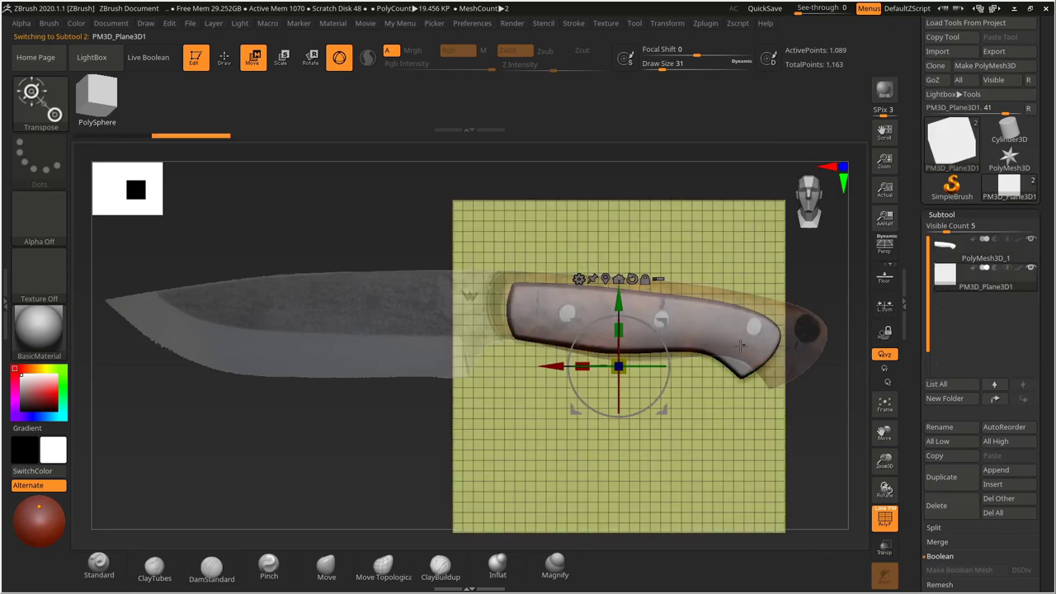
alt+drag(825, 289, 858, 276)
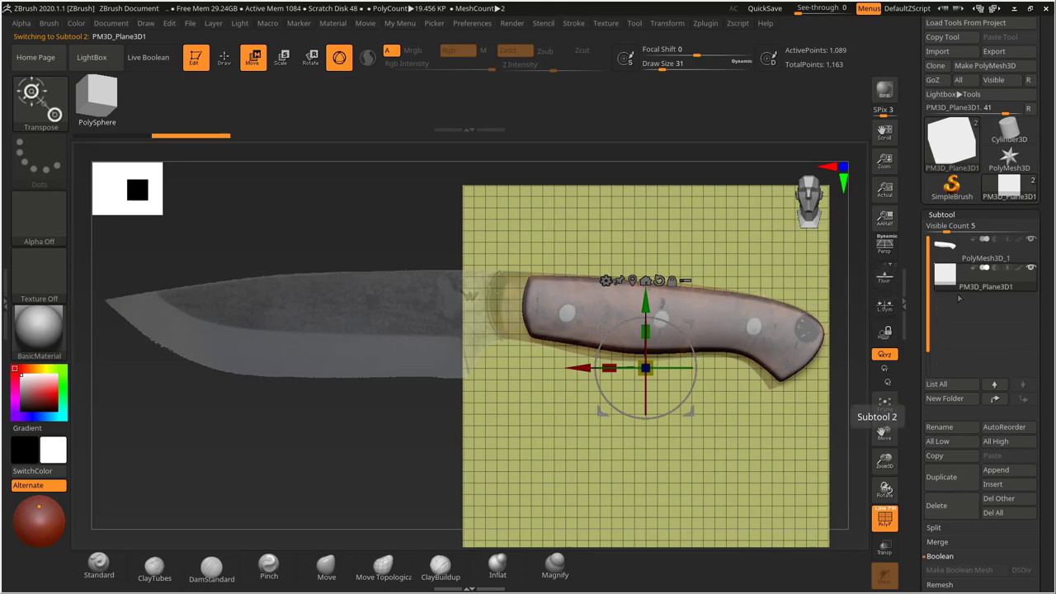
scroll(933, 326, down, 1)
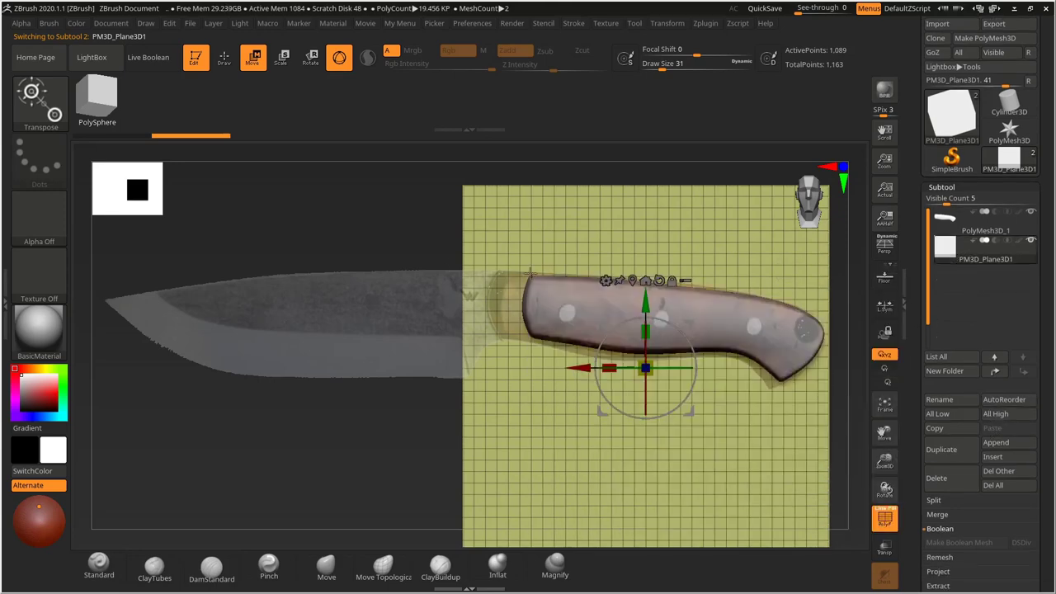
click(606, 282)
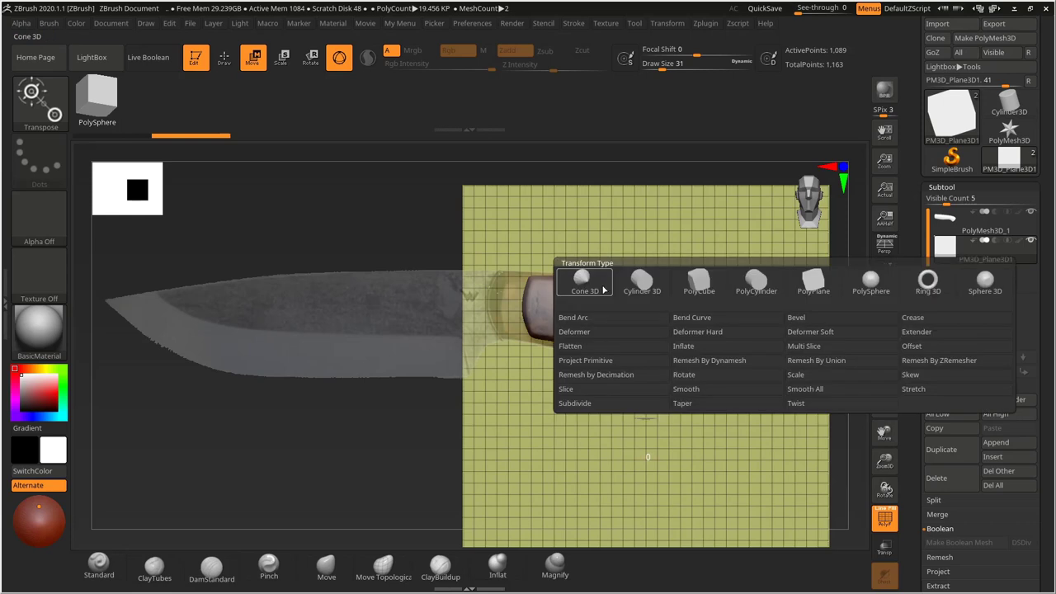
click(814, 283)
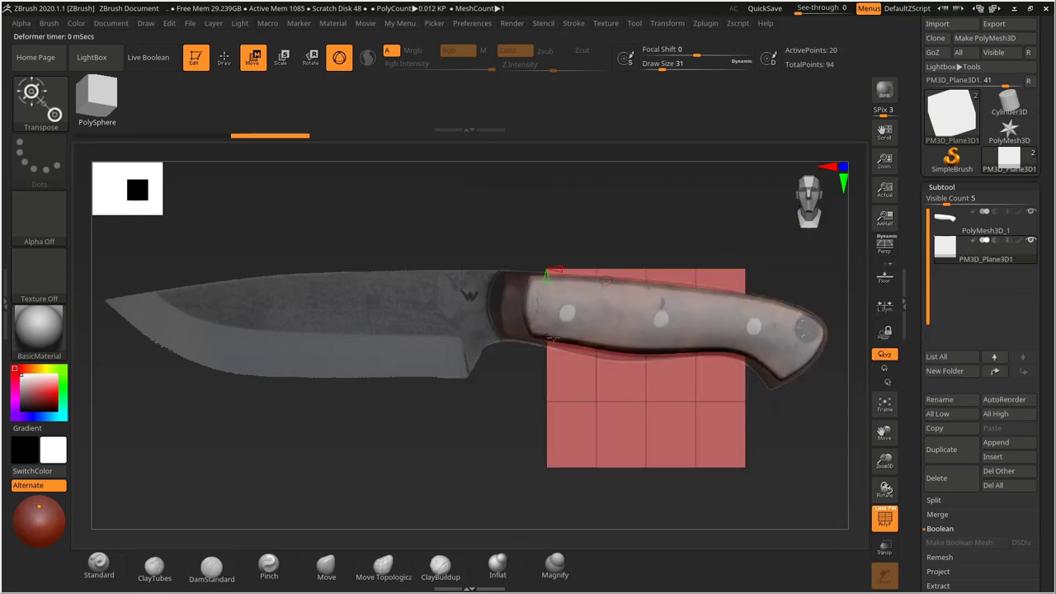
drag(549, 281, 547, 279)
mouse_move(480, 401)
alt+mouse_down()
mouse_move(516, 378)
mouse_move(396, 361)
mouse_move(482, 400)
alt+mouse_up()
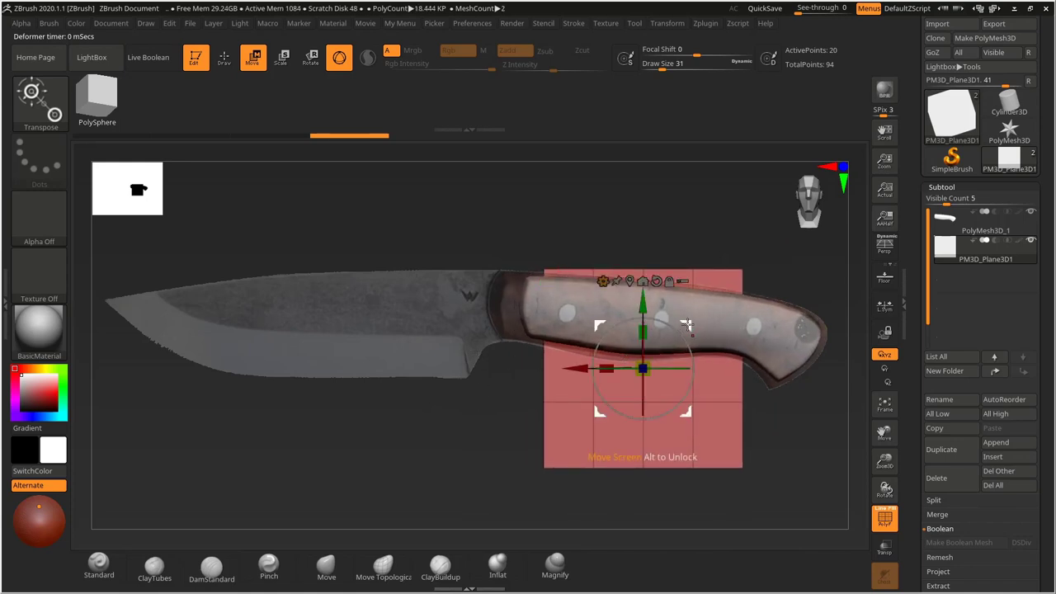
Move the plane off the handle onto the reference's blade, with its edge near the front of the handle.
drag(625, 360, 378, 359)
drag(441, 326, 444, 320)
key(q)
alt+drag(252, 447, 341, 409)
key(ctrl+z)
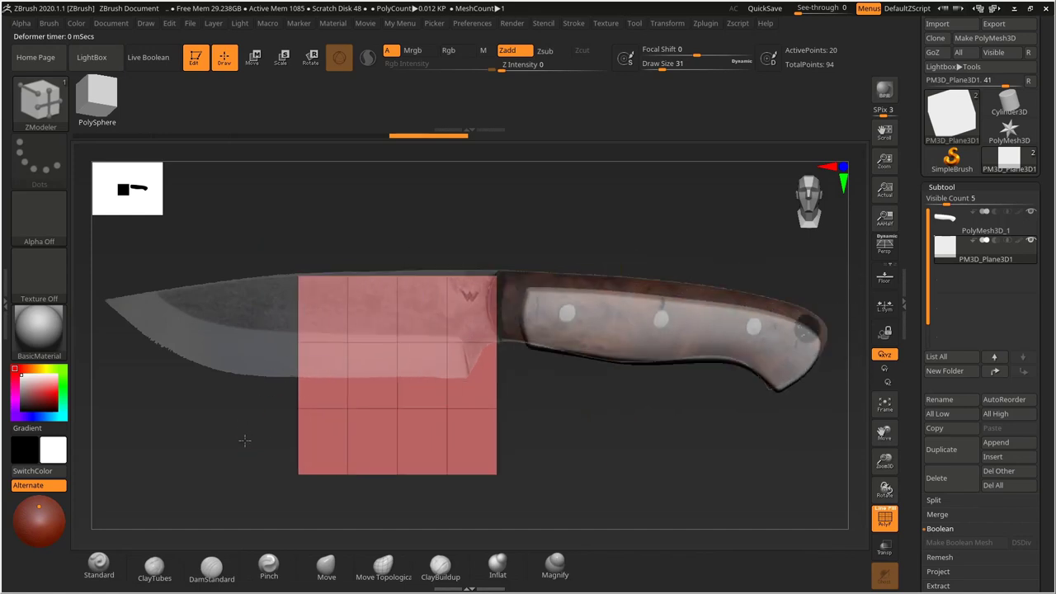
alt+drag(213, 429, 212, 434)
key(r)
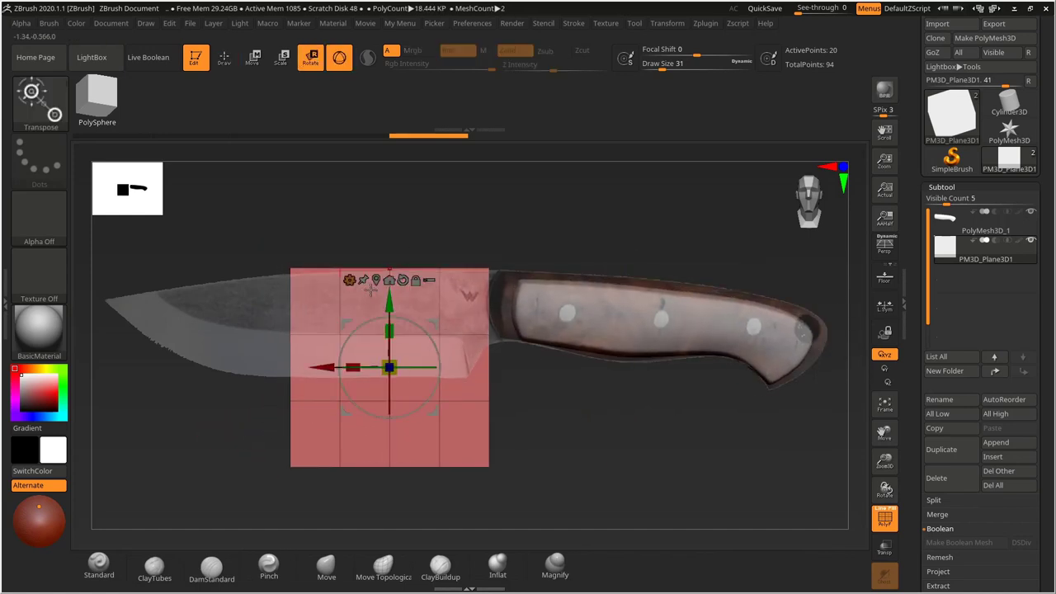
alt+drag(437, 245, 443, 214)
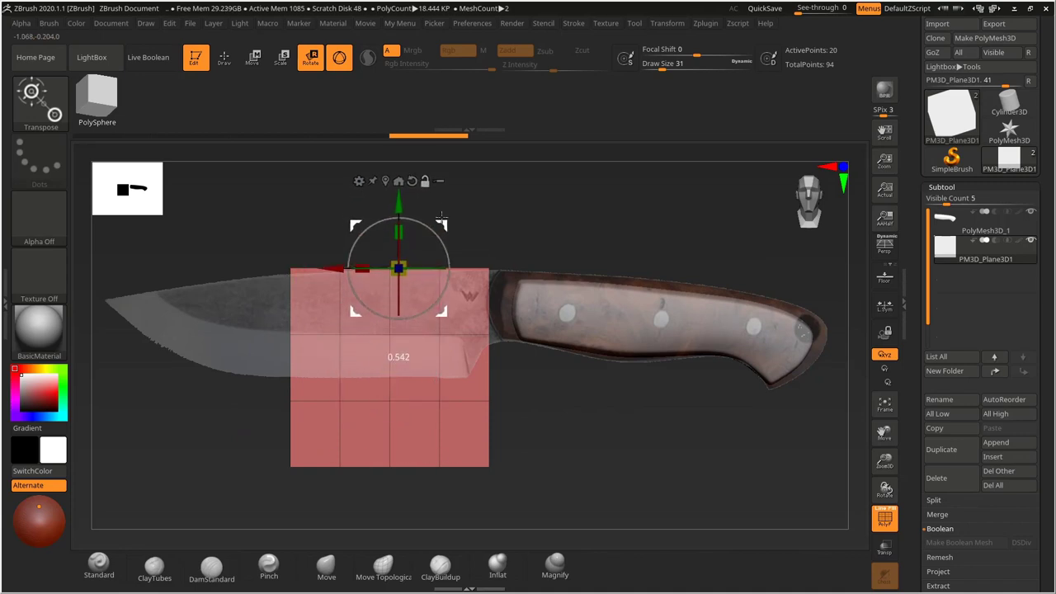
drag(362, 273, 328, 274)
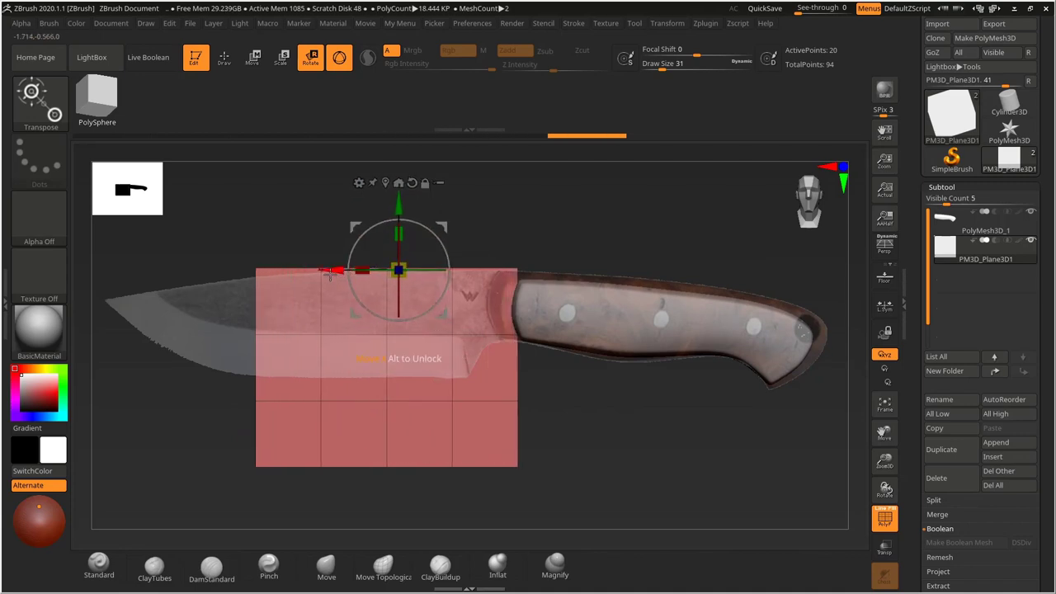
key(ctrl+z)
Place the gizmo pivot at the plane's upper corner beside the handle and scale the plane to the blade's length and height.
alt+drag(446, 226, 537, 234)
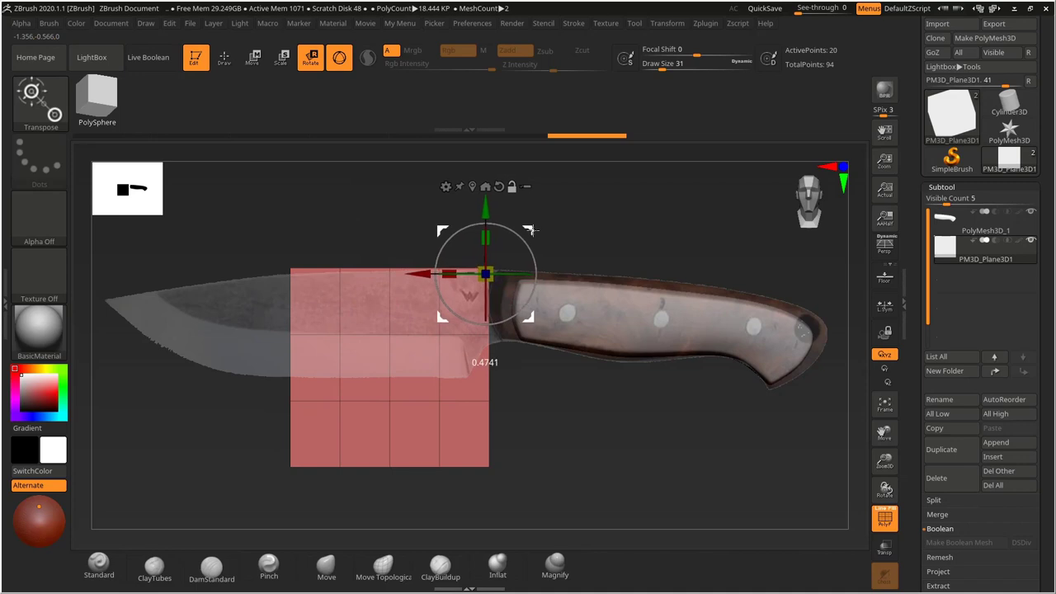
drag(449, 276, 356, 292)
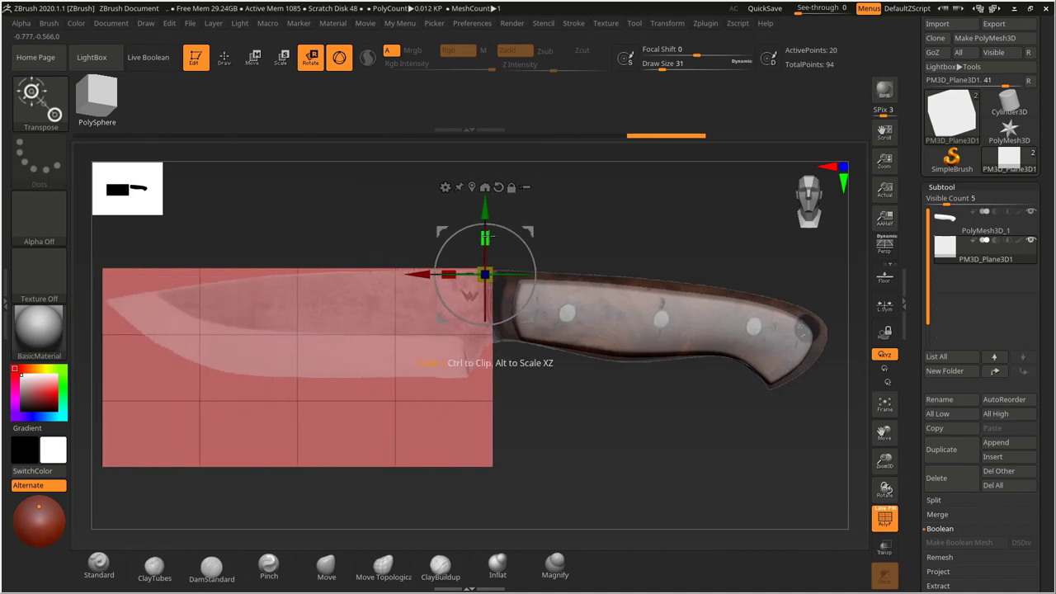
mouse_move(519, 228)
alt+mouse_down()
mouse_move(482, 252)
mouse_move(480, 302)
alt+mouse_up()
key(q)
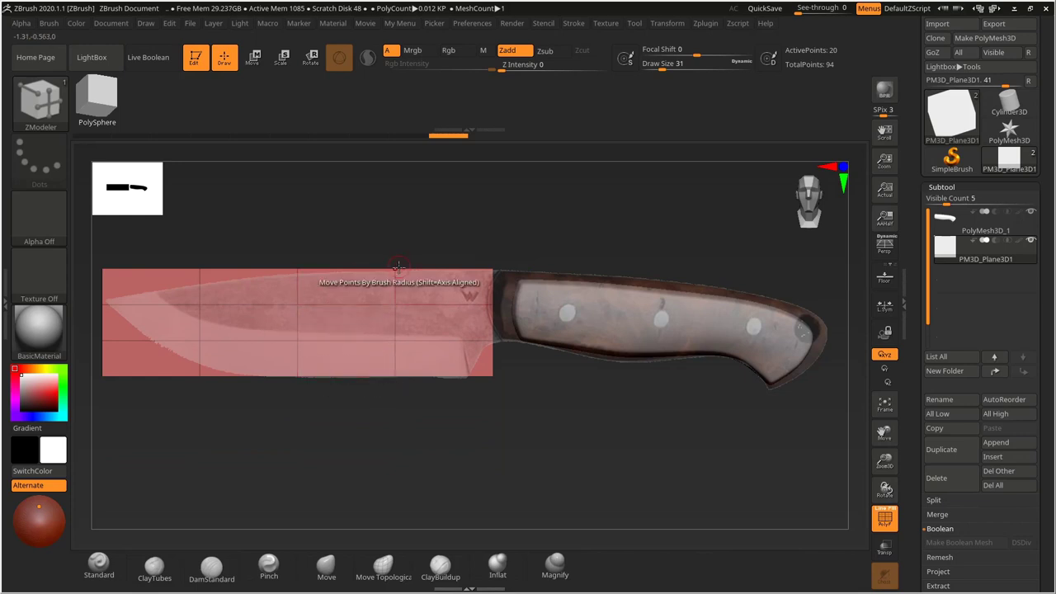
With the Move brush, fit the plane's upper edge to the blade's spine and pull its front points inward along the curved cutting edge.
click(319, 569)
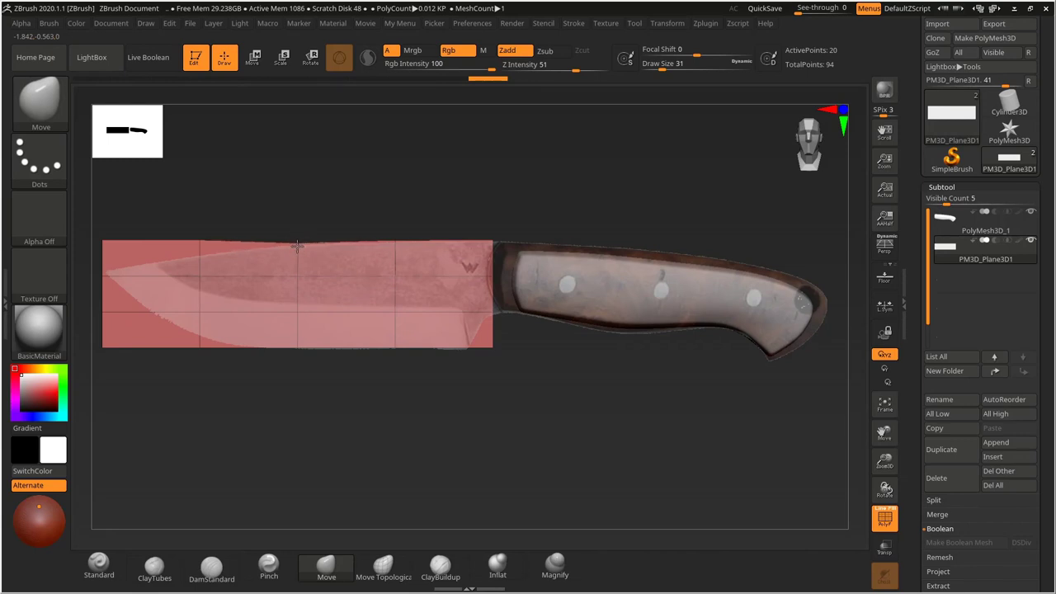
drag(198, 240, 204, 262)
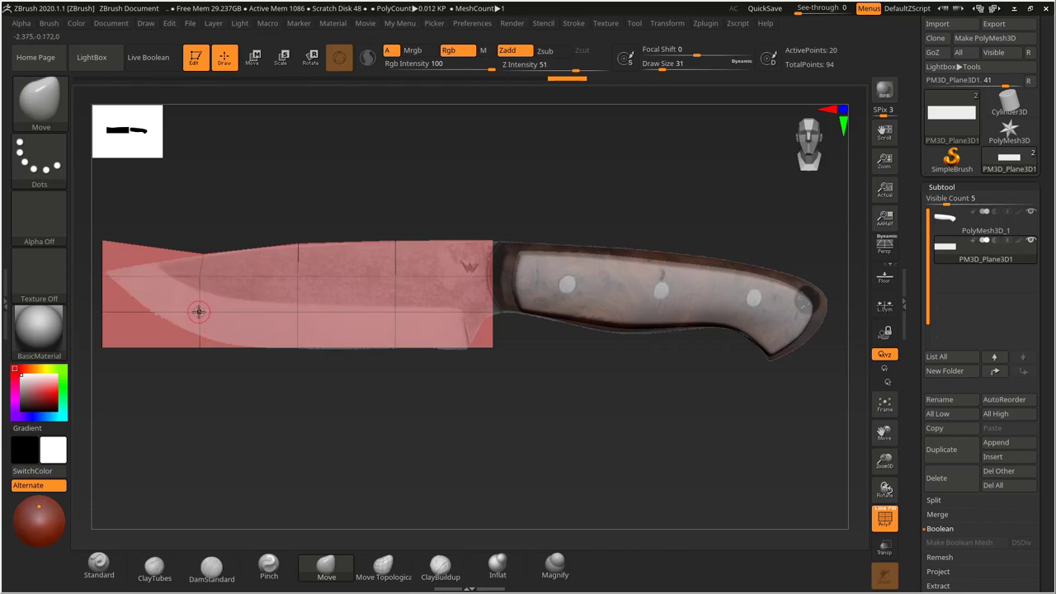
mouse_move(199, 311)
mouse_down()
mouse_move(217, 292)
mouse_move(204, 276)
mouse_up()
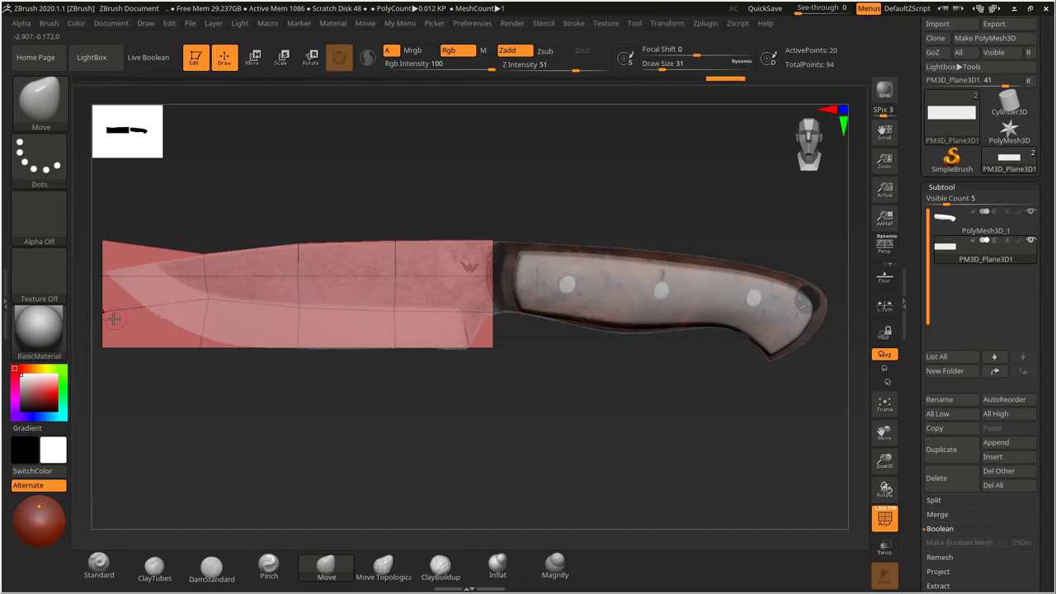
mouse_move(104, 311)
mouse_down()
mouse_move(207, 281)
mouse_move(176, 294)
mouse_up()
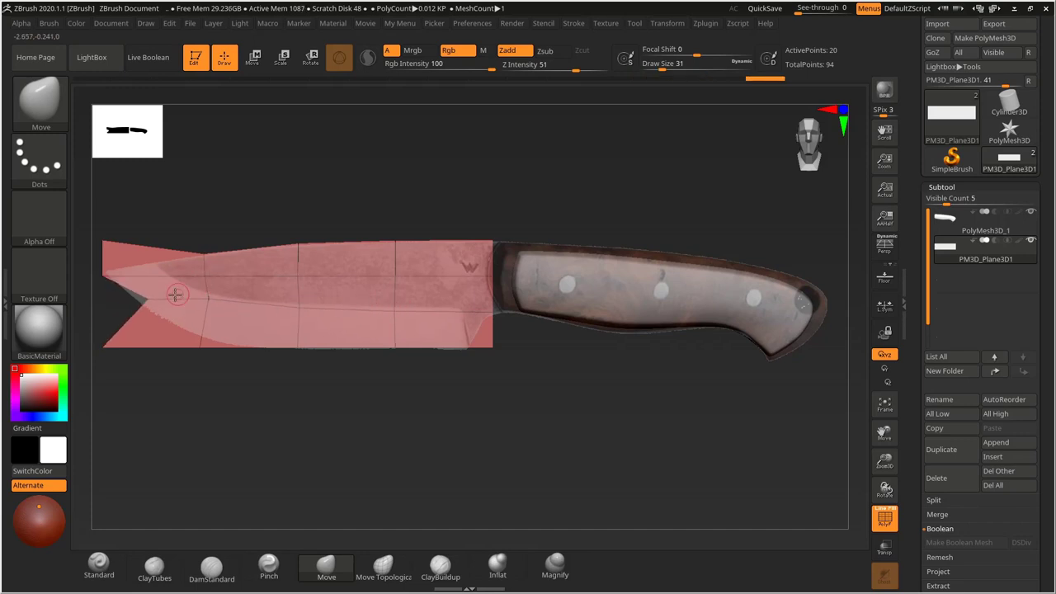
Set the Move brush's Draw Size to 45 and fit the plane's upper front points along the reference blade's spine.
key(w)
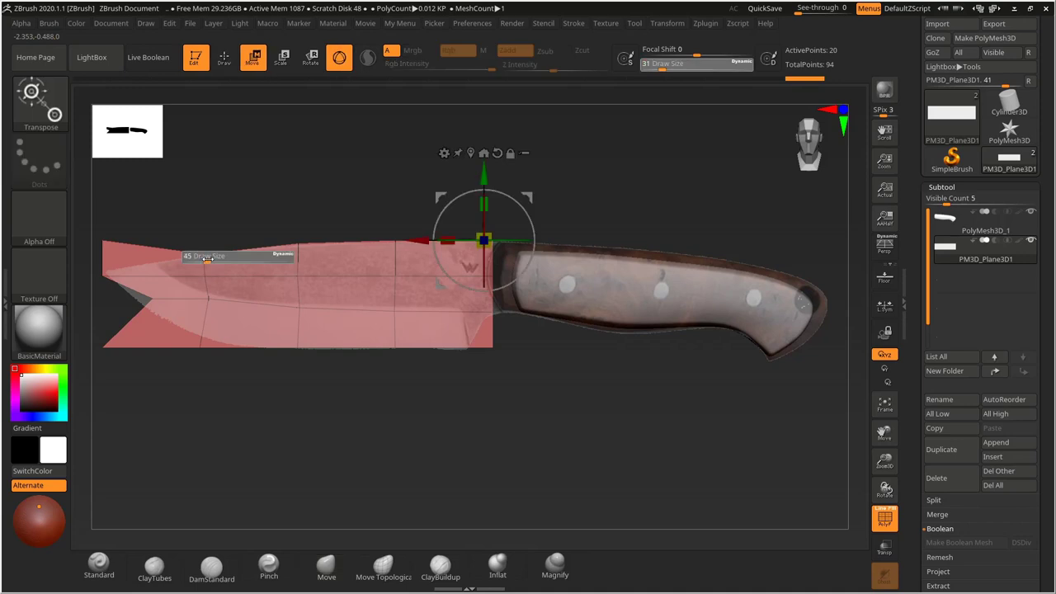
key(q)
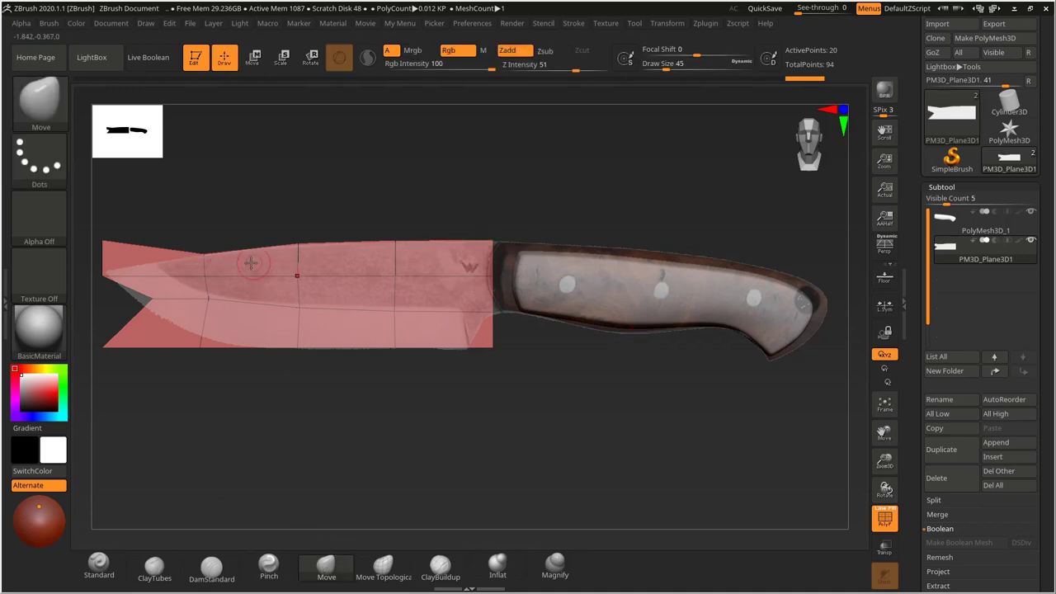
mouse_move(225, 272)
mouse_down()
mouse_move(241, 270)
mouse_move(232, 246)
mouse_move(251, 255)
mouse_up()
mouse_move(111, 274)
mouse_down()
mouse_move(252, 271)
mouse_move(448, 301)
mouse_up()
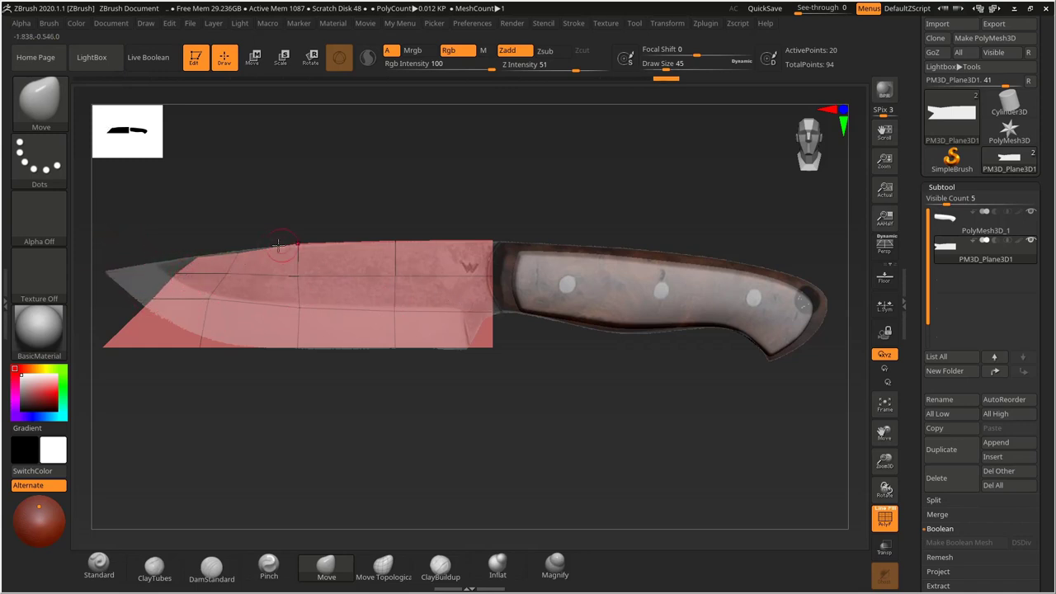
drag(256, 250, 255, 246)
drag(329, 247, 322, 244)
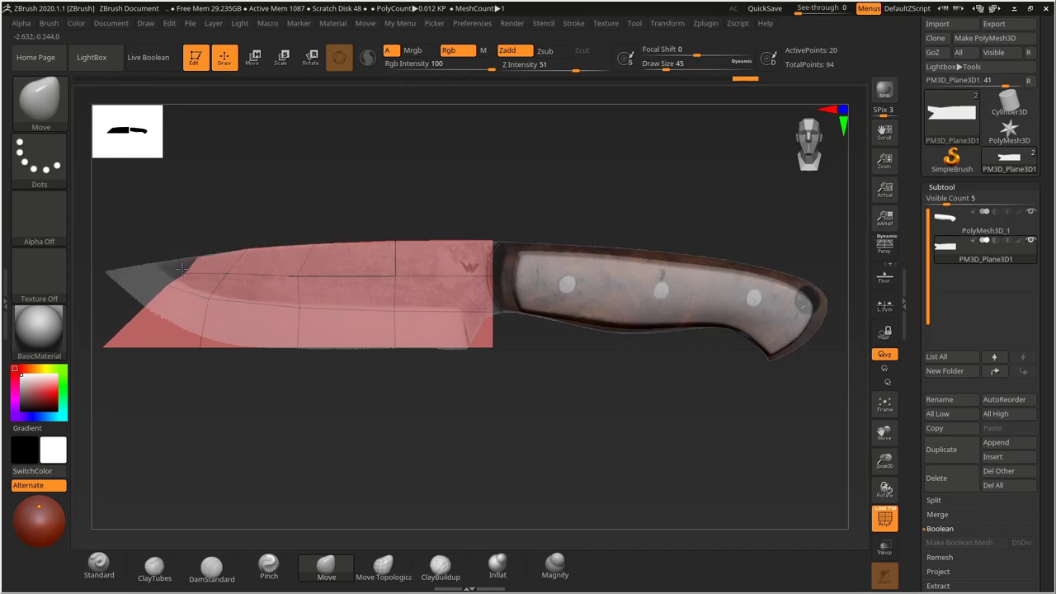
Pull the plane's lower front points onto the curved cutting edge and stretch its front edge out to the blade's tip.
drag(101, 342, 142, 310)
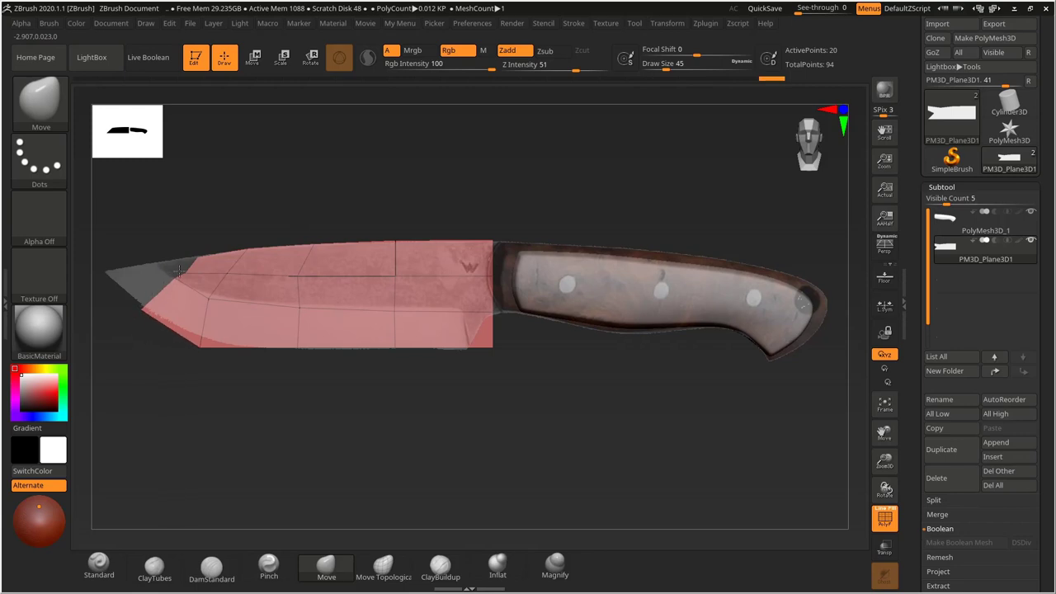
drag(203, 348, 207, 338)
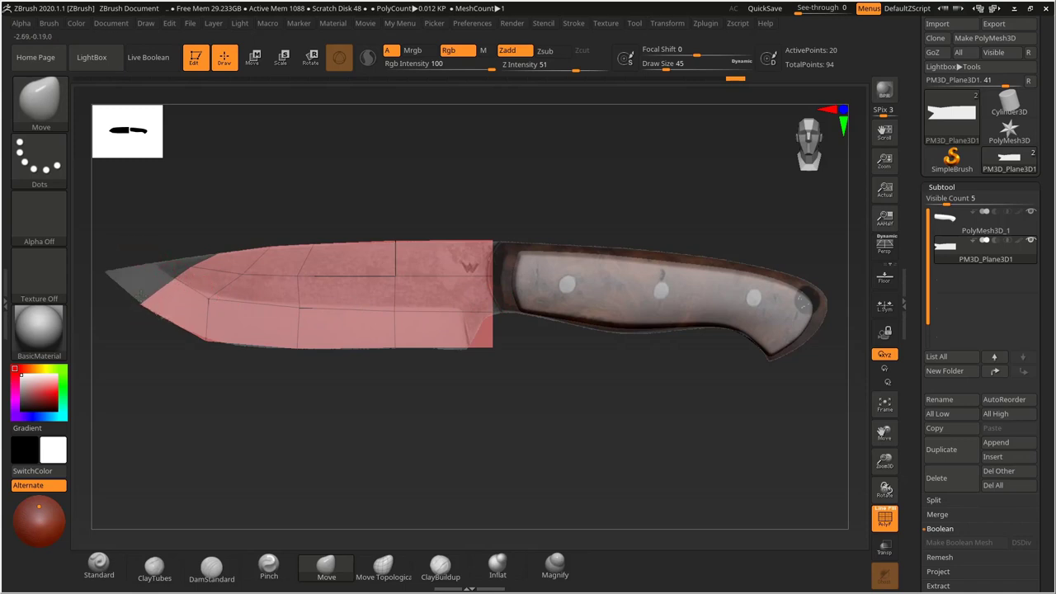
drag(129, 286, 68, 227)
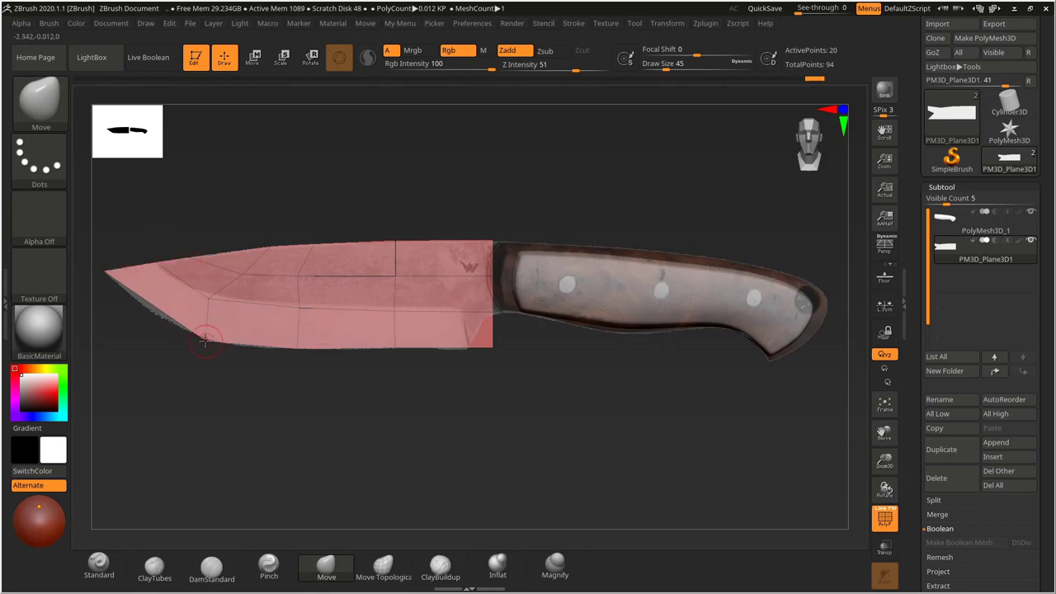
drag(204, 341, 177, 330)
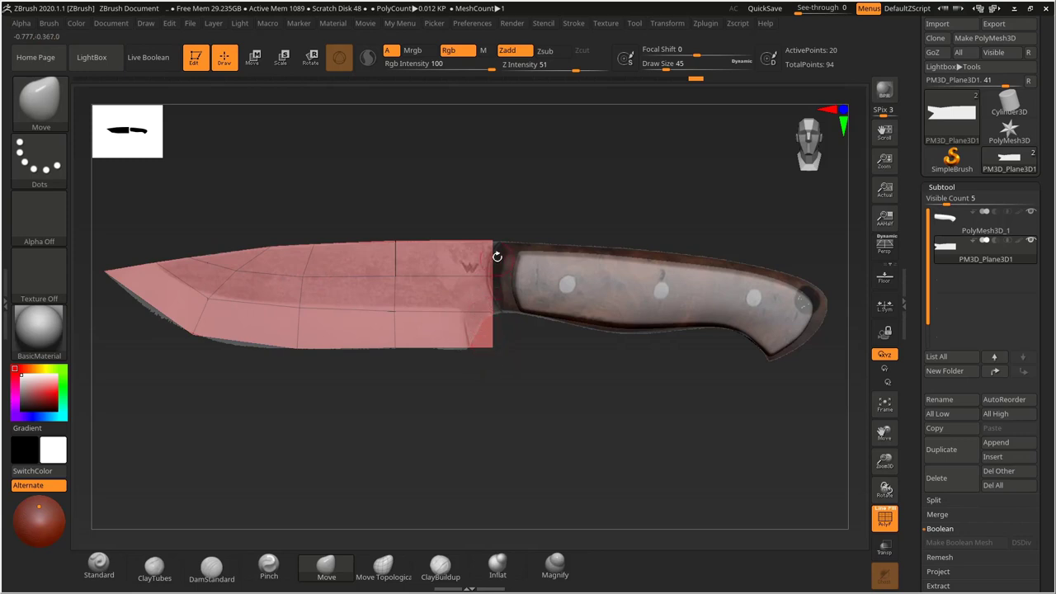
Move the plane's rear lower corner to the blade's heel and fit its rear edge to the reference in front of the handle.
drag(485, 349, 457, 349)
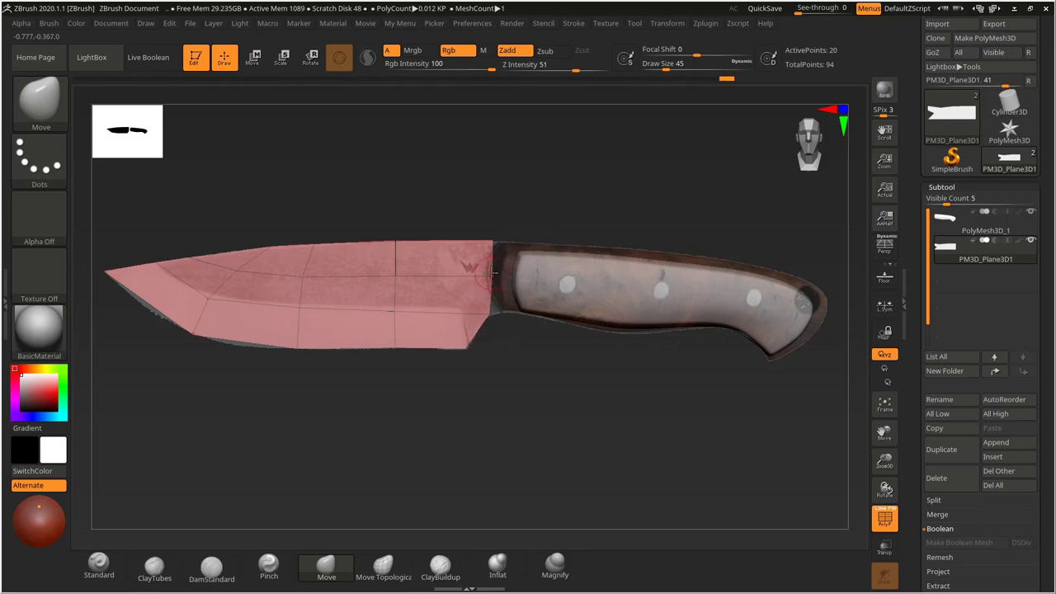
drag(492, 272, 477, 241)
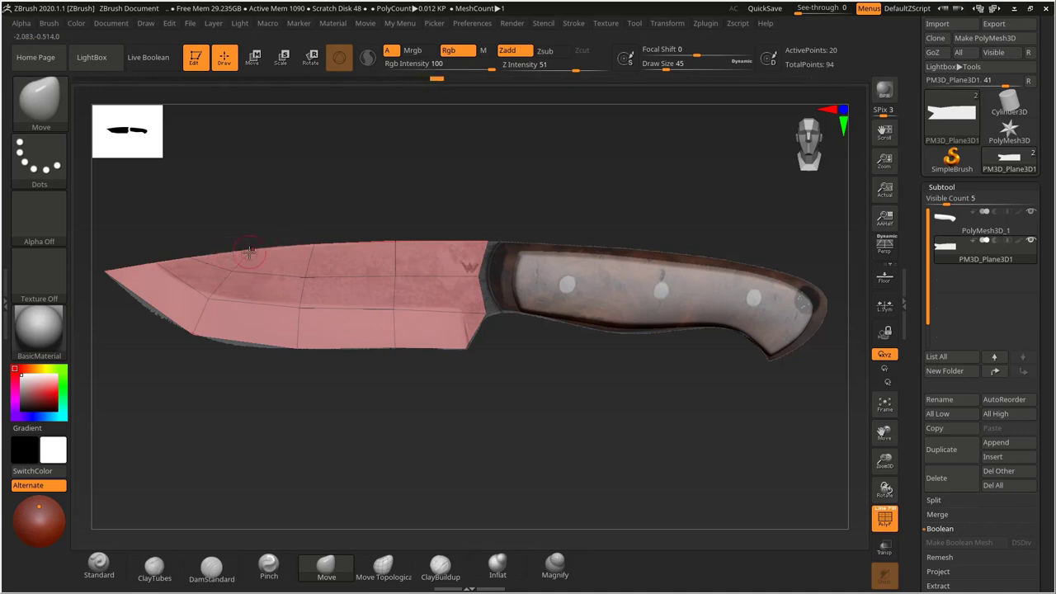
drag(548, 361, 492, 410)
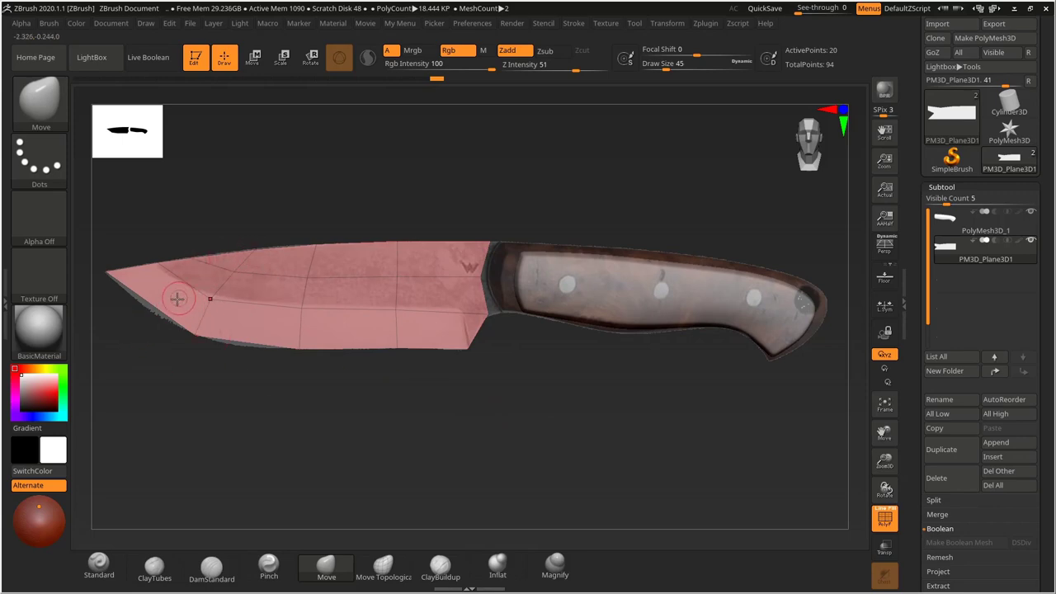
With ZModeler's edge Insert action, add edge loops across the front part of the blade along the curved cutting edge.
key(b)
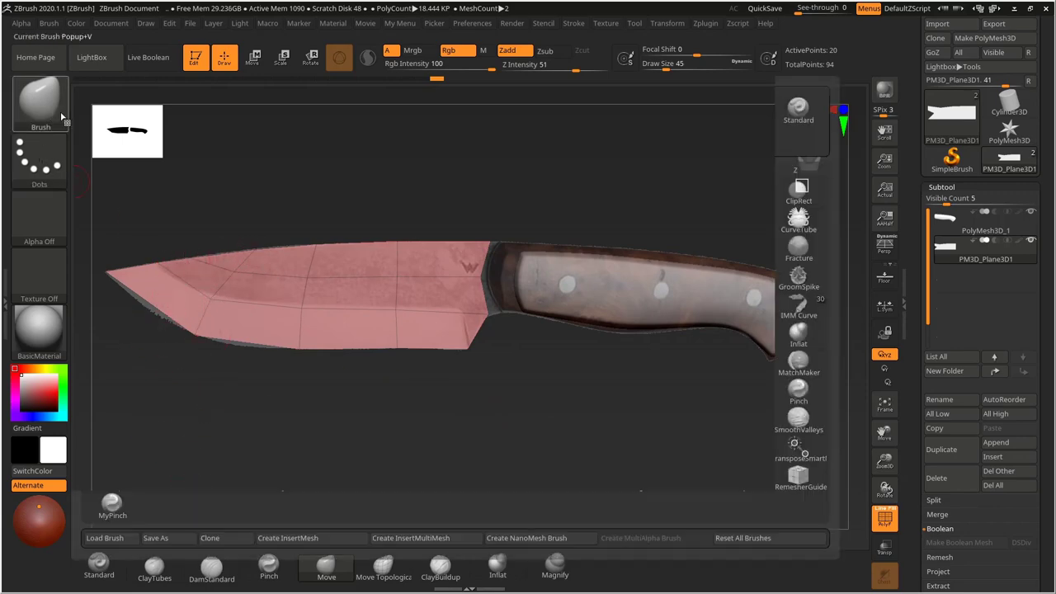
key(z)
key(m)
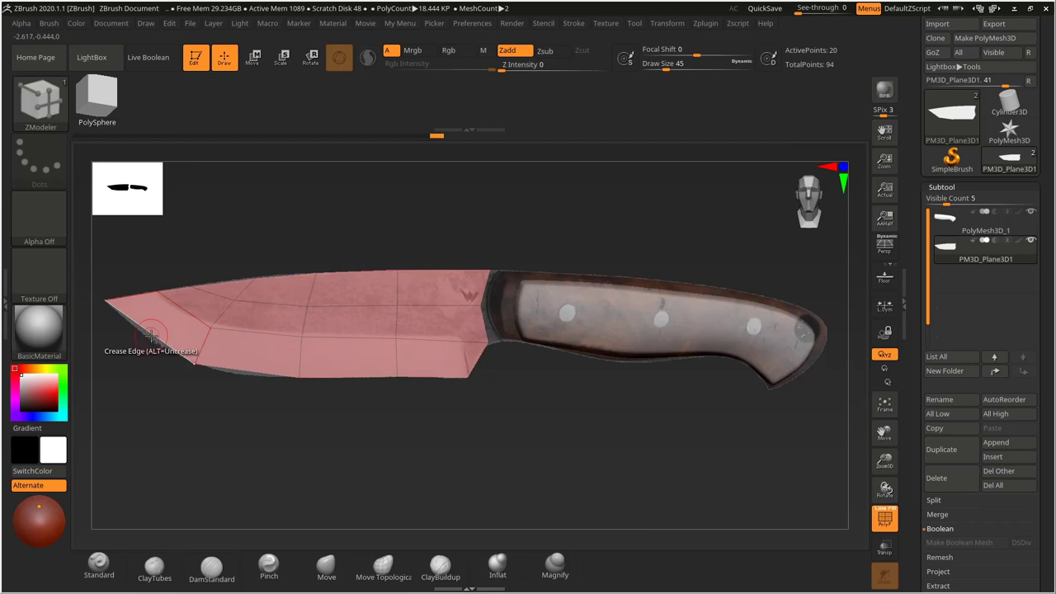
key(space)
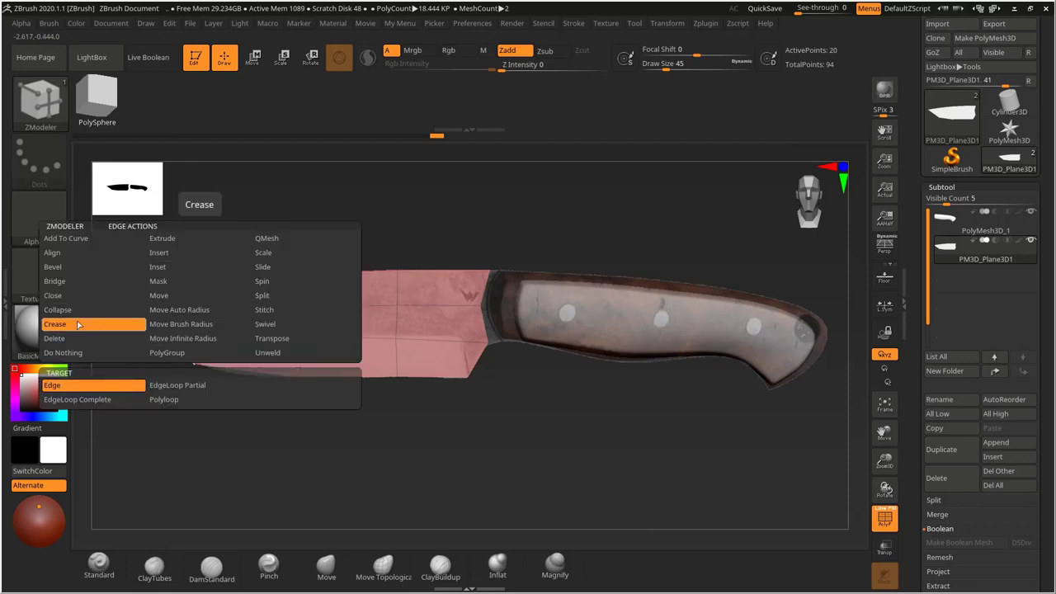
click(159, 253)
click(159, 334)
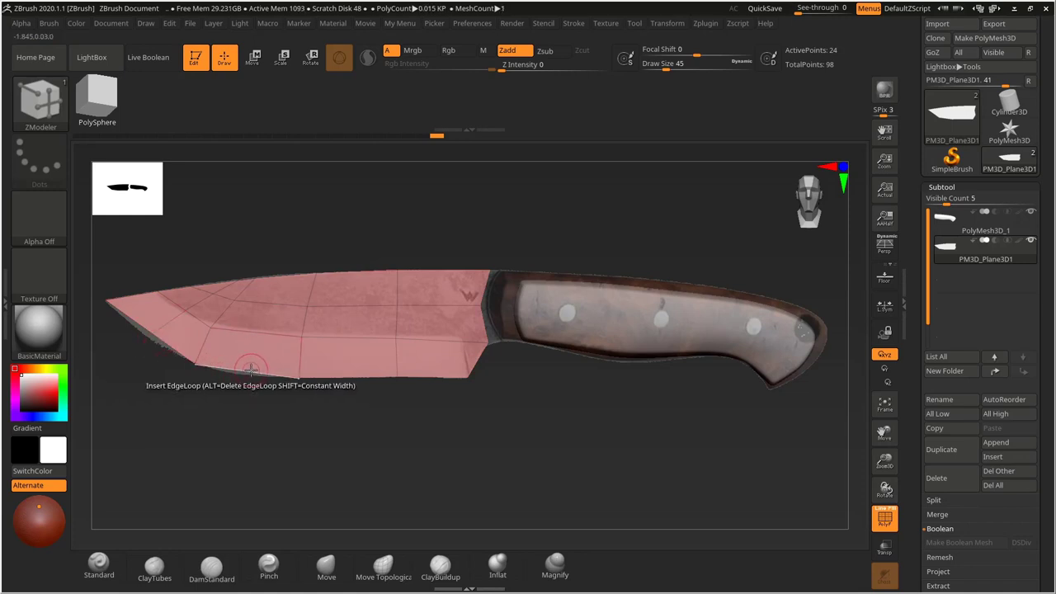
With the Move brush, fit the new points to the cutting edge and even out the blade's inner edge flow.
click(326, 568)
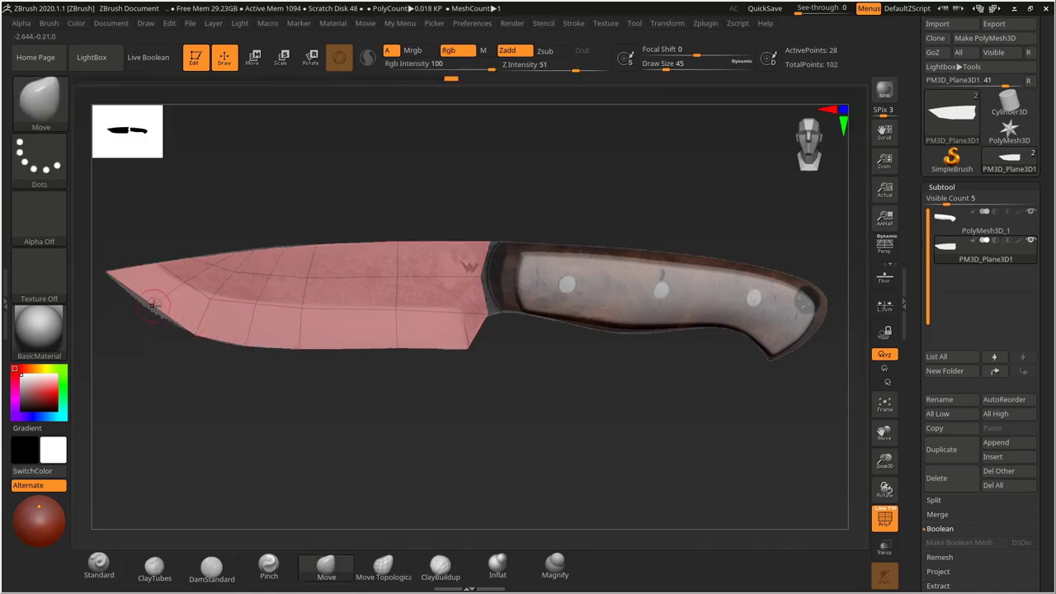
drag(154, 306, 145, 307)
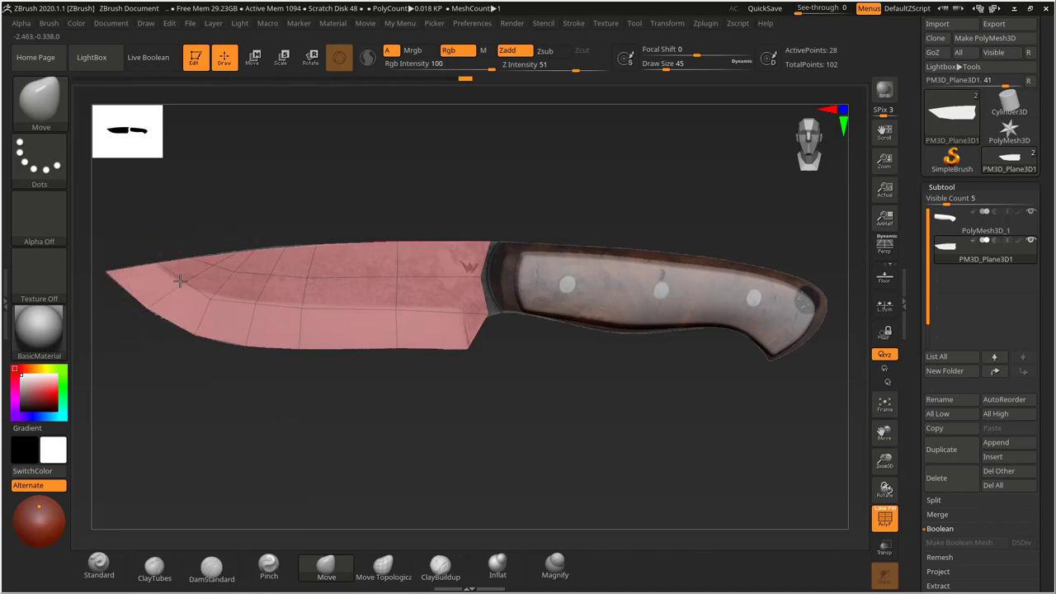
drag(217, 295, 220, 296)
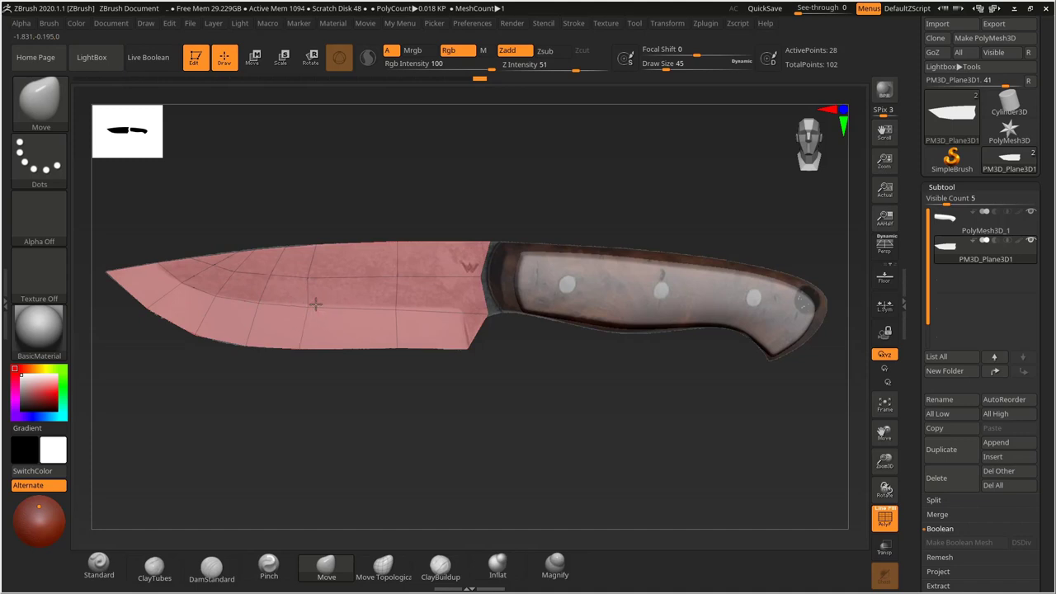
drag(307, 306, 310, 273)
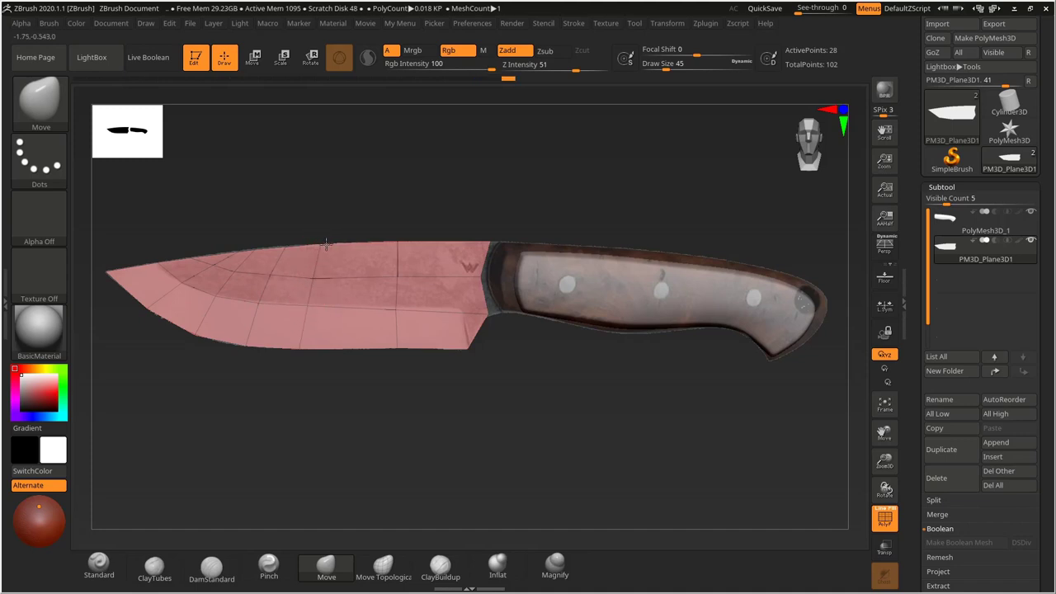
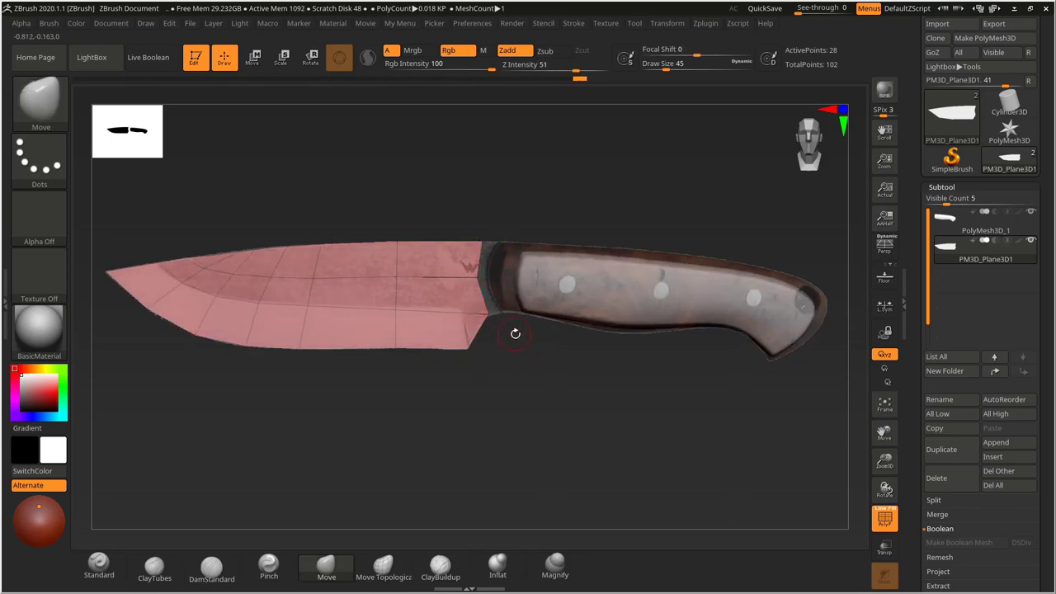
Hide the Spotlight reference and show the blade and handle from an angled view.
drag(515, 334, 475, 322)
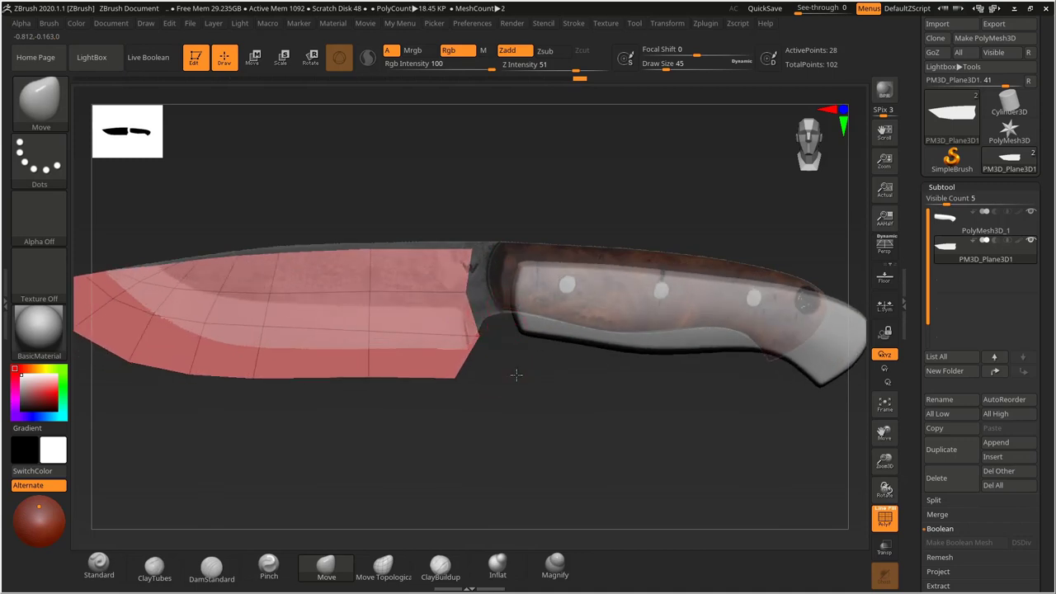
mouse_move(517, 375)
mouse_down()
mouse_move(531, 368)
mouse_move(517, 368)
mouse_up()
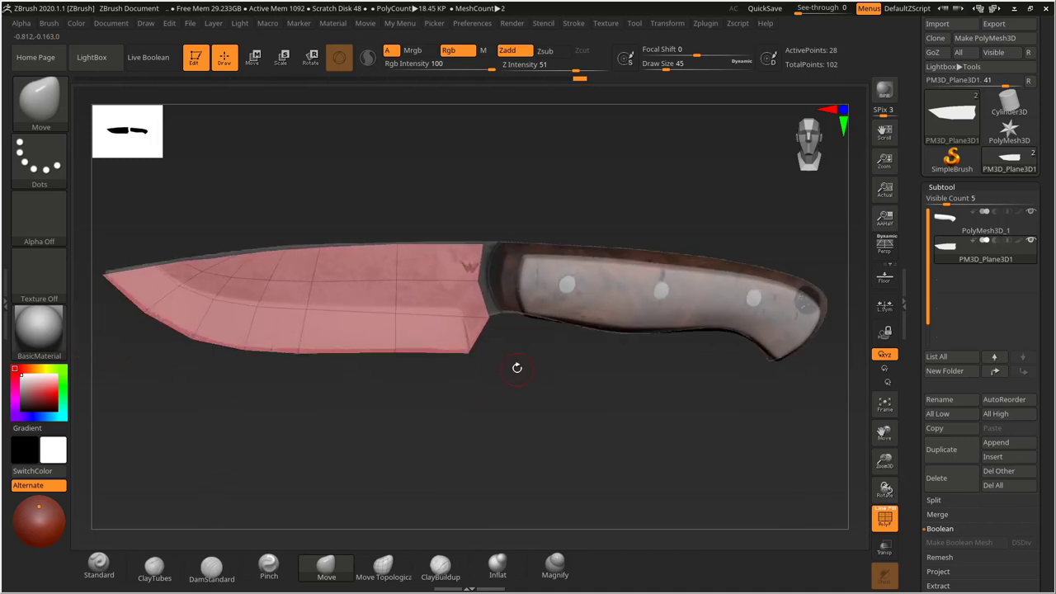
drag(541, 162, 422, 272)
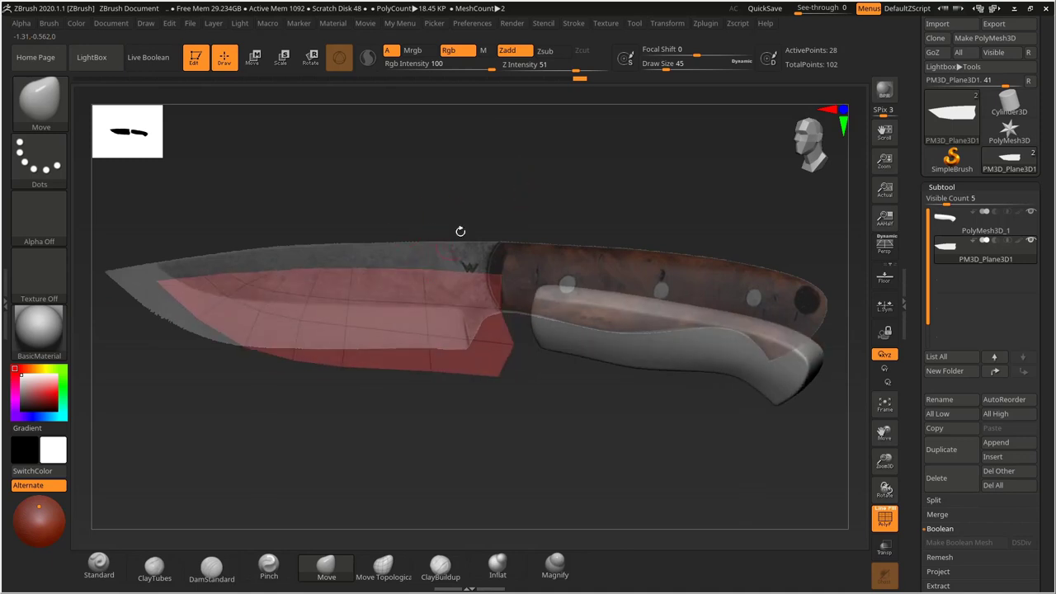
key(shift)
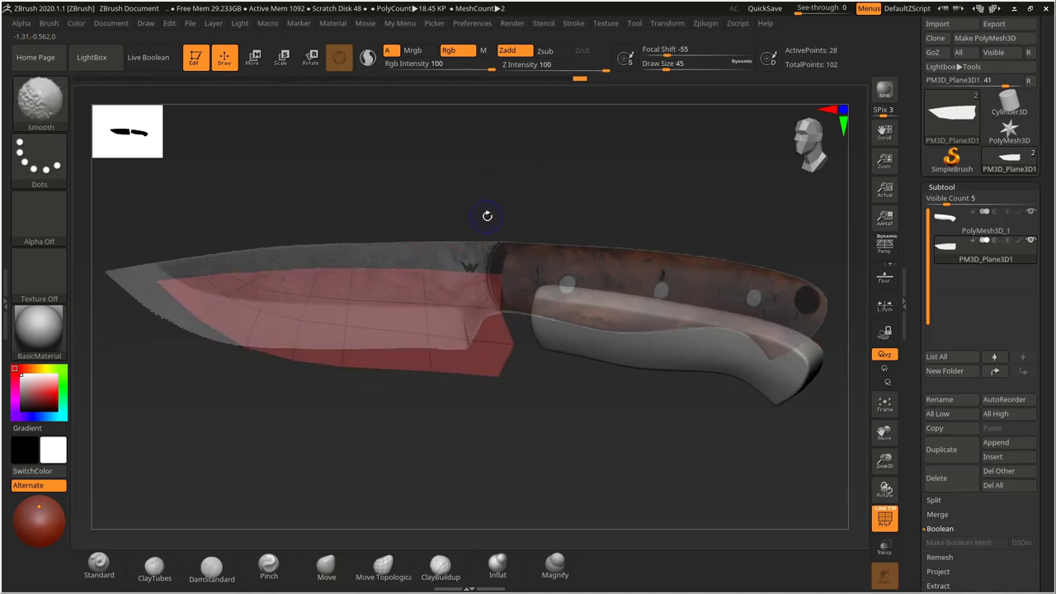
key(shift+z)
mouse_move(495, 212)
mouse_down()
mouse_move(534, 200)
mouse_move(495, 231)
mouse_up()
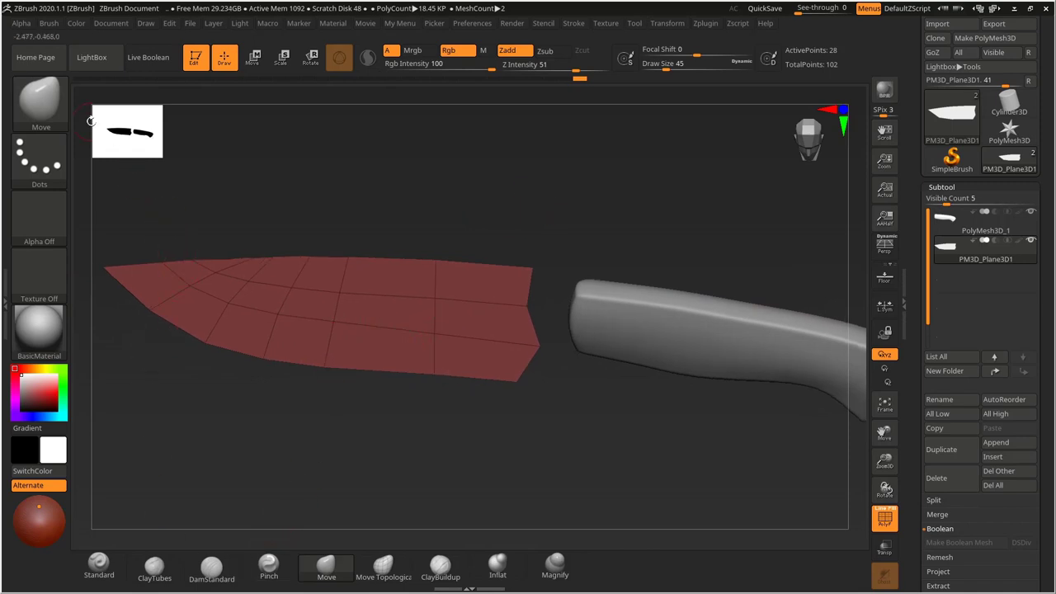
Choose the ZModeler brush and set its polygon action to Extrude with All Polygons as the target for the blade.
click(52, 107)
click(169, 142)
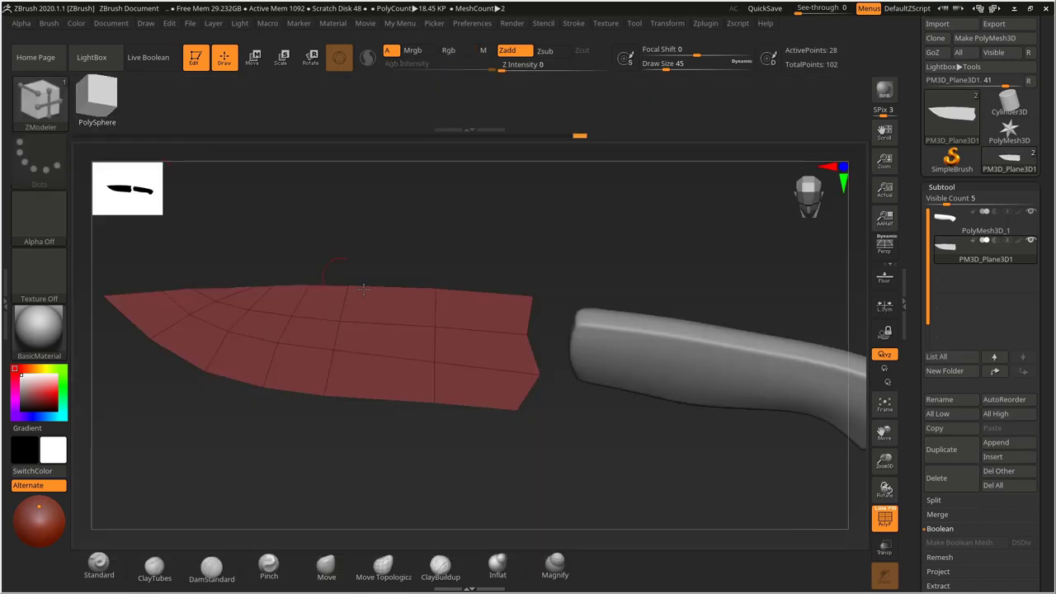
drag(454, 228, 406, 287)
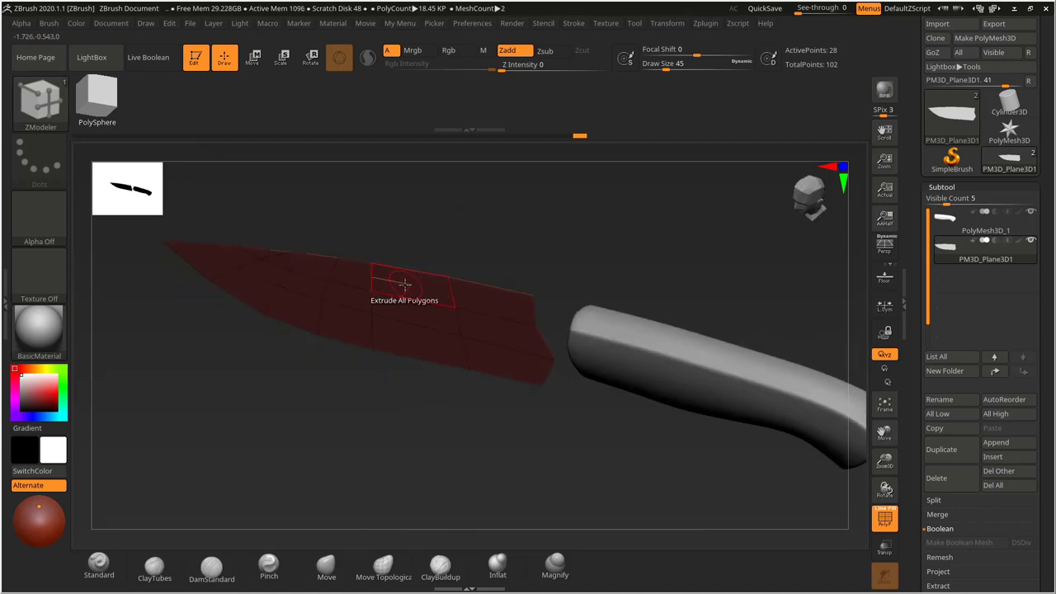
key(space)
click(281, 279)
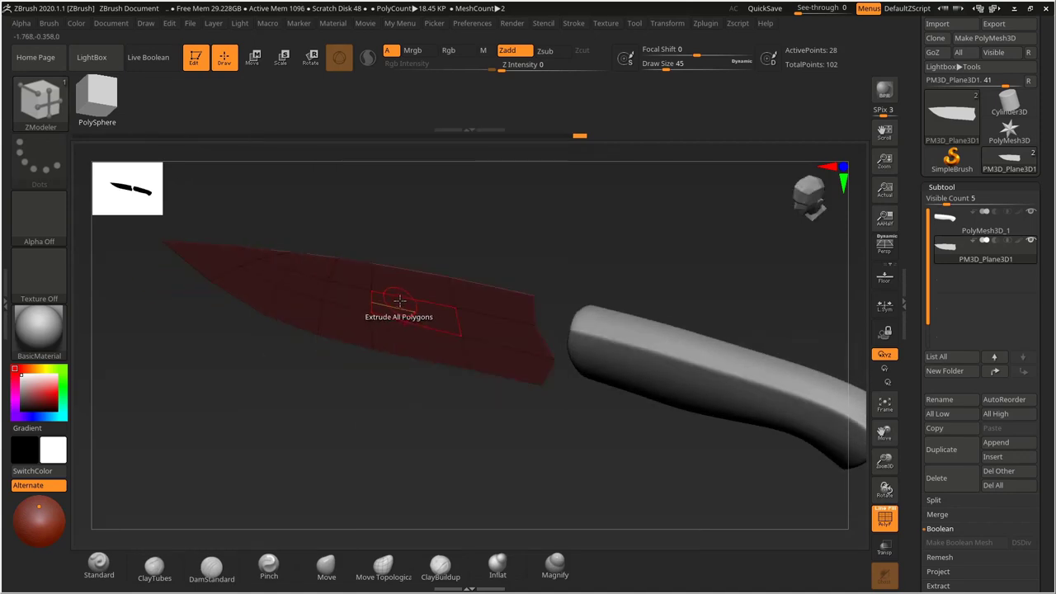
Extrude all polygons of the flat blade to give it thickness, and flip the mesh normals.
drag(398, 299, 424, 255)
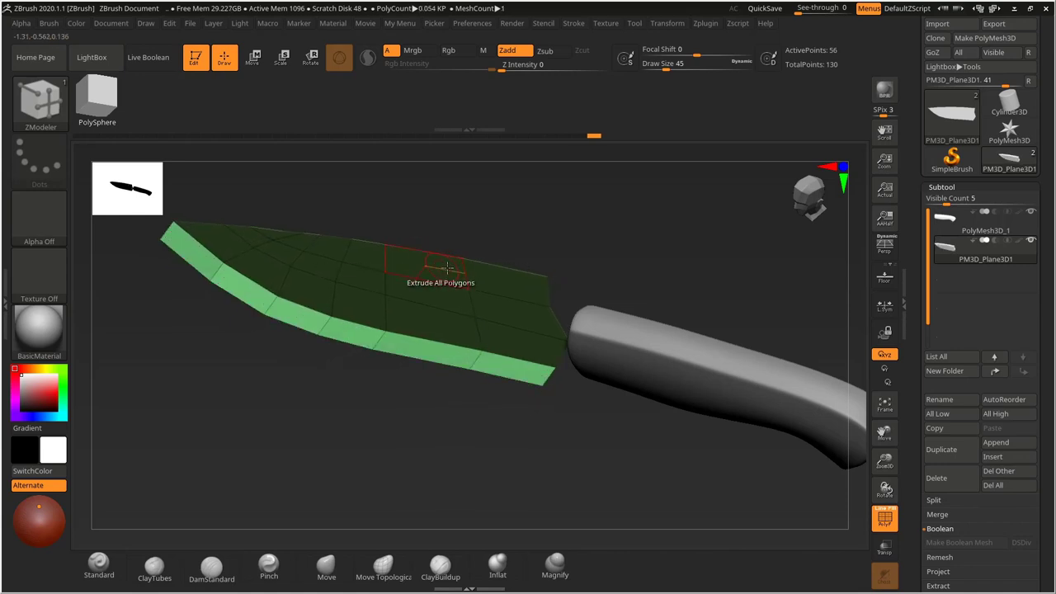
drag(518, 185, 487, 264)
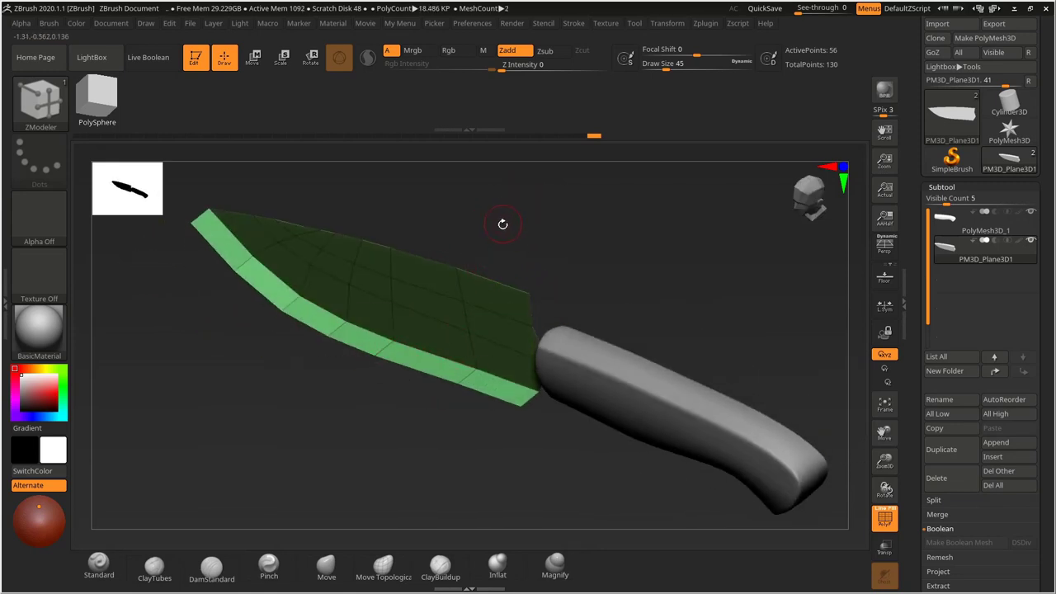
scroll(933, 330, down, 10)
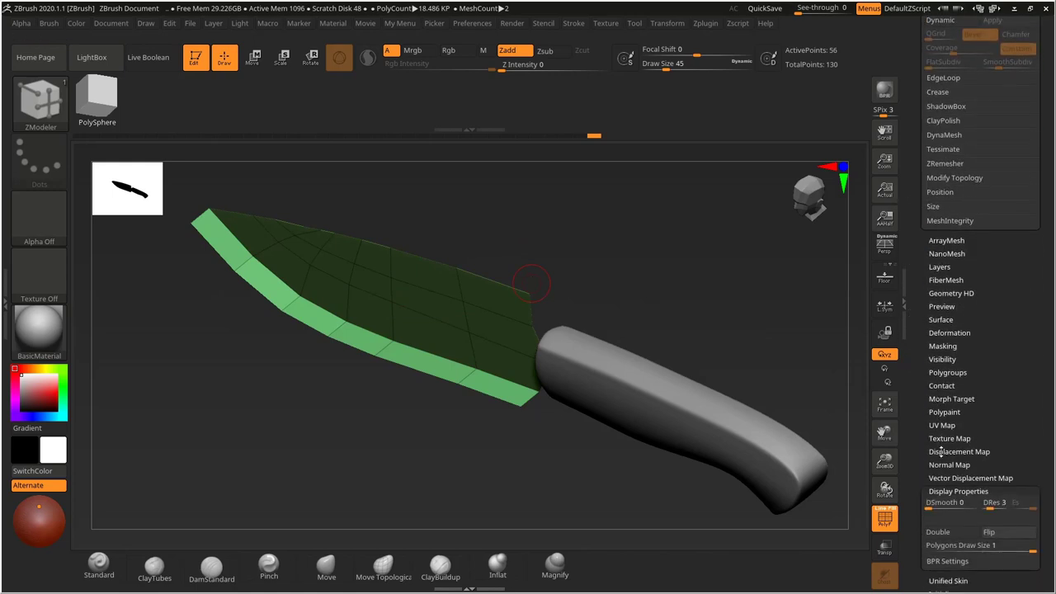
click(1004, 532)
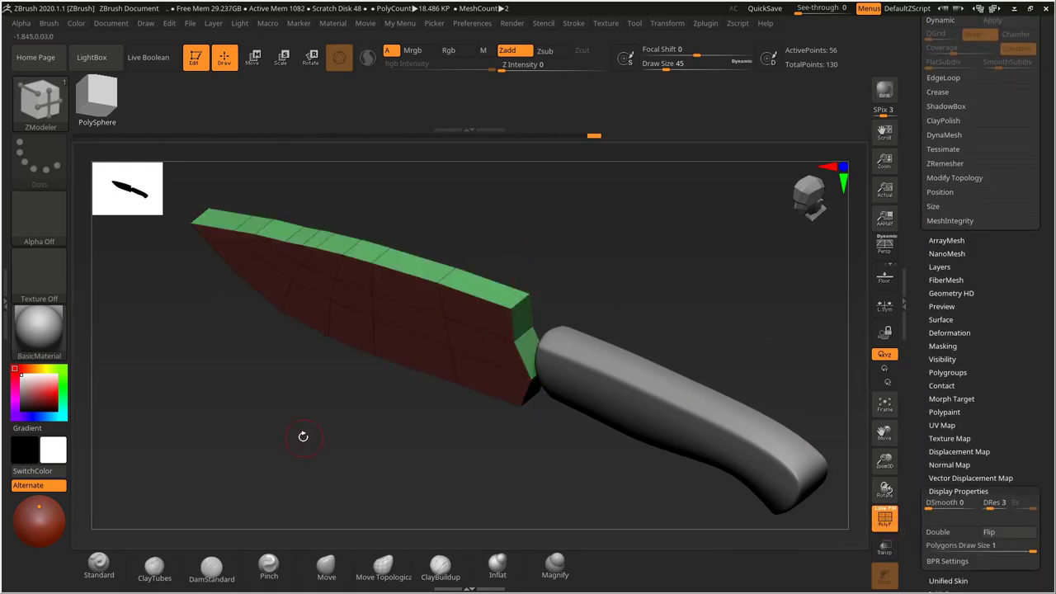
Set the blade's Z Position to 0 so it is centred on the handle's thickness.
drag(604, 264, 573, 337)
ctrl+right_drag(382, 298, 486, 317)
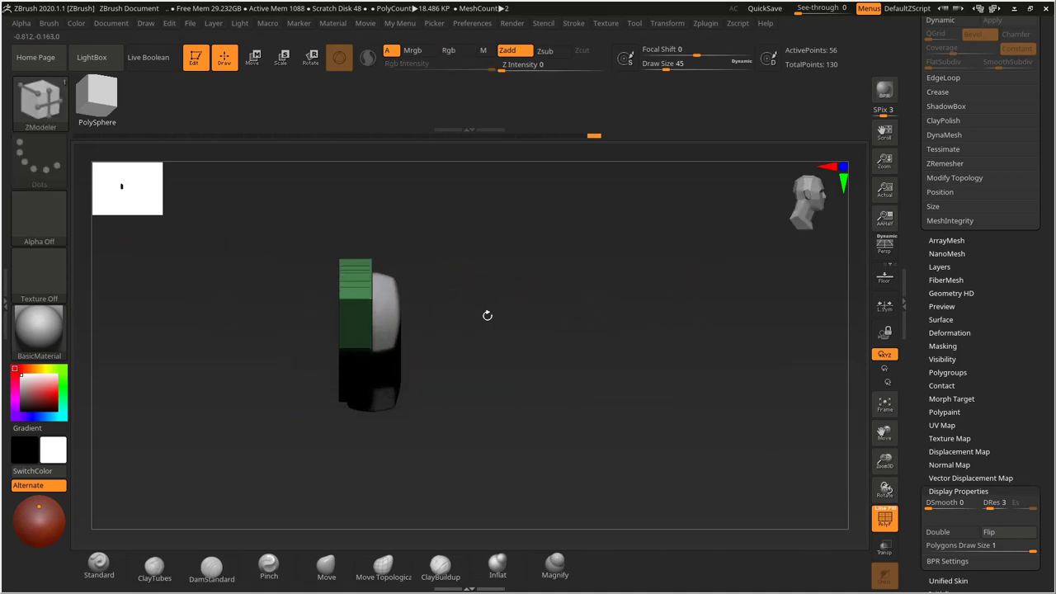
alt+right_drag(401, 339, 446, 345)
ctrl+right_drag(498, 304, 468, 336)
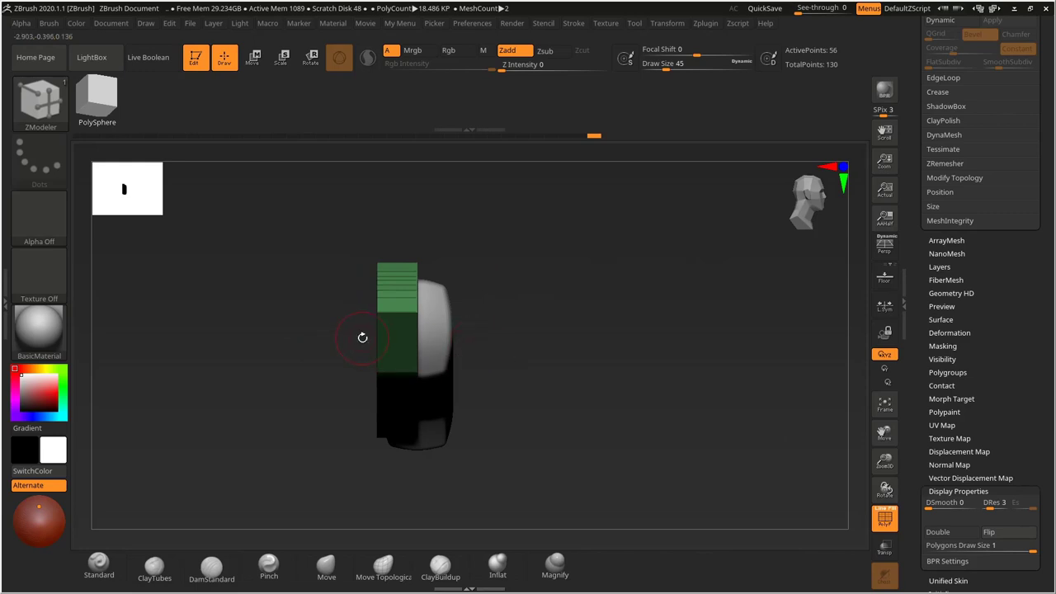
scroll(919, 302, up, 5)
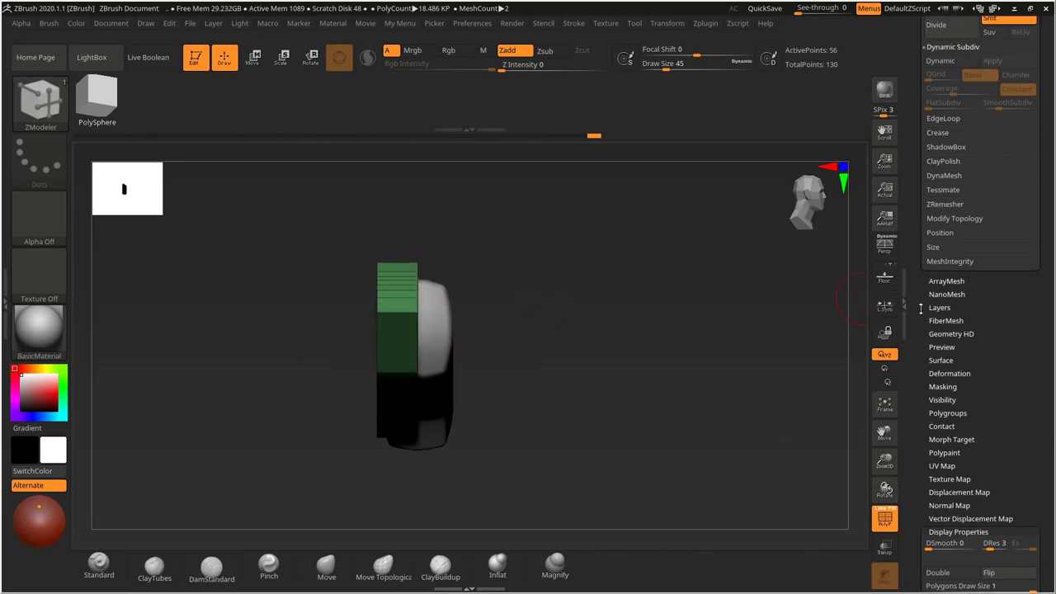
mouse_move(915, 226)
mouse_down()
mouse_move(913, 273)
mouse_move(912, 222)
mouse_up()
scroll(912, 222, down, 4)
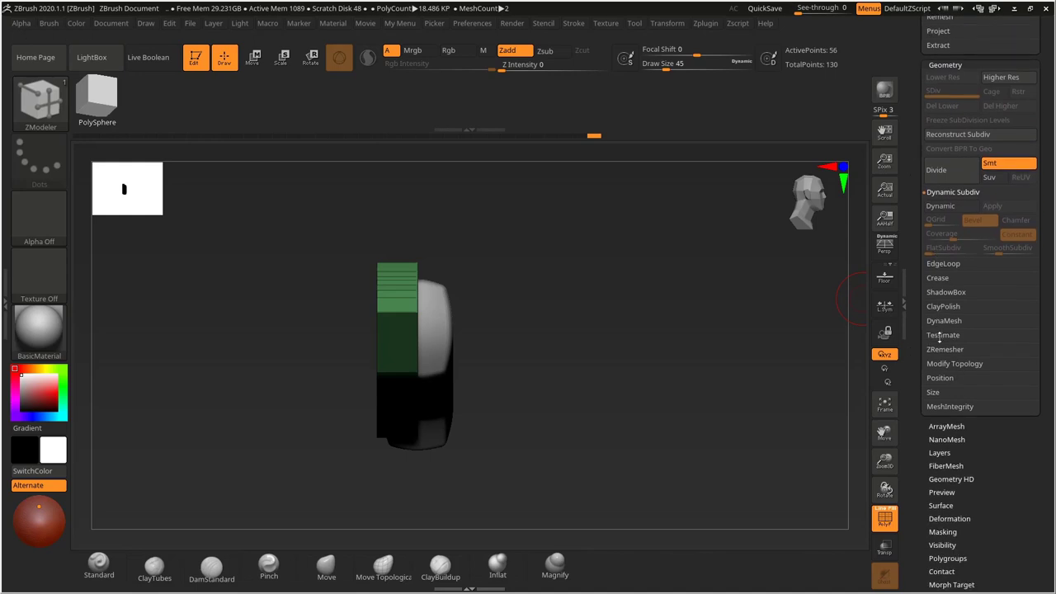
scroll(917, 279, up, 8)
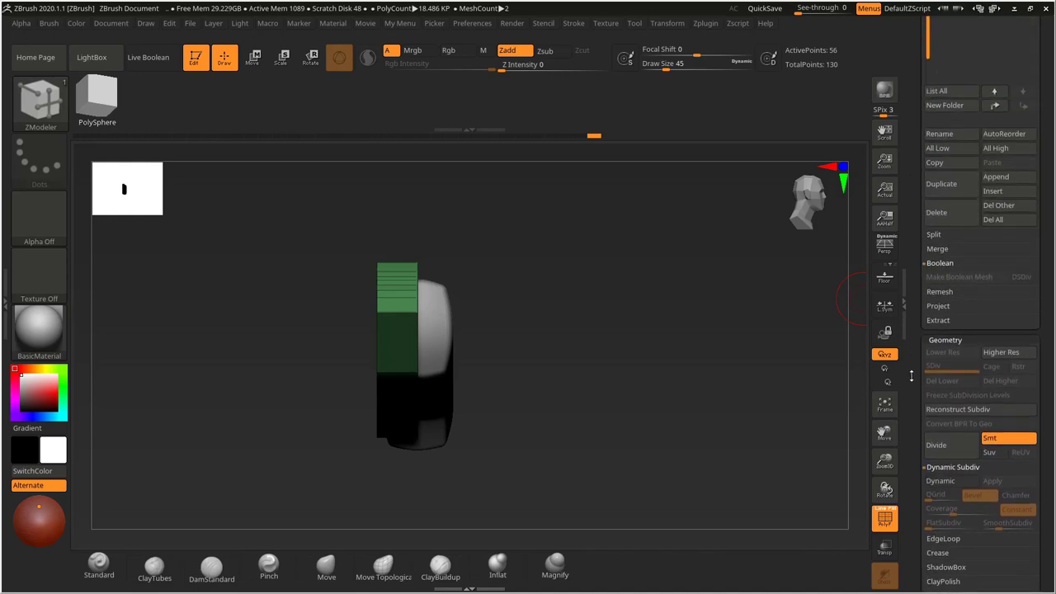
scroll(921, 226, down, 10)
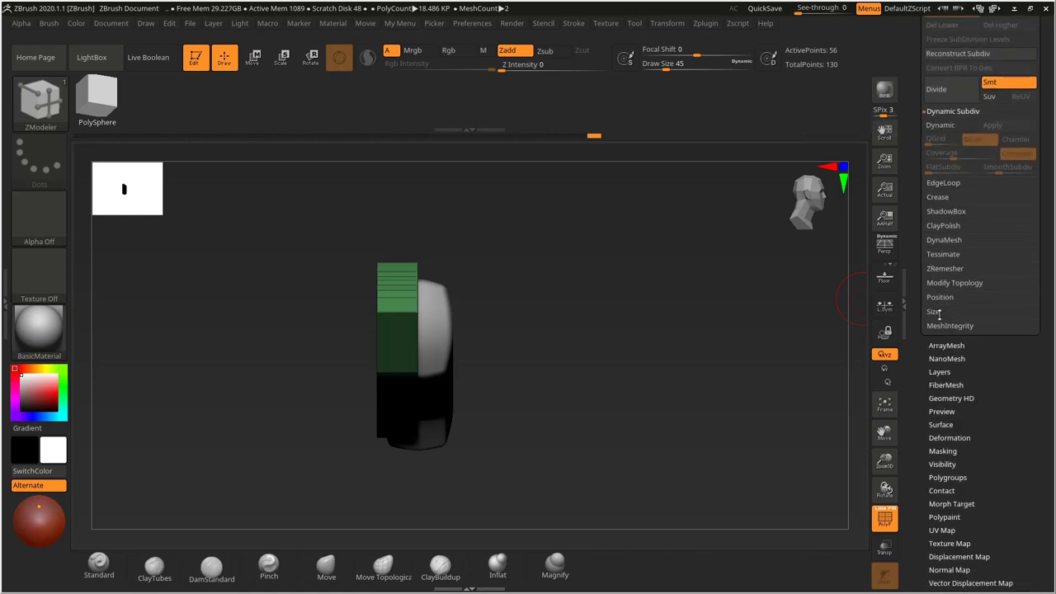
scroll(935, 254, up, 5)
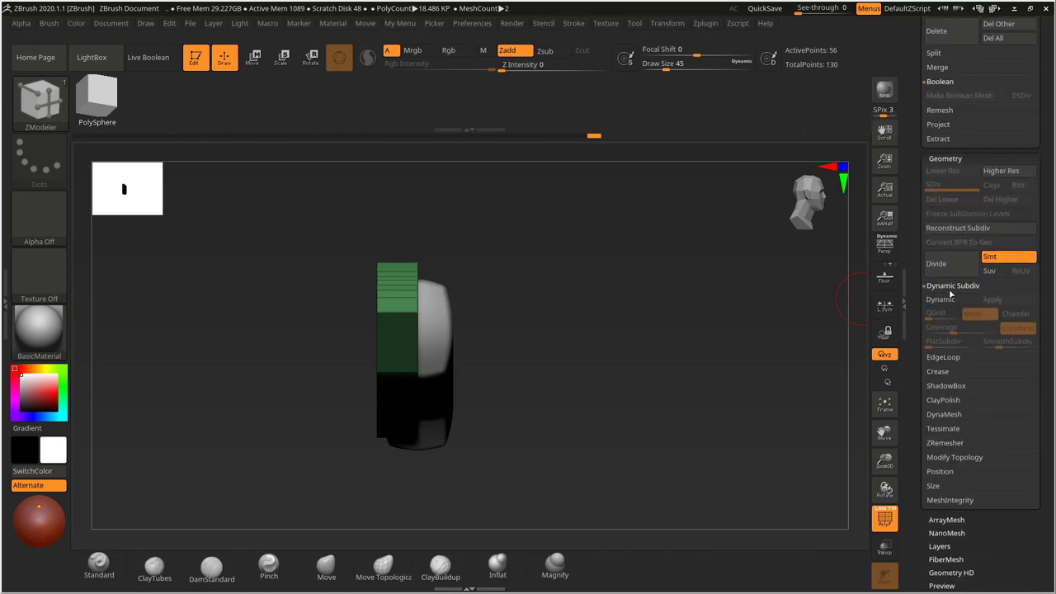
click(942, 415)
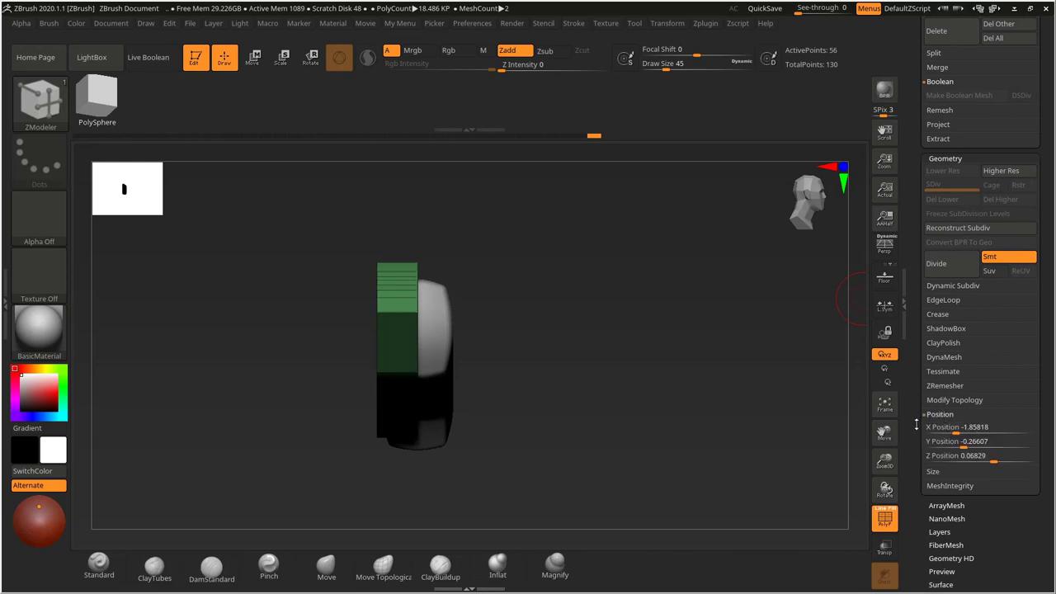
scroll(943, 355, down, 5)
click(935, 279)
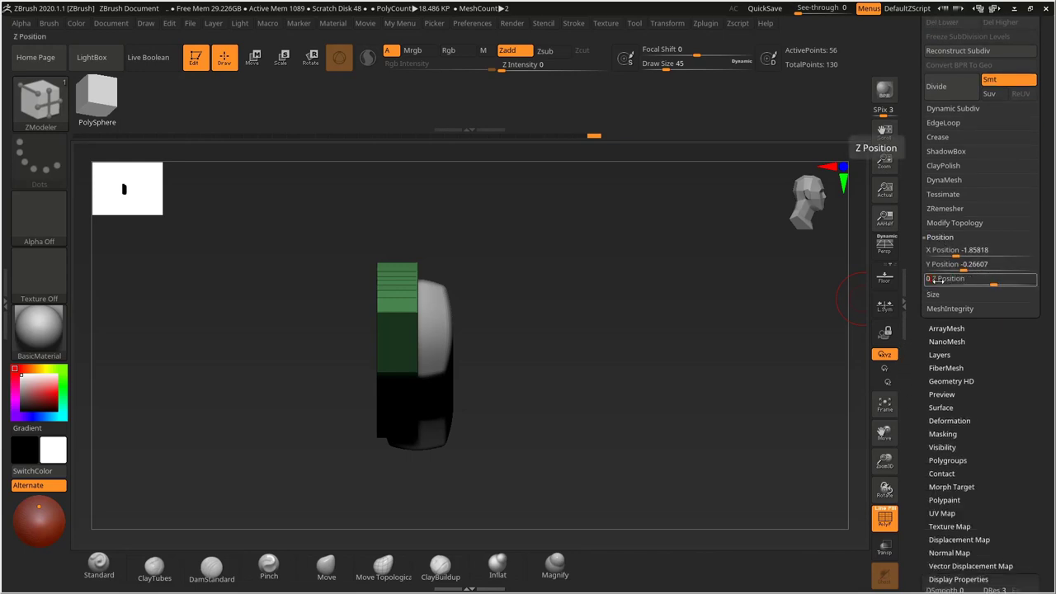
text(0)
key(Return)
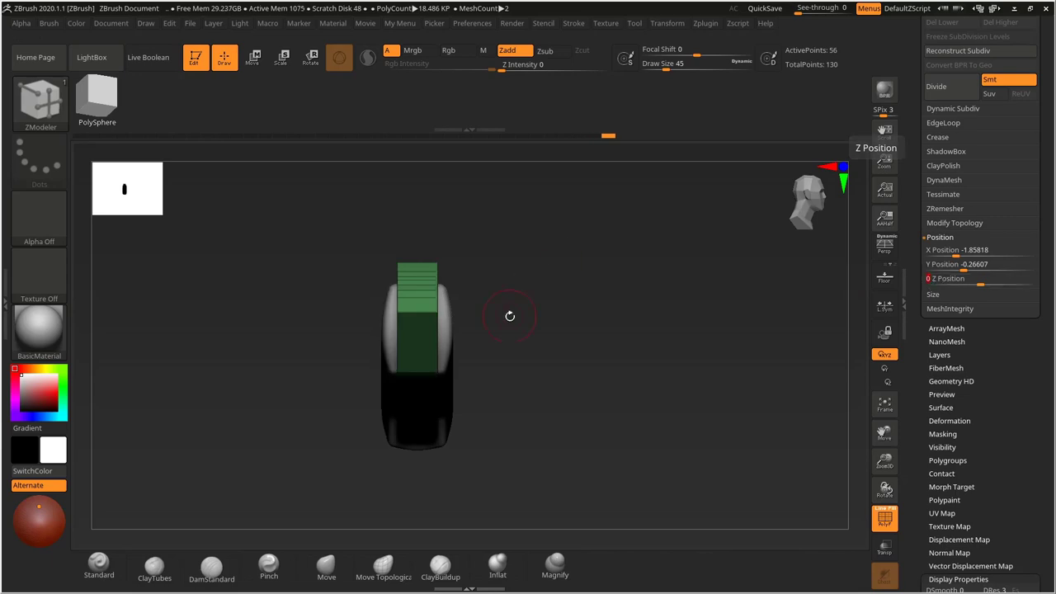
Apply Mirror And Weld from the Modify Topology options to the blade mesh.
drag(511, 314, 471, 243)
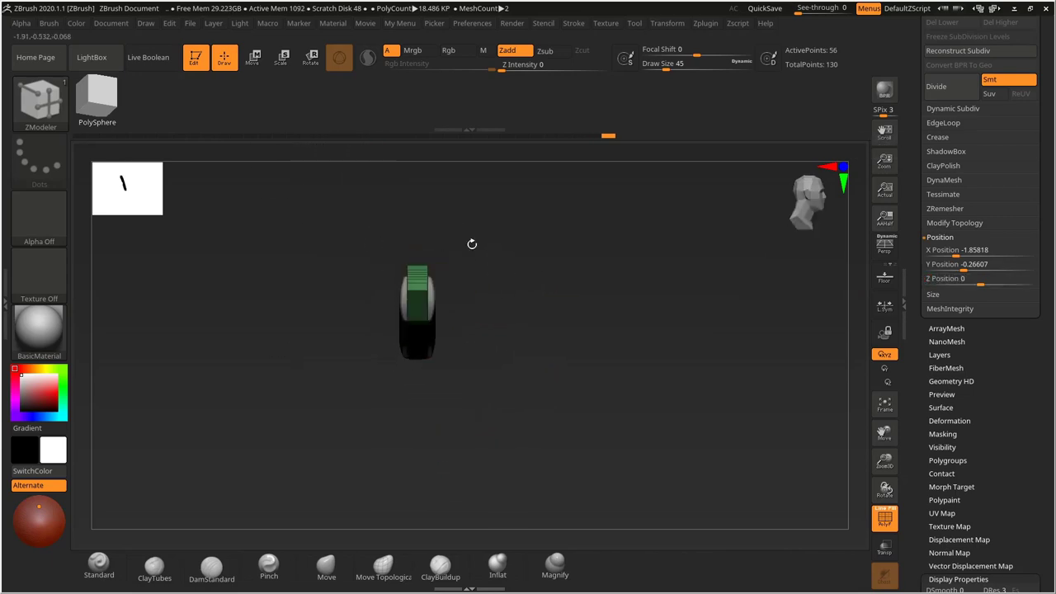
drag(538, 305, 549, 203)
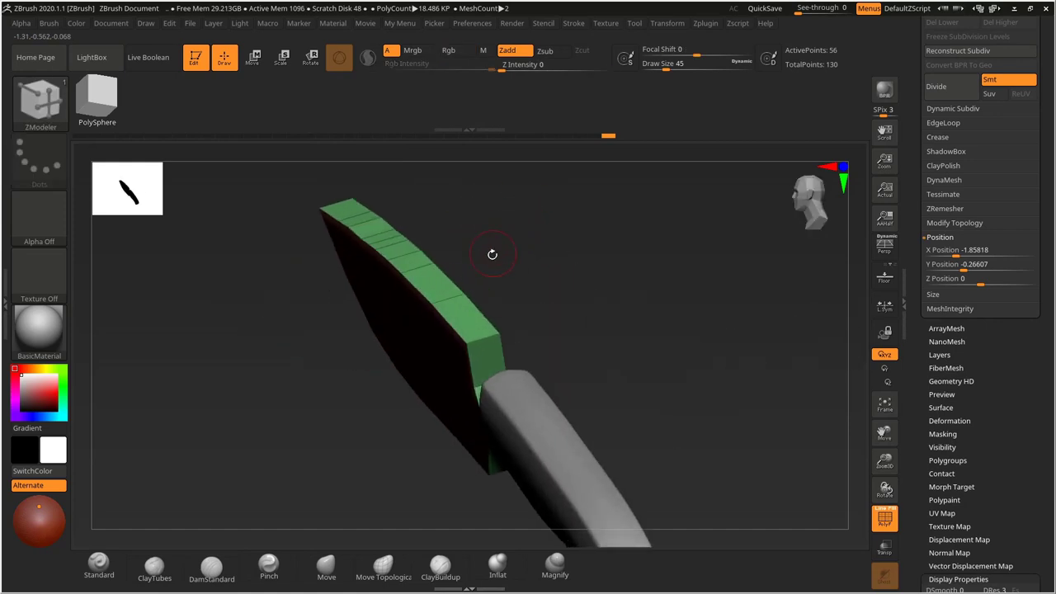
drag(493, 254, 518, 235)
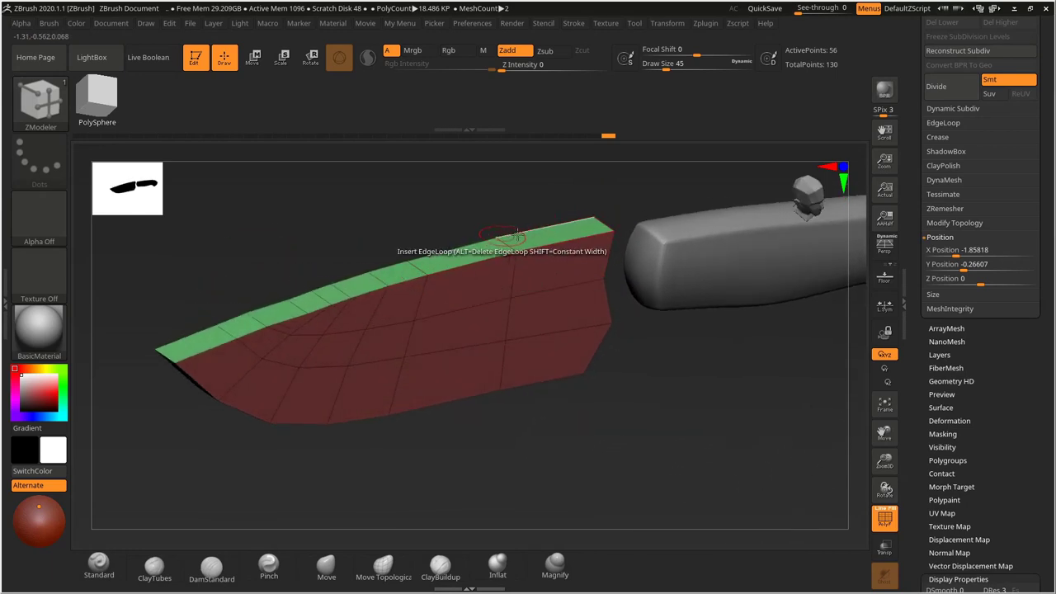
drag(429, 261, 510, 326)
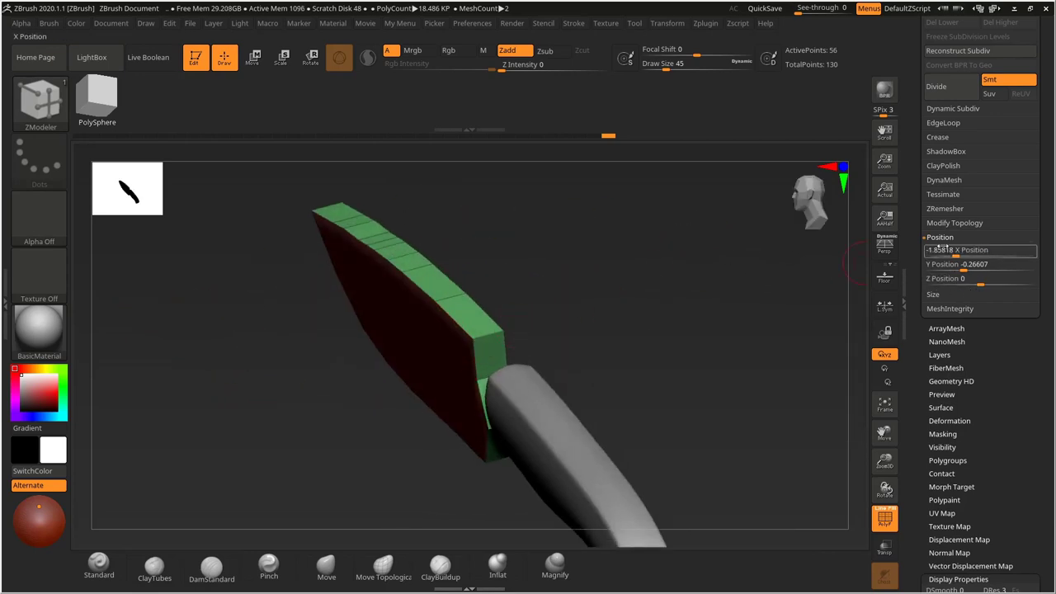
click(954, 223)
drag(741, 296, 549, 336)
click(949, 265)
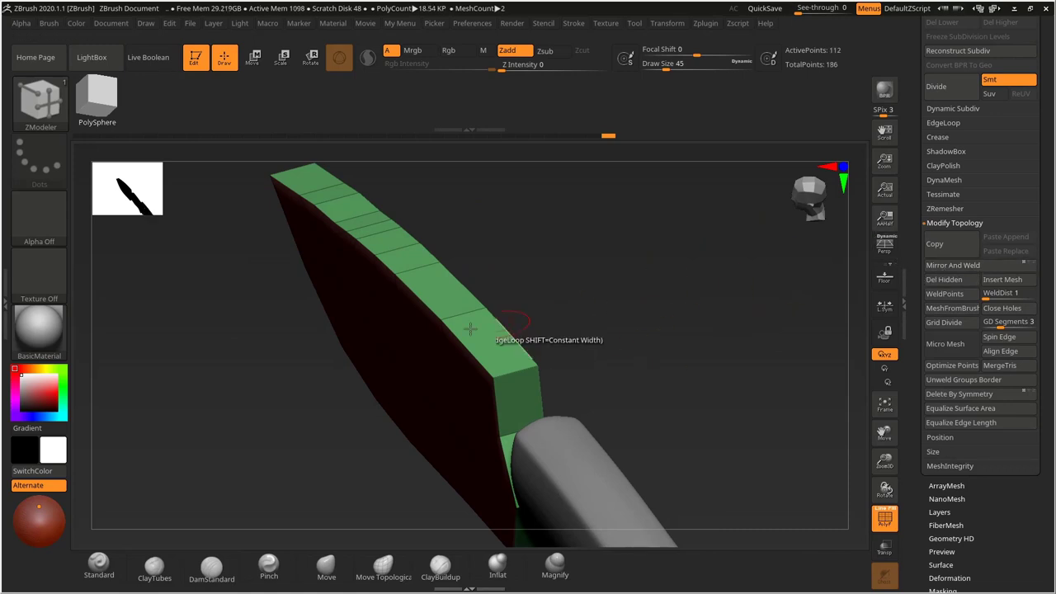
Mirror and weld the blade again across its thickness so a centre edge loop runs along the spine.
drag(606, 280, 802, 280)
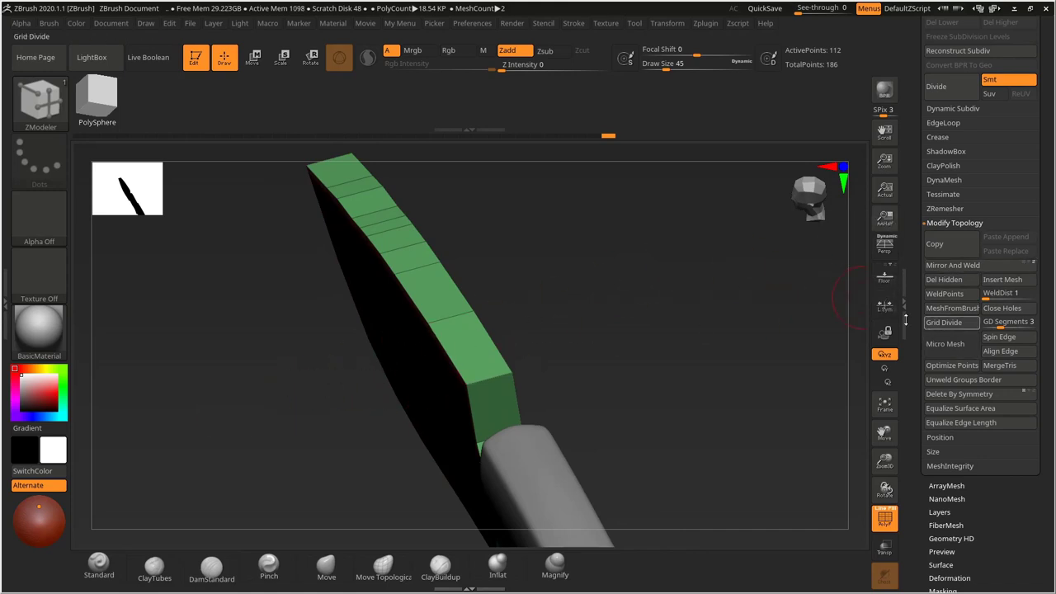
drag(831, 273, 772, 285)
click(944, 279)
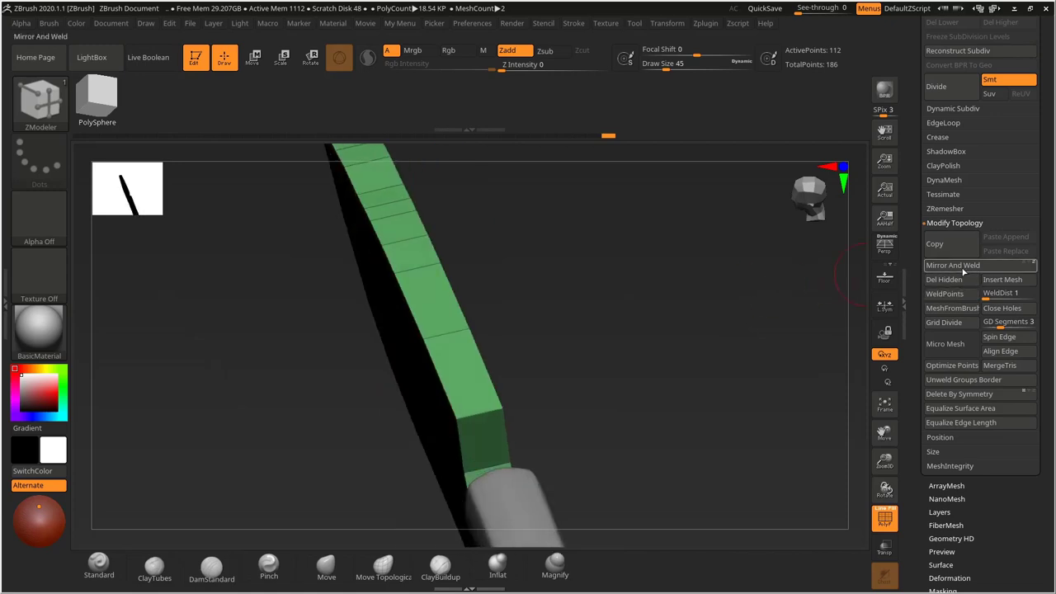
mouse_move(565, 282)
mouse_down()
mouse_move(599, 264)
mouse_move(595, 239)
mouse_move(579, 250)
mouse_move(619, 235)
mouse_move(577, 220)
mouse_move(613, 207)
mouse_move(584, 201)
mouse_move(570, 248)
mouse_move(613, 334)
mouse_move(621, 328)
mouse_up()
drag(616, 396, 620, 339)
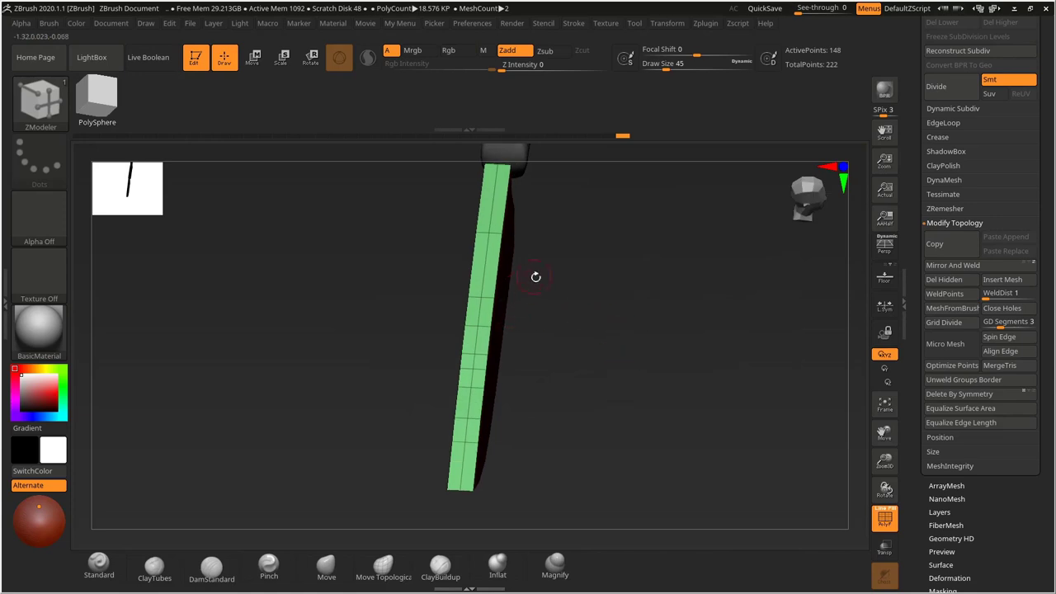
Activate the Scale transform gizmo on the blade, looking straight down on its spine.
key(r)
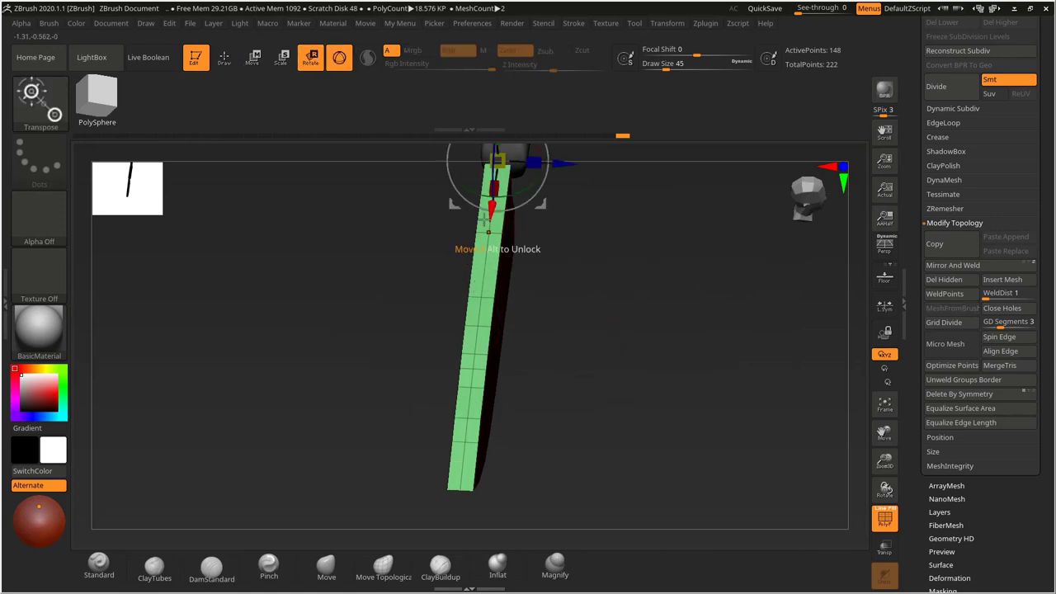
alt+drag(608, 238, 634, 264)
click(278, 66)
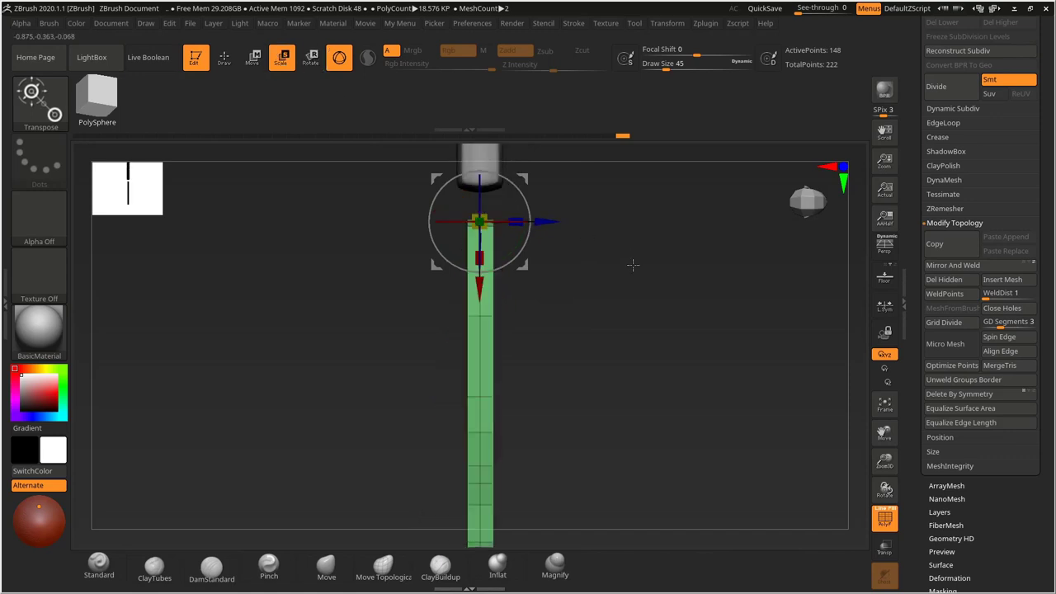
alt+drag(643, 210, 468, 285)
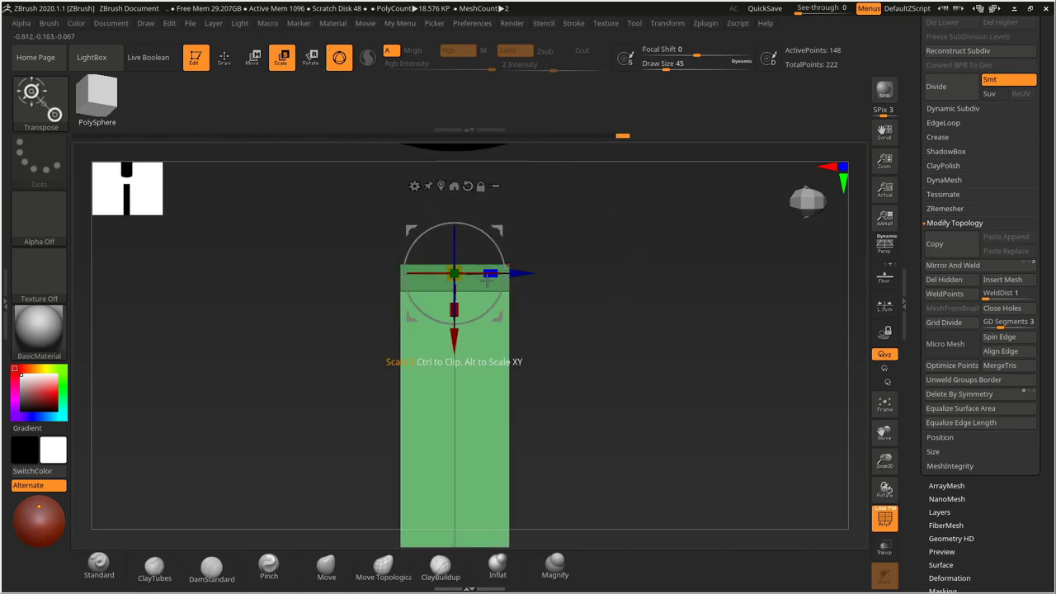
drag(490, 273, 134, 333)
alt+drag(547, 266, 587, 216)
key(ctrl+z)
Scale the blade down along its Z axis until it is far thinner than the handle, and return to Draw mode.
drag(490, 274, 489, 273)
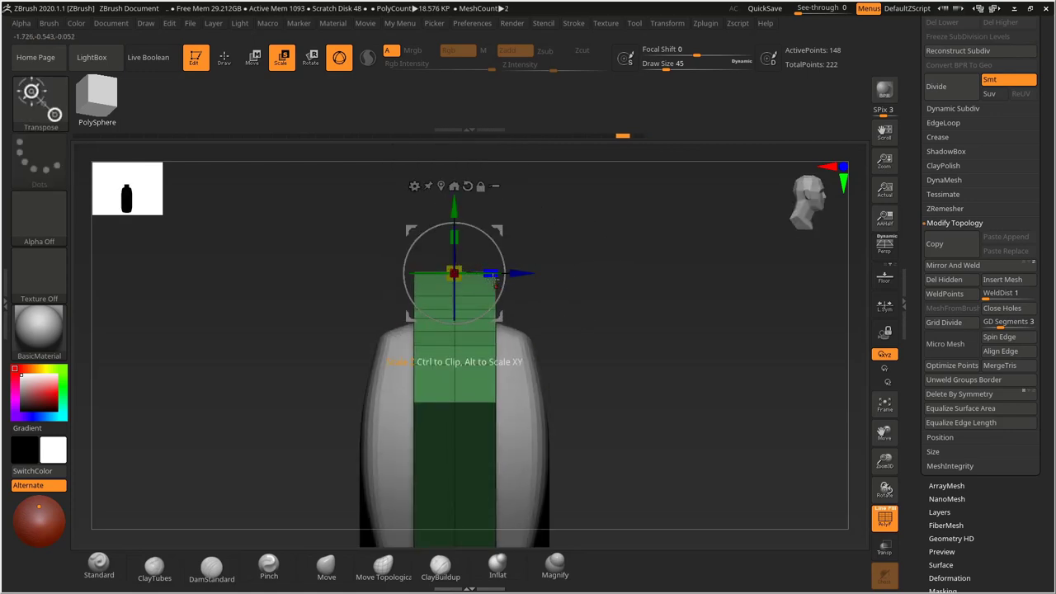
drag(490, 273, 397, 277)
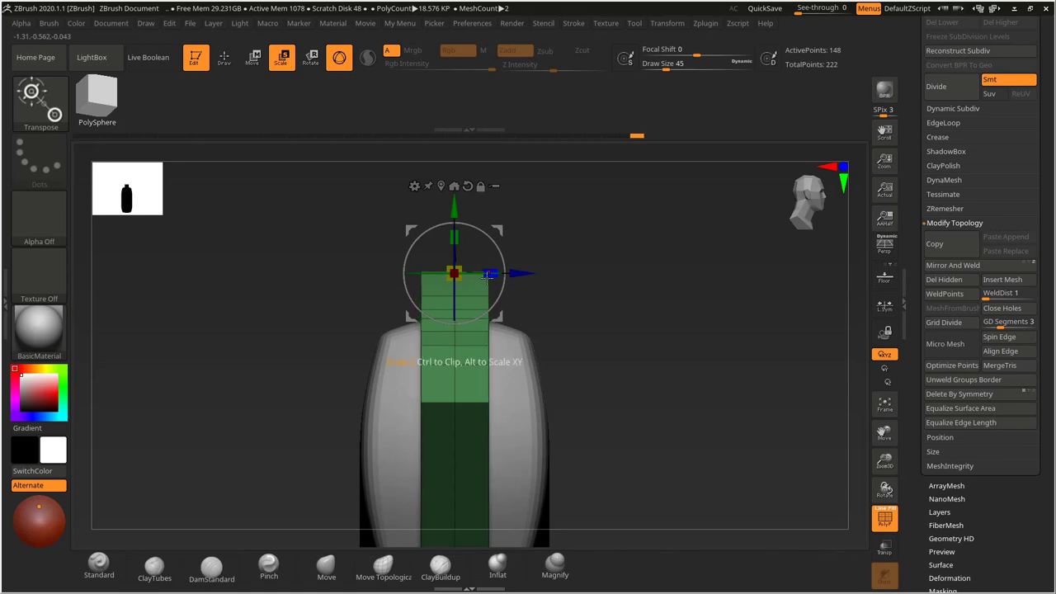
drag(474, 273, 40, 276)
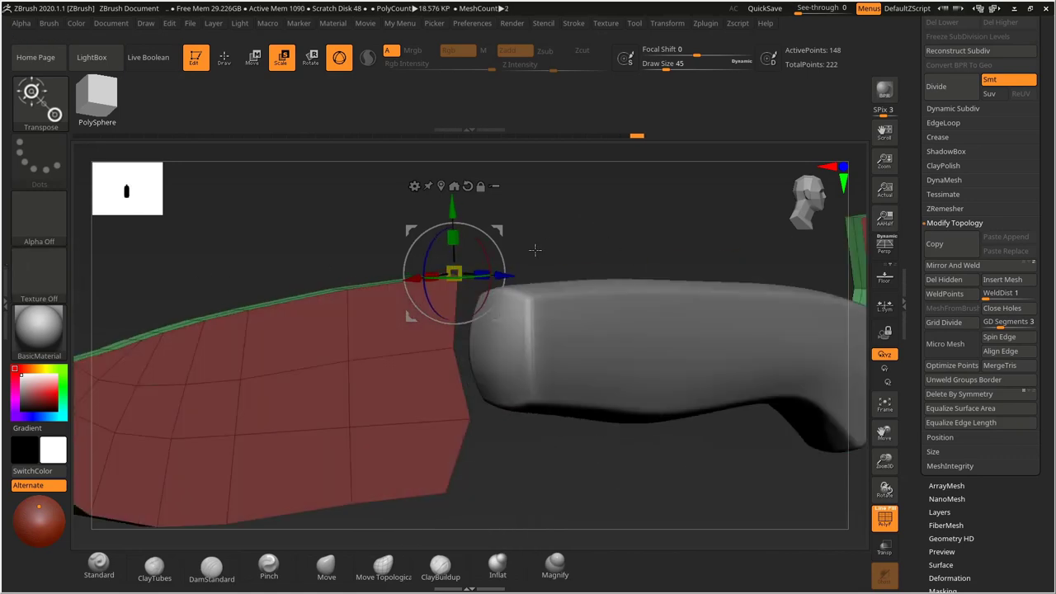
drag(535, 250, 589, 264)
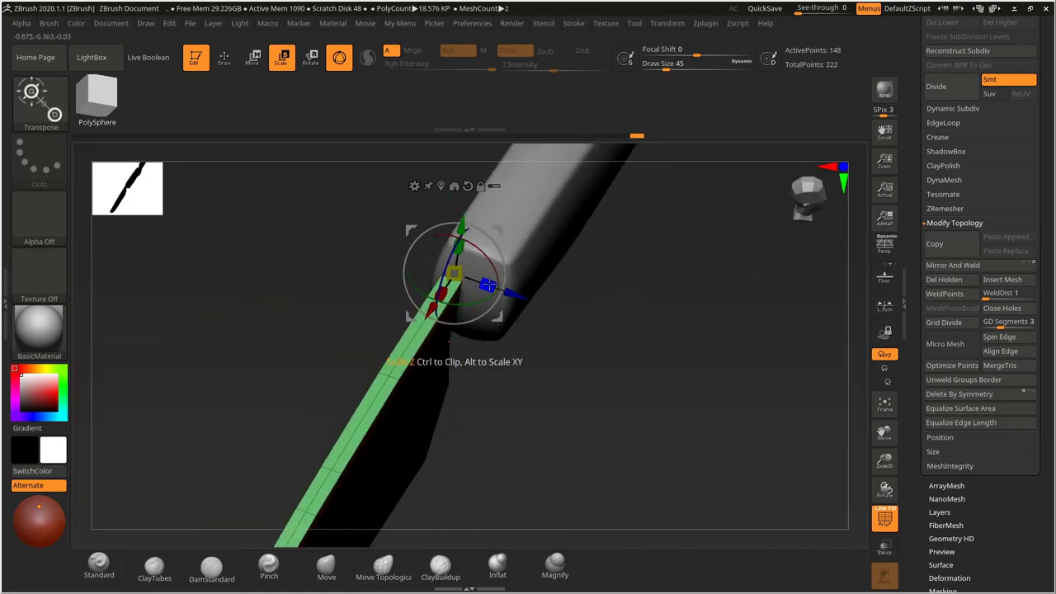
drag(455, 274, 305, 249)
ctrl+right_drag(630, 296, 596, 266)
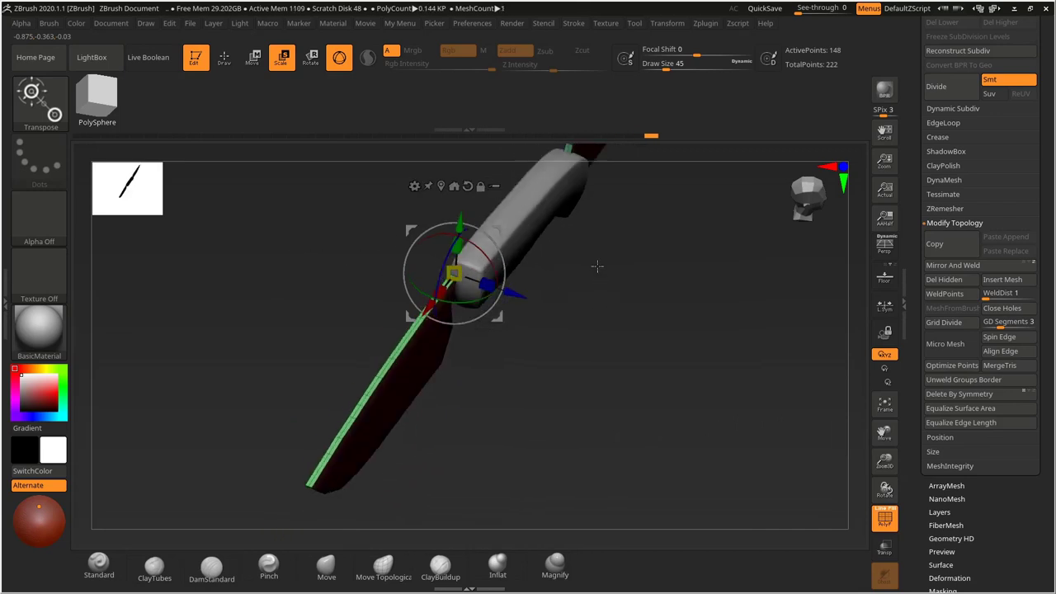
drag(597, 266, 507, 280)
shift+drag(599, 273, 601, 267)
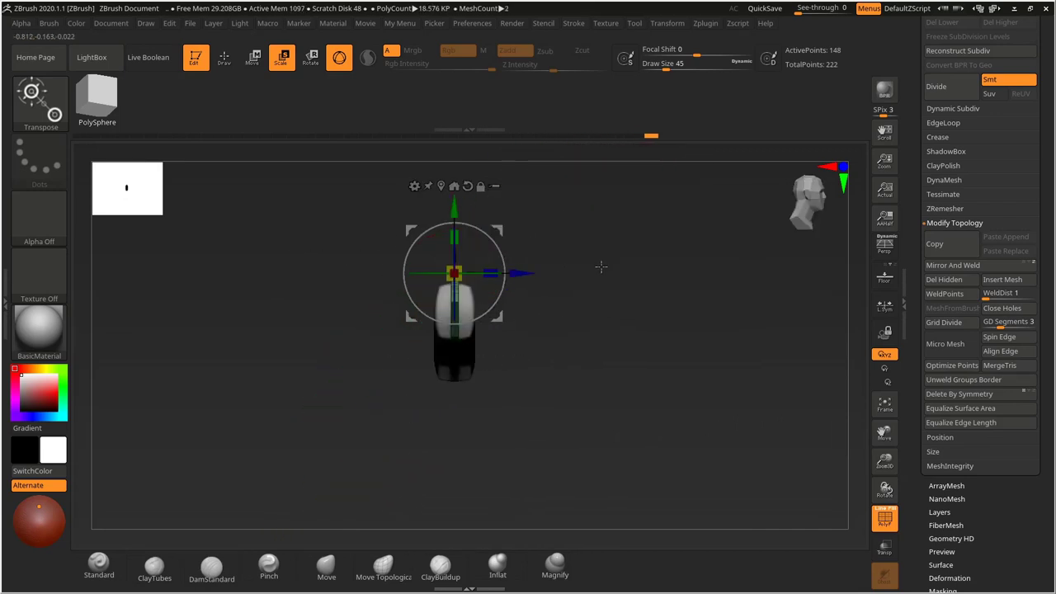
ctrl+right_drag(602, 266, 615, 288)
mouse_move(506, 274)
mouse_down()
mouse_move(570, 283)
mouse_move(490, 291)
mouse_move(581, 284)
mouse_move(578, 224)
mouse_move(543, 226)
mouse_move(633, 216)
mouse_up()
key(q)
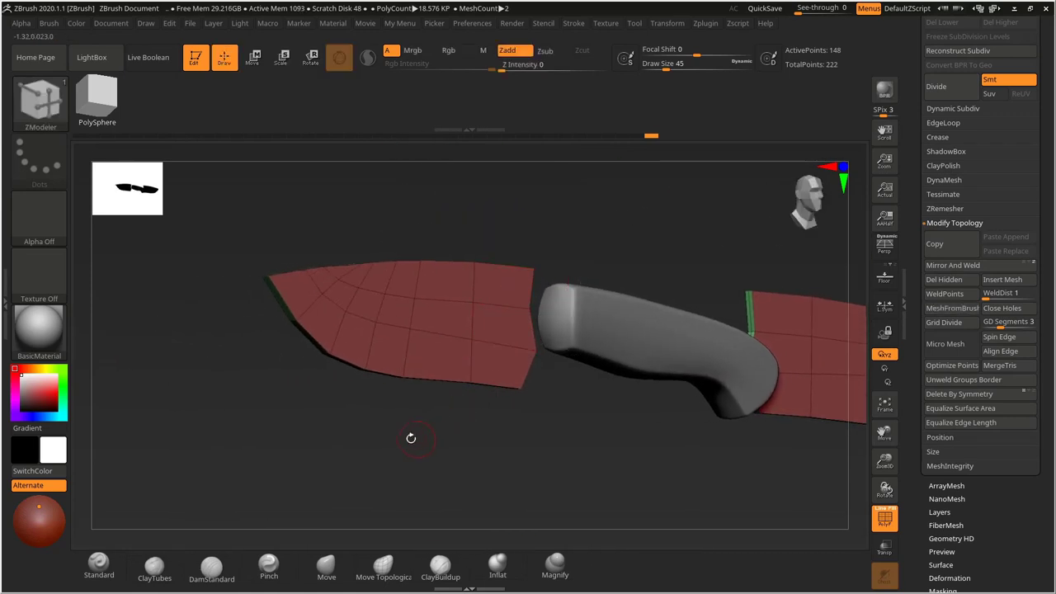
Lasso-mask the upper part of the blade in side view, leaving the tip and the row along the cutting edge unmasked.
shift+drag(411, 436, 476, 424)
drag(287, 395, 547, 250)
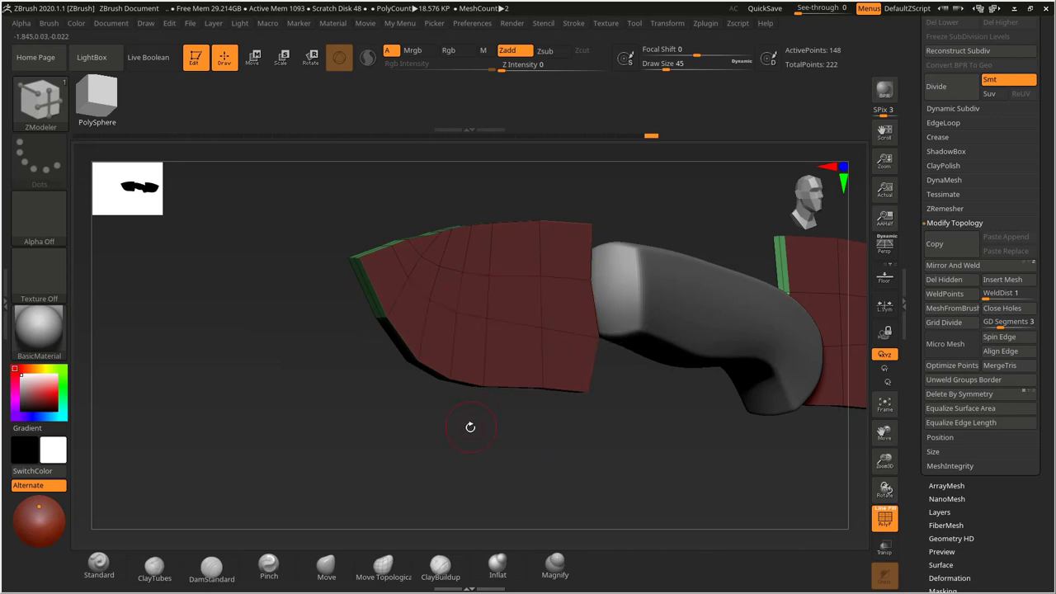
mouse_move(471, 427)
shift+mouse_down()
mouse_move(486, 418)
mouse_move(468, 426)
mouse_move(480, 432)
mouse_move(400, 441)
mouse_move(498, 455)
mouse_move(397, 455)
mouse_move(536, 449)
mouse_move(385, 338)
mouse_move(300, 381)
shift+mouse_up()
key(ctrl)
key(ctrl)
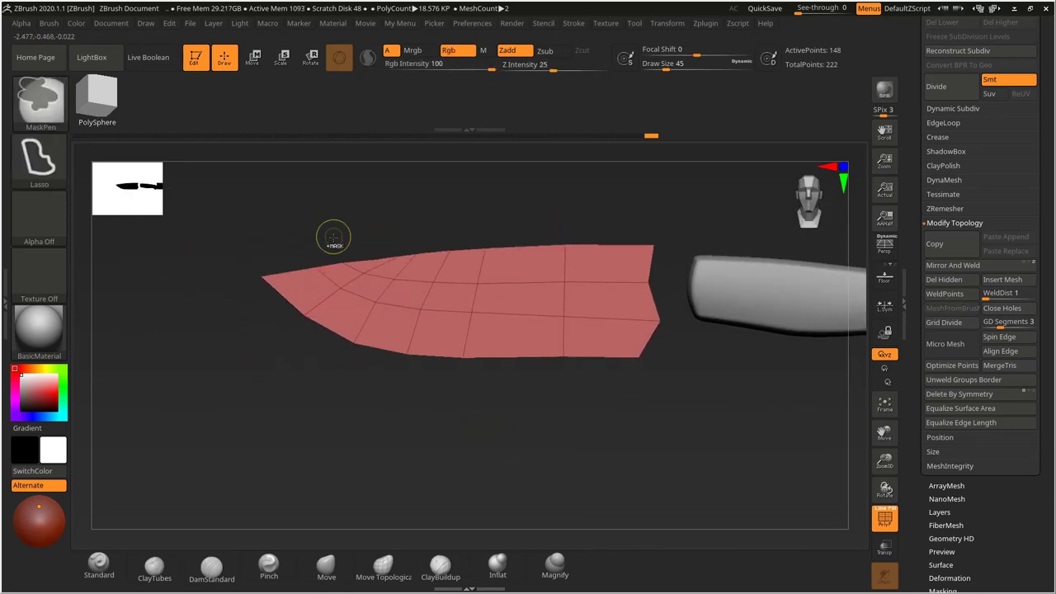
mouse_move(348, 307)
ctrl+mouse_down()
mouse_move(489, 336)
mouse_move(652, 334)
mouse_move(672, 236)
mouse_move(511, 185)
mouse_move(389, 201)
ctrl+mouse_up()
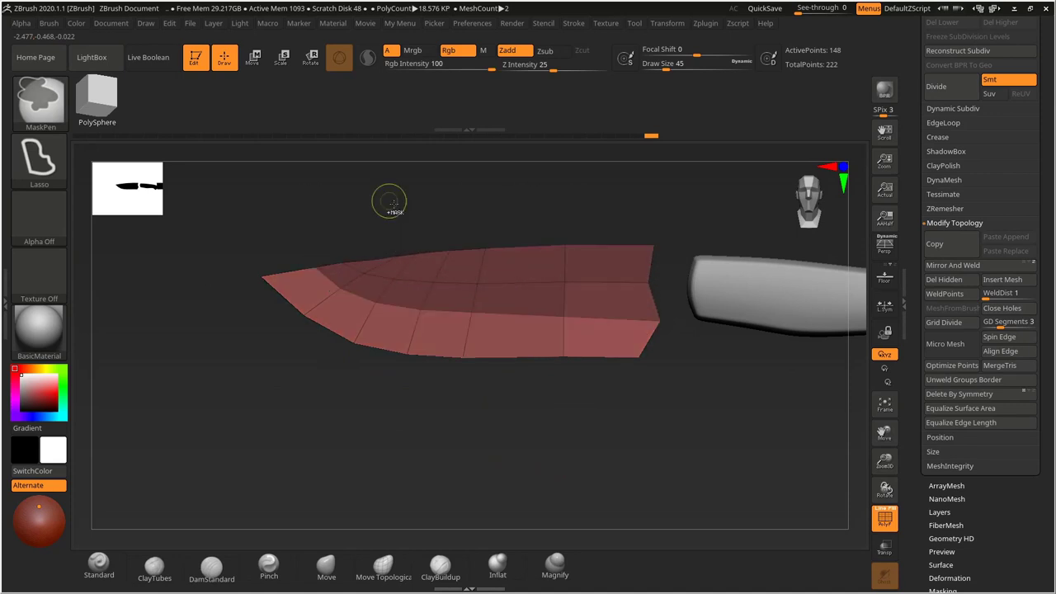
Finish masking the blade and switch to the ZModeler brush.
mouse_move(636, 336)
ctrl+mouse_down()
mouse_move(601, 202)
mouse_move(632, 345)
ctrl+mouse_up()
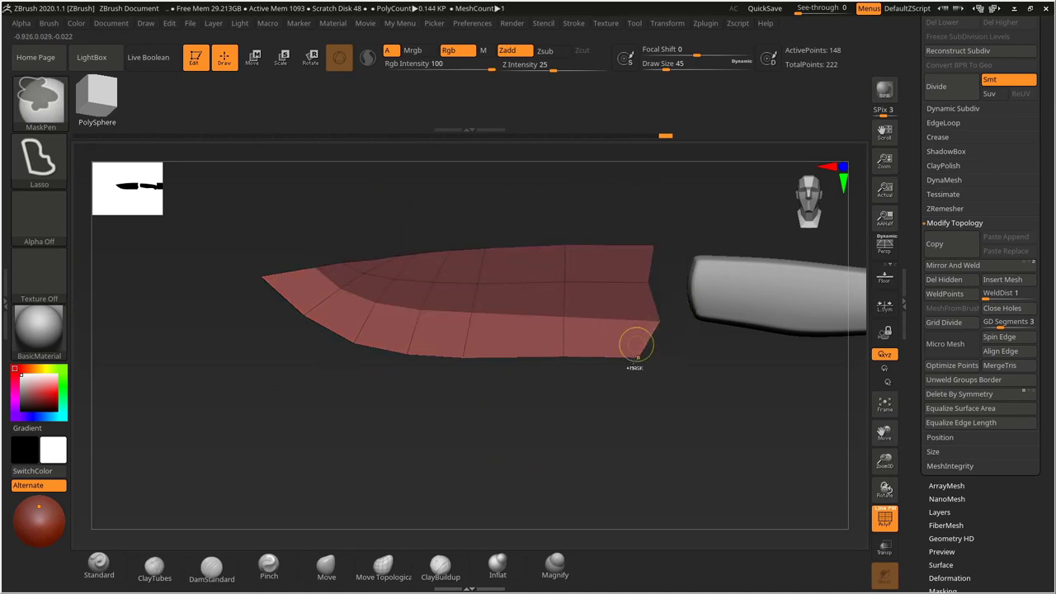
key(b)
key(z)
key(m)
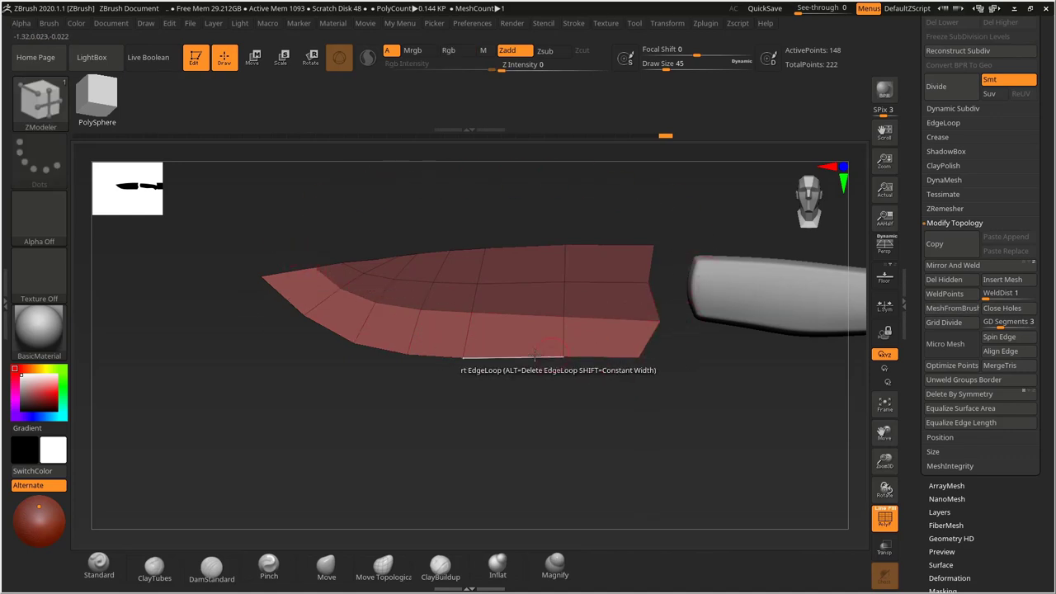
Scale the unmasked cutting edge along Z so the blade tapers toward it, and return to Draw mode.
drag(343, 357, 466, 302)
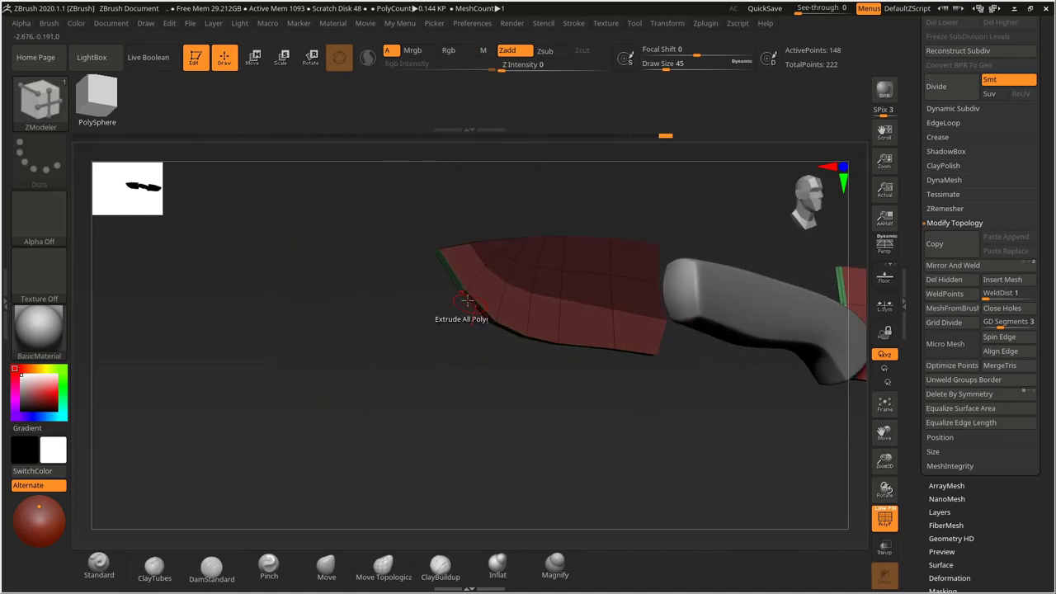
drag(582, 373, 336, 363)
click(281, 57)
drag(669, 236, 699, 213)
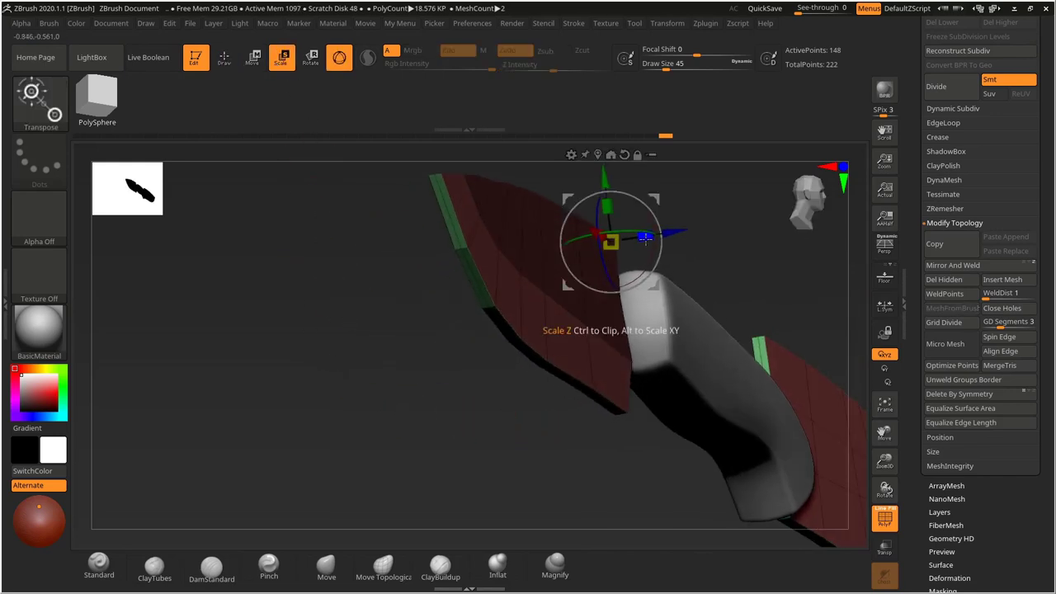
drag(509, 245, 482, 291)
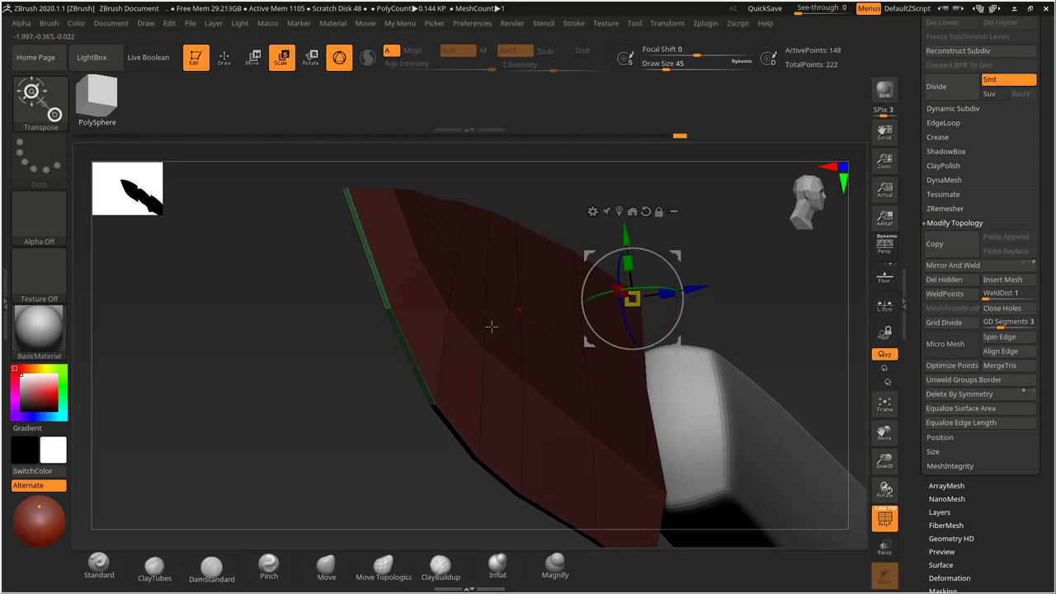
drag(318, 405, 311, 333)
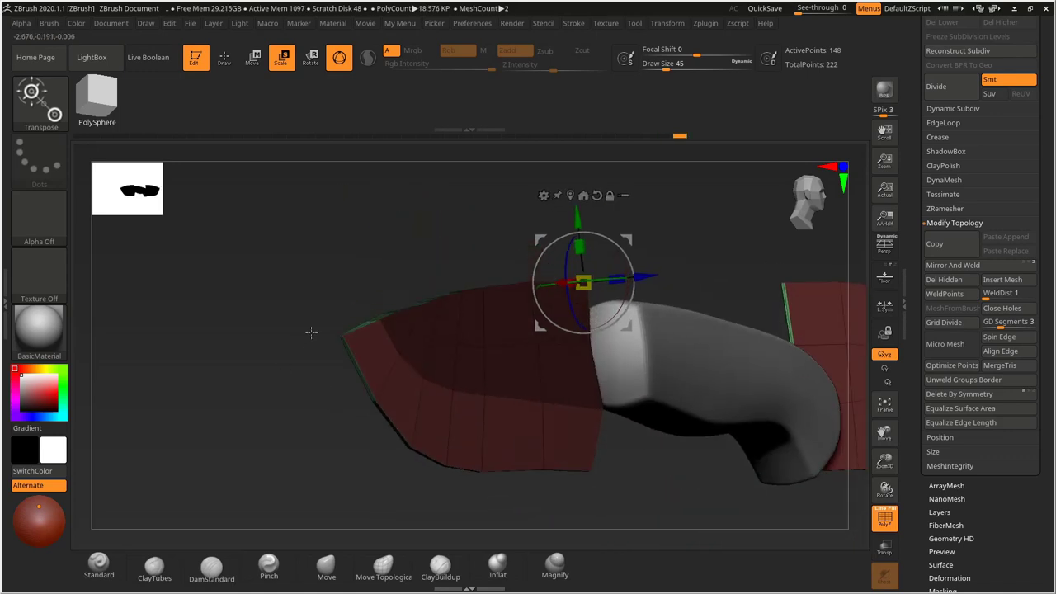
key(q)
mouse_move(335, 405)
mouse_down()
mouse_move(314, 415)
mouse_move(299, 393)
mouse_move(460, 266)
mouse_move(441, 201)
mouse_move(443, 246)
mouse_move(441, 189)
mouse_move(455, 205)
mouse_move(462, 291)
mouse_move(454, 201)
mouse_move(422, 219)
mouse_move(493, 217)
mouse_move(449, 229)
mouse_move(507, 250)
mouse_move(449, 239)
mouse_move(462, 290)
mouse_up()
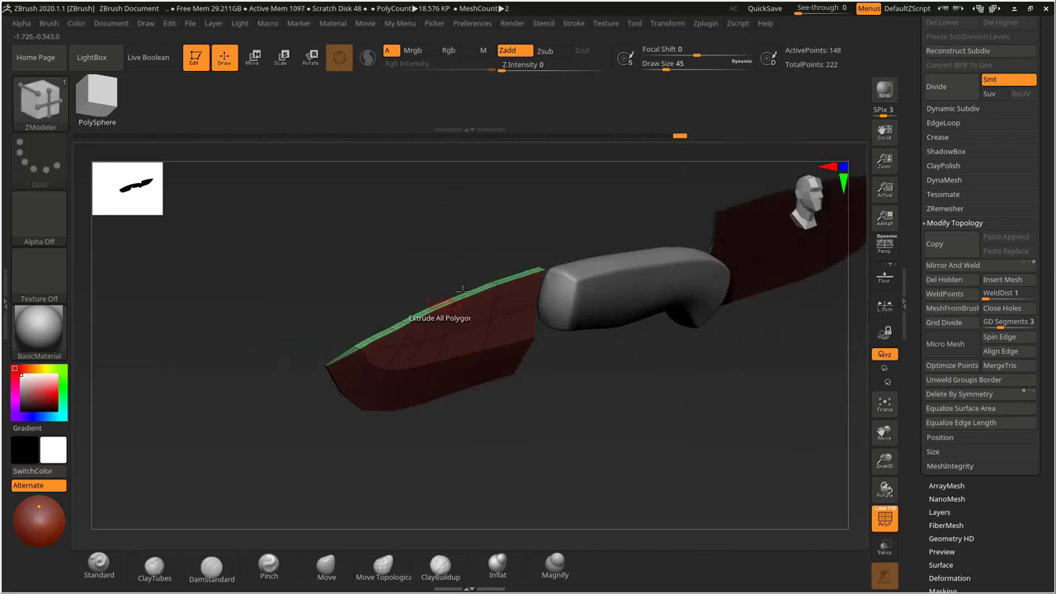
Clear the mask from the blade.
key(r)
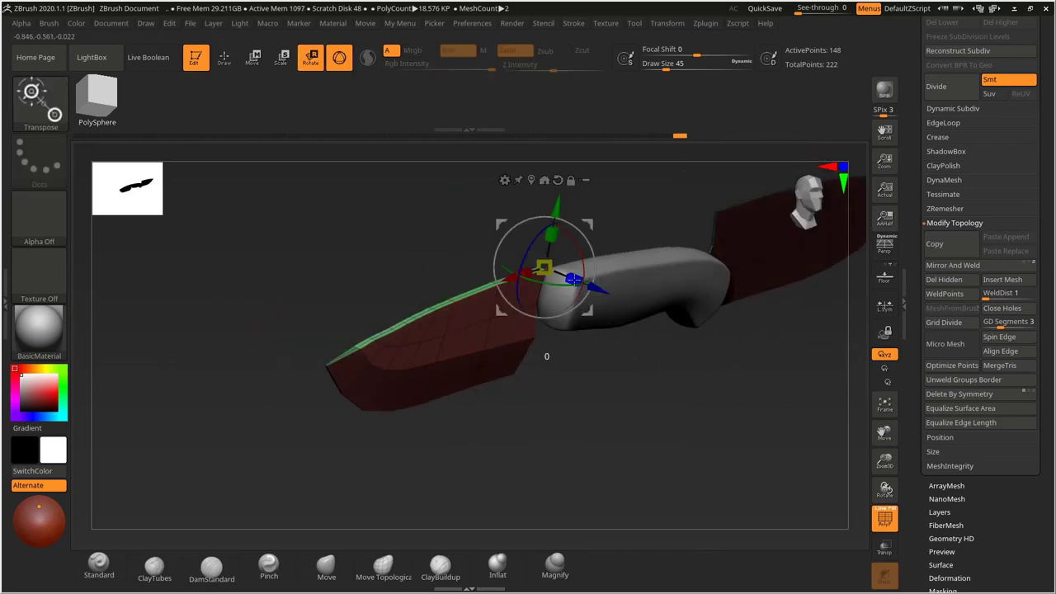
key(q)
mouse_move(581, 424)
mouse_down()
mouse_move(567, 371)
mouse_move(537, 405)
mouse_move(545, 425)
mouse_move(534, 386)
mouse_up()
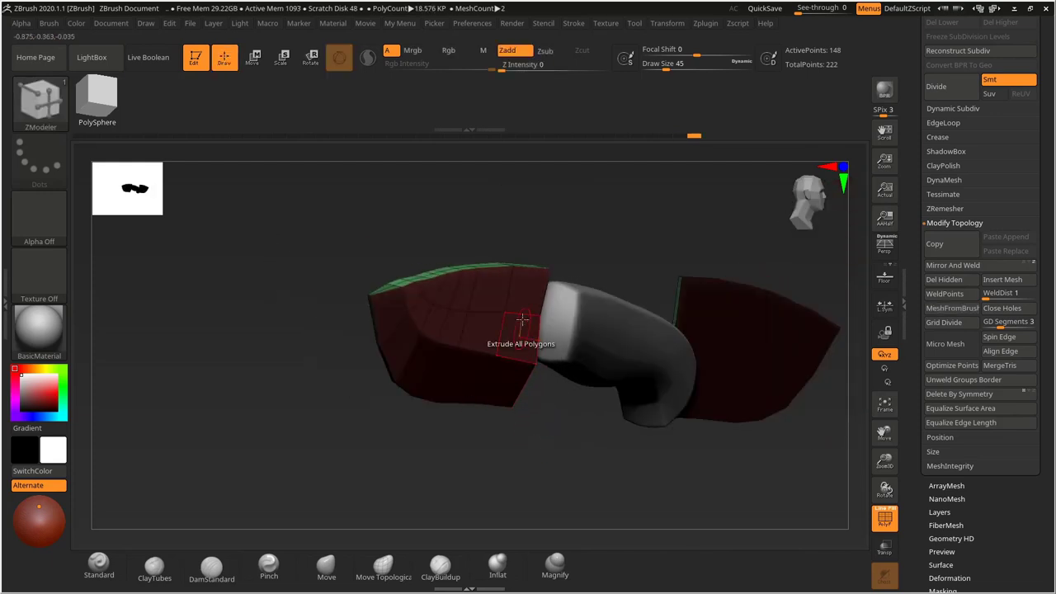
drag(495, 430, 558, 396)
drag(582, 326, 512, 388)
drag(601, 432, 572, 428)
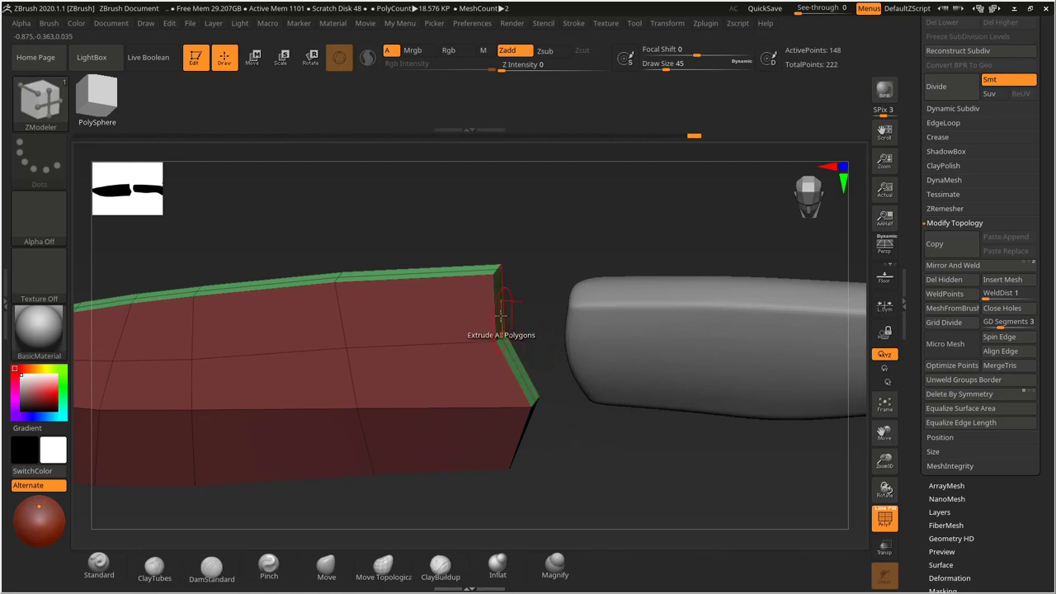
drag(601, 318, 548, 303)
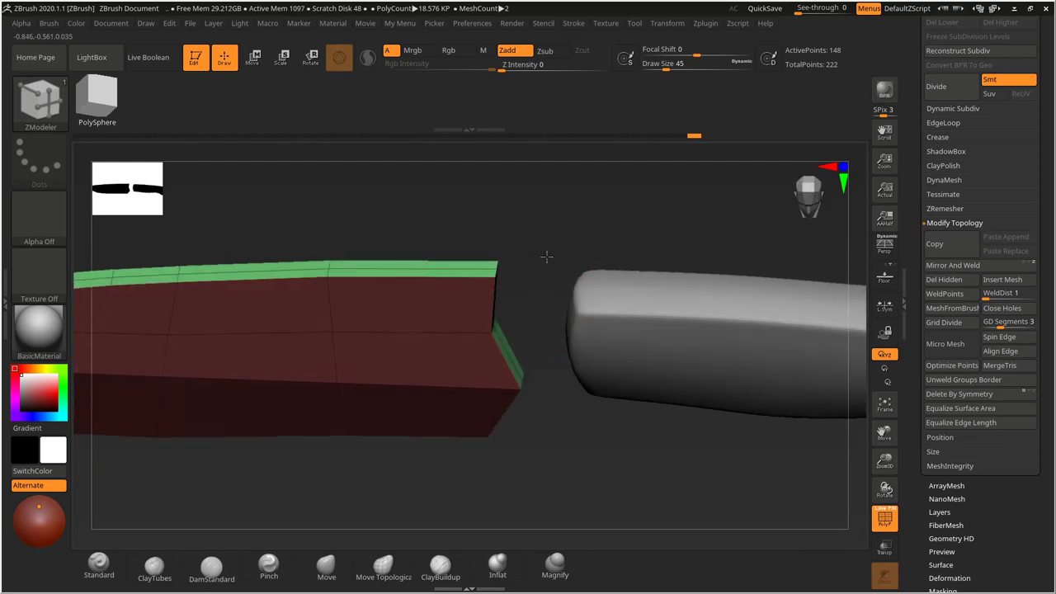
drag(546, 257, 549, 198)
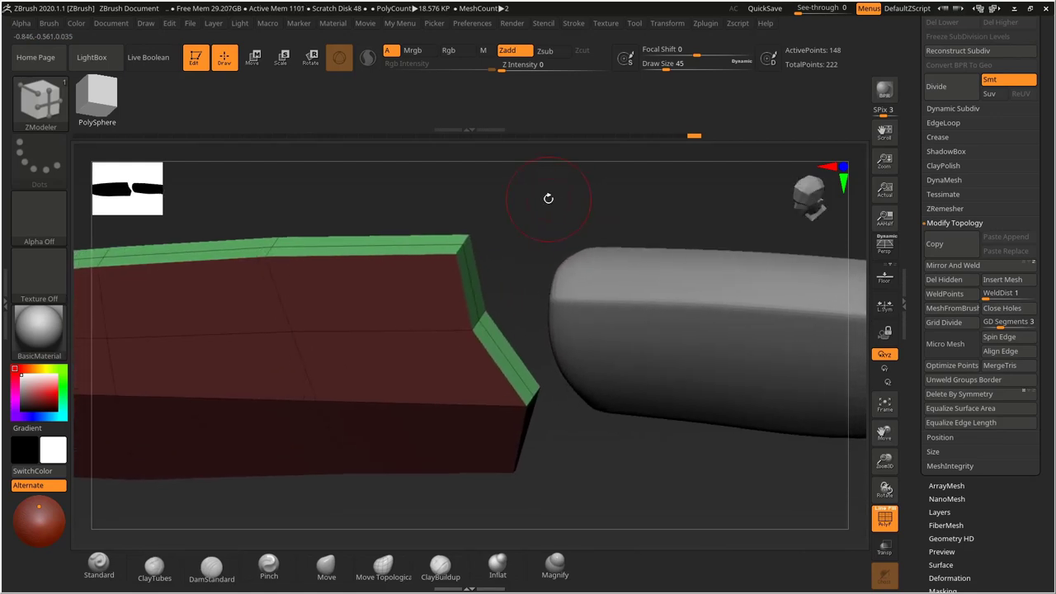
drag(510, 289, 516, 291)
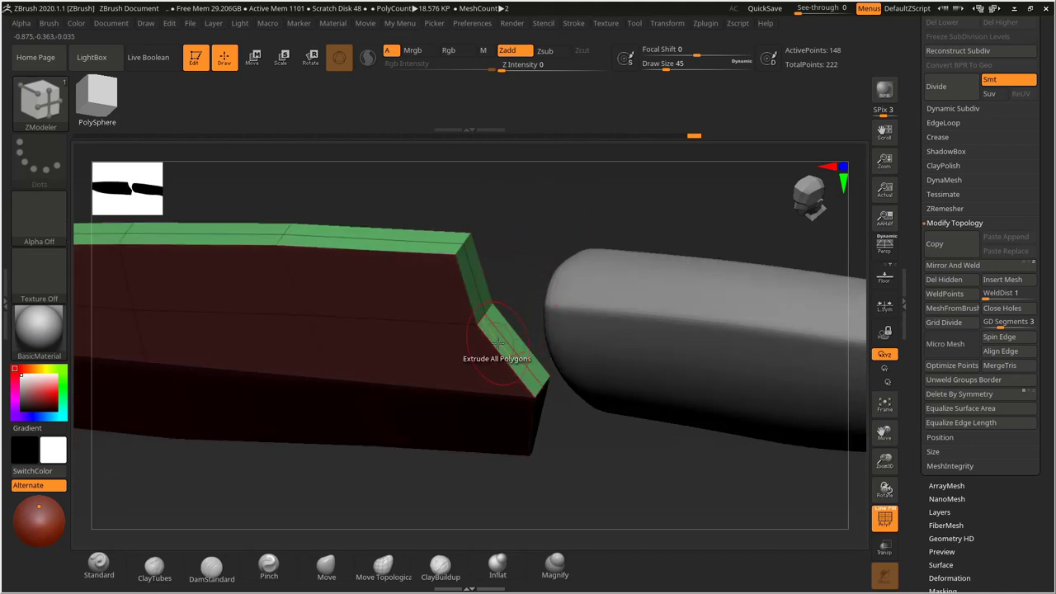
Reduce the draw size to 24 and mark the blade's rear-end faces as a temporary polygroup.
key(space)
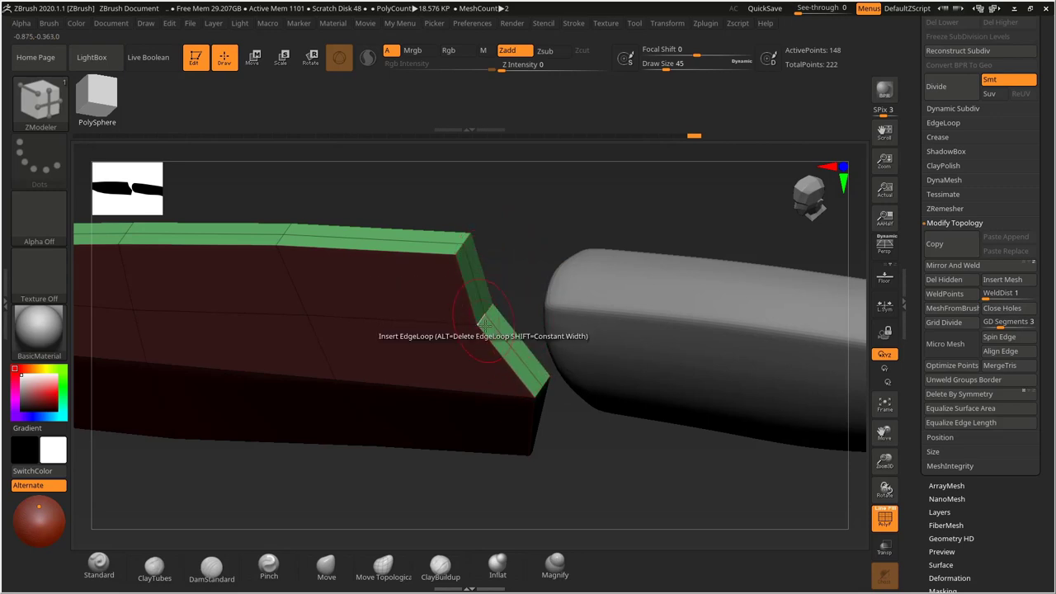
drag(521, 259, 490, 264)
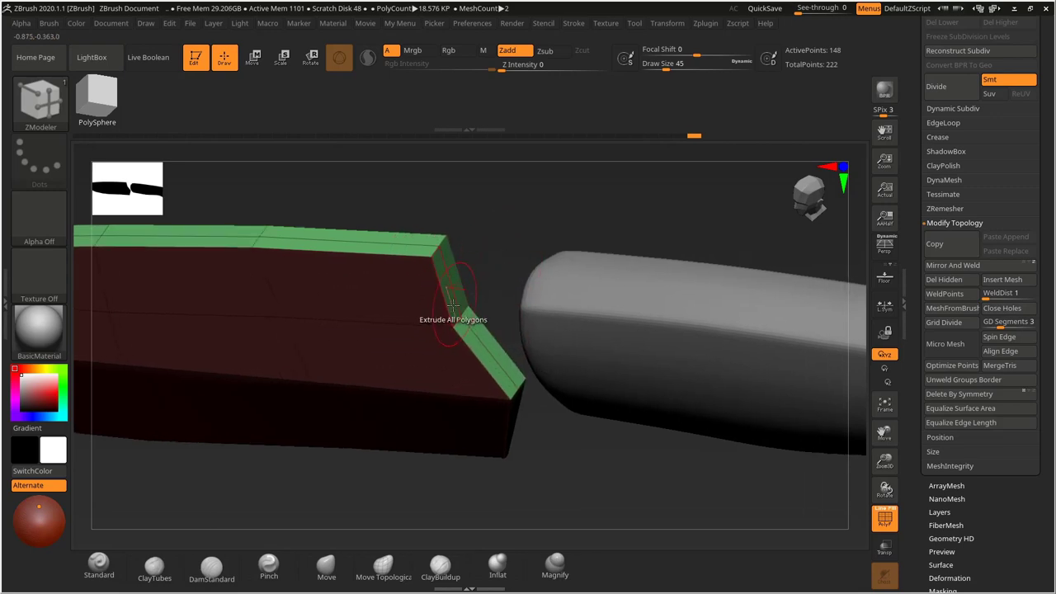
key(s)
mouse_move(448, 298)
mouse_down()
mouse_move(480, 274)
mouse_move(488, 339)
mouse_up()
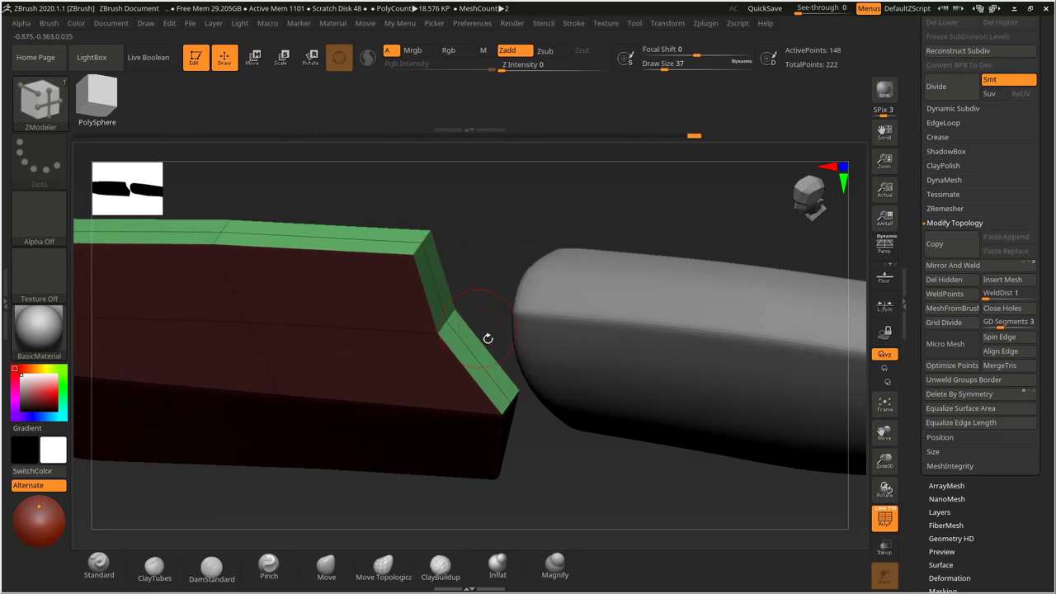
key(s)
drag(424, 311, 417, 311)
mouse_move(487, 293)
mouse_down()
mouse_move(477, 263)
mouse_move(463, 281)
mouse_up()
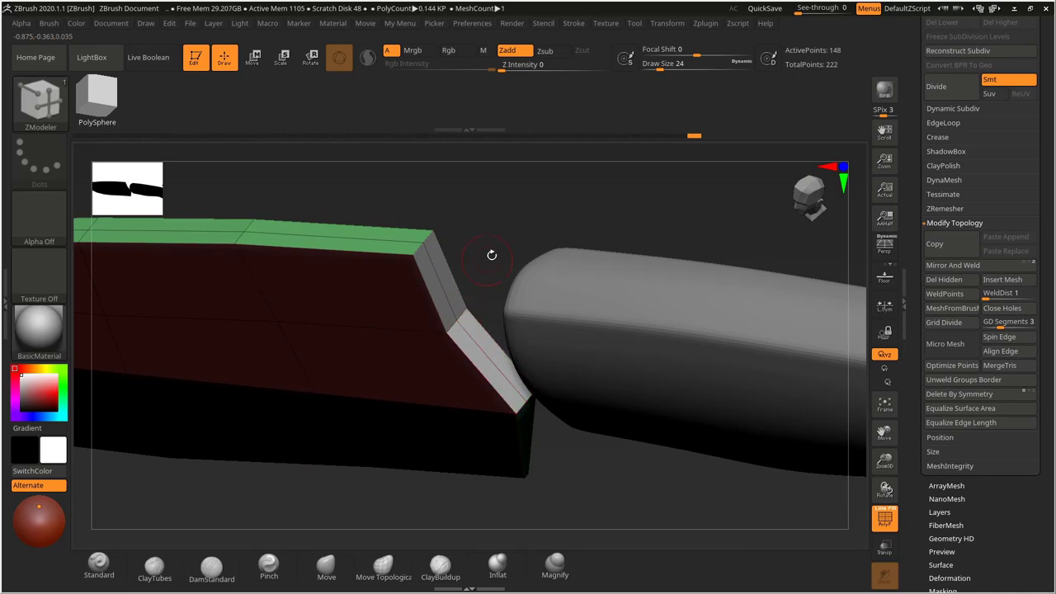
drag(499, 234, 462, 262)
drag(495, 231, 451, 296)
key(space)
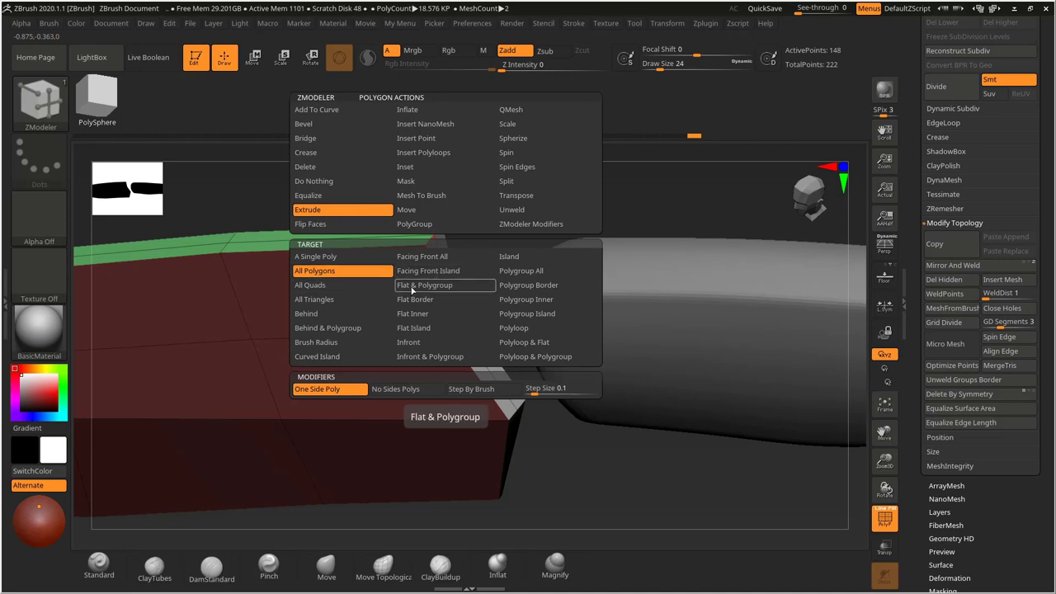
drag(410, 319, 399, 345)
key(ctrl+z)
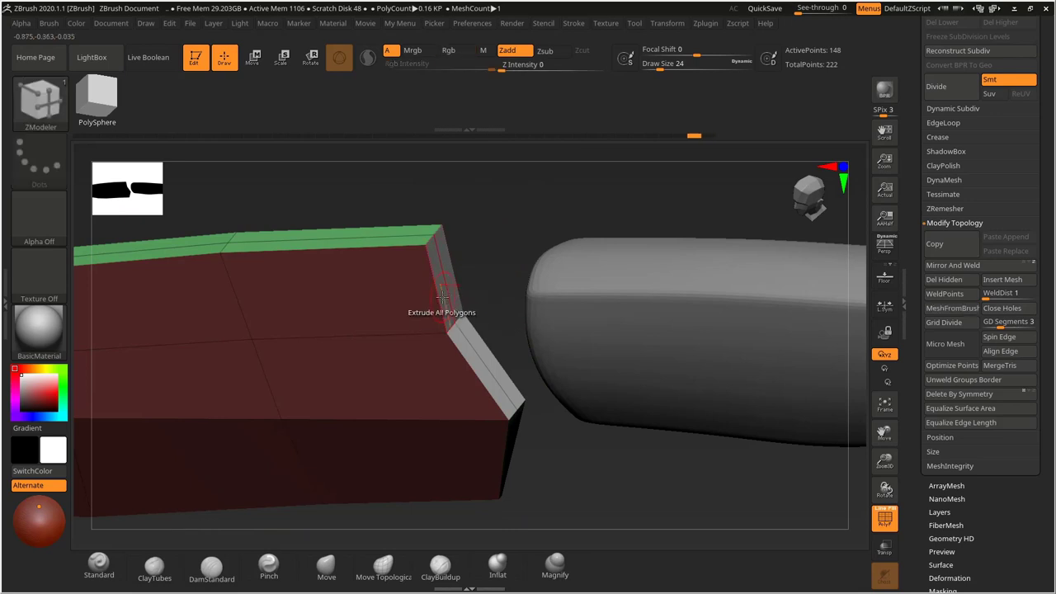
Set the ZModeler polygon action to Extrude with Polygroup All as its target.
key(space)
click(338, 210)
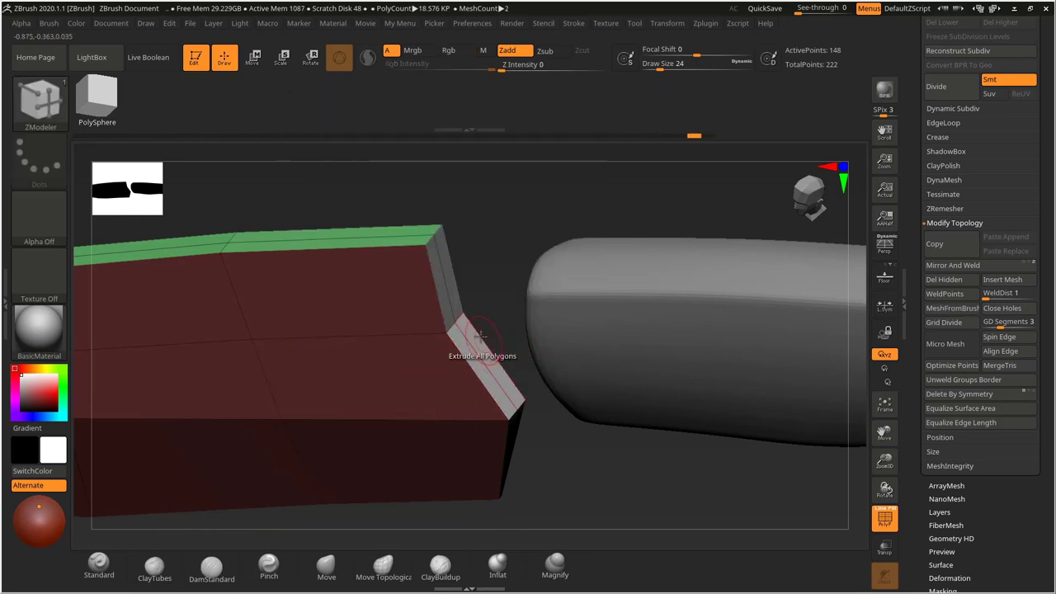
key(space)
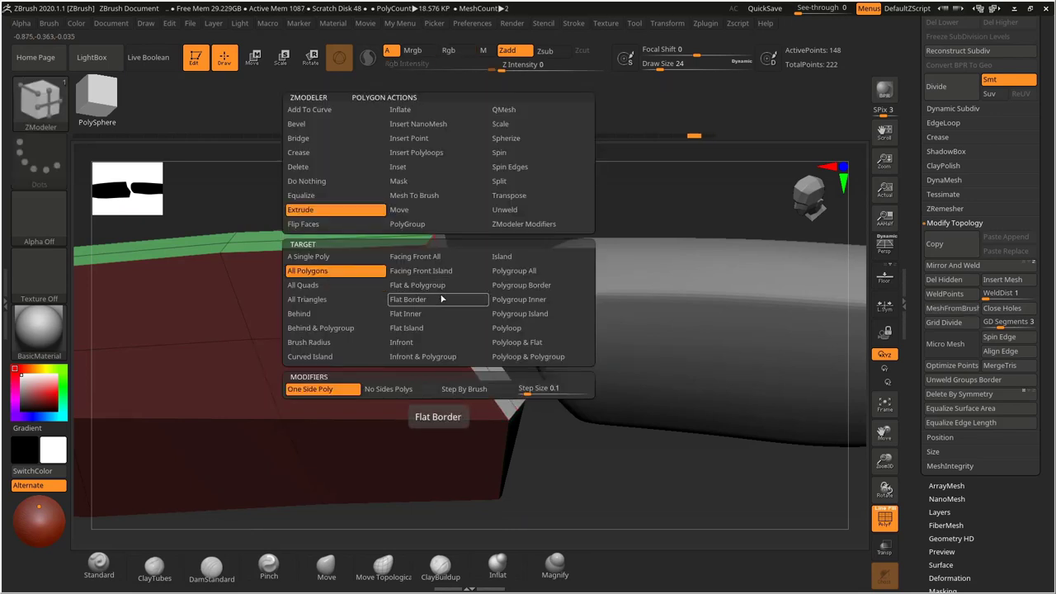
click(442, 299)
drag(504, 238, 462, 277)
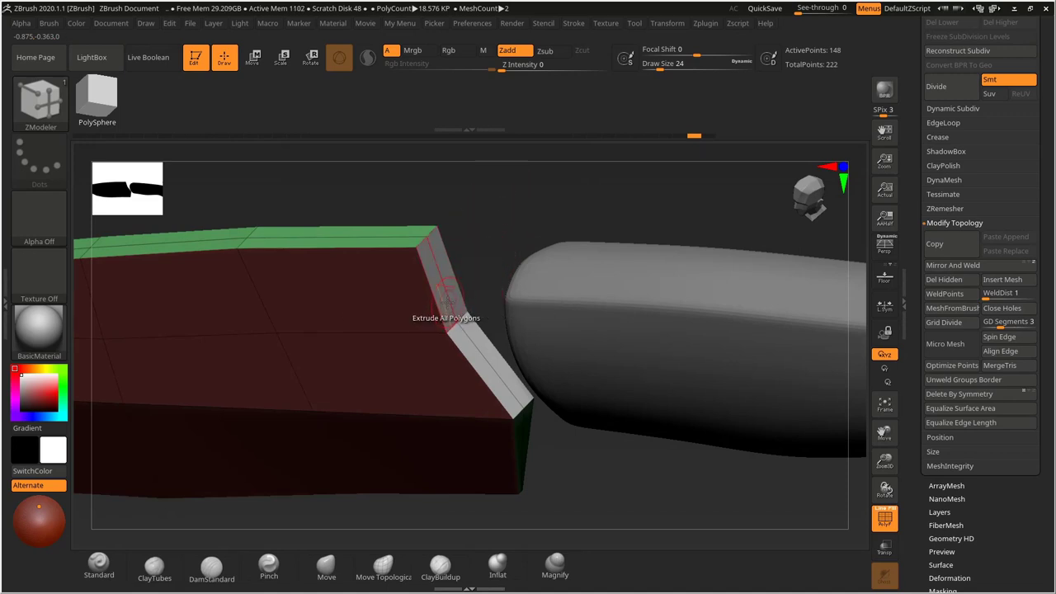
key(space)
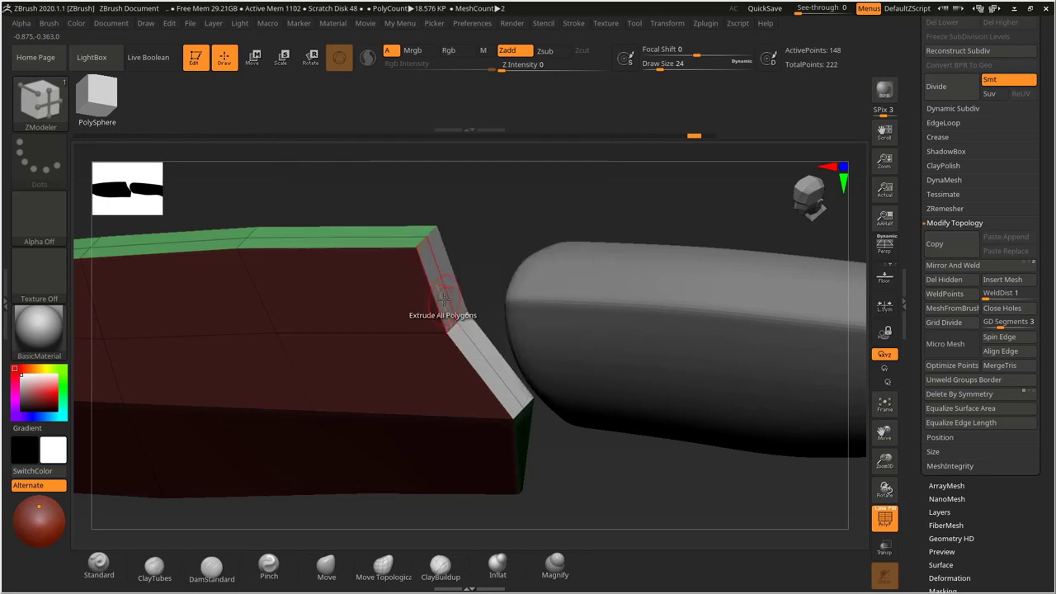
key(space)
key(space)
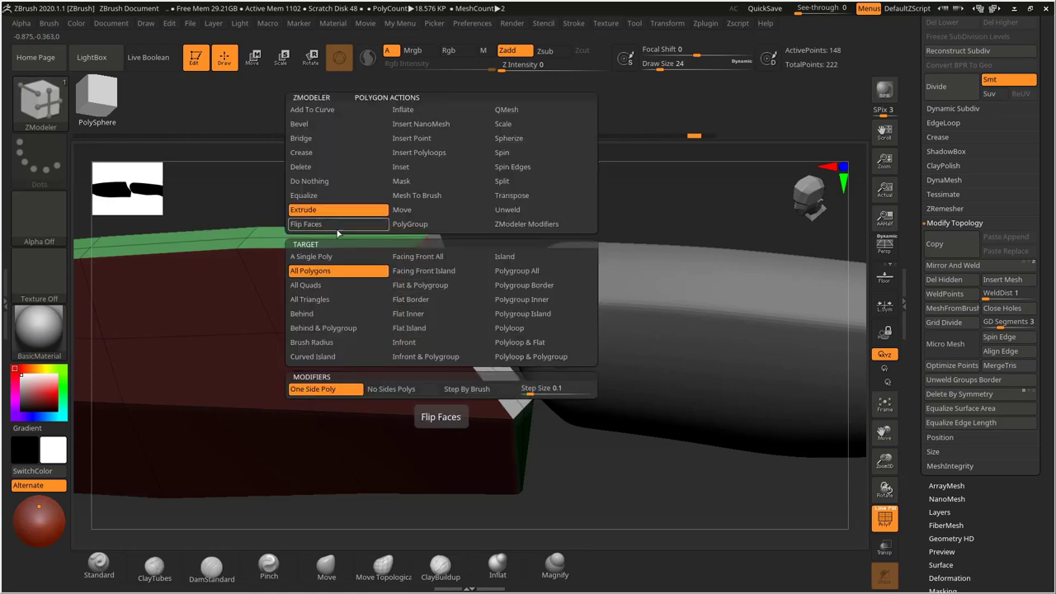
click(518, 273)
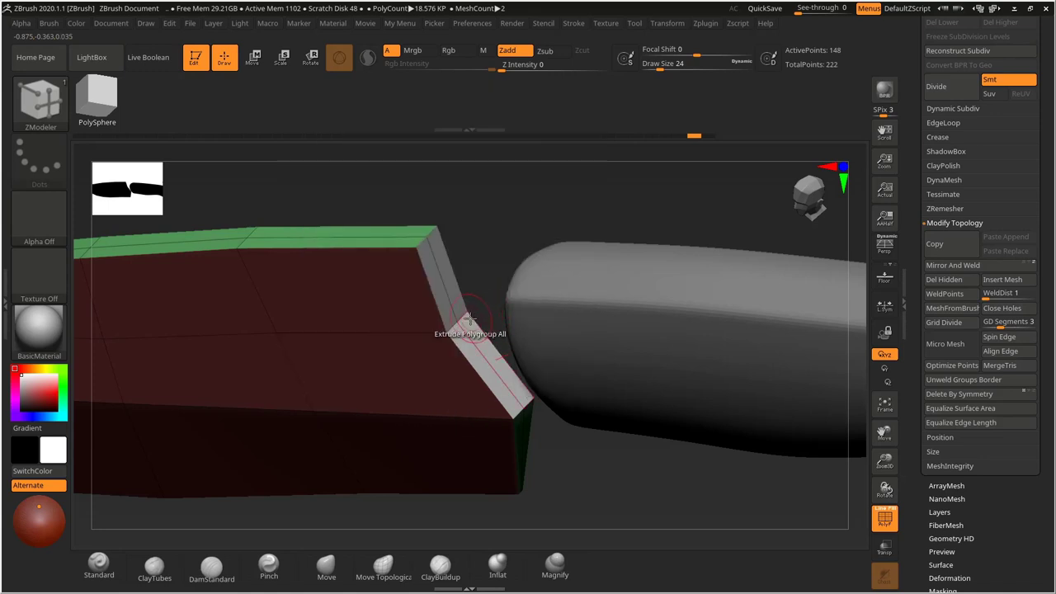
Extrude the marked rear-end faces of the blade a short way toward the handle.
key(f)
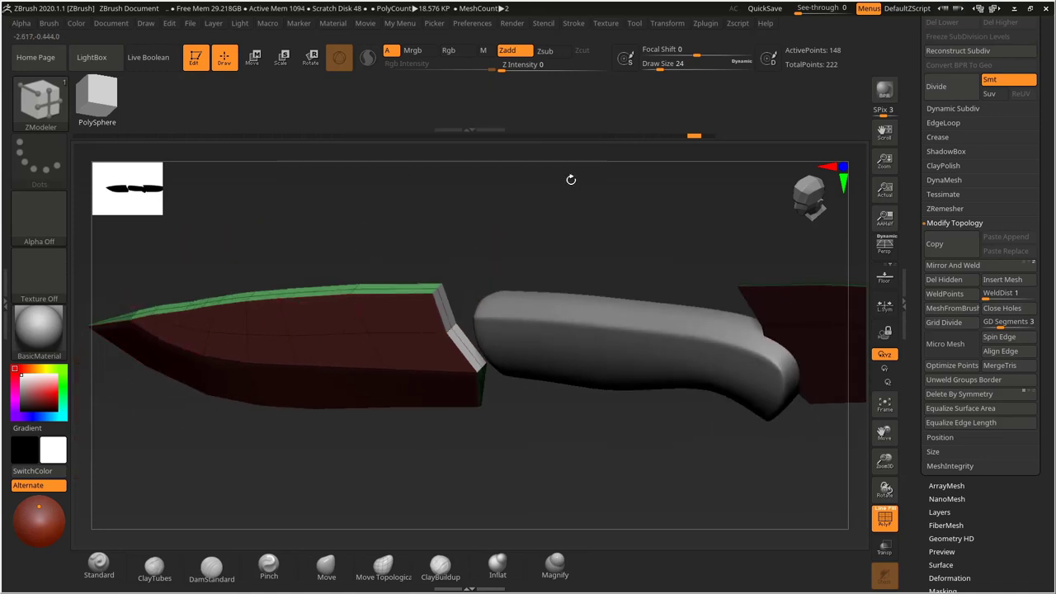
ctrl+right_drag(474, 215, 471, 271)
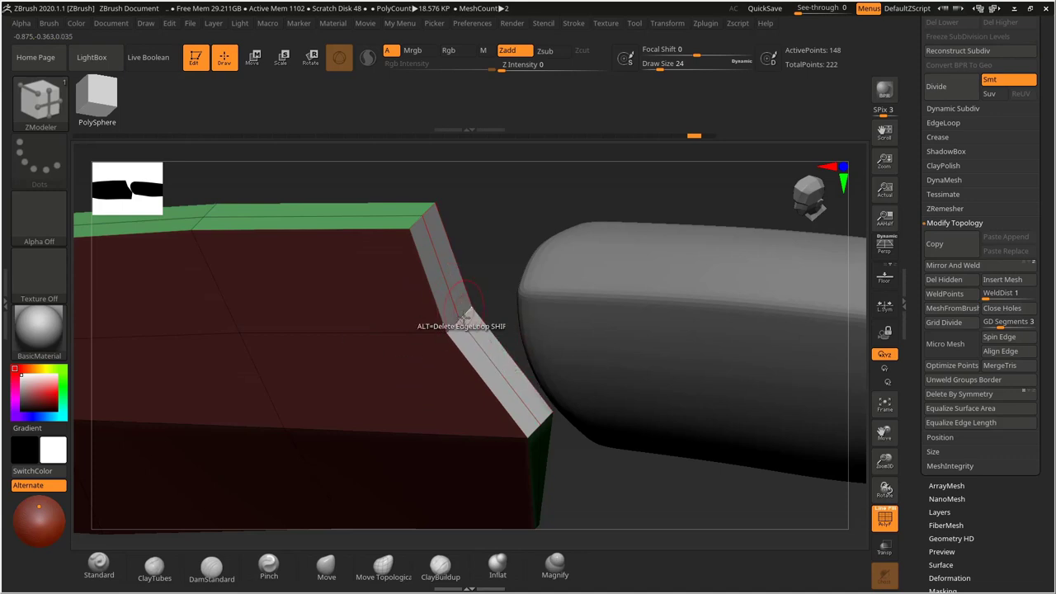
drag(450, 319, 556, 215)
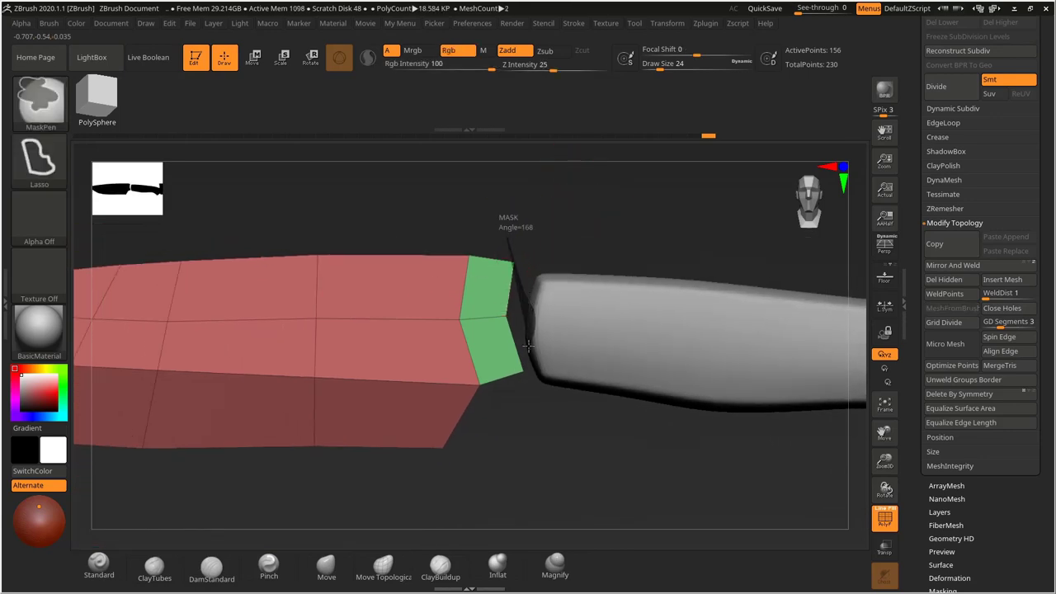
Lasso-mask so that only the rear edge of the extruded section stays movable, and return to the ZModeler brush.
ctrl+drag(528, 346, 529, 355)
mouse_move(551, 199)
ctrl+mouse_down()
mouse_move(583, 247)
mouse_move(583, 333)
mouse_move(505, 380)
ctrl+mouse_up()
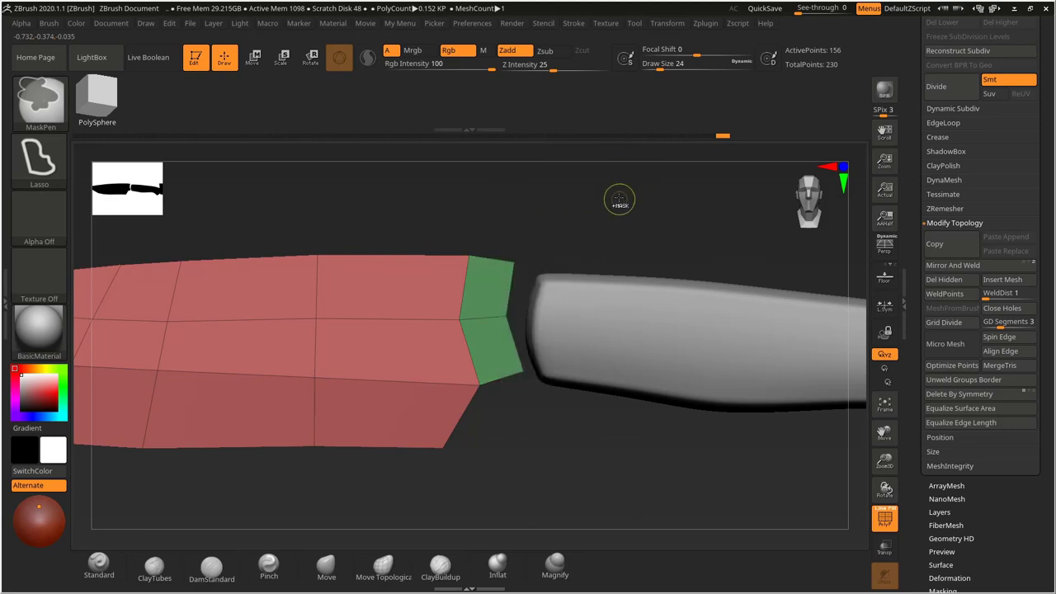
key(b)
key(z)
key(m)
key(space)
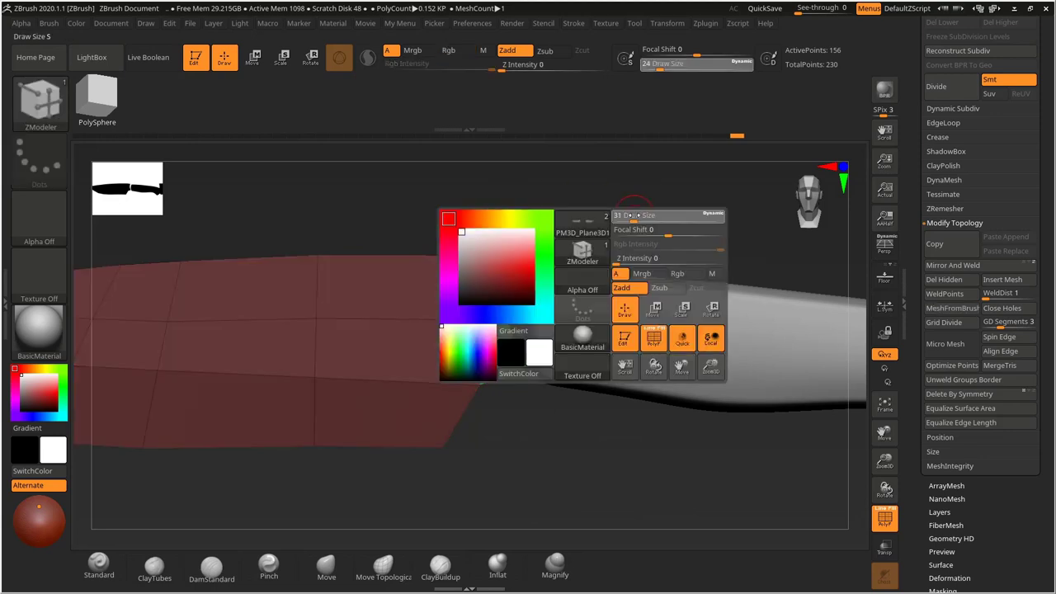
Move the rear edge of the extruded section about 0.17 along X into the handle, and return to Draw mode.
key(w)
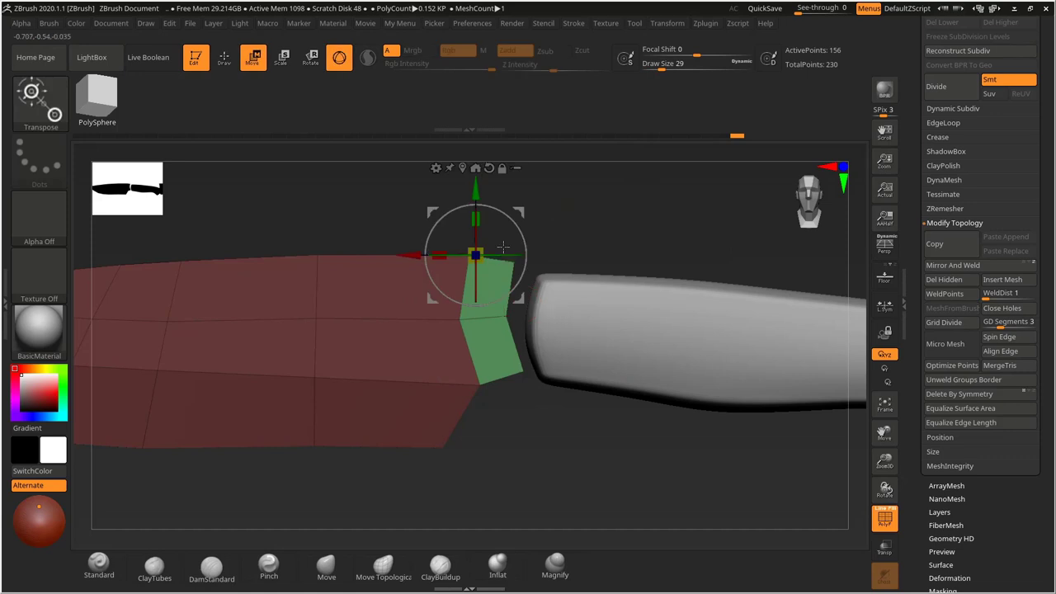
drag(424, 253, 472, 267)
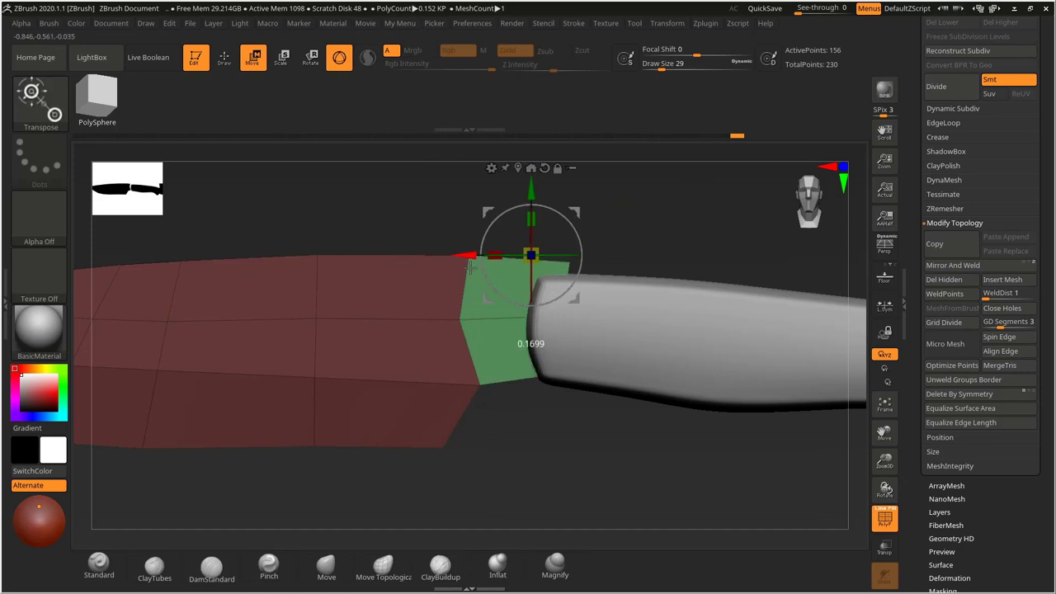
key(q)
drag(608, 231, 589, 235)
key(w)
key(q)
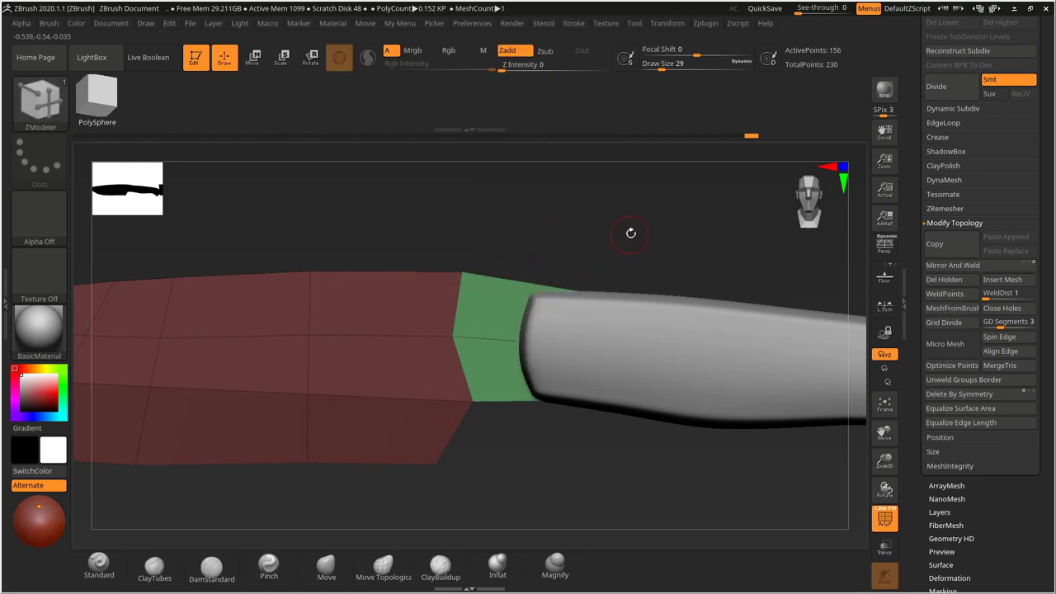
key(shift)
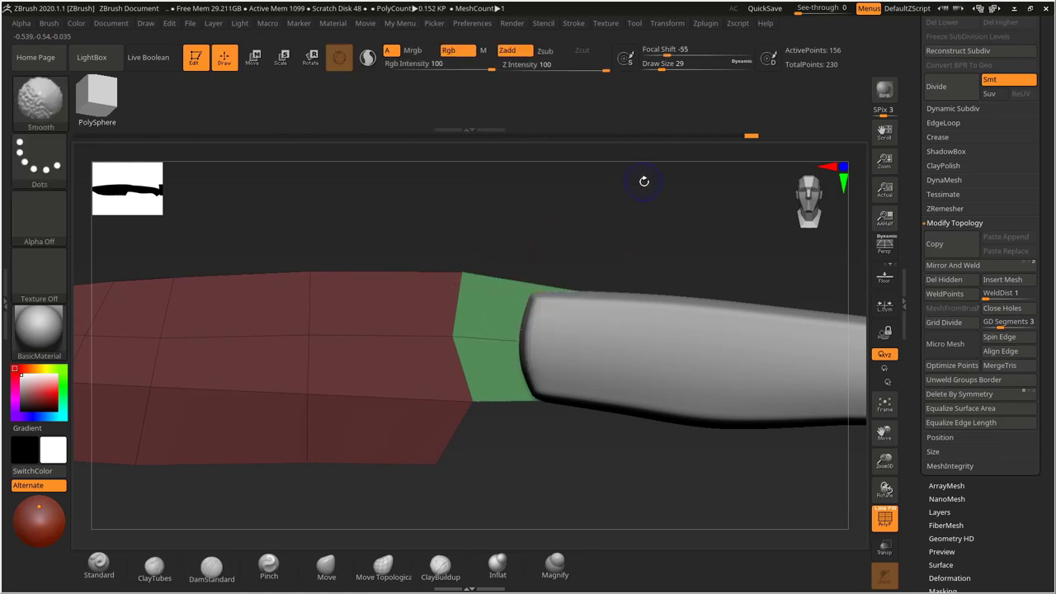
drag(645, 193, 582, 224)
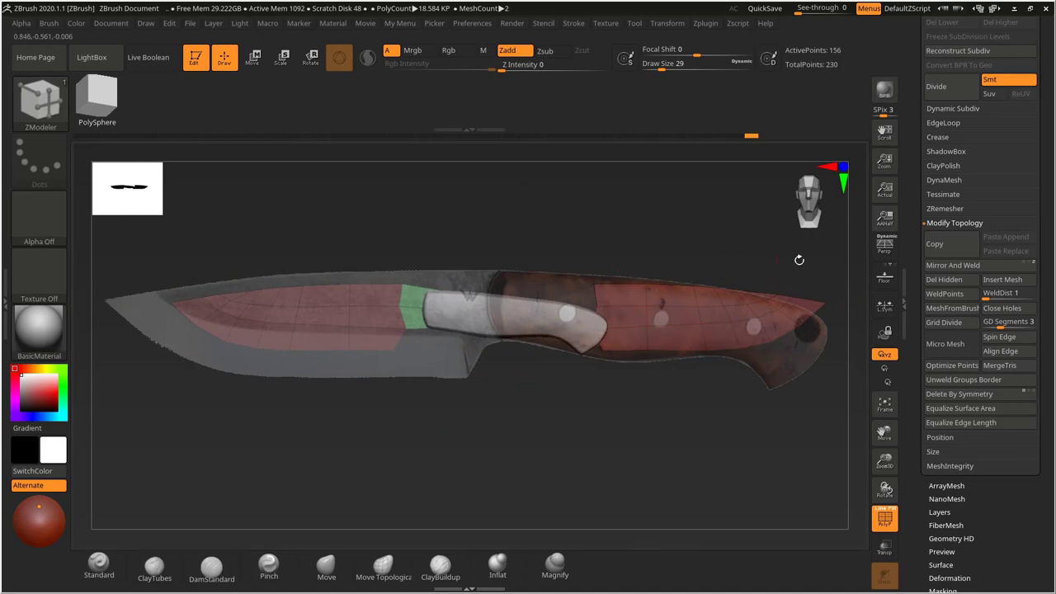
Line up the front view of the knife with the reference image to compare the blade and handle outlines.
drag(635, 244, 640, 280)
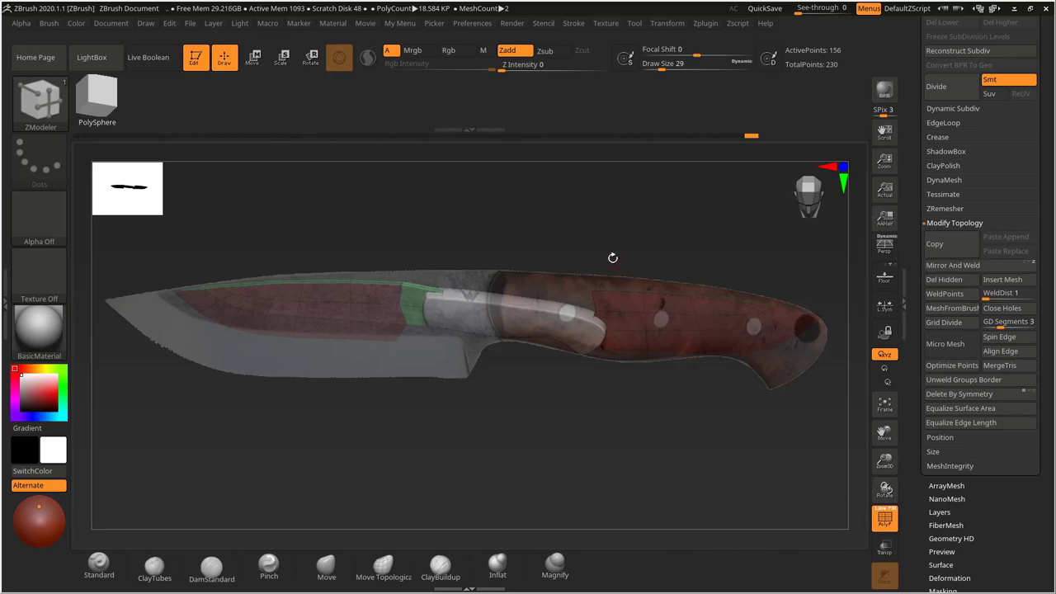
ctrl+right_drag(709, 240, 707, 231)
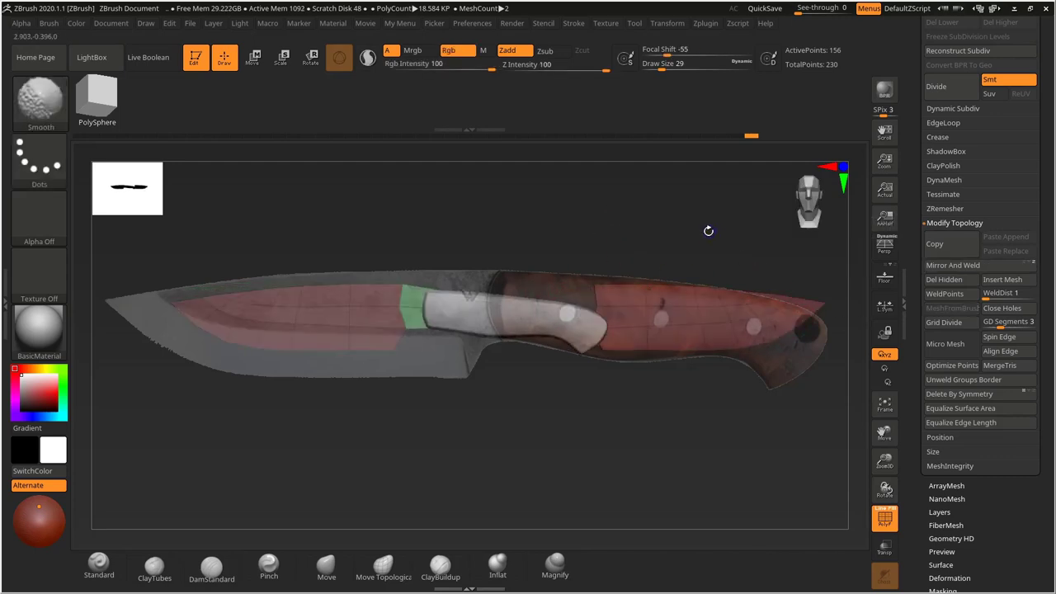
ctrl+right_drag(589, 236, 597, 259)
ctrl+right_drag(523, 220, 542, 244)
key(ctrl+z)
key(ctrl+z)
key(ctrl+z)
key(ctrl+z)
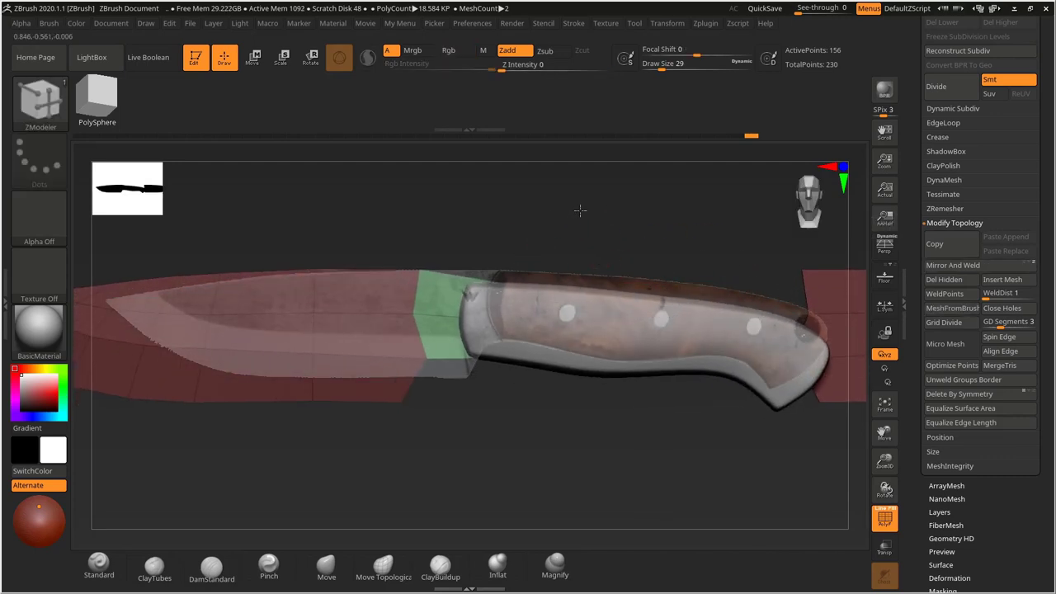
ctrl+right_drag(660, 219, 643, 233)
key(ctrl+z)
key(ctrl+z)
key(ctrl+z)
key(ctrl+z)
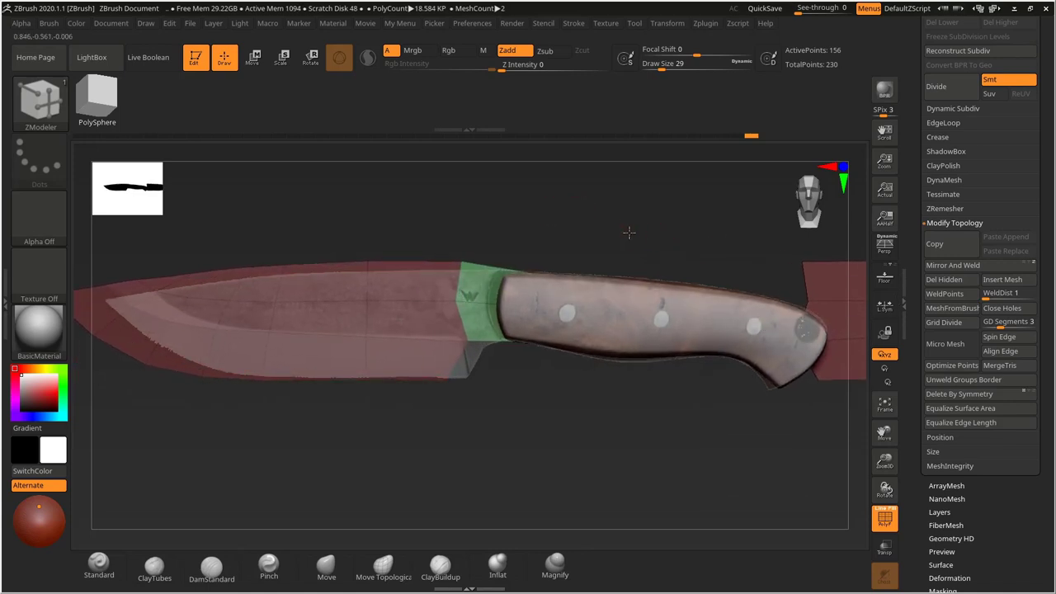
key(ctrl+z)
key(ctrl+z)
key(ctrl+z)
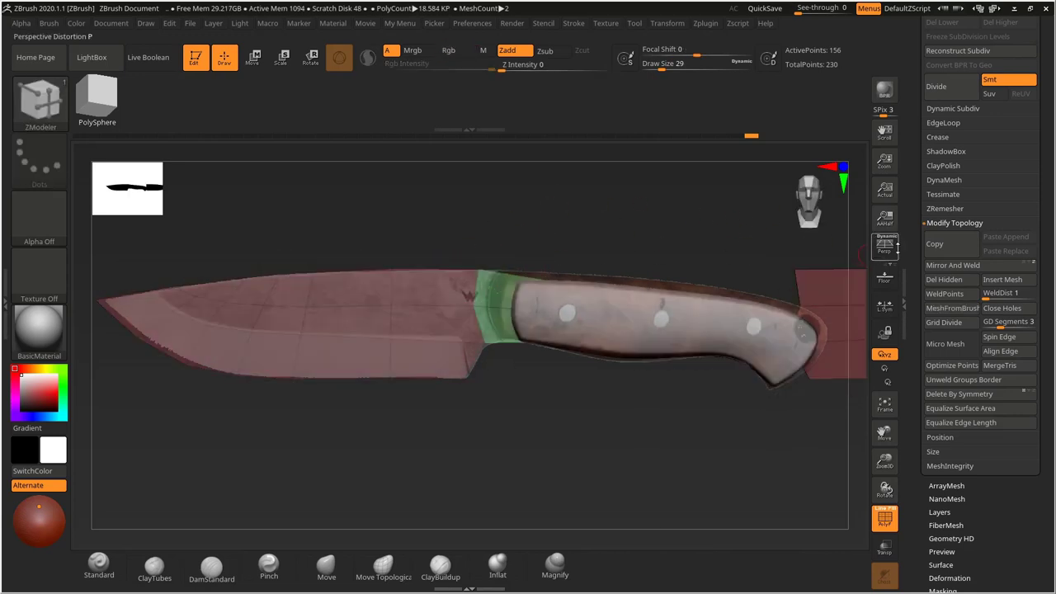
drag(622, 242, 587, 234)
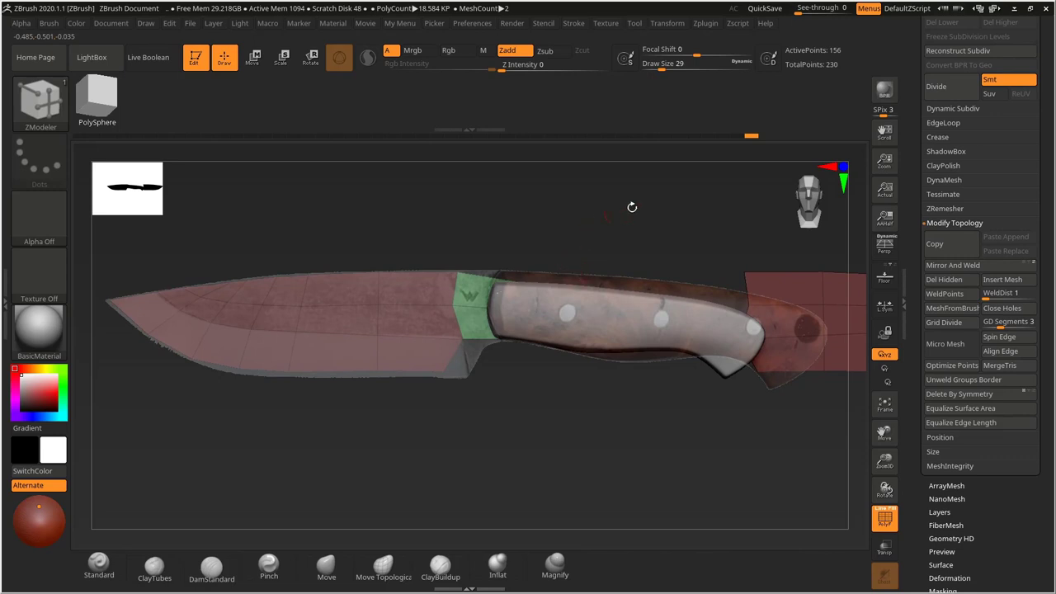
mouse_move(637, 208)
mouse_down()
mouse_move(637, 229)
mouse_move(619, 222)
mouse_move(618, 233)
mouse_move(568, 204)
mouse_move(524, 231)
mouse_move(599, 273)
mouse_up()
key(ctrl)
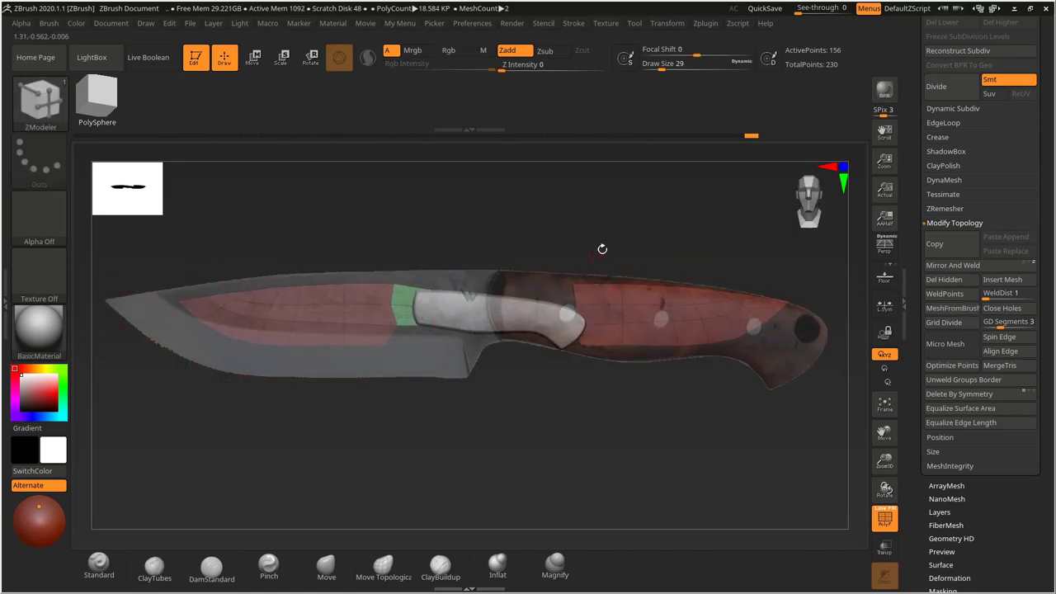
mouse_move(550, 240)
mouse_down()
mouse_move(561, 250)
mouse_move(441, 224)
mouse_move(448, 257)
mouse_up()
mouse_move(456, 220)
alt+mouse_down()
mouse_move(434, 226)
mouse_move(436, 255)
alt+mouse_up()
Isolate the original blade with its rear extension and delete the hidden mirrored copy at the handle's far end.
key(ctrl)
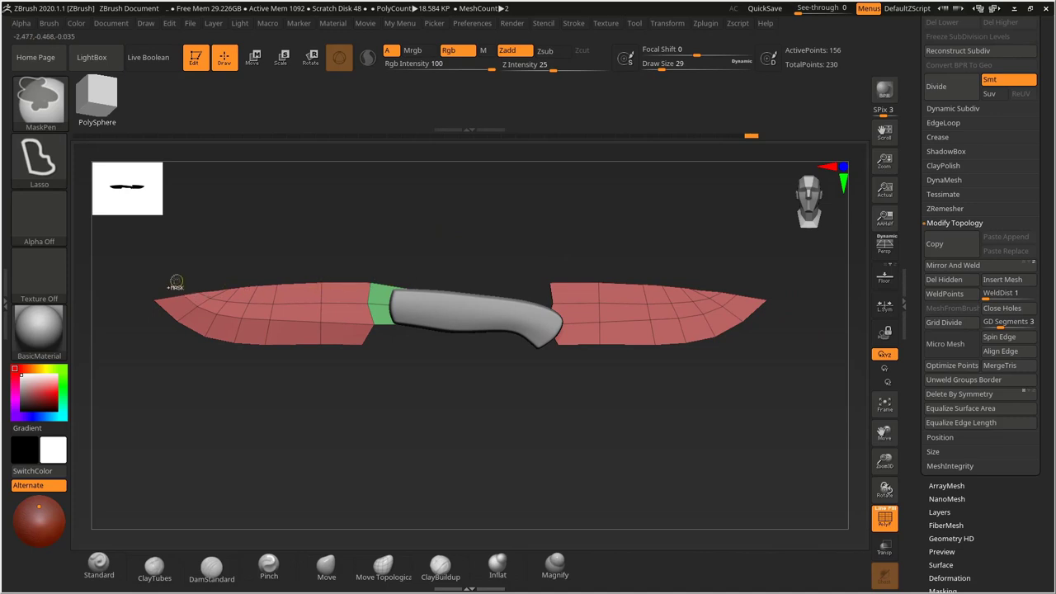
mouse_move(117, 249)
ctrl+shift+mouse_down()
mouse_move(293, 269)
mouse_move(418, 314)
mouse_move(468, 369)
mouse_move(479, 362)
mouse_move(446, 362)
mouse_move(469, 388)
mouse_move(455, 383)
mouse_move(479, 386)
mouse_move(458, 386)
ctrl+shift+mouse_up()
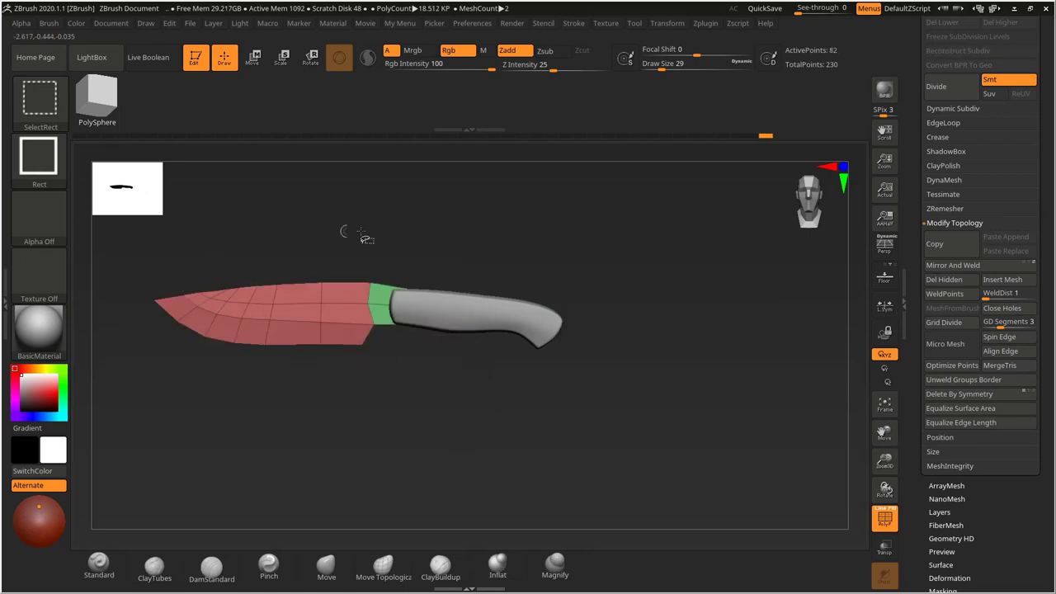
key(b)
key(z)
key(m)
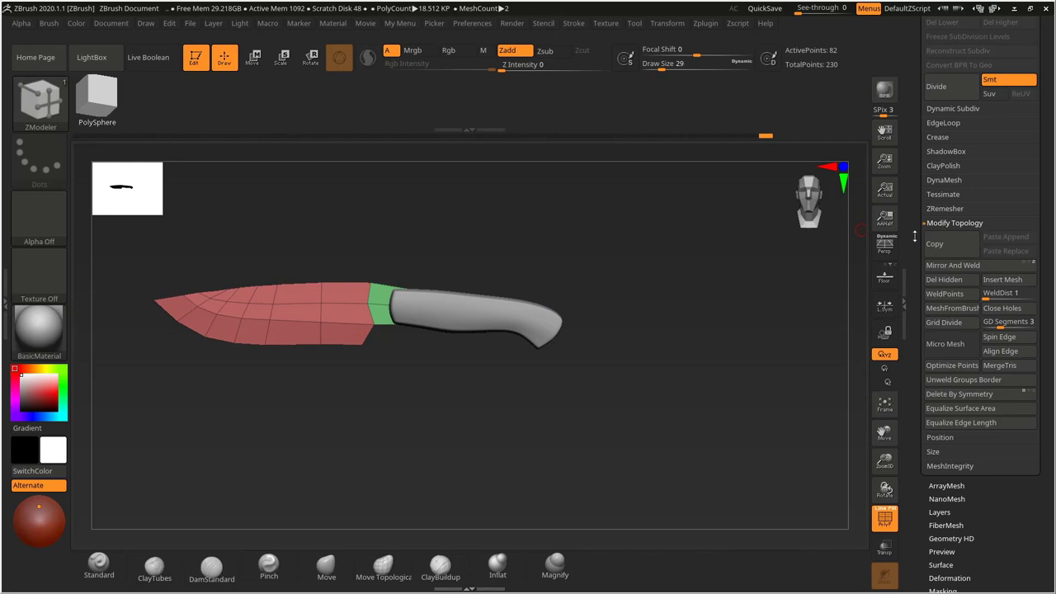
scroll(914, 237, down, 2)
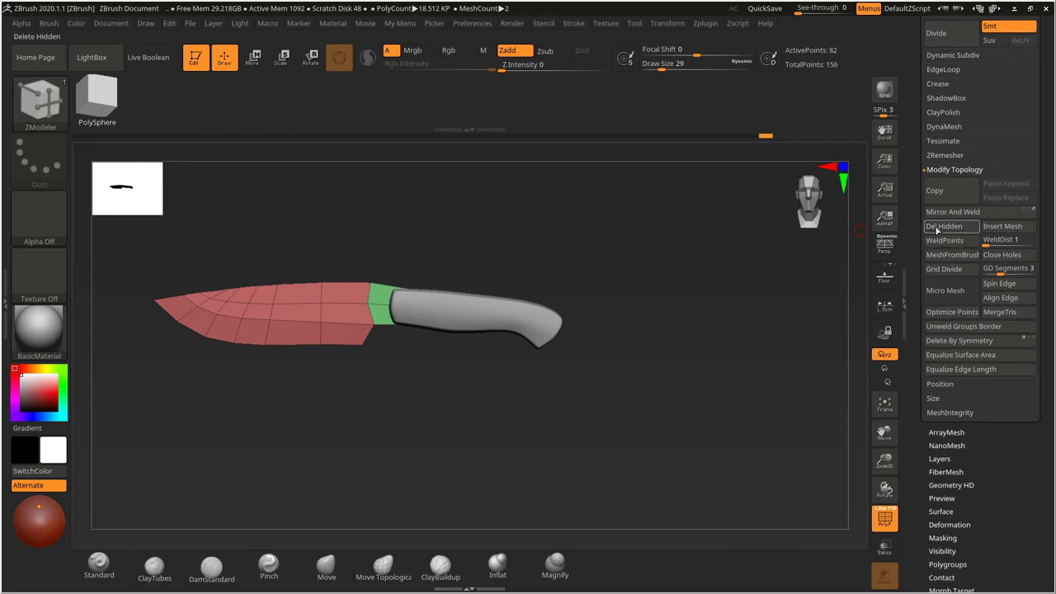
Show the reference image again and fit the front view so the modelled blade overlays the reference blade.
drag(647, 327, 661, 233)
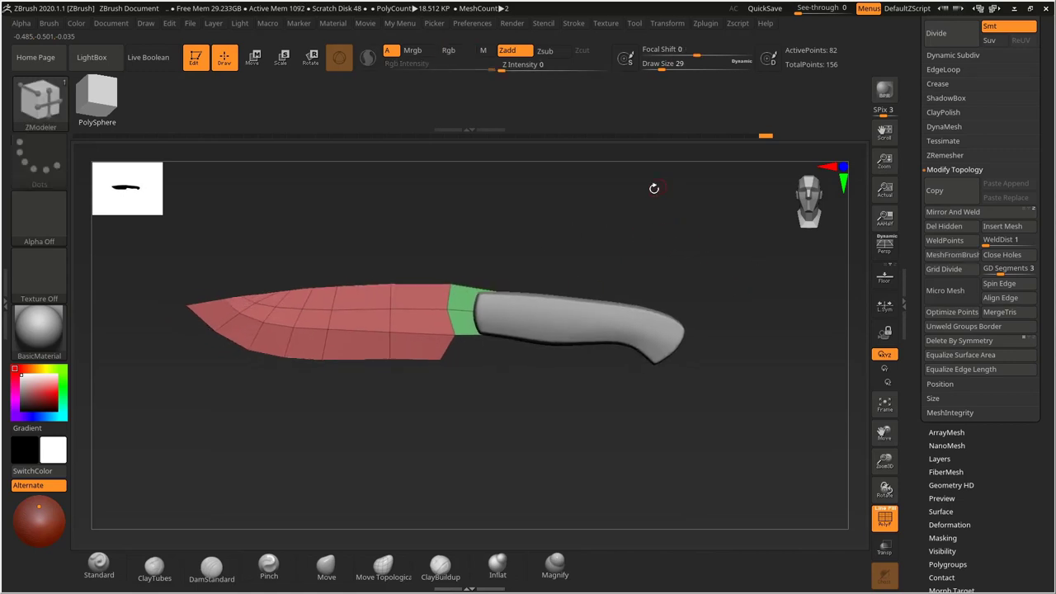
key(shift+z)
alt+drag(591, 231, 578, 199)
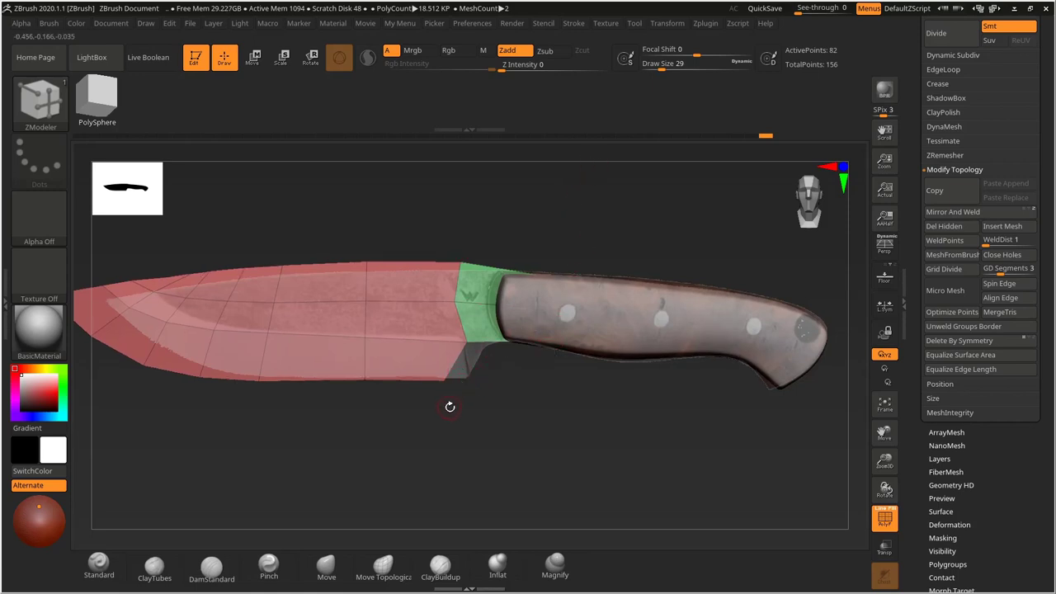
drag(456, 401, 453, 317)
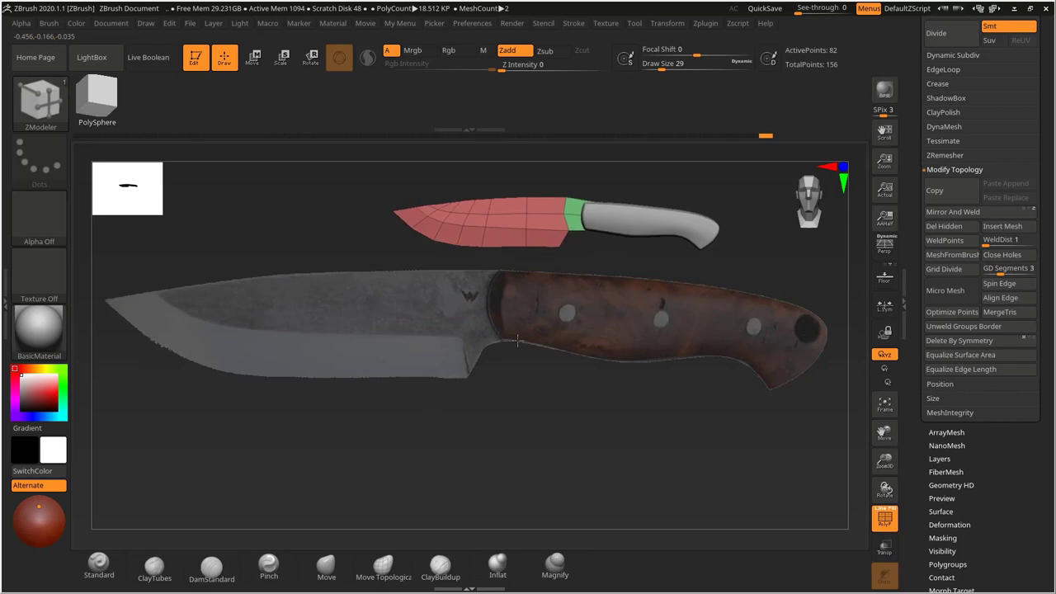
alt+drag(517, 340, 462, 439)
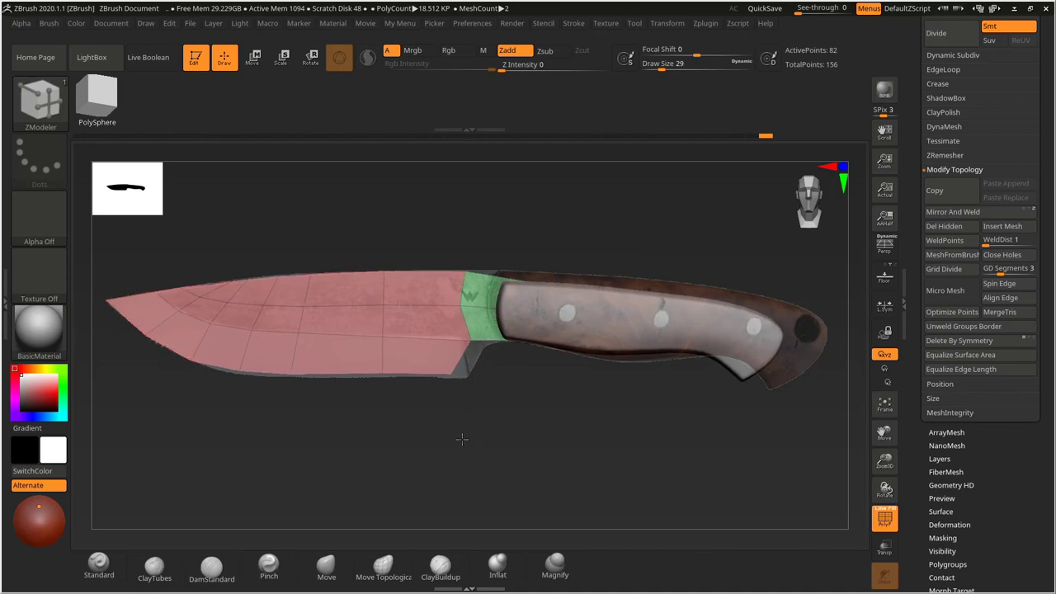
Select the handle, scale it up uniformly by about 1.14 plus small corrections, and shift it to match the reference handle.
alt+click(665, 333)
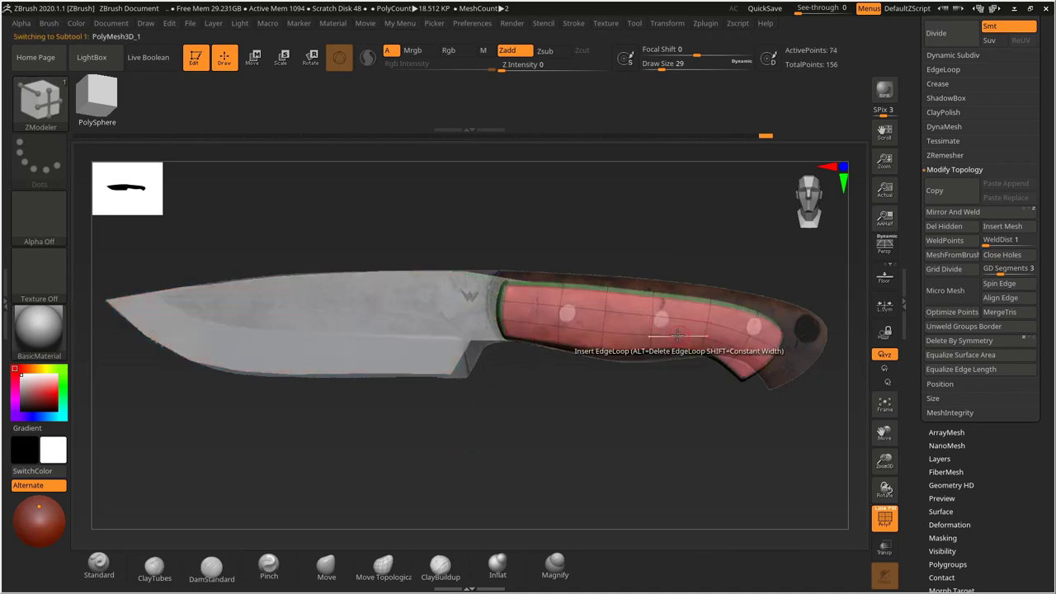
key(r)
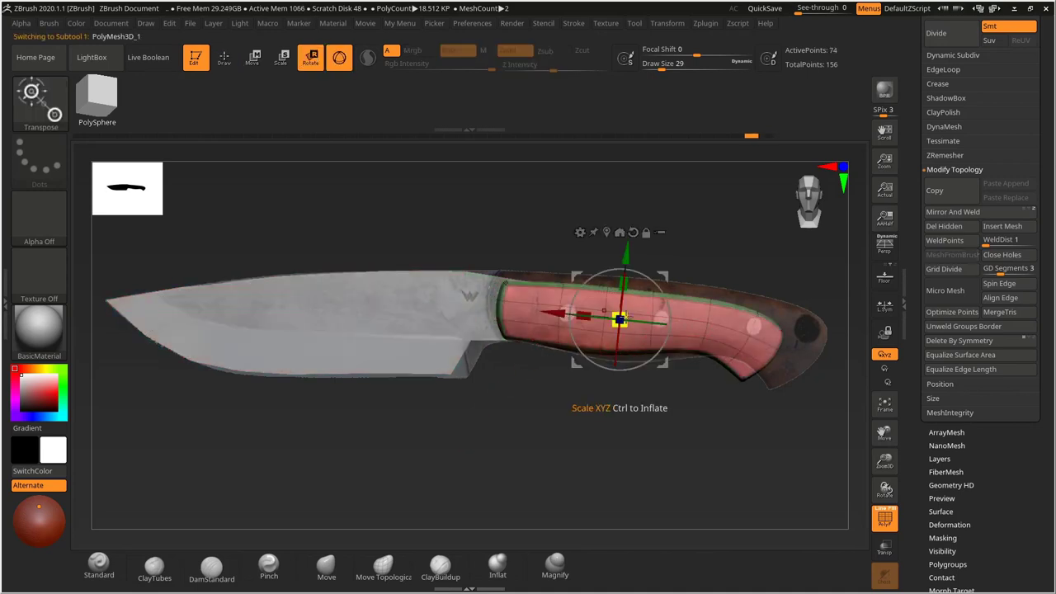
drag(620, 319, 637, 310)
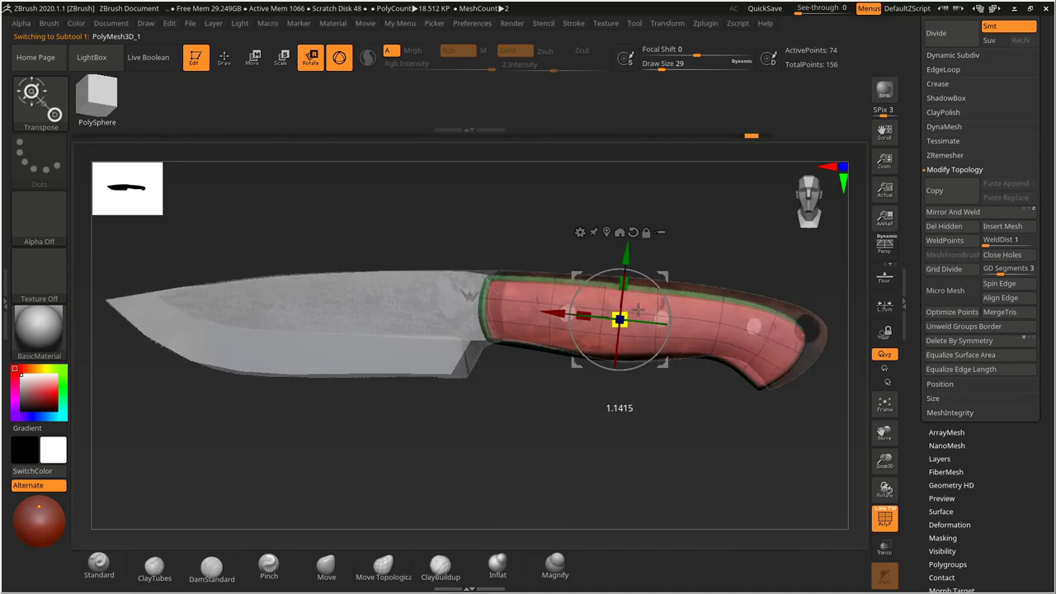
drag(664, 276, 679, 271)
drag(636, 315, 643, 310)
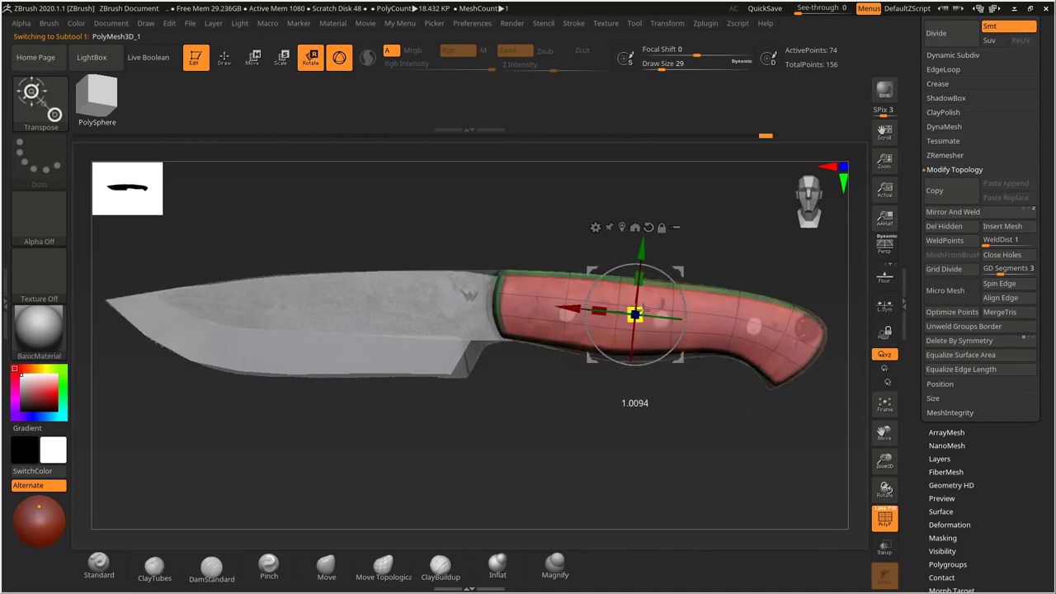
drag(676, 270, 677, 273)
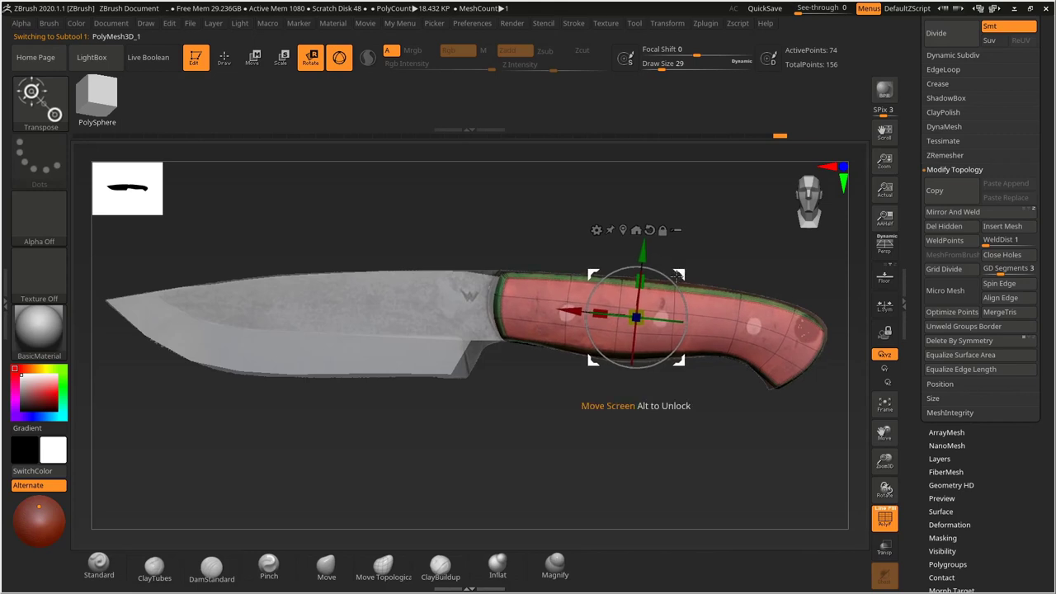
drag(637, 316, 641, 315)
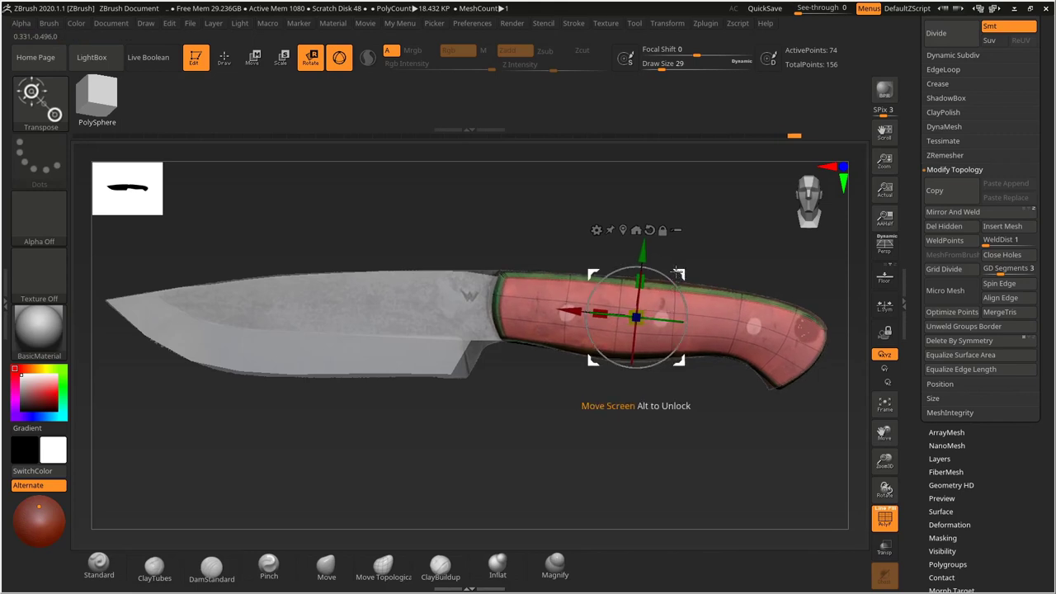
key(q)
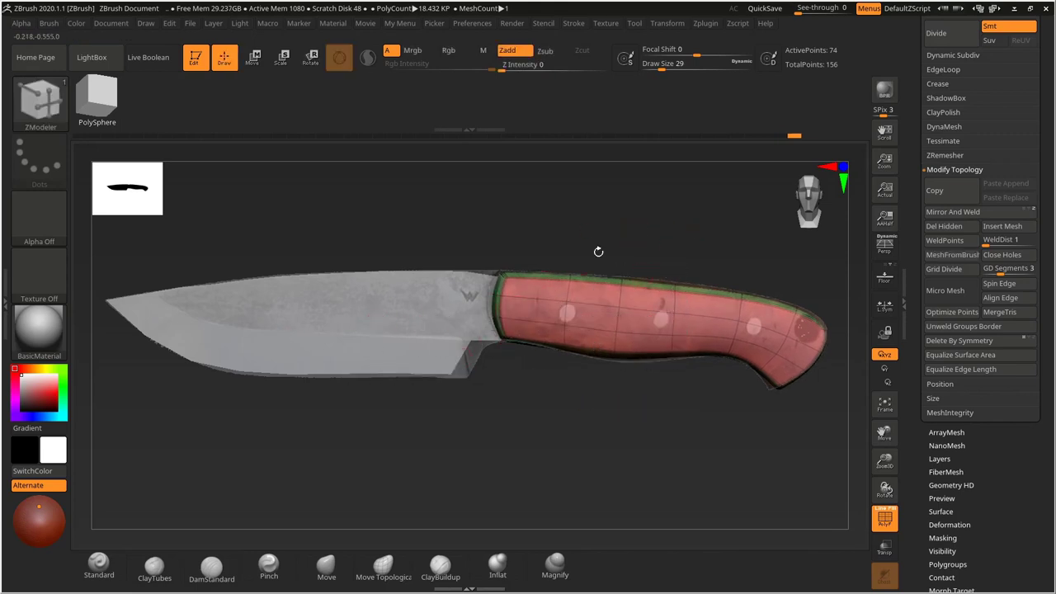
Select the blade and pull its rear lower corner and outline to the reference with the Move brush at draw size 88.
alt+click(409, 328)
key(s)
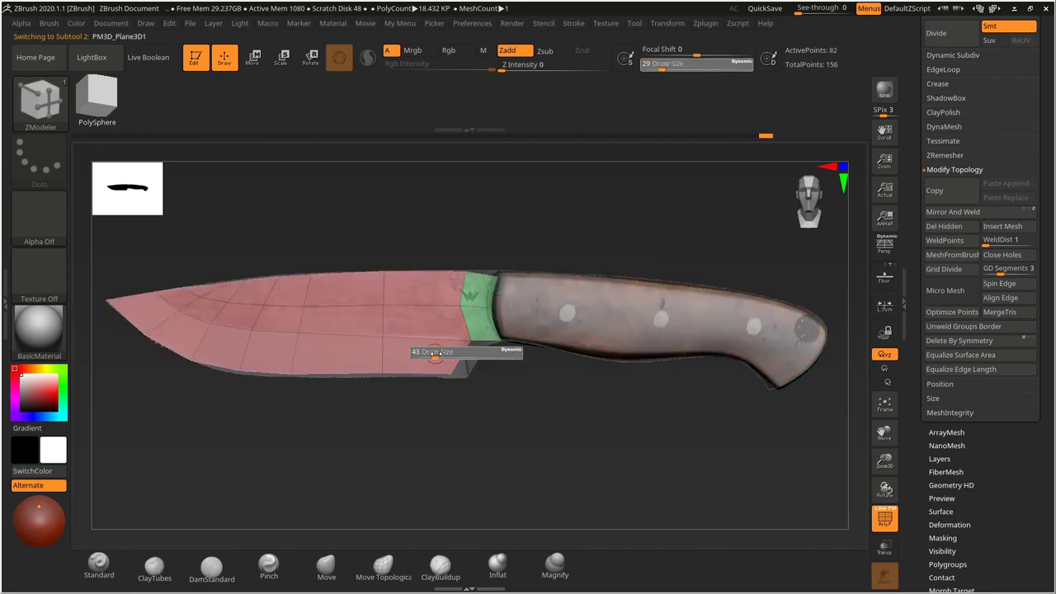
click(326, 567)
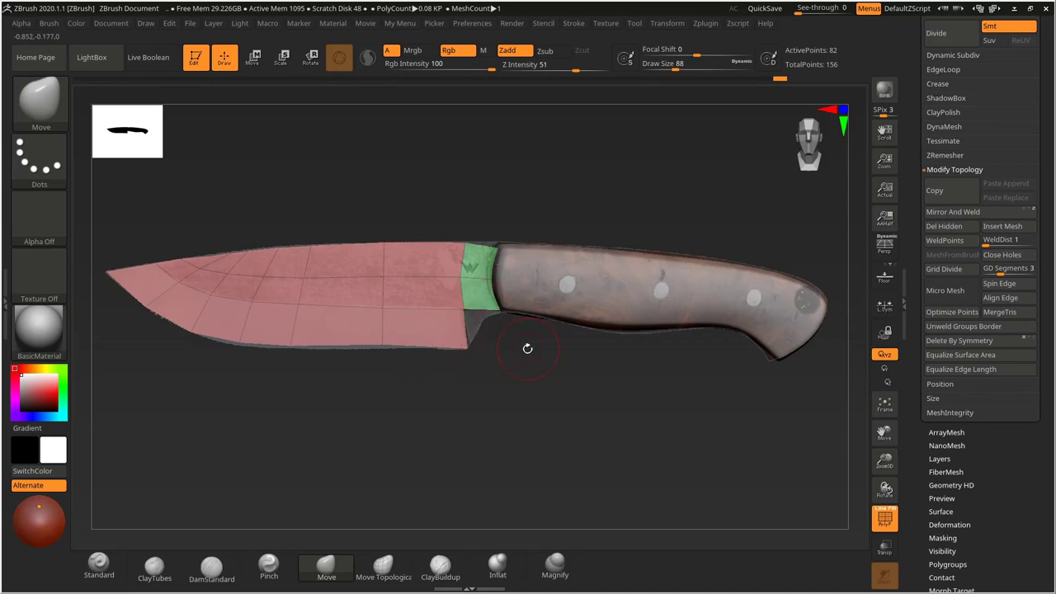
drag(528, 348, 506, 341)
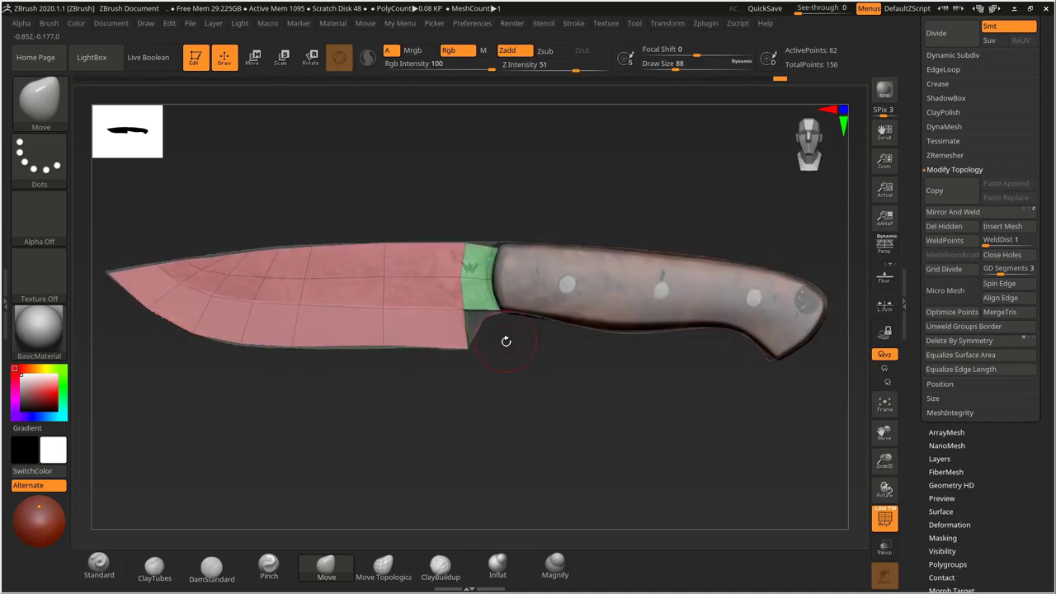
ctrl+right_drag(506, 342, 526, 355)
Switch to the ZModeler brush at draw size 35 and set its polygon action to QMesh on a single poly.
drag(526, 355, 508, 321)
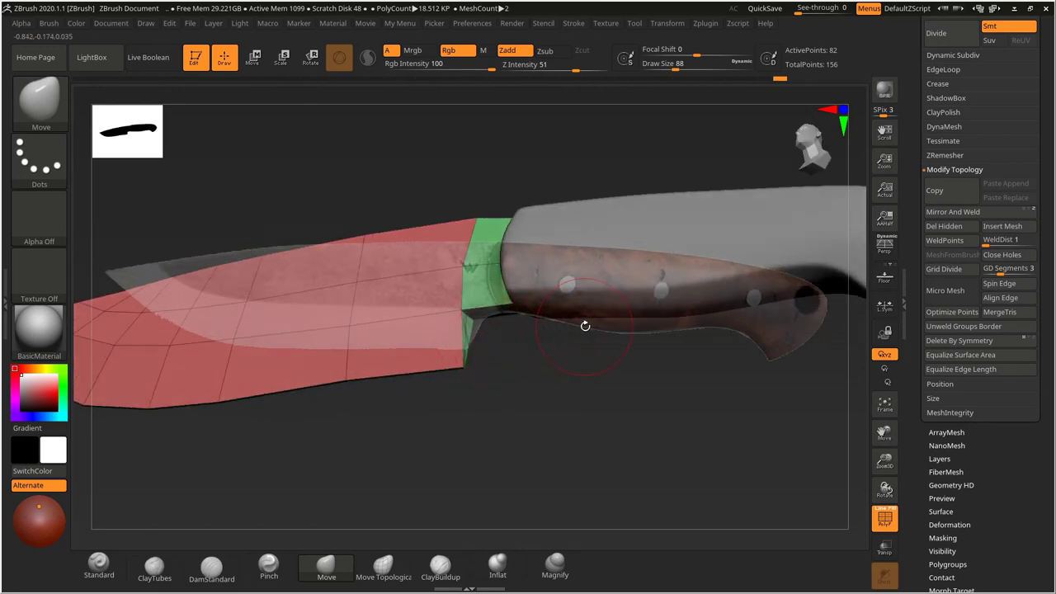
mouse_move(566, 347)
mouse_down()
mouse_move(530, 370)
mouse_move(563, 373)
mouse_move(561, 391)
mouse_move(554, 385)
mouse_move(572, 384)
mouse_up()
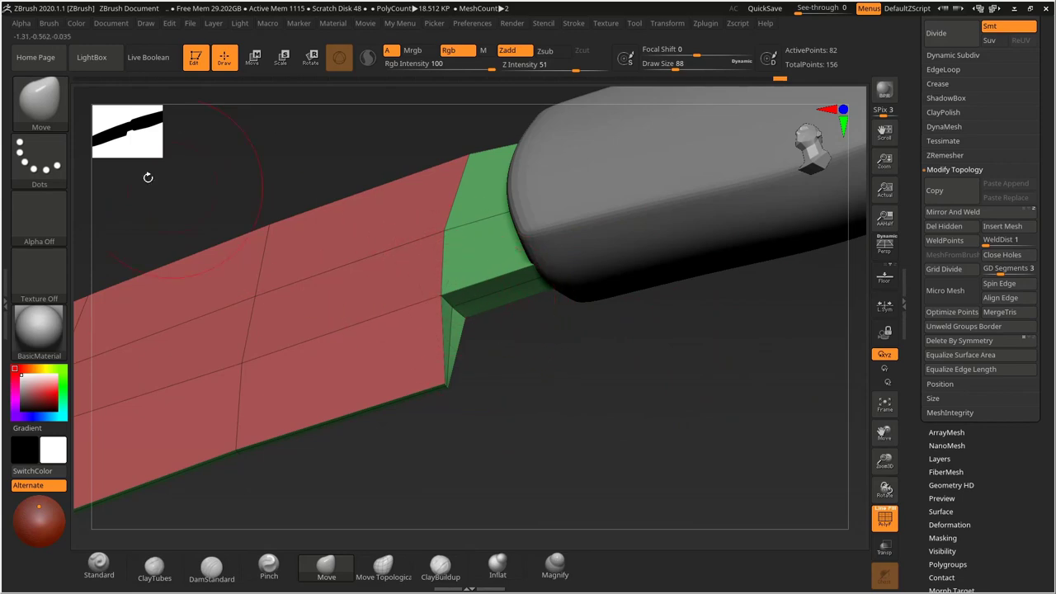
click(39, 101)
click(169, 138)
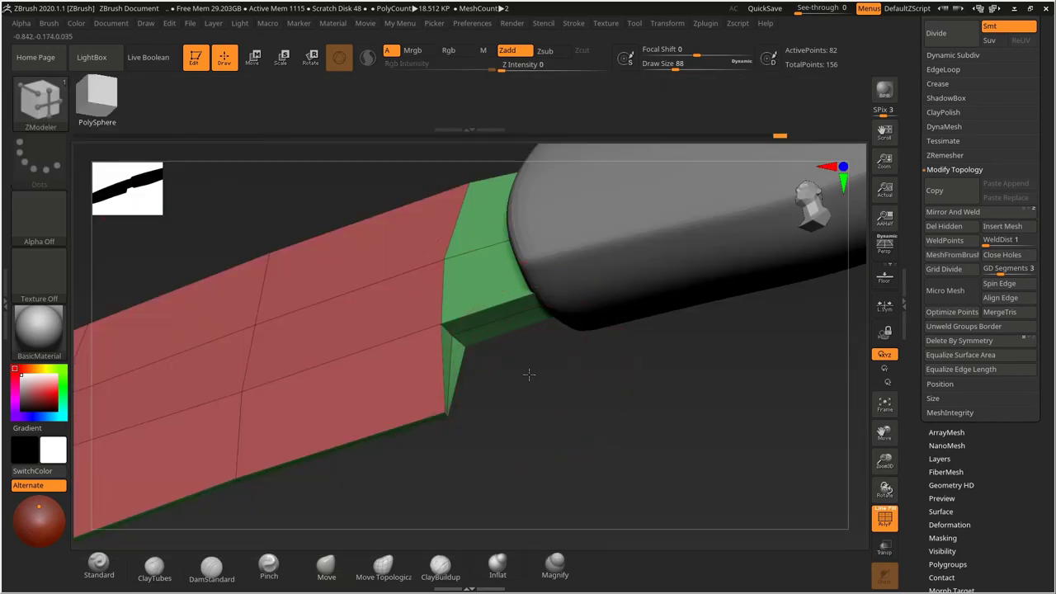
mouse_move(529, 374)
mouse_down()
mouse_move(445, 351)
mouse_move(453, 335)
mouse_up()
key(s)
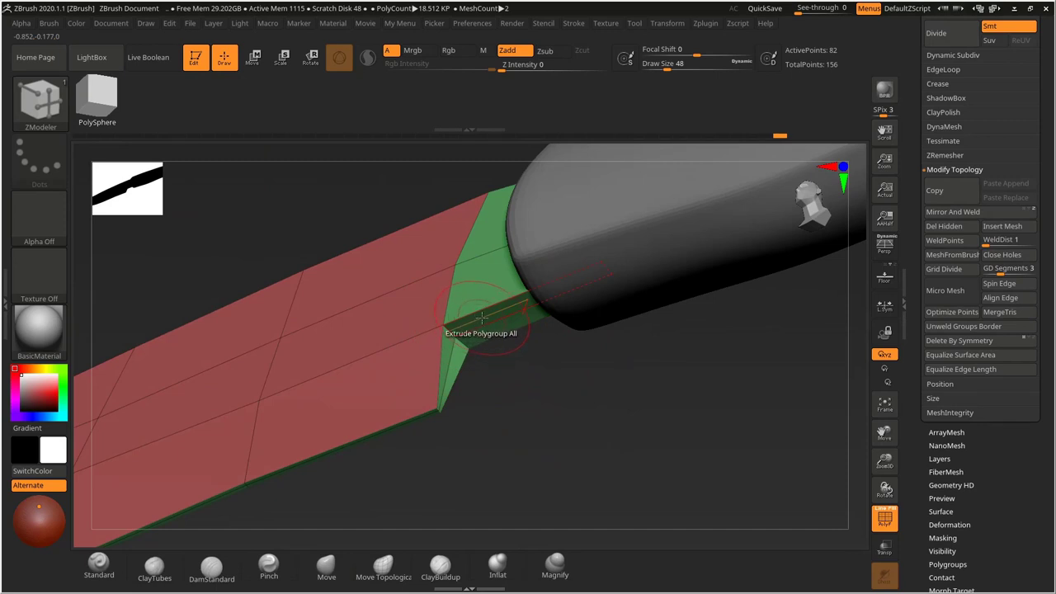
key(space)
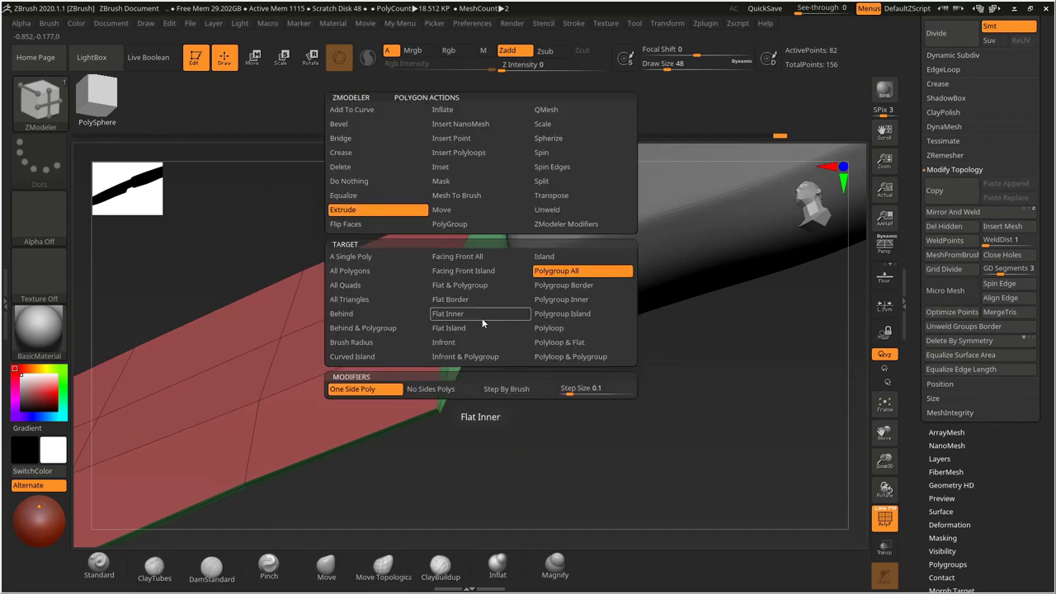
click(544, 113)
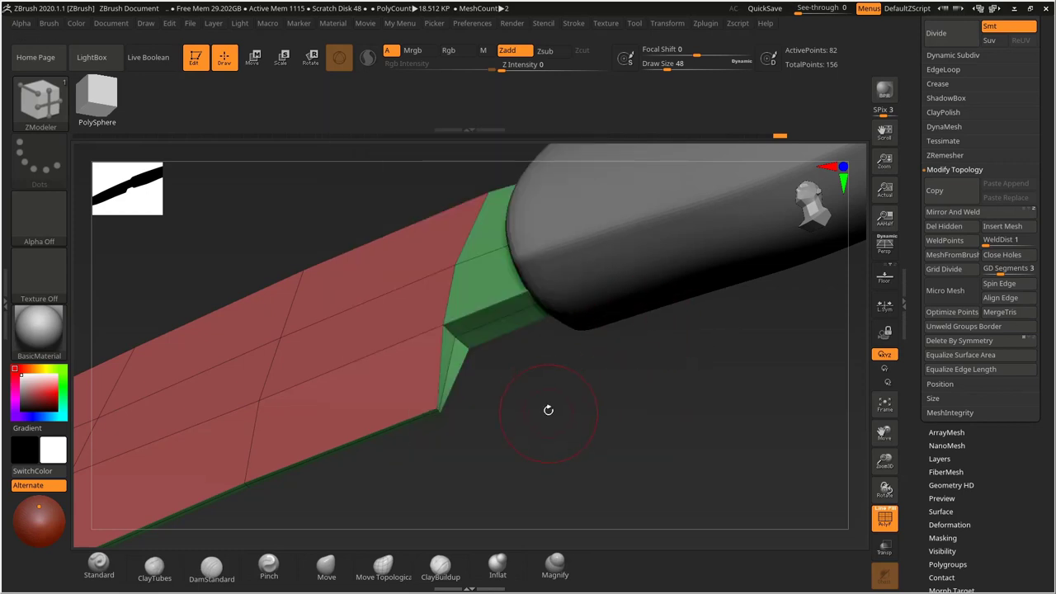
drag(548, 409, 490, 384)
key(s)
drag(439, 353, 433, 353)
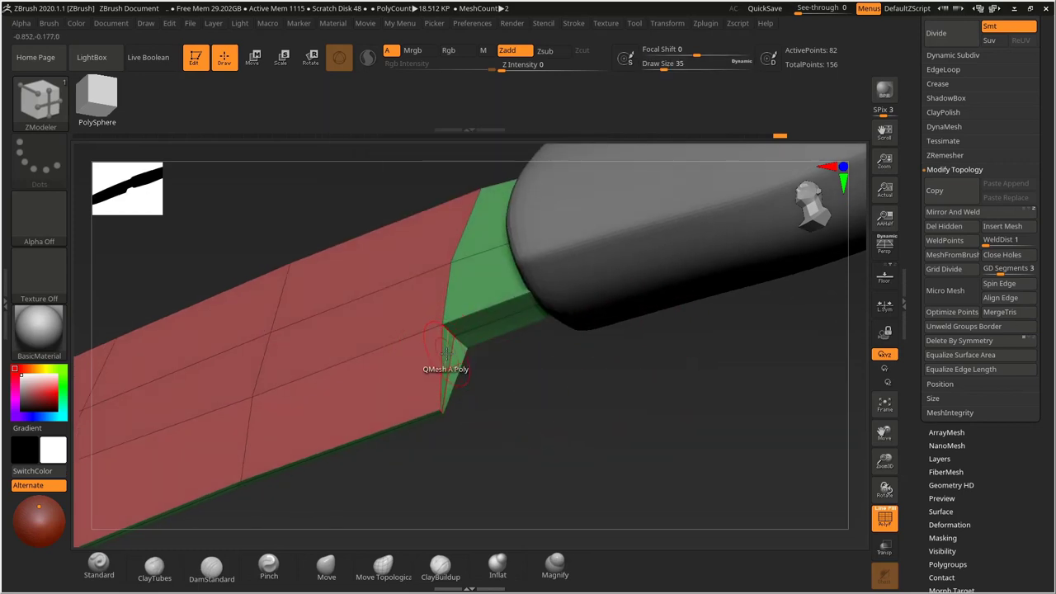
Frame the whole knife and bring the blade's subdivision settings into view.
ctrl+right_drag(599, 377, 551, 346)
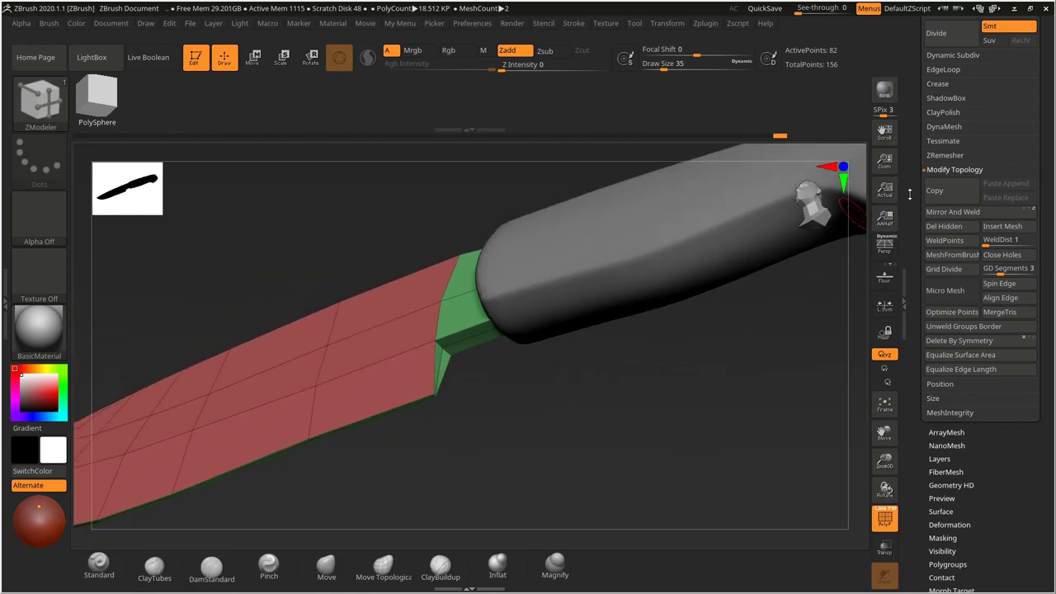
drag(911, 192, 915, 278)
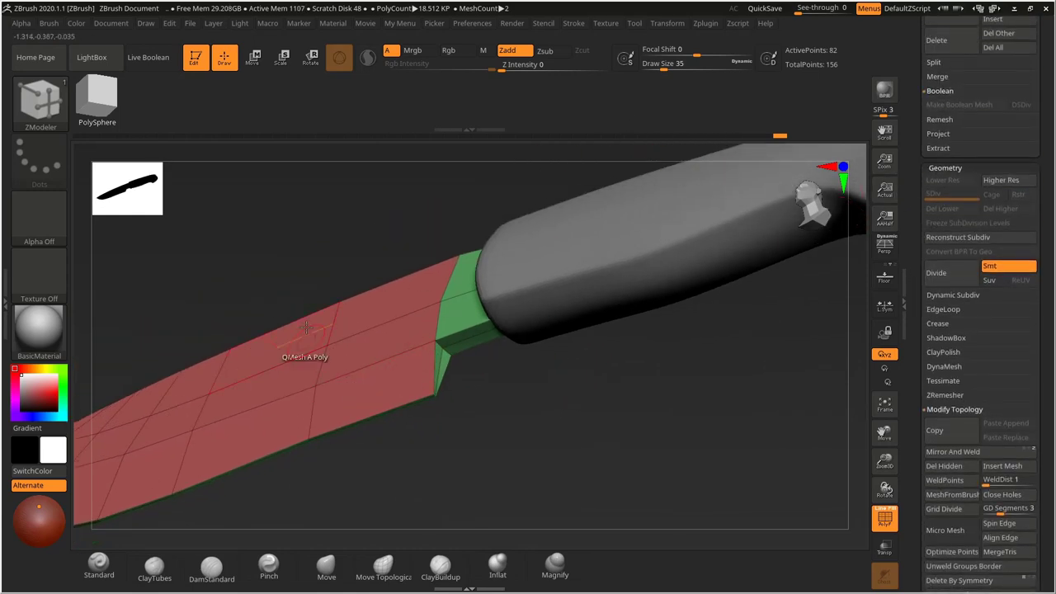
key(f)
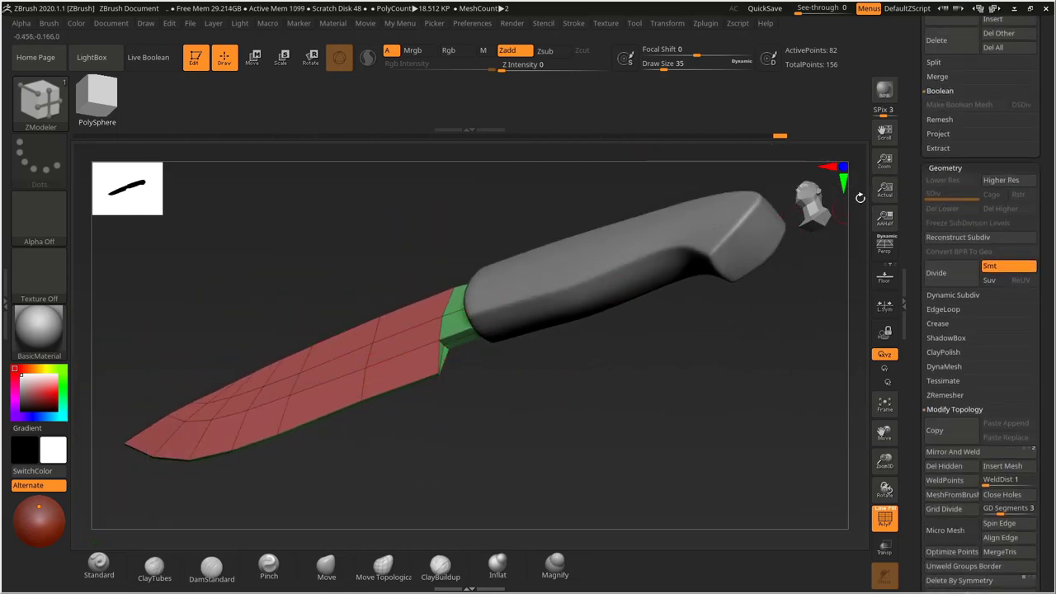
Hide the handle subtool so only the blade and its rear extension are displayed.
drag(916, 179, 915, 401)
drag(913, 103, 911, 232)
click(1031, 134)
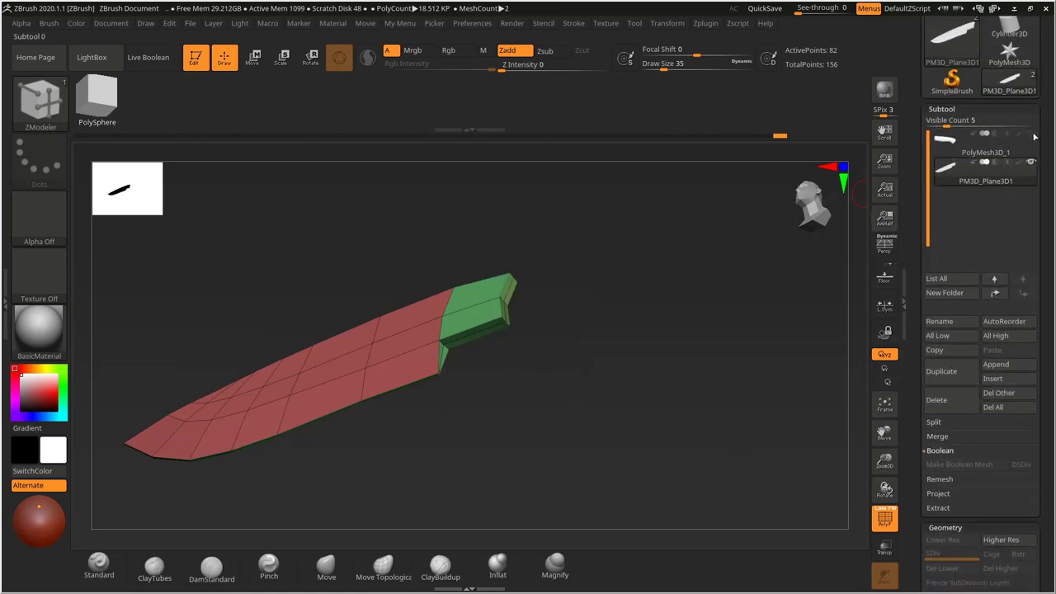
drag(641, 284, 656, 348)
drag(677, 322, 466, 354)
mouse_move(536, 381)
mouse_down()
mouse_move(575, 384)
mouse_move(538, 361)
mouse_move(602, 392)
mouse_move(529, 398)
mouse_move(464, 374)
mouse_up()
key(ctrl+z)
key(s)
click(456, 355)
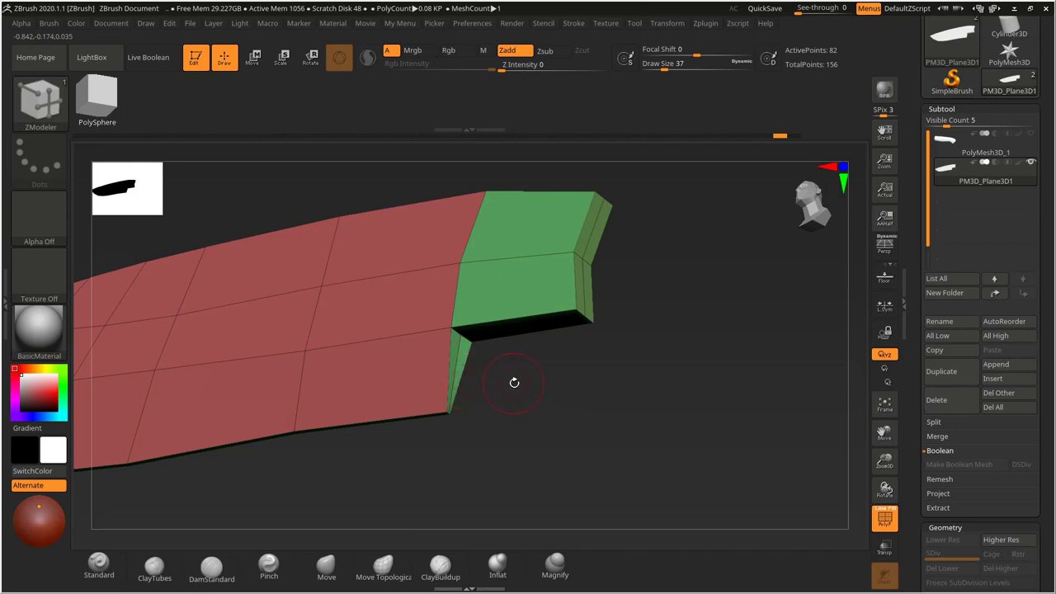
drag(515, 388, 518, 416)
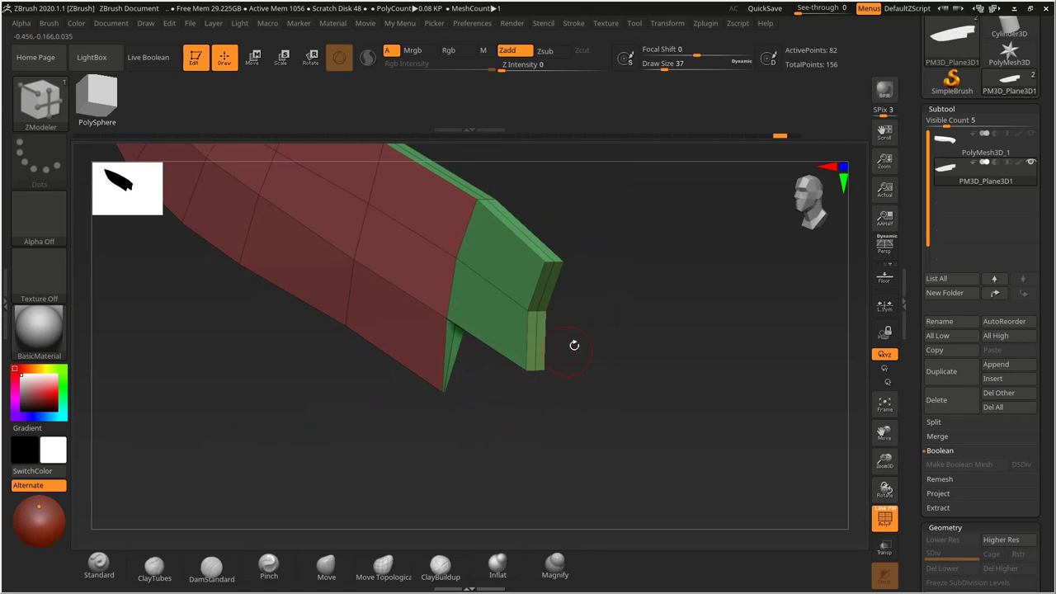
drag(574, 345, 448, 357)
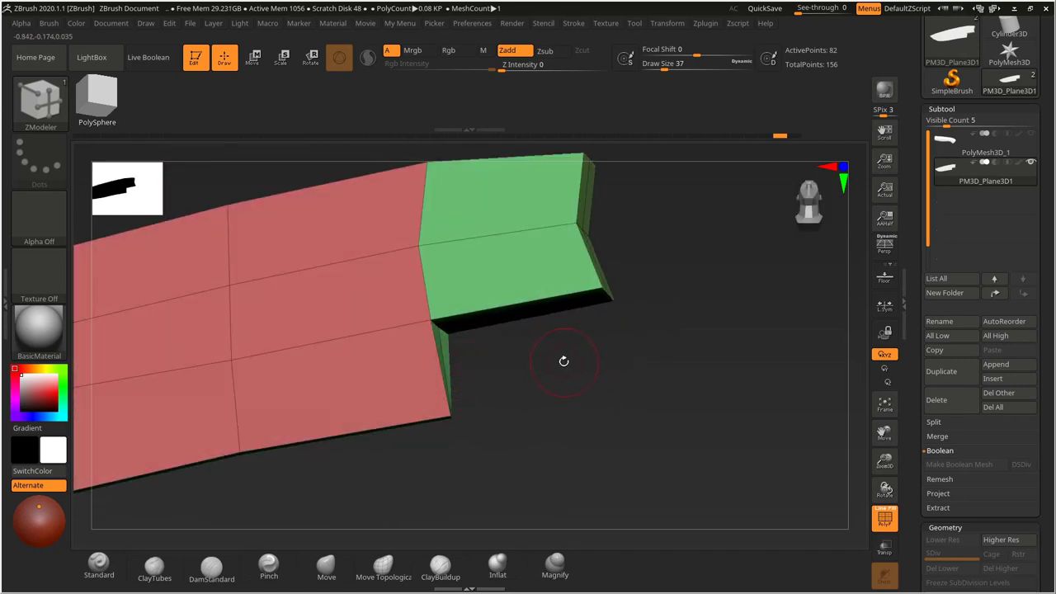
drag(564, 360, 488, 386)
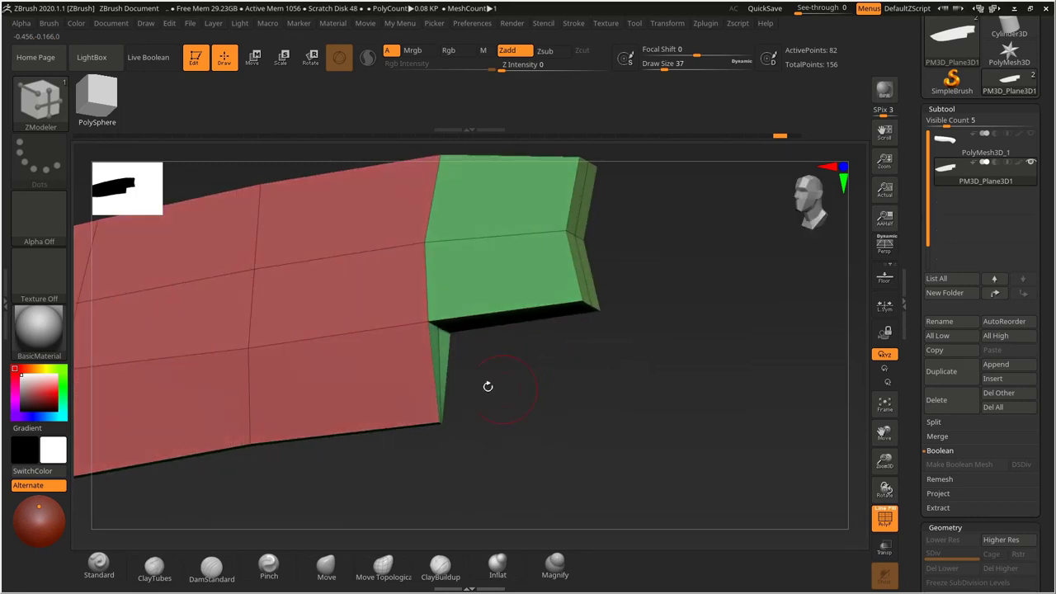
Try to extrude the narrow heel polys beneath the blade's rear extension with ZModeler's Extrude Polygroup All at draw size 26.
key(space)
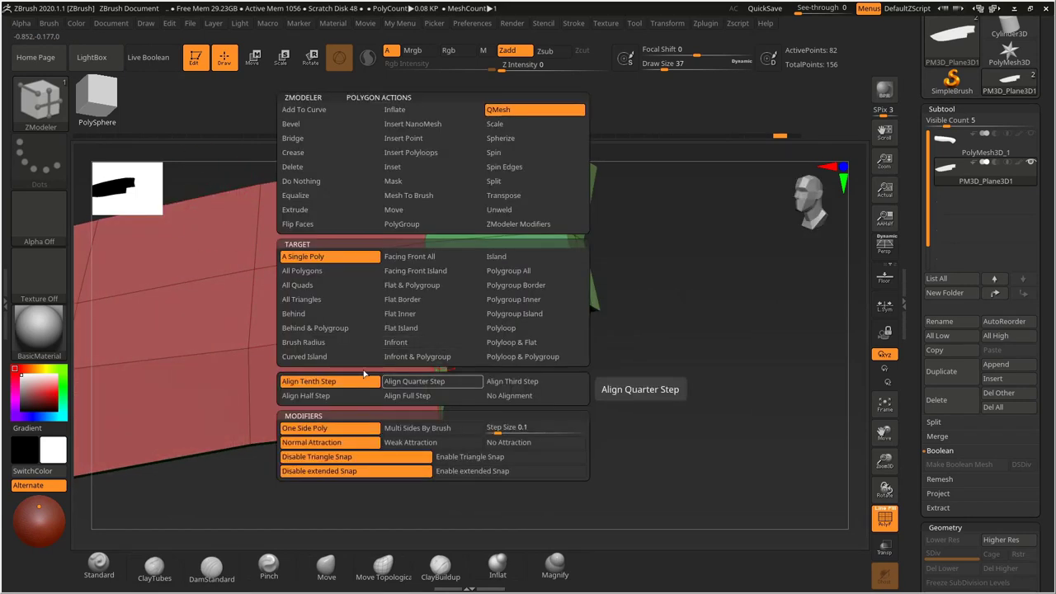
click(330, 203)
mouse_move(481, 382)
mouse_down()
mouse_move(450, 380)
mouse_move(481, 358)
mouse_move(462, 385)
mouse_move(433, 360)
mouse_move(461, 360)
mouse_up()
key(ctrl+z)
key(s)
click(433, 359)
key(space)
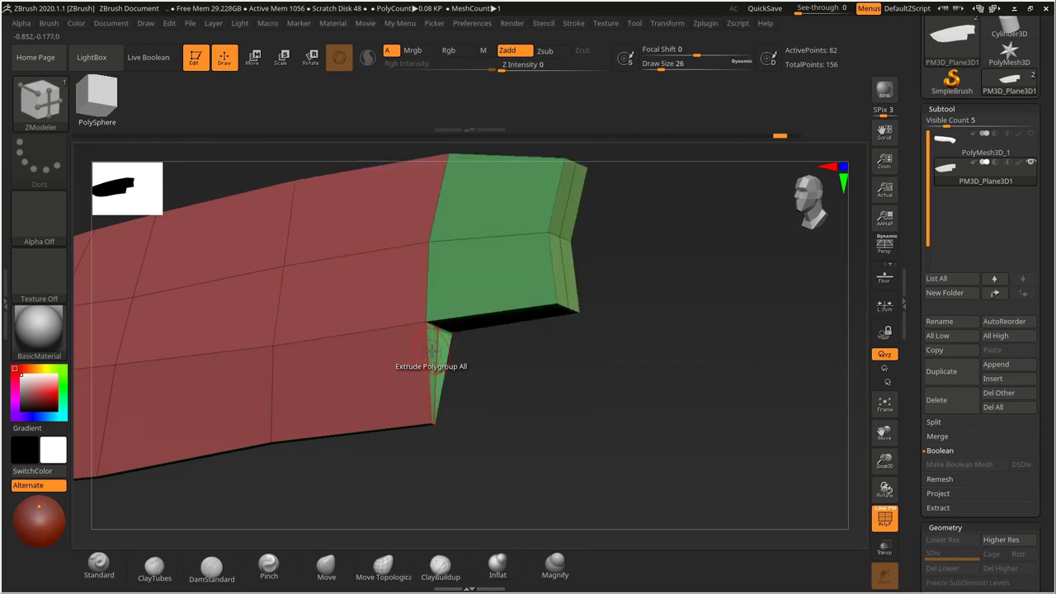
drag(431, 369, 689, 355)
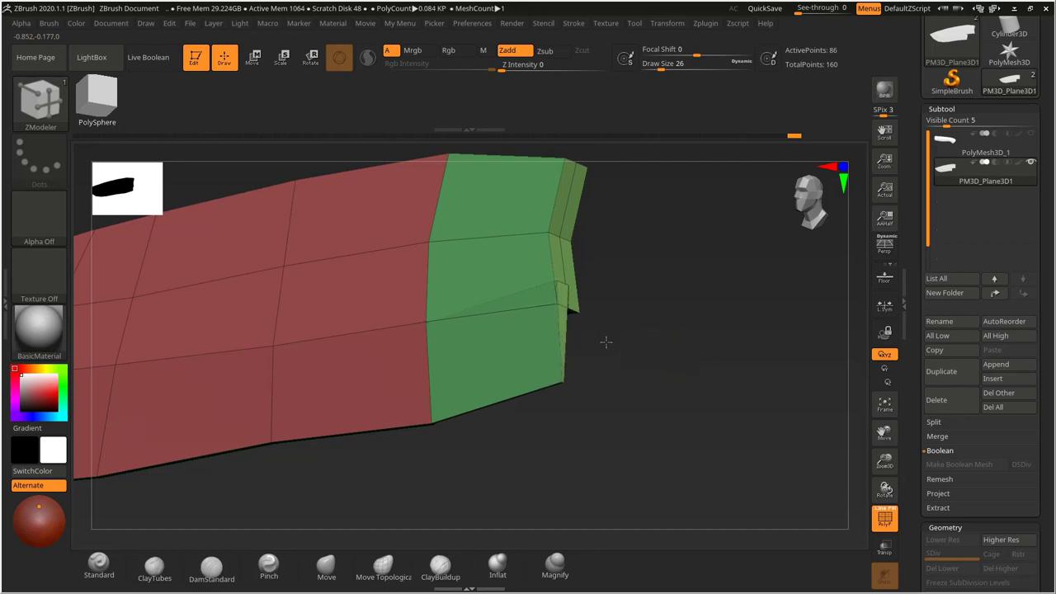
Try to extrude the lower end polys of the rear extension, and undo both extrusions.
drag(606, 341, 553, 334)
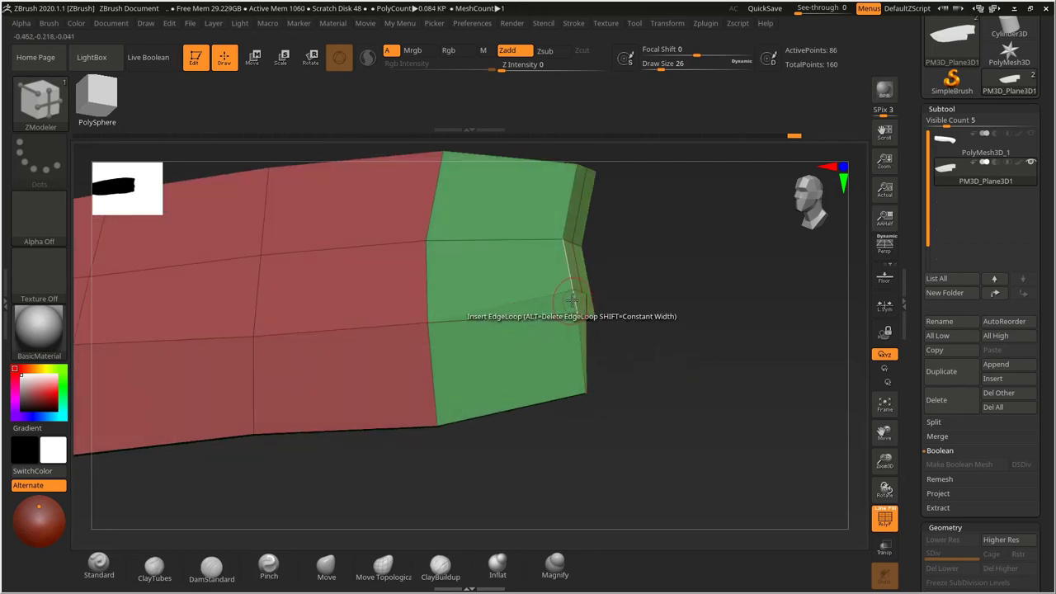
mouse_move(617, 313)
mouse_down()
mouse_move(601, 311)
mouse_move(589, 338)
mouse_move(615, 347)
mouse_up()
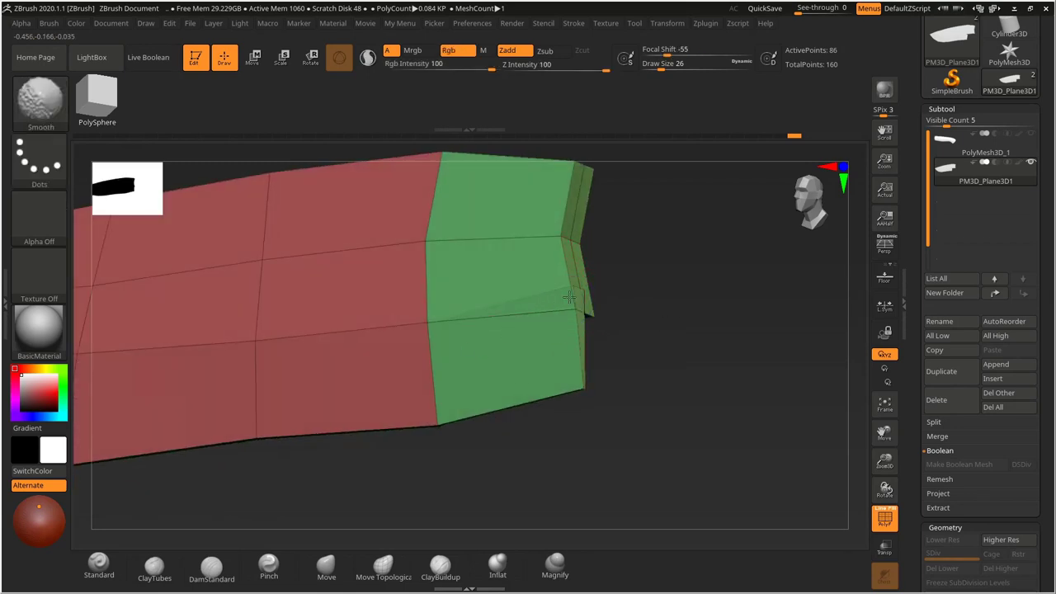
mouse_move(575, 309)
shift+mouse_down()
mouse_move(533, 336)
mouse_move(601, 353)
mouse_move(556, 304)
shift+mouse_up()
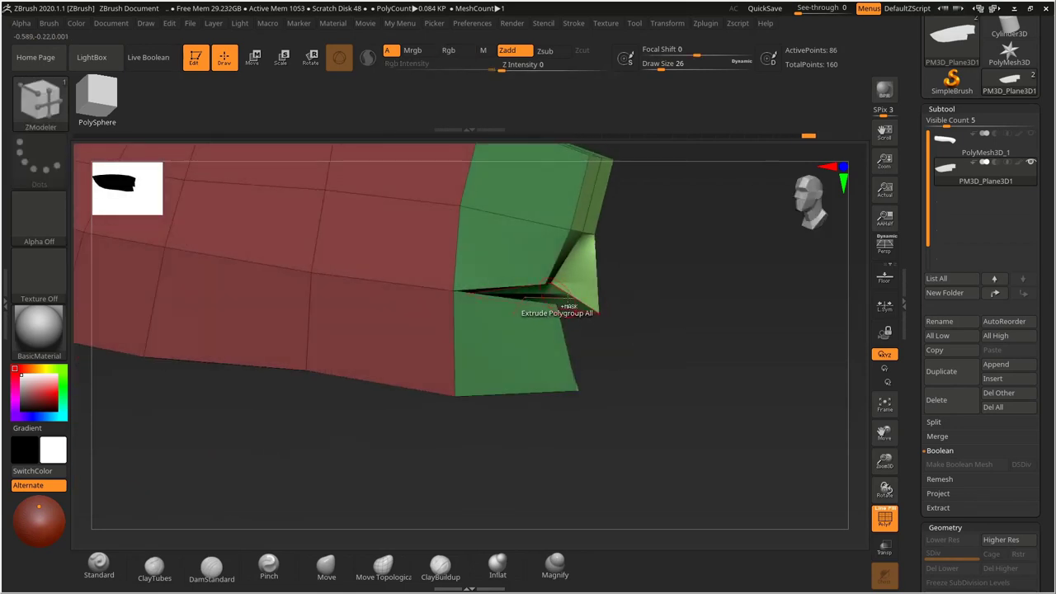
key(ctrl+z)
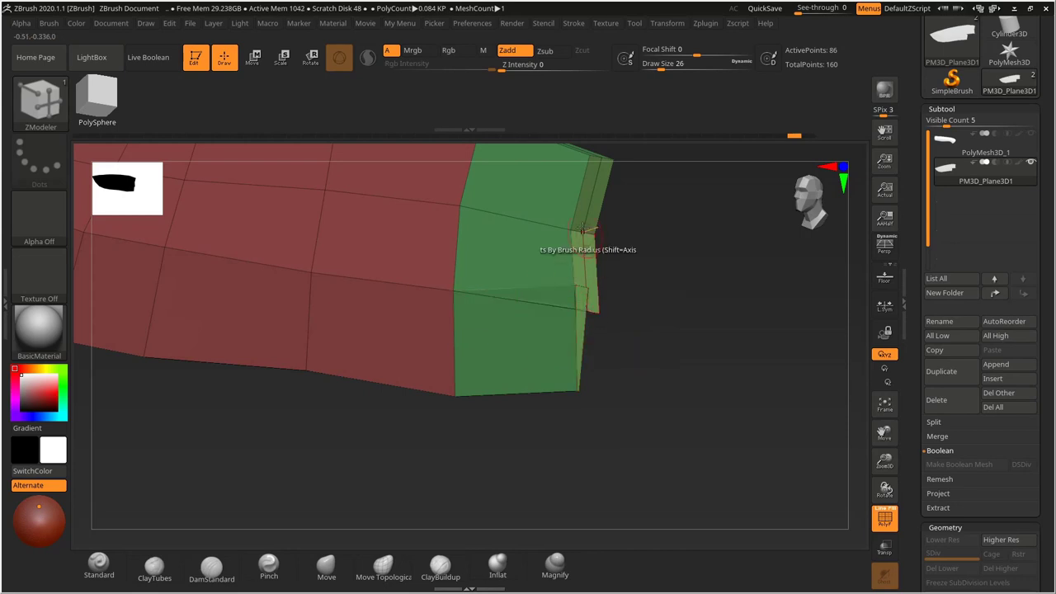
key(ctrl+z)
Return the ZModeler polygon action to QMesh with A Single Poly as target.
drag(575, 382, 514, 354)
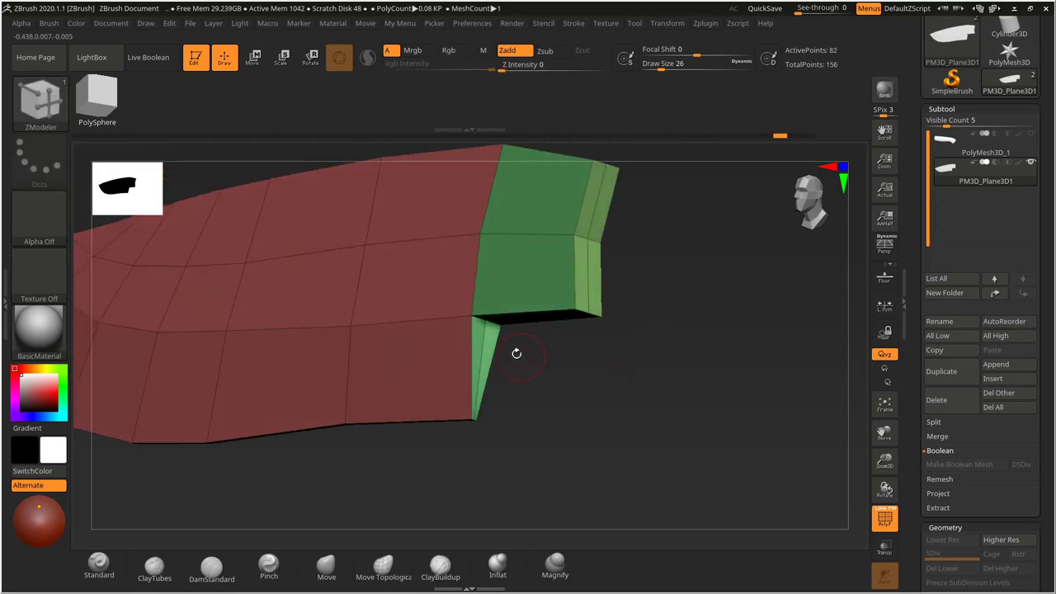
key(space)
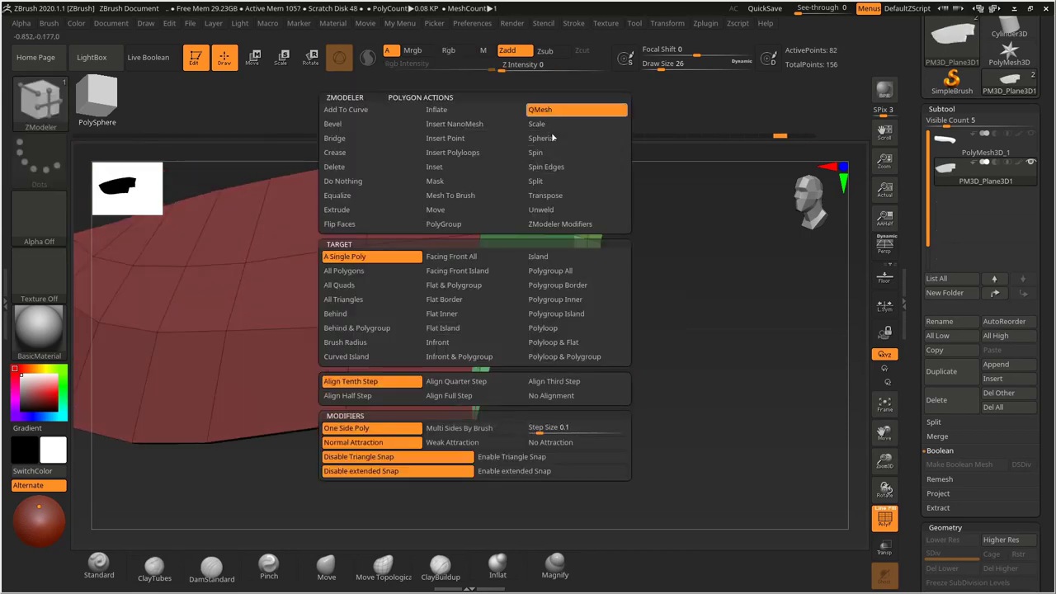
click(551, 132)
Try to QMesh the narrow heel poly rearward from the blade's lower back corner, and undo it.
drag(559, 376, 475, 386)
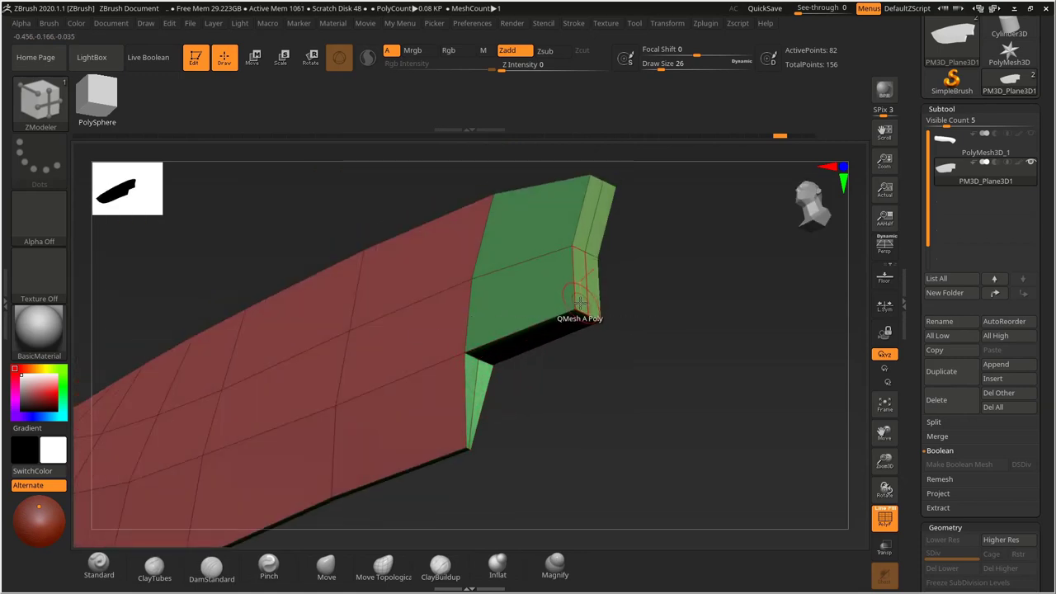
drag(576, 301, 580, 318)
click(472, 392)
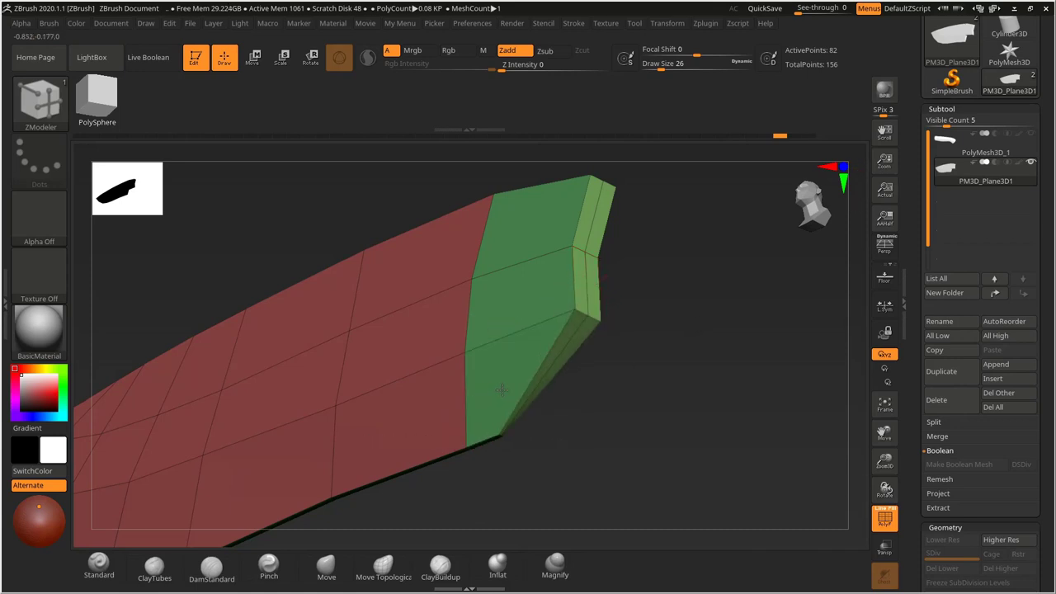
key(ctrl)
key(ctrl+z)
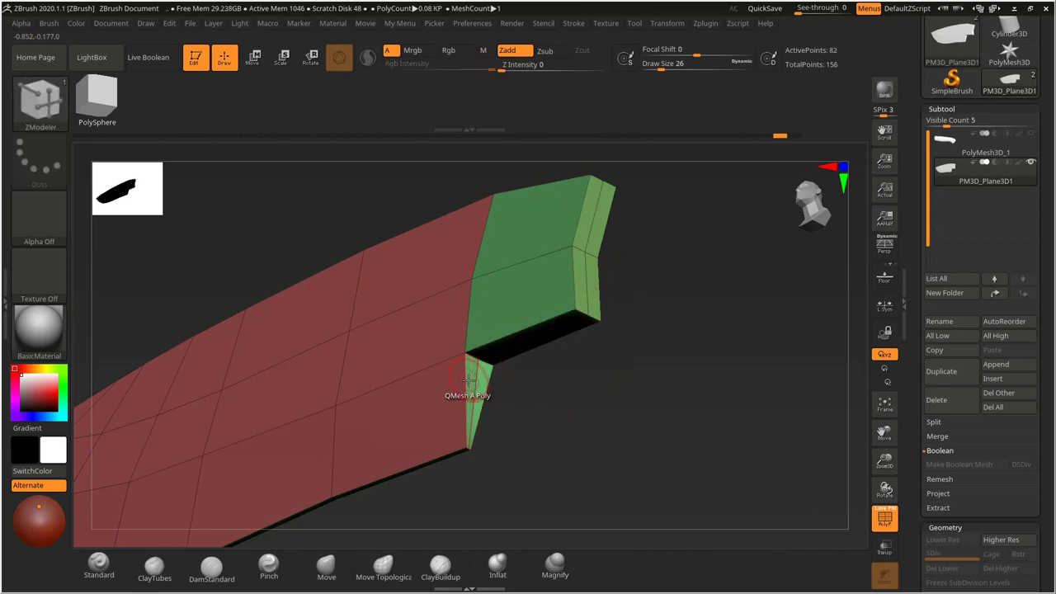
QMesh the heel poly slightly rearward to bridge the notch between the blade's lower back corner and its extension.
drag(468, 377, 489, 374)
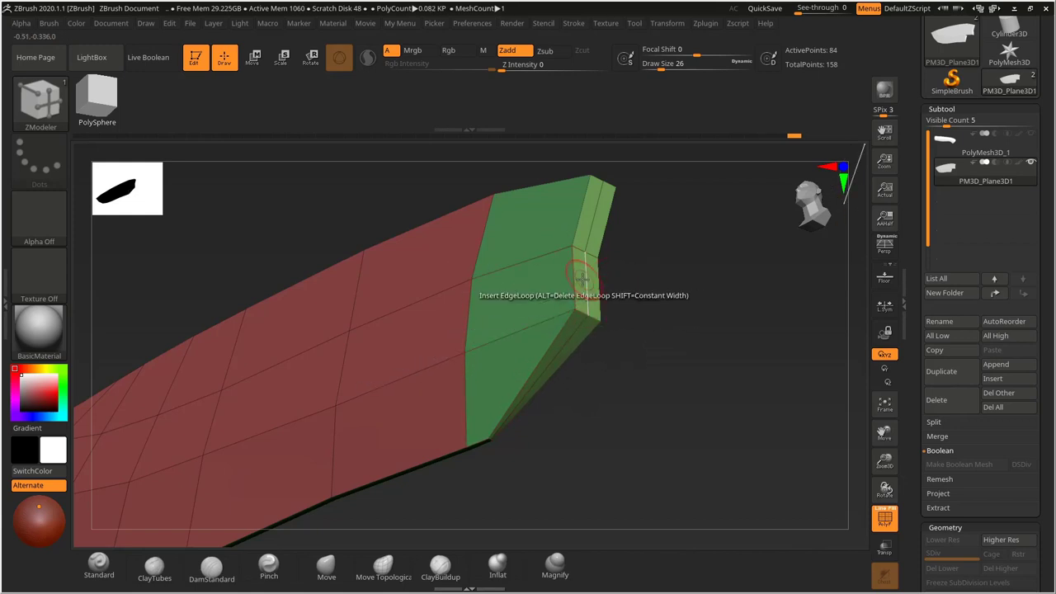
drag(636, 304, 561, 337)
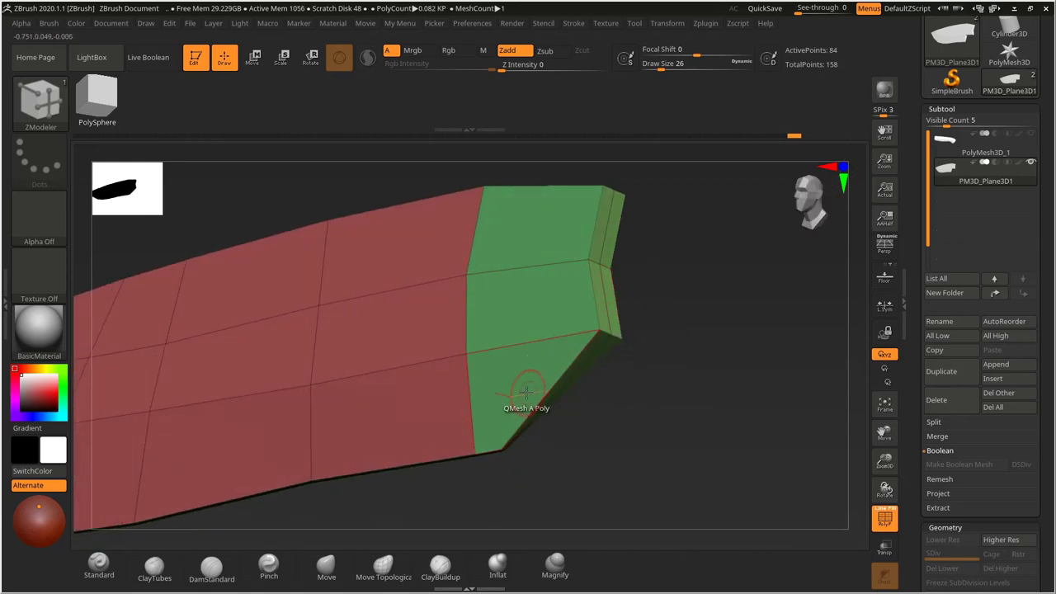
drag(629, 404, 579, 336)
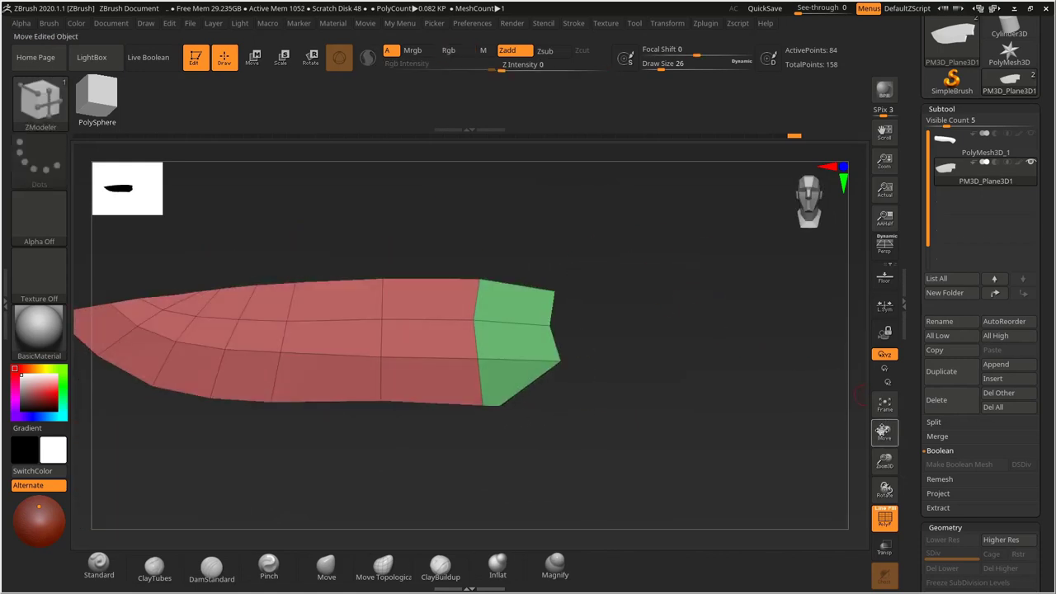
Show the handle subtool again, turn on the reference image and line the knife up with it.
click(1030, 136)
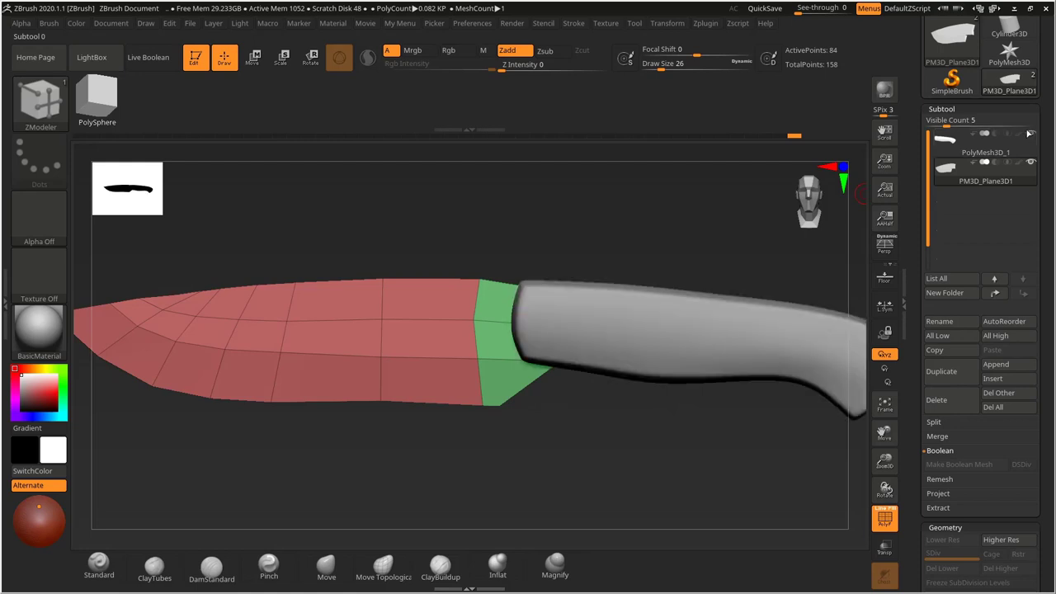
key(shift)
key(shift+z)
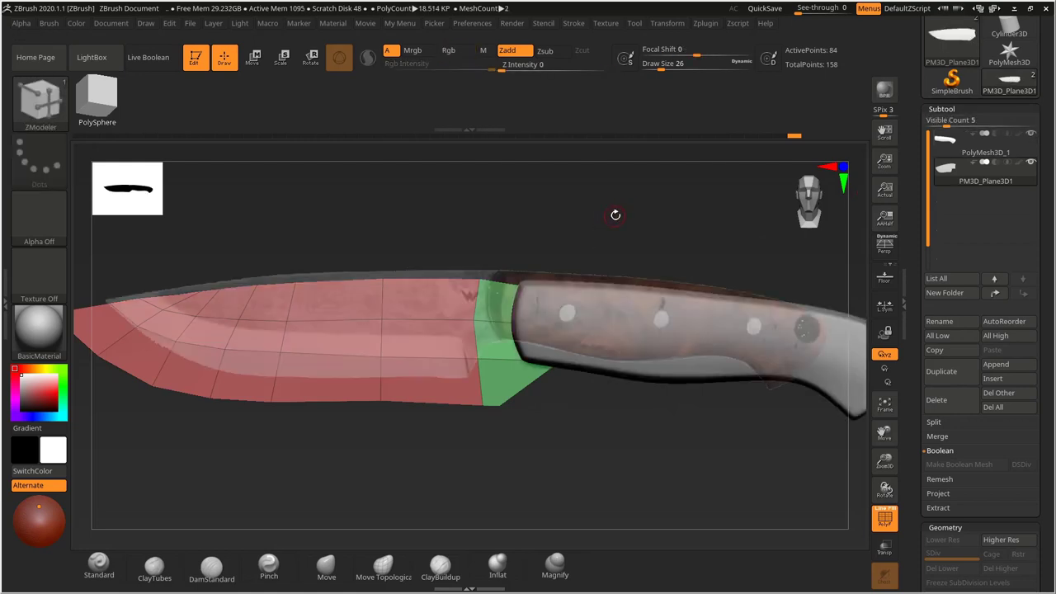
alt+drag(635, 205, 613, 194)
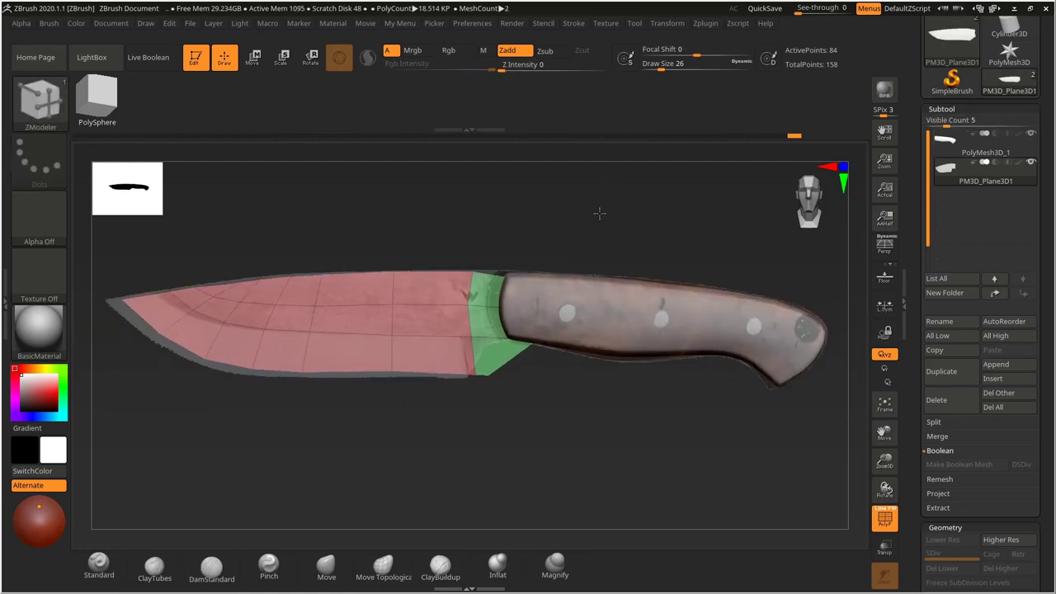
alt+drag(592, 206, 592, 208)
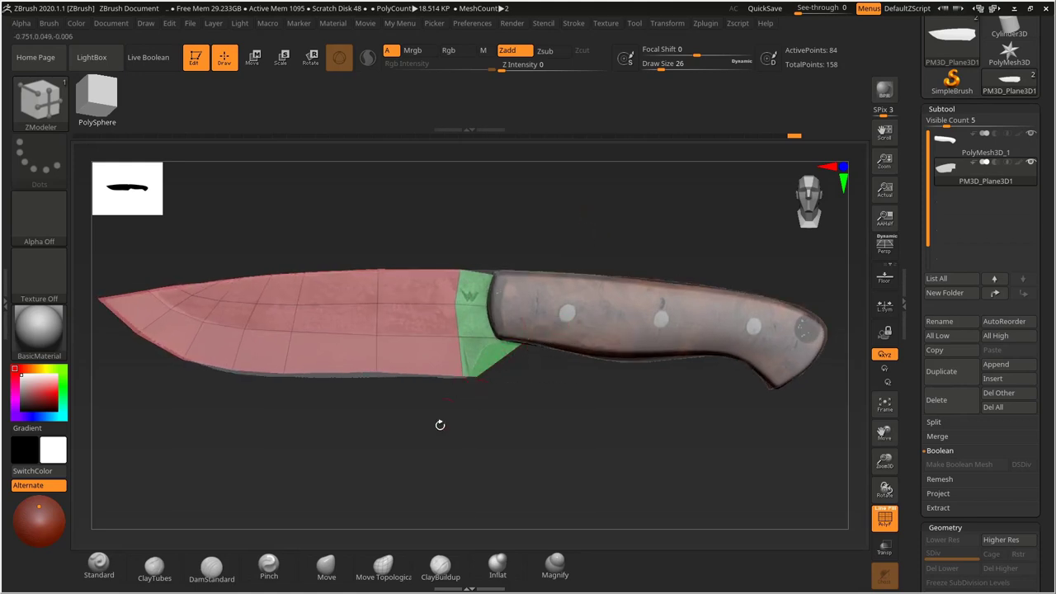
Fit the blade's heel and lower cutting edge to the reference with the Move brush at draw size 104.
click(326, 565)
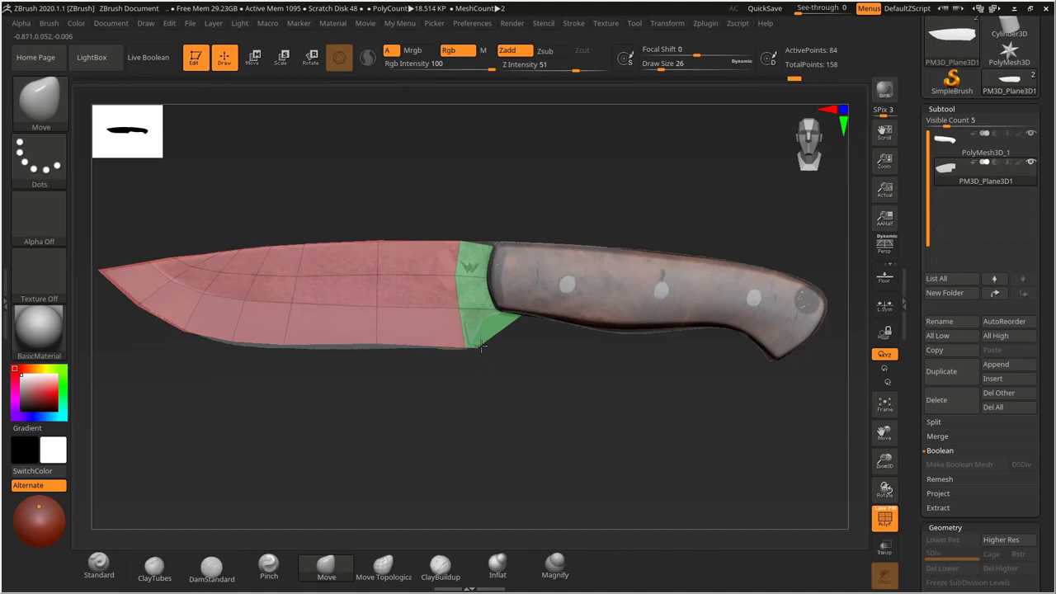
key(s)
click(514, 258)
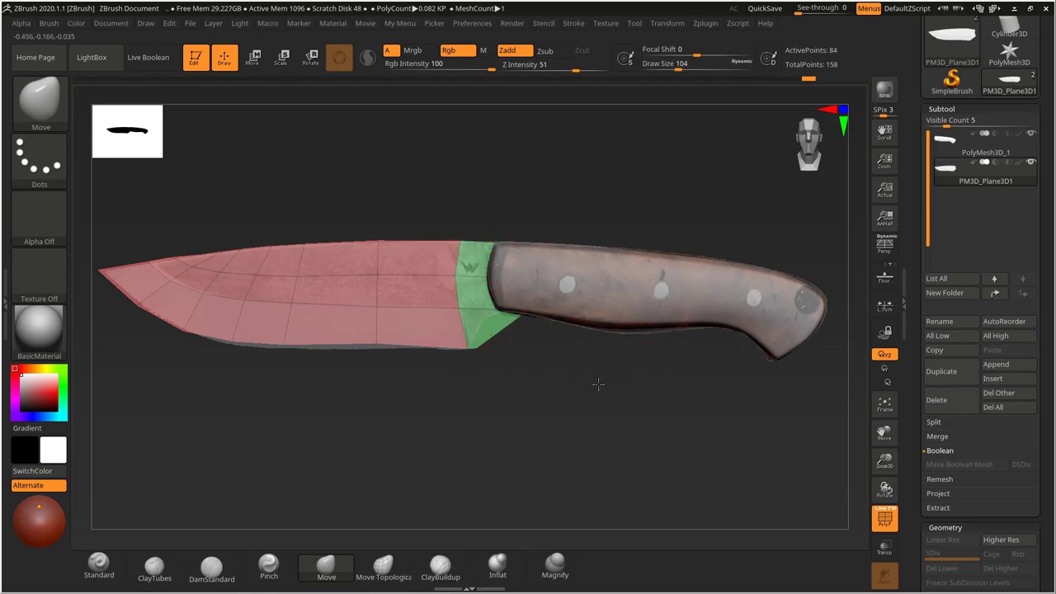
drag(620, 372, 616, 370)
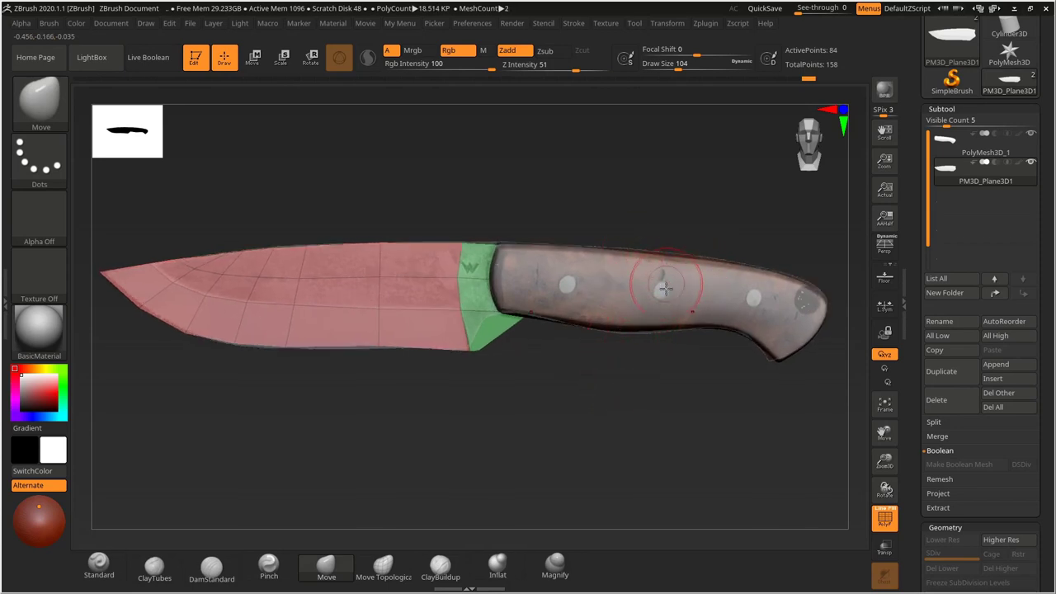
Select the handle and fit its lower edge to the reference with the Move brush at draw size 148.
alt+click(633, 333)
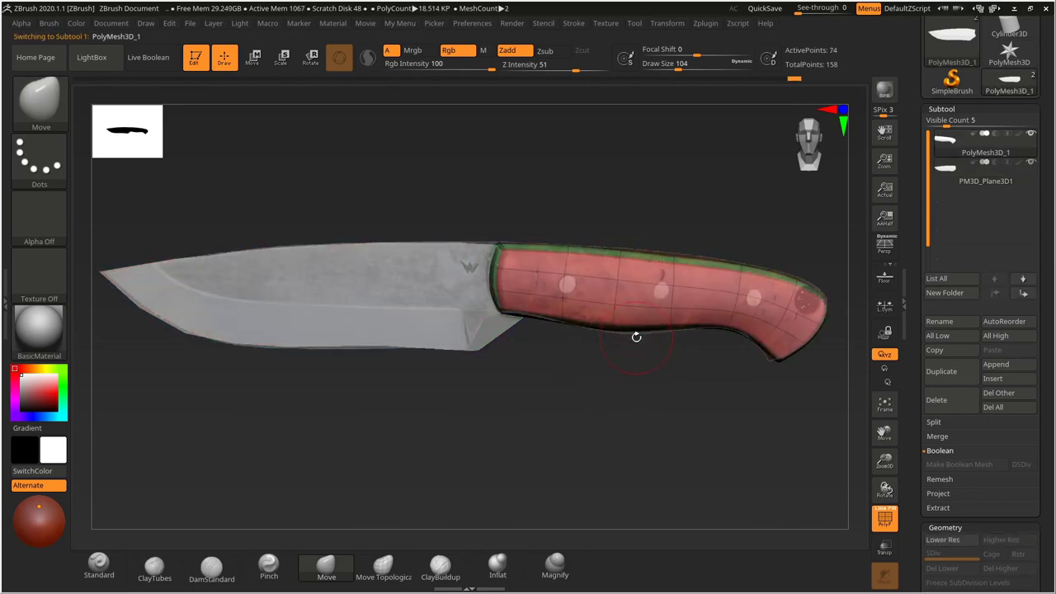
key(s)
click(634, 327)
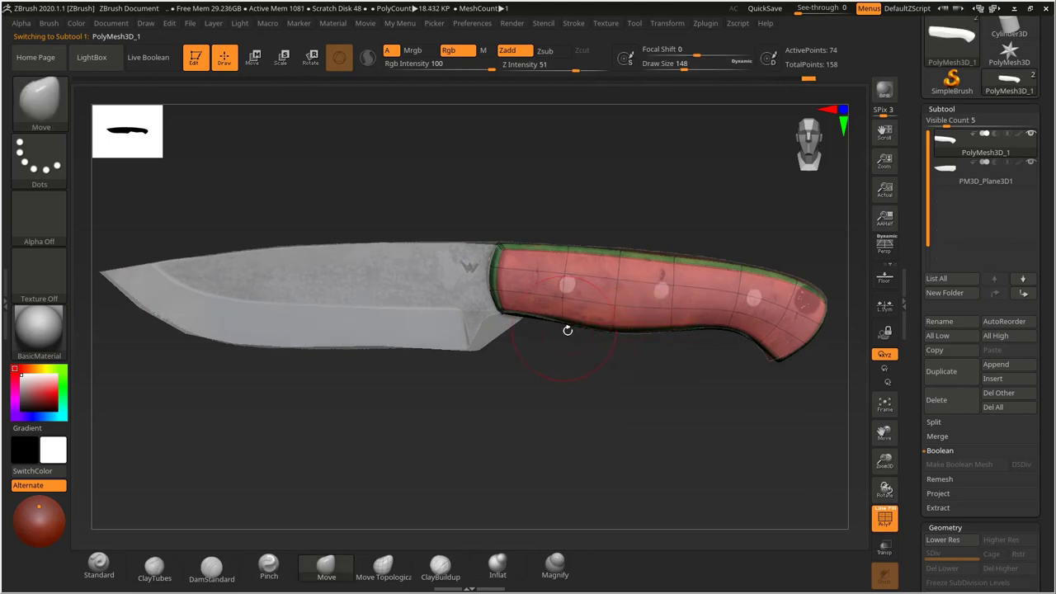
Fit the handle's butt end to the reference with the Move brush at draw sizes 73 and 104.
key(s)
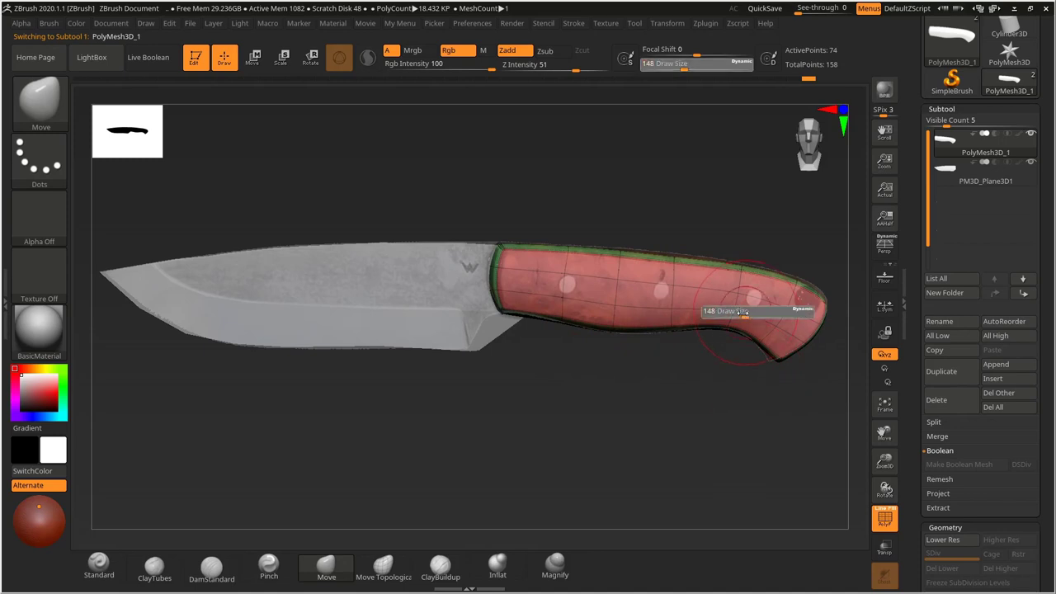
click(733, 312)
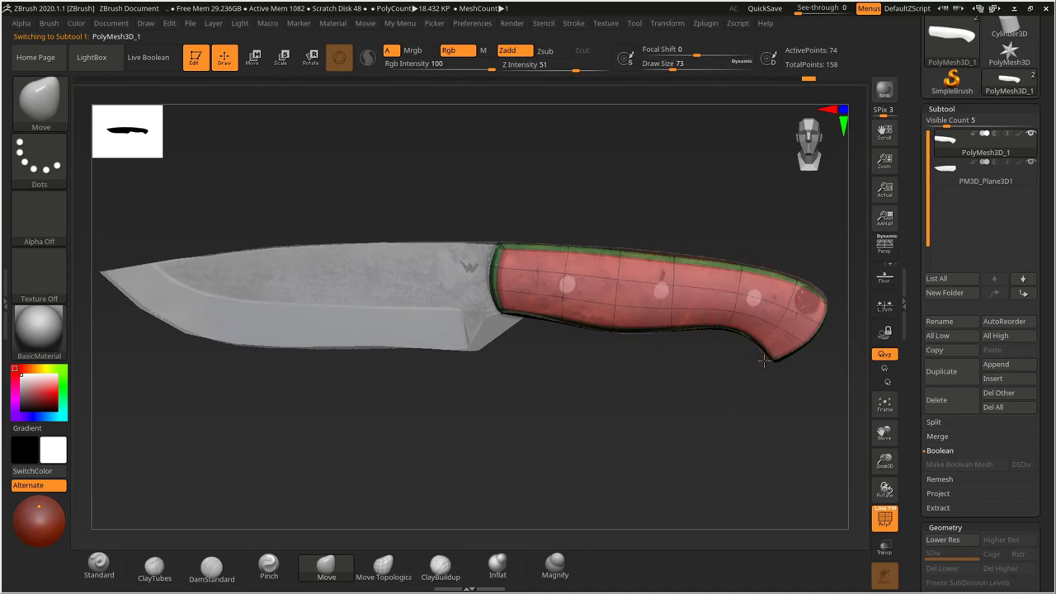
key(s)
click(813, 291)
Refine the handle's upper edge against the reference with the Move brush at draw sizes 174 and 169.
key(s)
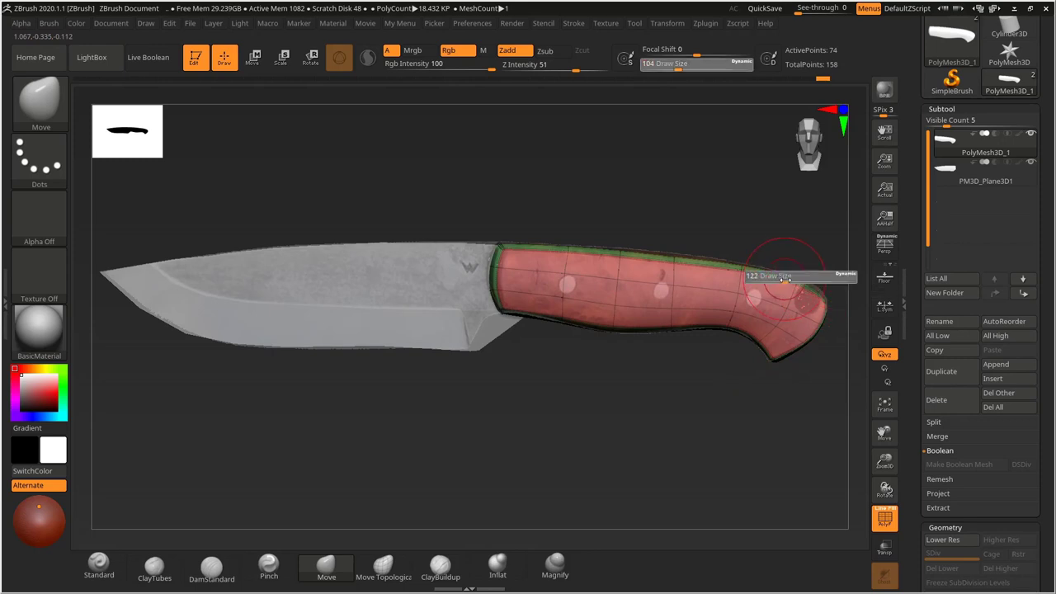
key(s)
click(660, 248)
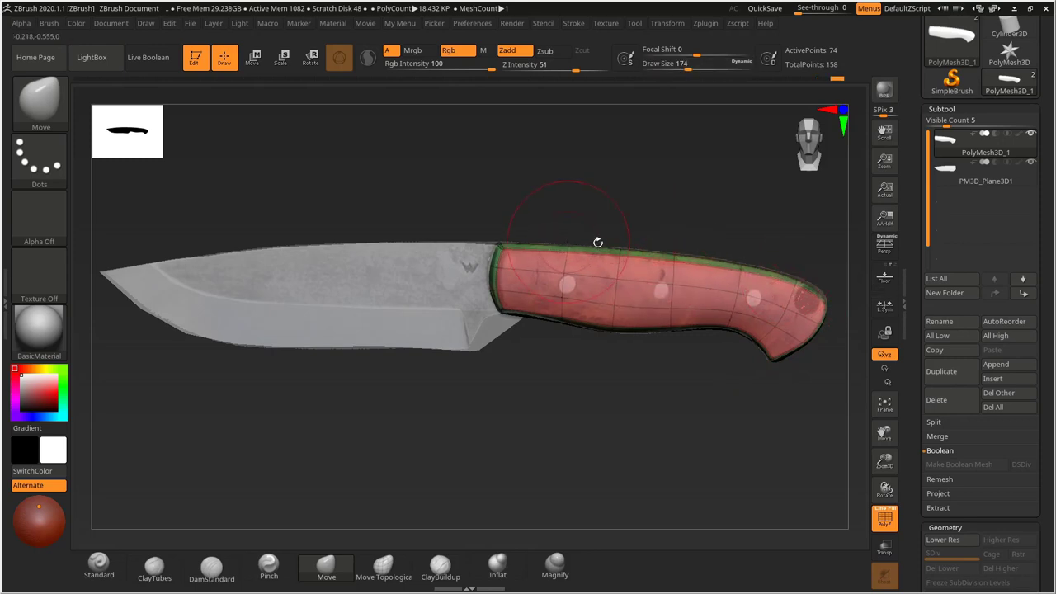
key(s)
click(671, 259)
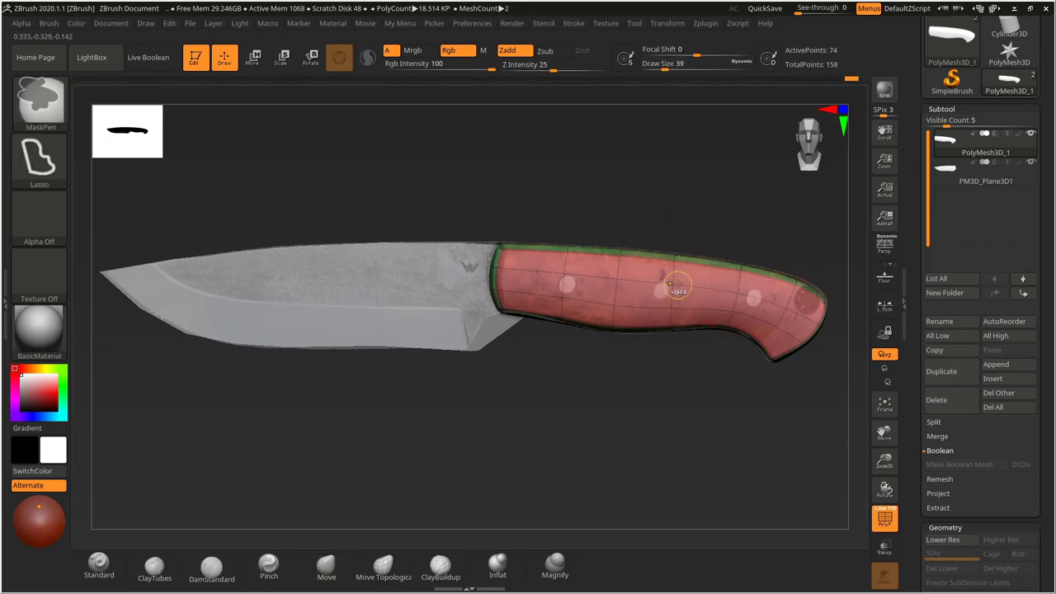
key(s)
click(700, 265)
drag(699, 266, 704, 265)
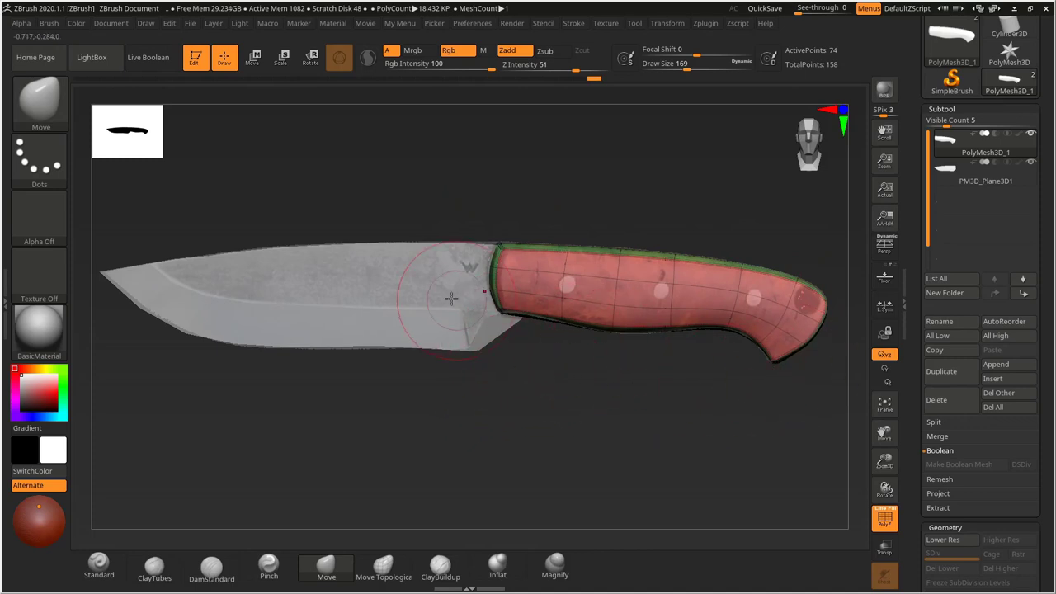
Hide the reference image, select the blade subtool and set the draw size to 35.
key(s)
drag(452, 299, 442, 298)
mouse_move(497, 385)
mouse_down()
mouse_move(502, 396)
mouse_move(550, 377)
mouse_move(512, 345)
mouse_move(545, 377)
mouse_move(517, 373)
mouse_move(503, 333)
mouse_up()
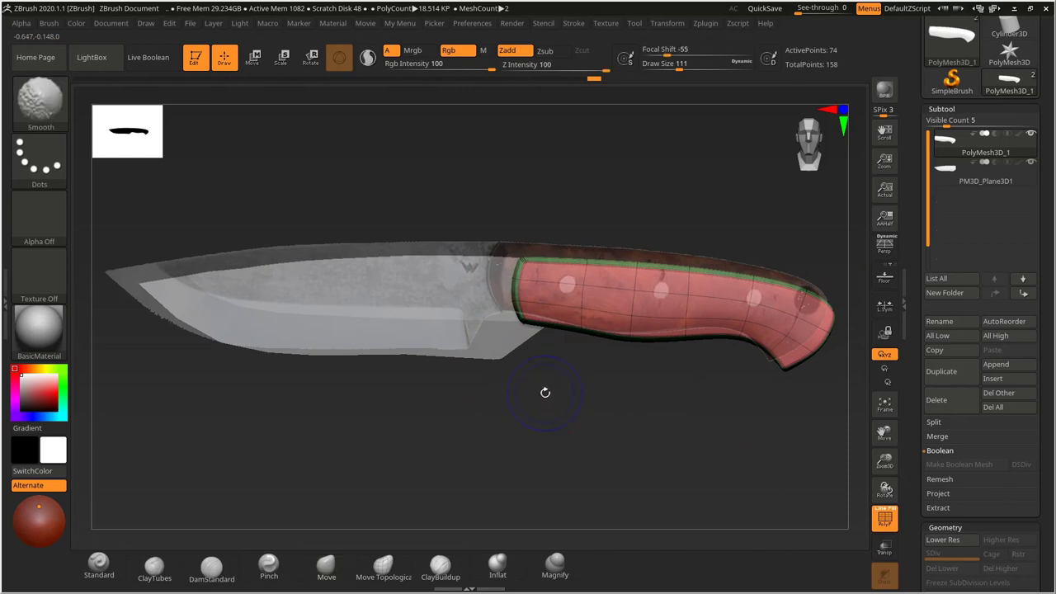
key(shift+z)
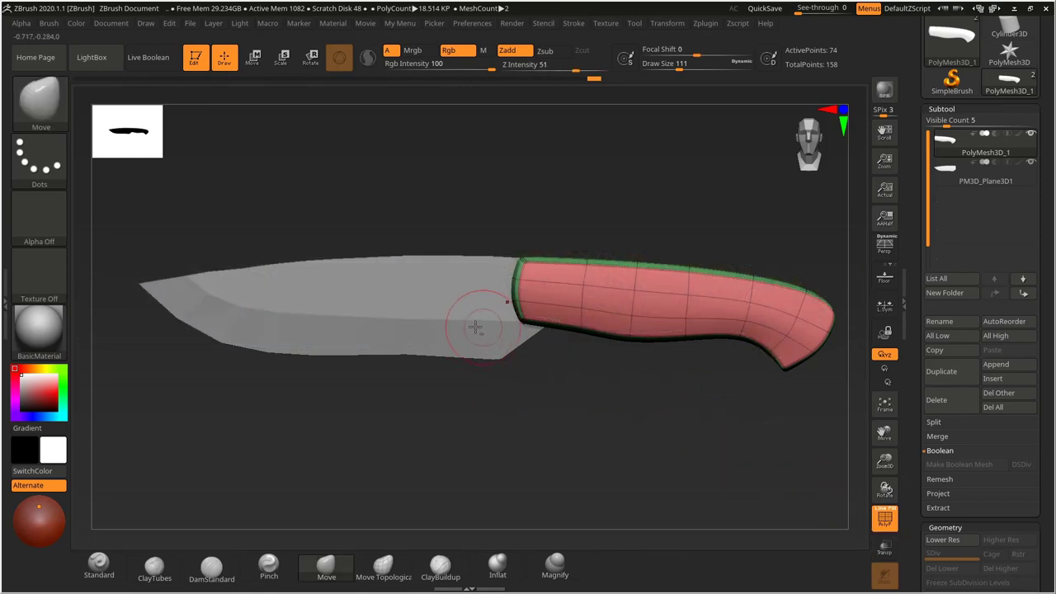
alt+click(475, 327)
mouse_move(557, 396)
alt+mouse_down()
mouse_move(557, 410)
mouse_move(556, 376)
alt+mouse_up()
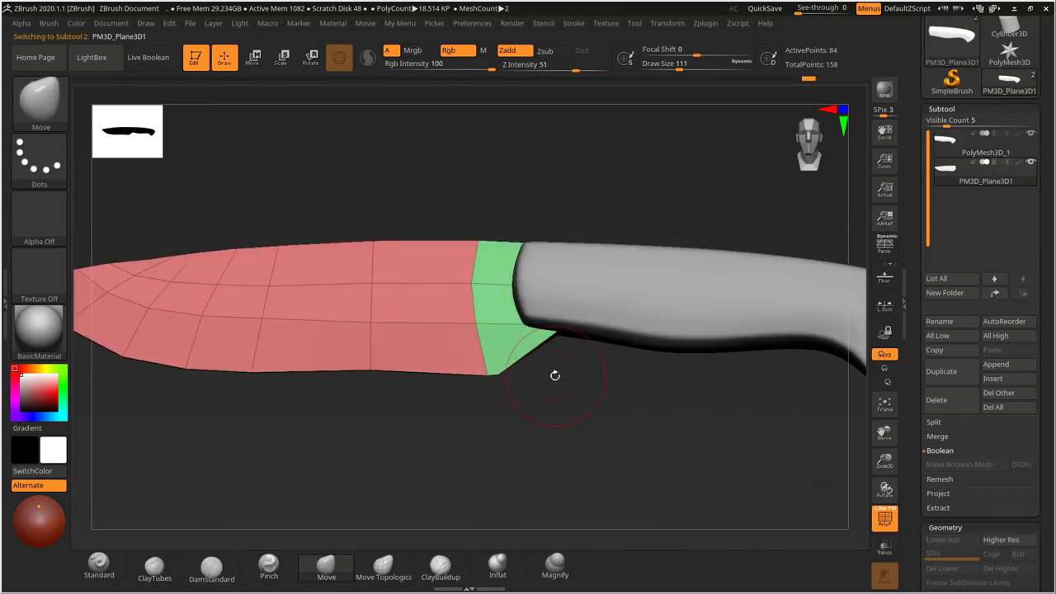
key(s)
drag(489, 322, 469, 329)
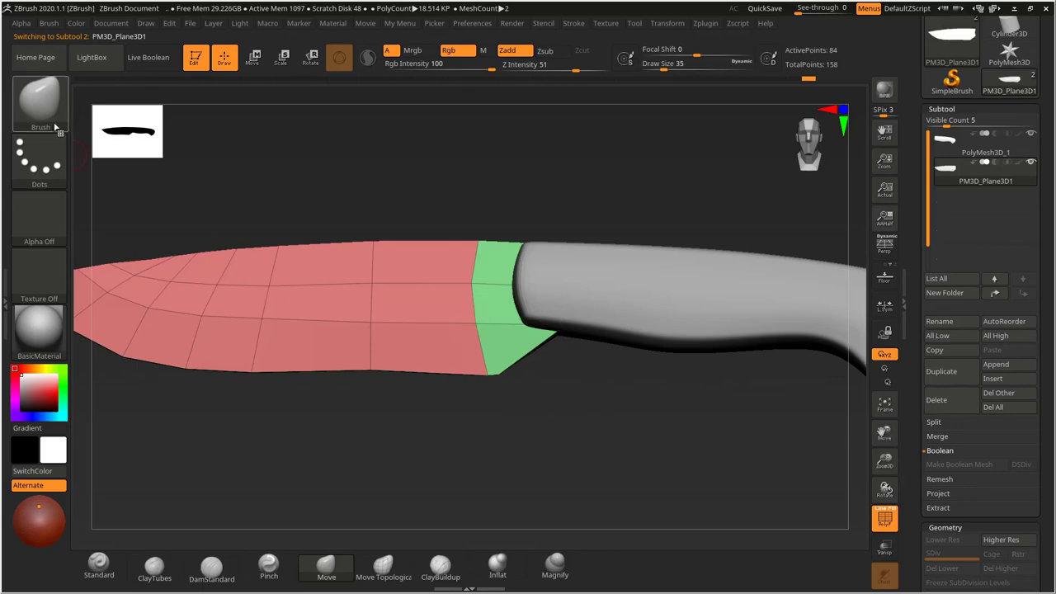
Try inserting an edge loop across the blade's green heel section with the ZModeler brush.
click(55, 126)
click(205, 152)
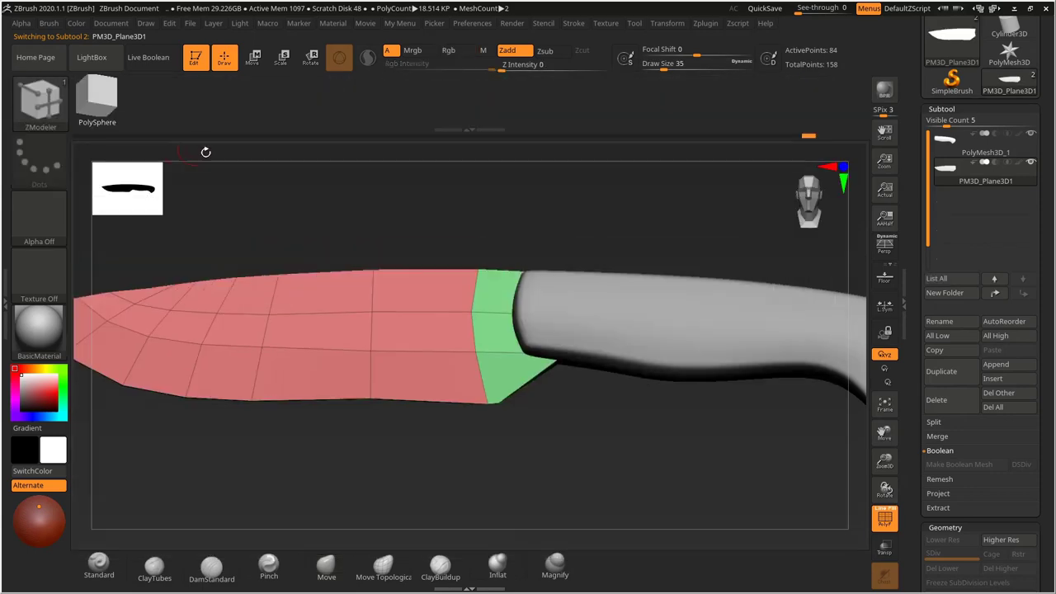
click(496, 353)
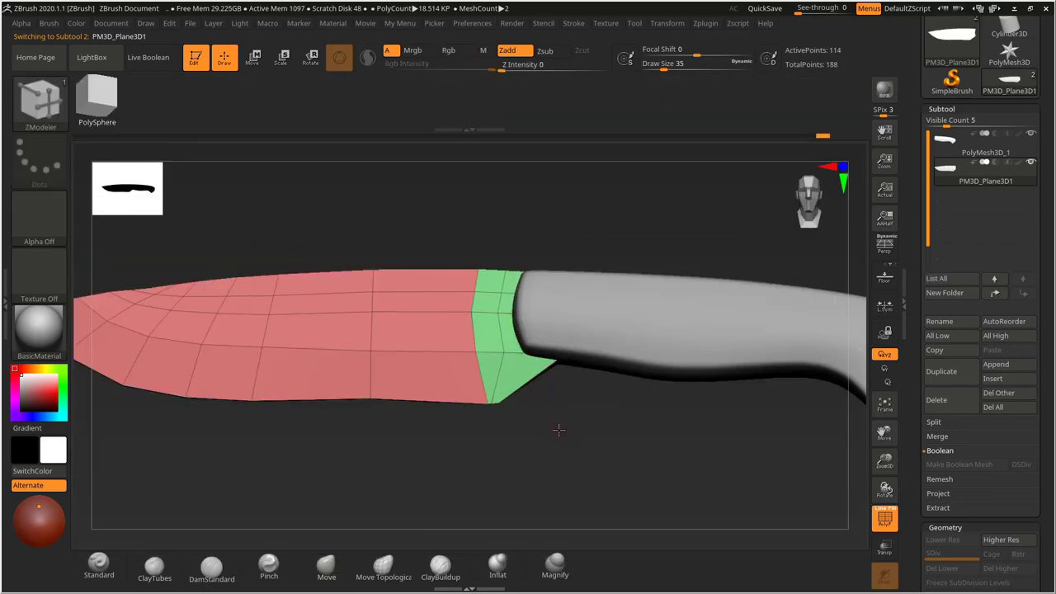
drag(559, 430, 536, 317)
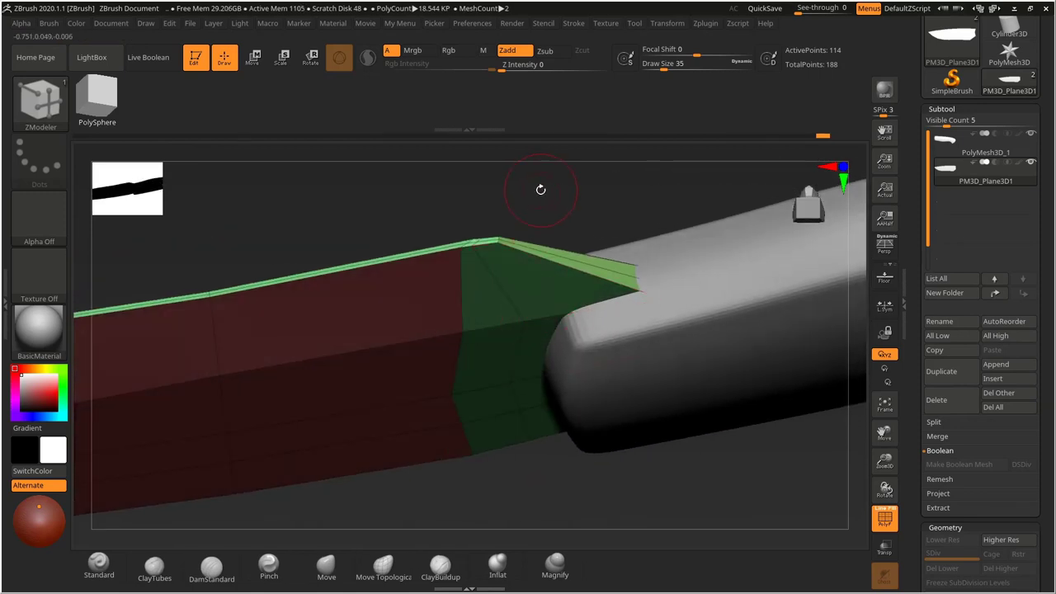
key(ctrl+z)
key(ctrl+z)
shift+drag(539, 198, 522, 369)
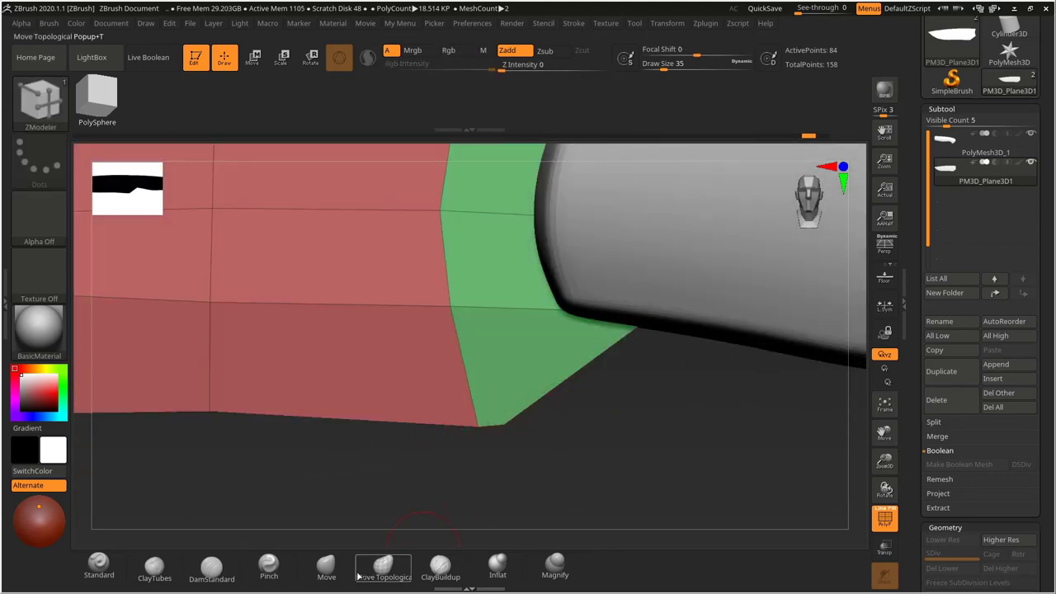
Try to pull the heel's lower corner up toward the handle with the Move brush at draw size 35.
click(326, 568)
drag(499, 395, 598, 310)
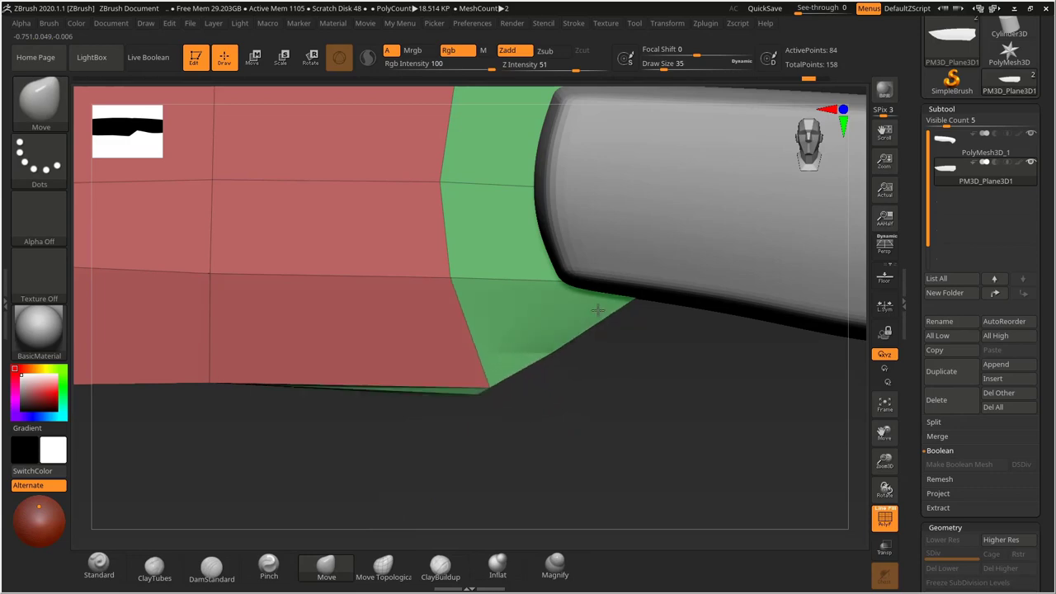
drag(597, 372, 550, 349)
key(ctrl+z)
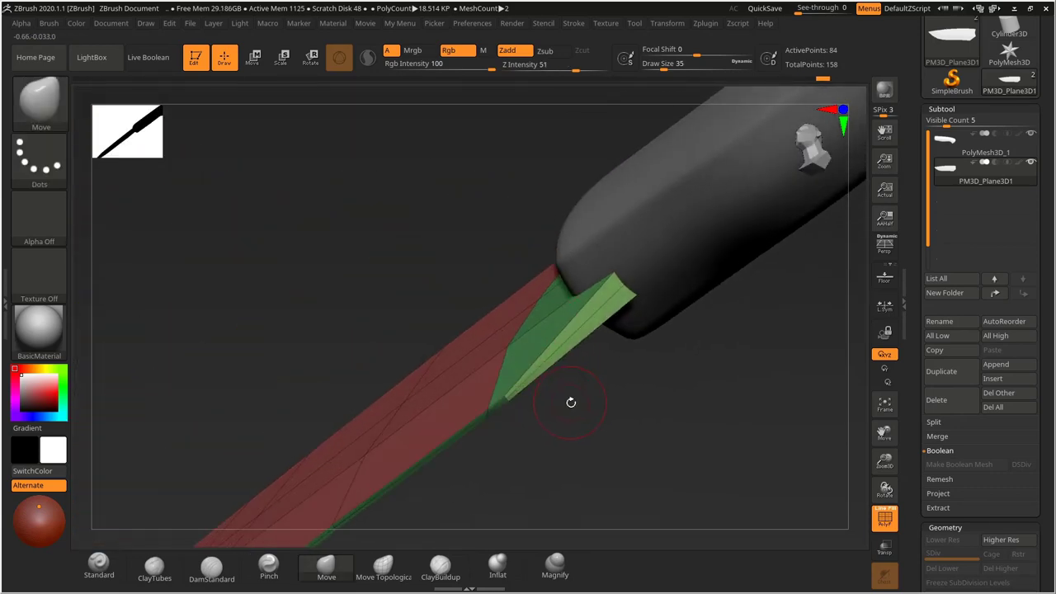
Mask the whole blade except the points at the heel's lower rear corner.
mouse_move(584, 409)
shift+mouse_down()
mouse_move(598, 452)
mouse_move(487, 392)
shift+mouse_up()
shift+drag(596, 388, 762, 314)
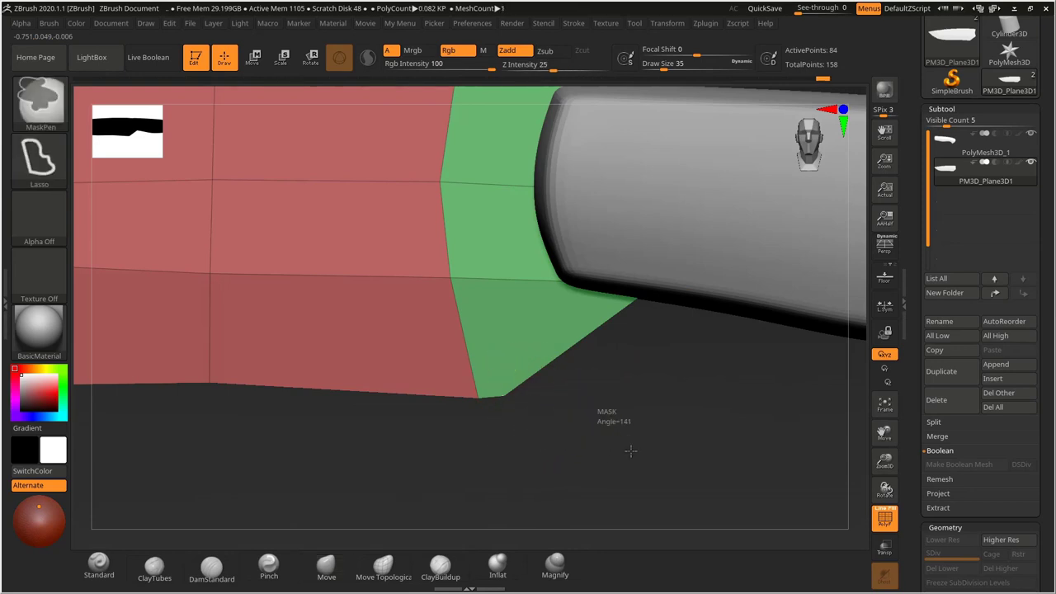
mouse_move(525, 417)
ctrl+mouse_down()
mouse_move(487, 377)
mouse_move(523, 425)
ctrl+mouse_up()
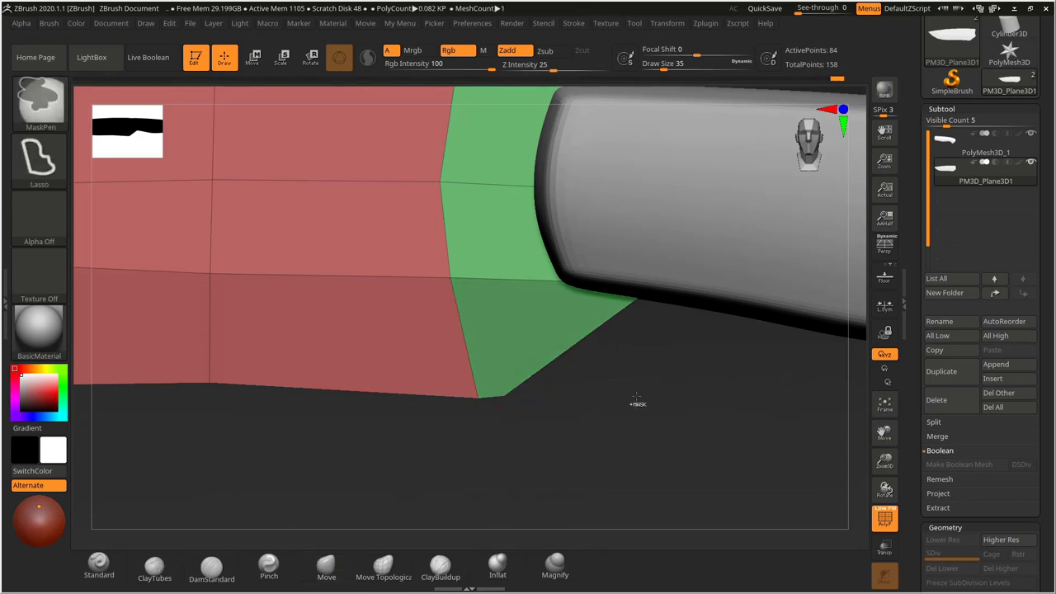
ctrl+click(611, 404)
Centre the transform gizmo on the unmasked heel corner and move it up and back toward the handle.
key(w)
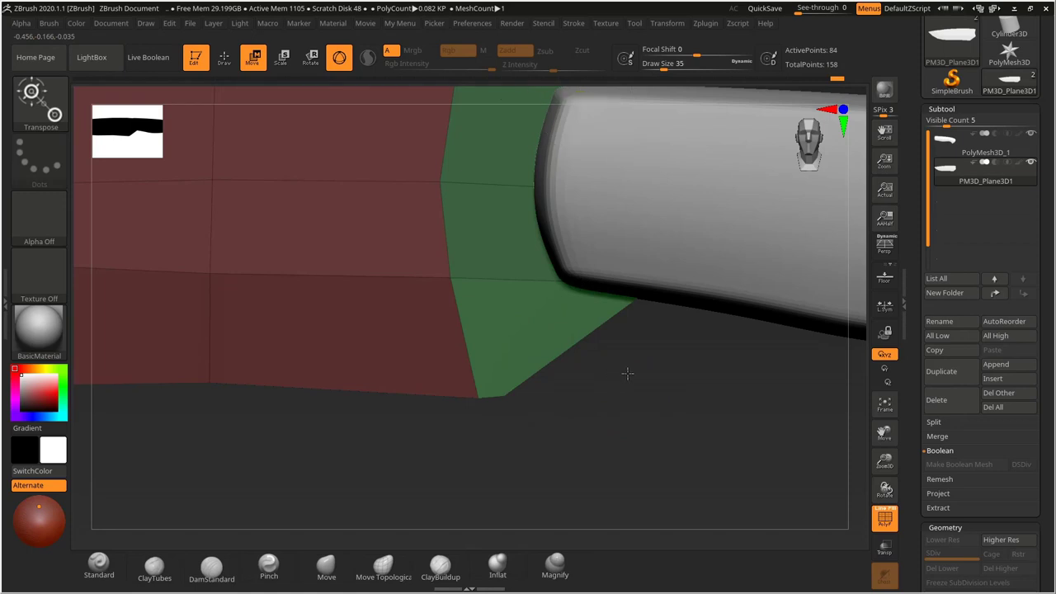
ctrl+right_drag(627, 373, 602, 459)
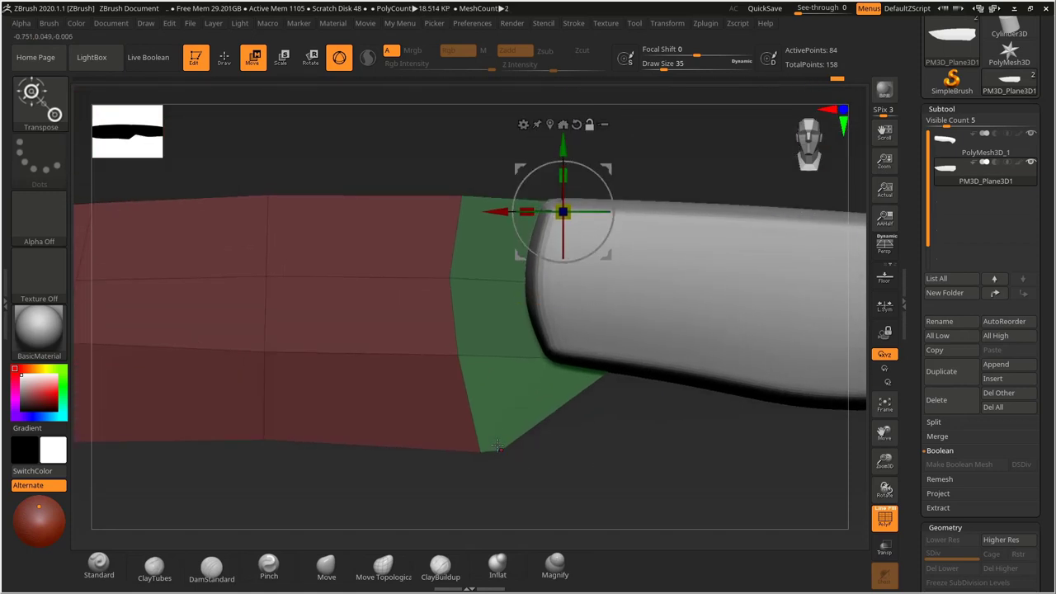
alt+click(498, 446)
alt+right_drag(610, 405, 608, 321)
ctrl+right_drag(609, 321, 611, 401)
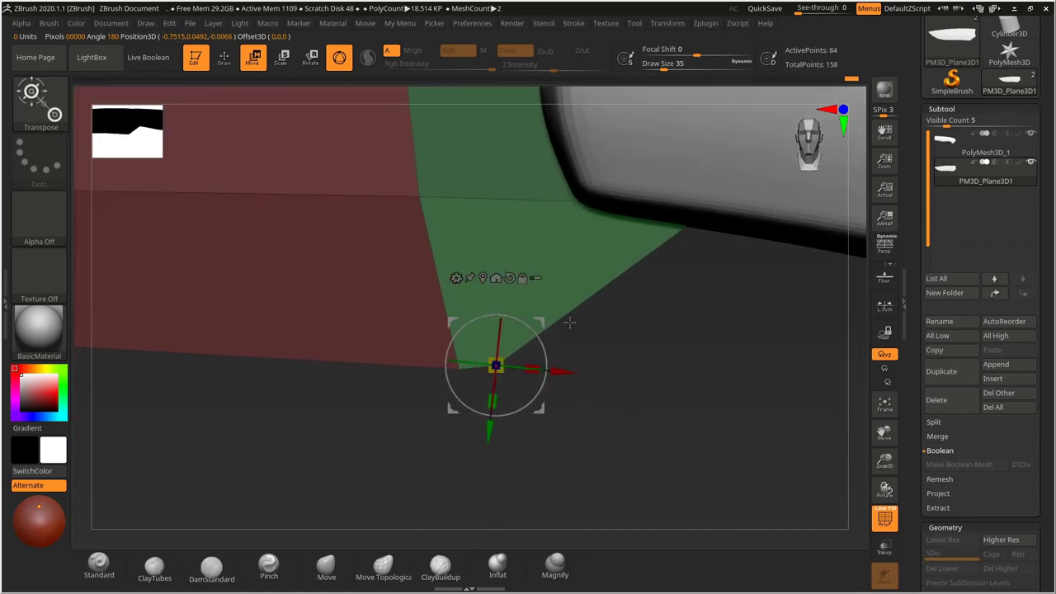
ctrl+right_drag(604, 335, 604, 355)
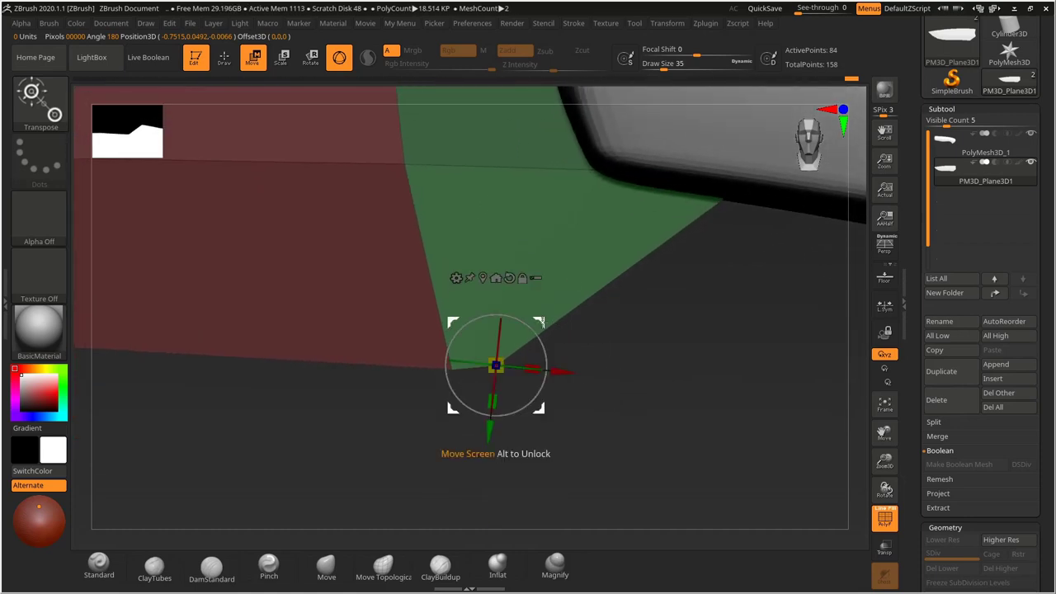
drag(542, 321, 622, 220)
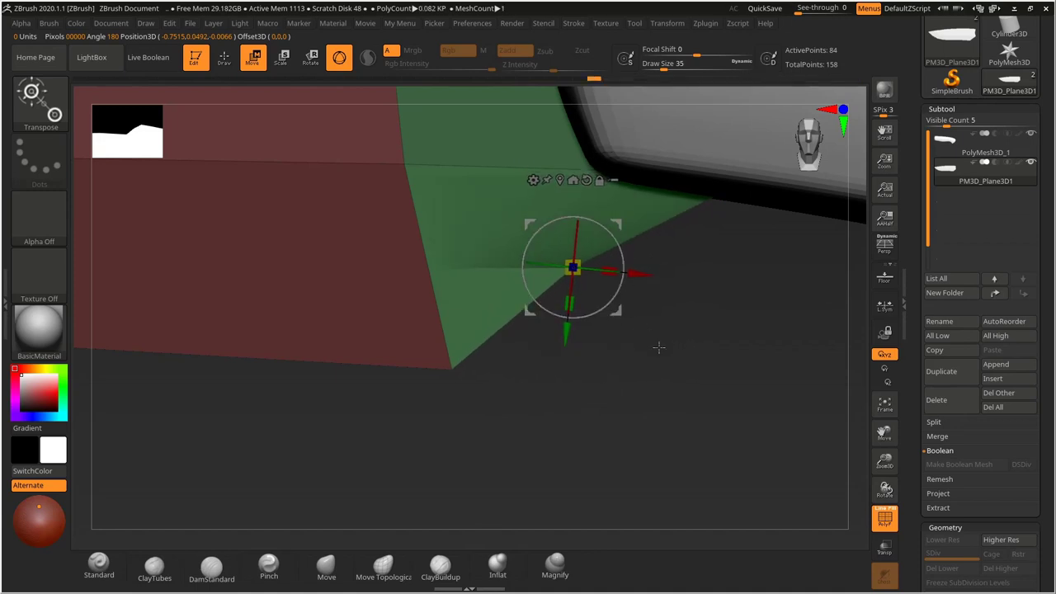
ctrl+right_drag(621, 383, 619, 360)
Return to drawing and apply Mirror And Weld to the blade so the heel matches on both sides.
key(q)
mouse_move(572, 340)
mouse_down()
mouse_move(573, 283)
mouse_move(554, 349)
mouse_move(545, 341)
mouse_move(515, 224)
mouse_up()
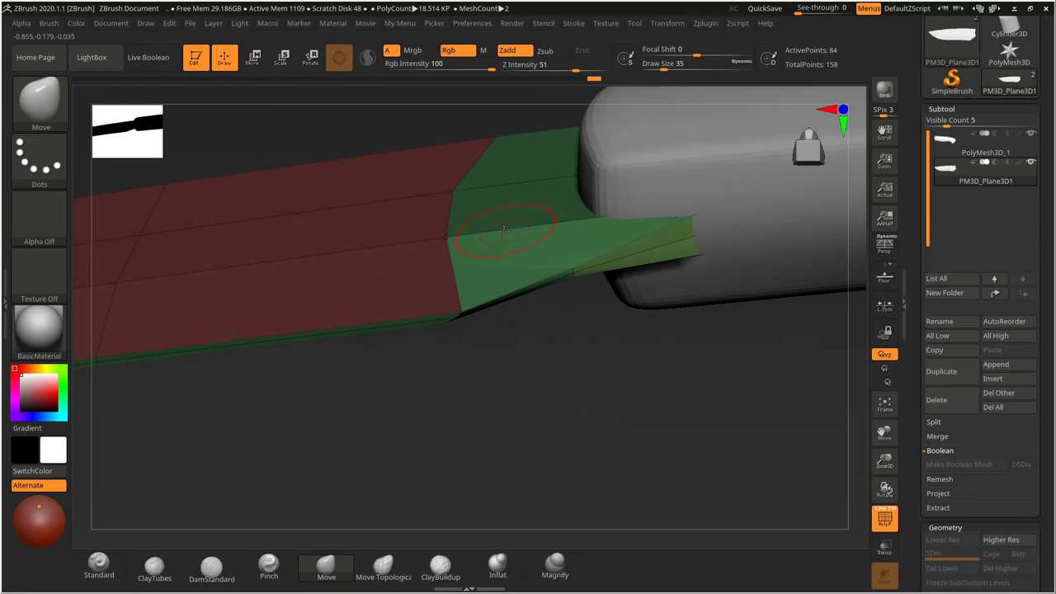
drag(534, 340, 490, 300)
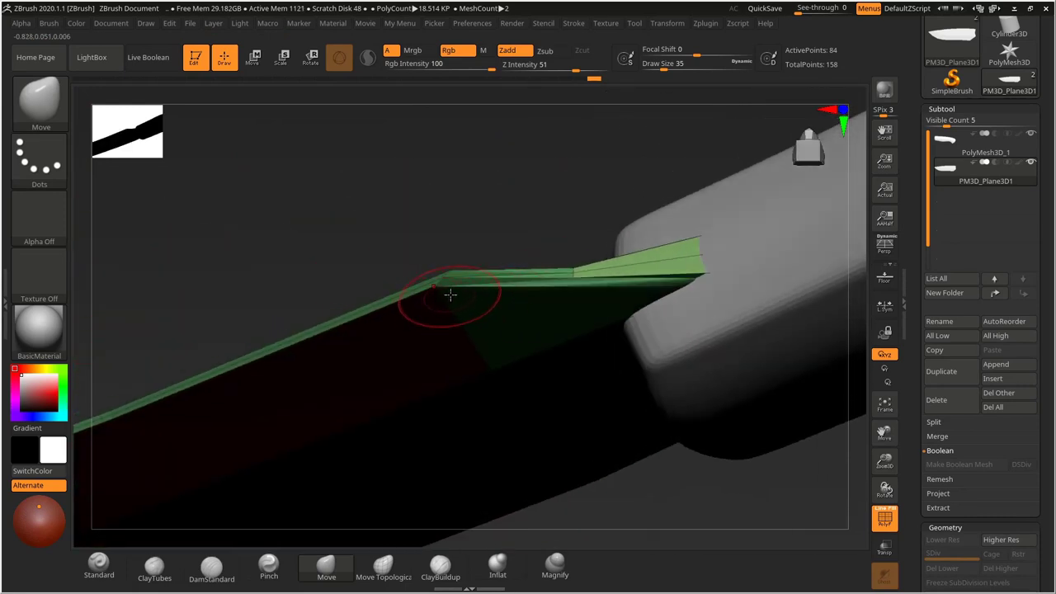
scroll(916, 321, down, 5)
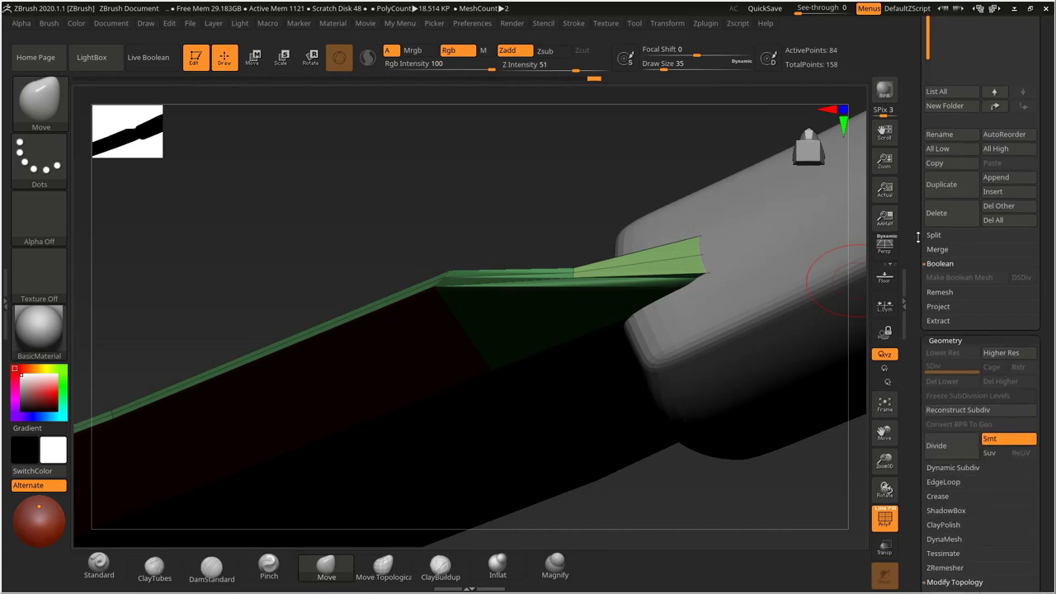
scroll(949, 264, down, 2)
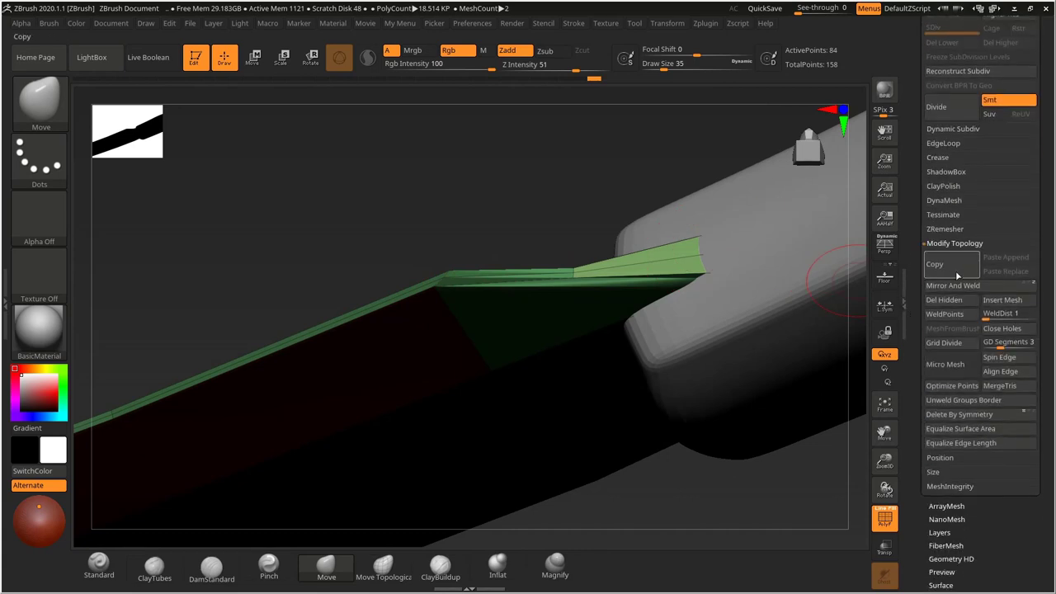
click(949, 287)
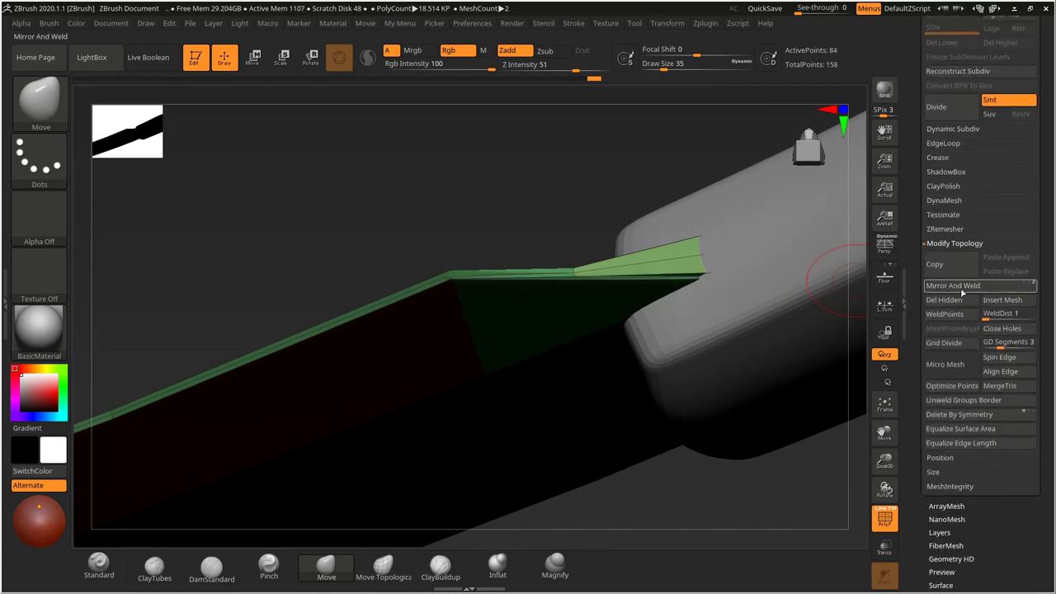
drag(495, 225, 477, 274)
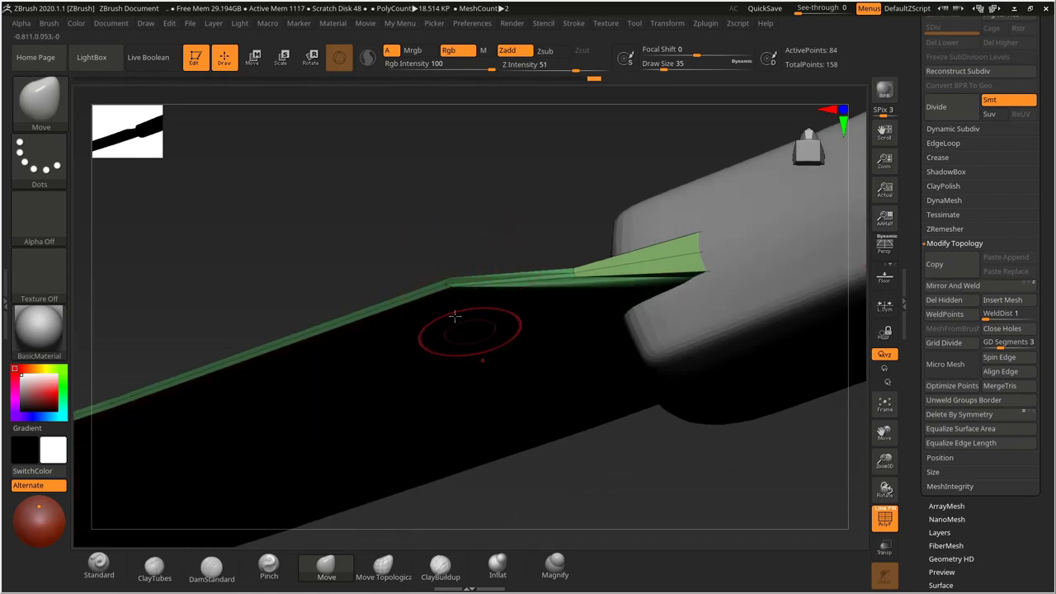
drag(493, 217, 489, 344)
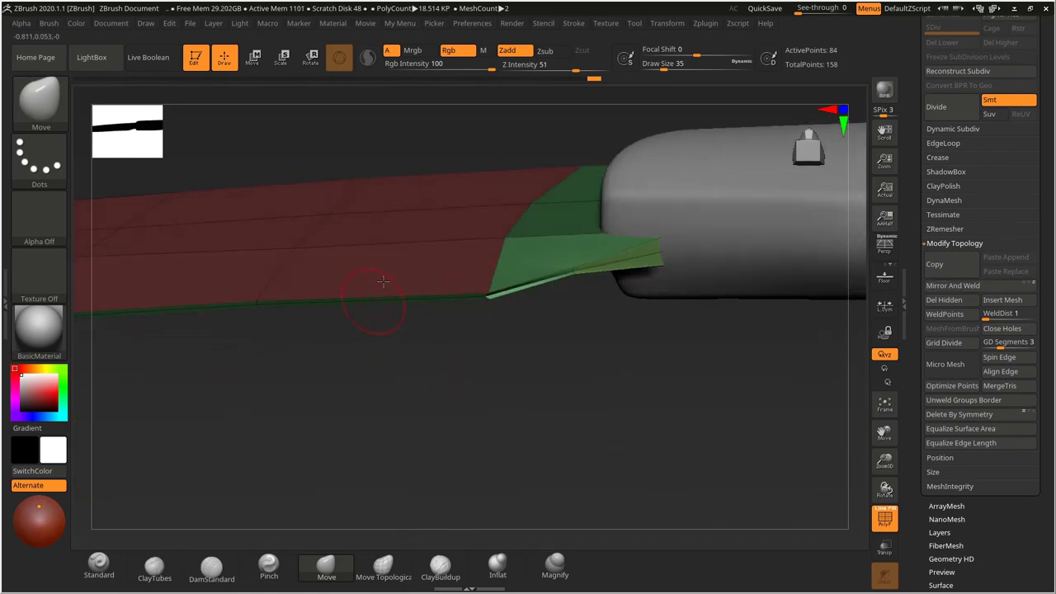
Insert an edge loop through the heel section and along the blade's upper part with the ZModeler brush.
mouse_move(382, 282)
right_down()
mouse_move(538, 365)
mouse_move(498, 356)
mouse_move(507, 347)
mouse_move(523, 360)
mouse_move(528, 342)
mouse_move(524, 256)
right_up()
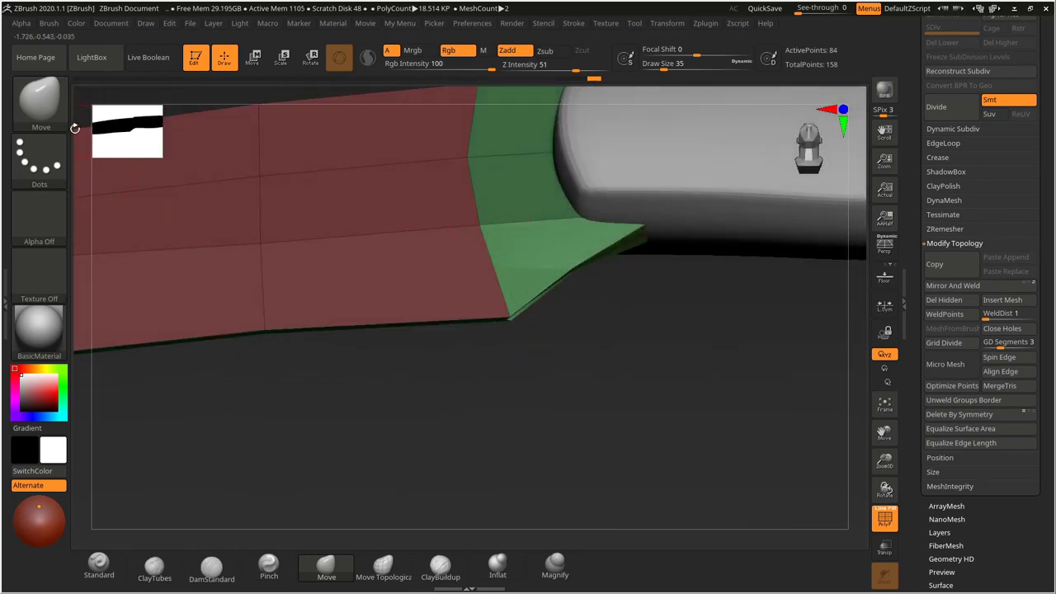
click(41, 103)
click(185, 142)
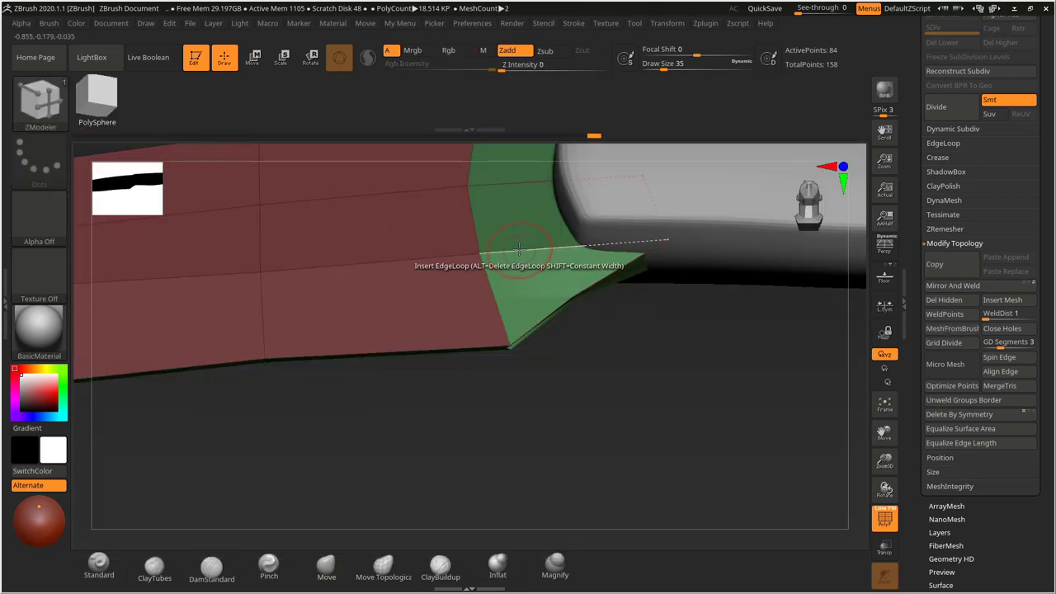
click(500, 251)
key(ctrl+z)
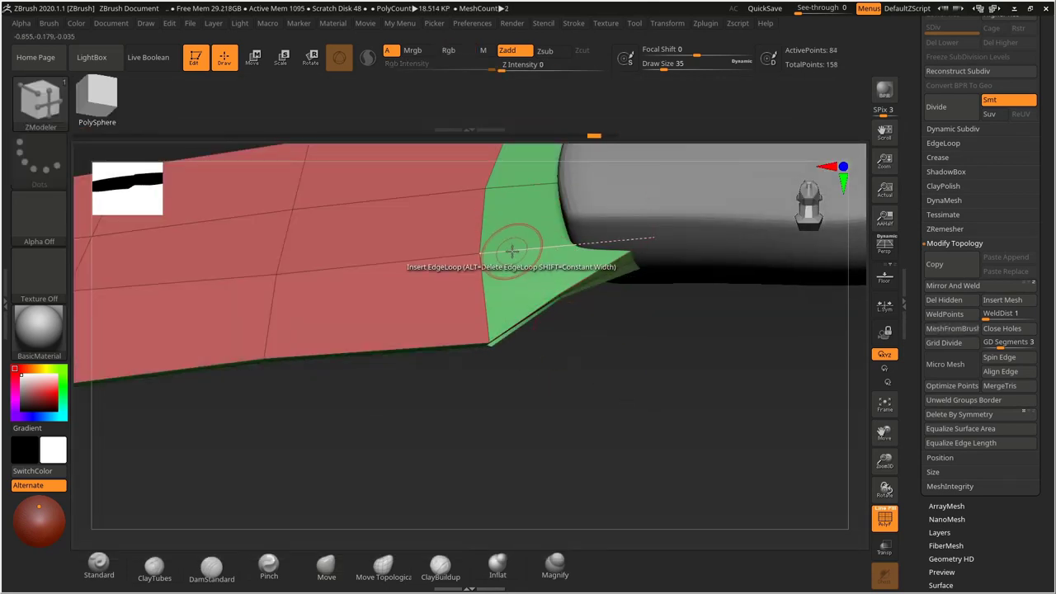
click(512, 250)
drag(578, 320, 515, 398)
Show the reference image and adjust the heel's rear edge to it with the Move brush at draw size 85.
key(shift+z)
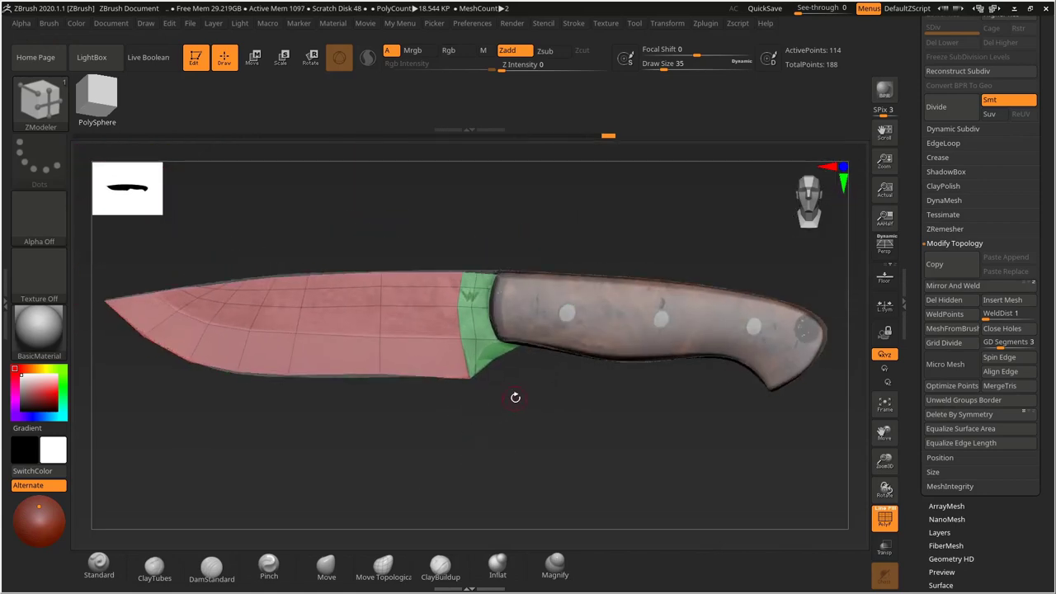
click(369, 572)
key(s)
drag(478, 334, 489, 330)
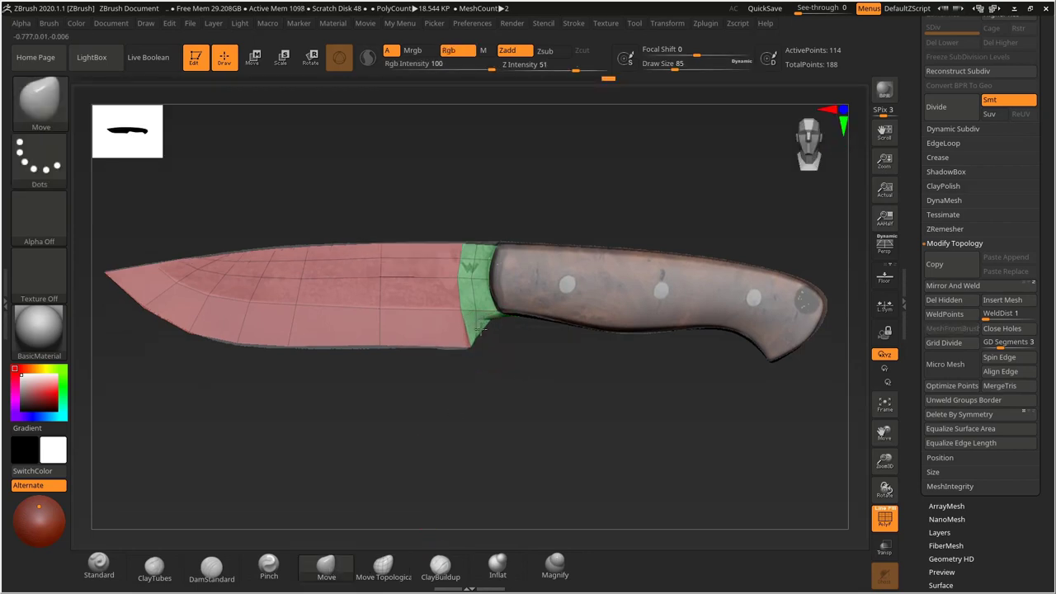
ctrl+right_drag(481, 330, 528, 403)
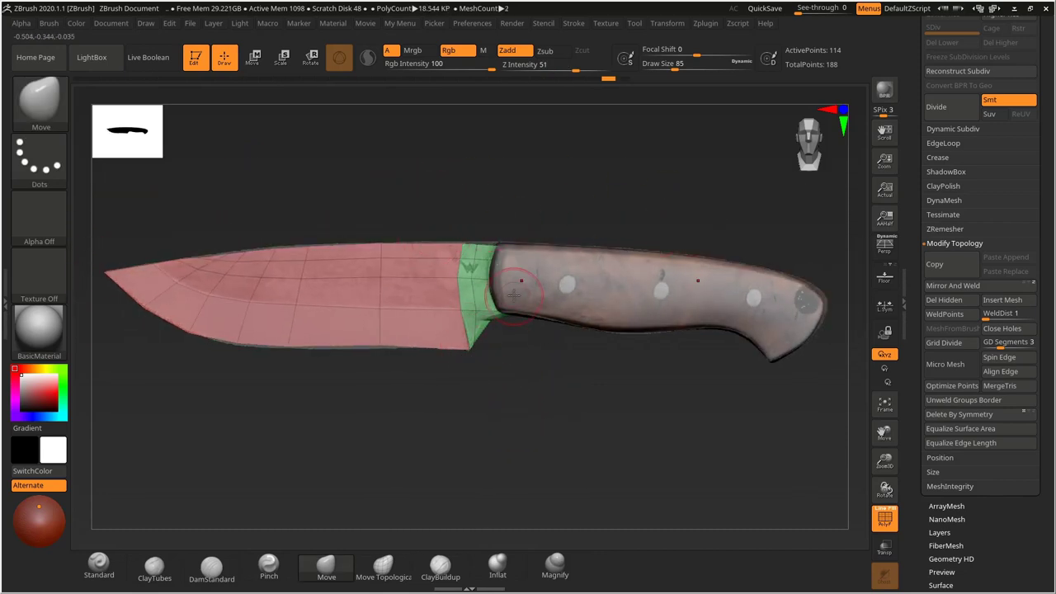
Enlarge the Spotlight reference around the heel and align the knife model with the enlarged image.
key(shift+z)
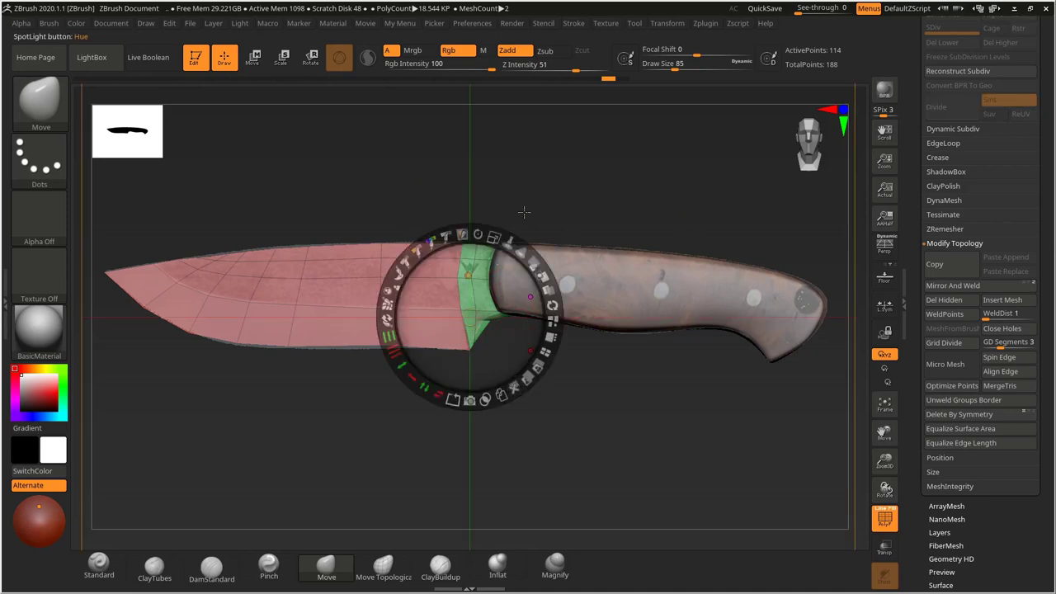
drag(493, 238, 551, 294)
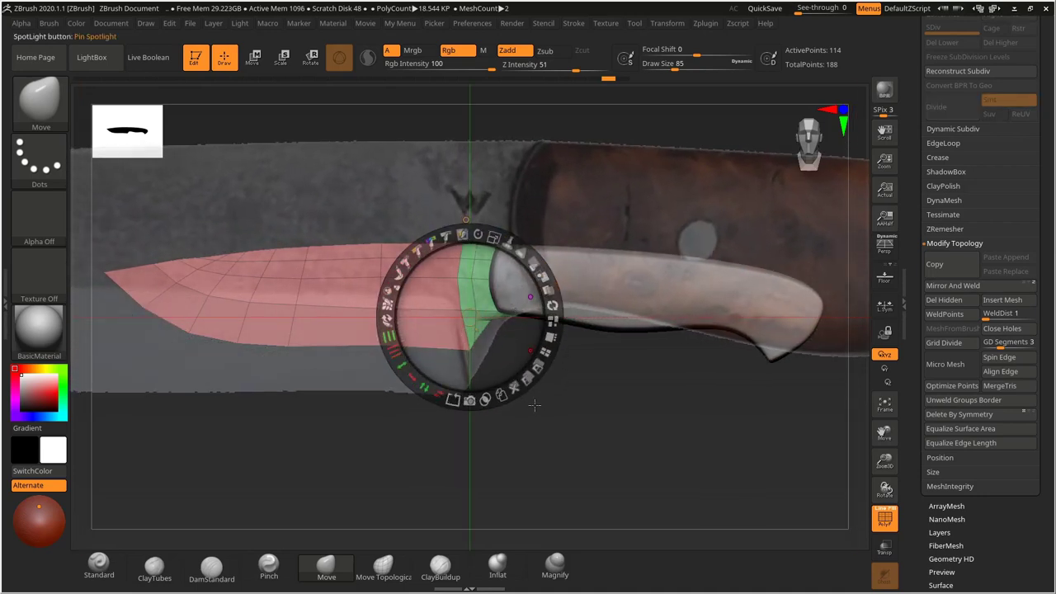
key(shift+z)
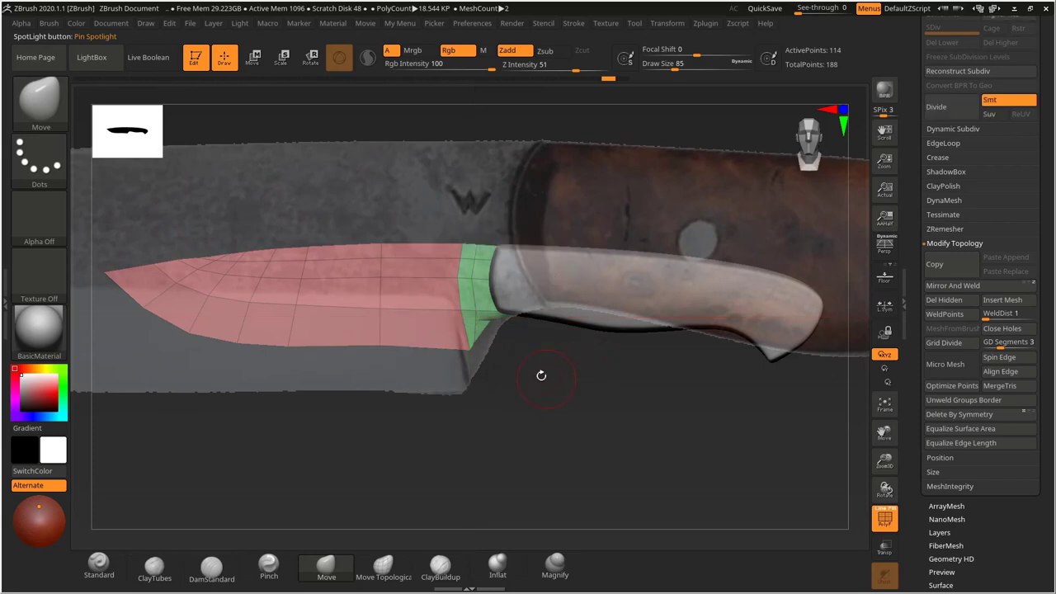
ctrl+right_drag(536, 346, 556, 385)
drag(556, 385, 535, 379)
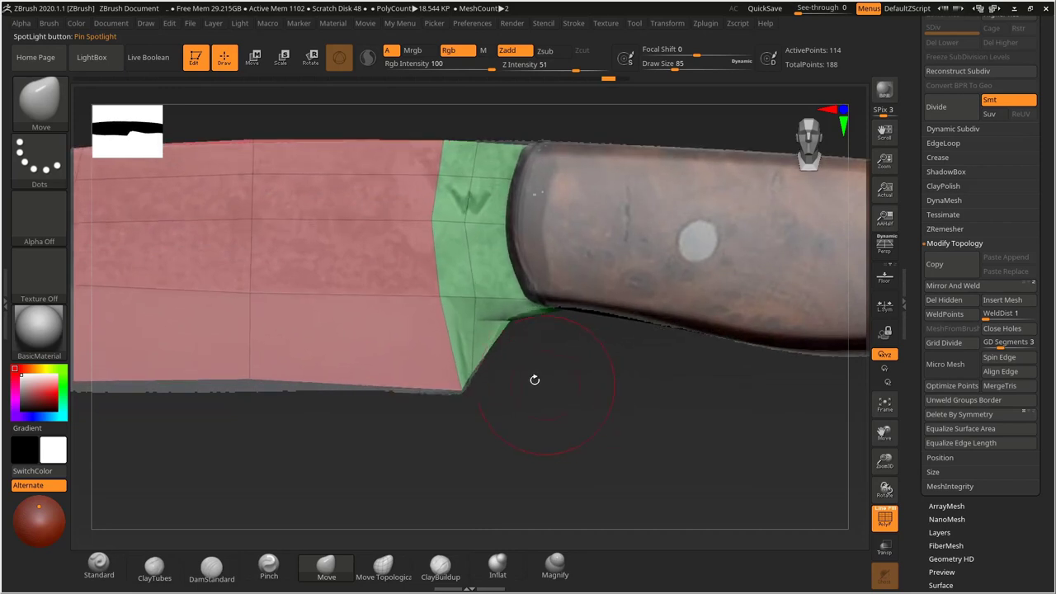
Pull the heel tip to the reference with the Move brush at draw size 55, and the cutting edge at draw size 73.
key(s)
drag(473, 368, 494, 349)
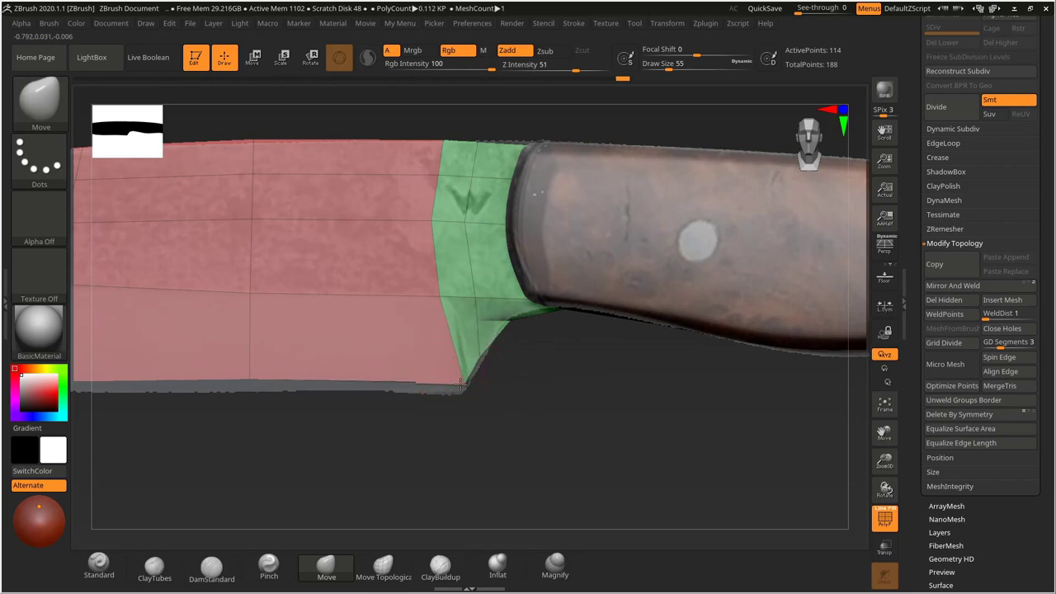
drag(461, 384, 458, 405)
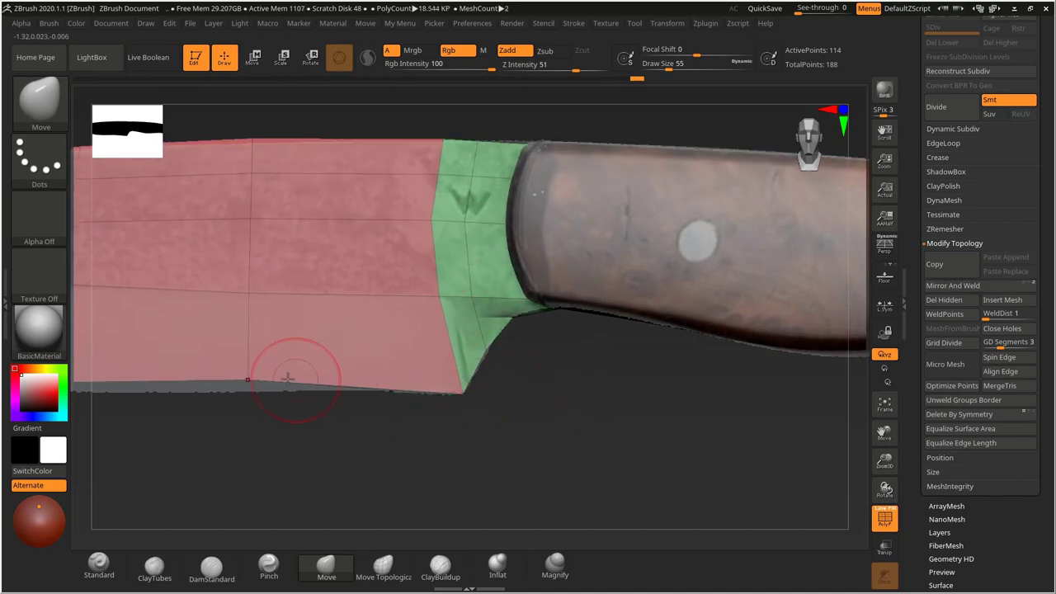
key(s)
drag(254, 373, 248, 378)
drag(359, 453, 341, 463)
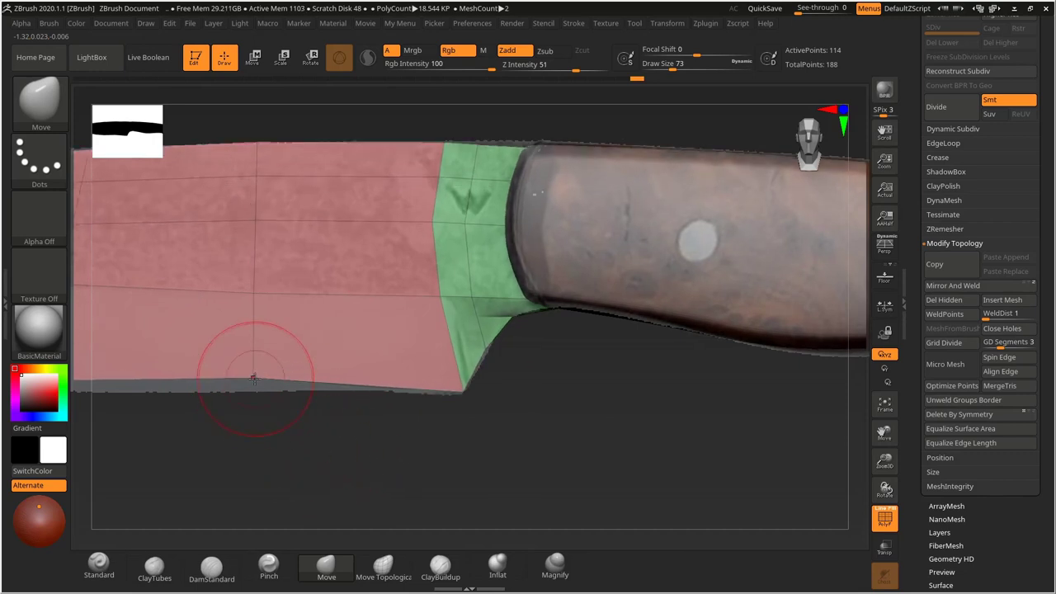
drag(253, 378, 255, 403)
Turn on Dynamic Subdiv for the blade in the Geometry settings.
alt+drag(294, 435, 640, 323)
scroll(949, 206, up, 5)
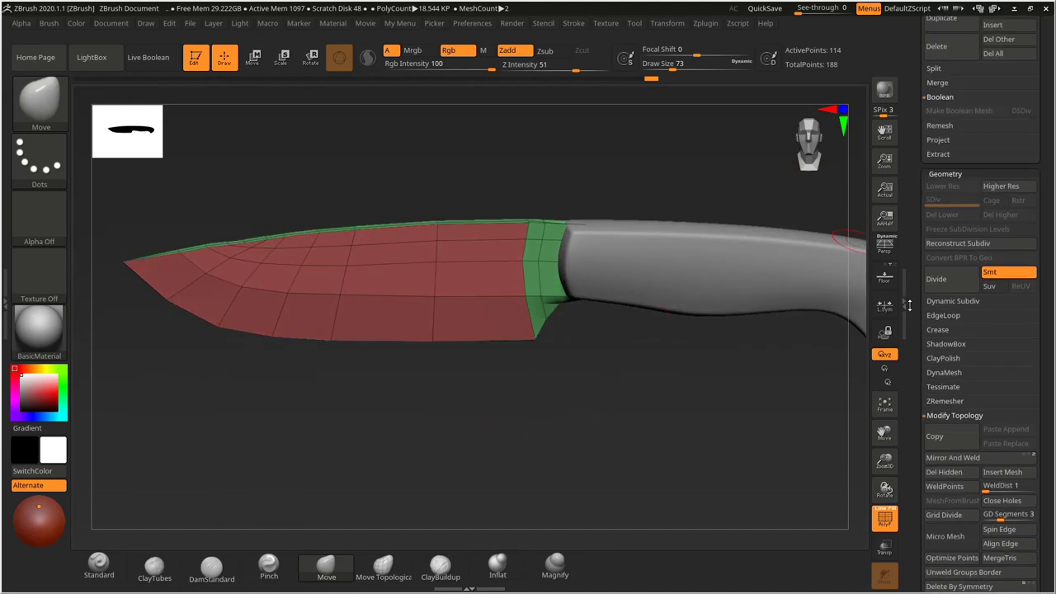
click(949, 178)
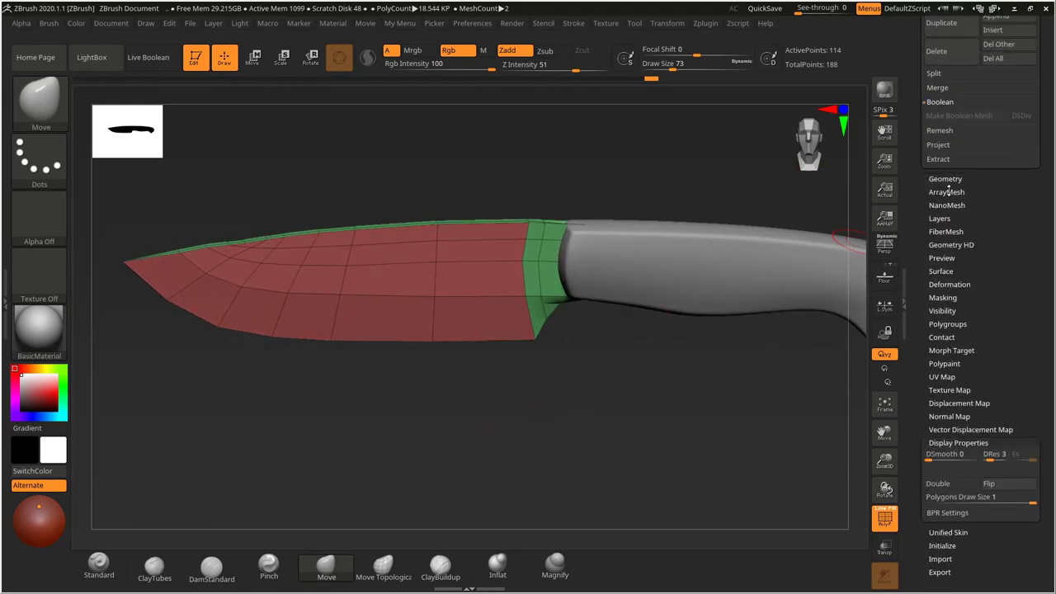
drag(919, 203, 918, 170)
click(938, 221)
click(953, 241)
drag(919, 262, 919, 231)
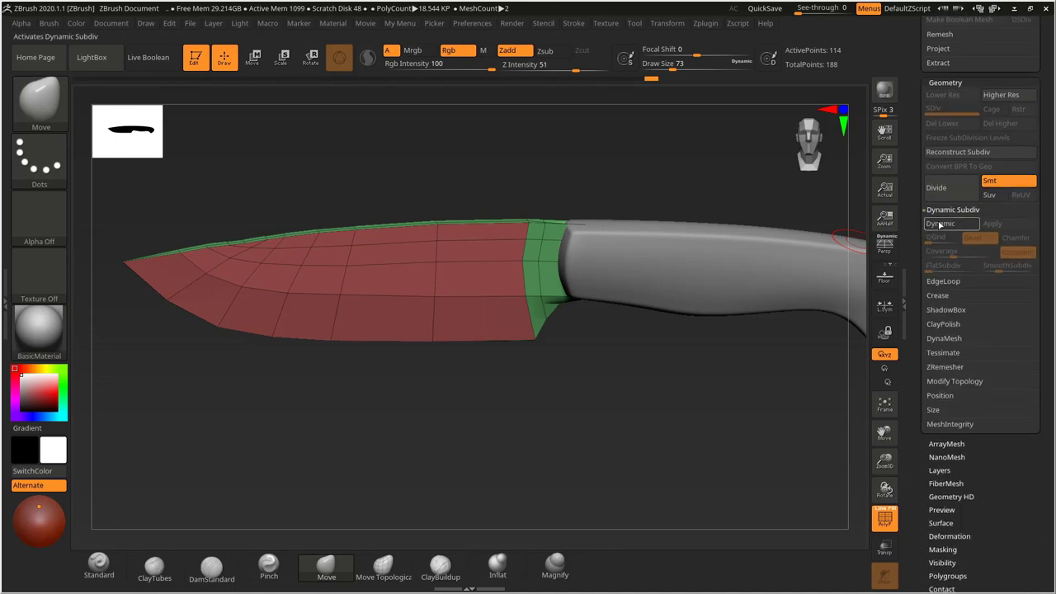
click(940, 223)
mouse_move(643, 385)
ctrl+right_down()
mouse_move(649, 405)
mouse_move(652, 384)
ctrl+right_up()
drag(652, 383, 689, 387)
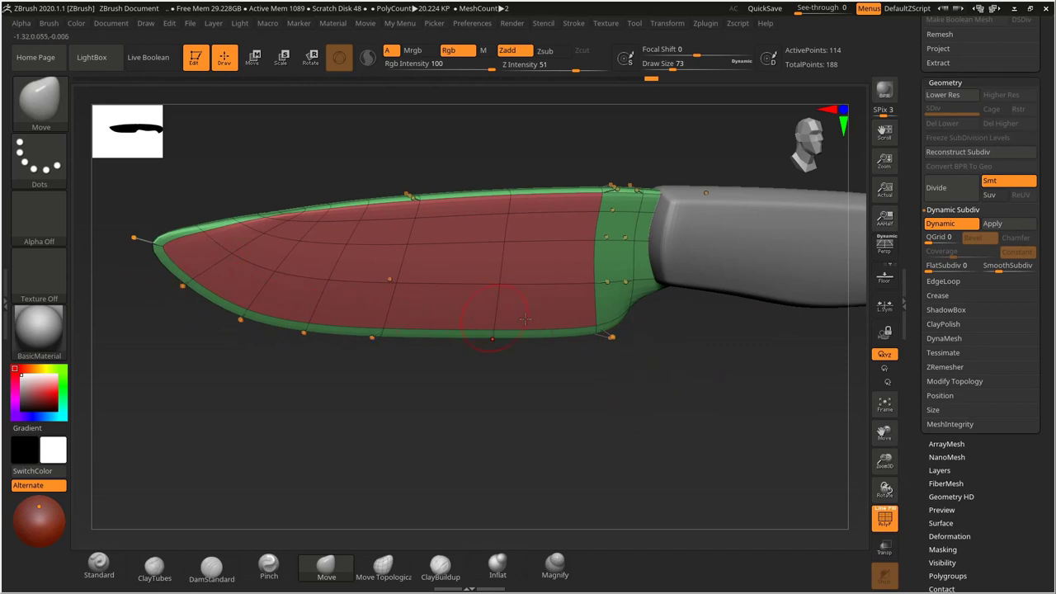
Crease the blade's sharp edges with a crease tolerance of 45 and inspect the spine and cutting edge.
click(936, 299)
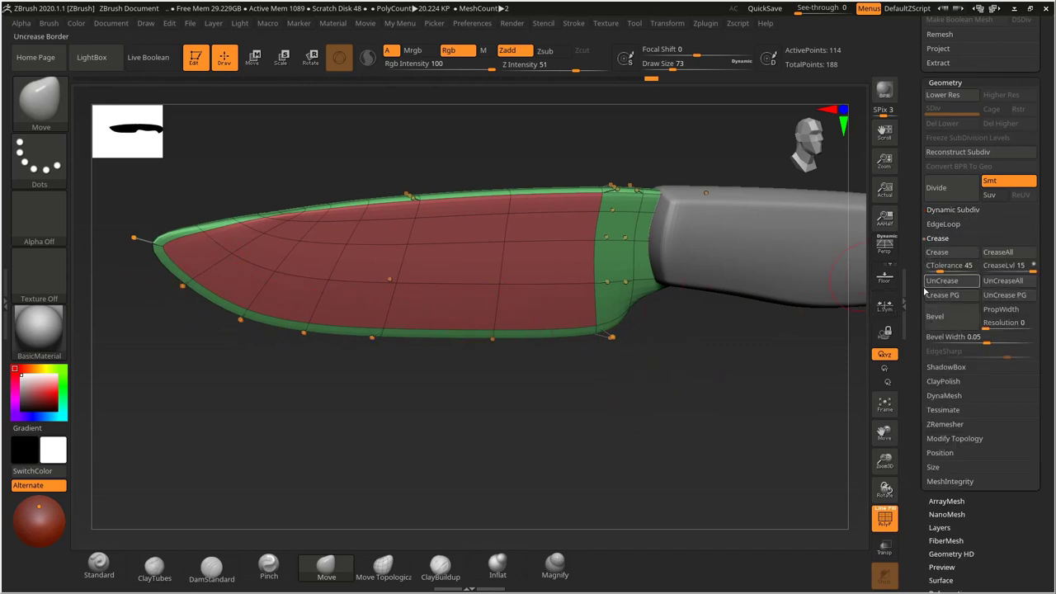
click(947, 259)
mouse_move(700, 381)
mouse_down()
mouse_move(693, 410)
mouse_move(700, 377)
mouse_move(714, 403)
mouse_move(707, 412)
mouse_move(715, 380)
mouse_move(721, 386)
mouse_move(609, 331)
mouse_up()
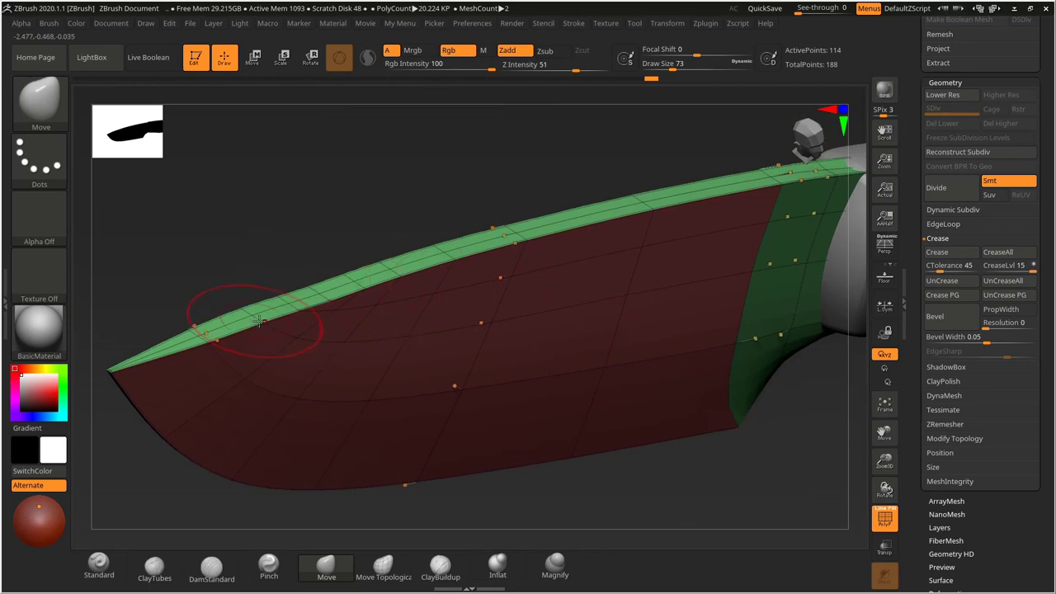
alt+drag(370, 199, 406, 293)
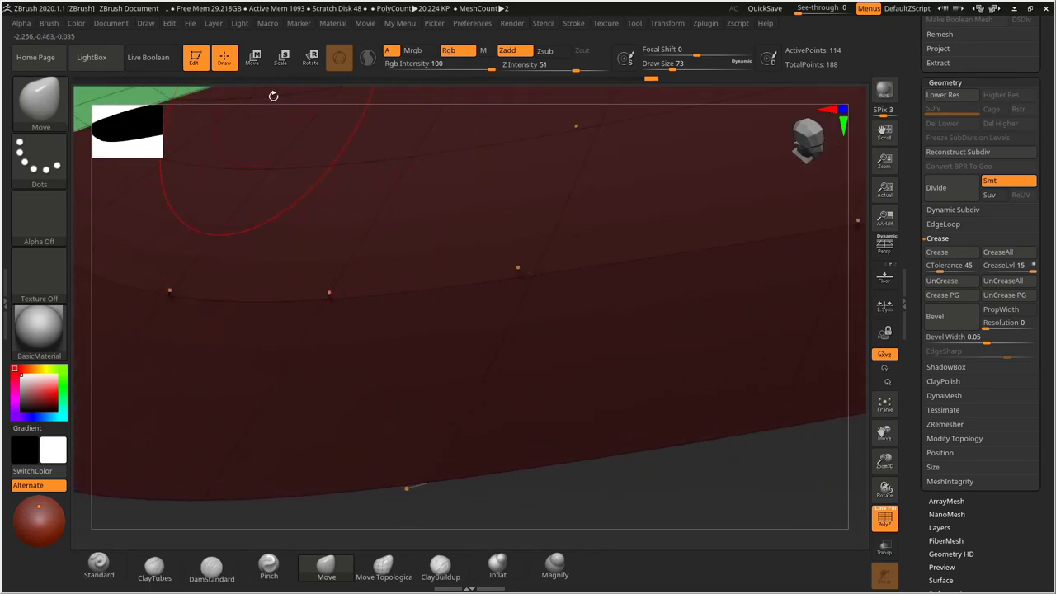
drag(274, 96, 379, 273)
alt+drag(446, 132, 298, 177)
shift+drag(507, 271, 511, 159)
drag(535, 203, 619, 233)
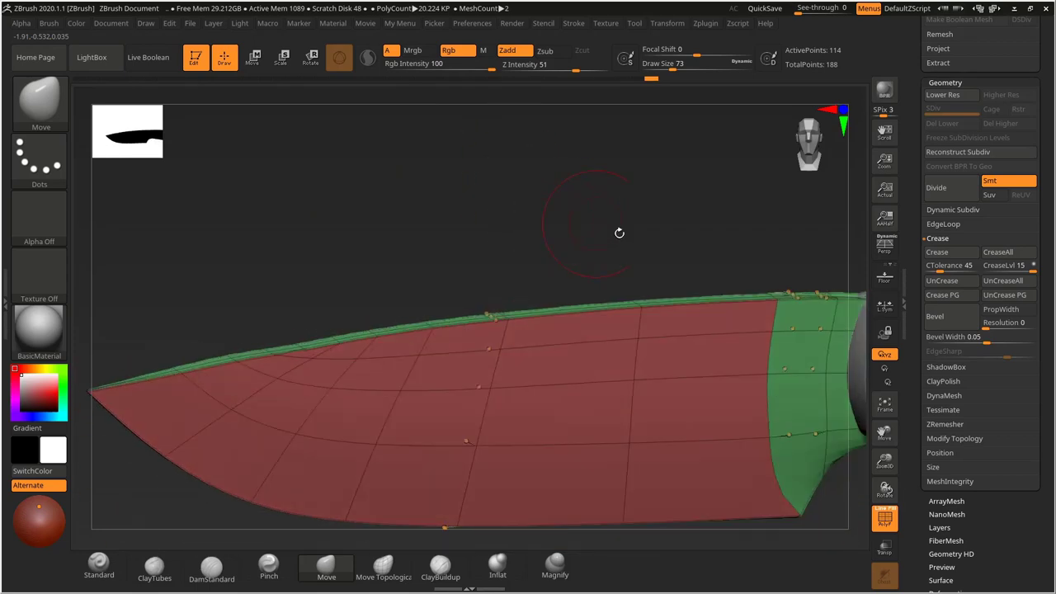
Try a crease level of 2 on the blade and inspect its edges from several angles.
drag(1027, 267, 1011, 267)
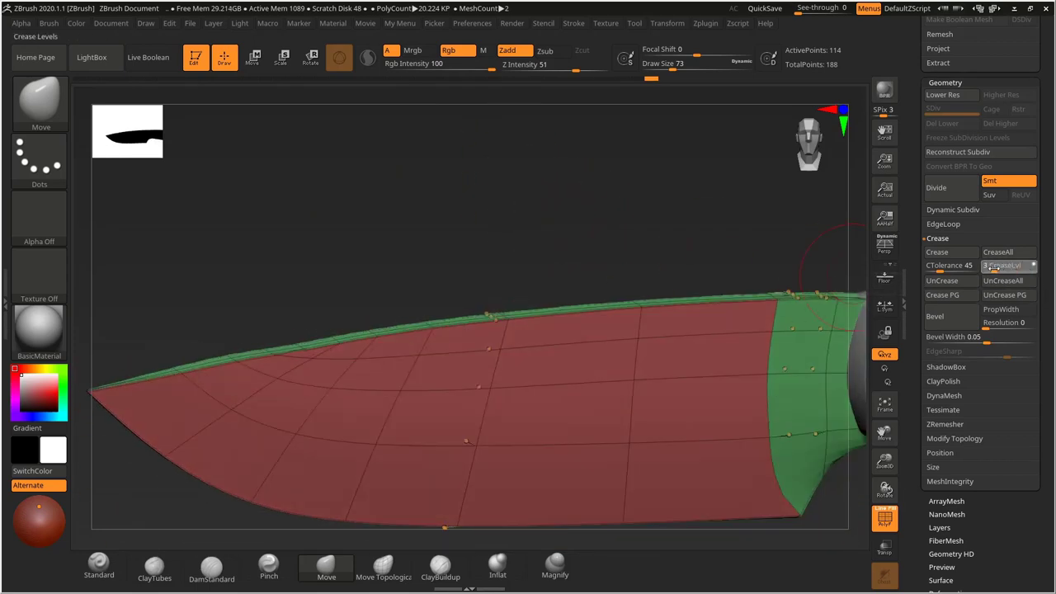
mouse_move(636, 236)
mouse_down()
mouse_move(602, 245)
mouse_move(644, 228)
mouse_up()
drag(785, 405, 743, 355)
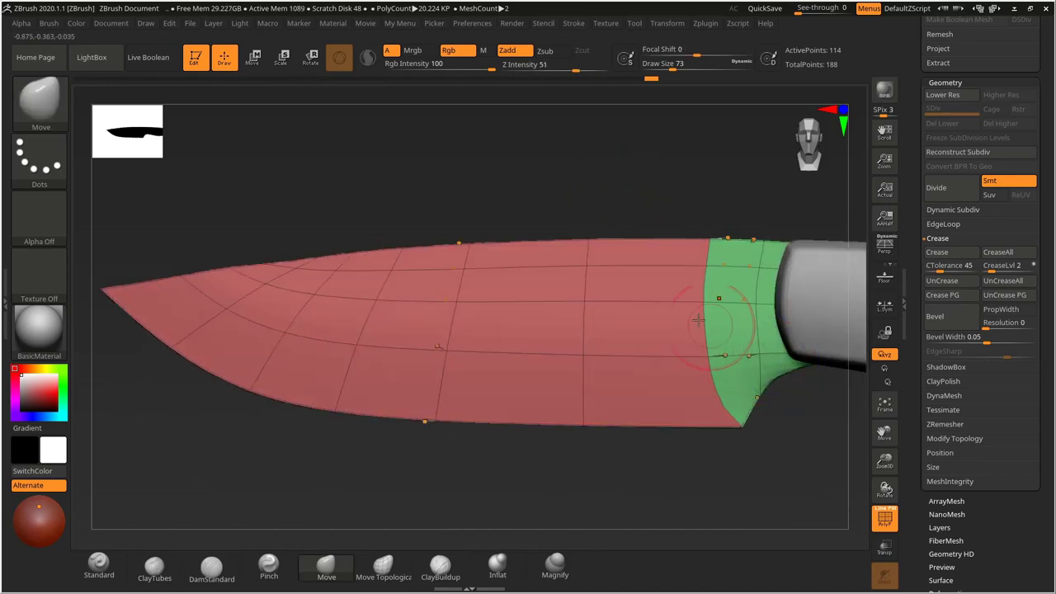
drag(413, 477, 458, 307)
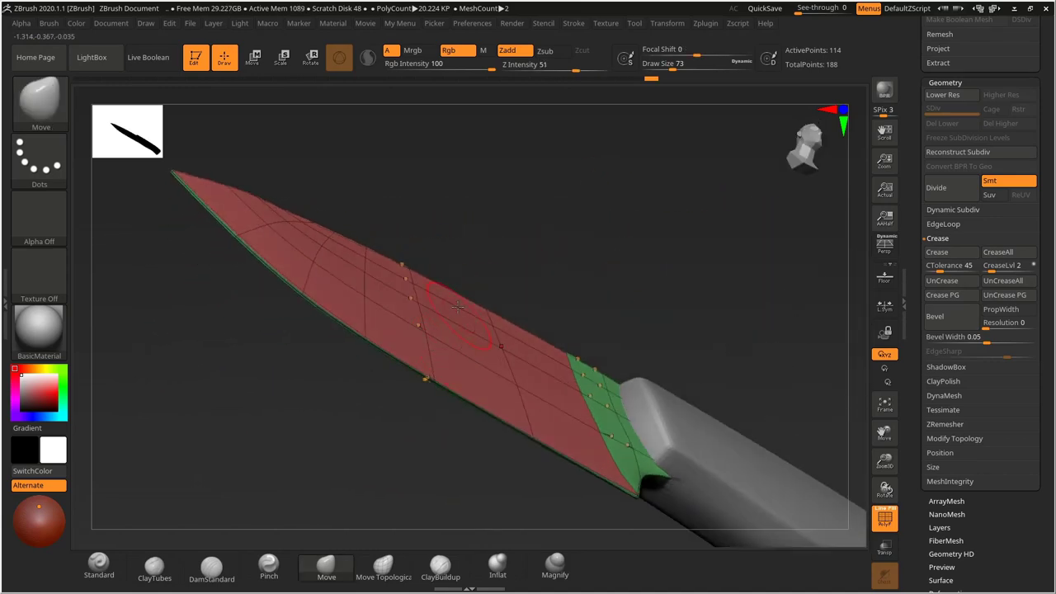
mouse_move(482, 214)
mouse_down()
mouse_move(528, 219)
mouse_move(528, 184)
mouse_move(537, 218)
mouse_move(471, 315)
mouse_up()
drag(535, 188, 513, 255)
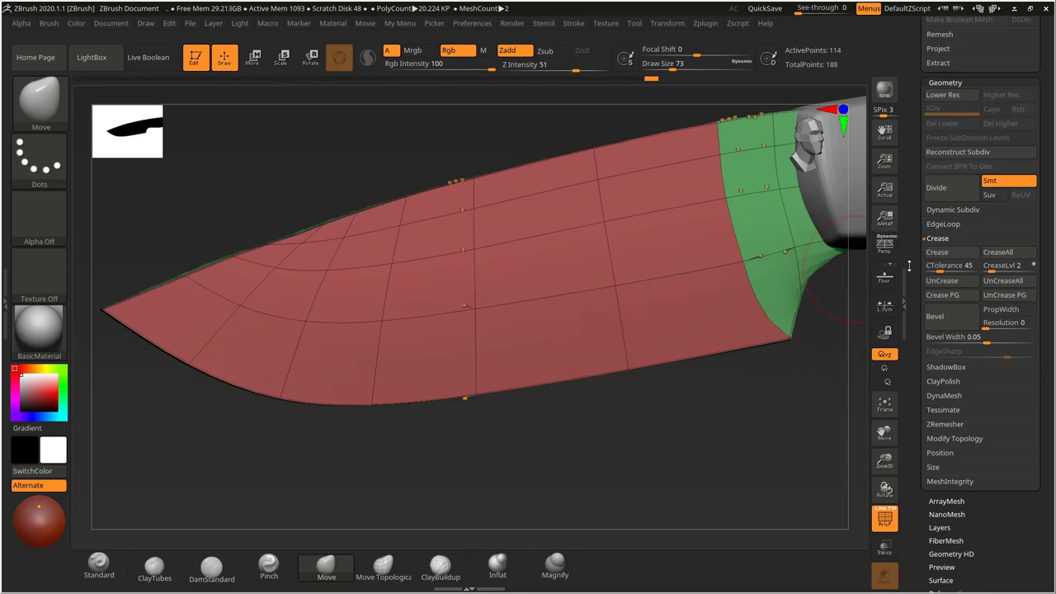
Crease the edge loop along the blade's bevel with the ZModeler brush, using the Crease edge action and the EdgeLoop Complete target.
click(35, 124)
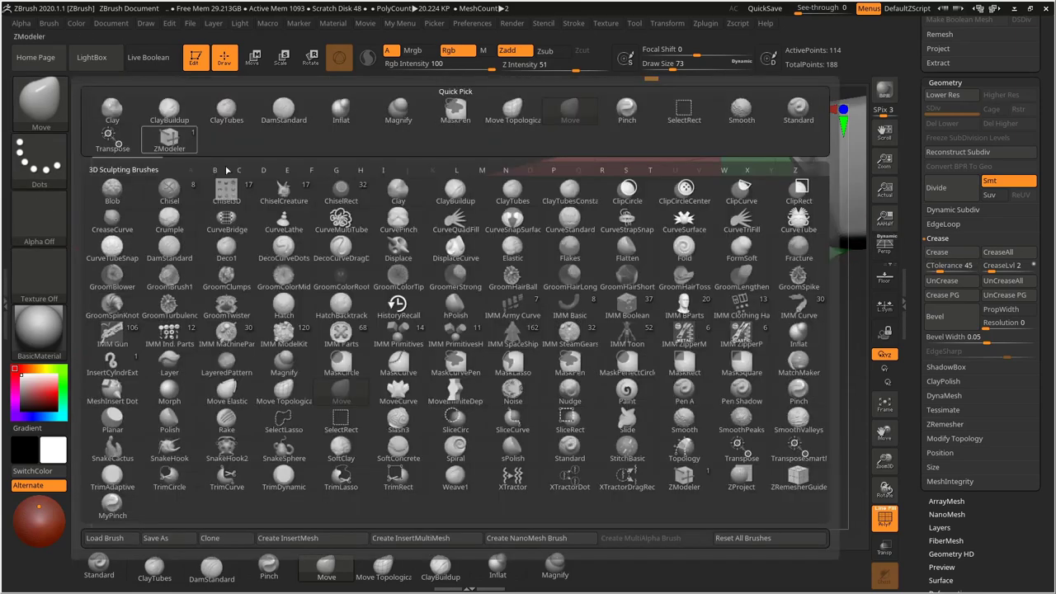
click(175, 141)
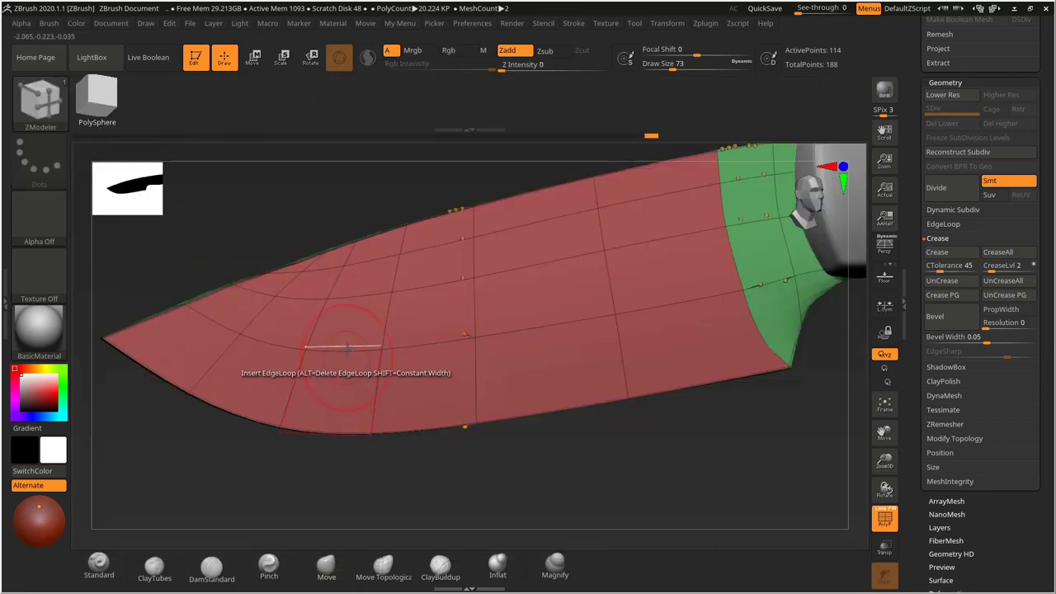
key(space)
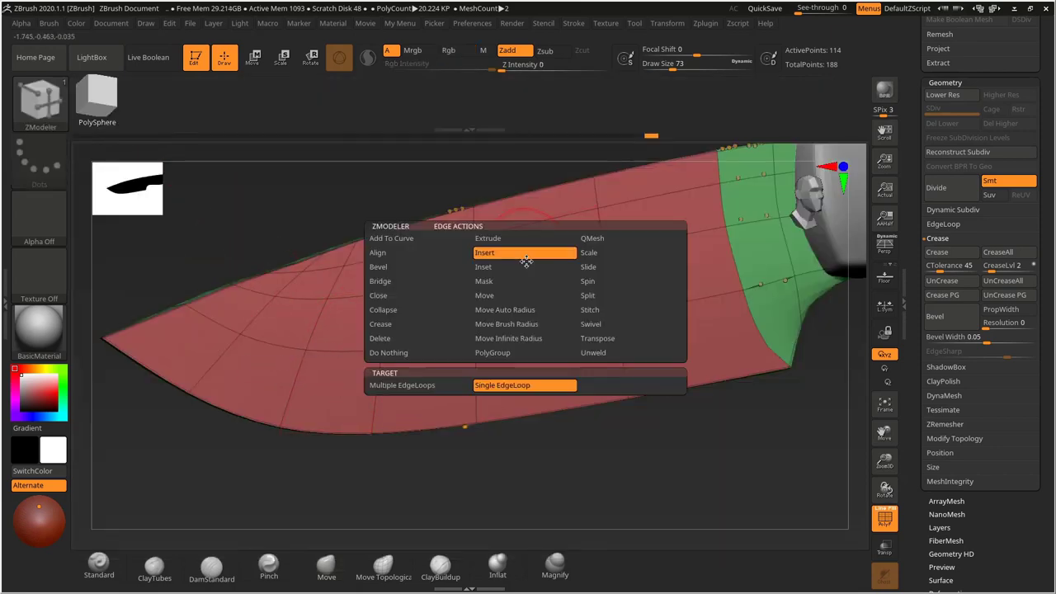
click(381, 324)
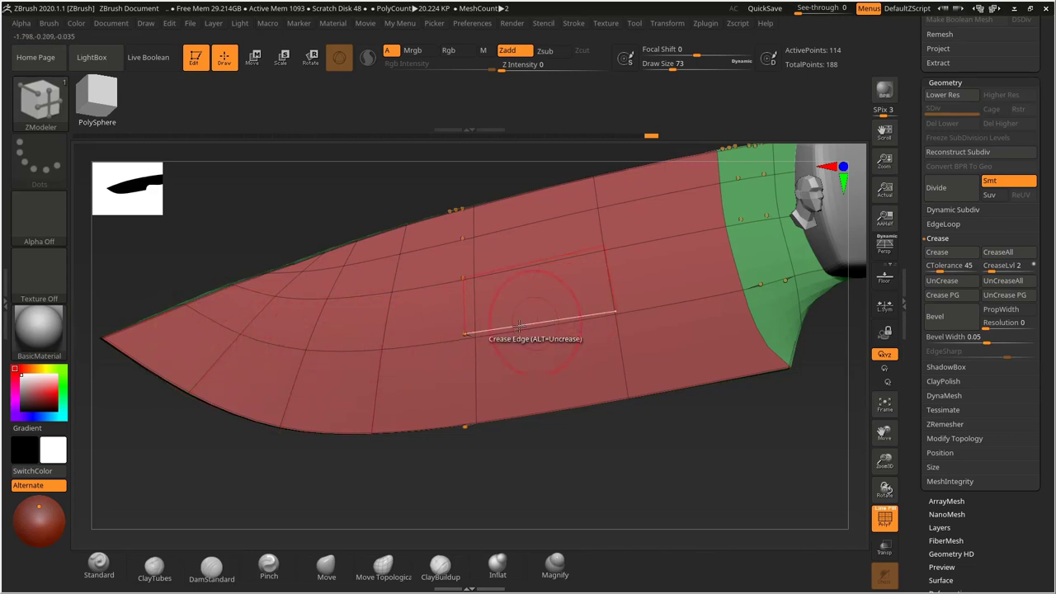
click(422, 338)
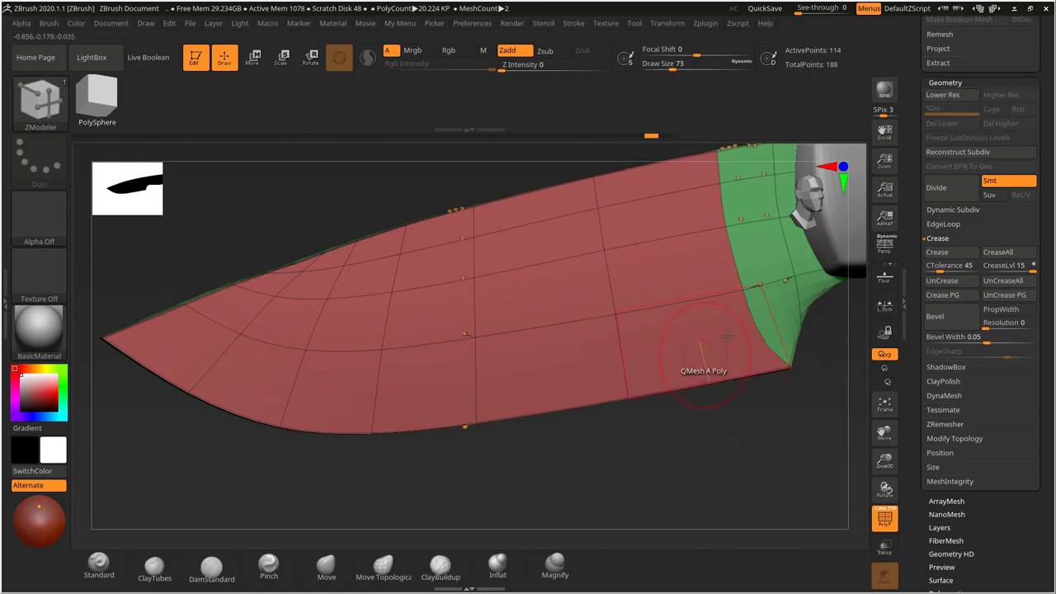
key(space)
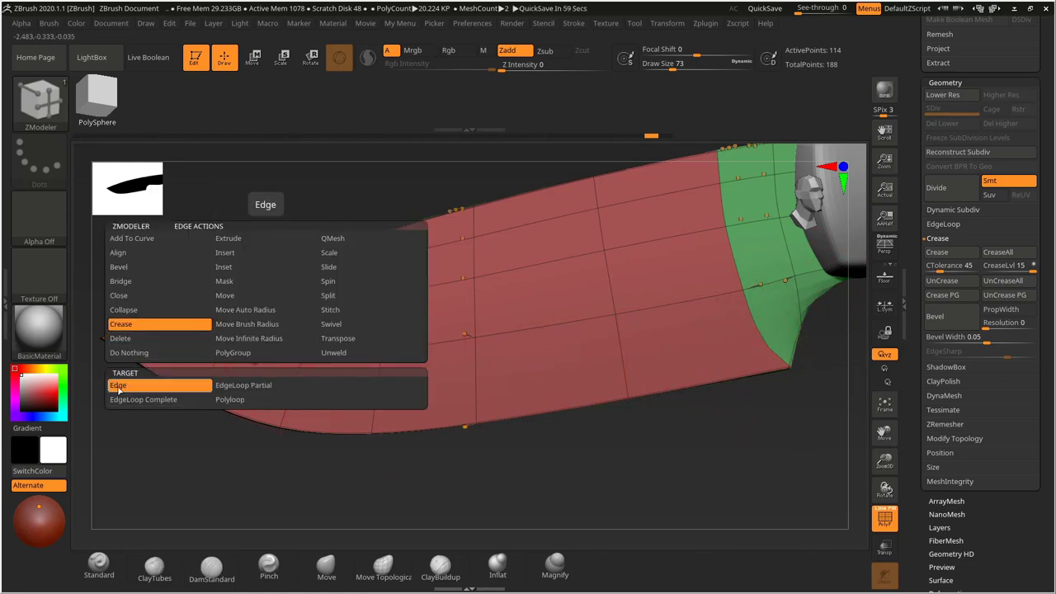
click(142, 400)
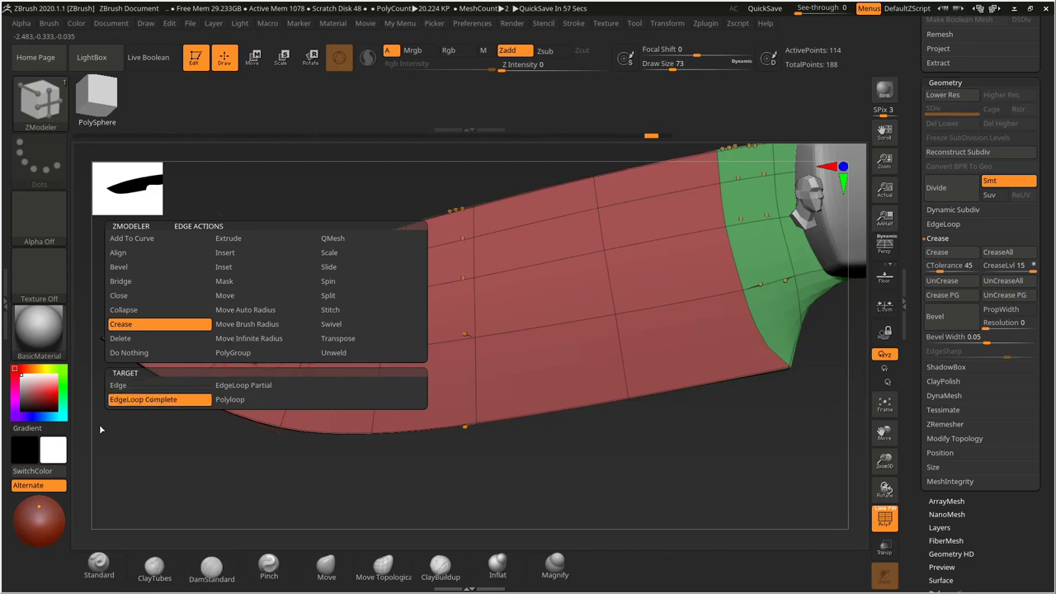
click(422, 348)
Hide the polyframe and examine the creased bevel and the heel from several angles.
drag(592, 420, 569, 418)
click(880, 517)
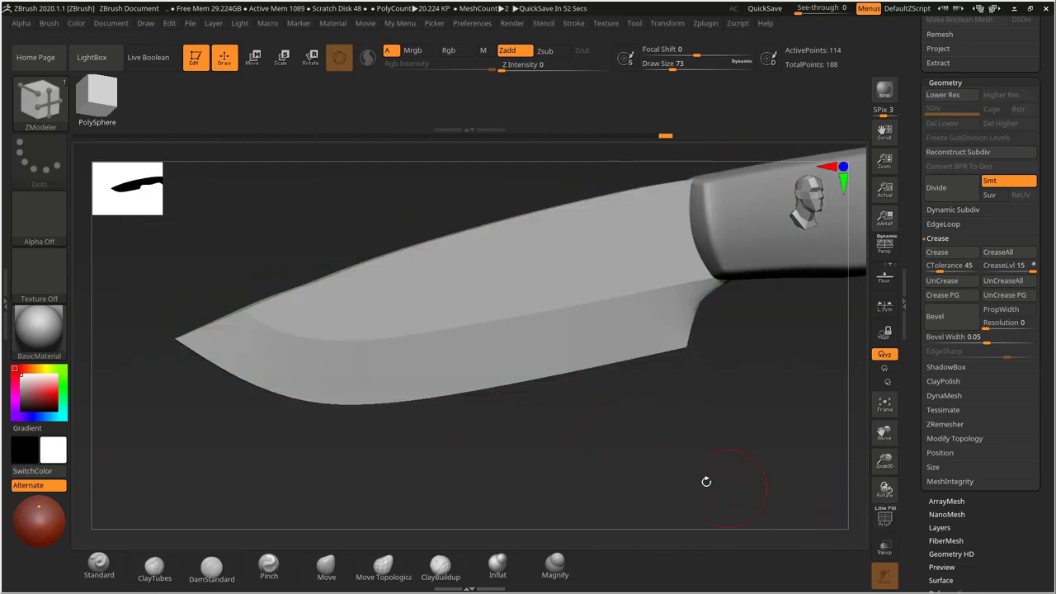
alt+drag(637, 453, 548, 467)
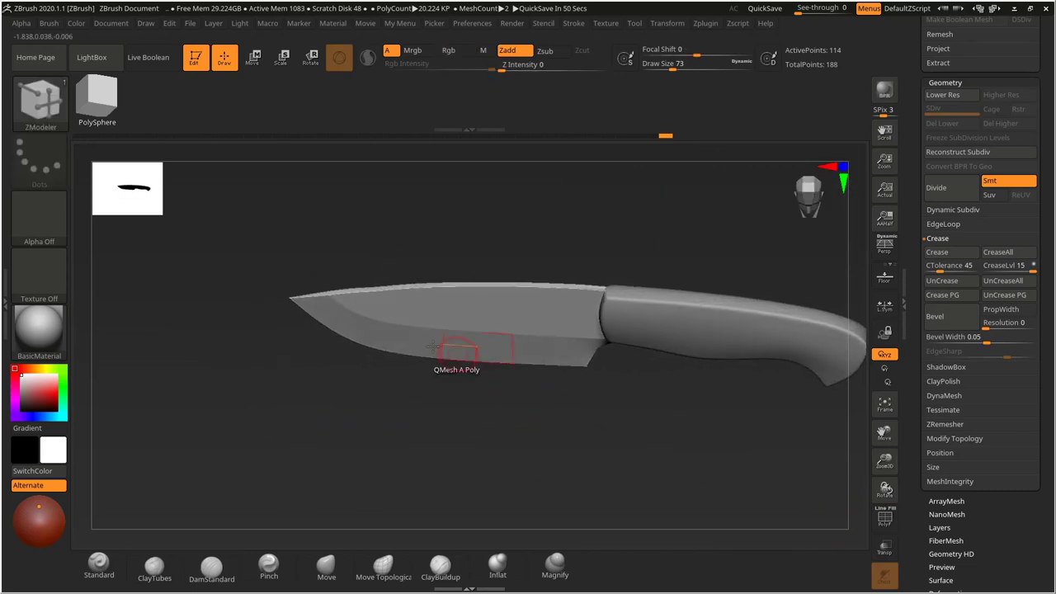
drag(525, 427, 547, 386)
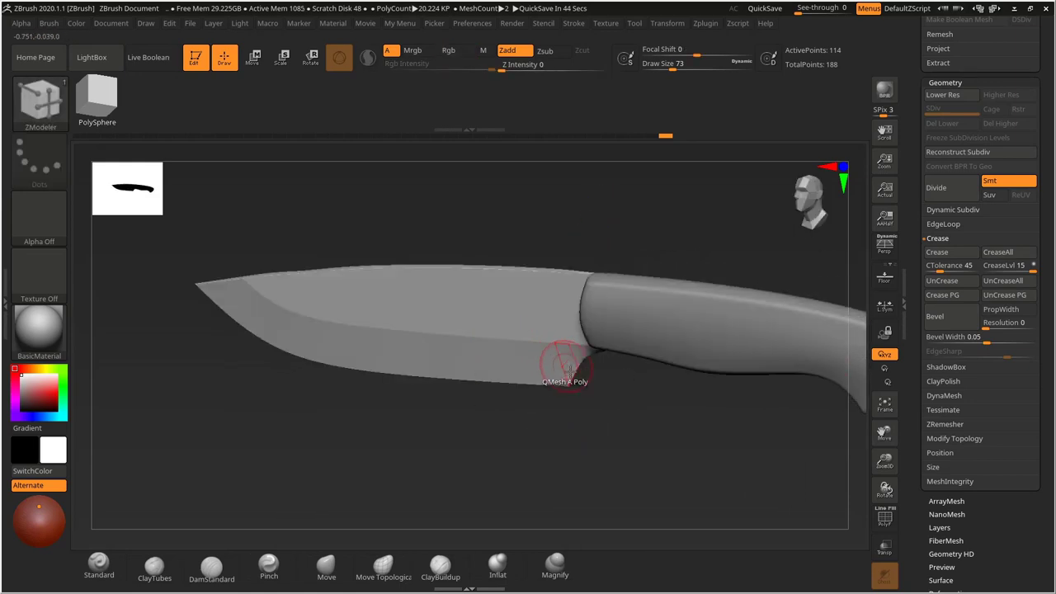
drag(602, 405, 531, 342)
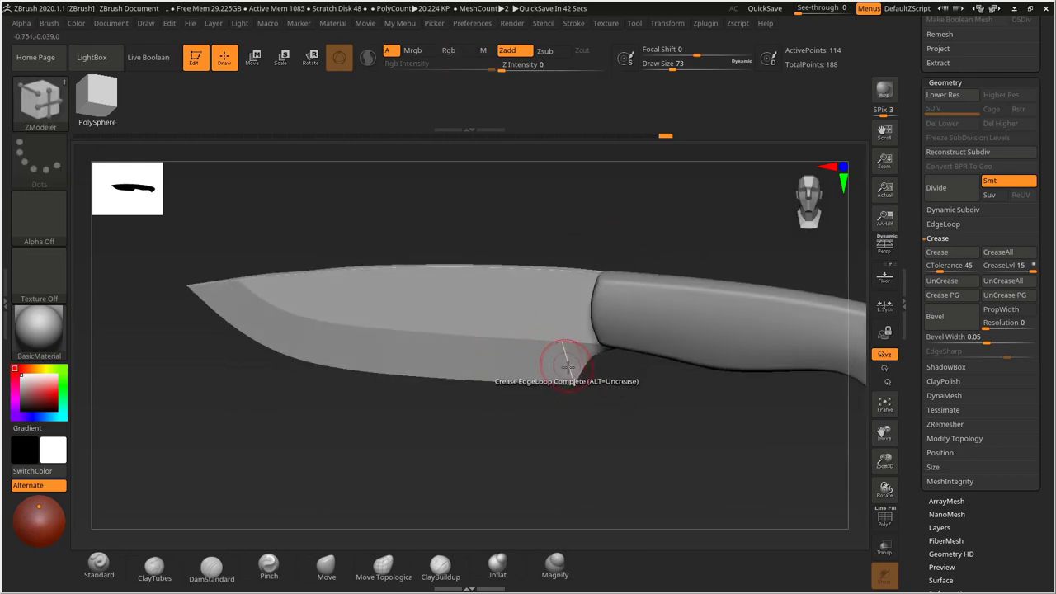
shift+drag(624, 410, 602, 354)
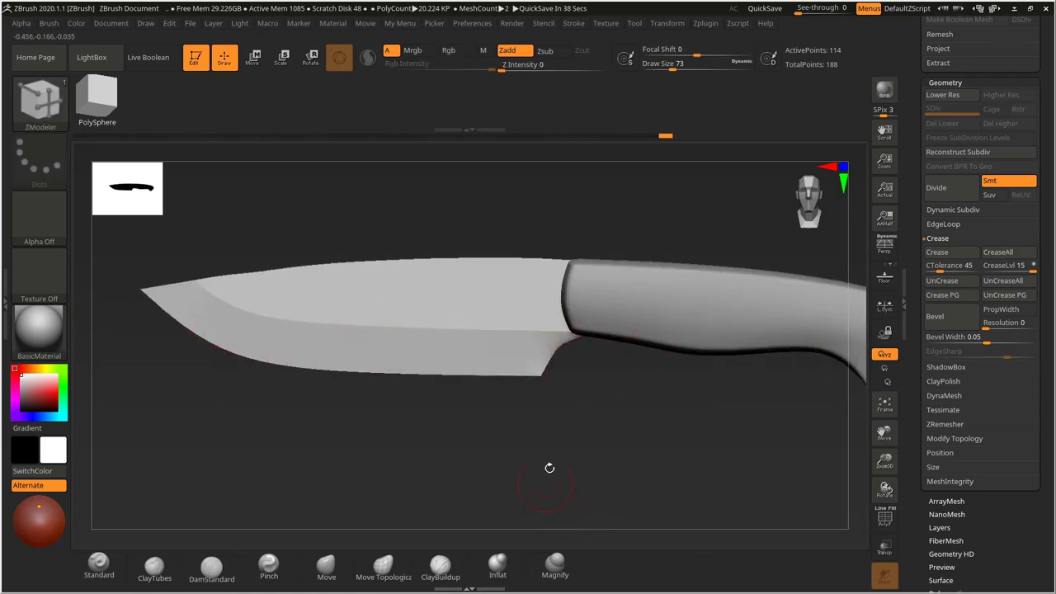
drag(586, 392, 509, 341)
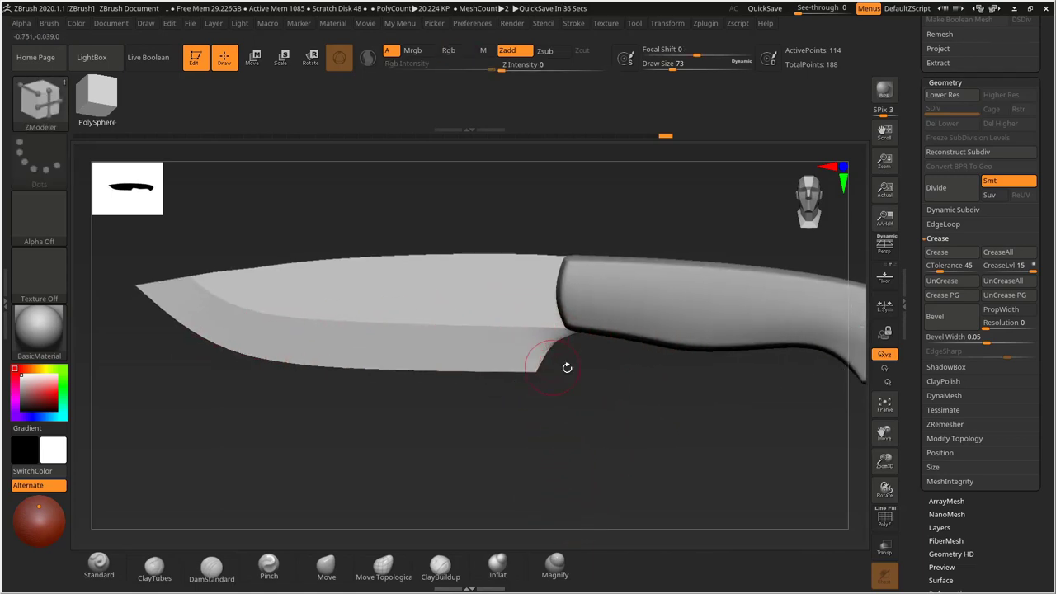
Show the polyframe and toggle Dynamic Subdiv off and on to compare the heel's base mesh with its smoothed shape.
click(886, 520)
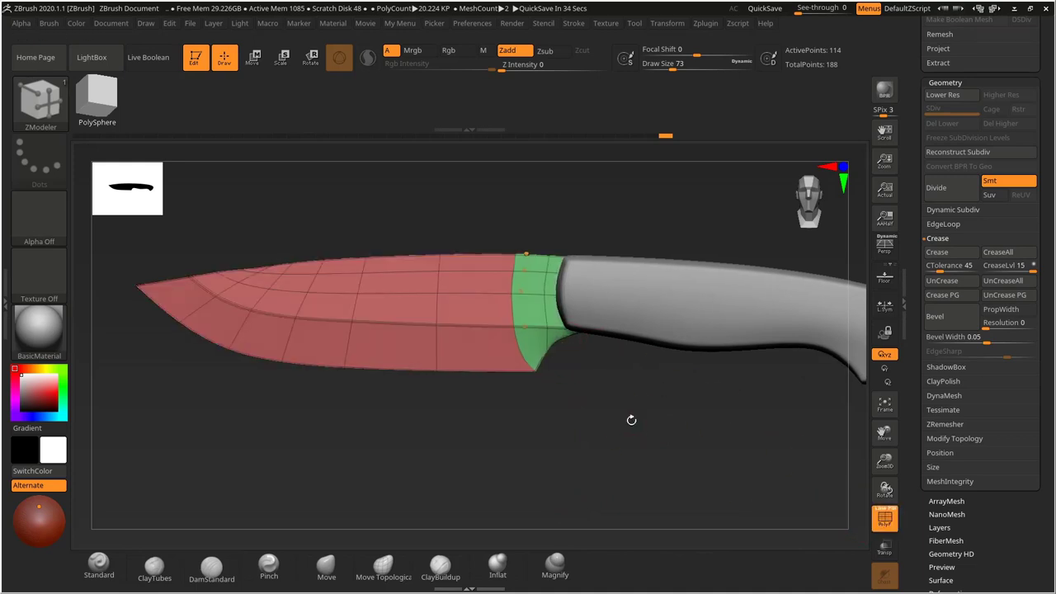
drag(627, 417, 606, 416)
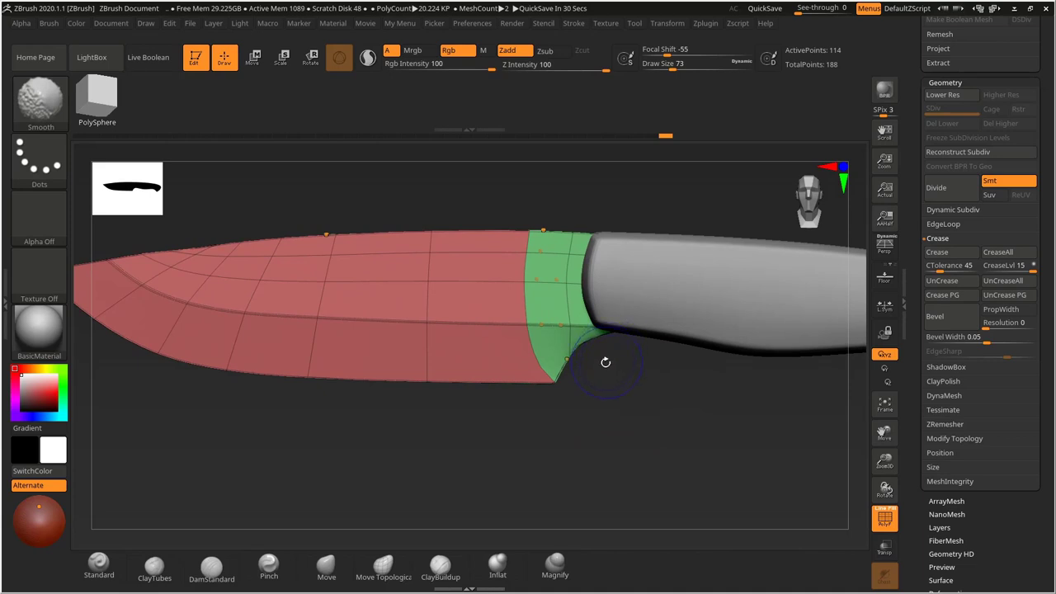
key(shift+d)
mouse_move(594, 404)
mouse_down()
mouse_move(573, 389)
mouse_move(585, 413)
mouse_move(616, 405)
mouse_move(547, 366)
mouse_move(561, 432)
mouse_move(756, 398)
mouse_move(735, 349)
mouse_move(694, 370)
mouse_move(589, 387)
mouse_move(580, 401)
mouse_move(606, 405)
mouse_move(561, 467)
mouse_move(578, 403)
mouse_up()
click(512, 294)
click(502, 297)
click(466, 312)
click(489, 222)
key(d)
drag(606, 441, 590, 401)
Switch the ZModeler crease target to Edge, hide the polyframe and crease a single edge at the heel beneath the handle.
key(space)
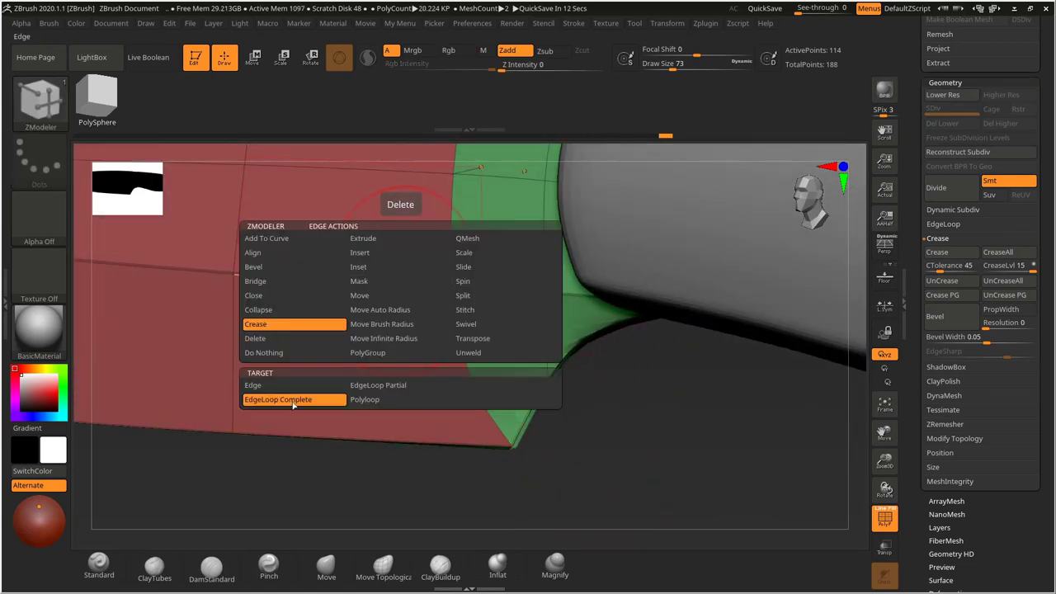
click(304, 393)
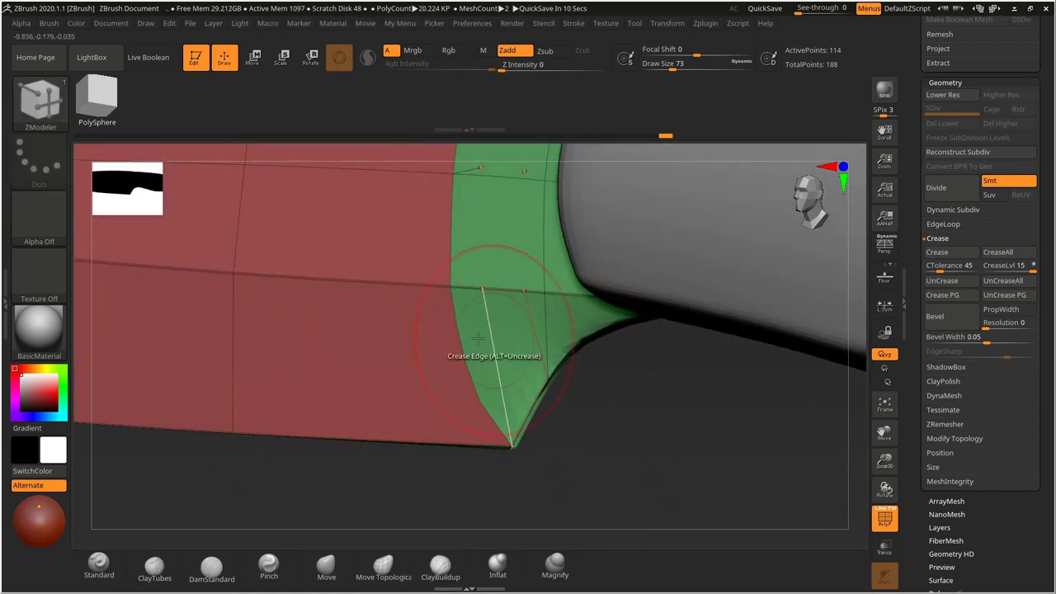
drag(626, 401, 443, 347)
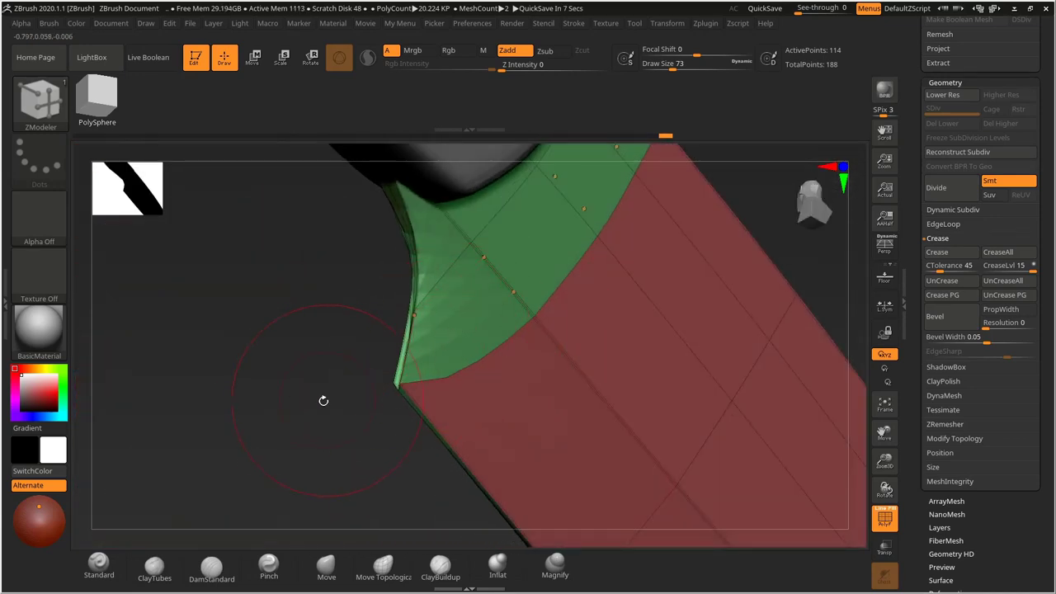
drag(324, 400, 666, 390)
drag(602, 381, 704, 227)
drag(697, 292, 650, 422)
click(884, 520)
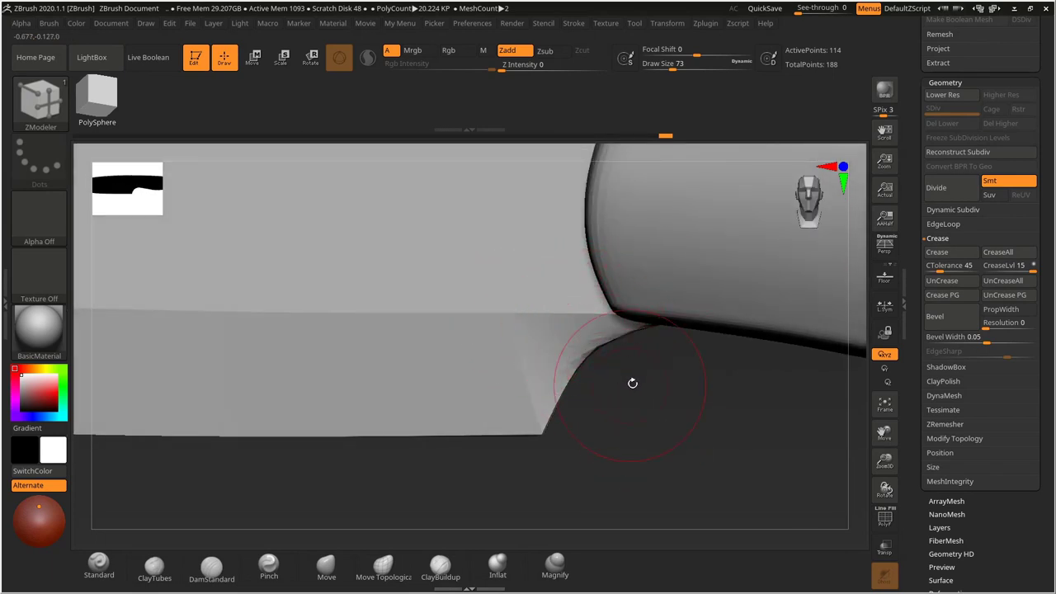
click(632, 326)
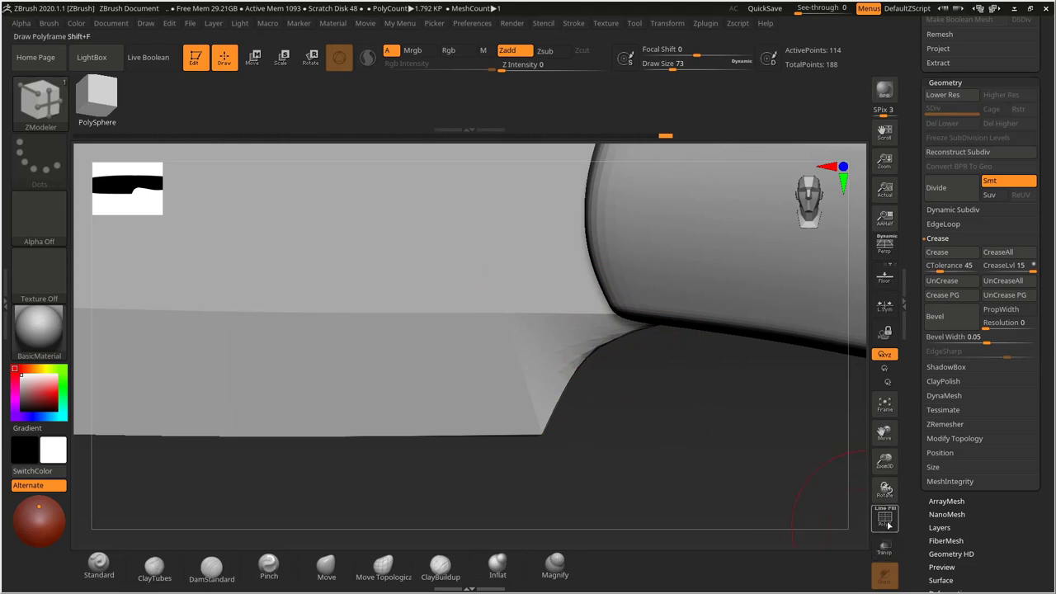
Show the polyframe, set the draw size to 45 and uncrease the two edges running from the bevel toward the handle at the heel.
click(887, 520)
drag(625, 458, 596, 471)
key(s)
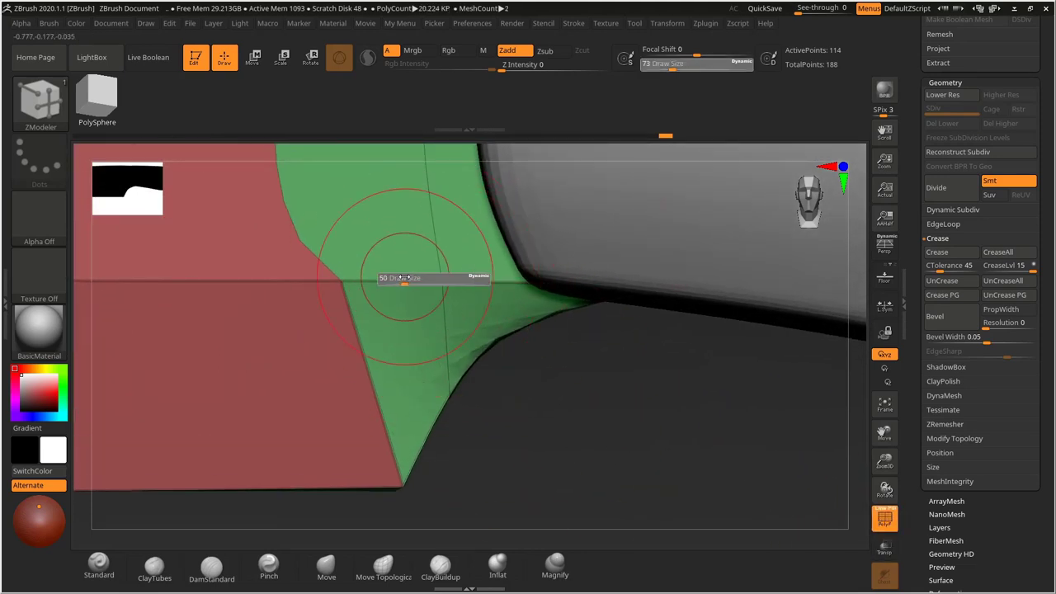
drag(404, 277, 401, 277)
alt+click(389, 278)
alt+click(482, 279)
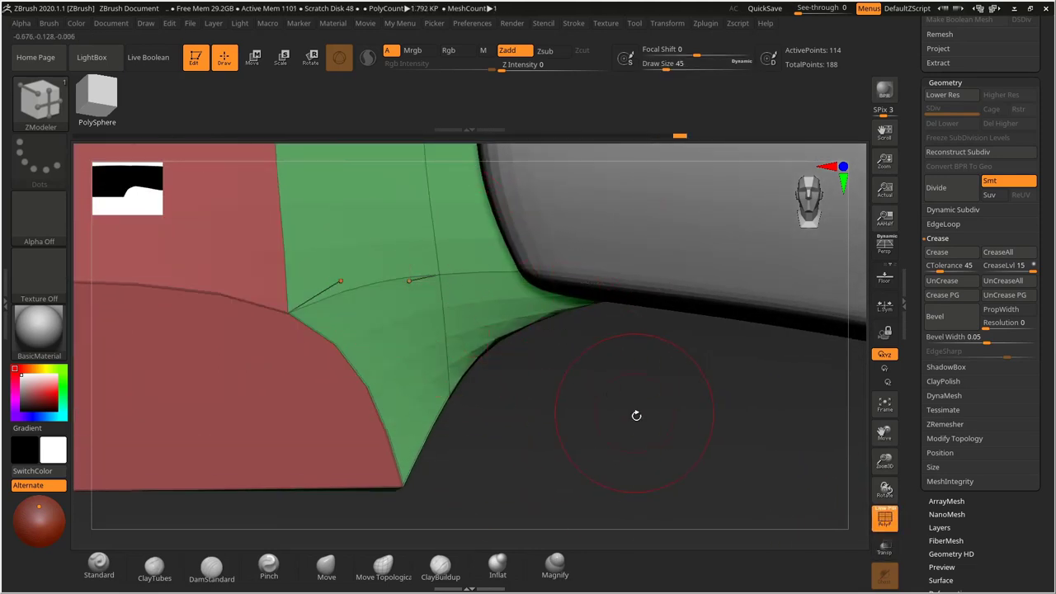
Uncrease the matching heel edge on the opposite side of the blade.
drag(637, 415, 518, 307)
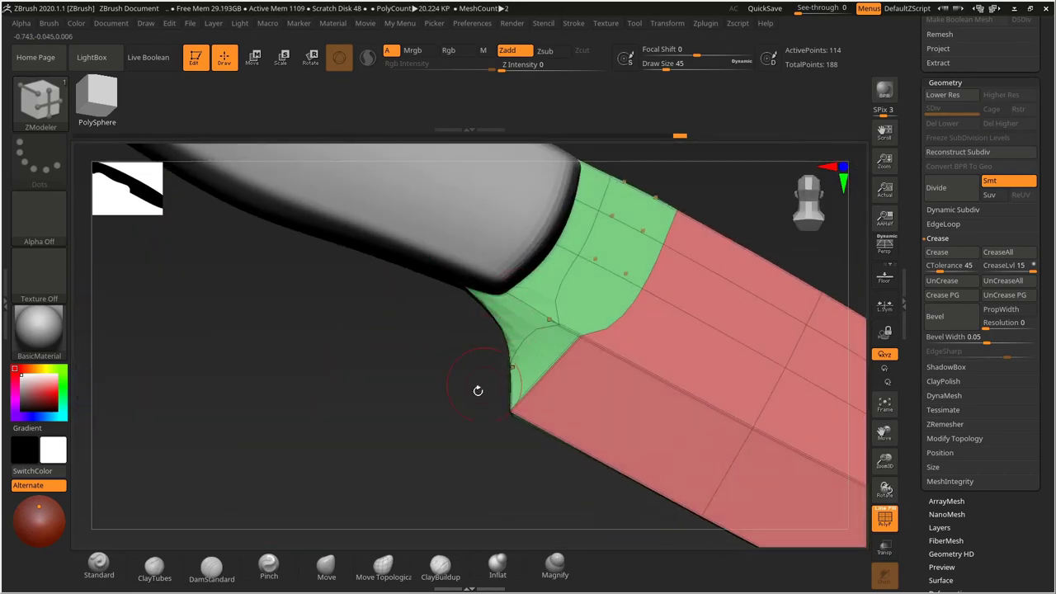
drag(409, 422, 405, 415)
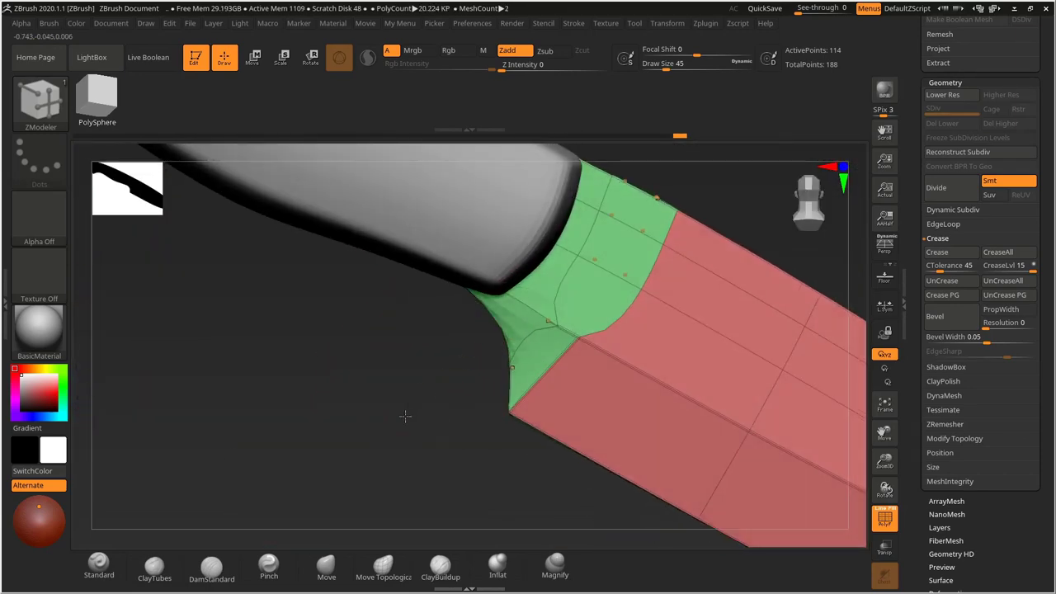
click(554, 333)
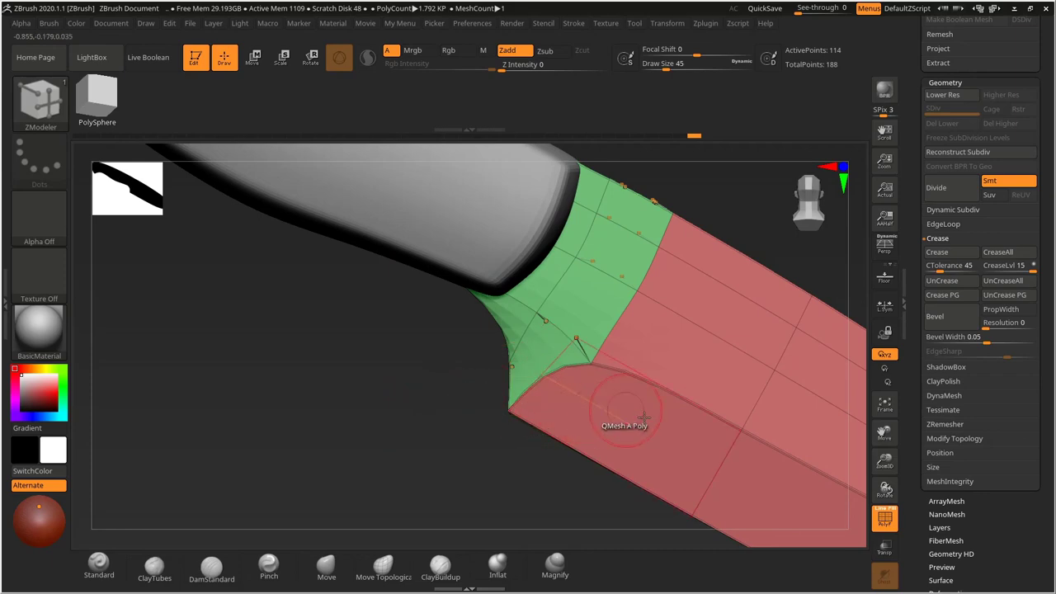
Compare the shape of the blade's heel and bevel with the Knife.png reference image in Photos.
drag(449, 453, 373, 320)
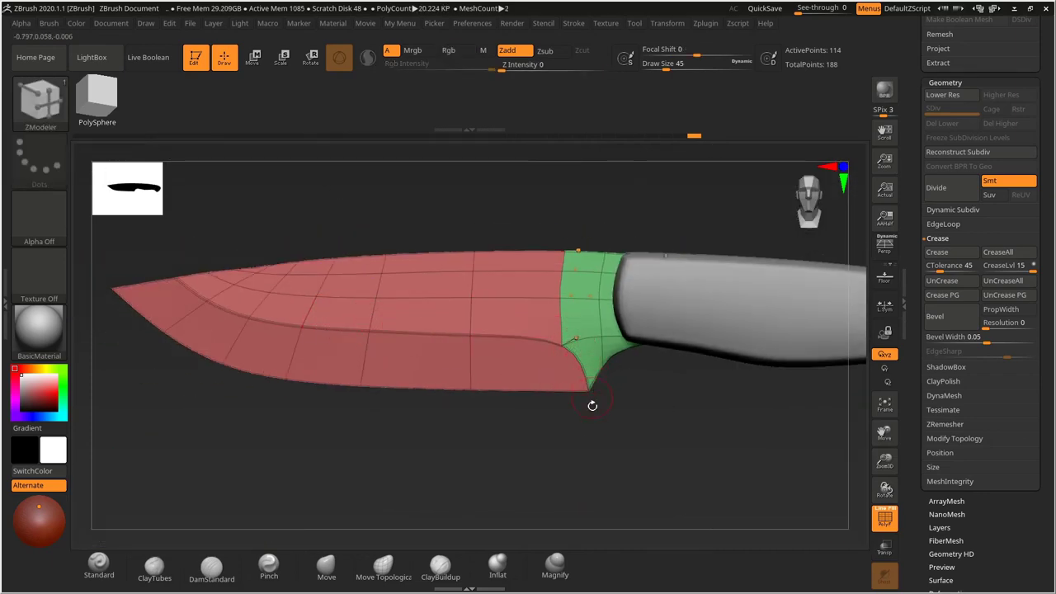
ctrl+right_drag(624, 394, 655, 413)
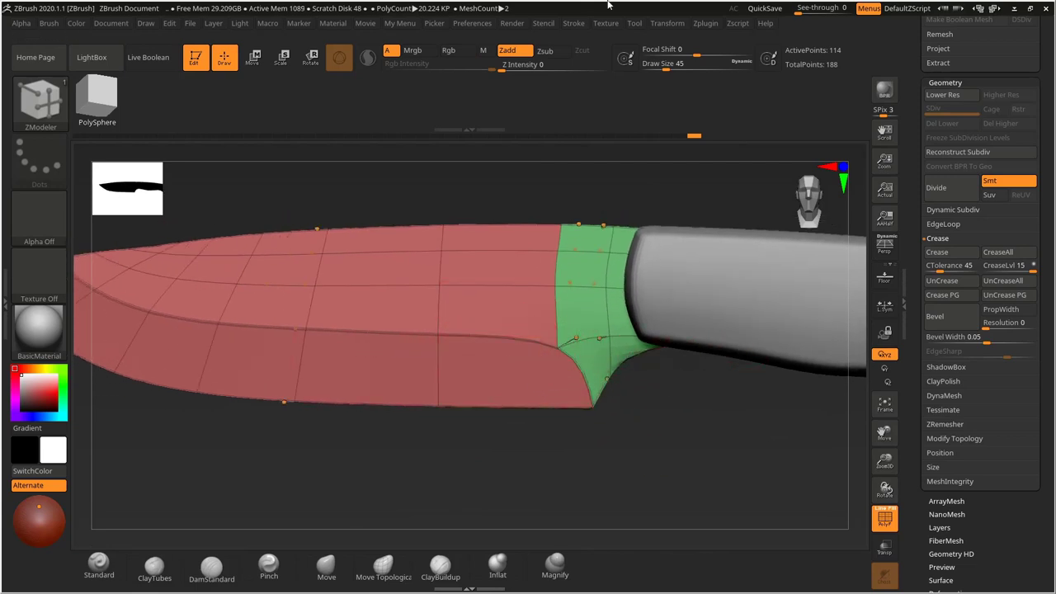
drag(1055, 105, 611, 72)
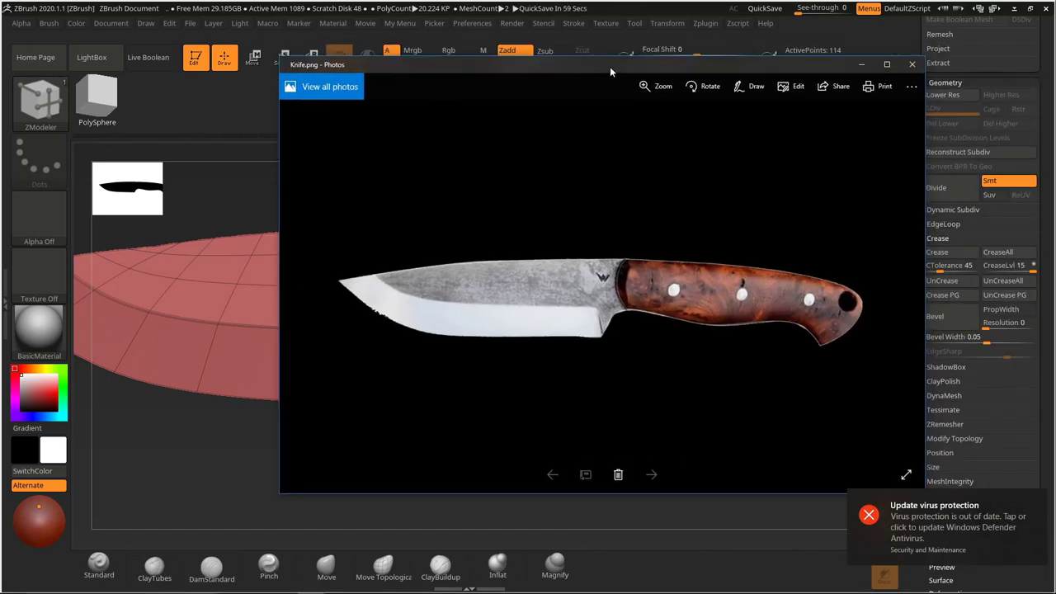
key(alt+Tab)
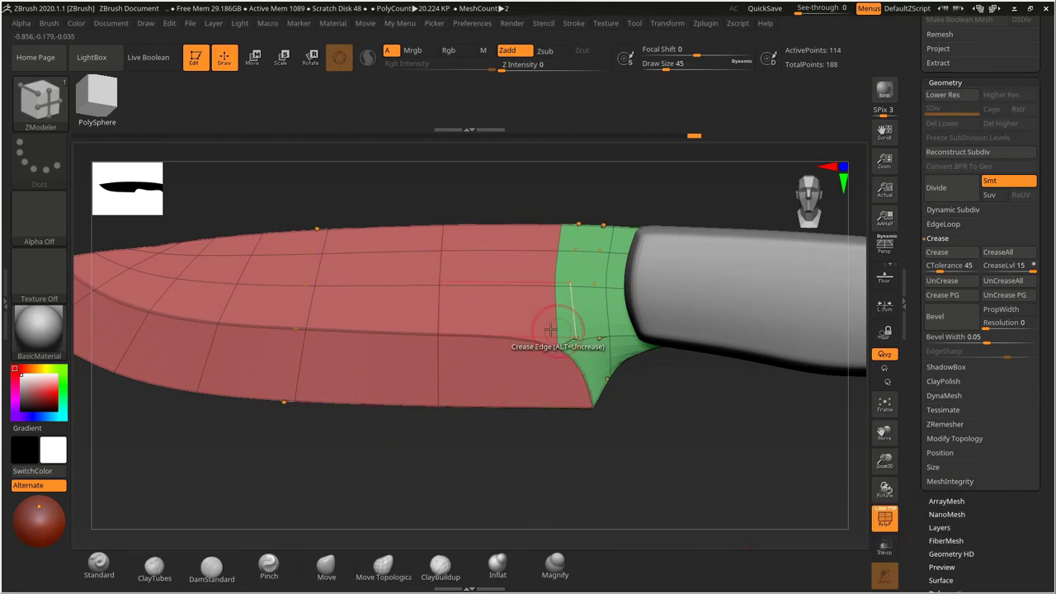
key(space)
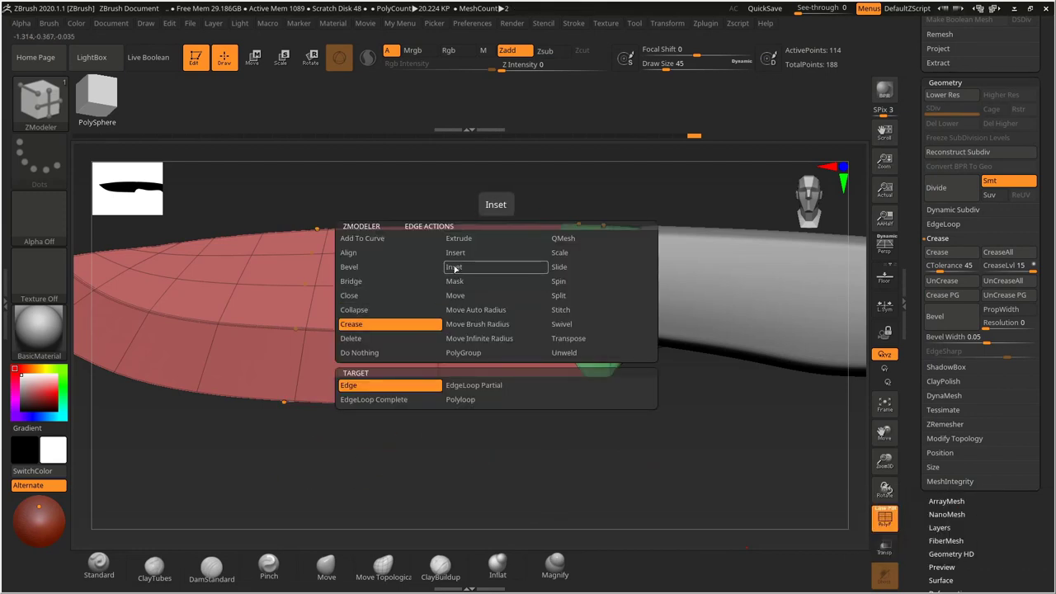
click(454, 268)
drag(523, 306, 519, 281)
key(ctrl+z)
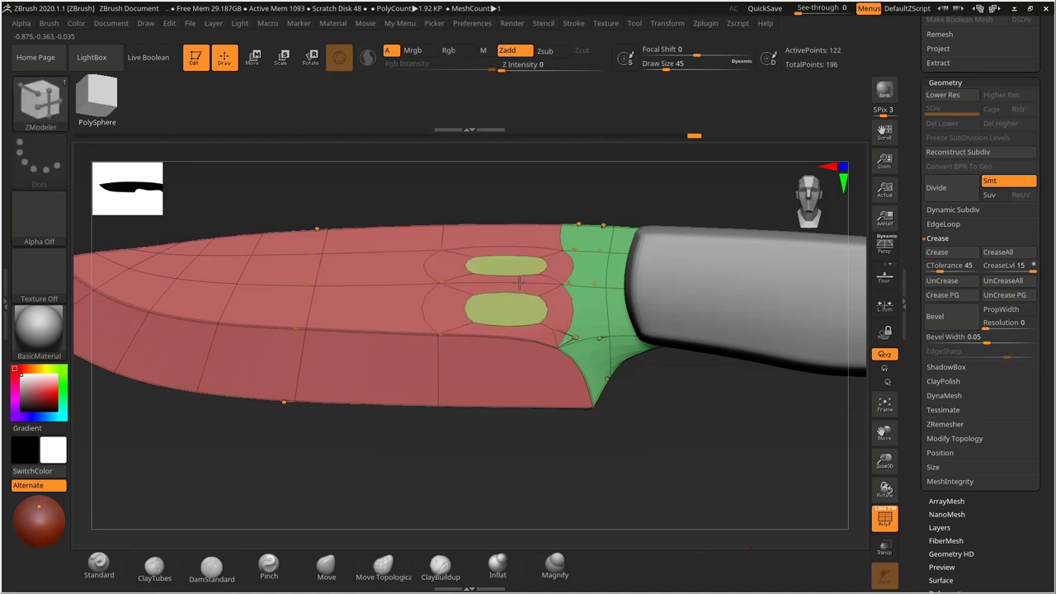
key(ctrl+z)
Insert a single edge loop across the blade close to the heel with ZModeler to tighten the bevel's corner.
key(space)
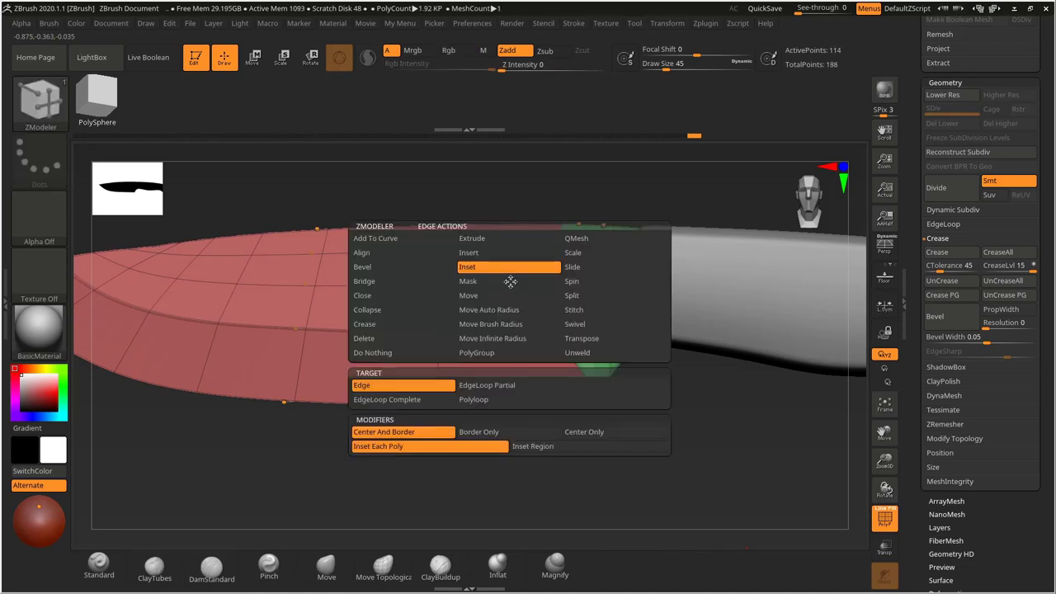
click(469, 254)
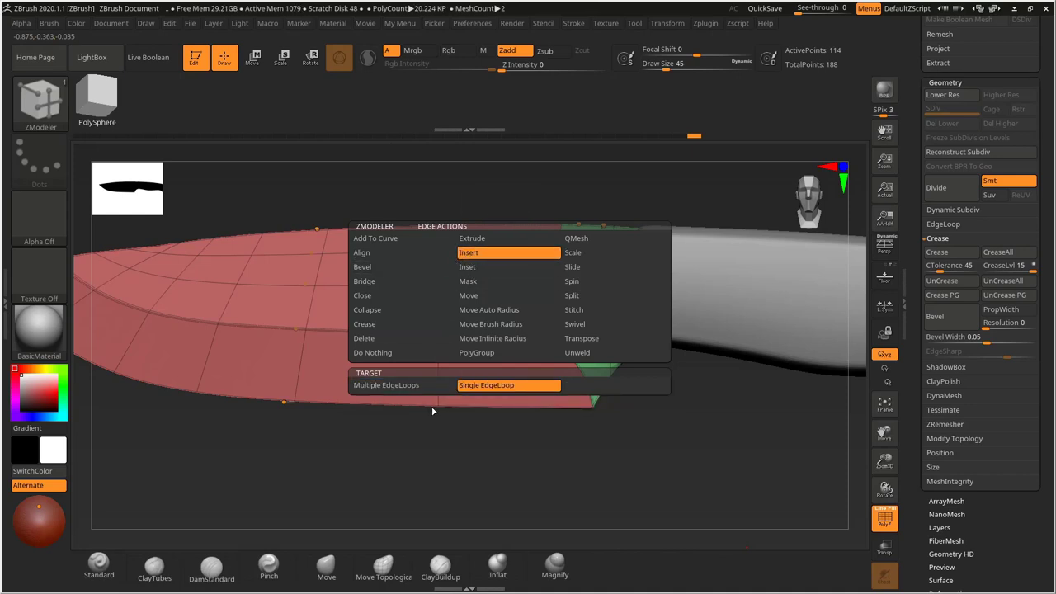
click(466, 385)
drag(513, 283, 536, 289)
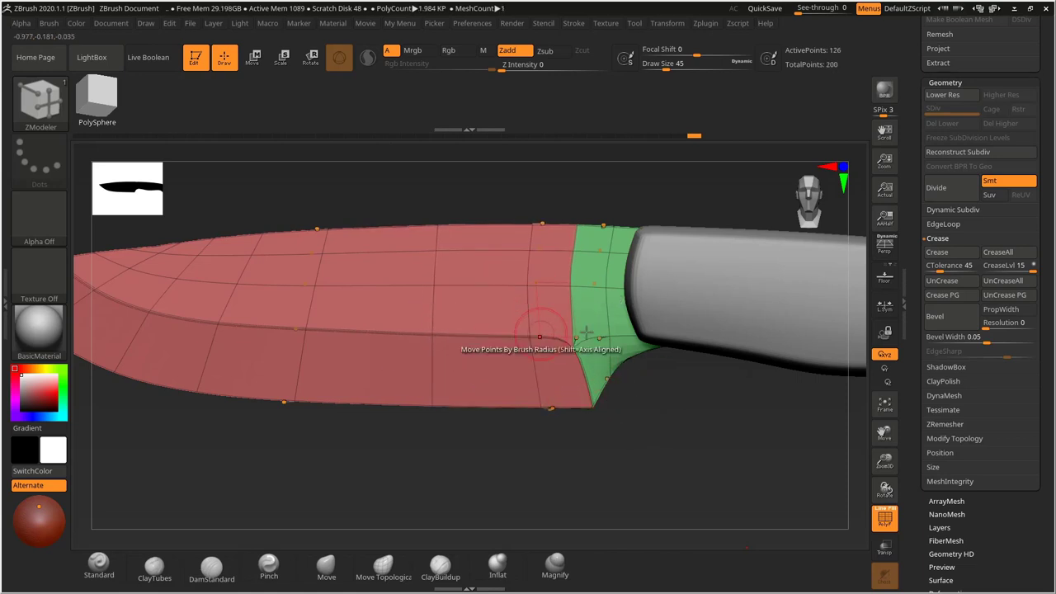
key(ctrl+z)
drag(533, 247, 562, 252)
Hide the polyframe and raise the blade's Dynamic Subdiv SmoothSubdiv level to 4.
drag(661, 428, 864, 522)
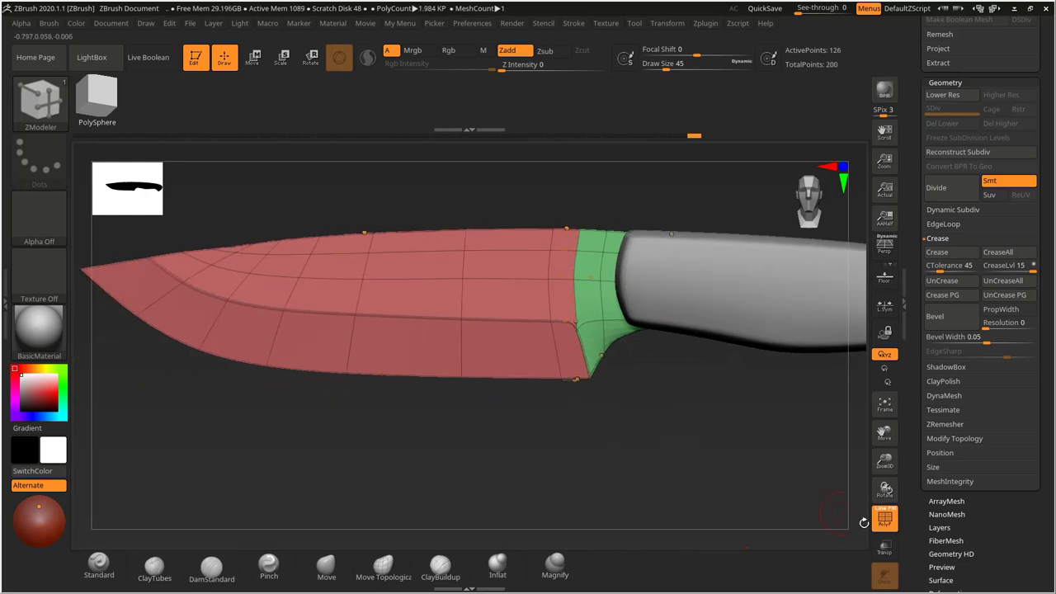
click(884, 520)
mouse_move(668, 438)
mouse_down()
mouse_move(627, 448)
mouse_move(636, 427)
mouse_move(684, 457)
mouse_move(672, 420)
mouse_up()
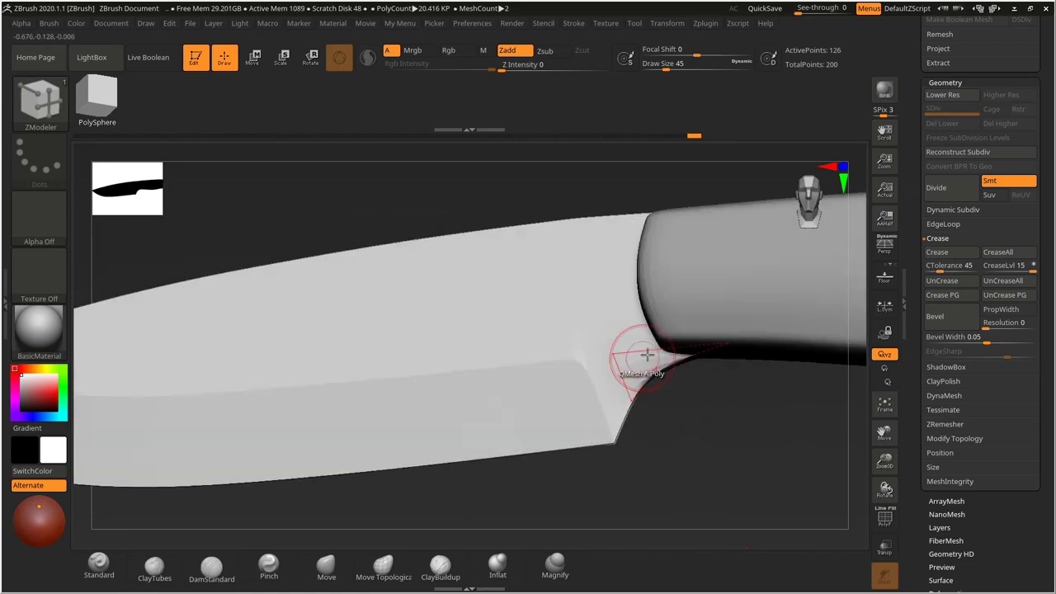
drag(652, 363, 692, 372)
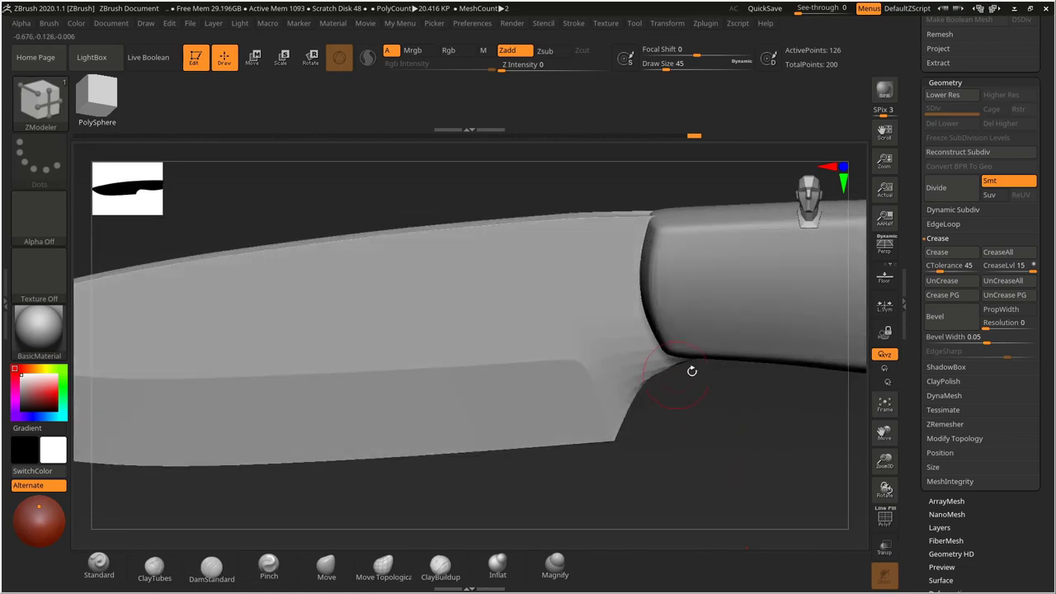
click(950, 212)
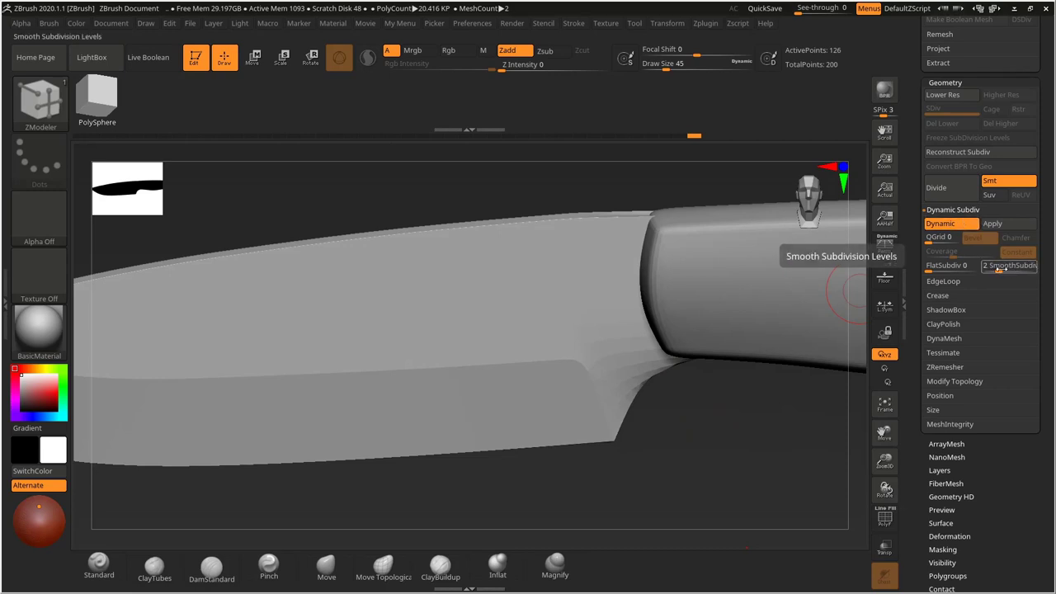
drag(999, 267, 1008, 271)
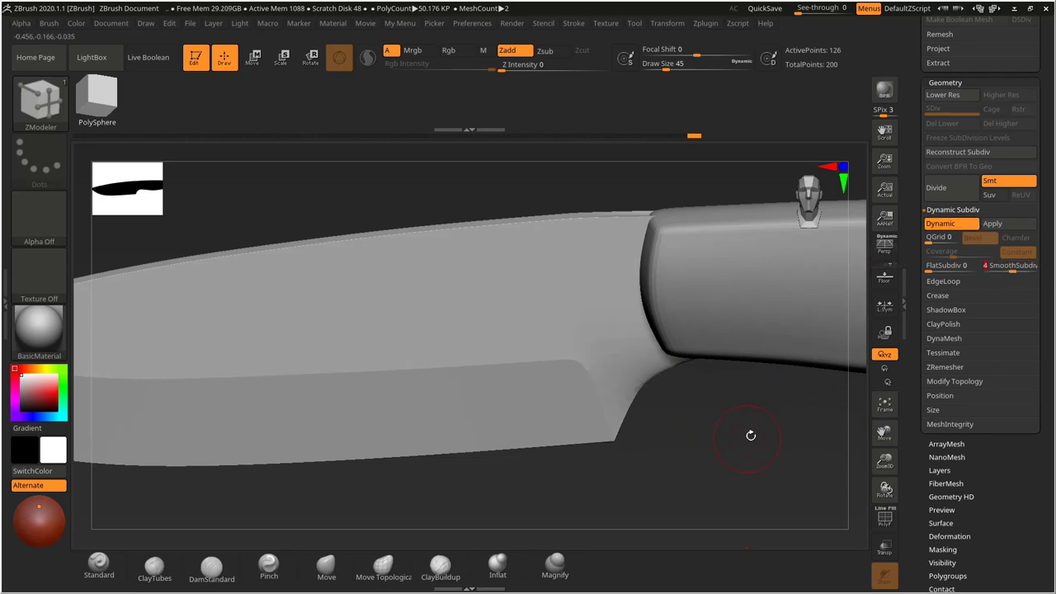
Make the knife's handle the active subtool.
ctrl+right_drag(751, 436, 633, 393)
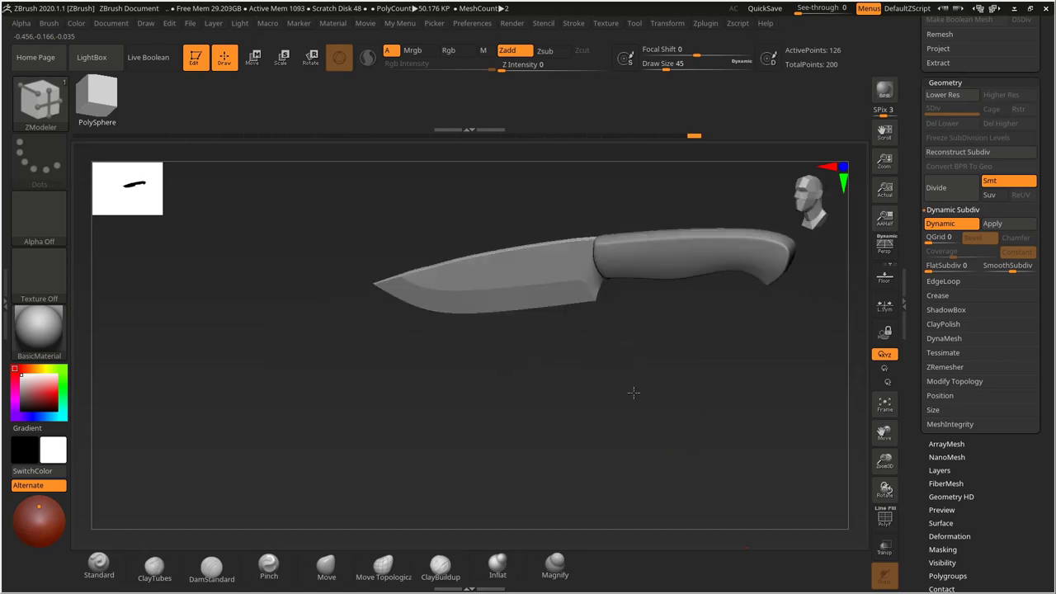
drag(634, 392, 576, 228)
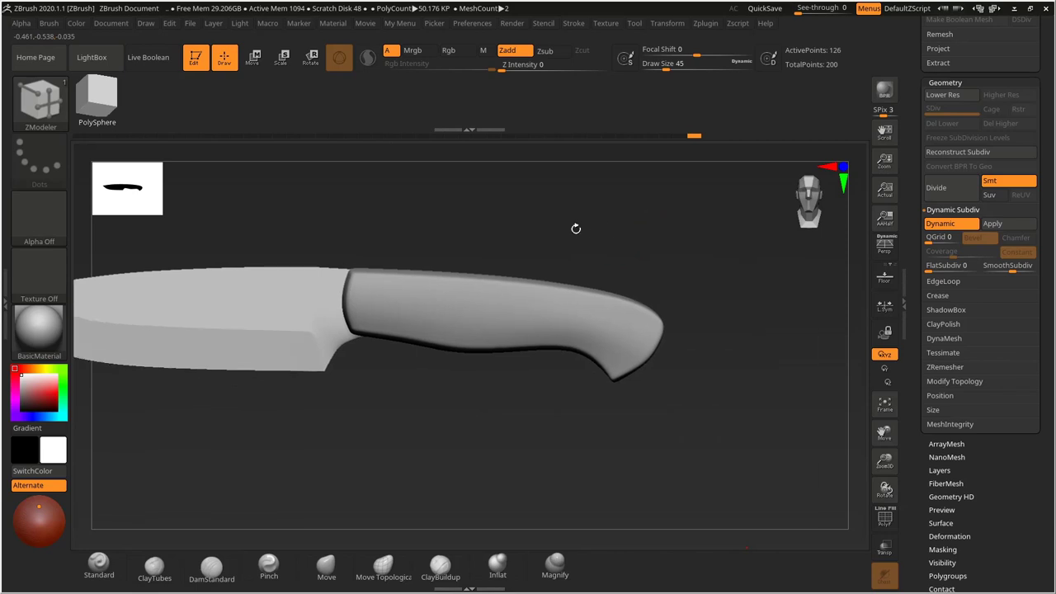
drag(620, 276, 518, 282)
shift+drag(690, 278, 627, 327)
alt+click(624, 333)
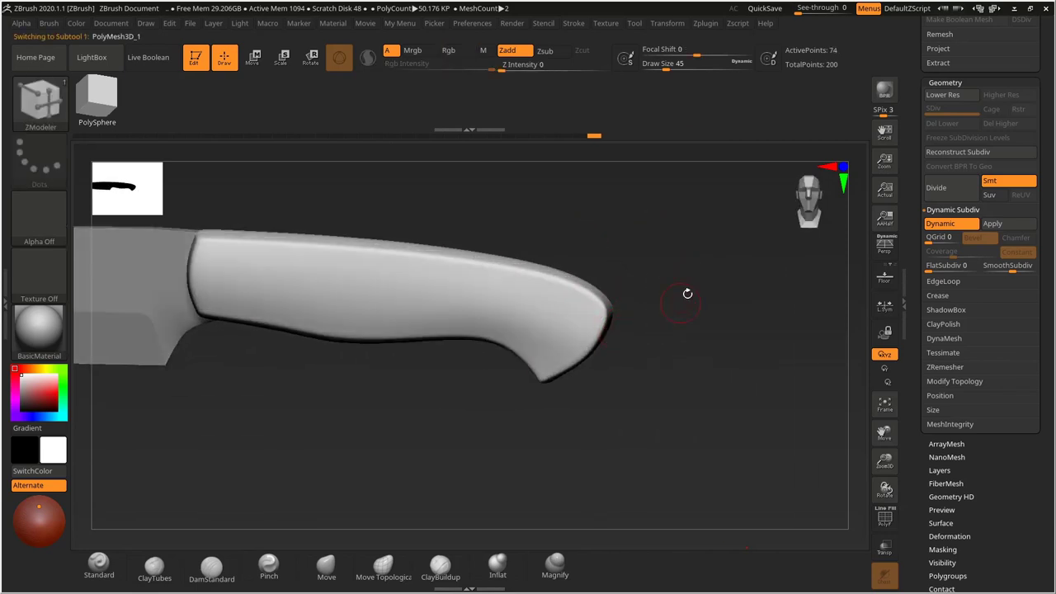
alt+drag(688, 294, 717, 273)
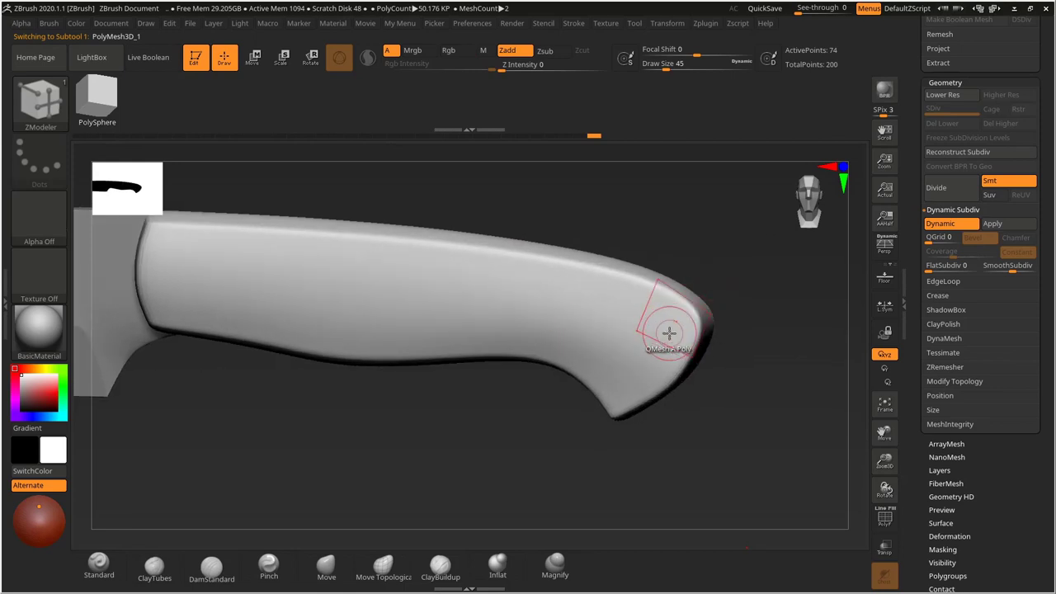
Show the handle's polyframe and turn off its Dynamic Subdiv.
click(885, 523)
drag(768, 321, 737, 336)
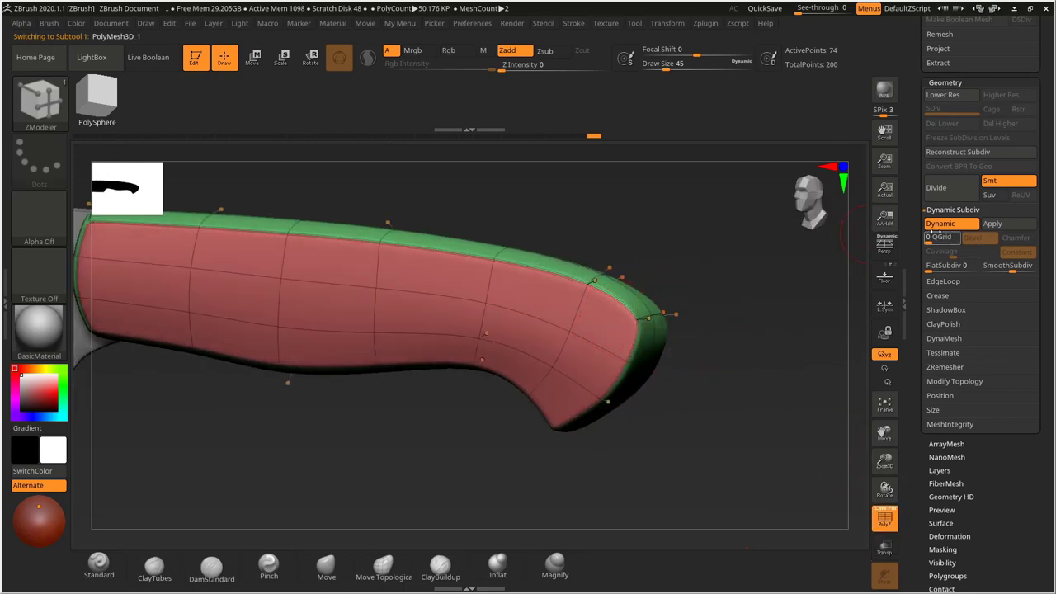
click(952, 224)
drag(740, 269, 714, 277)
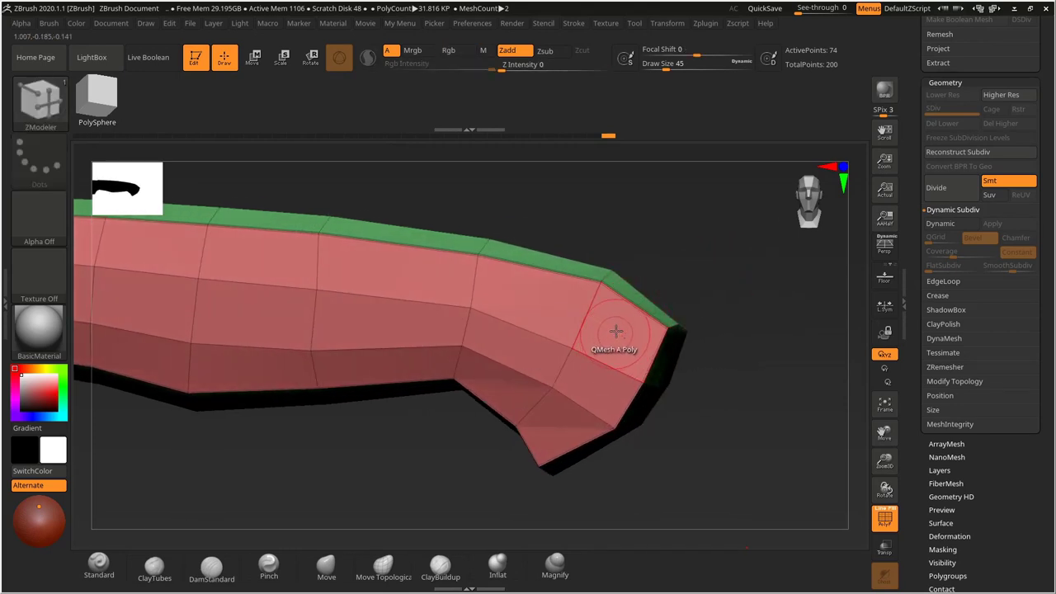
Inset one polygon near the handle's butt end using the ZModeler Inset action with the A Single Poly target.
key(space)
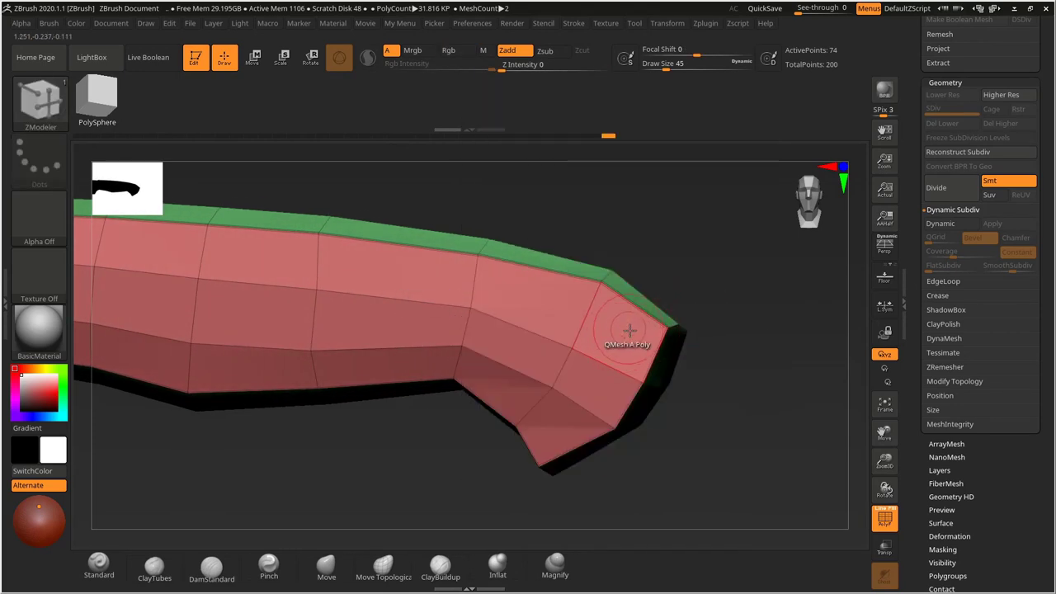
key(space)
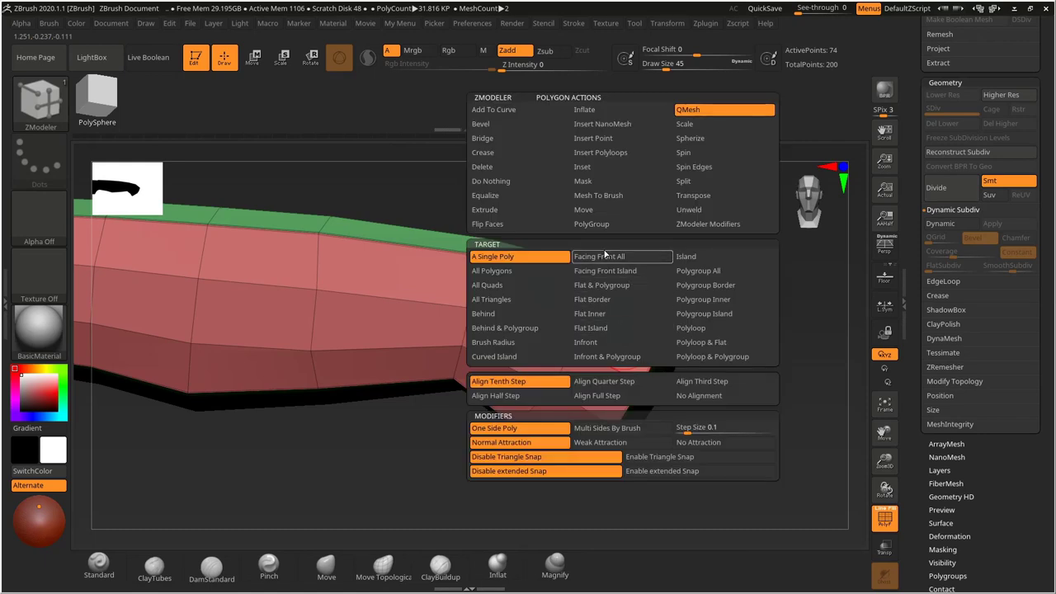
click(591, 168)
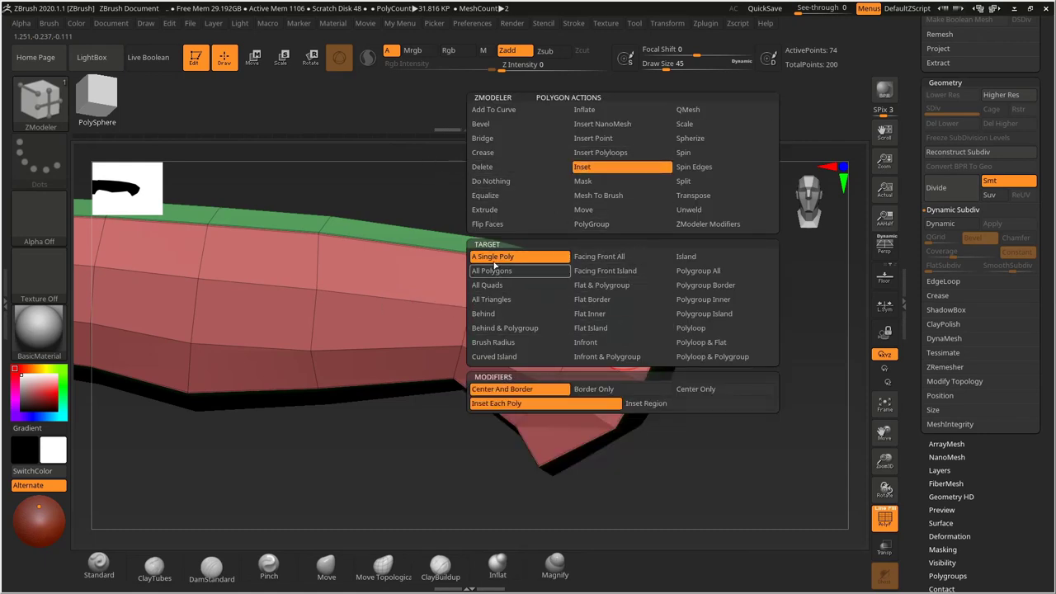
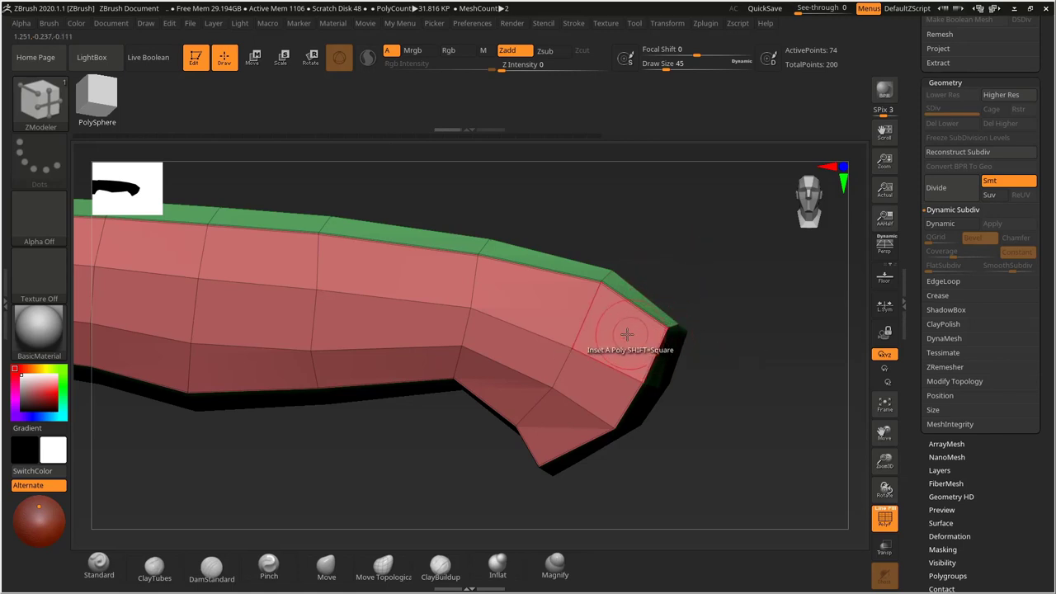
right_drag(629, 330, 817, 282)
alt+right_drag(610, 325, 788, 300)
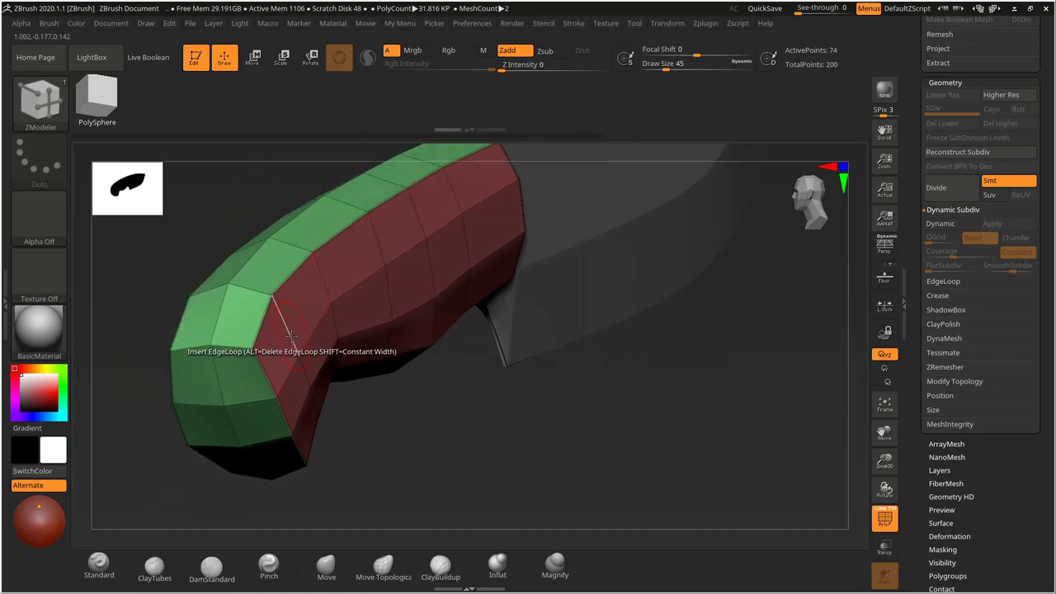
right_drag(314, 363, 722, 314)
alt+right_drag(611, 198, 573, 203)
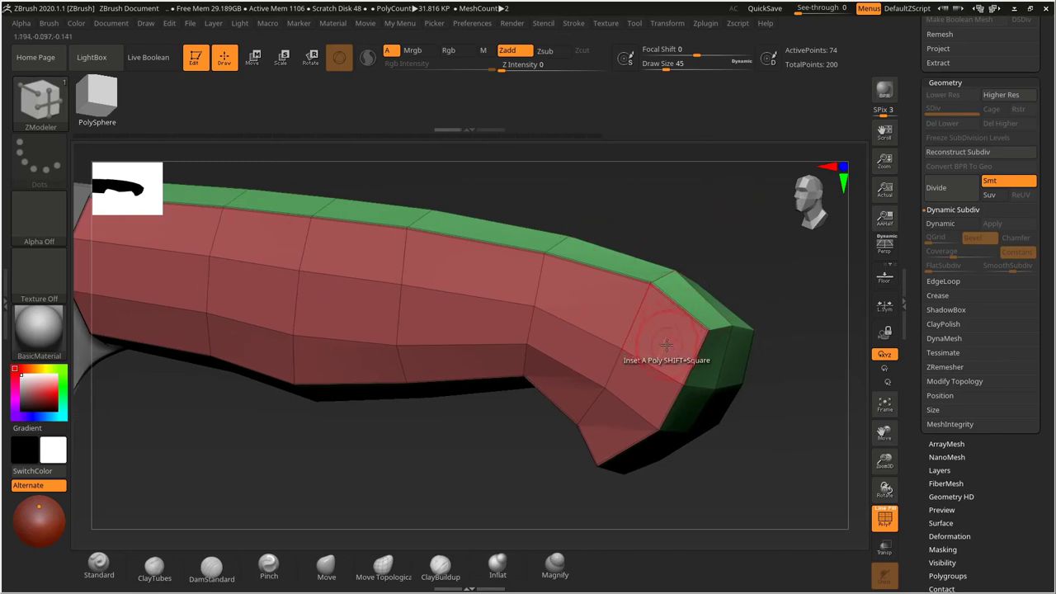
drag(664, 337, 638, 319)
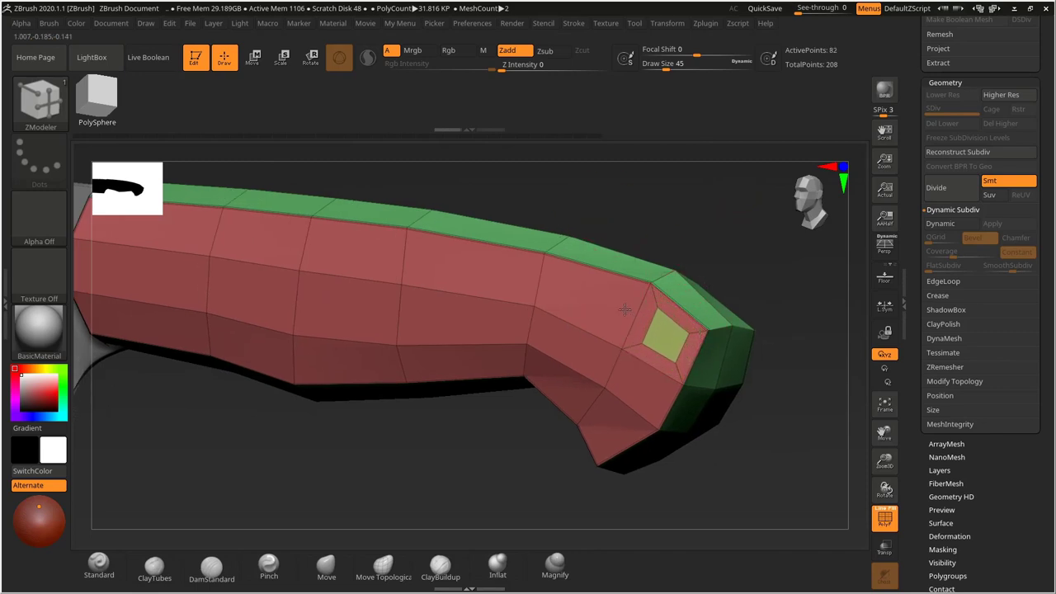
Move the corner points of the inset polygon with the Move brush at draw size 23 to make it squarer.
mouse_move(754, 262)
shift+right_down()
mouse_move(632, 321)
mouse_move(671, 275)
mouse_move(618, 264)
mouse_move(707, 259)
mouse_move(615, 318)
shift+right_up()
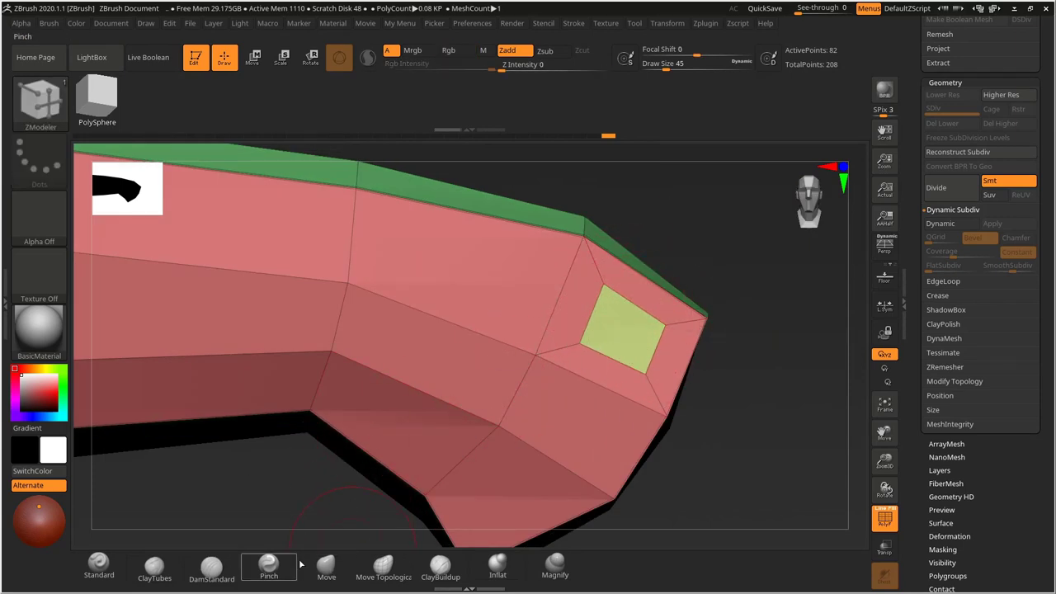
click(326, 566)
key(s)
drag(599, 251, 592, 252)
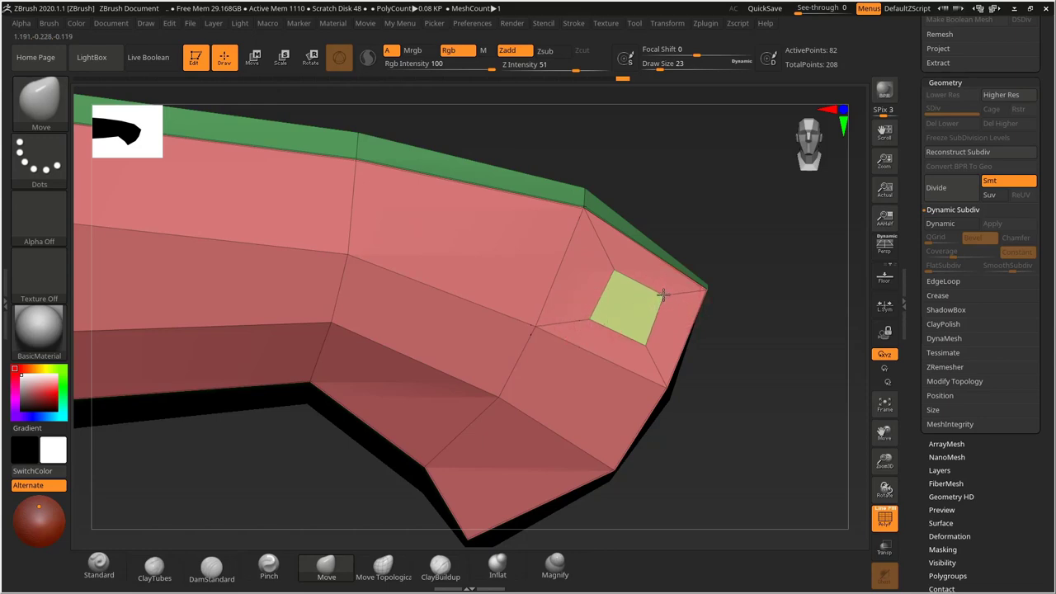
ctrl+right_drag(684, 354, 649, 297)
mouse_move(649, 297)
mouse_down()
mouse_move(732, 278)
mouse_move(745, 262)
mouse_move(715, 277)
mouse_move(727, 253)
mouse_move(636, 331)
mouse_up()
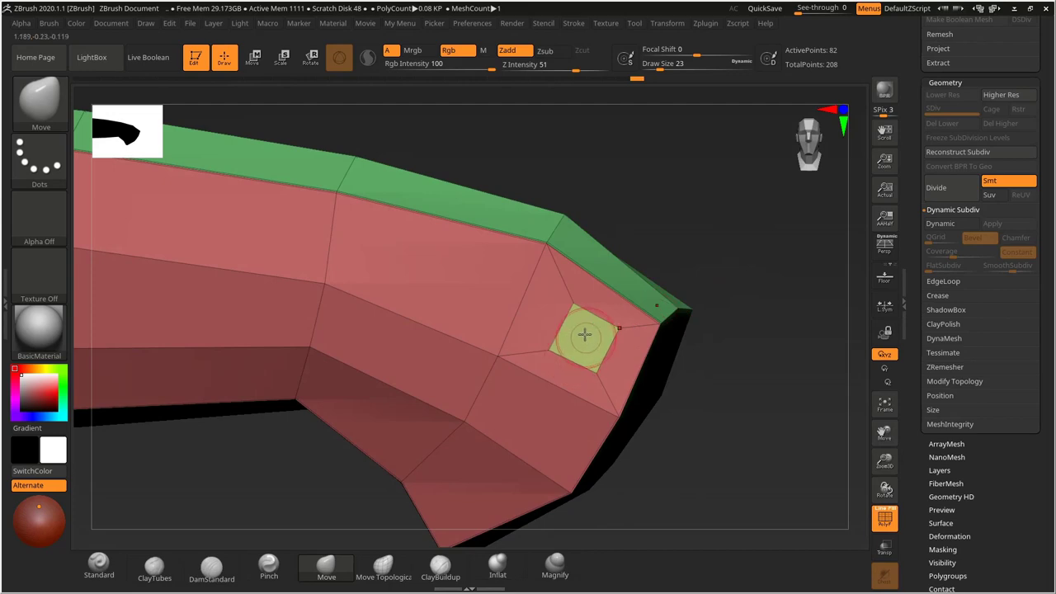
Switch to the ZModeler brush and set its polygon action to QMesh with the A Single Poly target.
drag(731, 252, 876, 369)
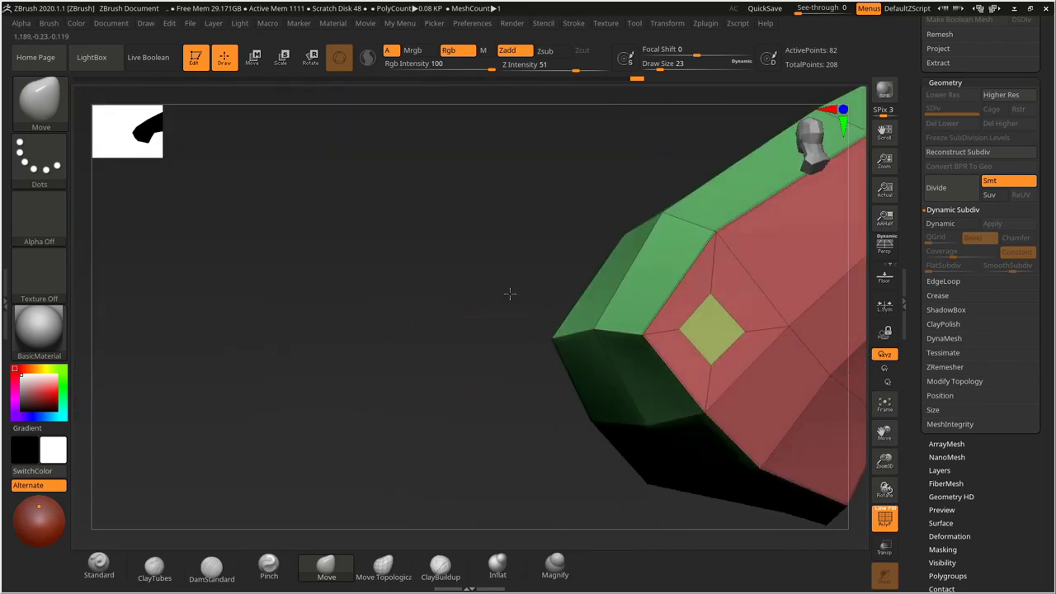
drag(510, 293, 702, 219)
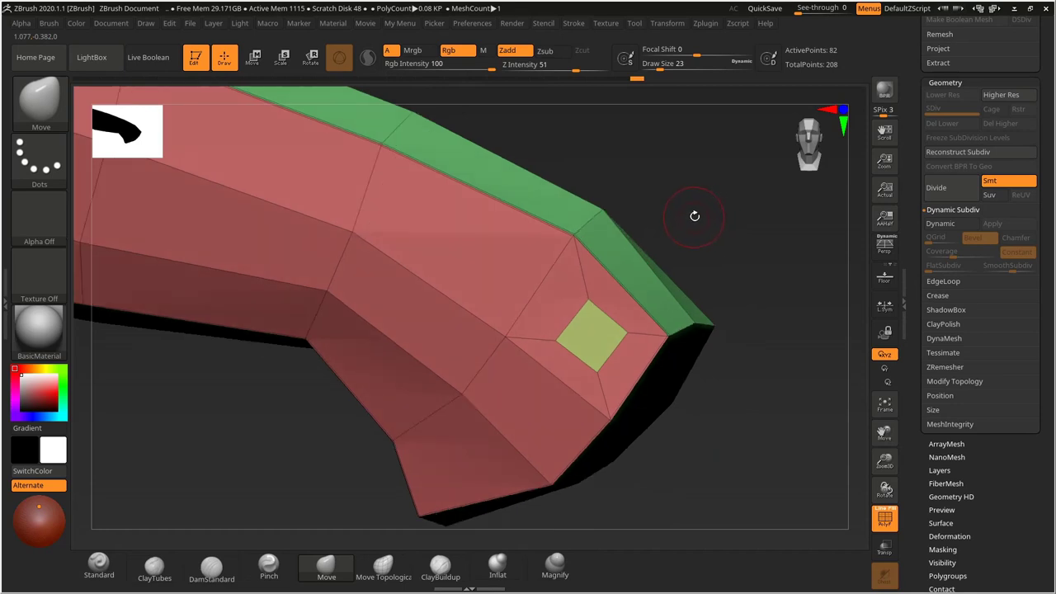
drag(716, 223, 712, 207)
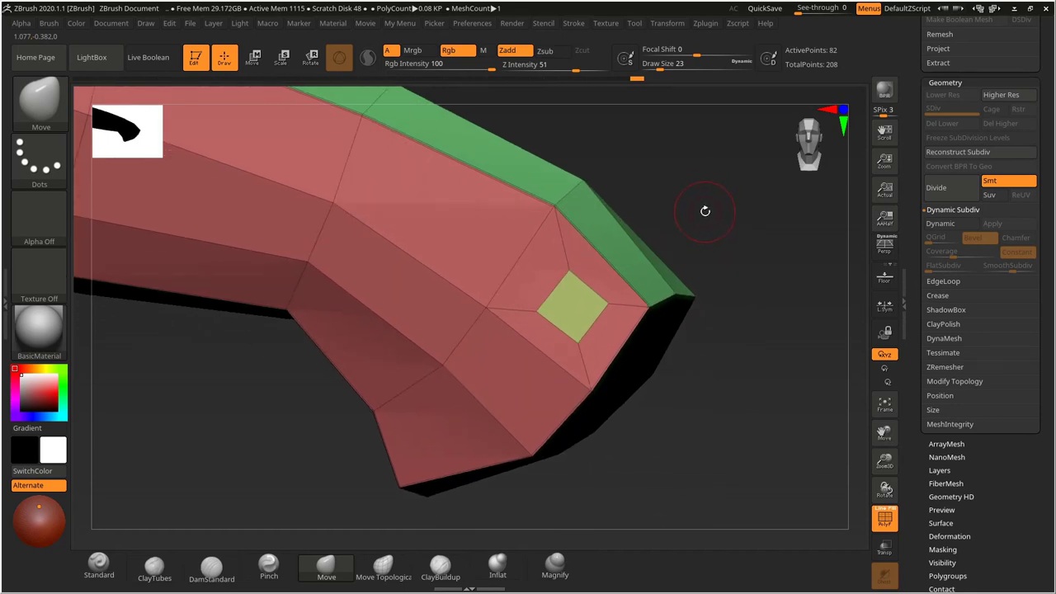
click(70, 114)
click(168, 140)
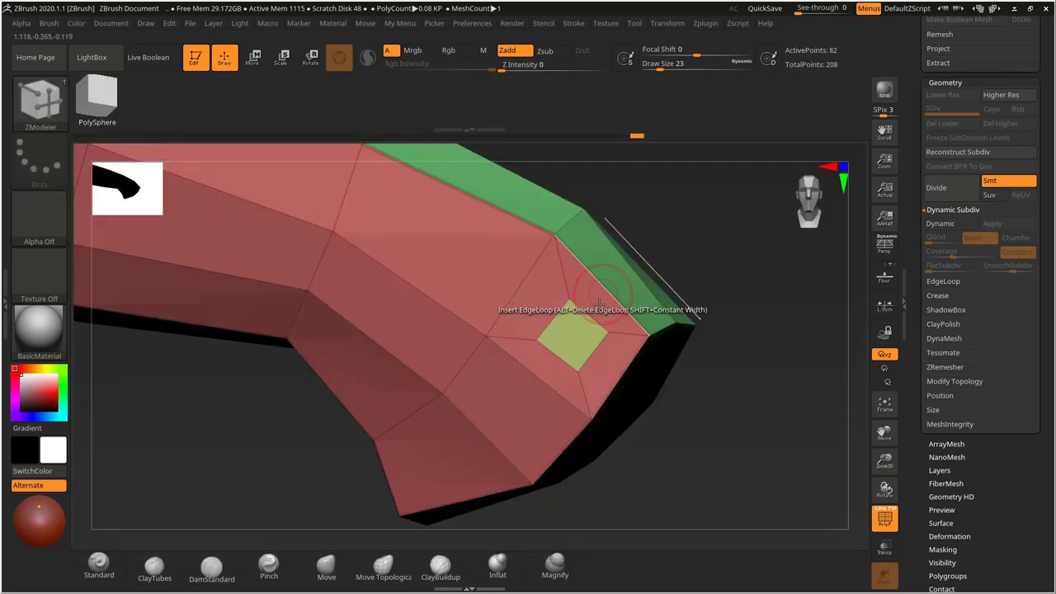
click(571, 338)
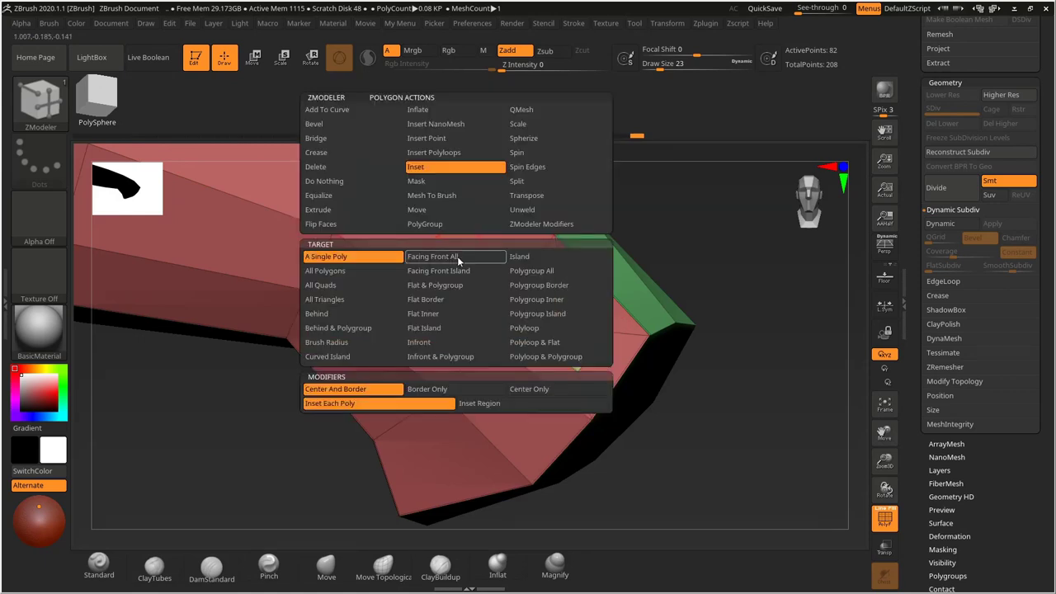
right_click(461, 258)
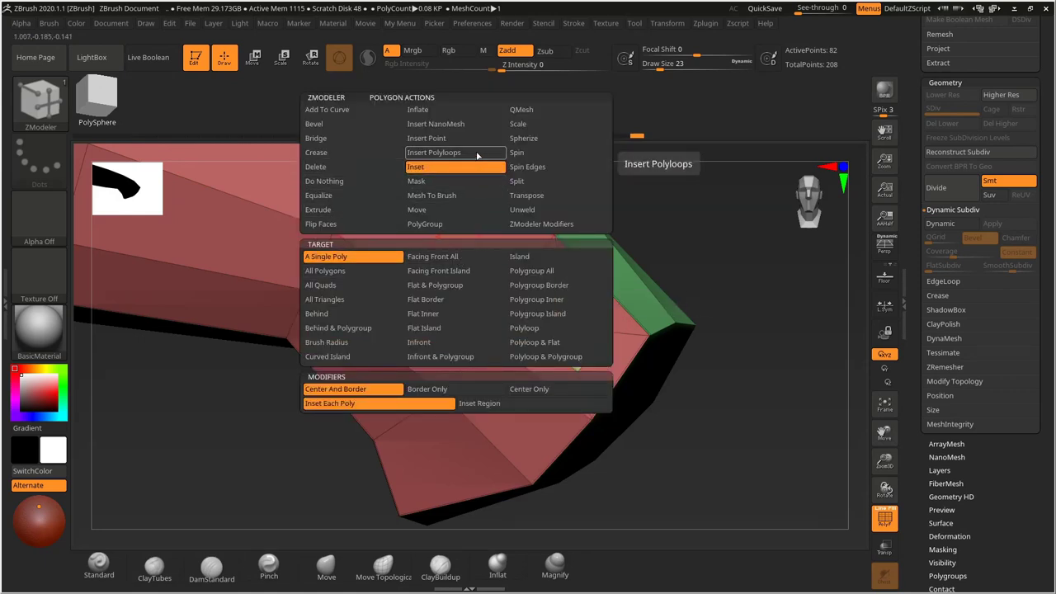
click(525, 113)
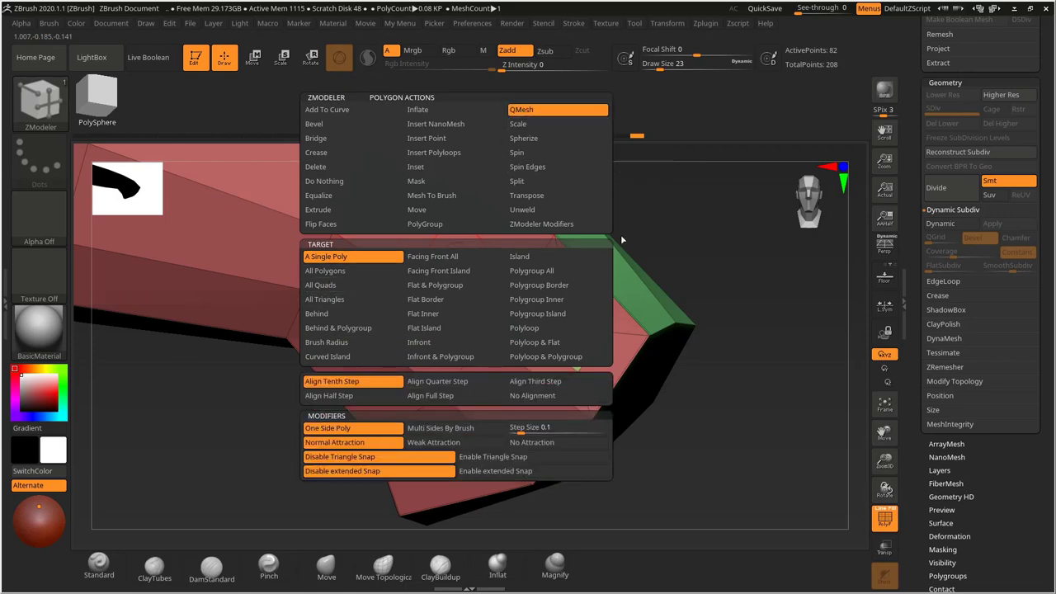
Try to push the inset polygon into the handle's butt end with QMesh, undoing each attempt.
drag(683, 246, 685, 295)
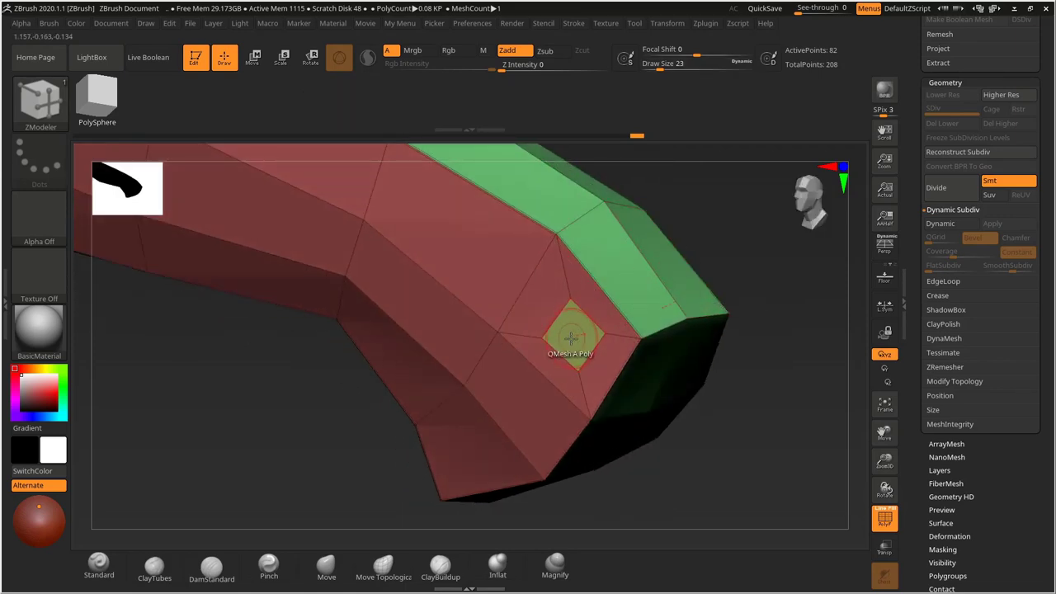
drag(559, 337, 583, 349)
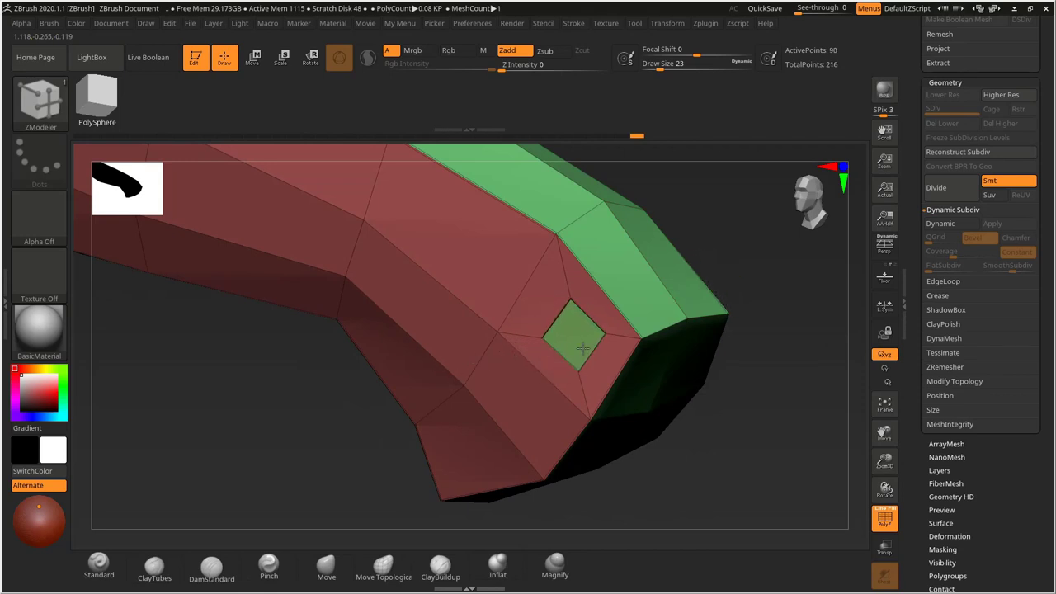
drag(747, 330, 1055, 286)
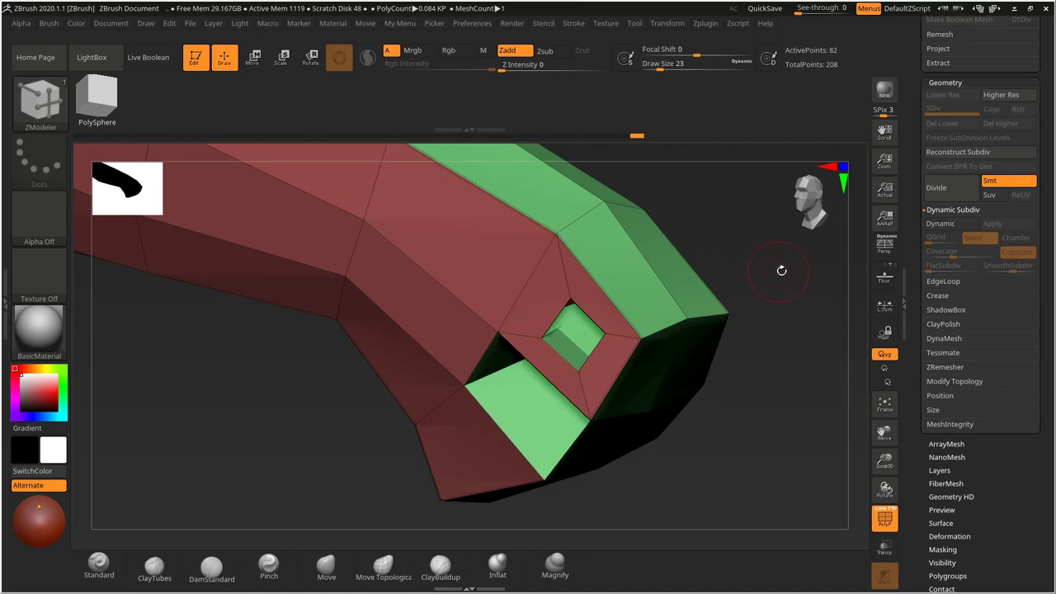
drag(782, 271, 756, 266)
key(ctrl+z)
drag(578, 333, 658, 354)
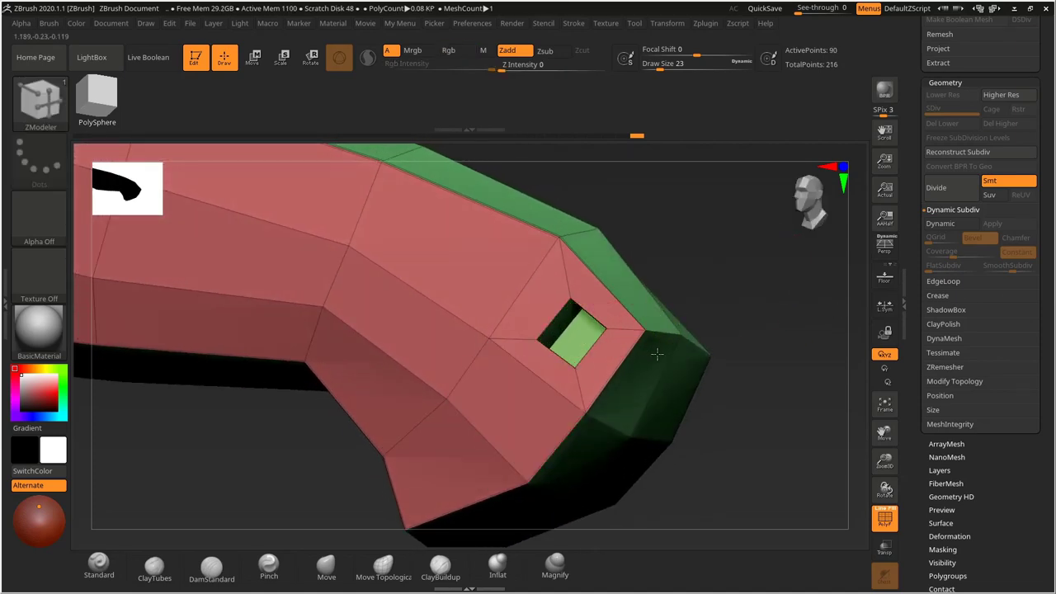
drag(718, 384, 696, 306)
key(ctrl+z)
drag(540, 318, 559, 367)
drag(735, 275, 643, 342)
drag(716, 221, 642, 262)
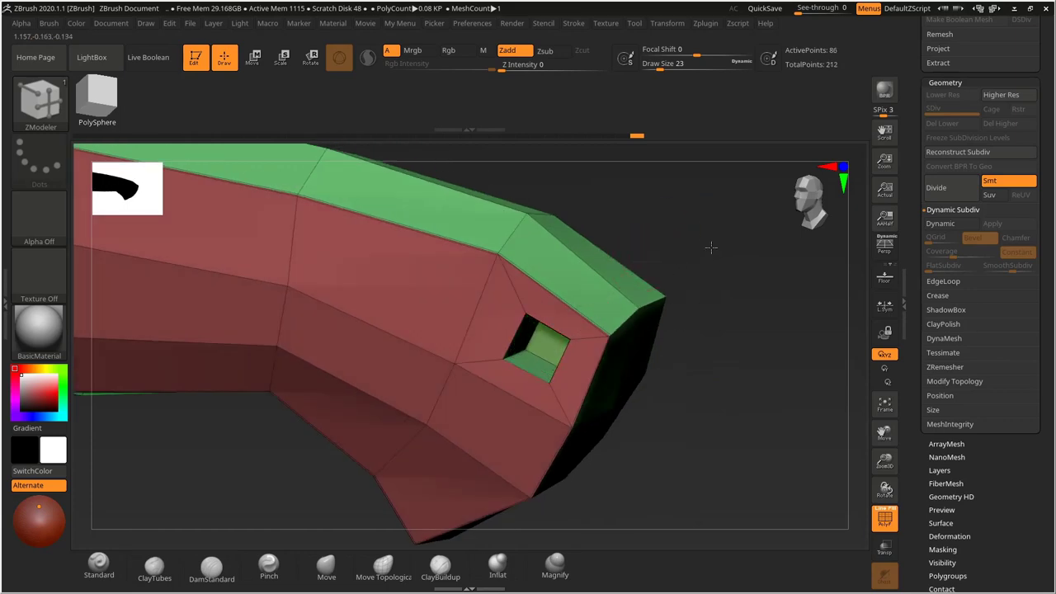
key(ctrl+z)
Push the inset polygon through the handle's full thickness with QMesh to open a square hole at the butt end.
drag(698, 245, 648, 267)
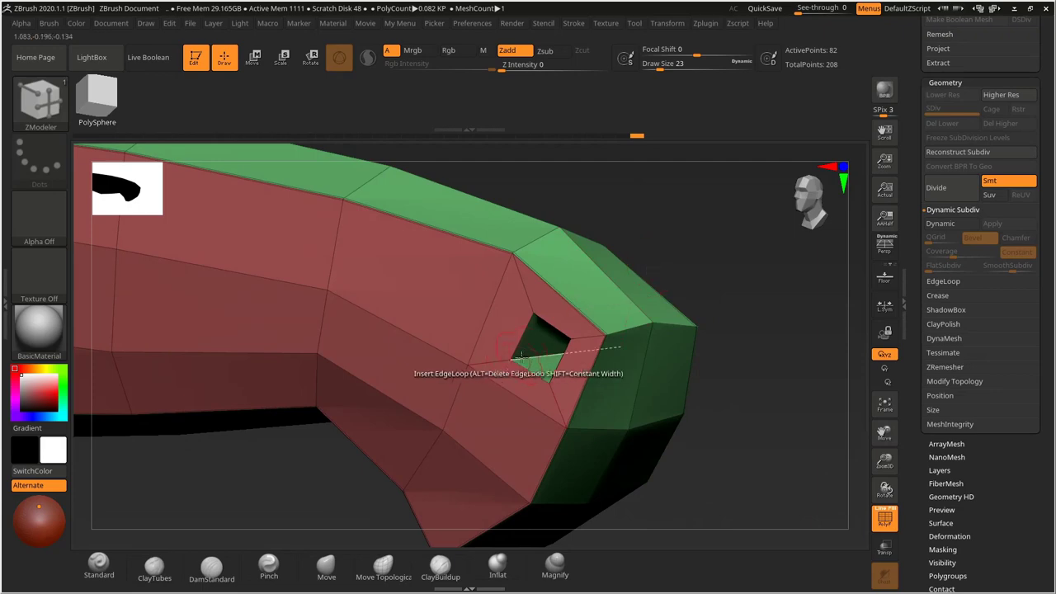
drag(710, 296, 685, 318)
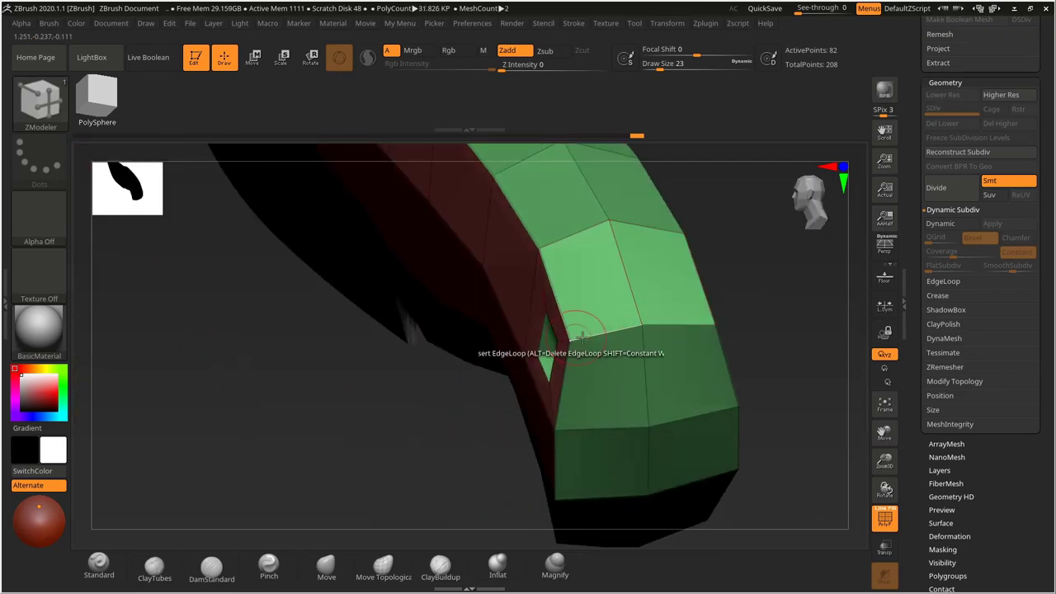
drag(761, 302, 551, 346)
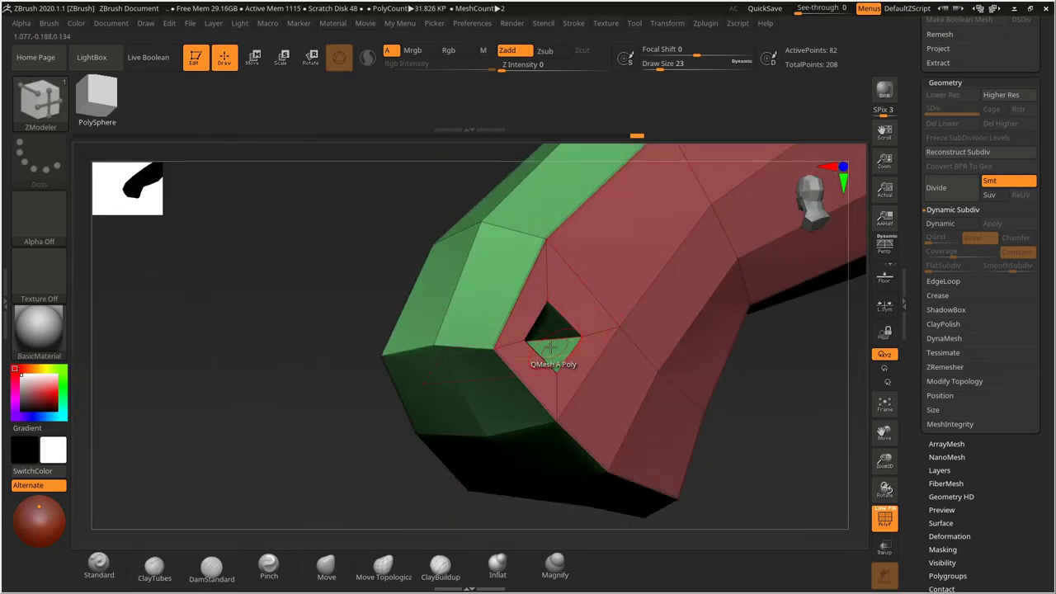
drag(392, 432, 544, 300)
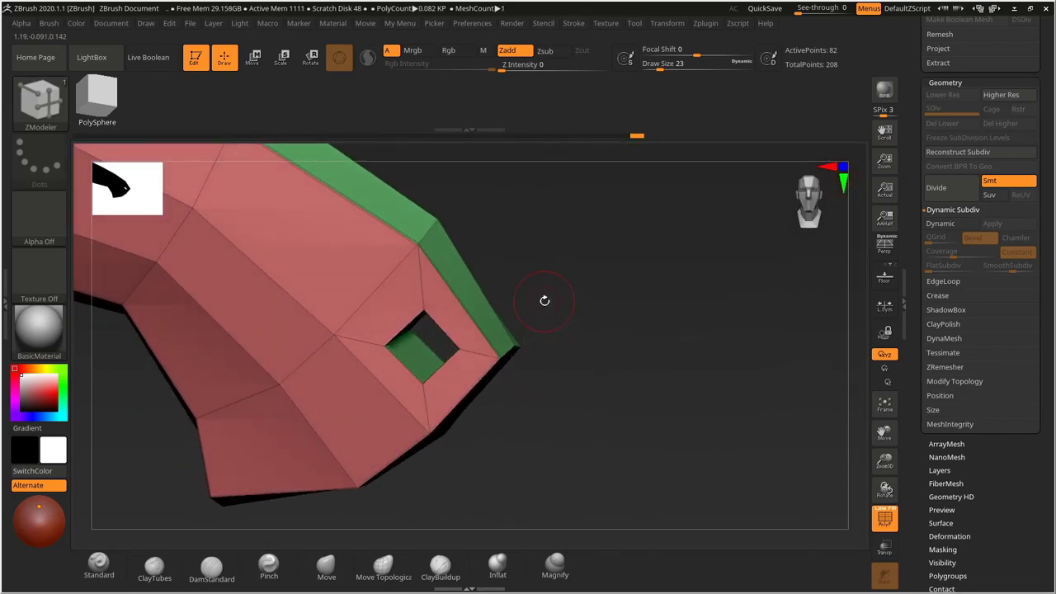
drag(598, 334, 745, 290)
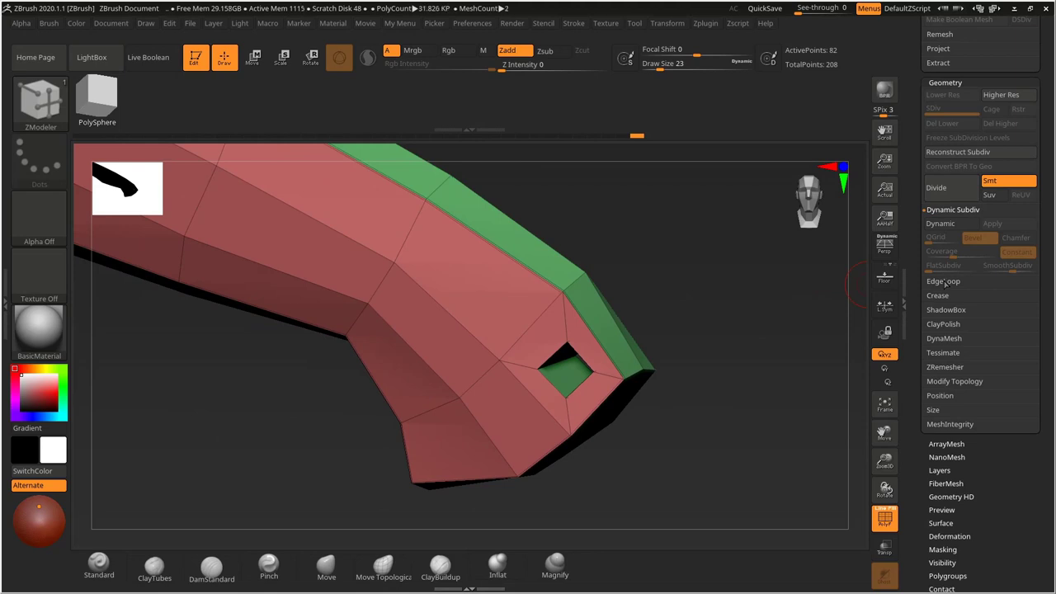
Preview the handle with Dynamic Subdiv turned on and examine the smoothed hole up close.
click(943, 225)
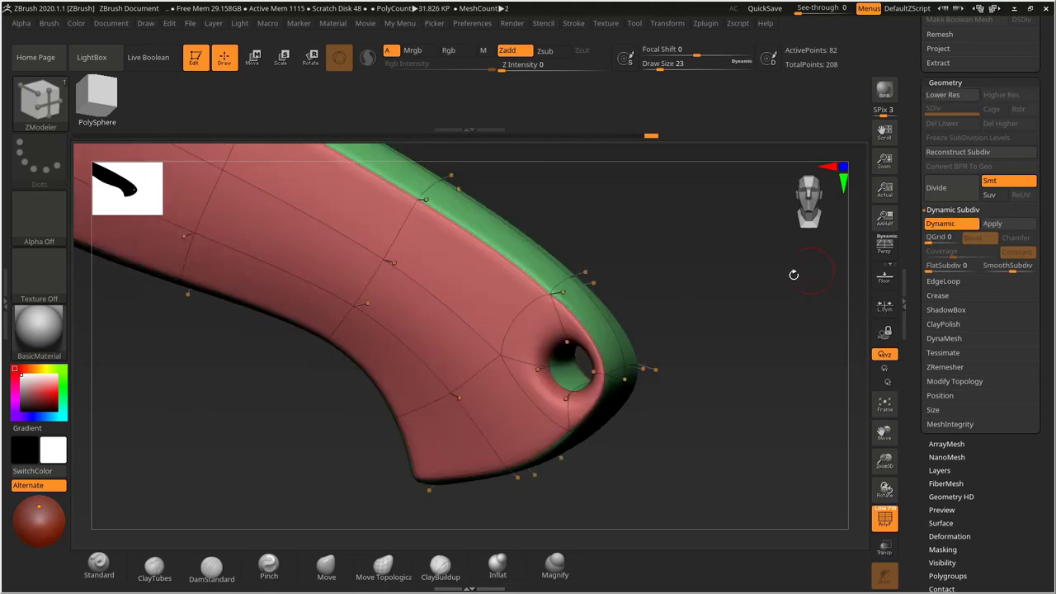
drag(794, 274, 684, 330)
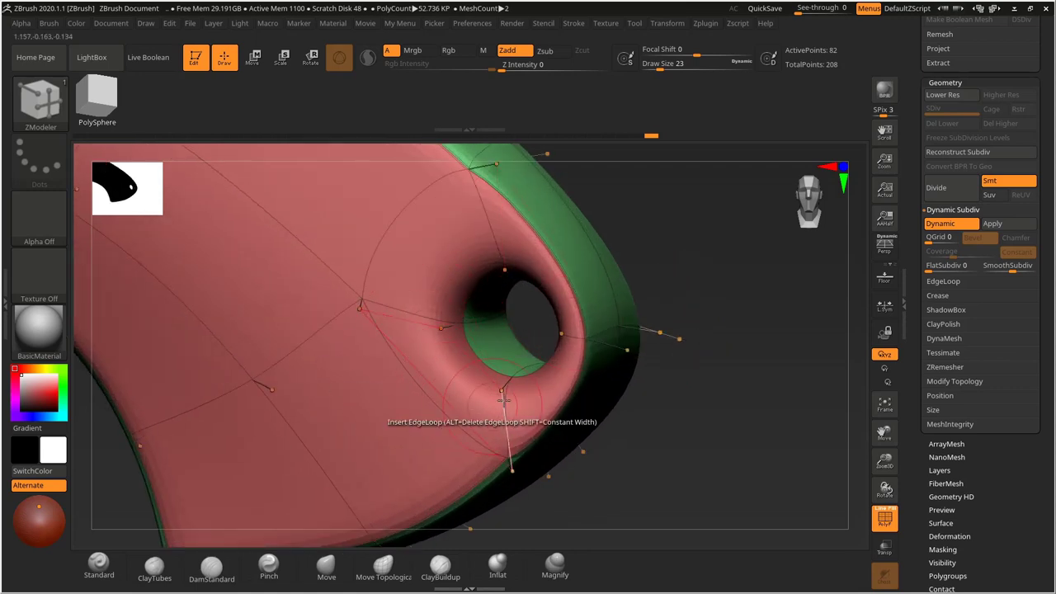
drag(704, 252, 735, 252)
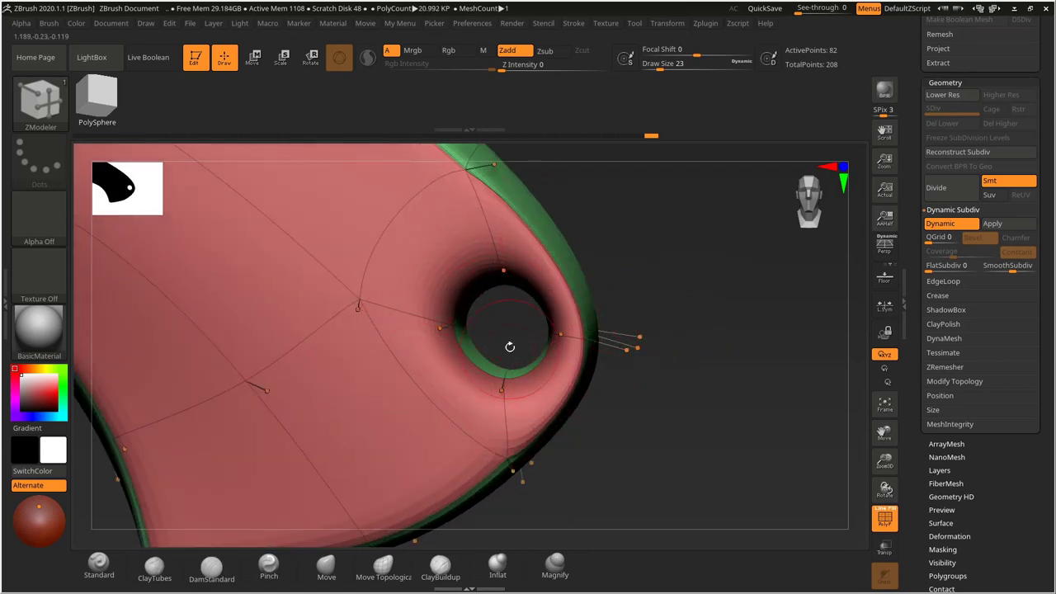
alt+drag(695, 269, 727, 258)
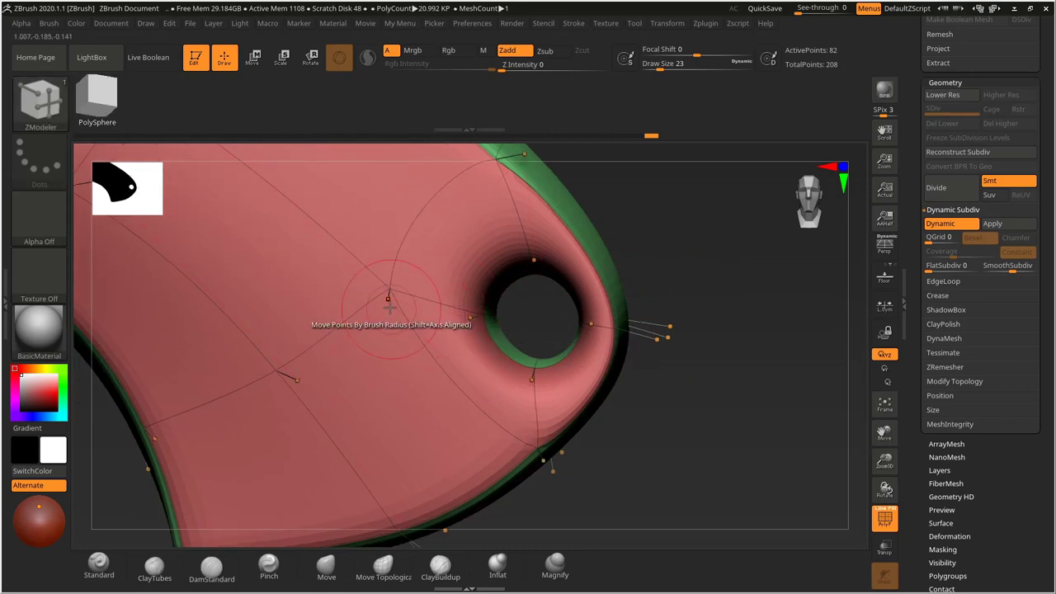
With Dynamic Subdiv off, crease the edges around the hole's opening using the ZModeler Crease edge action.
key(space)
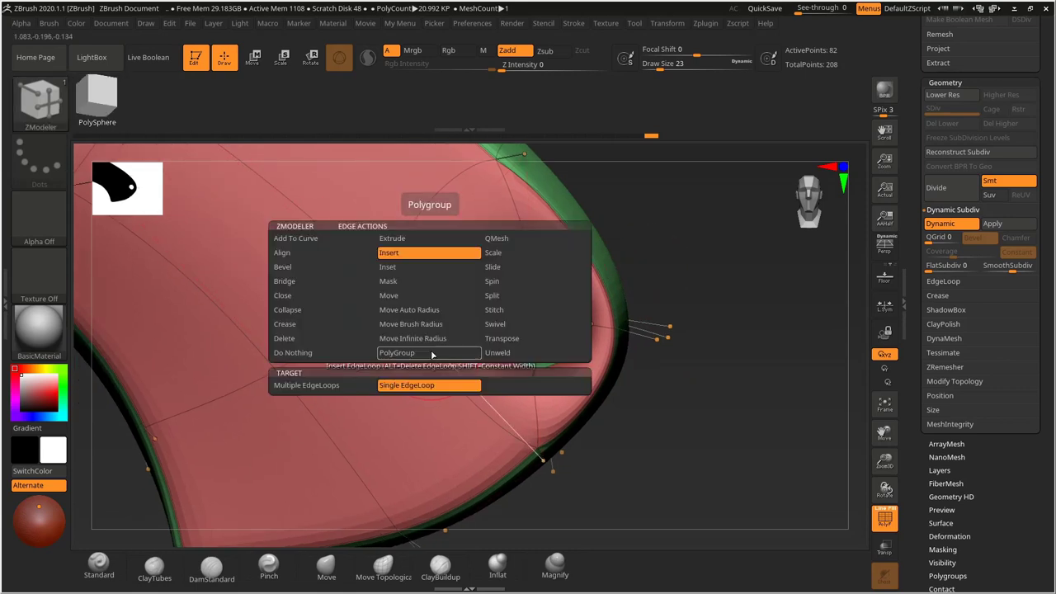
click(299, 324)
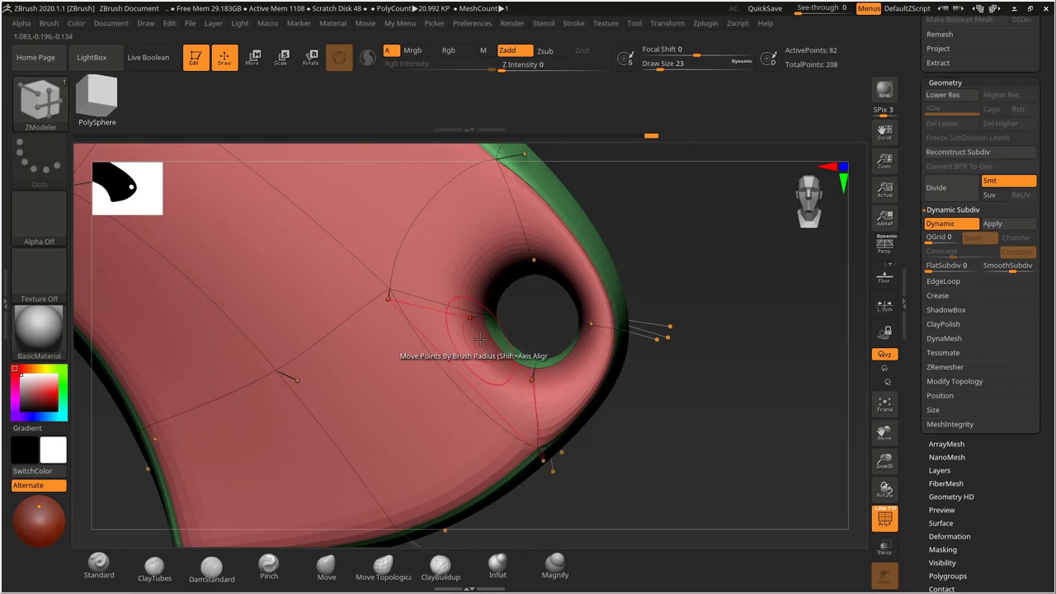
click(942, 224)
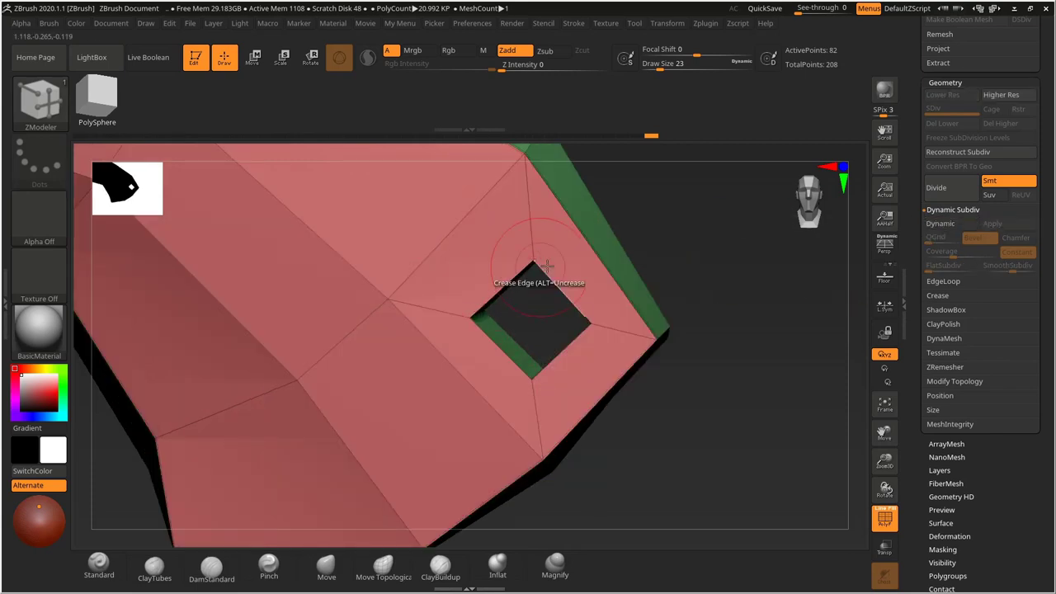
drag(659, 222, 554, 306)
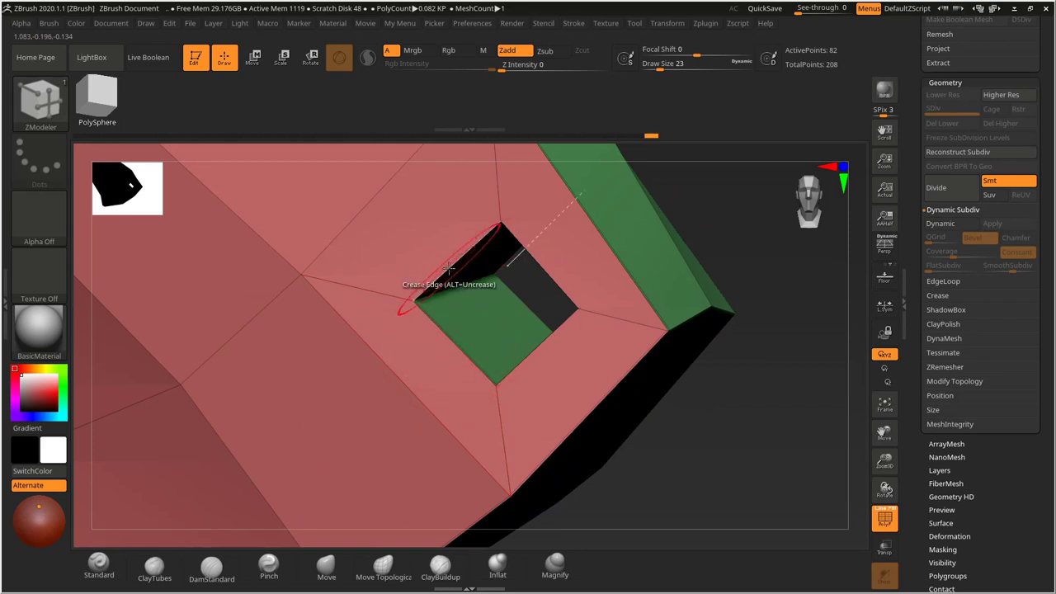
drag(742, 196, 652, 272)
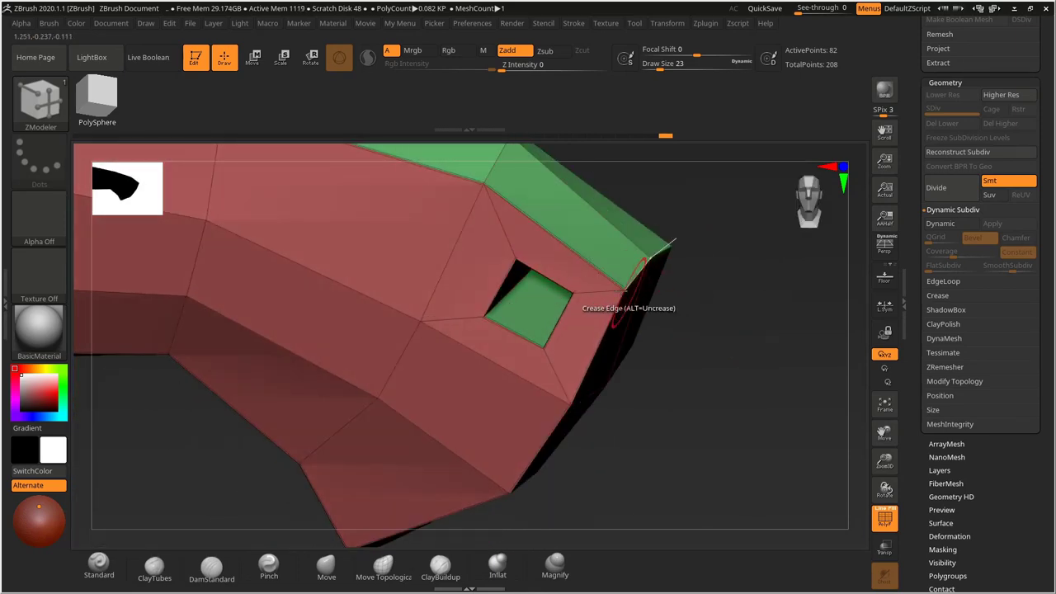
drag(767, 281, 723, 315)
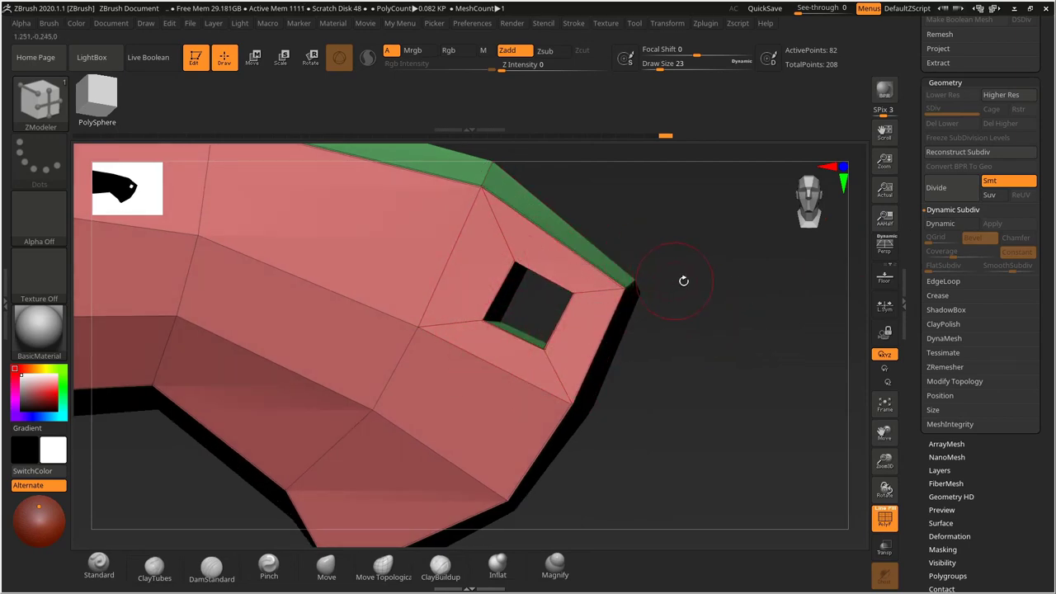
drag(682, 280, 679, 289)
drag(755, 302, 826, 278)
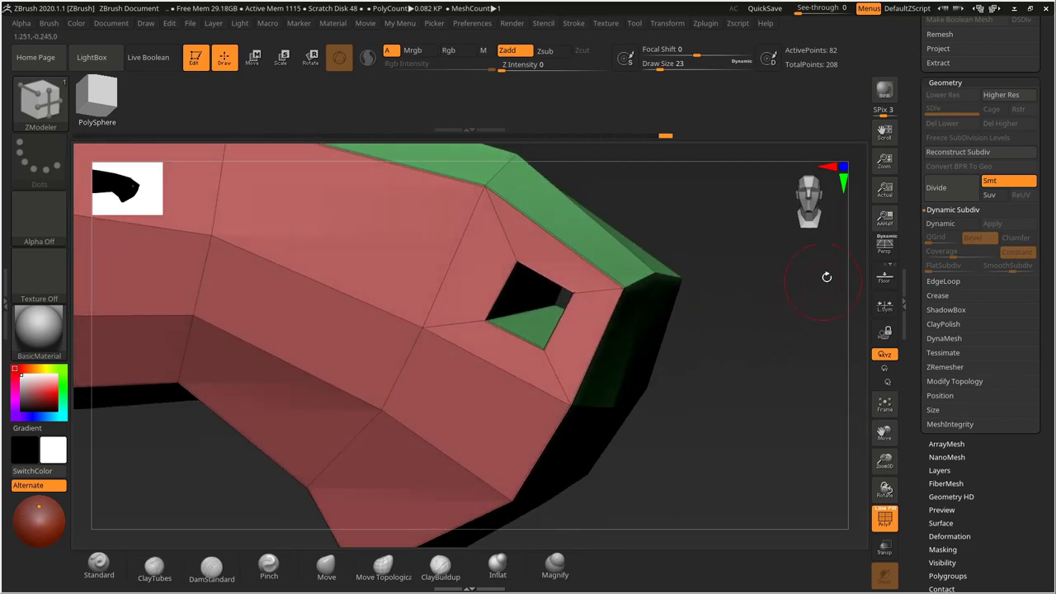
Turn Dynamic Subdiv back on and crease the remaining soft edge of the hole's rim, undoing any accidental QMesh.
click(941, 225)
mouse_move(736, 308)
mouse_down()
mouse_move(750, 278)
mouse_move(722, 302)
mouse_move(705, 298)
mouse_up()
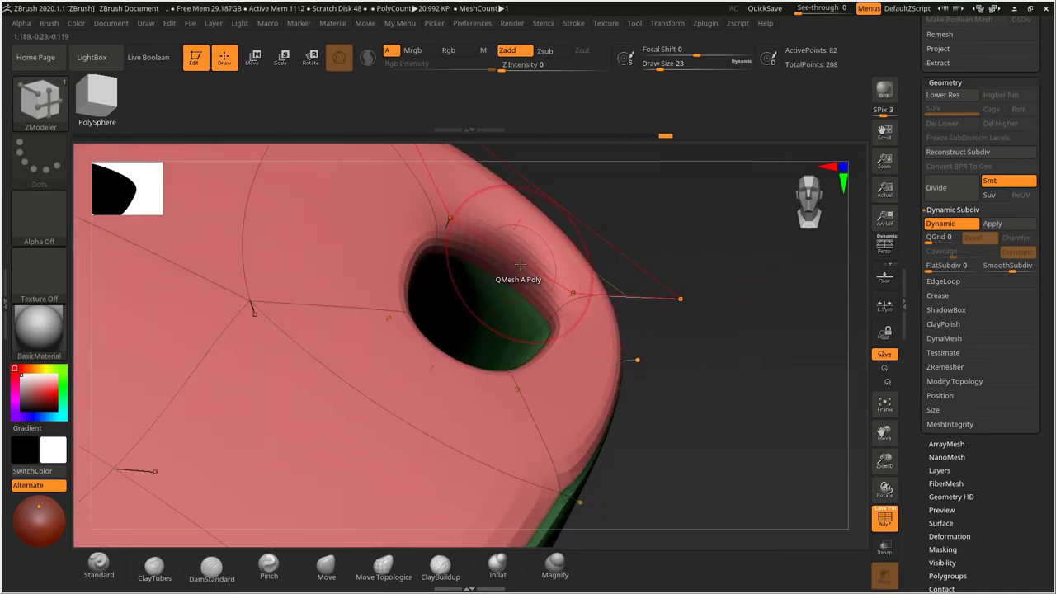
drag(615, 218, 587, 232)
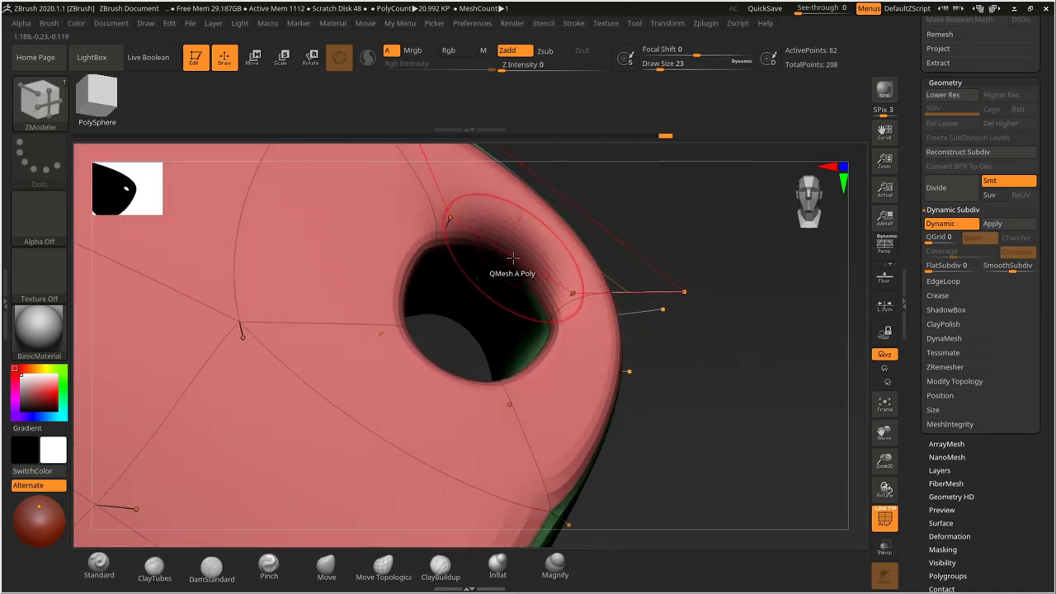
drag(513, 258, 648, 256)
key(ctrl+z)
drag(651, 215, 671, 250)
drag(676, 292, 701, 226)
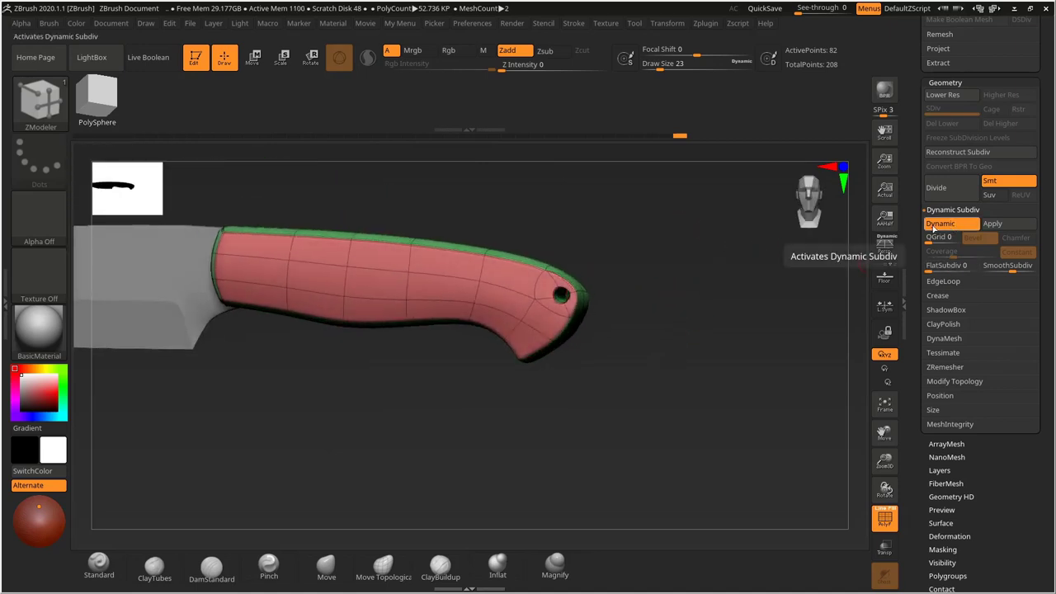
Hide the polyframe and inspect the smoothed hole from both sides of the handle.
click(884, 520)
drag(733, 388, 418, 377)
drag(335, 336, 328, 342)
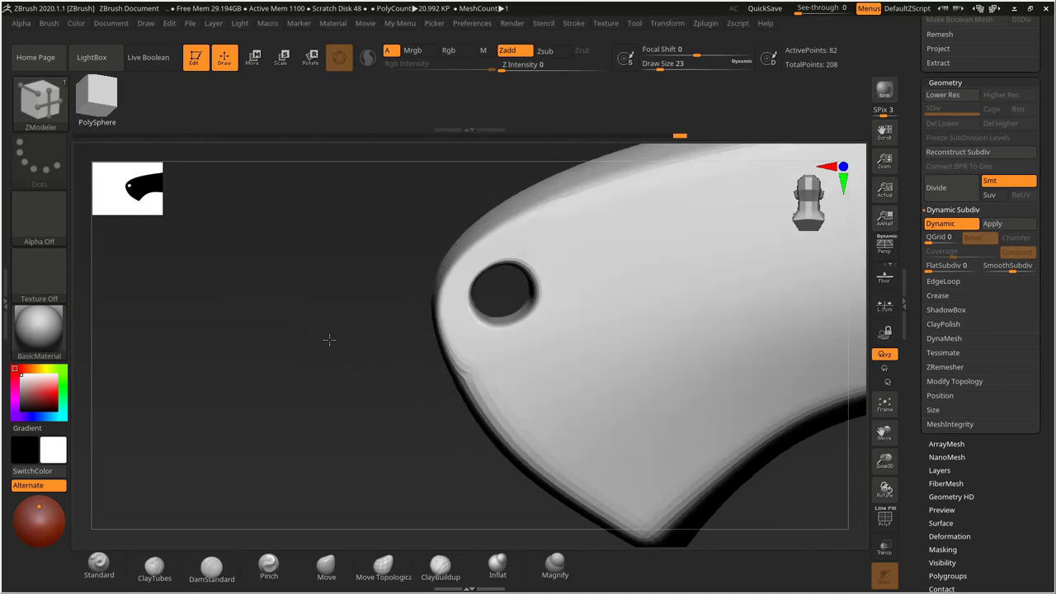
drag(500, 284, 558, 304)
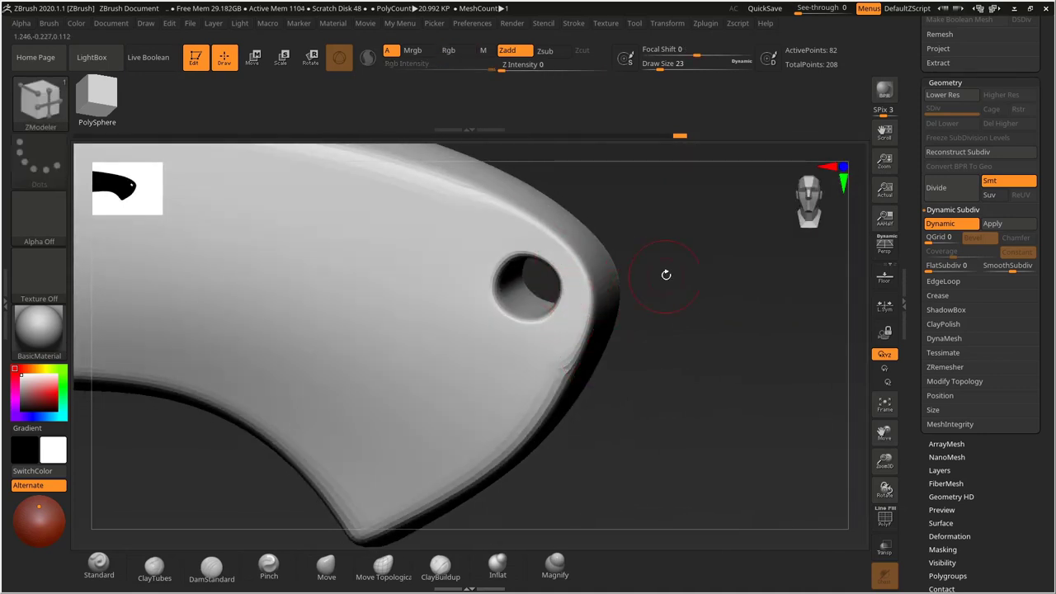
Use the Move brush at draw size 31 to nudge the rim of the handle's hole into a rounder shape.
click(326, 564)
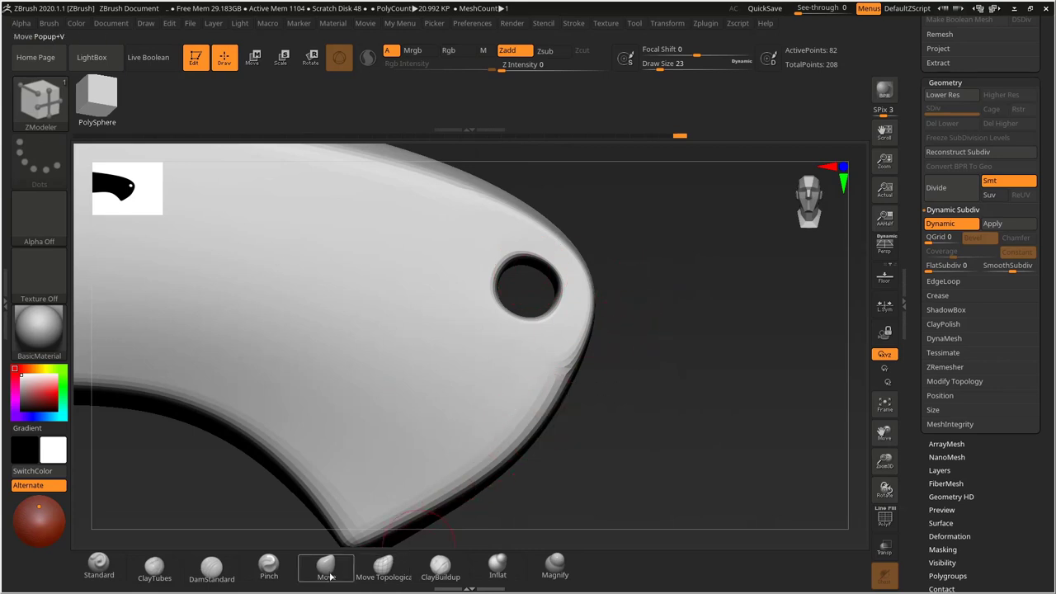
key(s)
drag(549, 287, 557, 288)
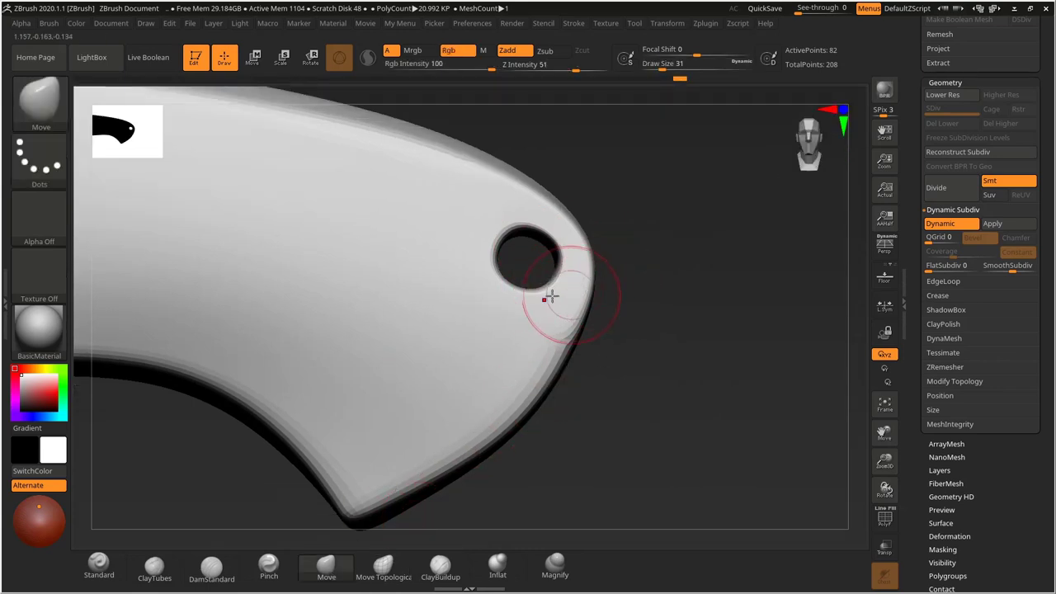
drag(641, 272, 641, 273)
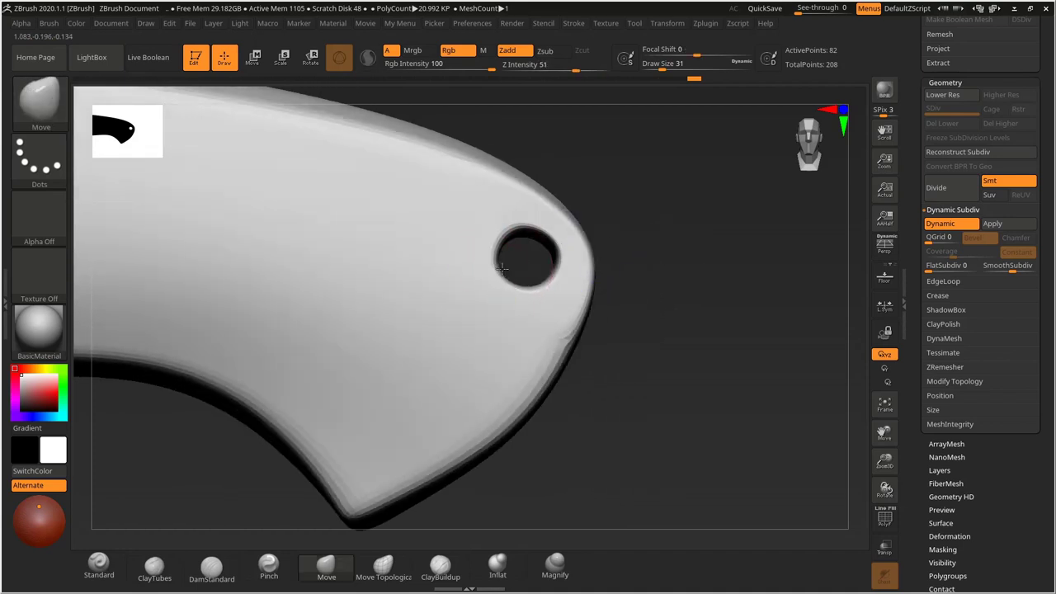
mouse_move(612, 261)
ctrl+right_down()
mouse_move(569, 240)
mouse_move(610, 248)
mouse_move(575, 262)
mouse_move(604, 263)
ctrl+right_up()
drag(603, 263, 573, 229)
Fill the handle with BasicMaterial and a dark brown (RGB 108, 85, 69) through the Mrgb channel.
key(f)
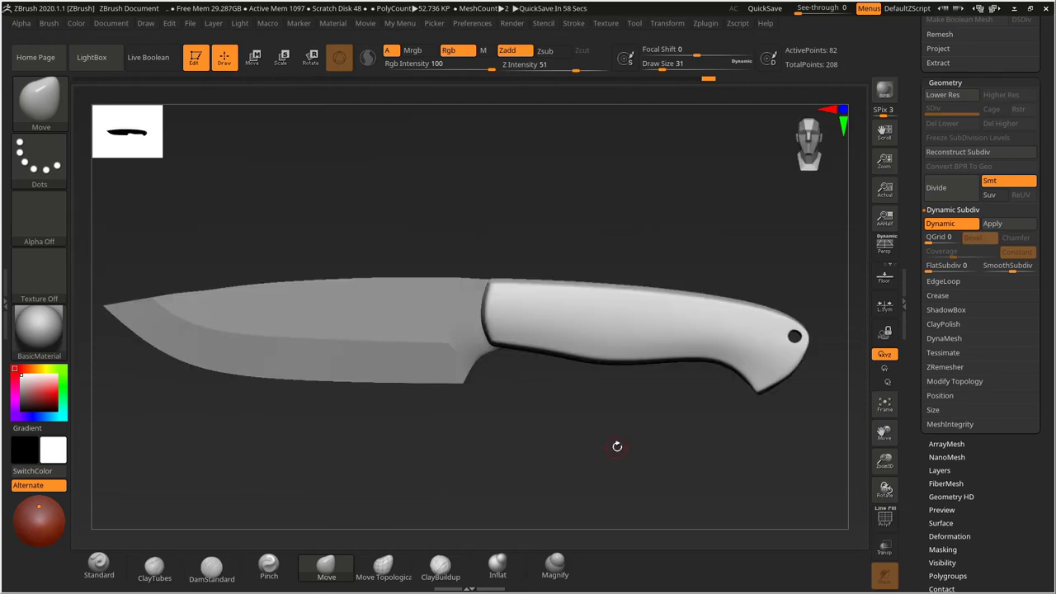
drag(608, 448, 616, 443)
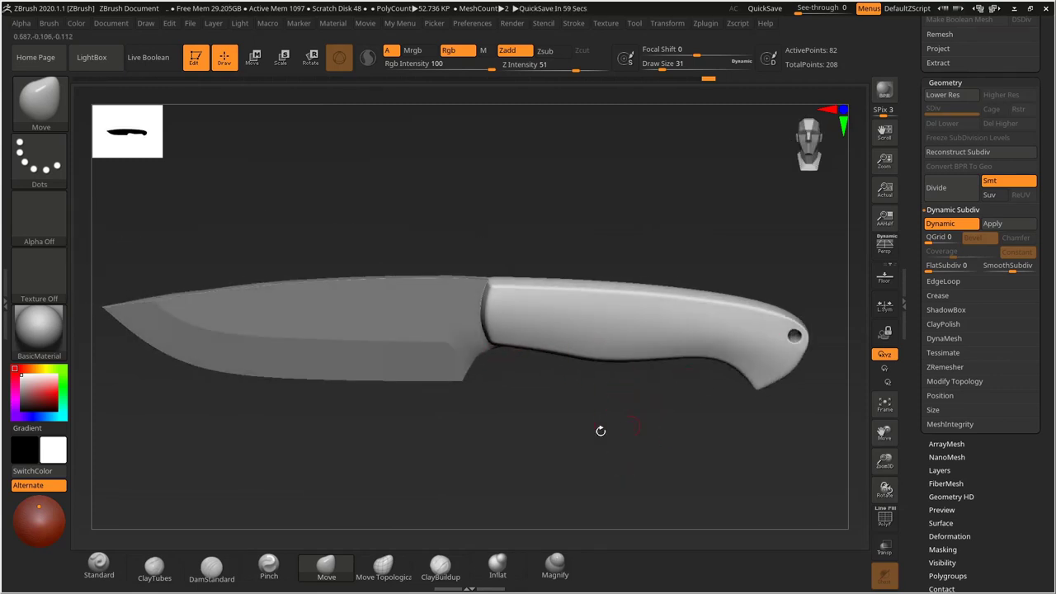
drag(601, 431, 442, 413)
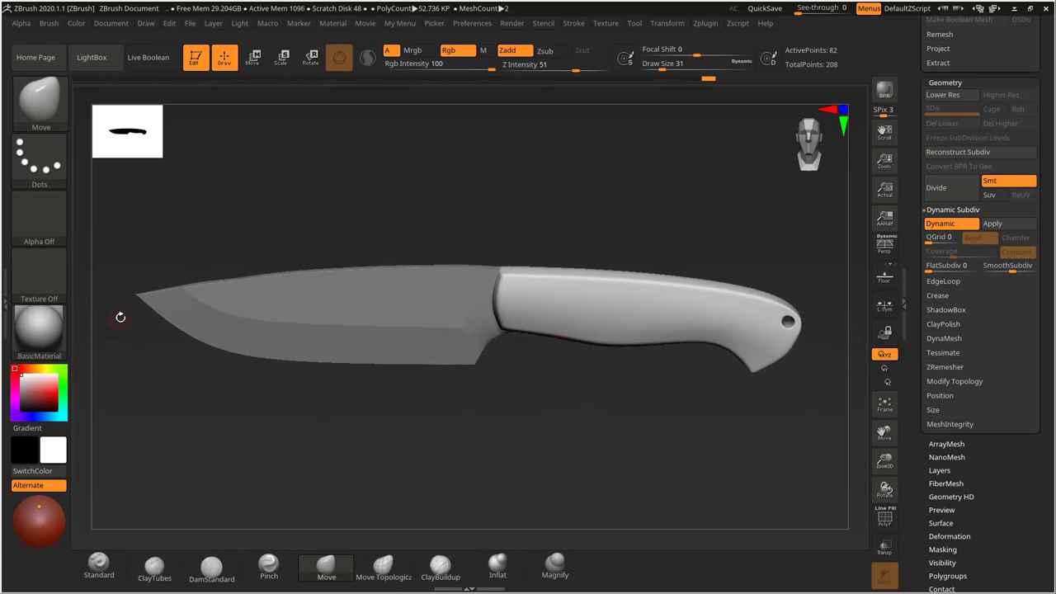
click(41, 335)
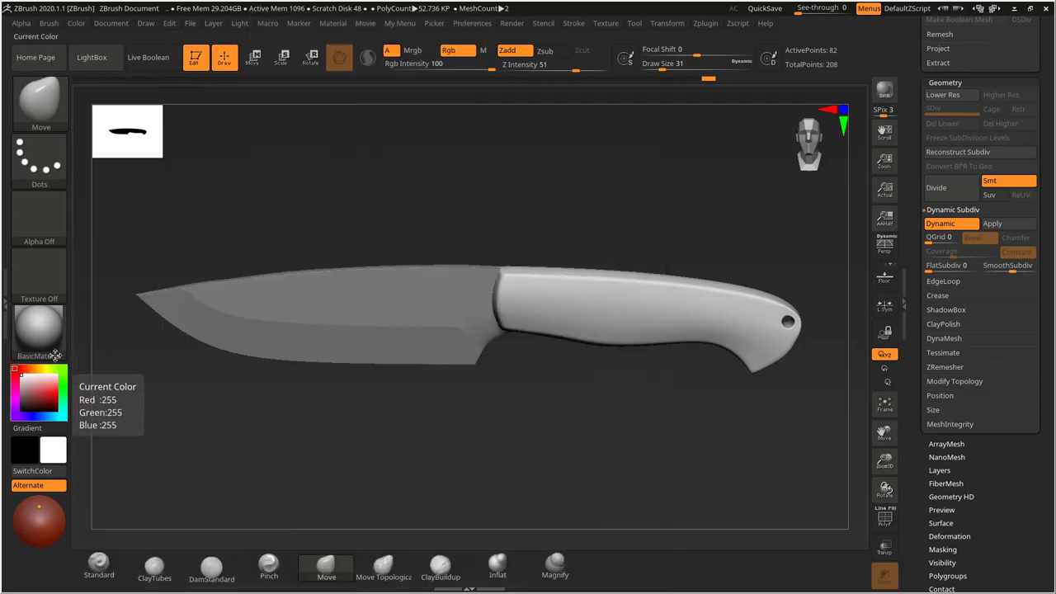
click(28, 390)
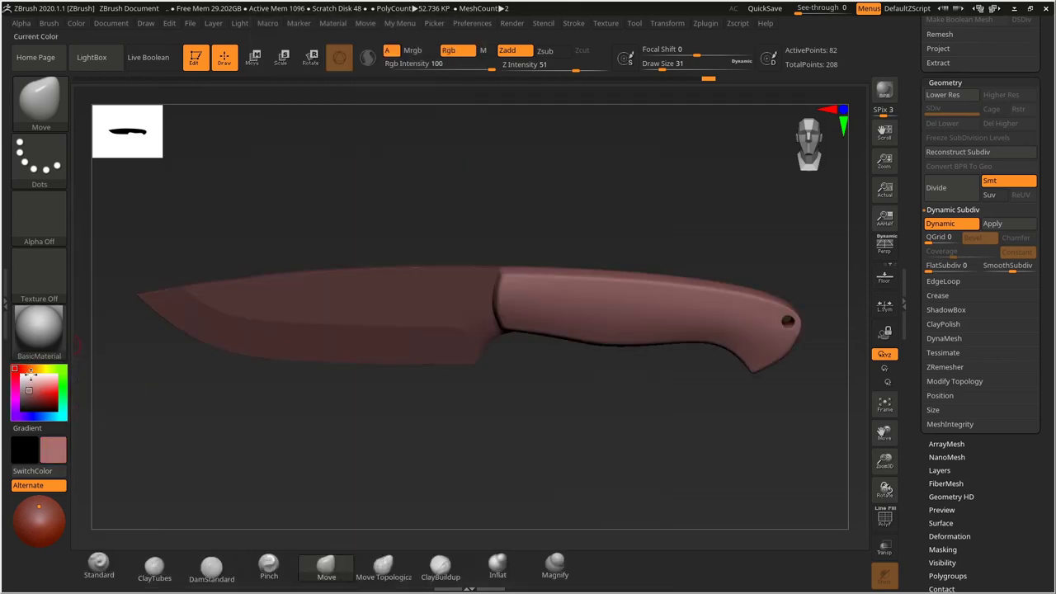
click(29, 368)
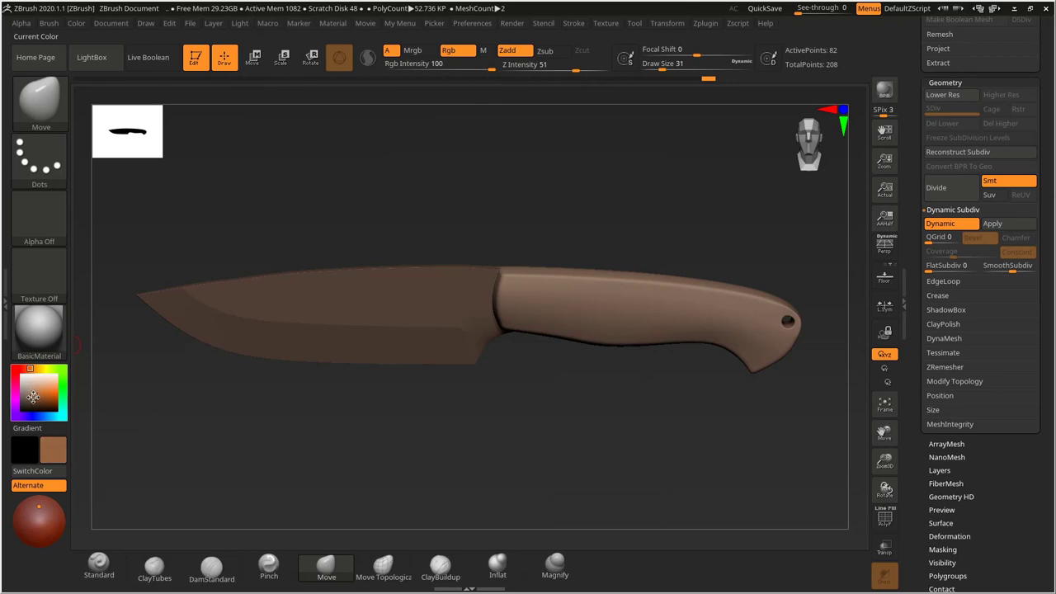
drag(31, 403, 29, 388)
drag(30, 392, 27, 398)
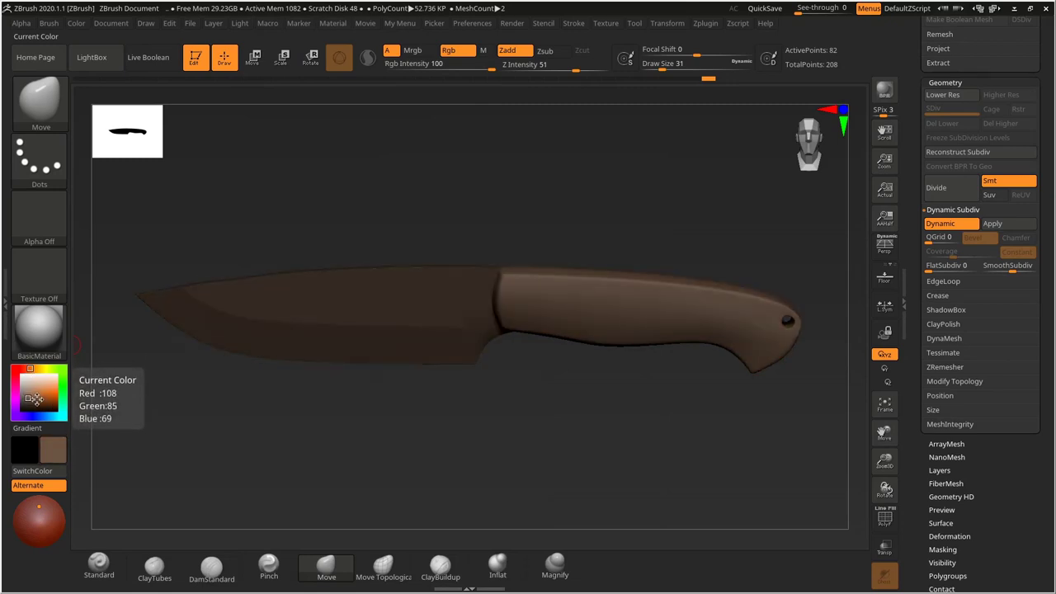
click(413, 50)
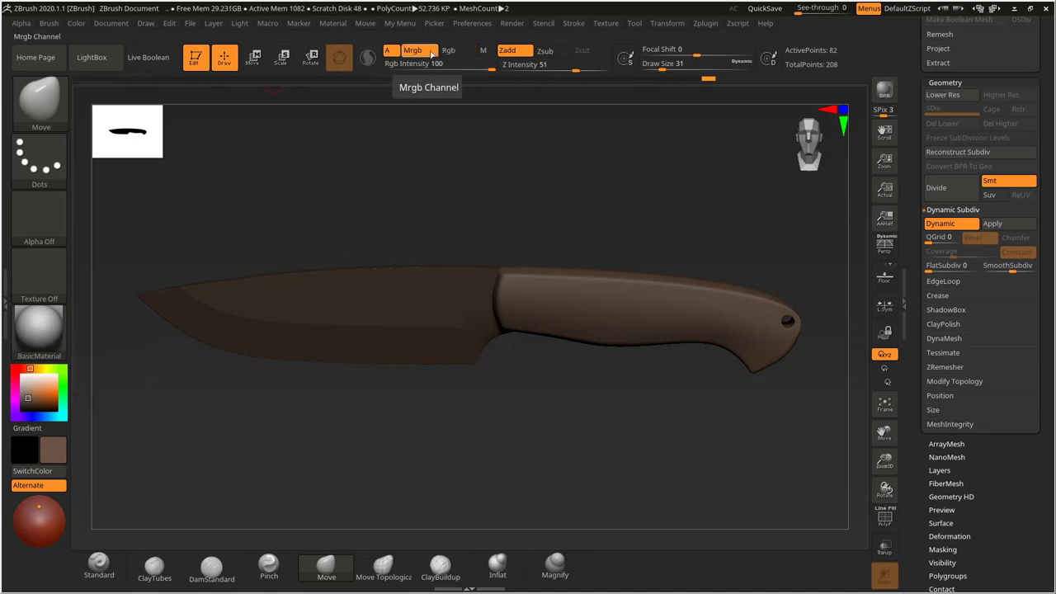
click(78, 24)
click(116, 274)
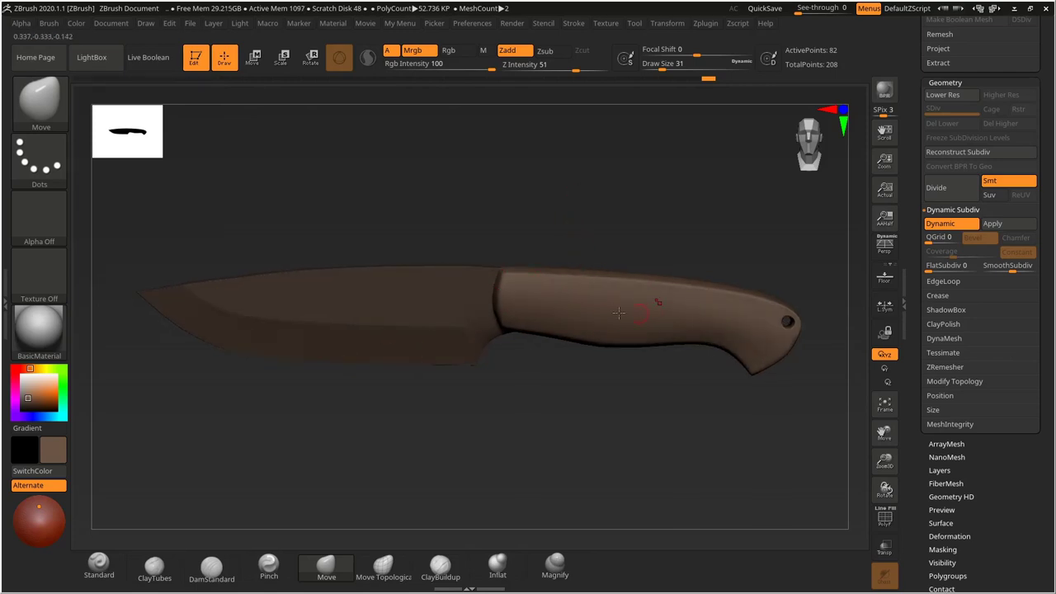
Make the blade the active subtool and fill it with the Metal 01 material and light grey (RGB 196, 196, 196).
alt+click(369, 312)
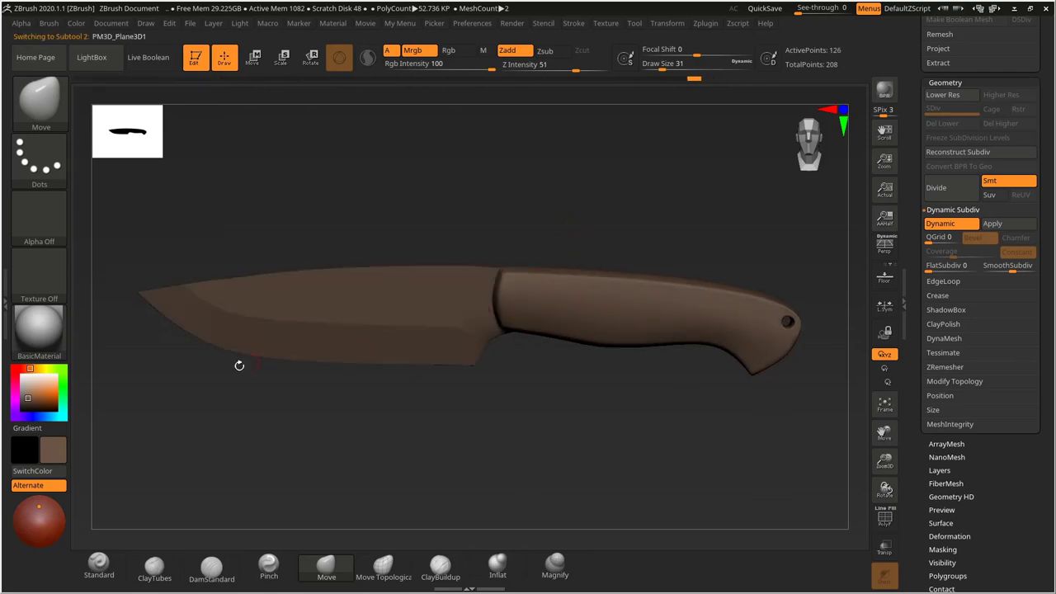
click(51, 333)
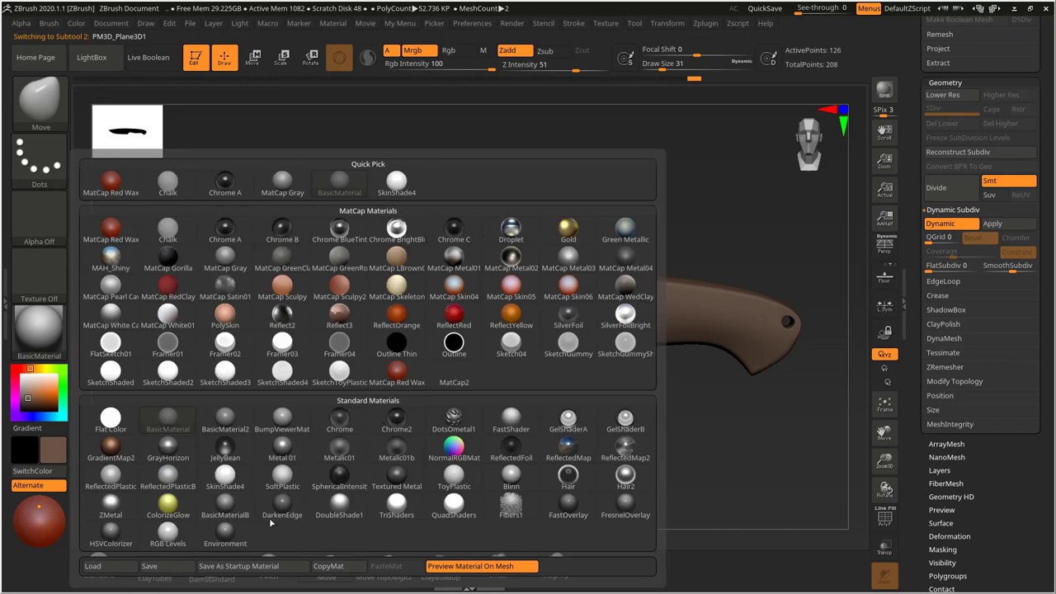
click(287, 448)
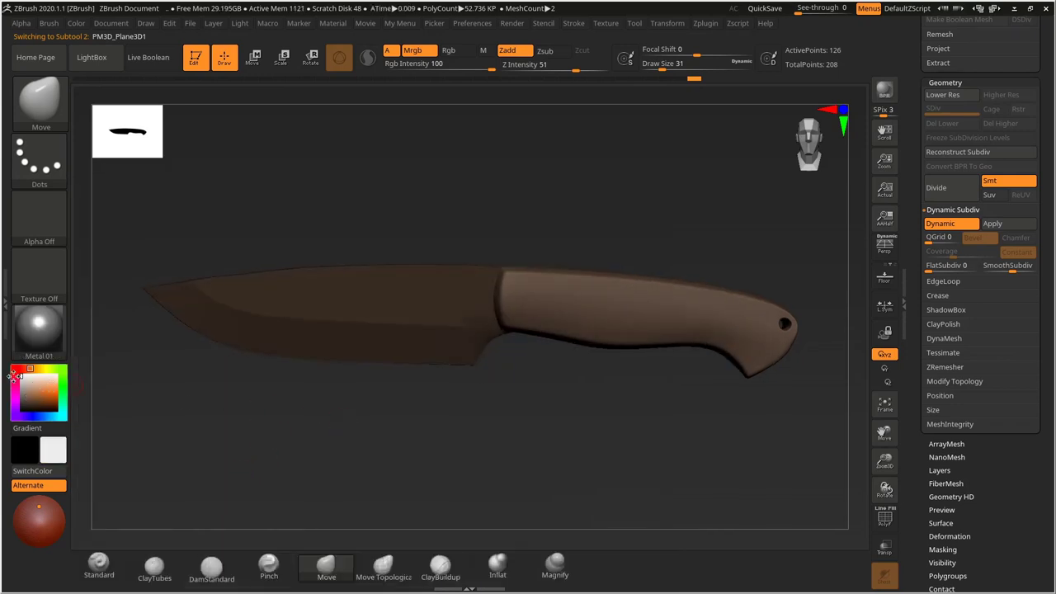
drag(35, 387, 21, 390)
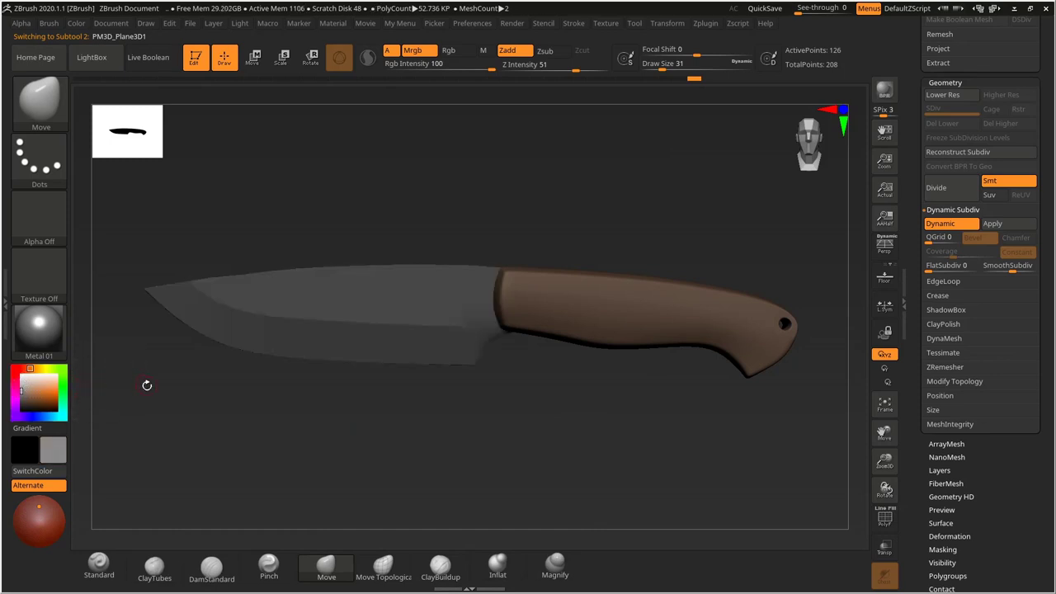
mouse_move(146, 385)
mouse_down()
mouse_move(233, 372)
mouse_move(143, 402)
mouse_up()
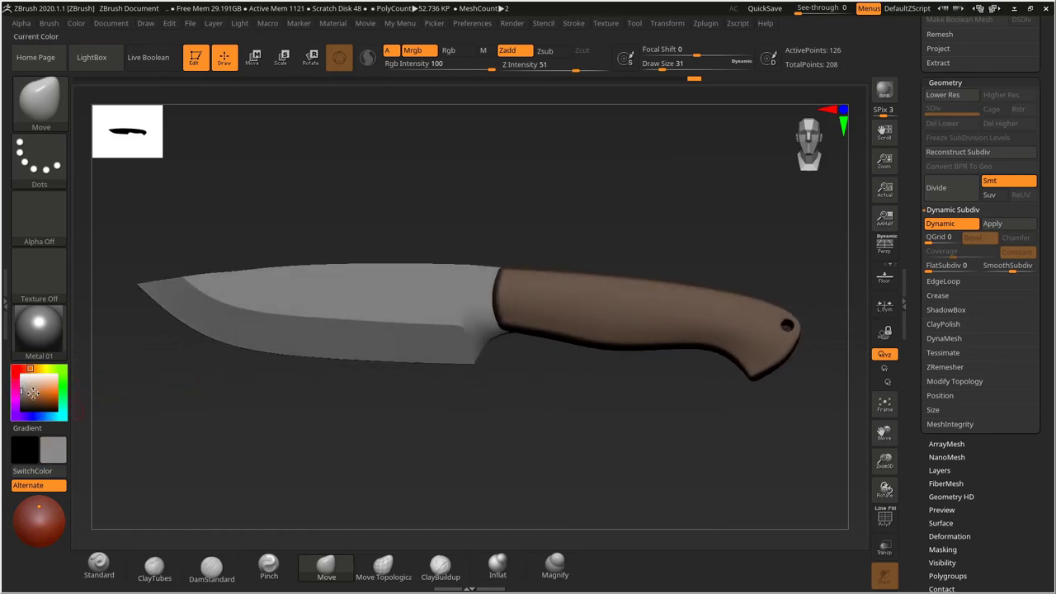
mouse_move(484, 194)
mouse_down()
mouse_move(471, 217)
mouse_move(455, 205)
mouse_move(485, 184)
mouse_move(498, 236)
mouse_move(580, 215)
mouse_move(608, 170)
mouse_move(554, 207)
mouse_move(558, 215)
mouse_move(554, 198)
mouse_move(567, 208)
mouse_up()
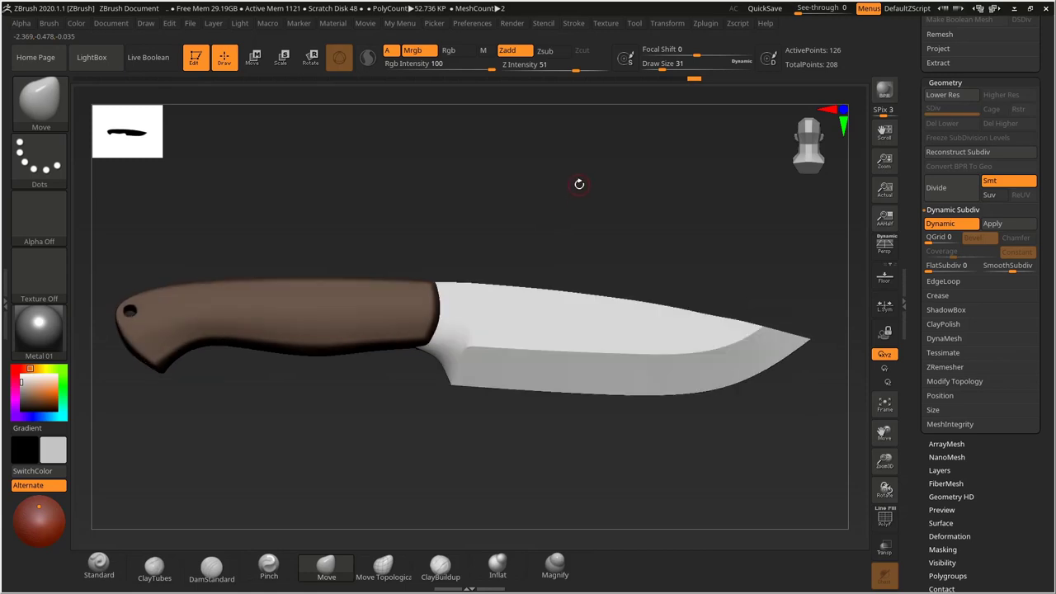
click(81, 23)
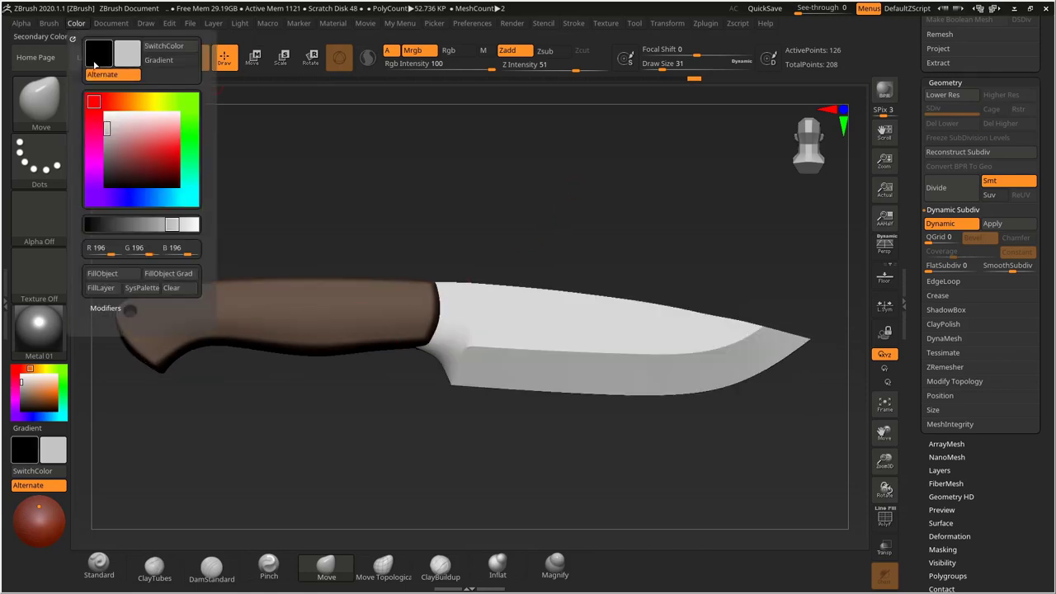
click(111, 274)
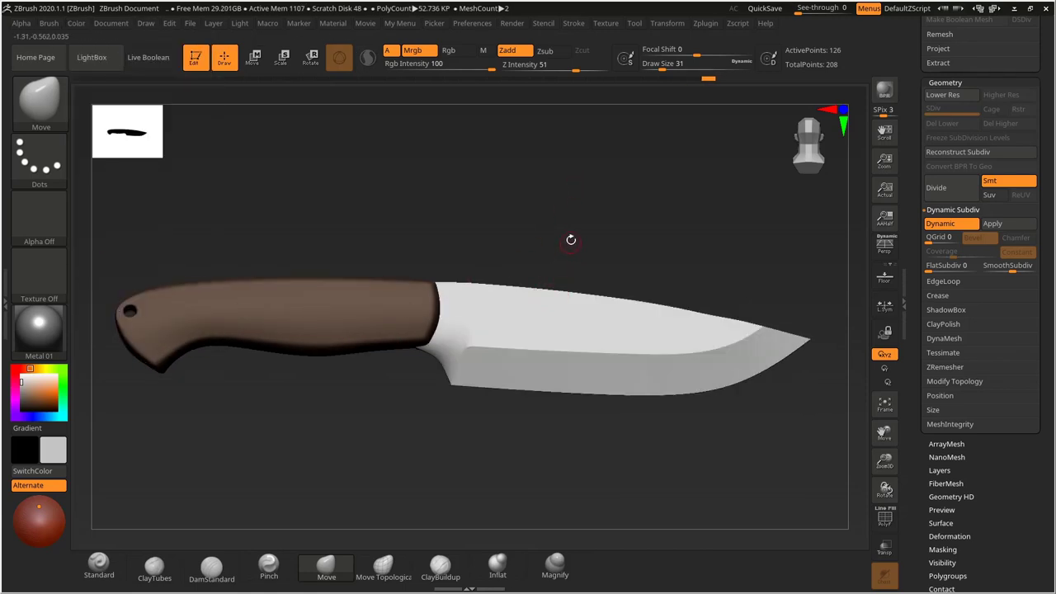
drag(571, 240, 521, 212)
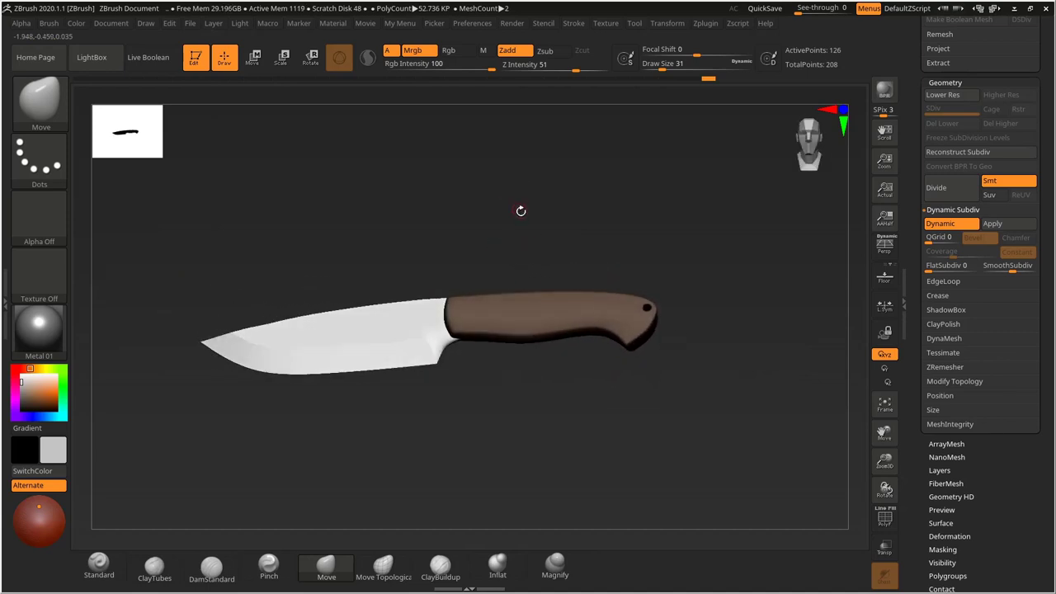
Switch to the handle subtool and fill it with BasicMaterial2 using only the material channel, keeping its brown colour.
ctrl+right_drag(605, 297, 571, 306)
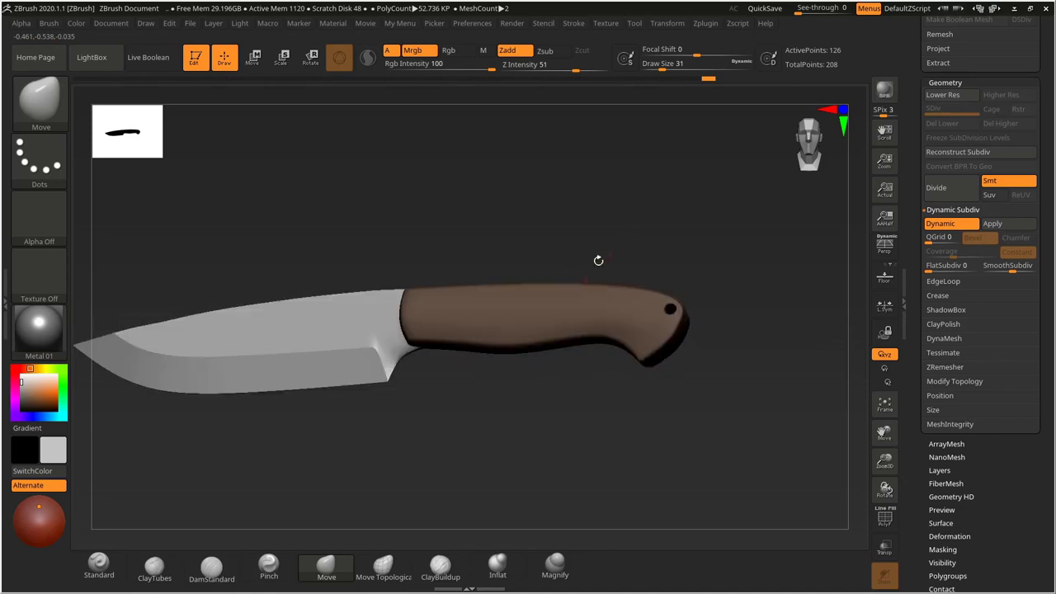
alt+click(545, 316)
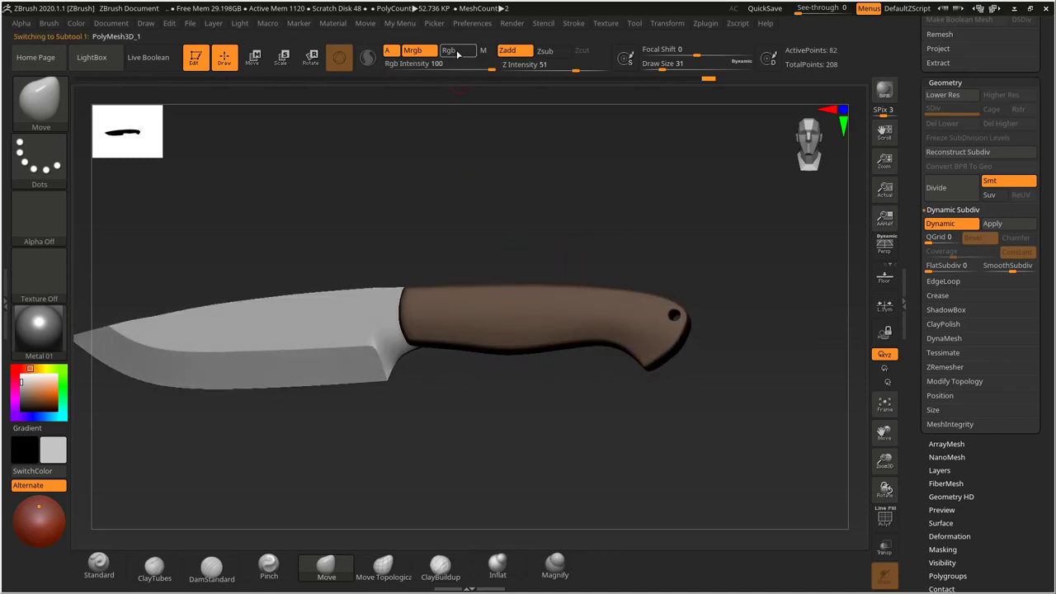
click(482, 50)
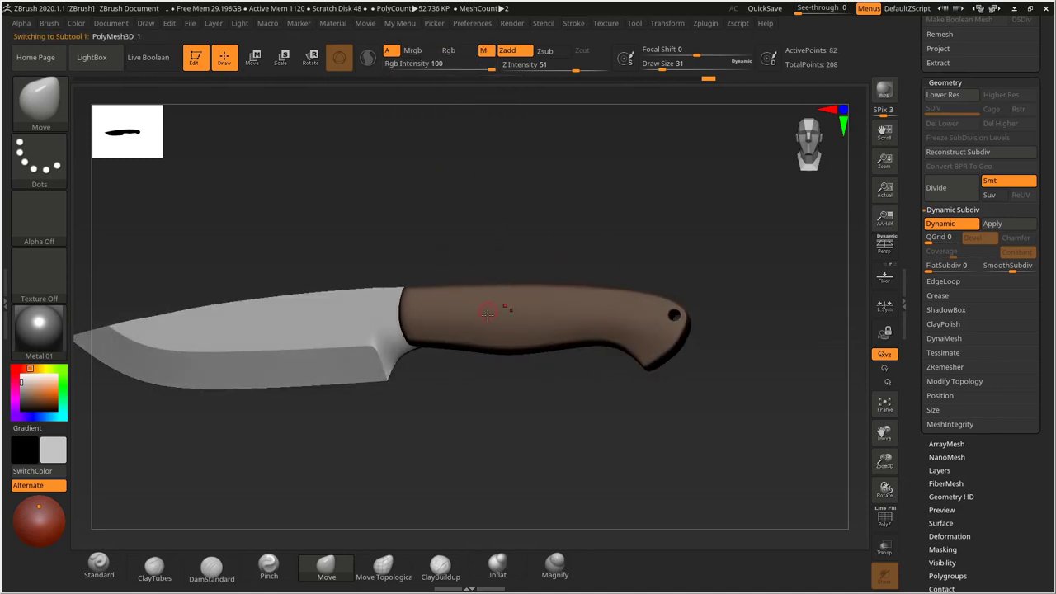
click(48, 337)
click(245, 404)
mouse_move(599, 273)
mouse_down()
mouse_move(613, 265)
mouse_move(611, 251)
mouse_move(606, 276)
mouse_up()
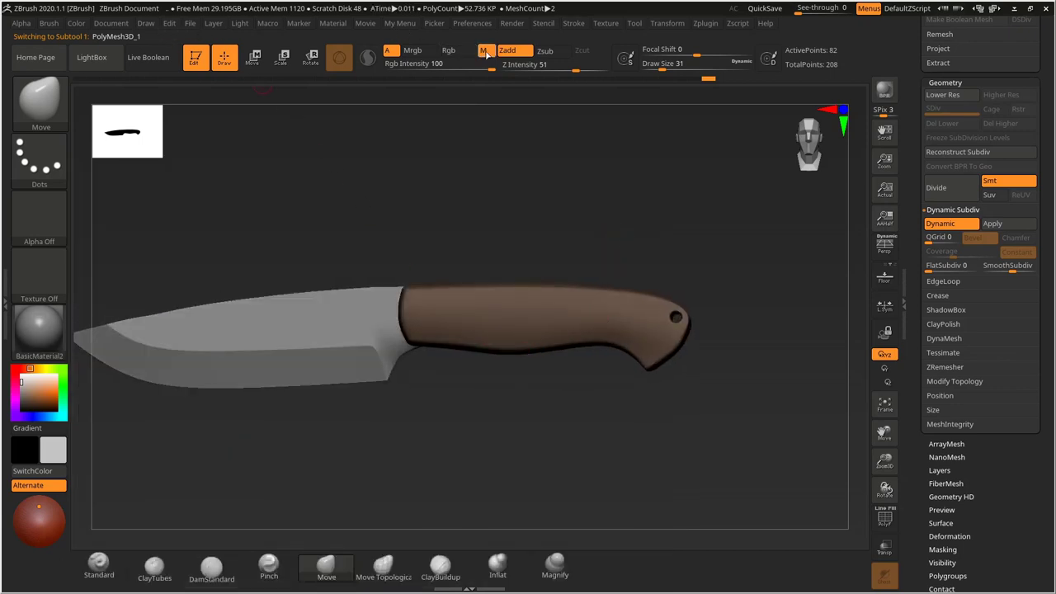
click(76, 23)
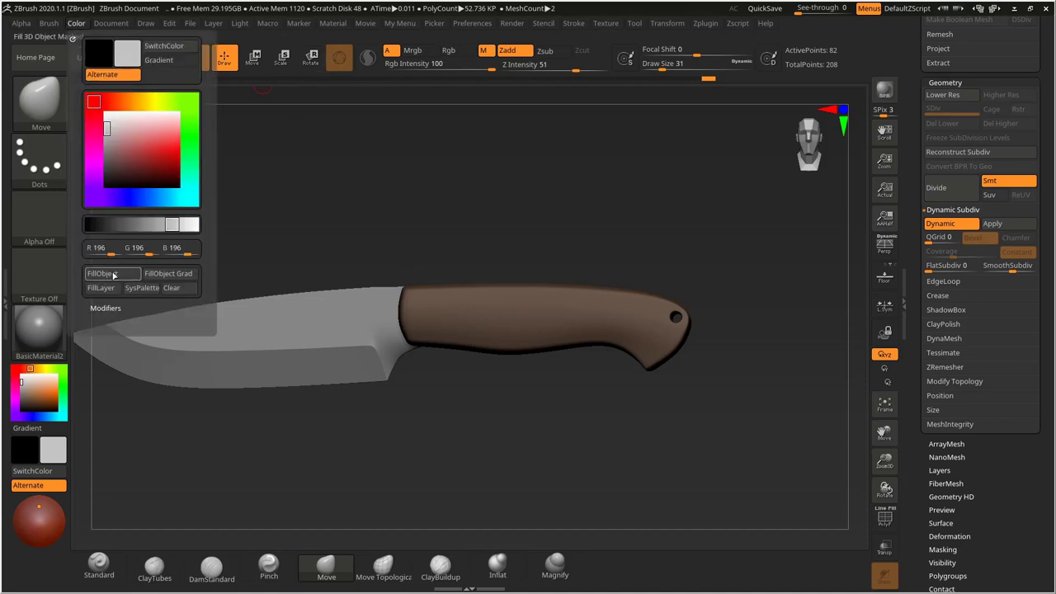
click(113, 273)
ctrl+right_drag(608, 245, 596, 234)
mouse_move(596, 235)
mouse_down()
mouse_move(529, 214)
mouse_move(371, 267)
mouse_move(430, 241)
mouse_move(415, 229)
mouse_move(441, 208)
mouse_move(552, 203)
mouse_move(442, 206)
mouse_move(491, 193)
mouse_up()
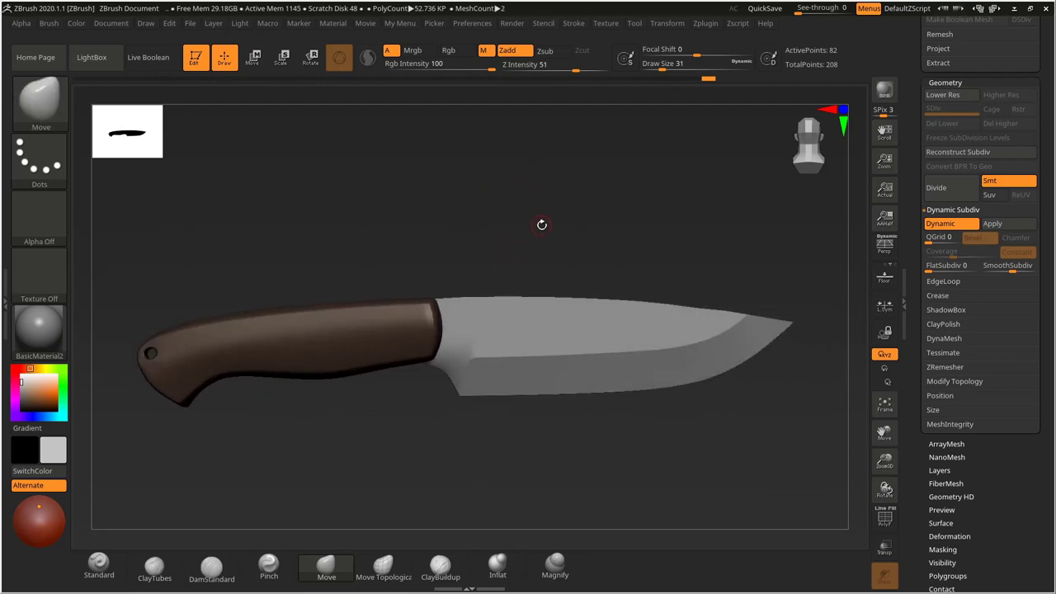